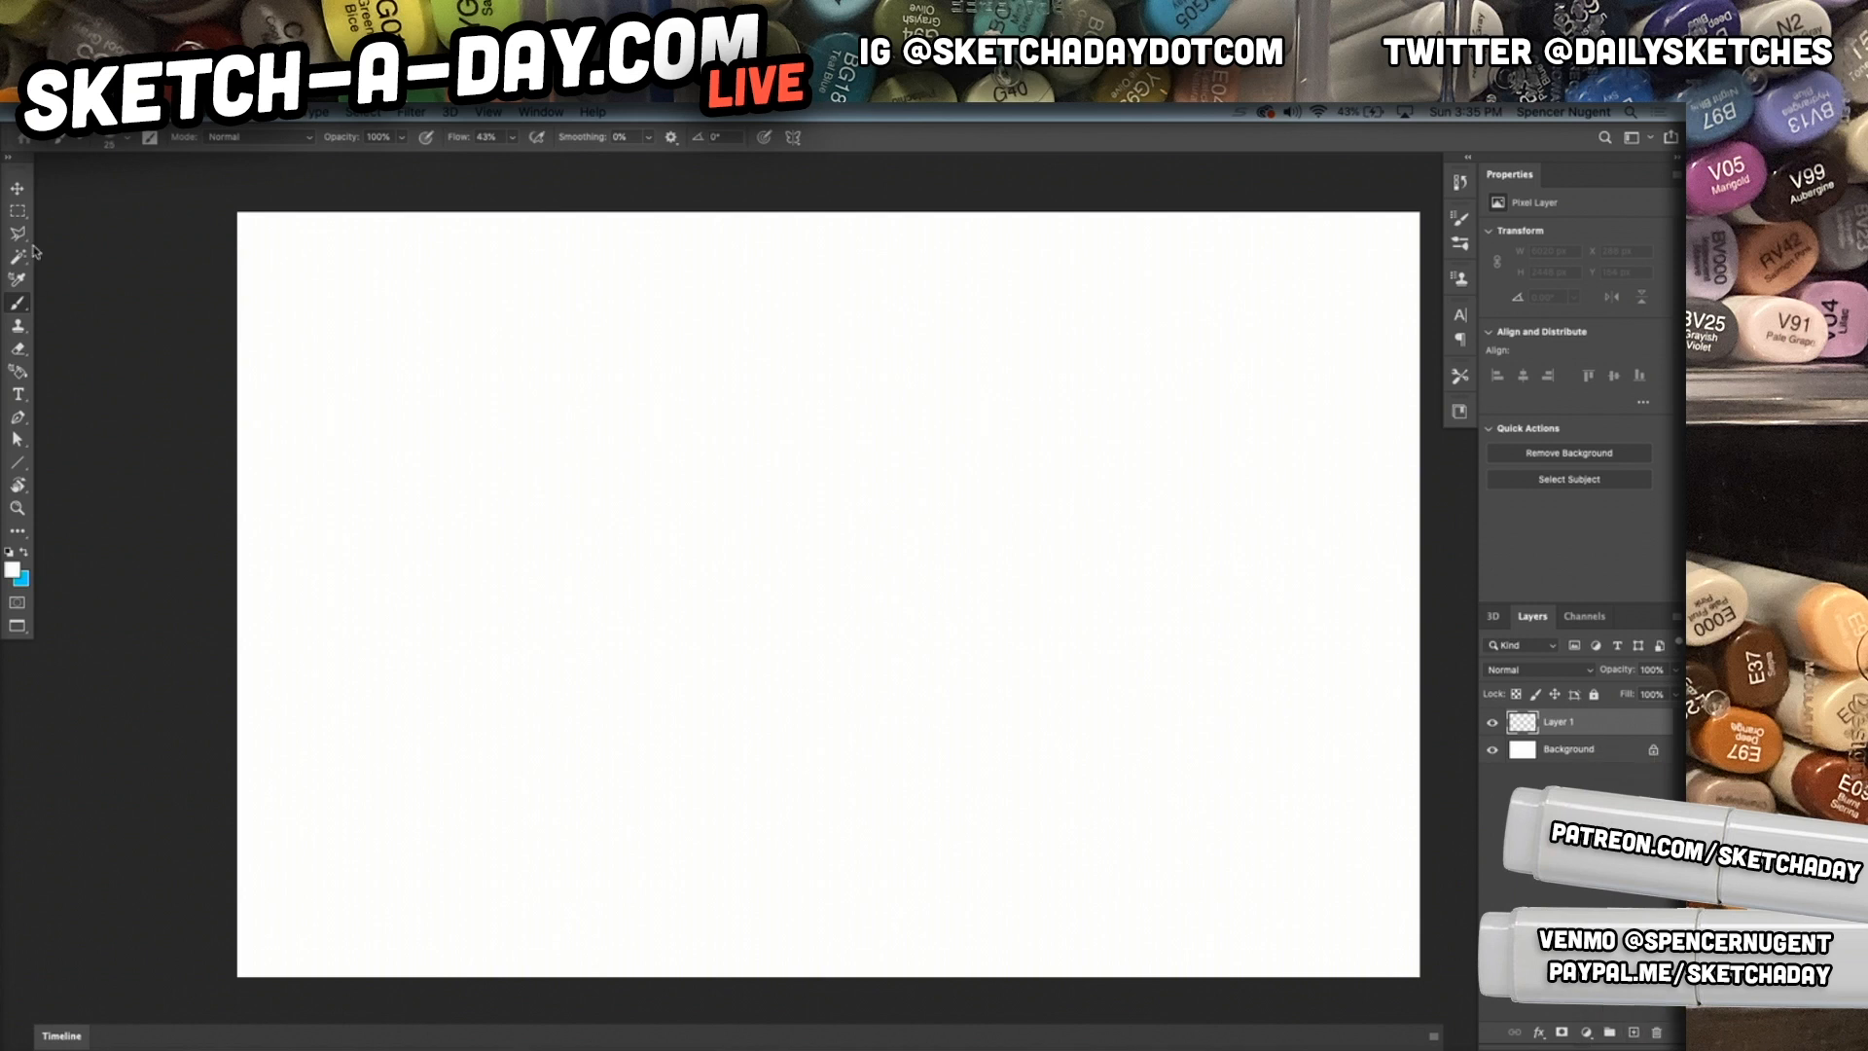
Set the foreground color to black (000000) and choose the Marker Test brush.
left_click(12, 571)
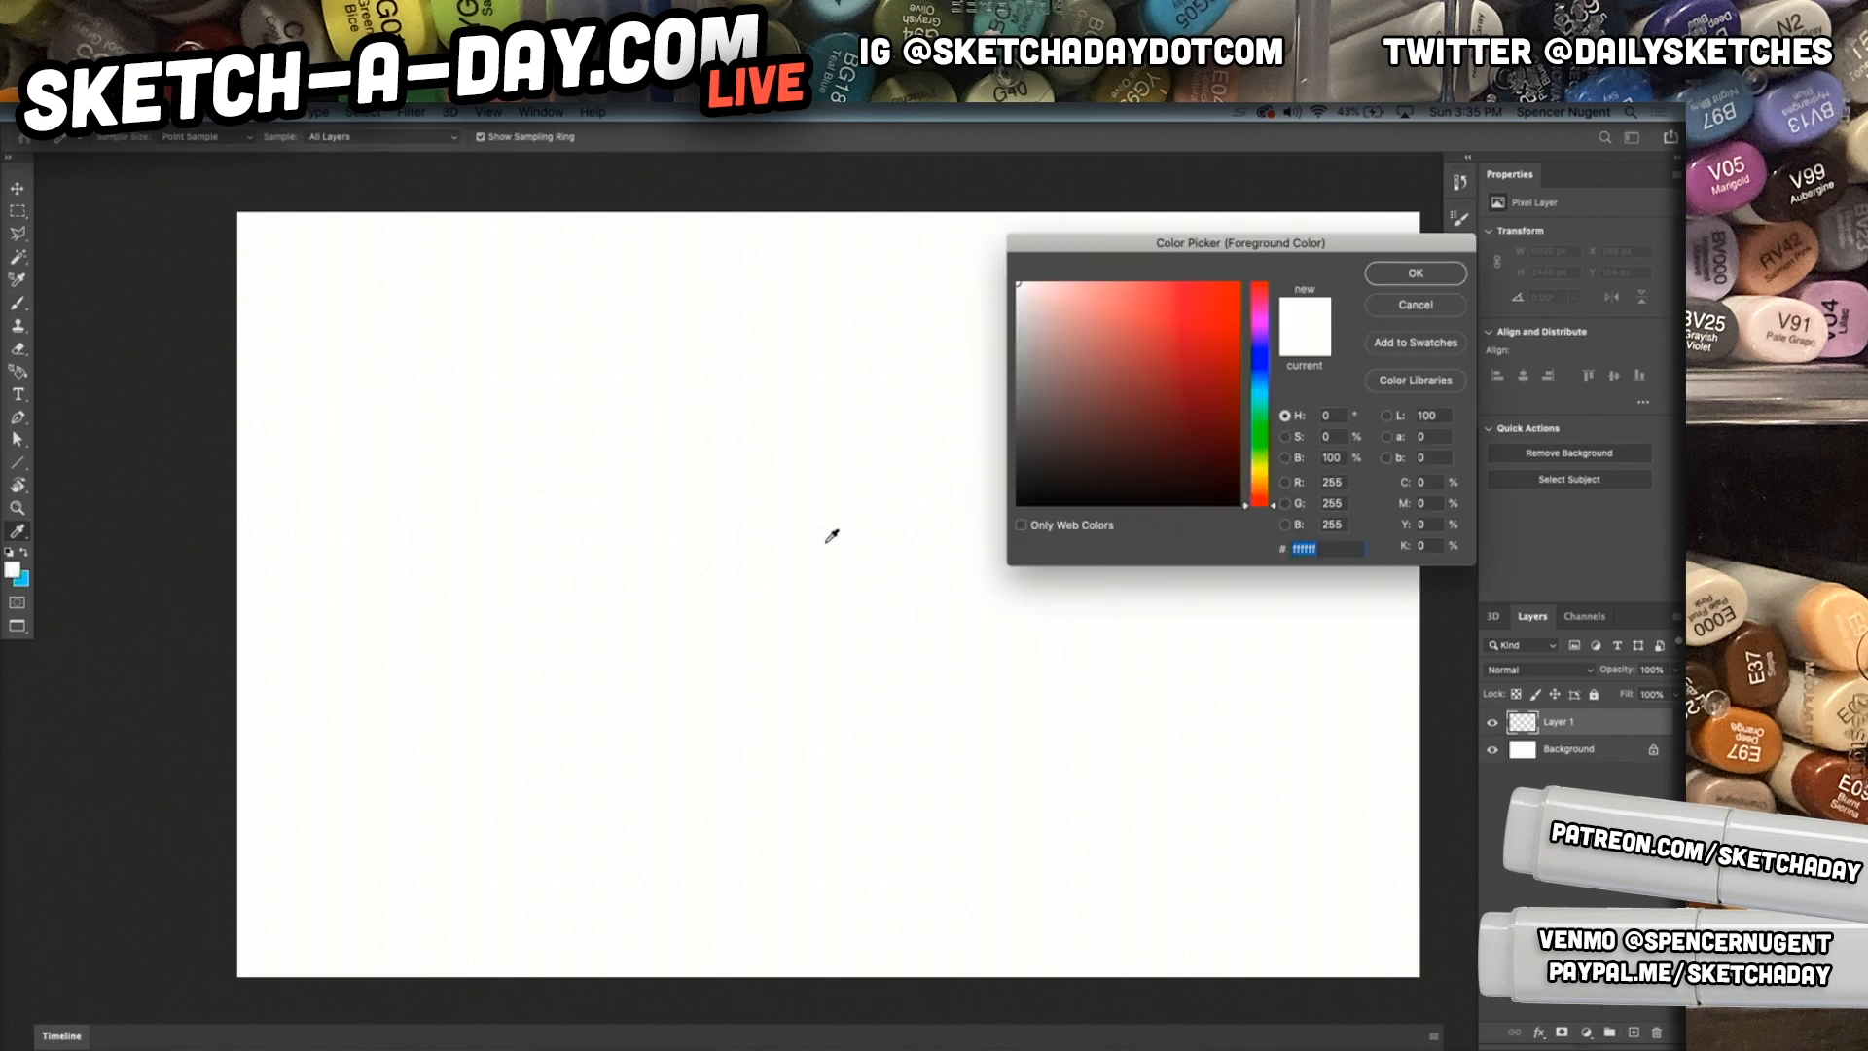
type("d")
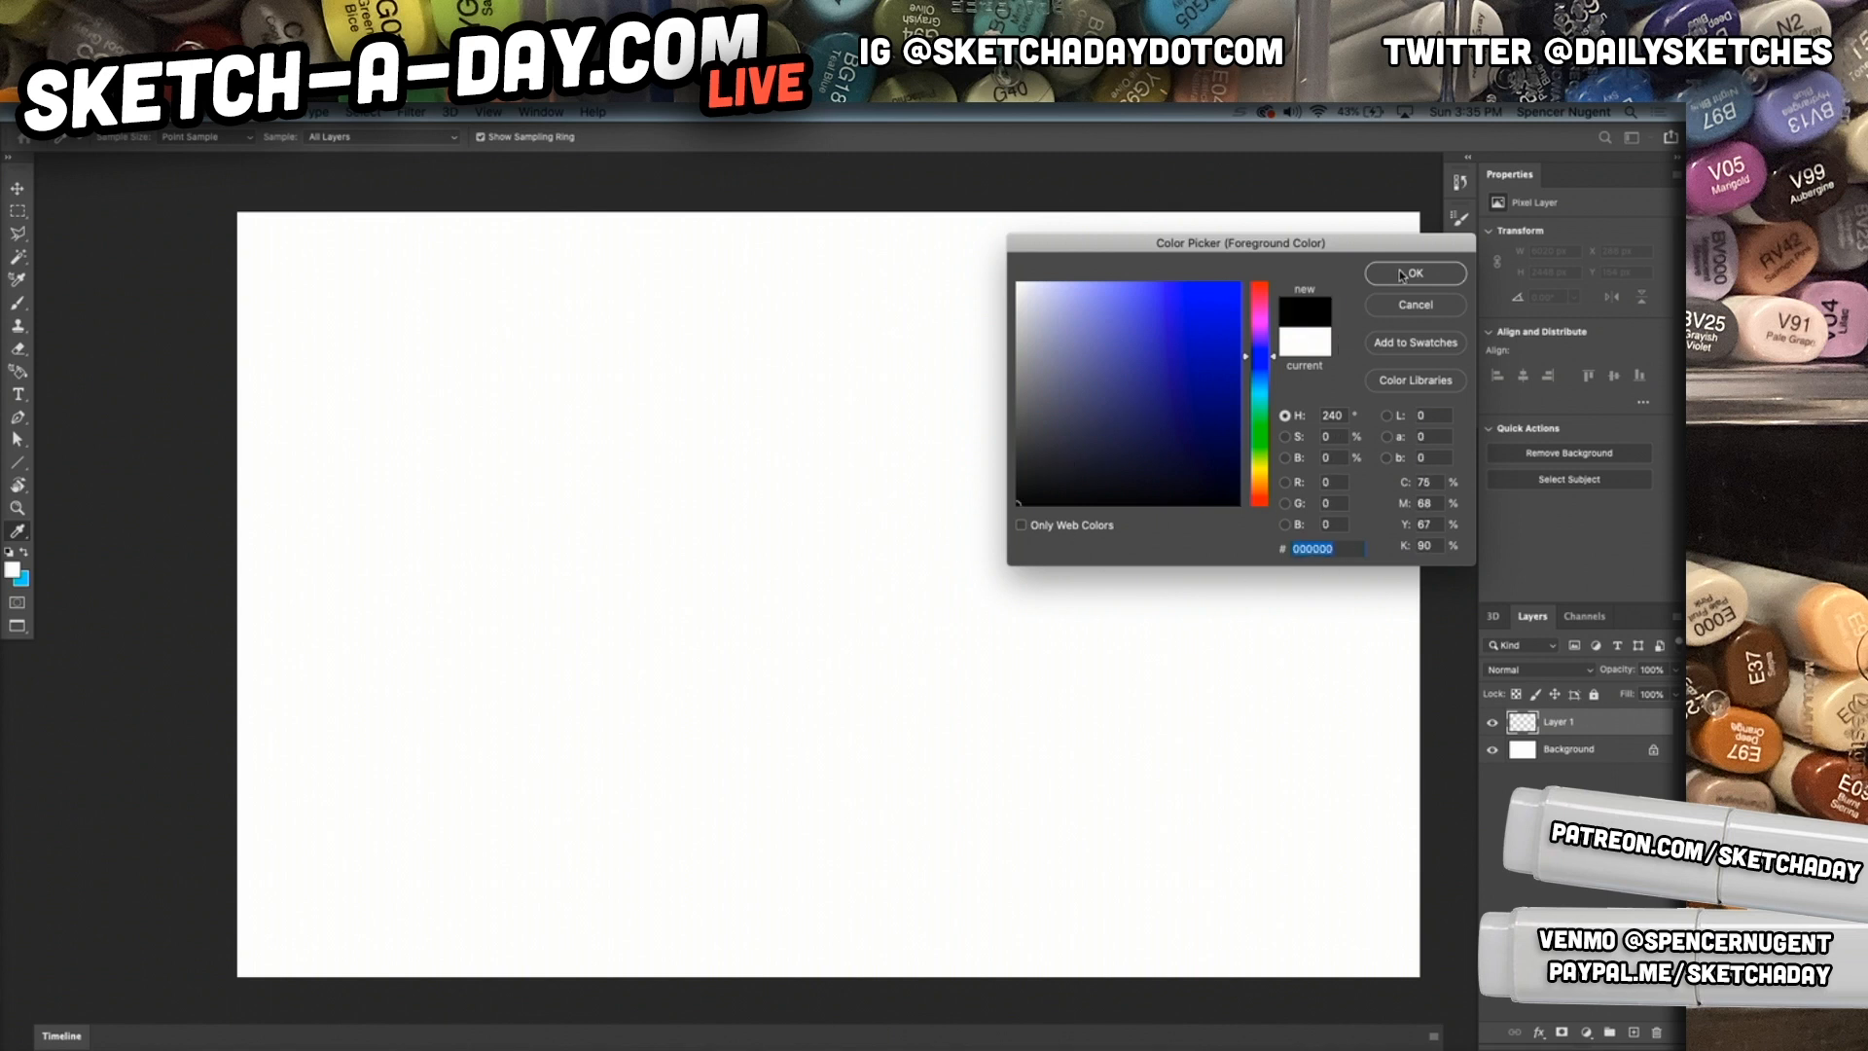
left_click(1415, 274)
key("b")
right_click(1166, 603)
left_click(1287, 708)
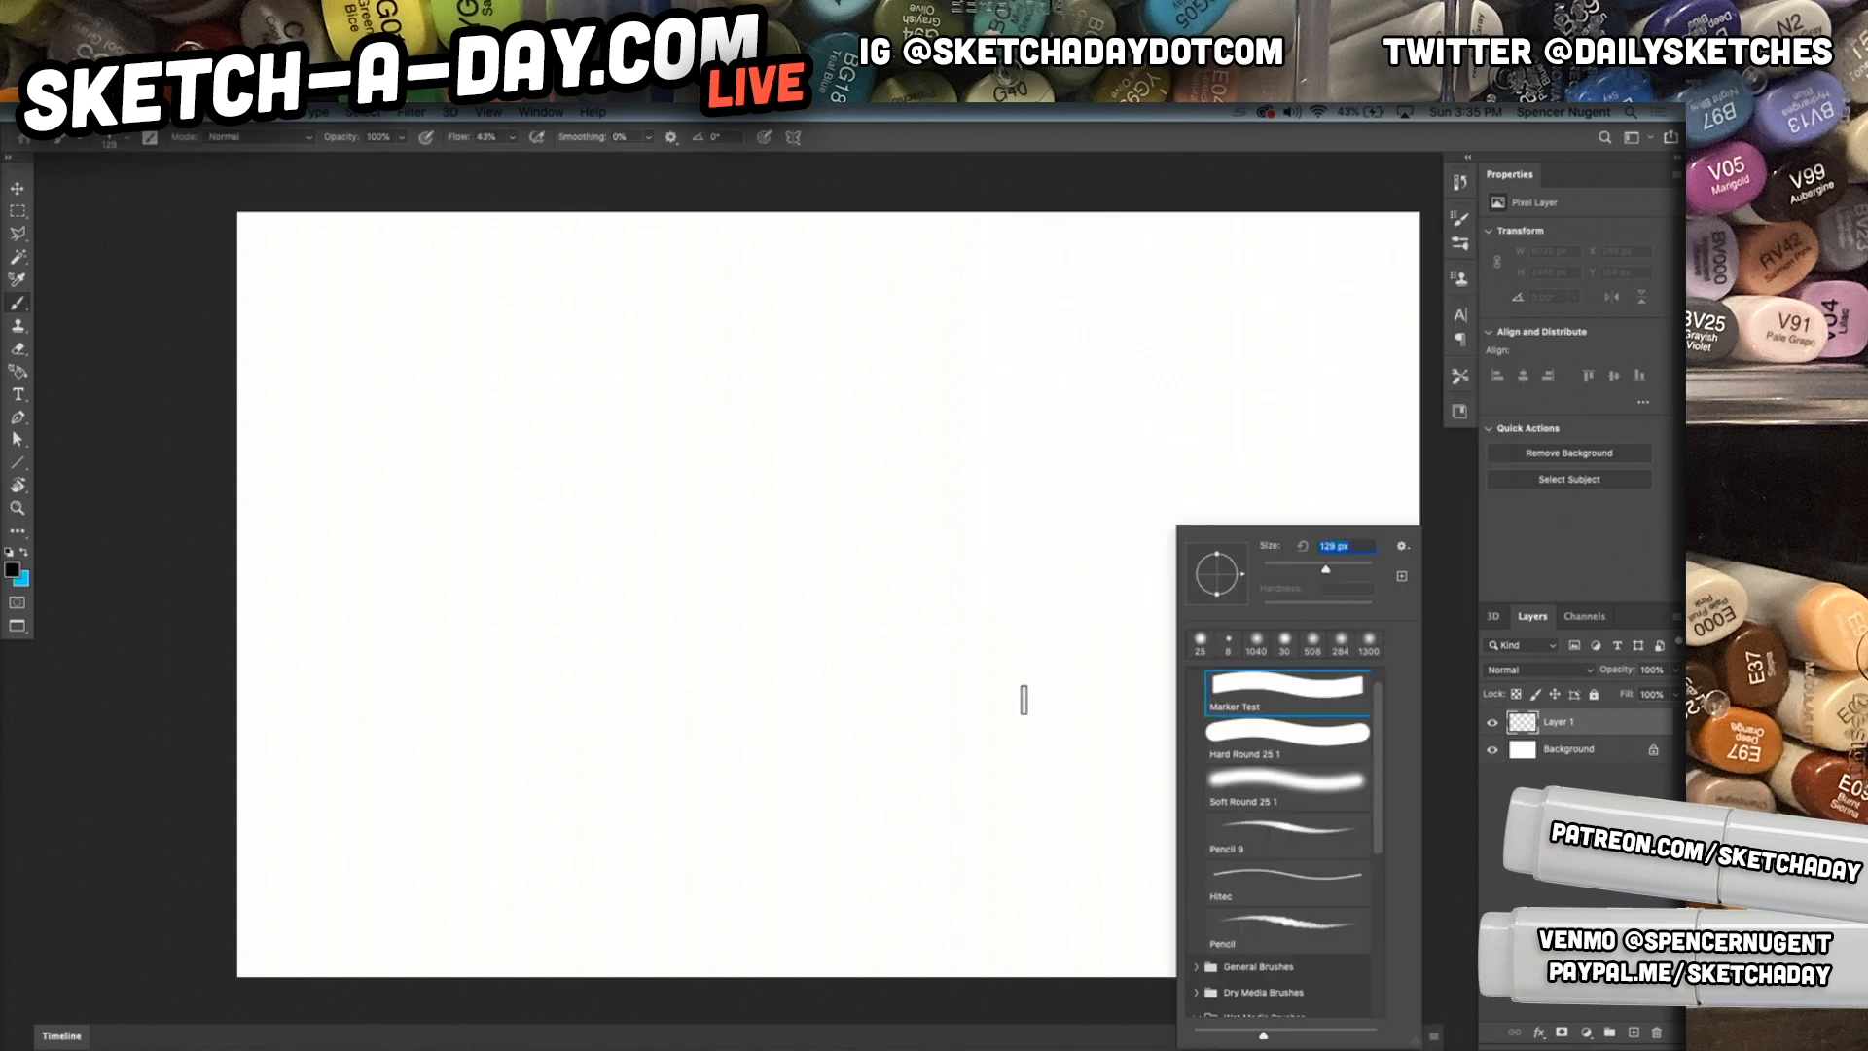
mouse_move(579, 618)
left_mouse_down()
mouse_move(689, 702)
mouse_move(749, 782)
left_mouse_up()
key("super+z")
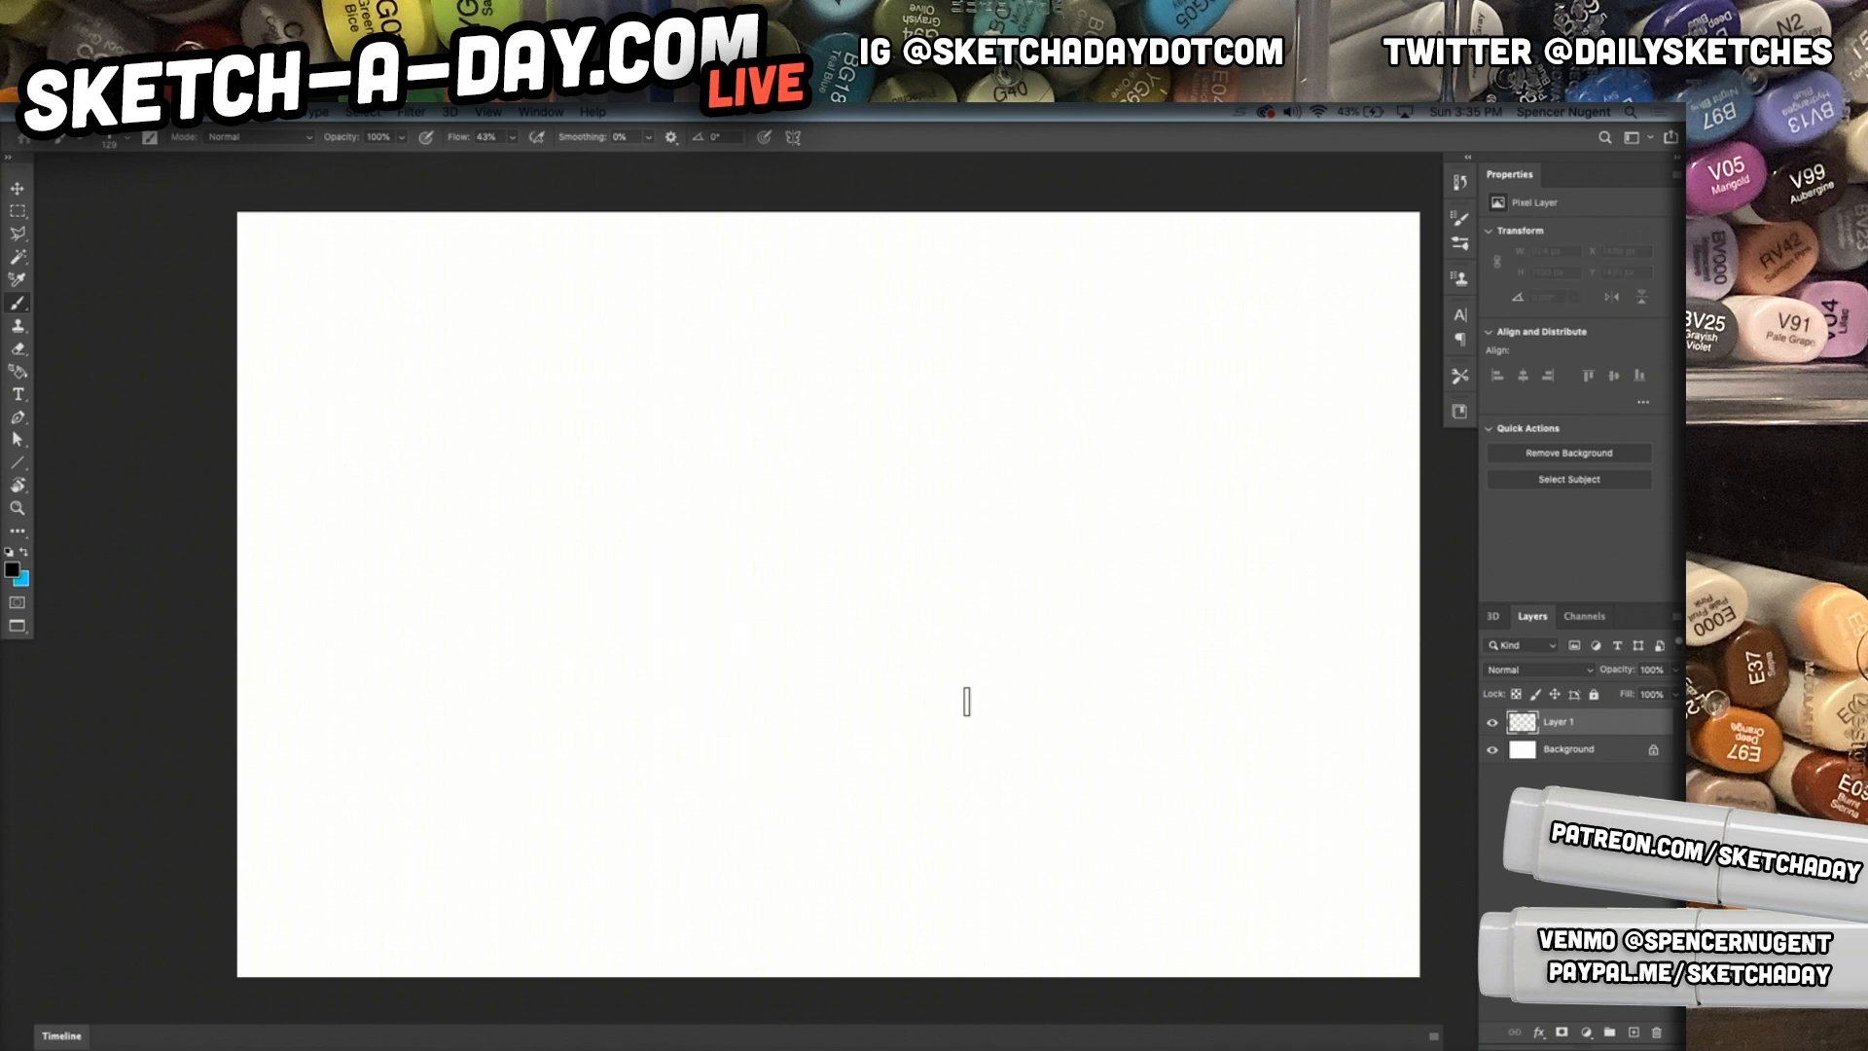
mouse_move(692, 681)
left_mouse_down()
mouse_move(839, 662)
mouse_move(856, 763)
mouse_move(875, 759)
left_mouse_up()
key("super+z")
Sketch a three-quarter-view frog's large oval body, wide head and two eye bumps at 20% brush opacity.
mouse_move(521, 500)
left_mouse_down()
mouse_move(797, 804)
mouse_move(396, 688)
mouse_move(926, 480)
mouse_move(700, 452)
mouse_move(1063, 533)
left_mouse_up()
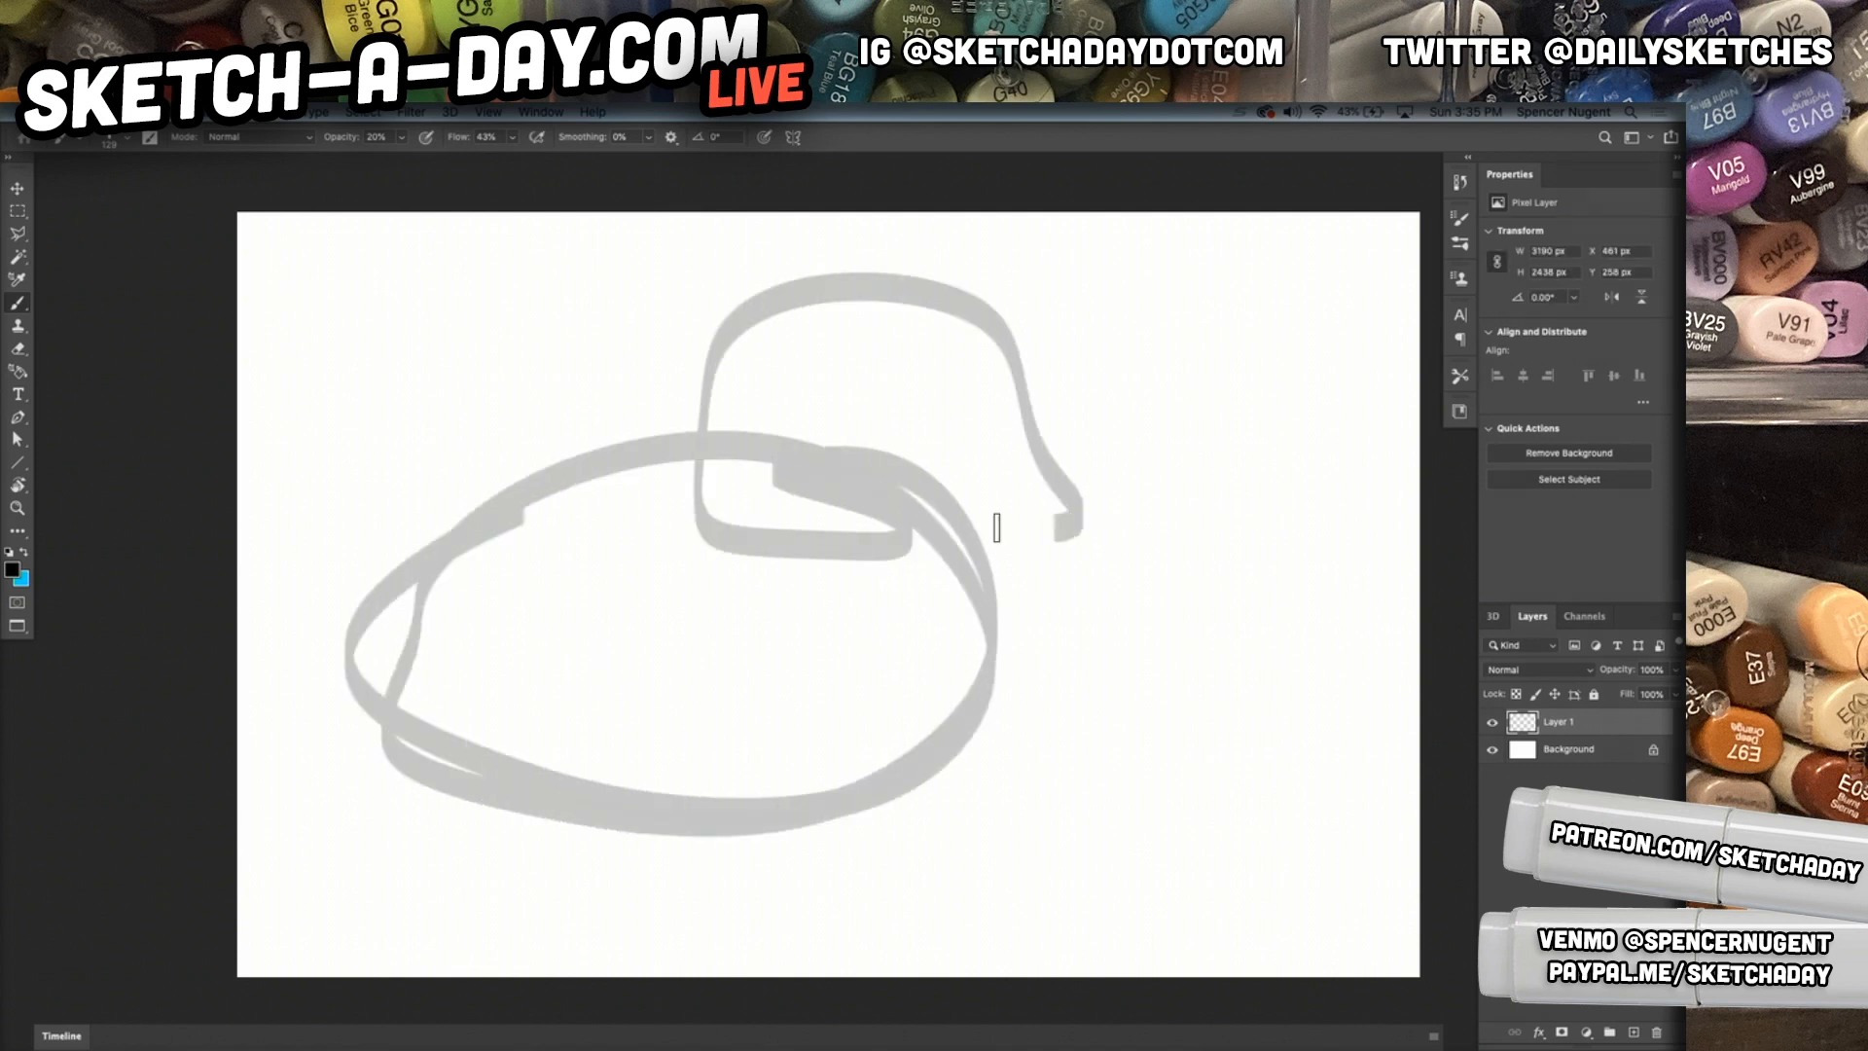
mouse_move(748, 449)
left_mouse_down()
mouse_move(1036, 399)
mouse_move(715, 492)
mouse_move(681, 458)
mouse_move(863, 340)
mouse_move(691, 453)
mouse_move(975, 331)
mouse_move(994, 528)
mouse_move(1022, 482)
mouse_move(970, 488)
mouse_move(1045, 489)
mouse_move(976, 341)
mouse_move(843, 316)
left_mouse_up()
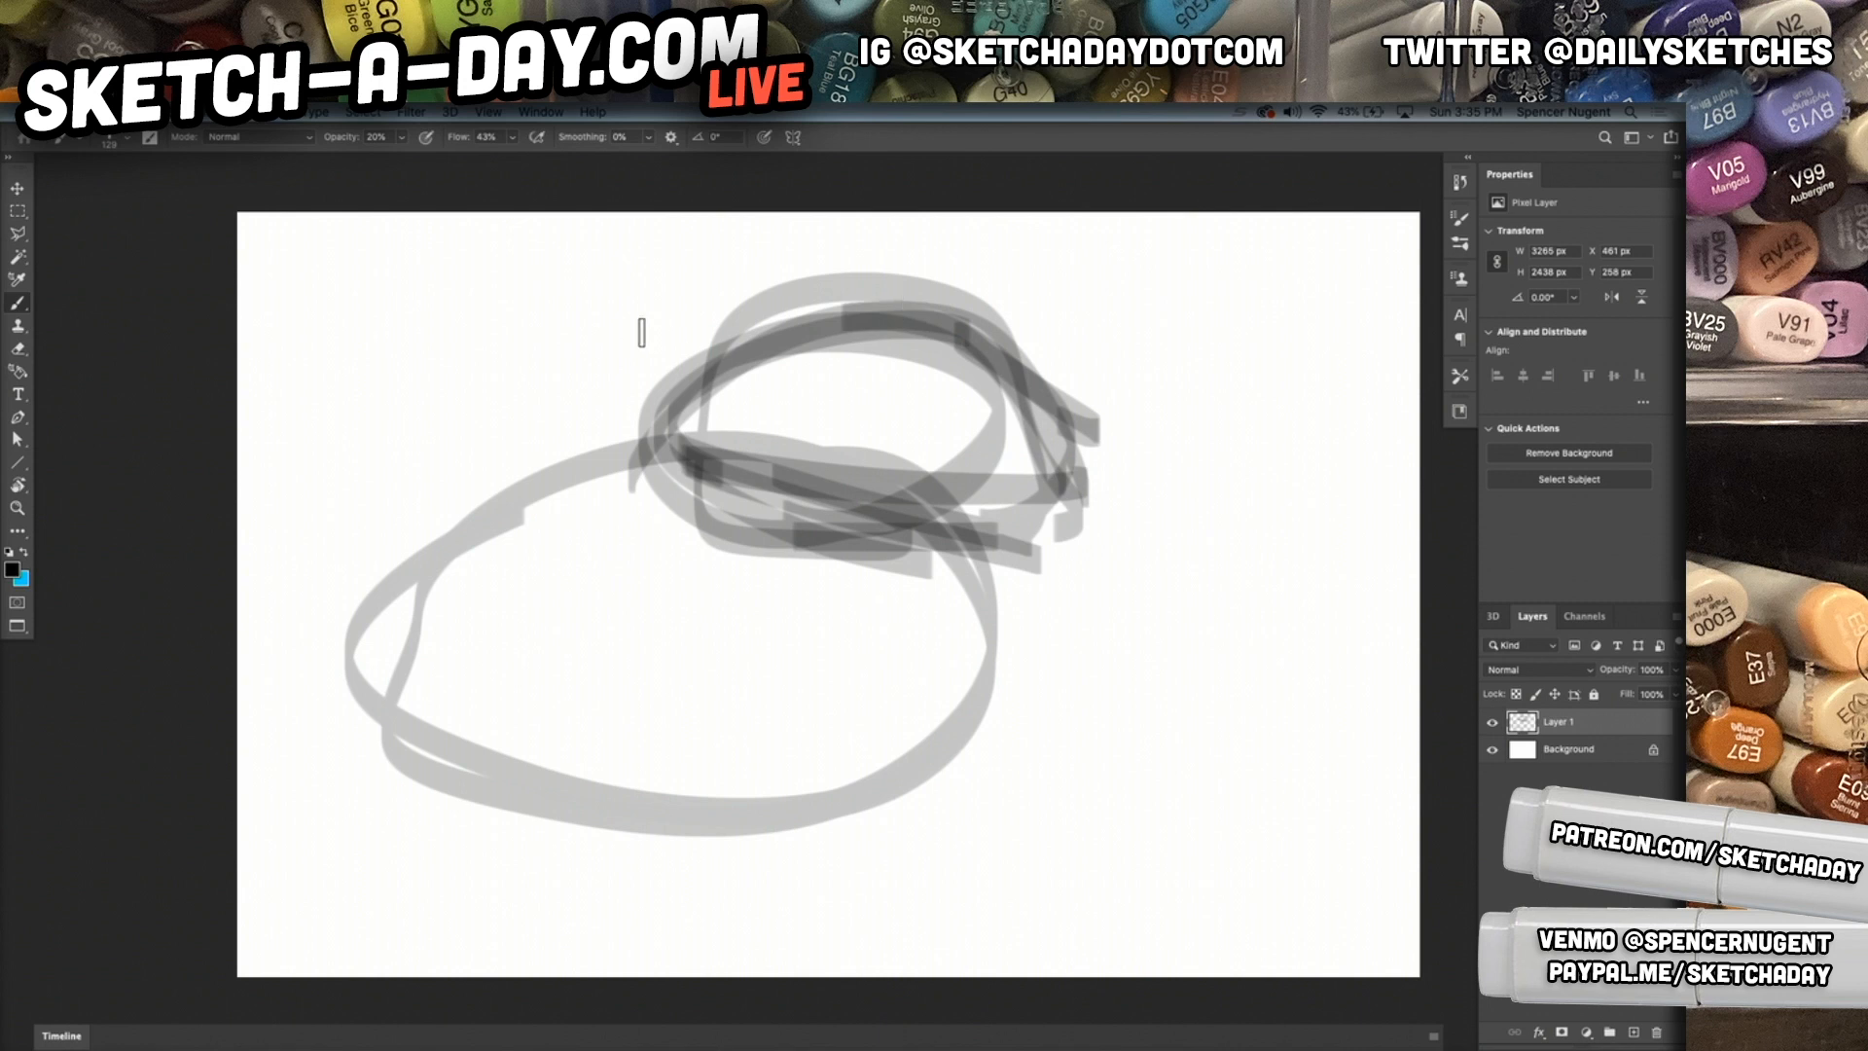
left_click_drag(702, 321, 779, 373)
left_click_drag(726, 299, 802, 362)
left_click_drag(1004, 370, 976, 299)
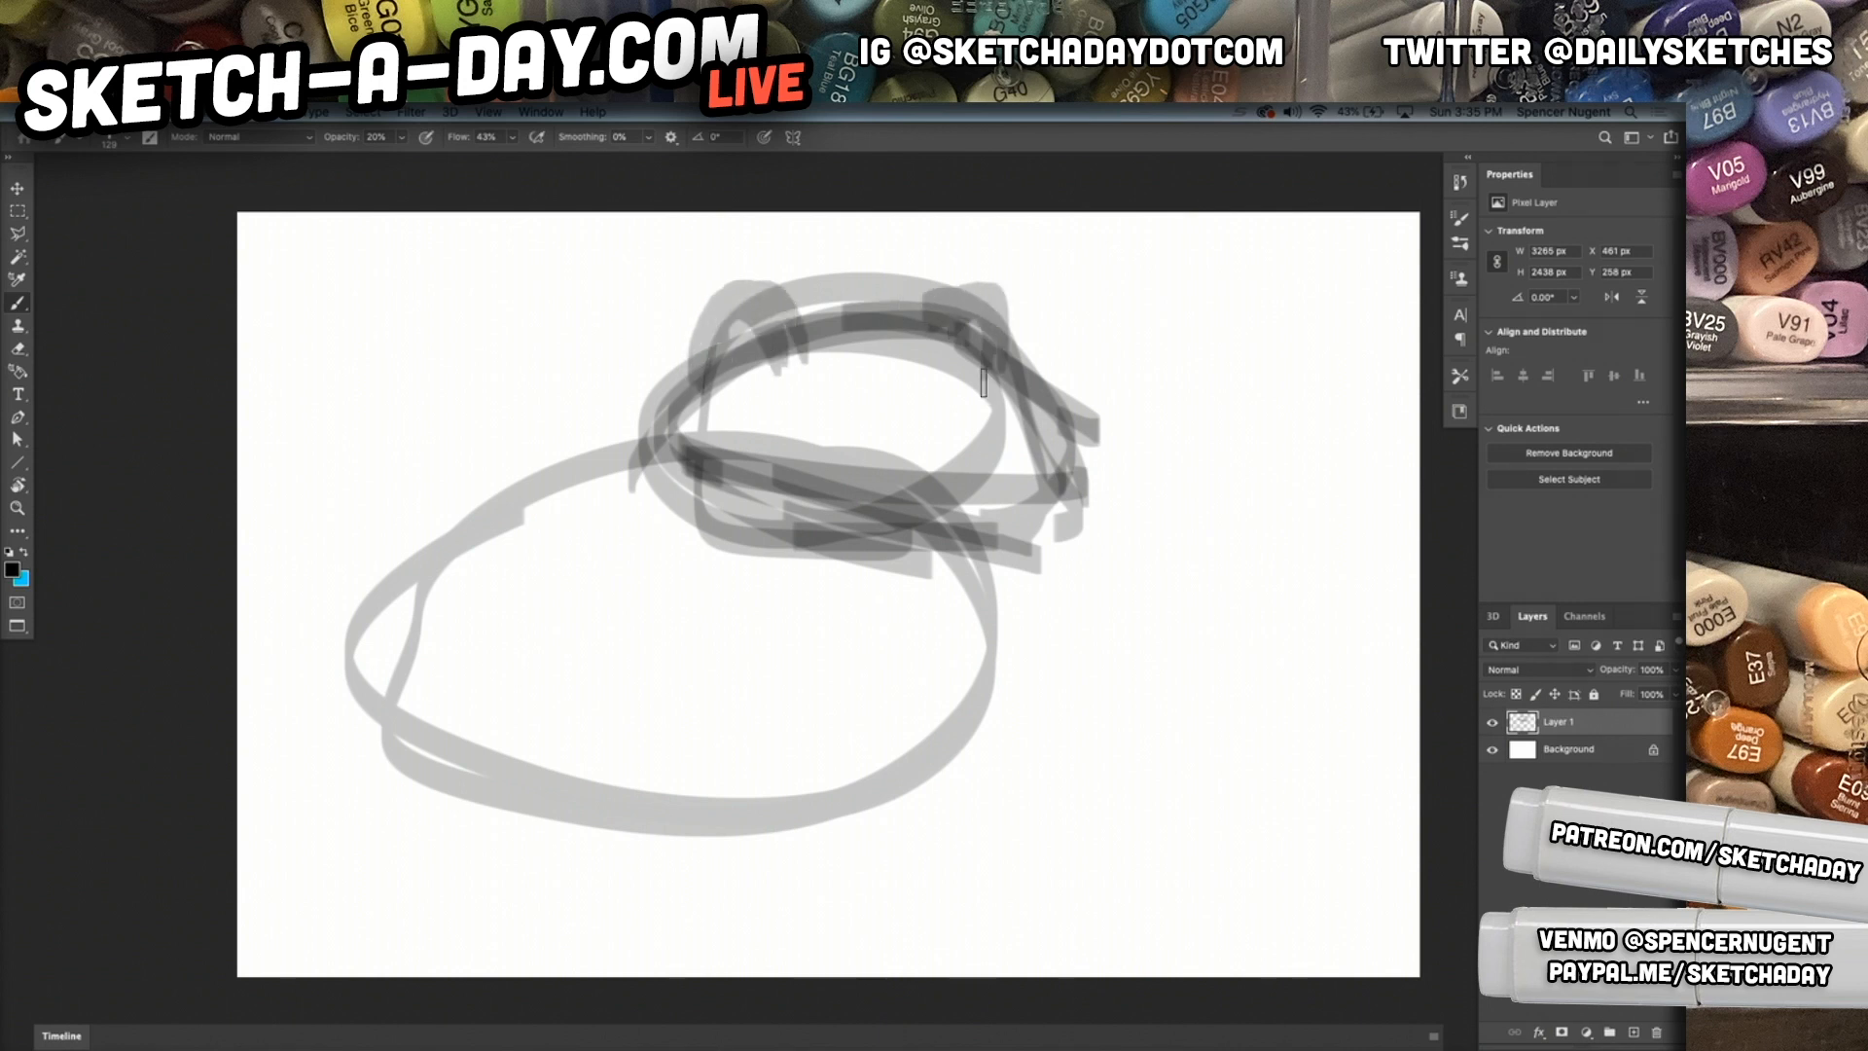
Sketch the bent near front leg over the middle of the frog's body.
mouse_move(642, 578)
left_mouse_down()
mouse_move(573, 834)
mouse_move(583, 869)
left_mouse_up()
left_click(682, 637)
left_click_drag(576, 677, 725, 745)
mouse_move(674, 600)
left_mouse_down()
mouse_move(689, 732)
mouse_move(654, 774)
mouse_move(642, 855)
mouse_move(713, 706)
mouse_move(676, 596)
left_mouse_up()
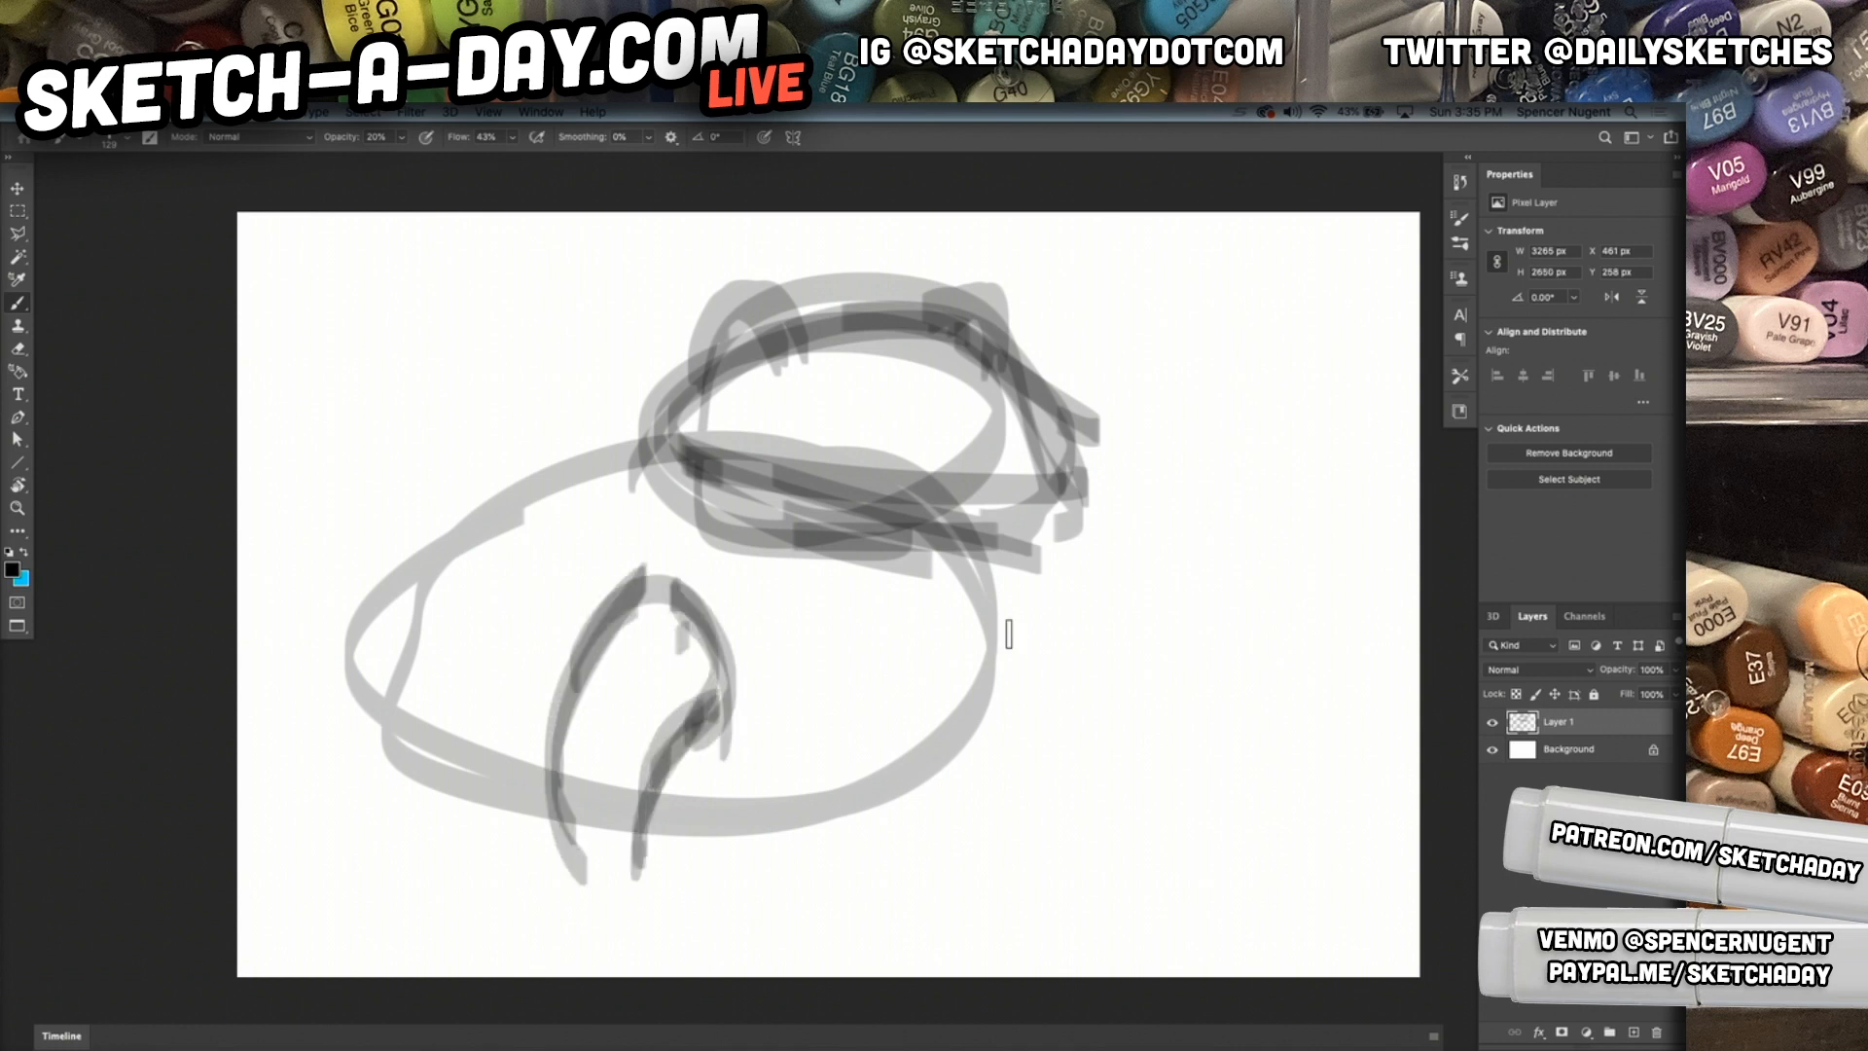
Sketch the far front leg curving down from beneath the frog's head, ending in a foot.
mouse_move(1073, 820)
left_mouse_down()
mouse_move(963, 596)
mouse_move(1092, 832)
left_mouse_up()
left_click_drag(935, 715, 1029, 862)
left_click_drag(935, 711, 1017, 856)
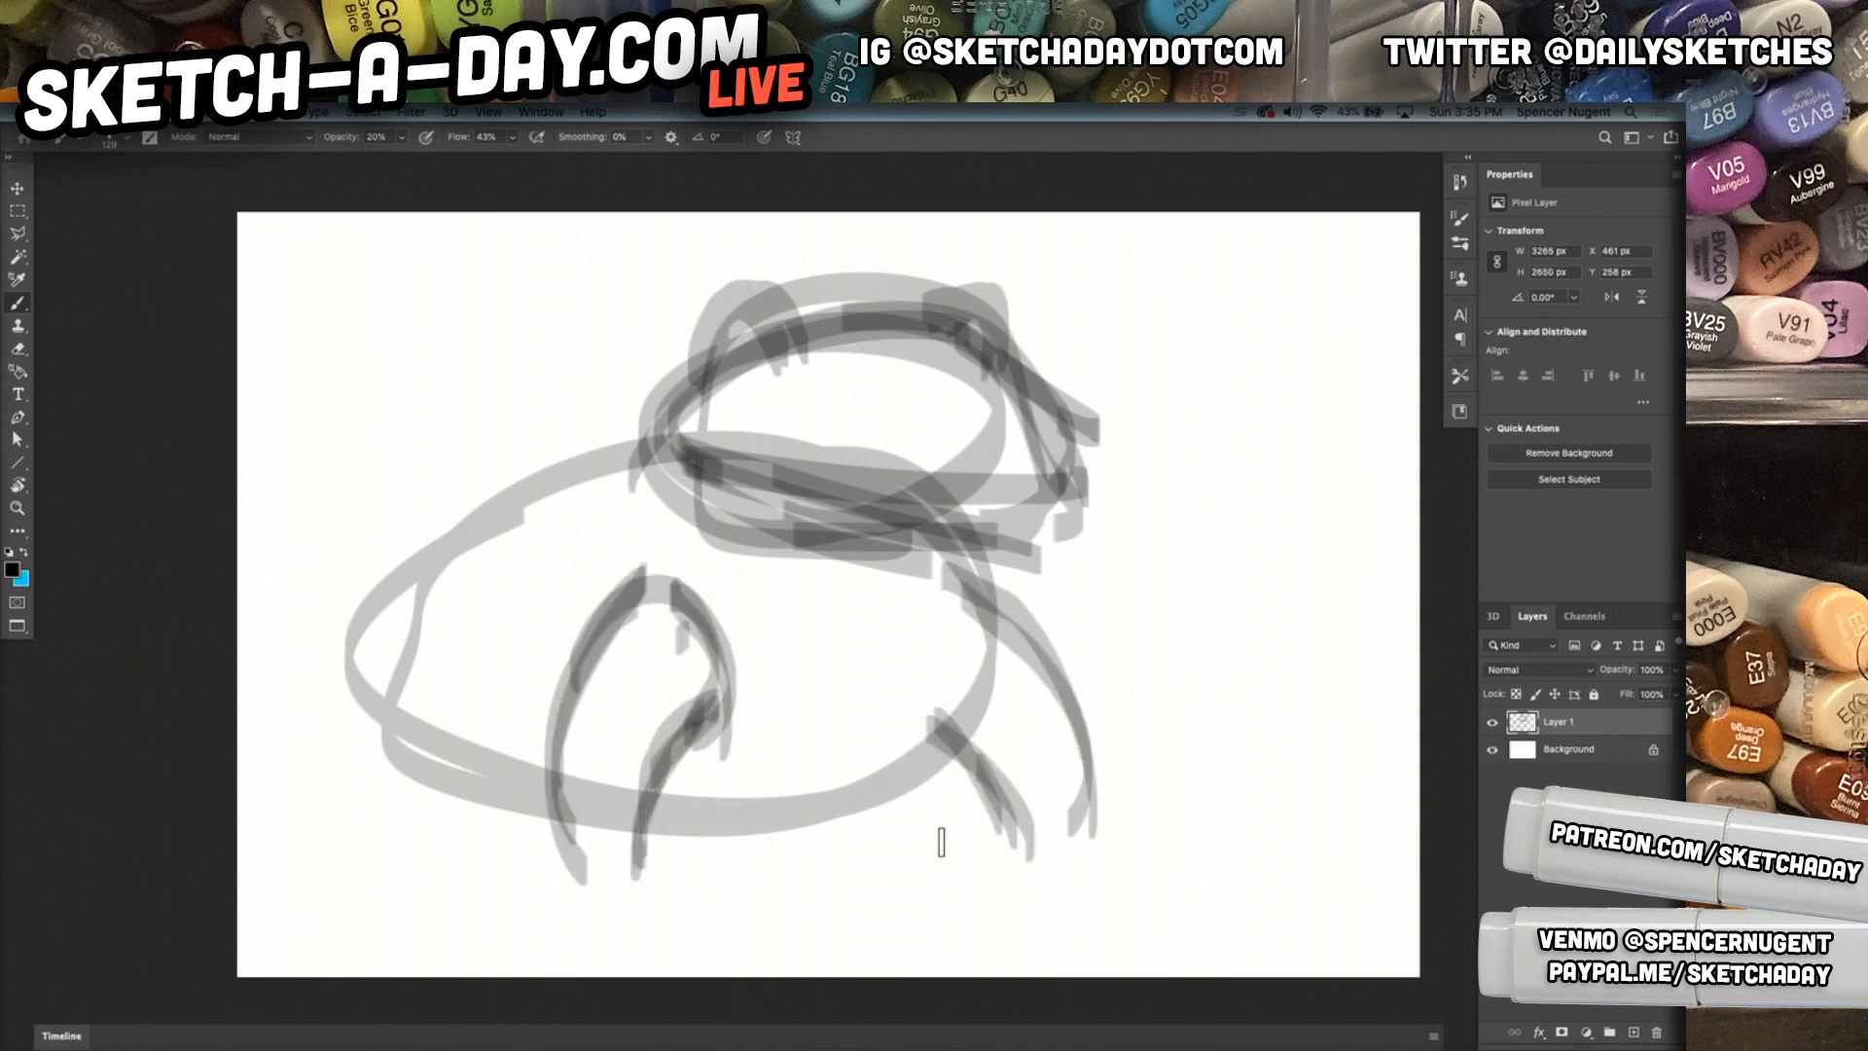
mouse_move(939, 703)
left_mouse_down()
mouse_move(992, 907)
mouse_move(1085, 875)
mouse_move(1045, 678)
mouse_move(1070, 856)
mouse_move(954, 878)
left_mouse_up()
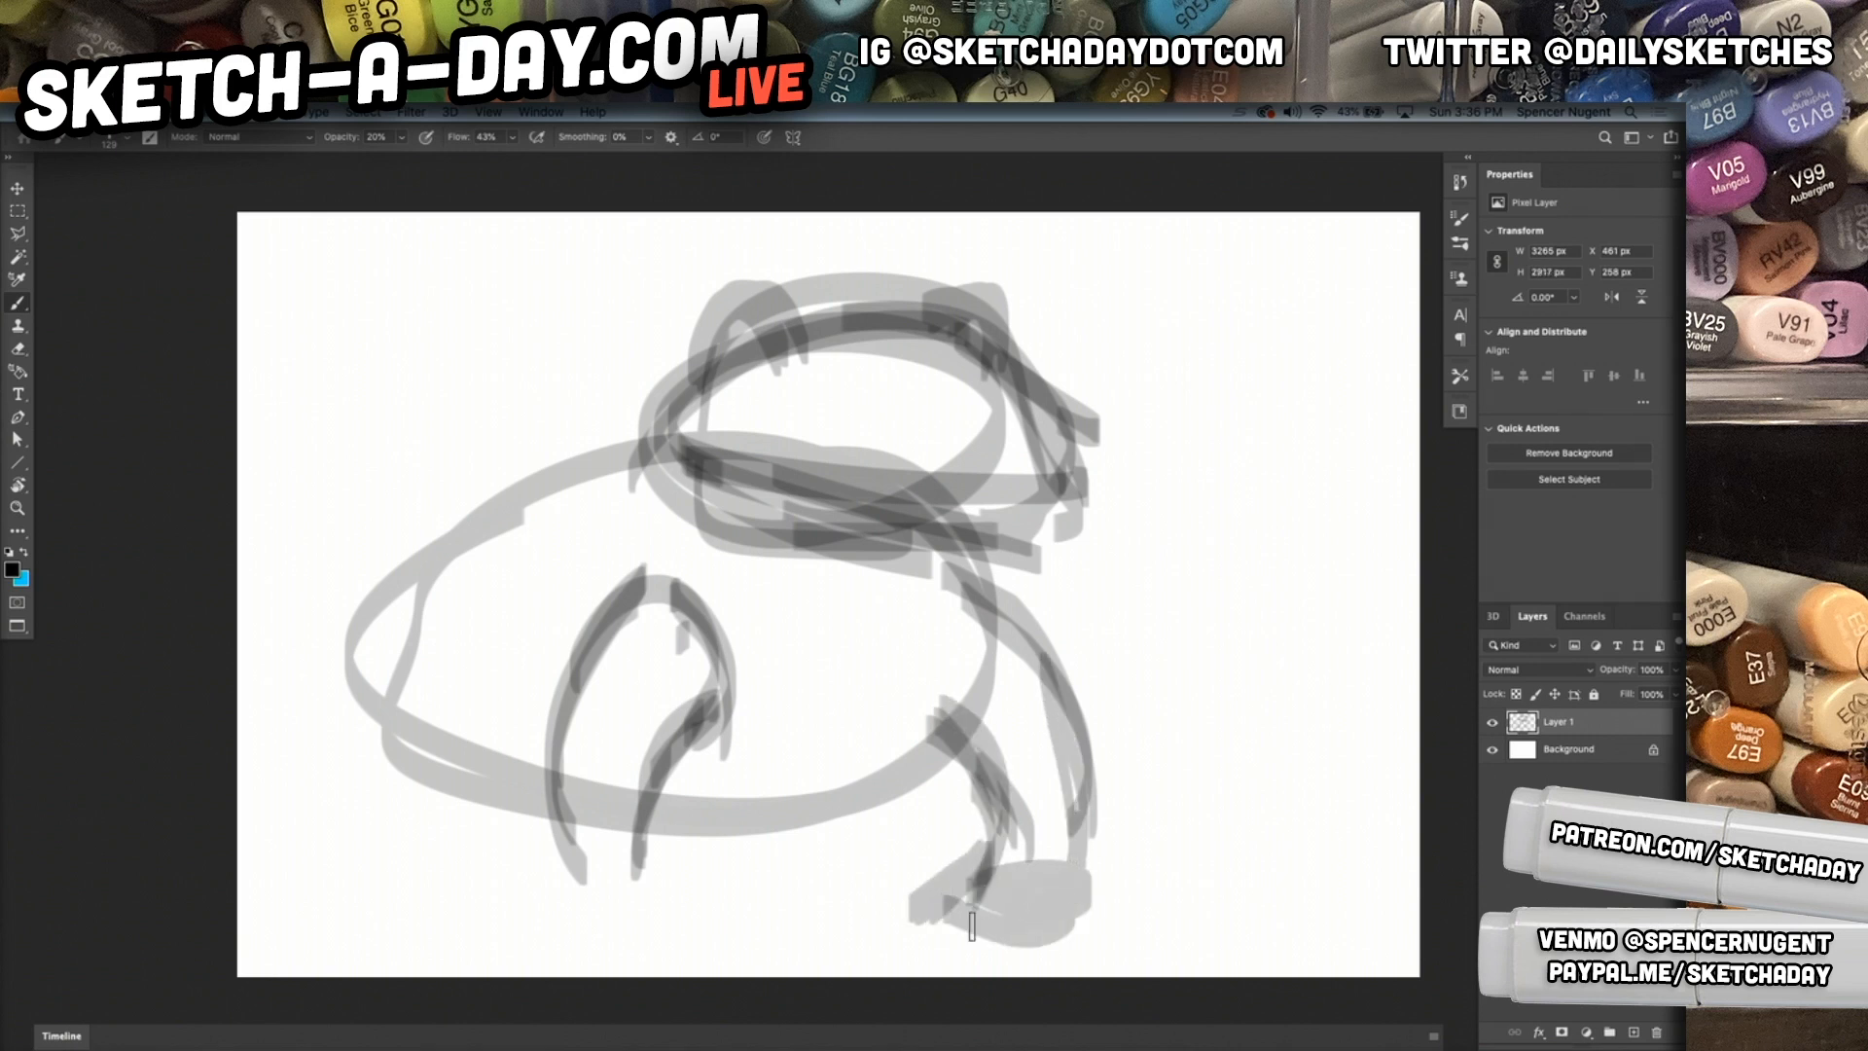
Add the near front foot with splayed toes and darken the belly line behind that leg.
mouse_move(556, 864)
left_mouse_down()
mouse_move(696, 905)
mouse_move(686, 832)
mouse_move(720, 681)
left_mouse_up()
left_click_drag(650, 817, 731, 929)
left_click_drag(696, 887, 679, 927)
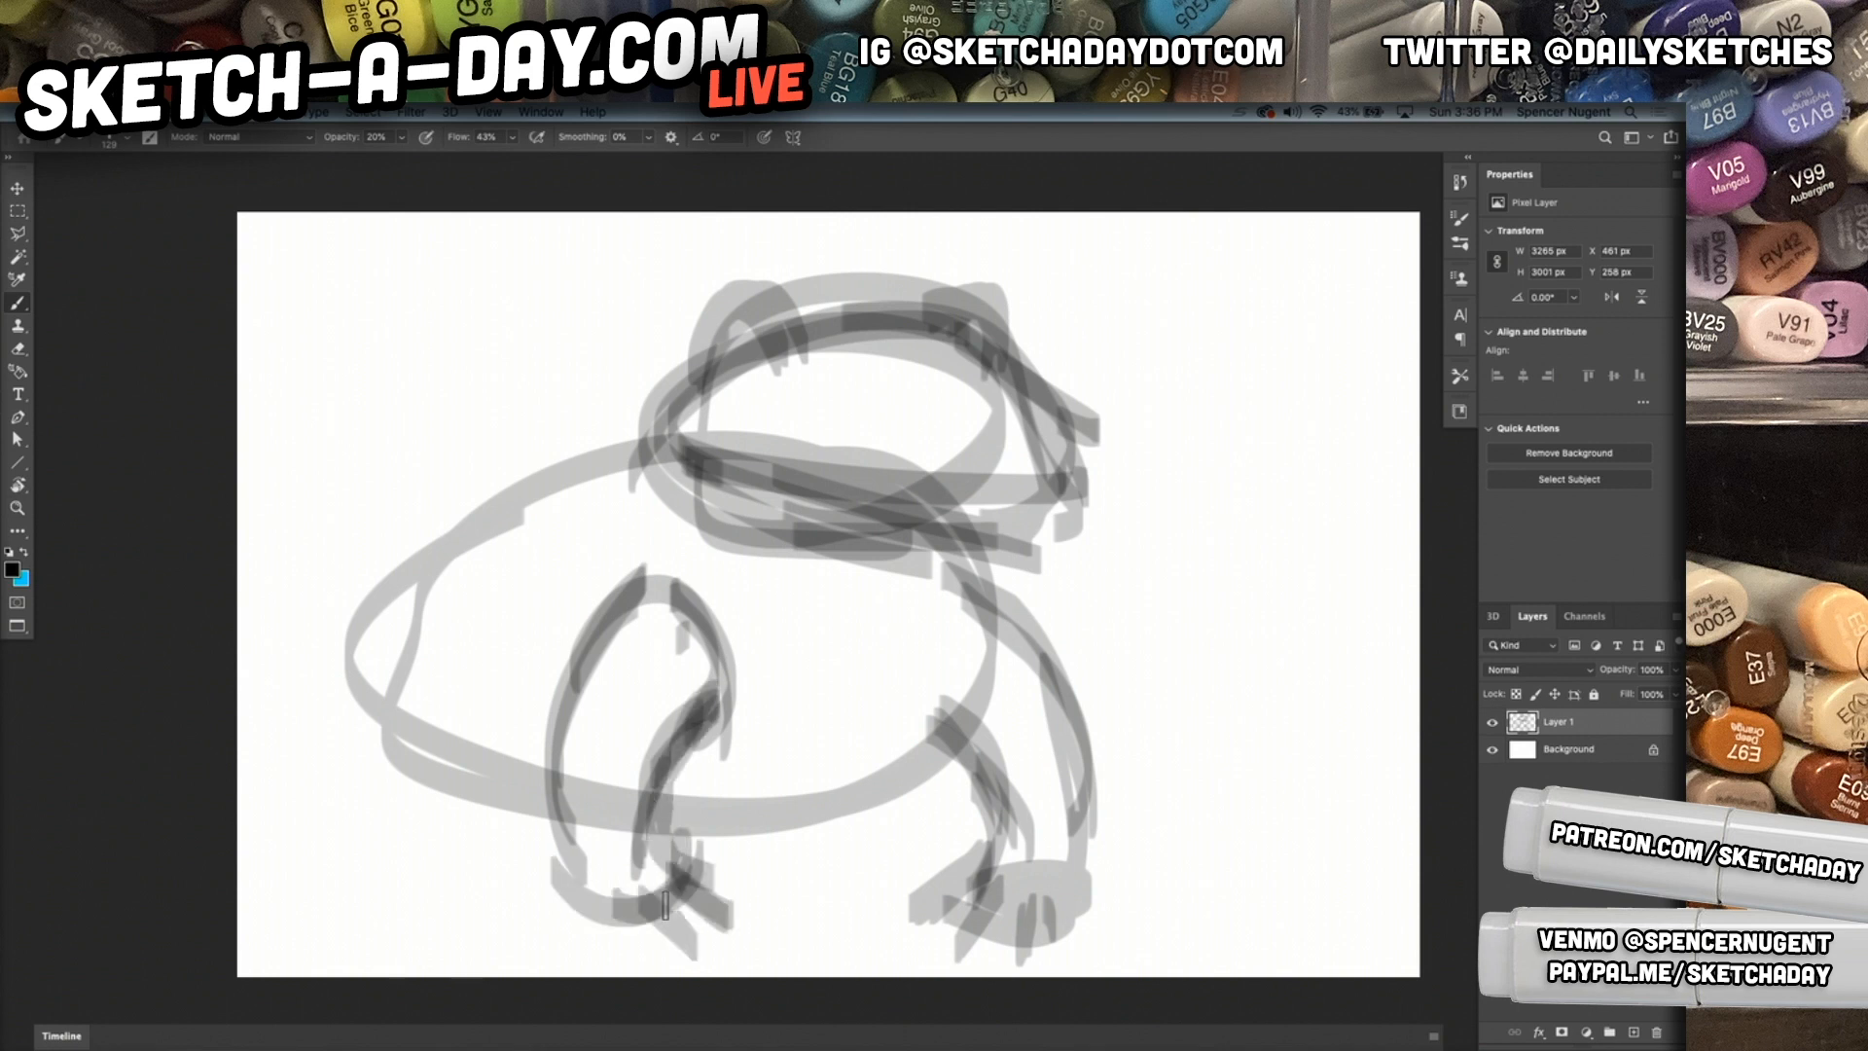
left_click_drag(570, 828, 481, 765)
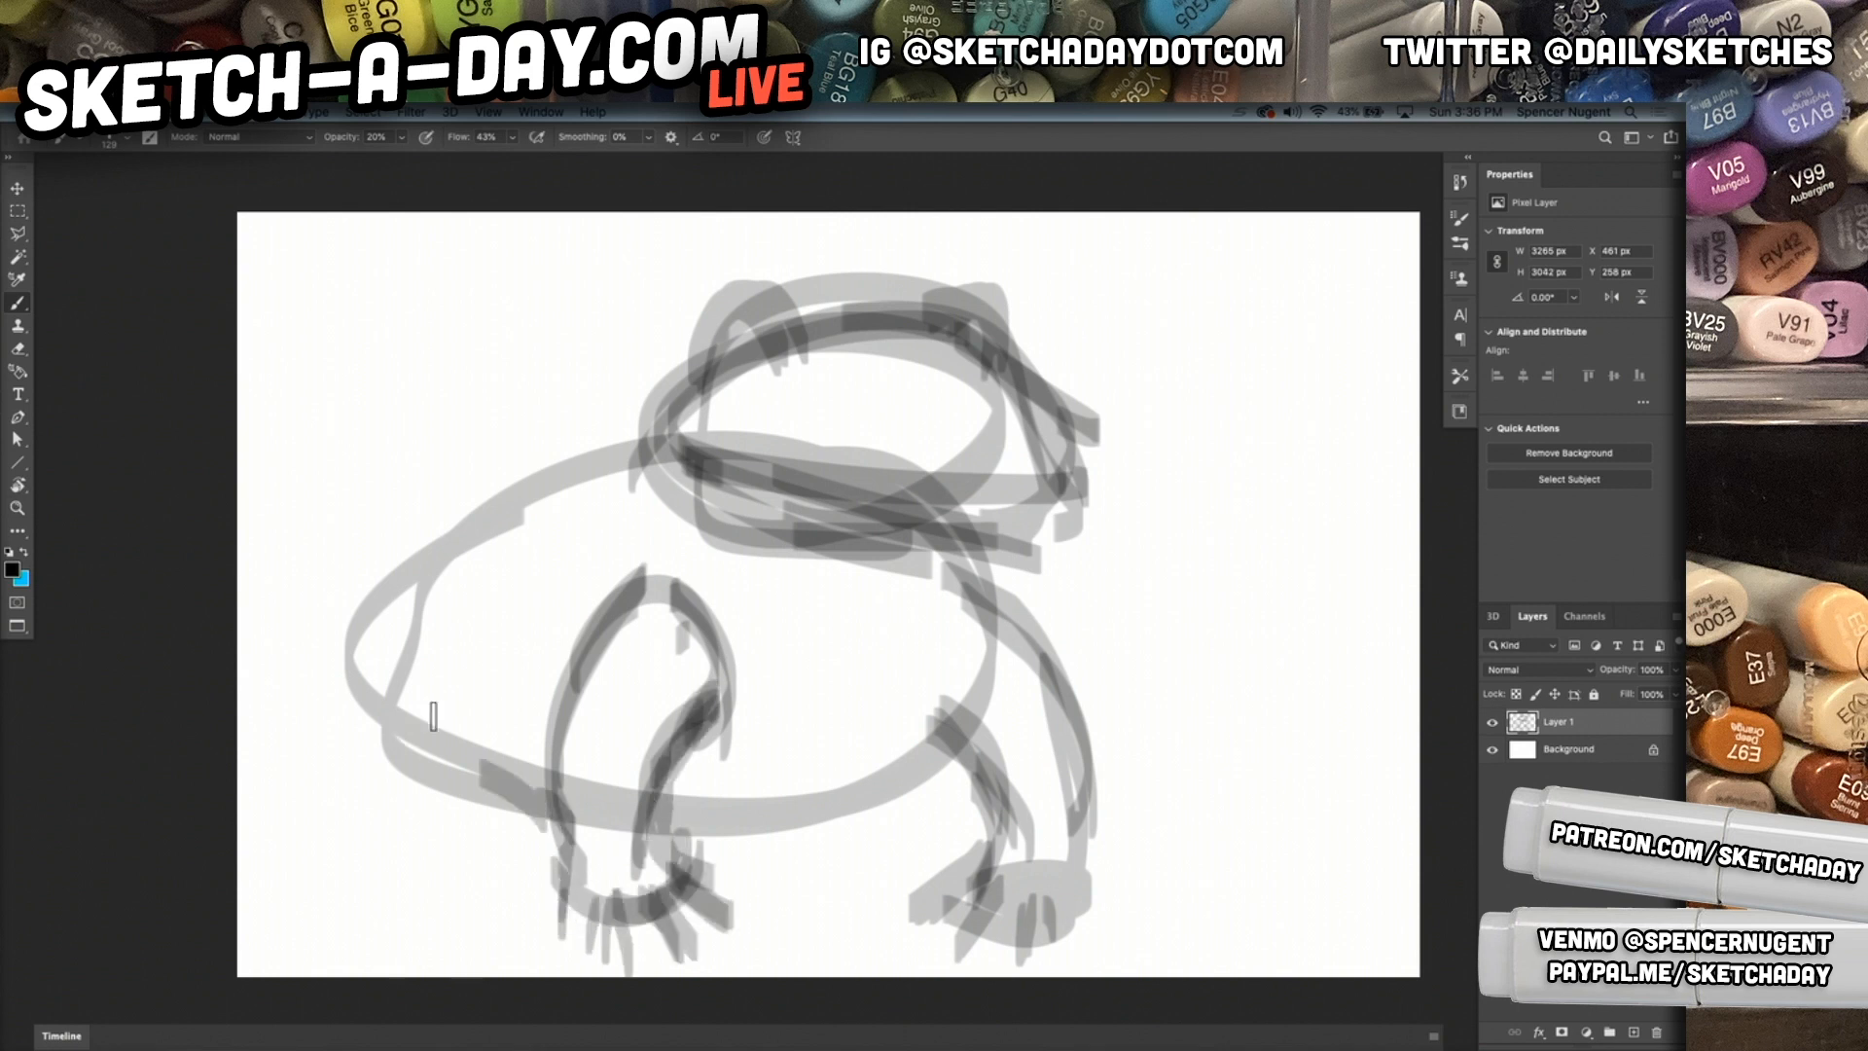
Sketch the frog's rounded hind leg at the rear of the body with a foot and spread toes.
left_click_drag(381, 708, 481, 579)
left_click_drag(428, 588, 409, 861)
left_click_drag(326, 725, 471, 564)
left_click_drag(399, 574, 399, 863)
mouse_move(358, 662)
left_mouse_down()
mouse_move(331, 854)
mouse_move(343, 655)
mouse_move(383, 839)
mouse_move(379, 583)
mouse_move(325, 826)
left_mouse_up()
mouse_move(329, 761)
left_mouse_down()
mouse_move(346, 823)
mouse_move(319, 909)
left_mouse_up()
left_click_drag(358, 845, 389, 932)
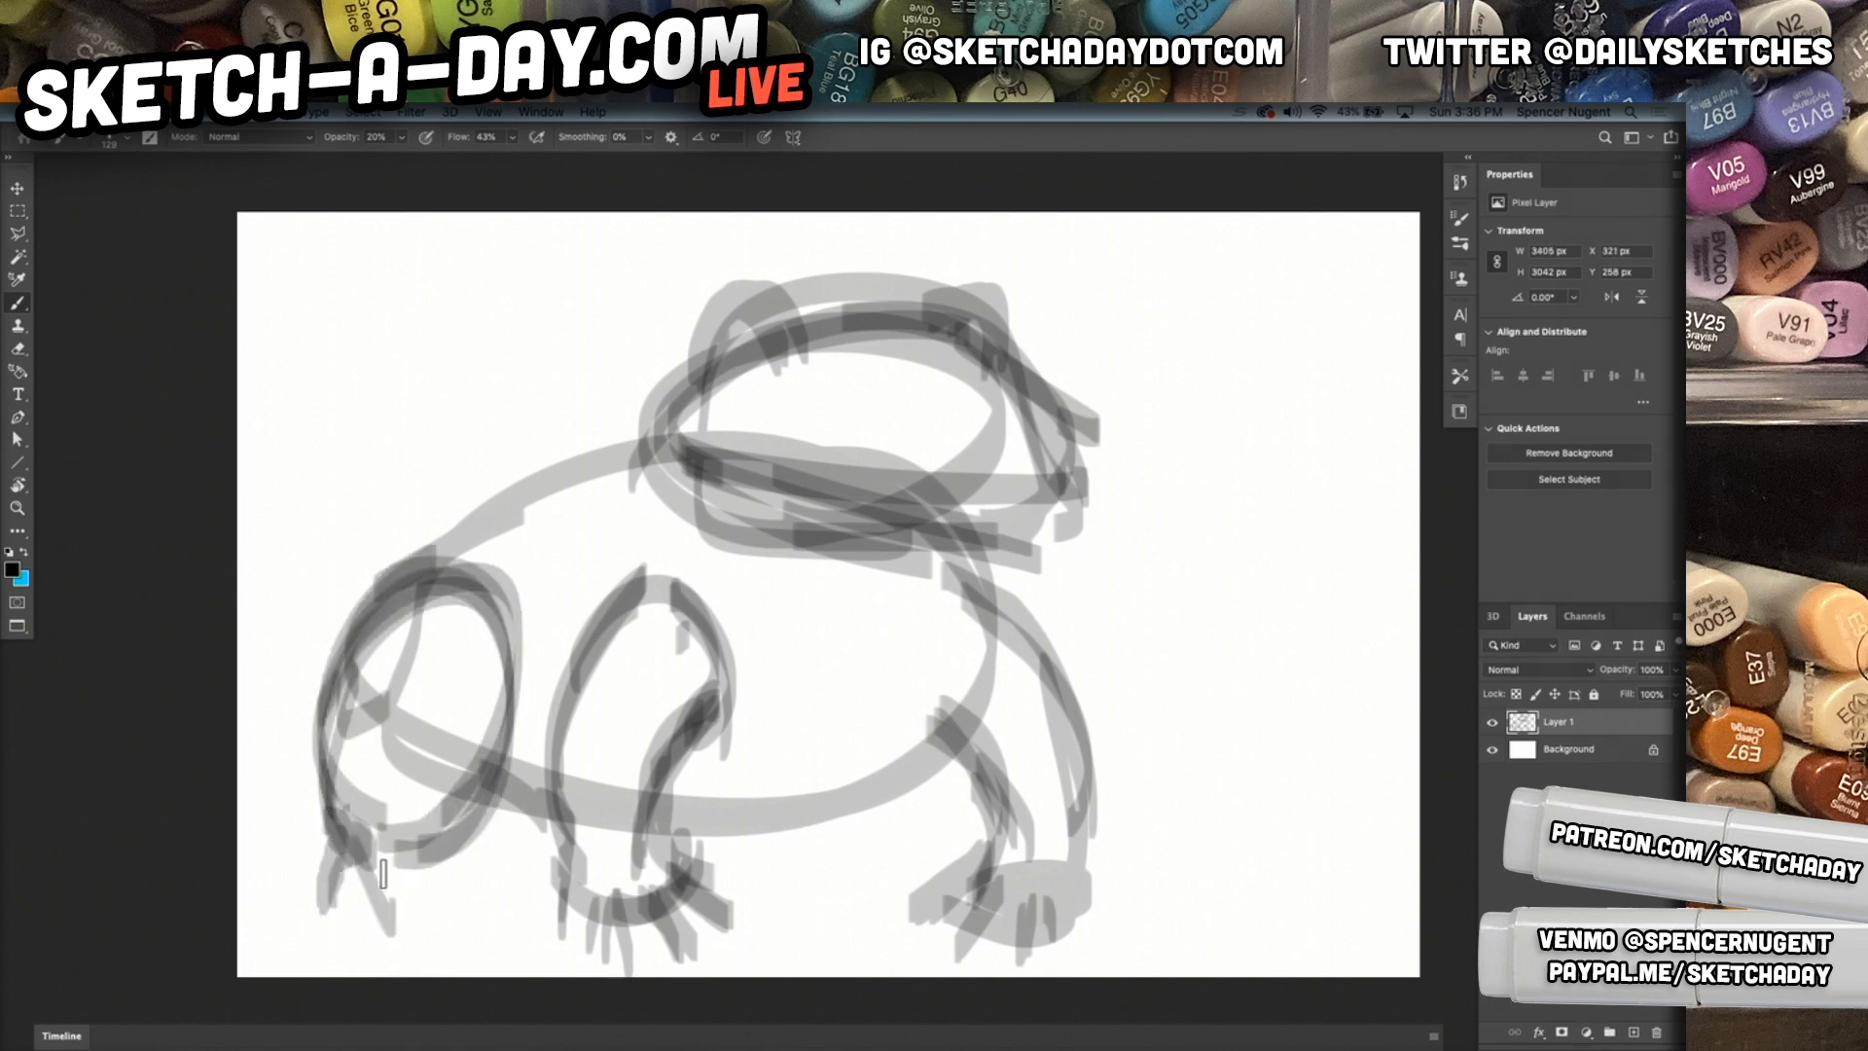
mouse_move(401, 852)
left_mouse_down()
mouse_move(477, 898)
mouse_move(481, 879)
left_mouse_up()
left_click_drag(428, 846, 515, 755)
Reinforce the frog's back contour, both eyes and the upper line of the mouth.
left_click_drag(428, 595, 755, 395)
mouse_move(749, 326)
left_mouse_down()
mouse_move(720, 407)
mouse_move(726, 391)
mouse_move(686, 389)
mouse_move(693, 408)
left_mouse_up()
left_click_drag(1002, 311, 1024, 370)
mouse_move(701, 425)
left_mouse_down()
mouse_move(793, 468)
mouse_move(905, 464)
left_mouse_up()
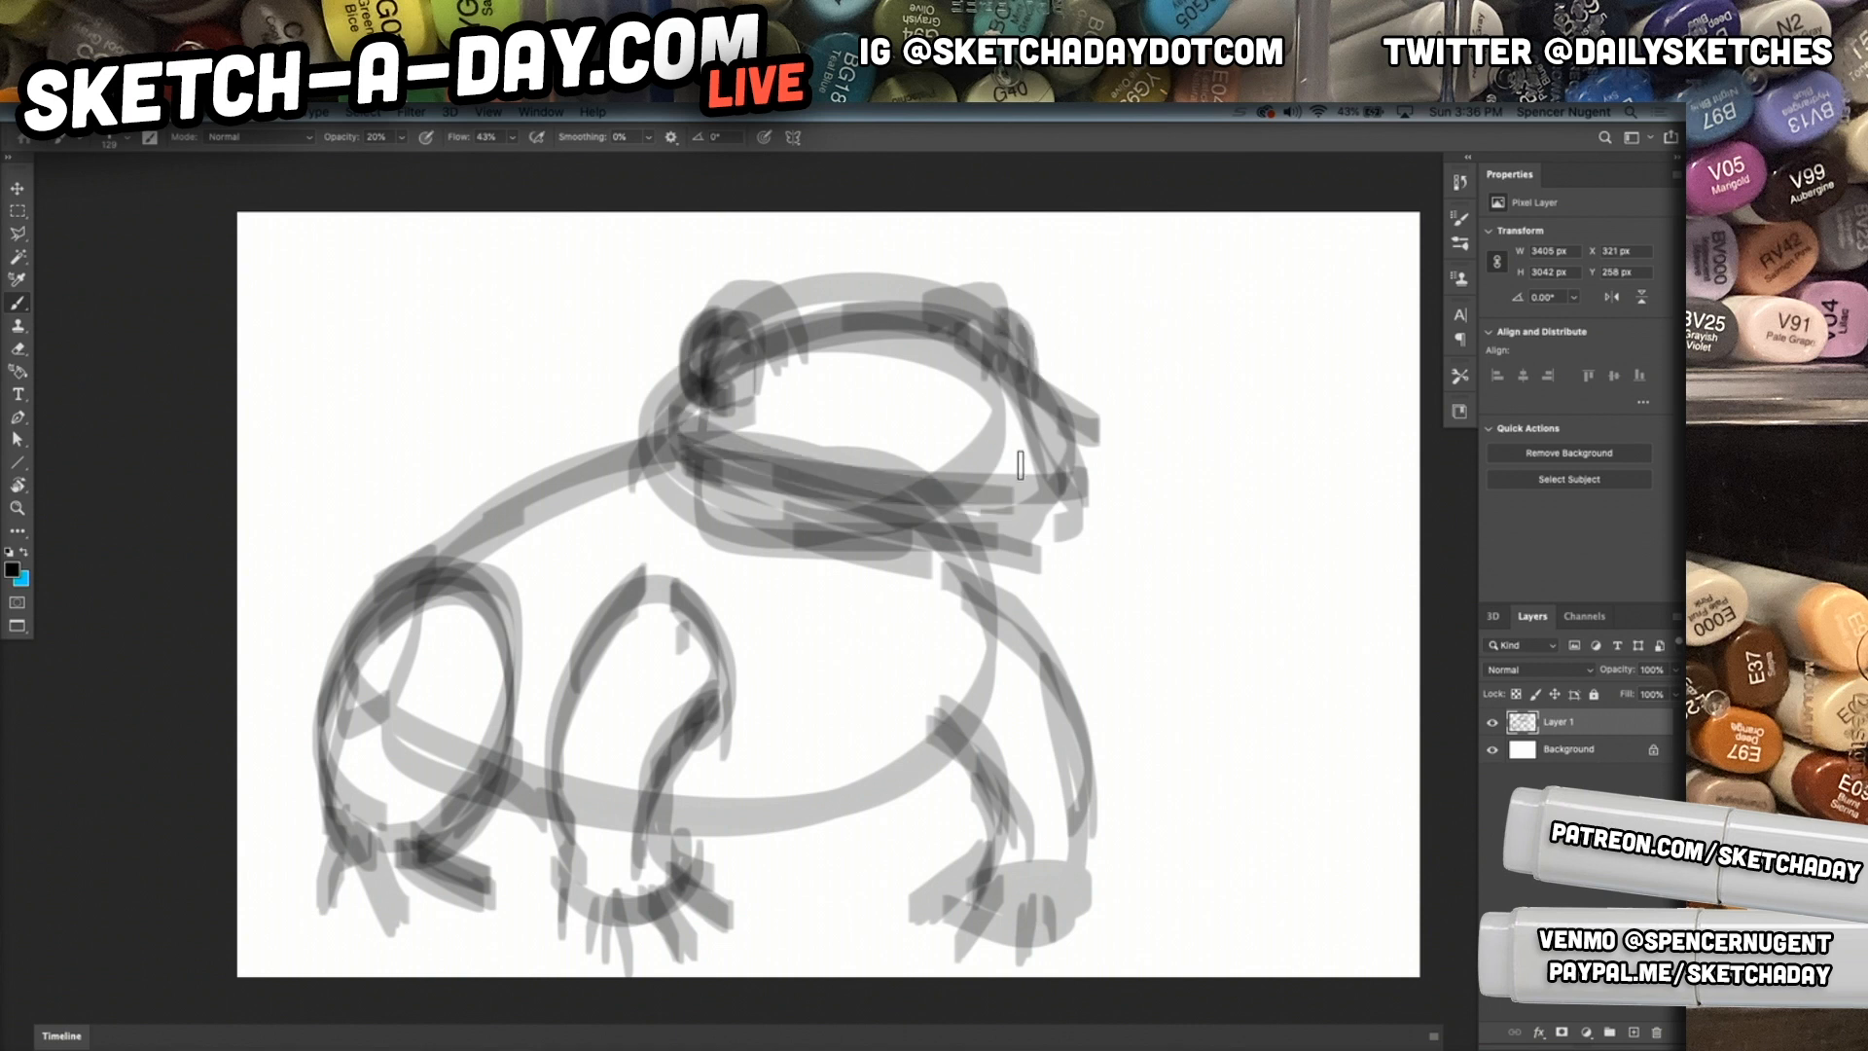
Darken the snout's far edge and the wide mouth line across the frog's head.
left_click_drag(984, 358, 1097, 450)
mouse_move(903, 361)
left_mouse_down()
mouse_move(1052, 403)
mouse_move(1097, 458)
left_mouse_up()
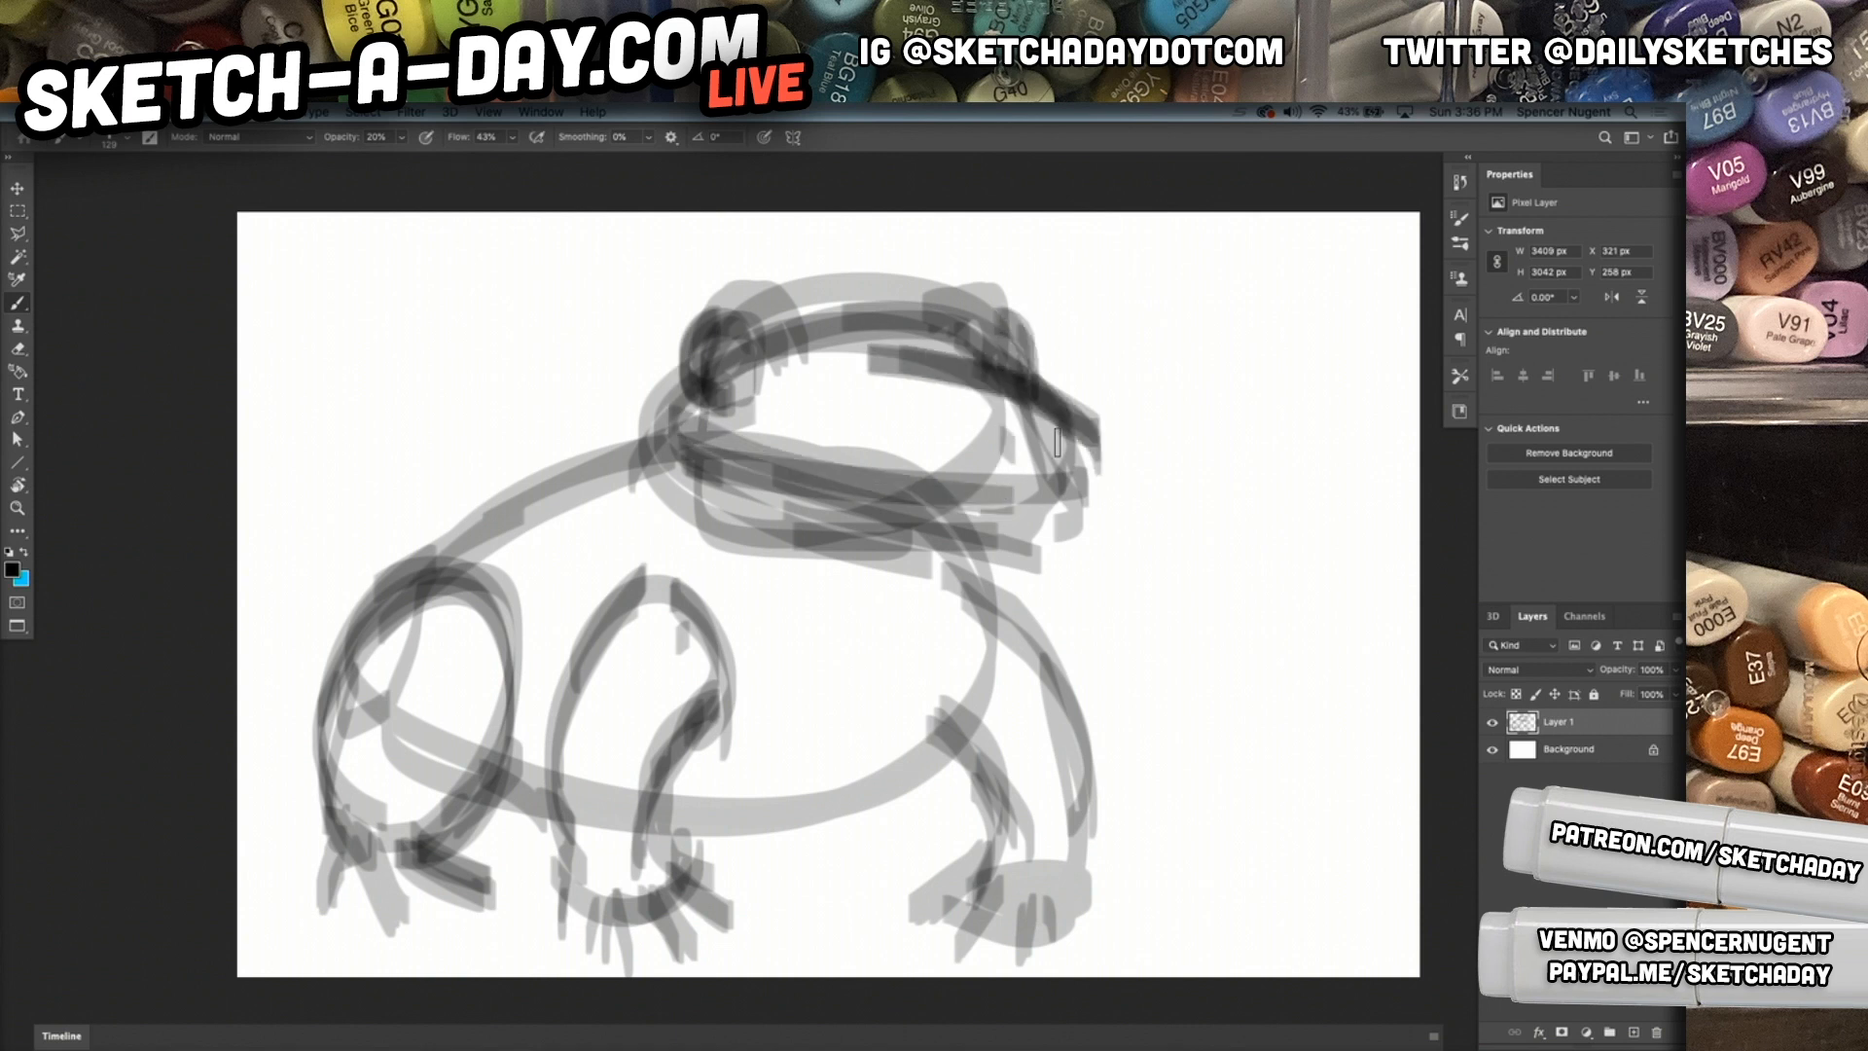
left_click_drag(1055, 394, 1033, 477)
left_click_drag(775, 450, 1063, 490)
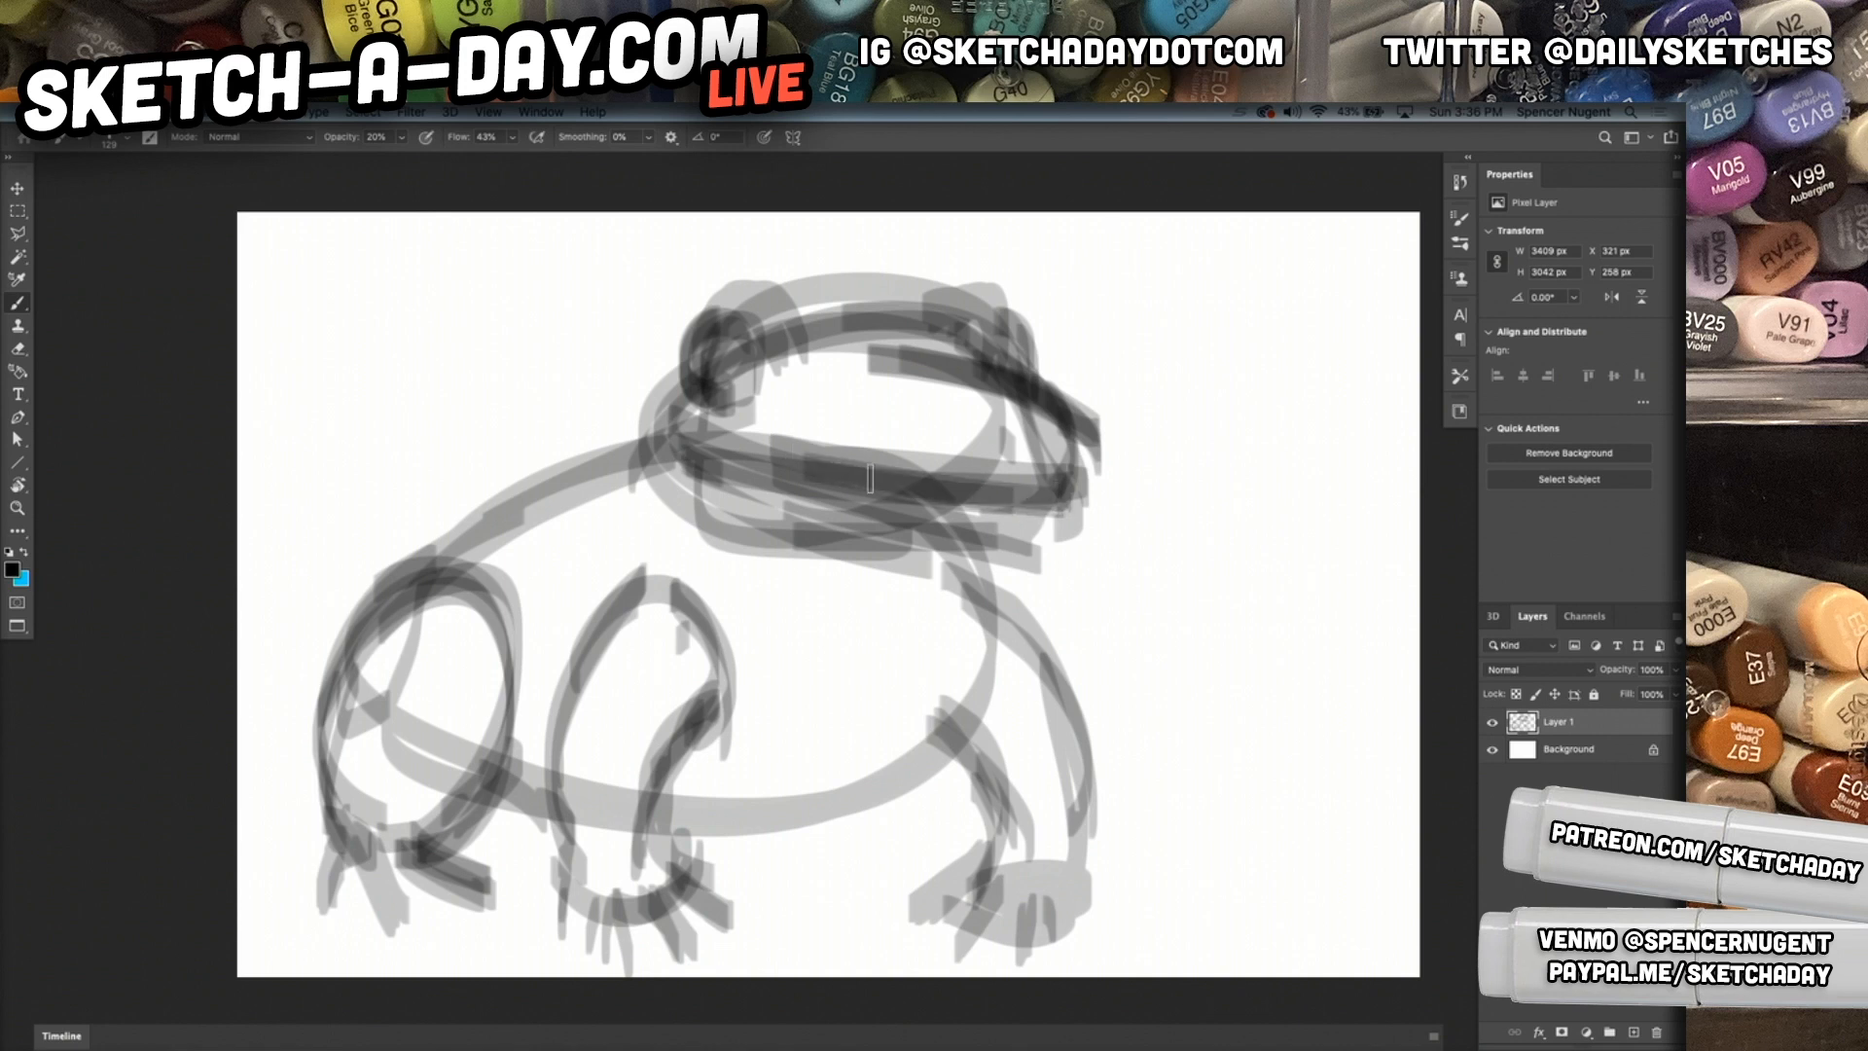
mouse_move(693, 440)
left_mouse_down()
mouse_move(839, 654)
mouse_move(812, 679)
mouse_move(941, 650)
mouse_move(1023, 541)
left_mouse_up()
Draw the frog's chest and belly curves and reinforce the far front leg and foot.
mouse_move(910, 681)
left_mouse_down()
mouse_move(831, 705)
mouse_move(744, 693)
left_mouse_up()
mouse_move(826, 700)
left_mouse_down()
mouse_move(942, 715)
mouse_move(697, 854)
mouse_move(953, 735)
left_mouse_up()
mouse_move(929, 744)
left_mouse_down()
mouse_move(985, 875)
mouse_move(1047, 891)
left_mouse_up()
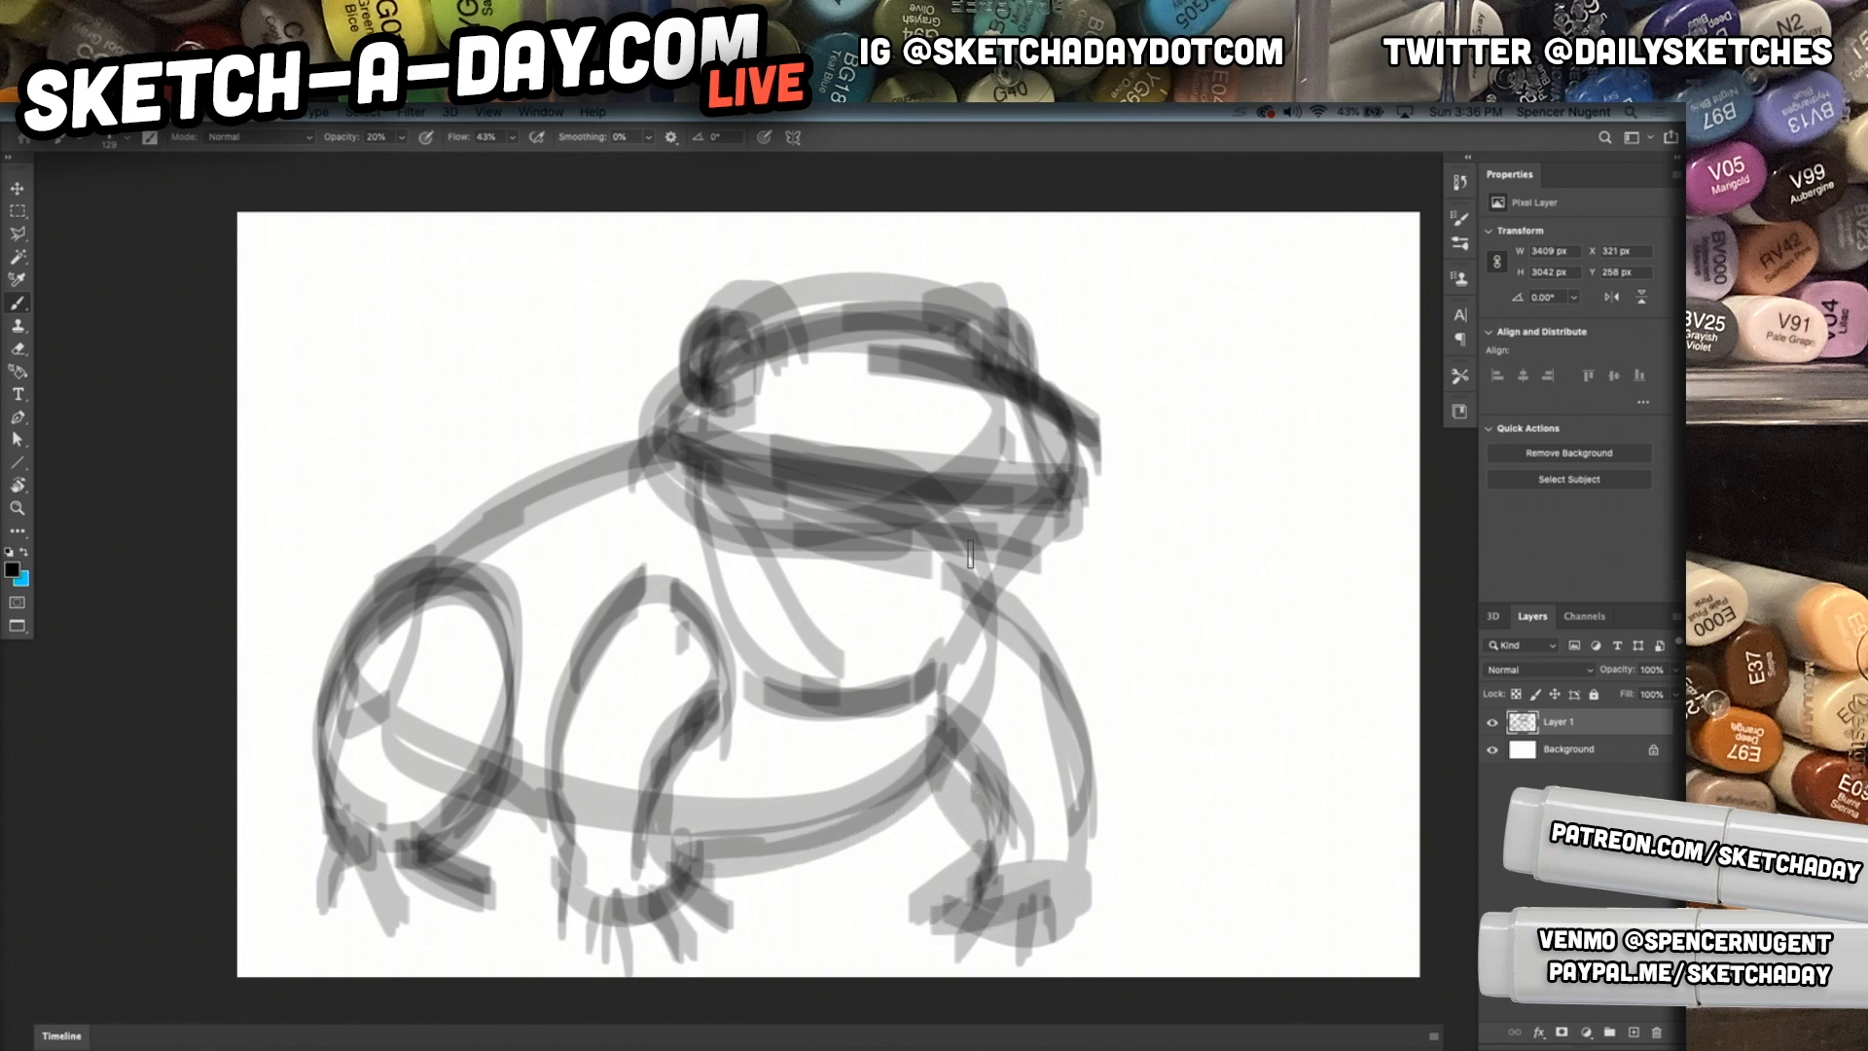
left_click_drag(970, 556, 1122, 922)
left_click_drag(1042, 691, 1106, 924)
left_click_drag(1096, 910, 992, 922)
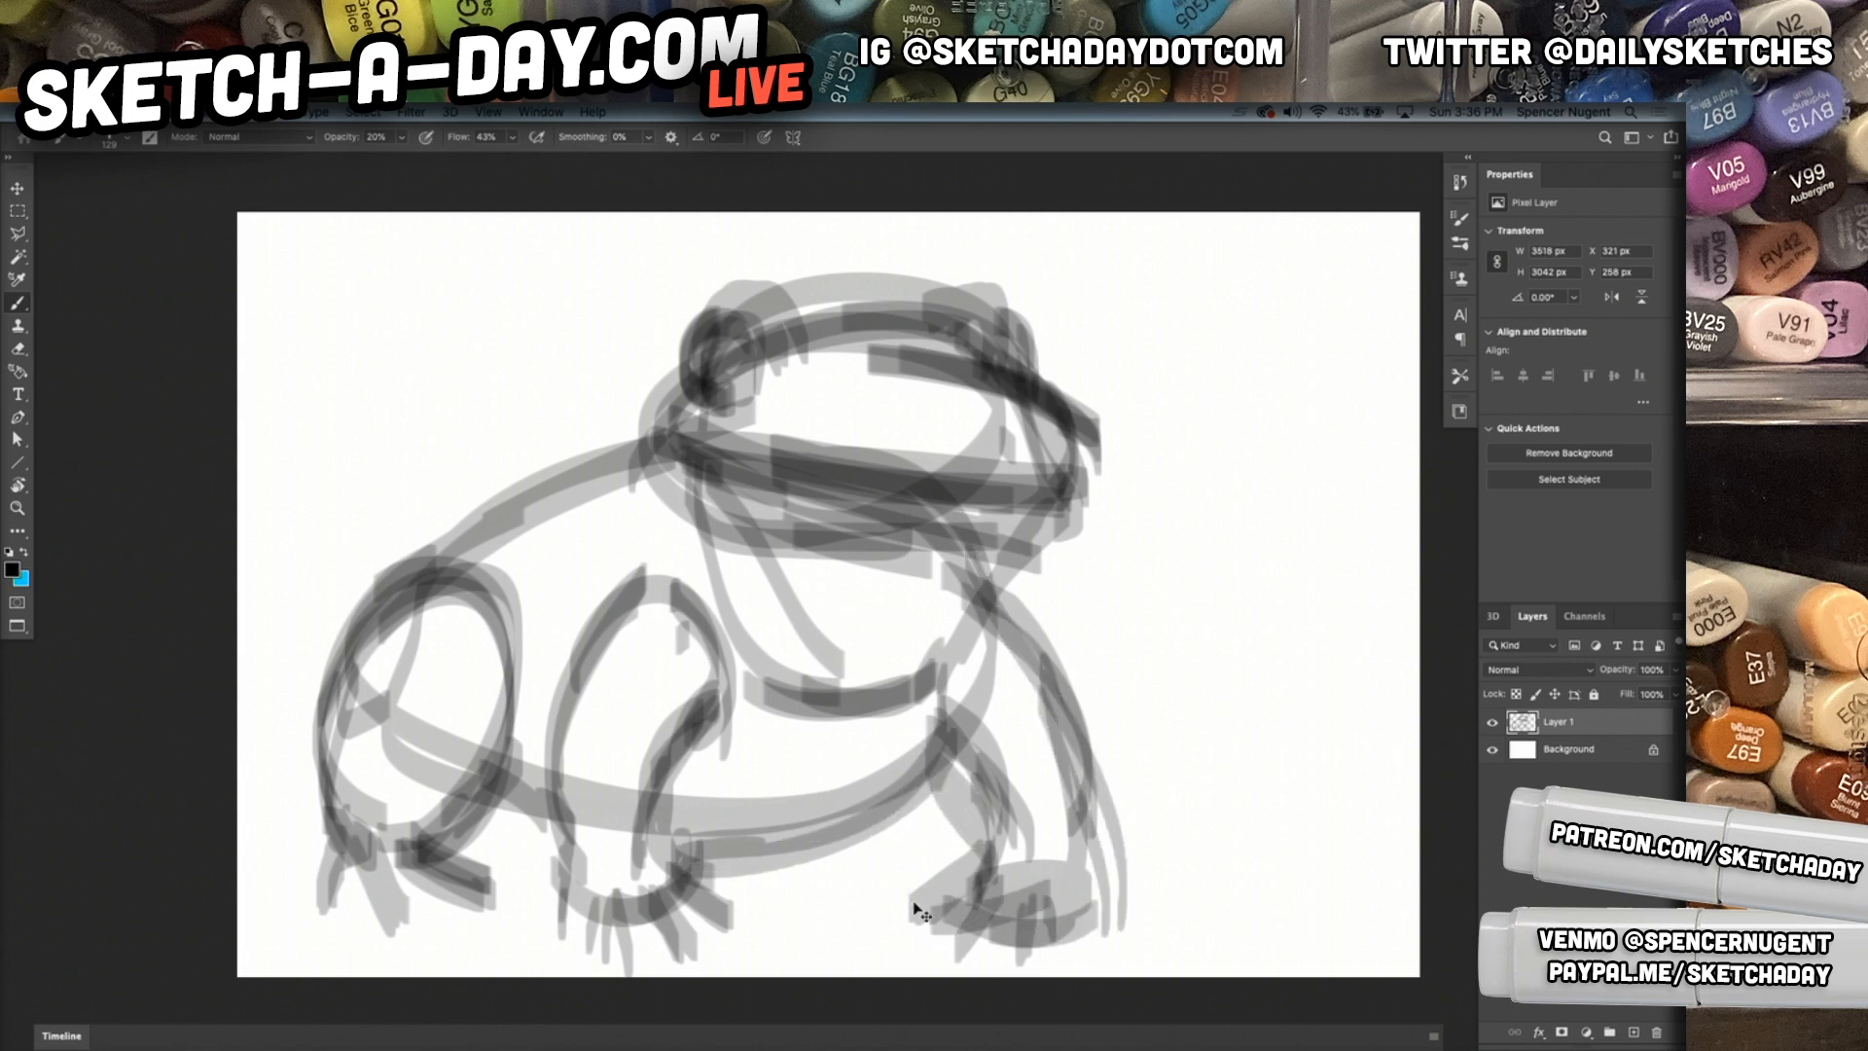
Scale the first frog sketch to about 55%, place it in the canvas's lower-left corner, and add a new layer.
key("super+t")
left_click_drag(1121, 261, 744, 589)
left_click_drag(637, 745, 556, 714)
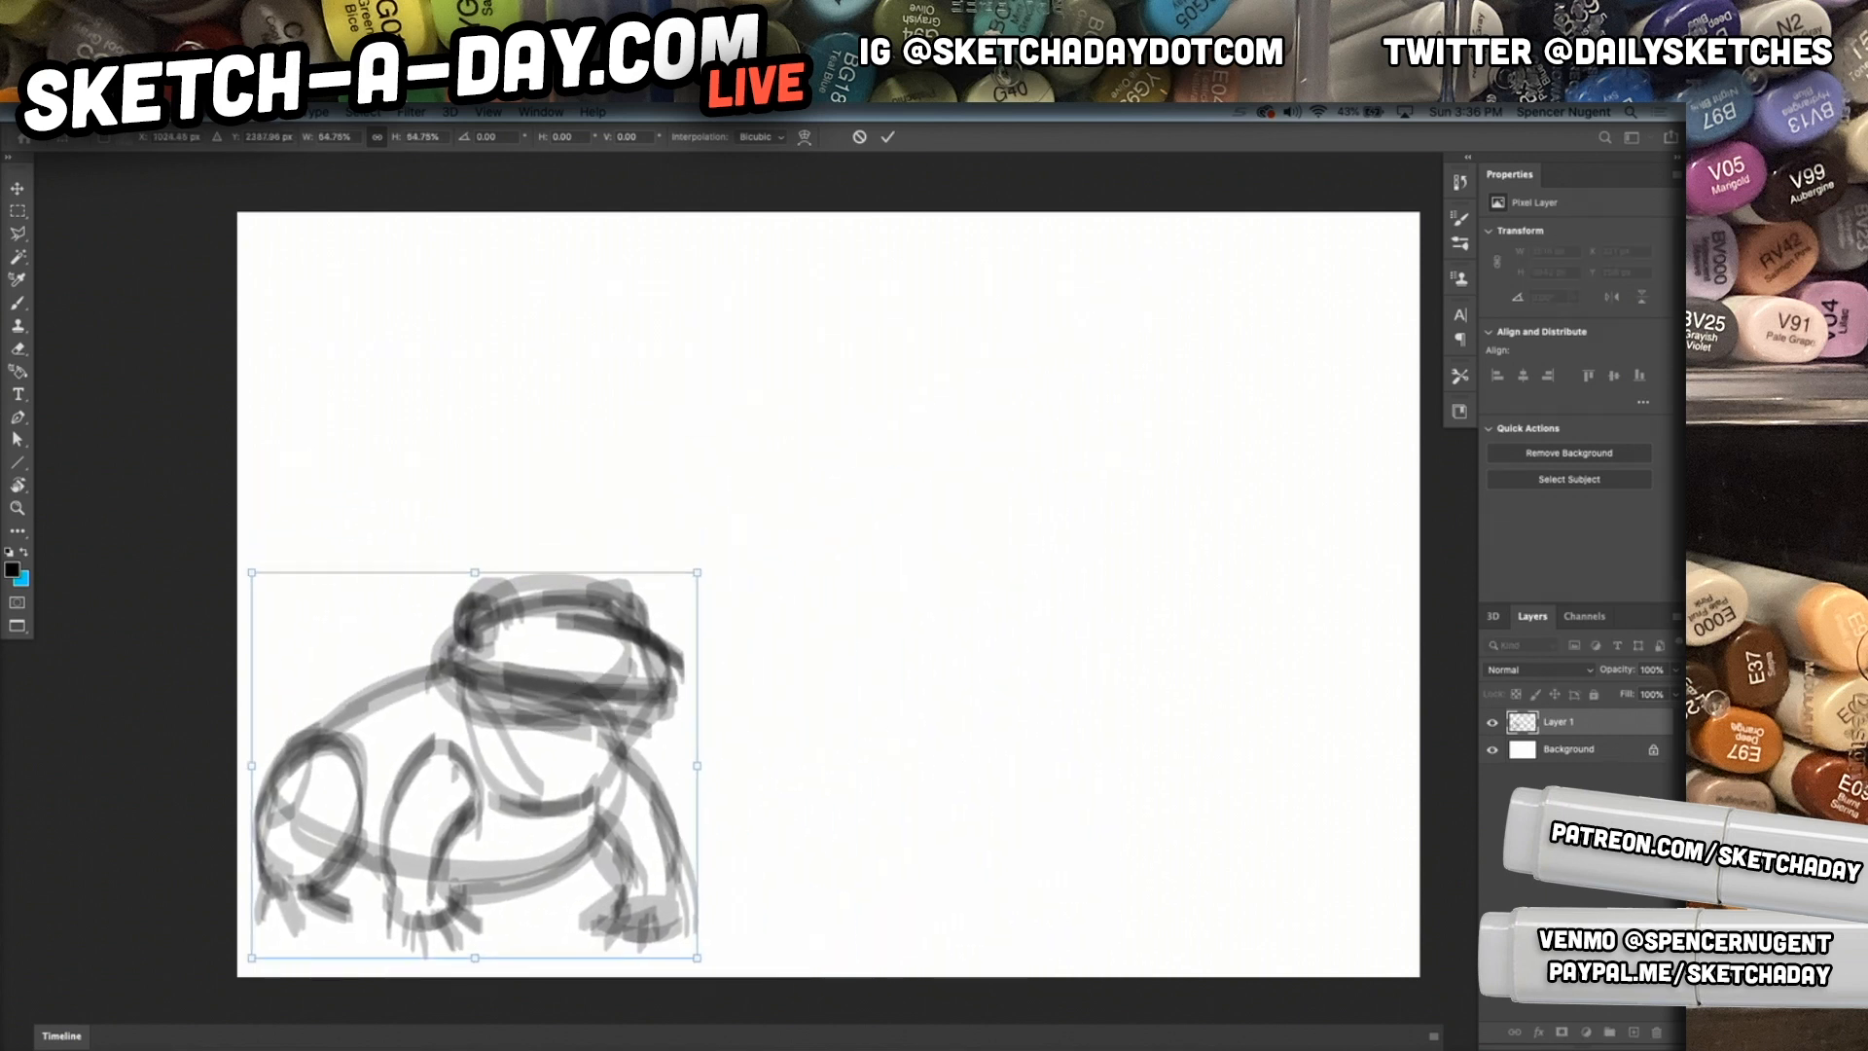
key("Return")
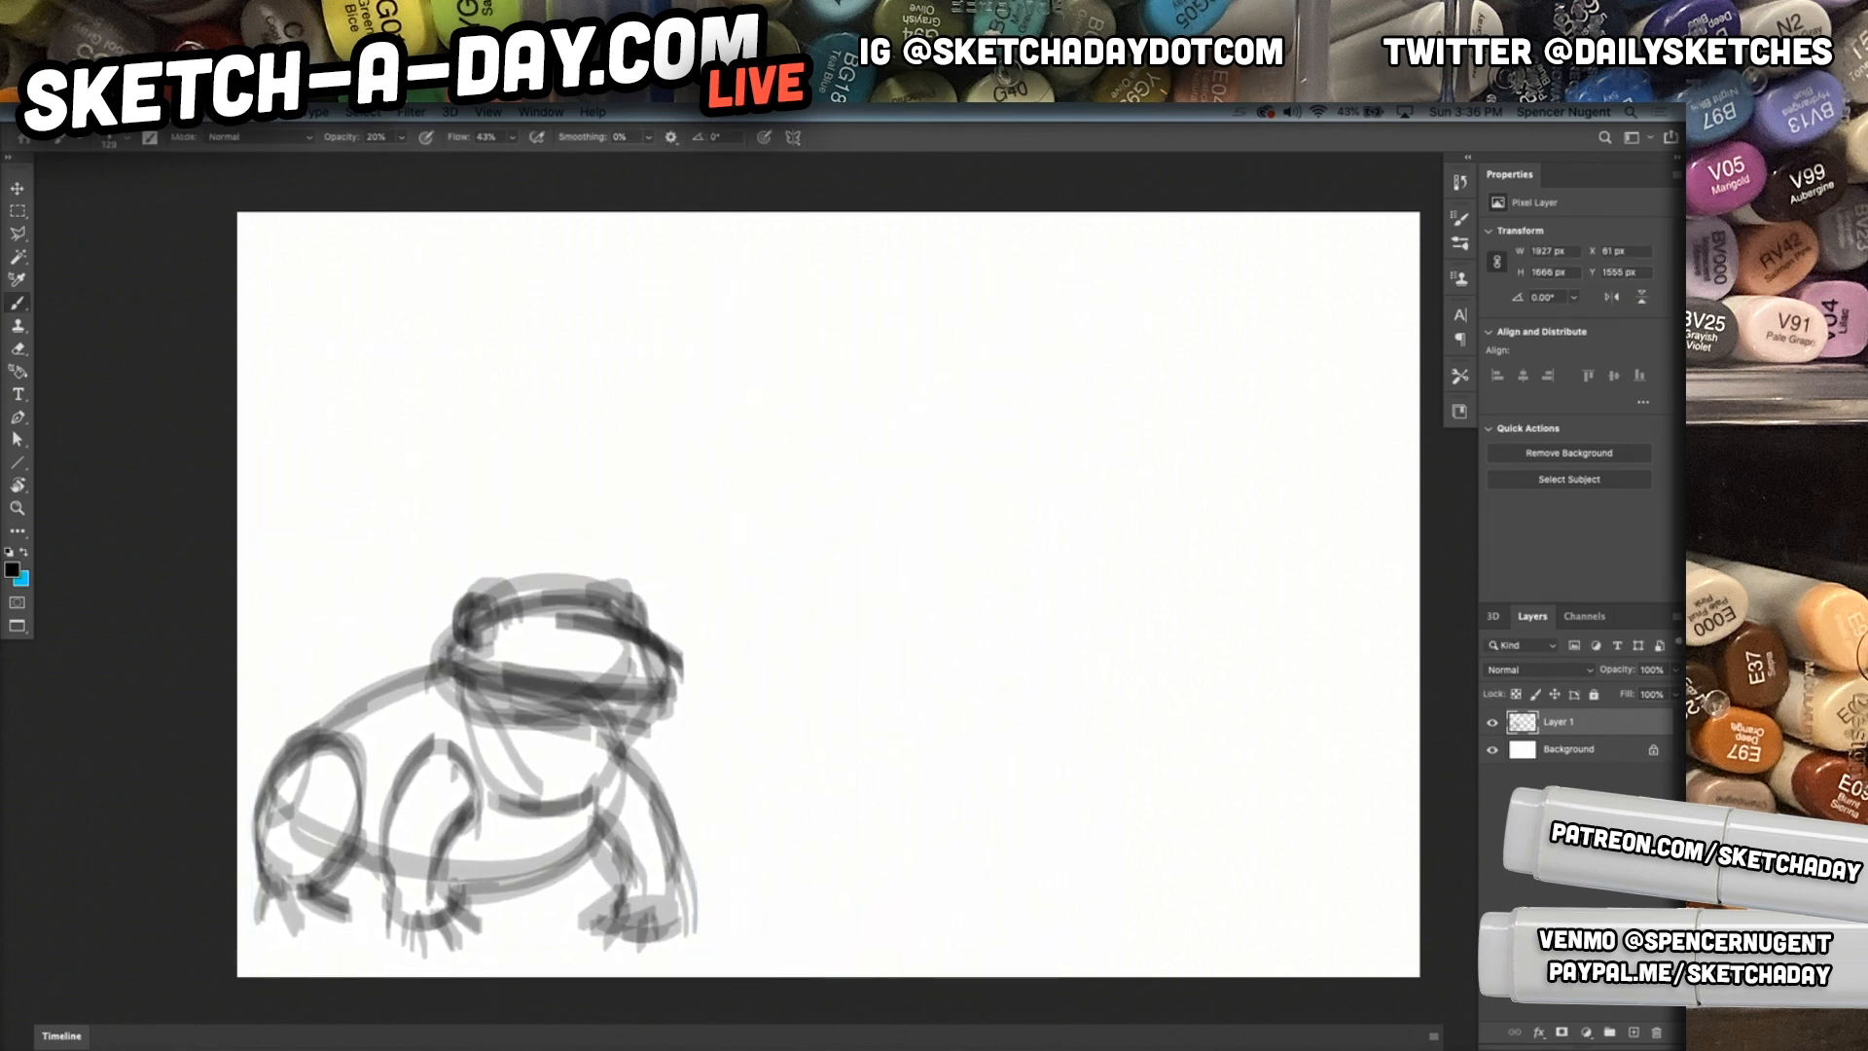
left_click(1633, 1033)
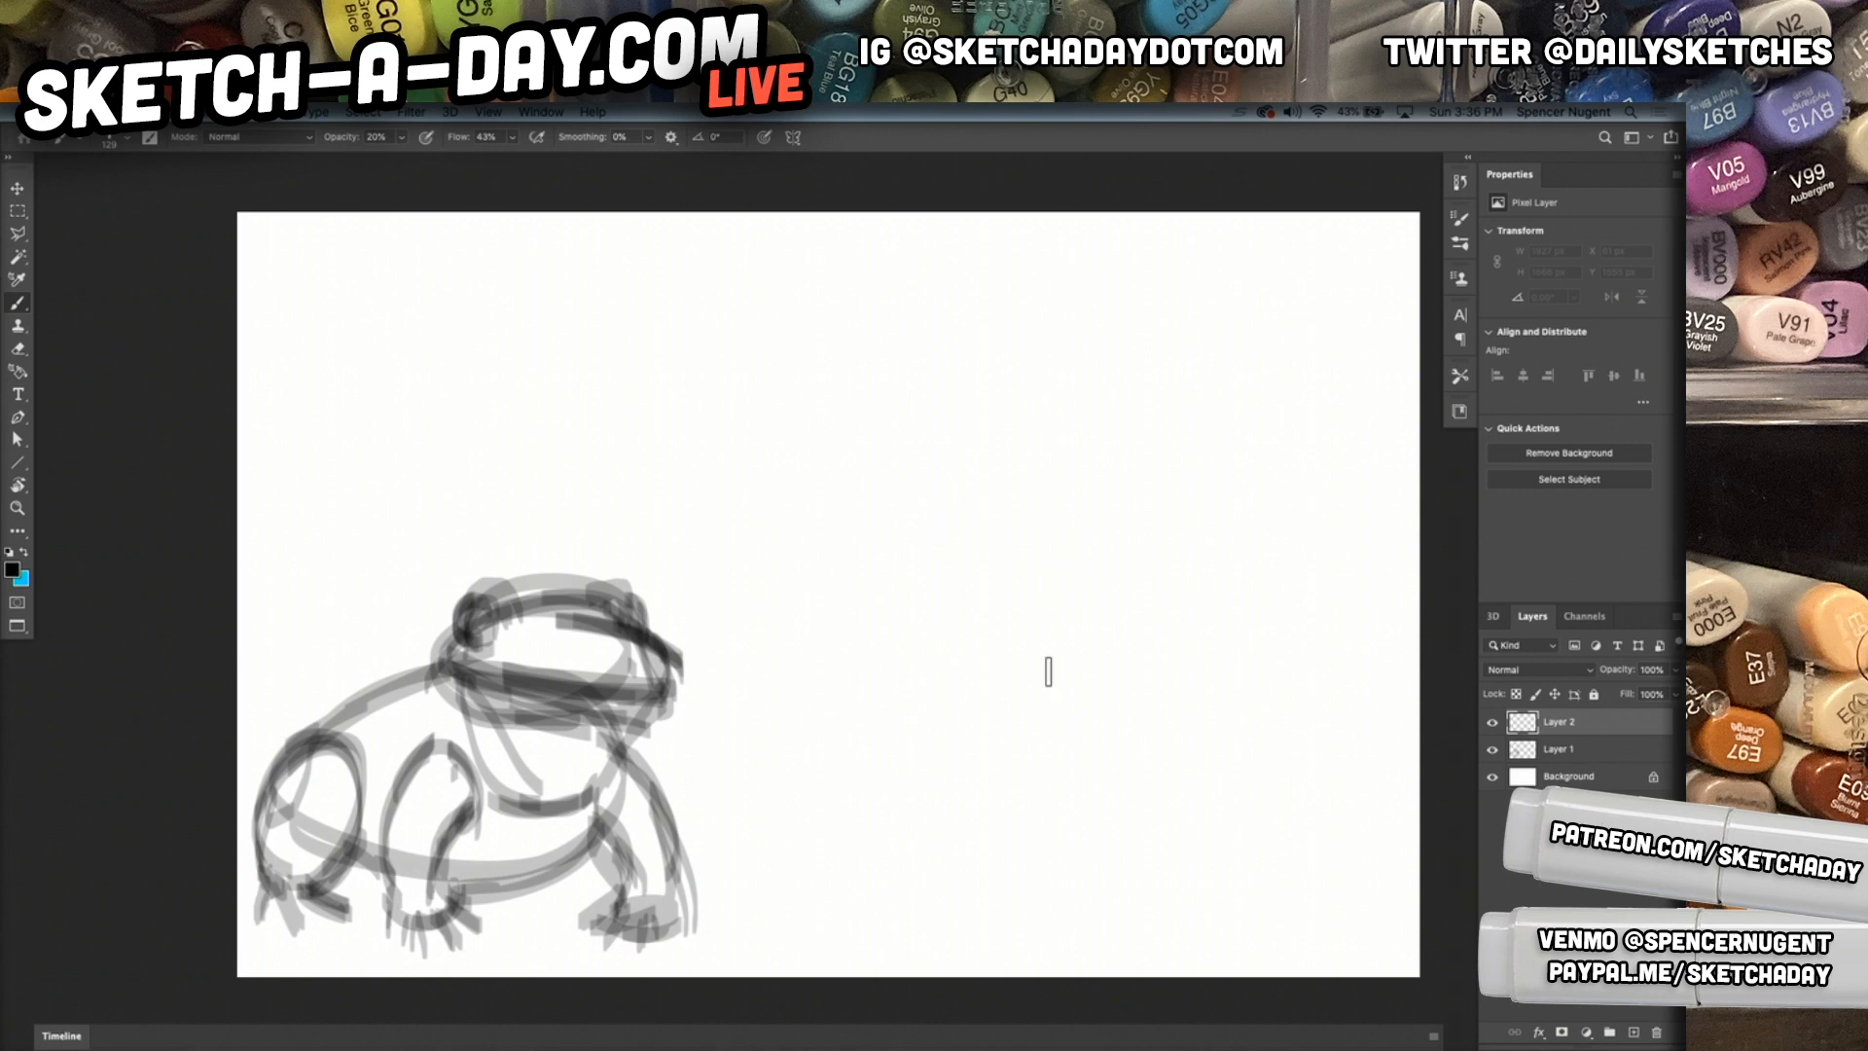
mouse_move(1186, 570)
left_mouse_down()
mouse_move(920, 867)
mouse_move(1244, 643)
mouse_move(972, 892)
mouse_move(1178, 570)
mouse_move(1067, 901)
mouse_move(1161, 534)
mouse_move(1284, 880)
left_mouse_up()
mouse_move(1378, 808)
left_mouse_down()
mouse_move(945, 604)
mouse_move(1322, 809)
left_mouse_up()
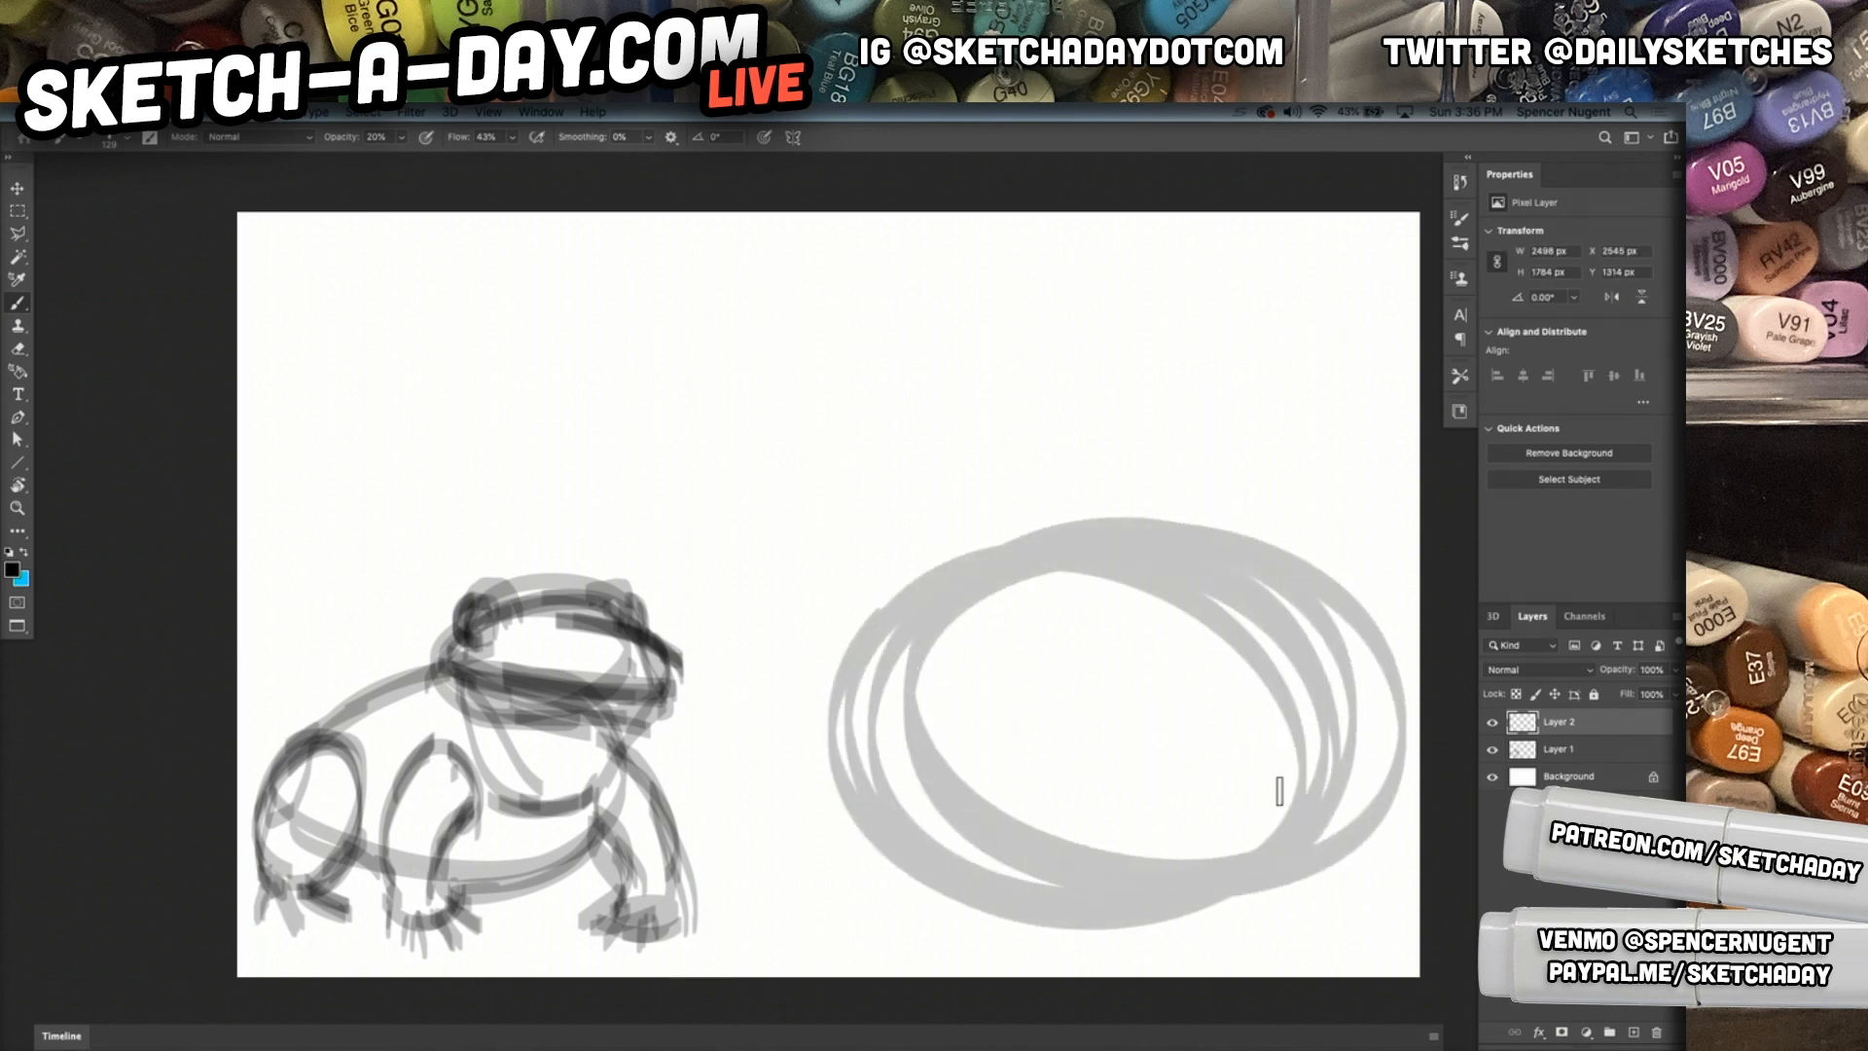
mouse_move(1016, 453)
left_mouse_down()
mouse_move(1109, 584)
mouse_move(973, 452)
left_mouse_up()
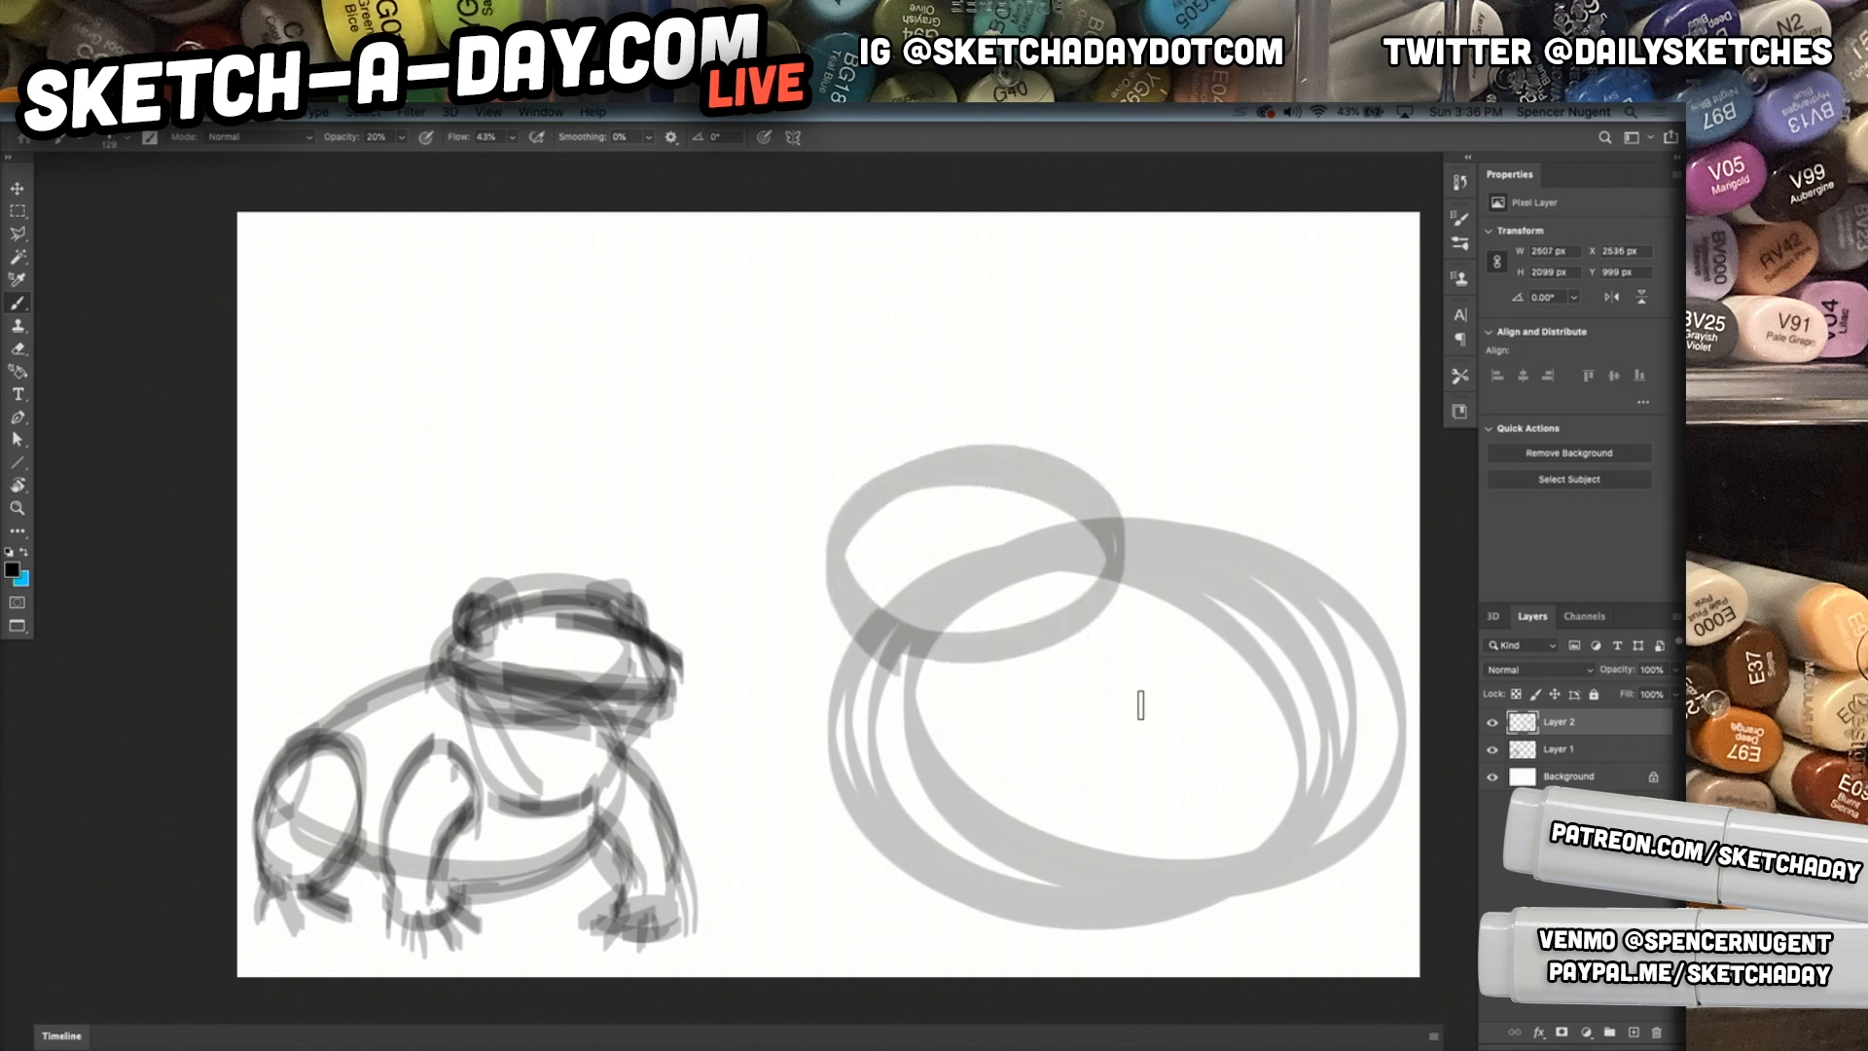
key("super+z")
key("super+z")
key("super+z")
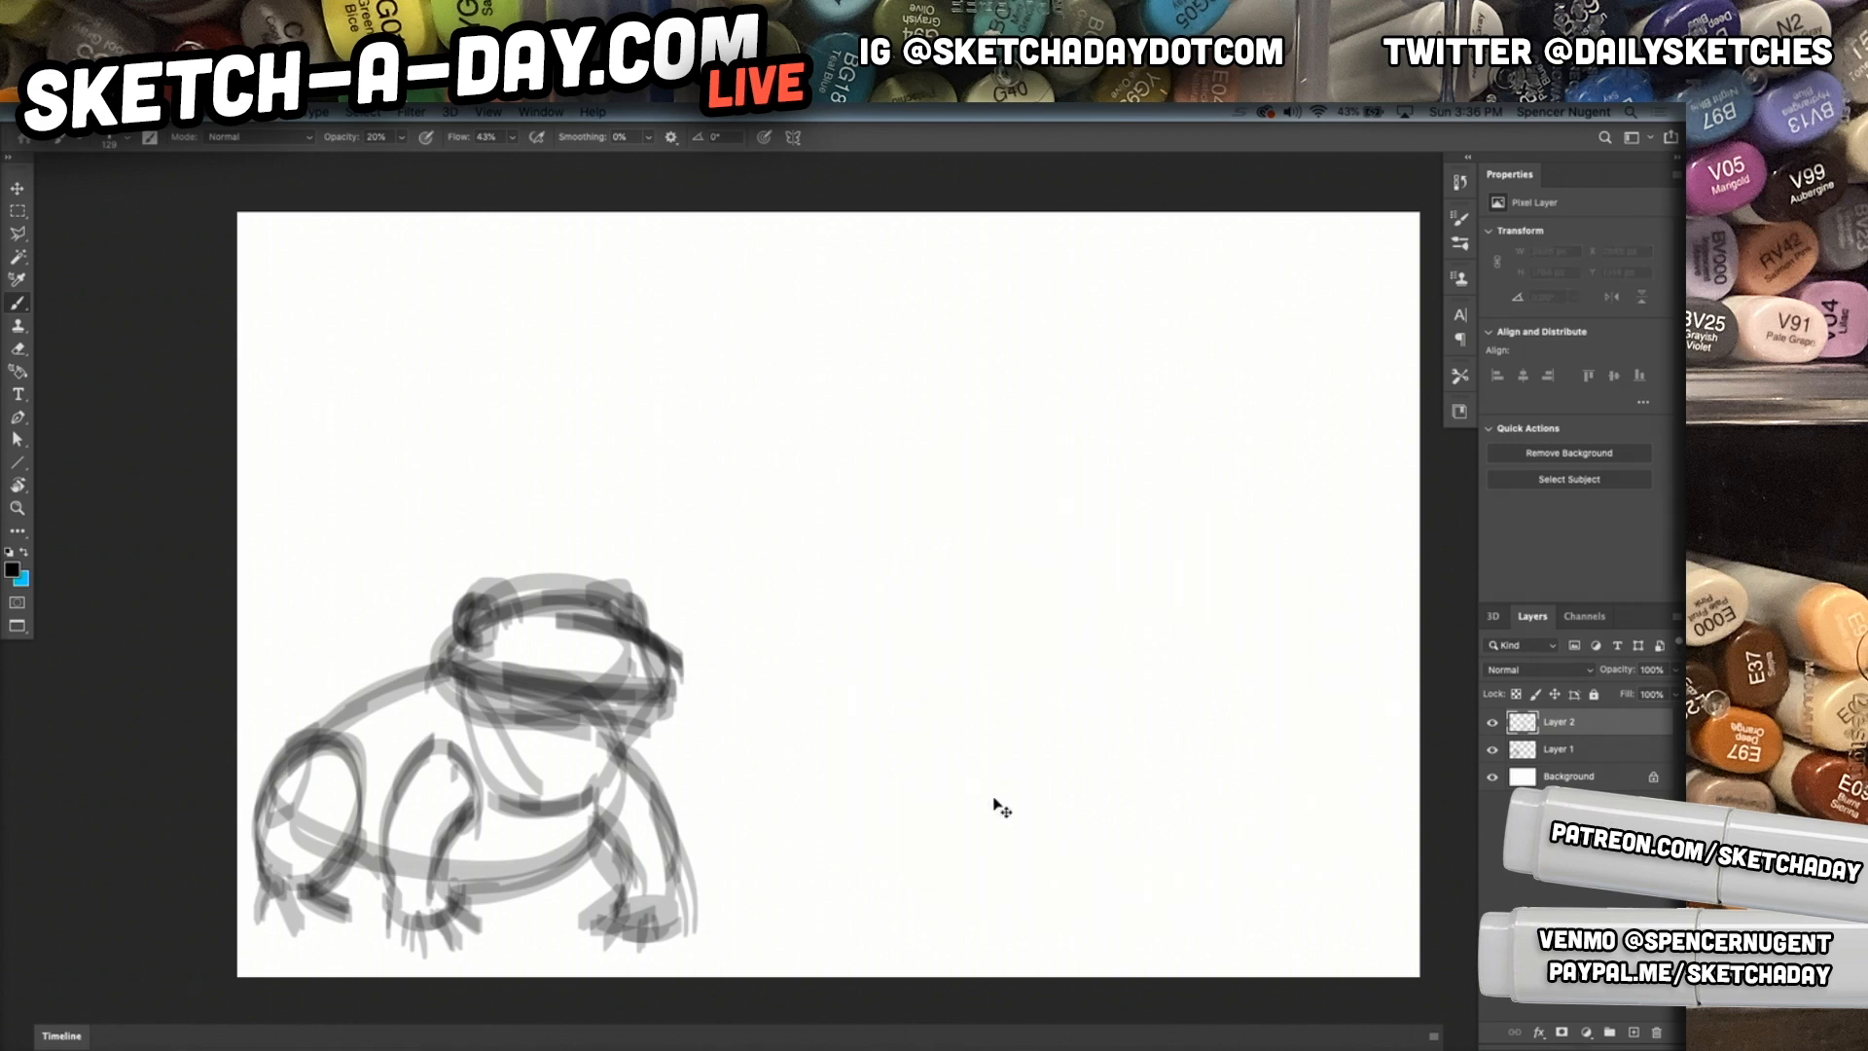
Sketch a front-view frog's round body, overlapping head, V-shaped mouth and two raised eyes on the canvas's empty right half.
mouse_move(885, 588)
left_mouse_down()
mouse_move(1109, 861)
mouse_move(934, 876)
mouse_move(1125, 871)
left_mouse_up()
mouse_move(971, 446)
left_mouse_down()
mouse_move(1077, 408)
mouse_move(958, 491)
mouse_move(1067, 587)
left_mouse_up()
left_click_drag(928, 513, 1091, 601)
left_click_drag(1080, 592, 1203, 541)
mouse_move(976, 433)
left_mouse_down()
mouse_move(951, 443)
mouse_move(1016, 399)
left_mouse_up()
left_click_drag(1172, 438, 1210, 411)
Sketch both front legs of the front-view frog with splayed toes.
mouse_move(888, 642)
left_mouse_down()
mouse_move(851, 868)
mouse_move(865, 901)
left_mouse_up()
mouse_move(892, 934)
left_mouse_down()
mouse_move(971, 918)
mouse_move(877, 631)
mouse_move(958, 920)
mouse_move(997, 940)
left_mouse_up()
mouse_move(1241, 640)
left_mouse_down()
mouse_move(1191, 773)
mouse_move(1216, 786)
left_mouse_up()
mouse_move(1249, 632)
left_mouse_down()
mouse_move(1192, 759)
mouse_move(1303, 905)
left_mouse_up()
left_click_drag(1255, 749, 1313, 965)
left_click_drag(1235, 754, 1221, 931)
mouse_move(1227, 808)
left_mouse_down()
mouse_move(1216, 938)
mouse_move(1154, 967)
left_mouse_up()
Add the front-view frog's folded hind legs bulging out on both sides of the body.
mouse_move(848, 681)
left_mouse_down()
mouse_move(783, 919)
mouse_move(769, 915)
left_mouse_up()
left_click_drag(1264, 676, 1401, 876)
left_click_drag(1299, 846, 1348, 842)
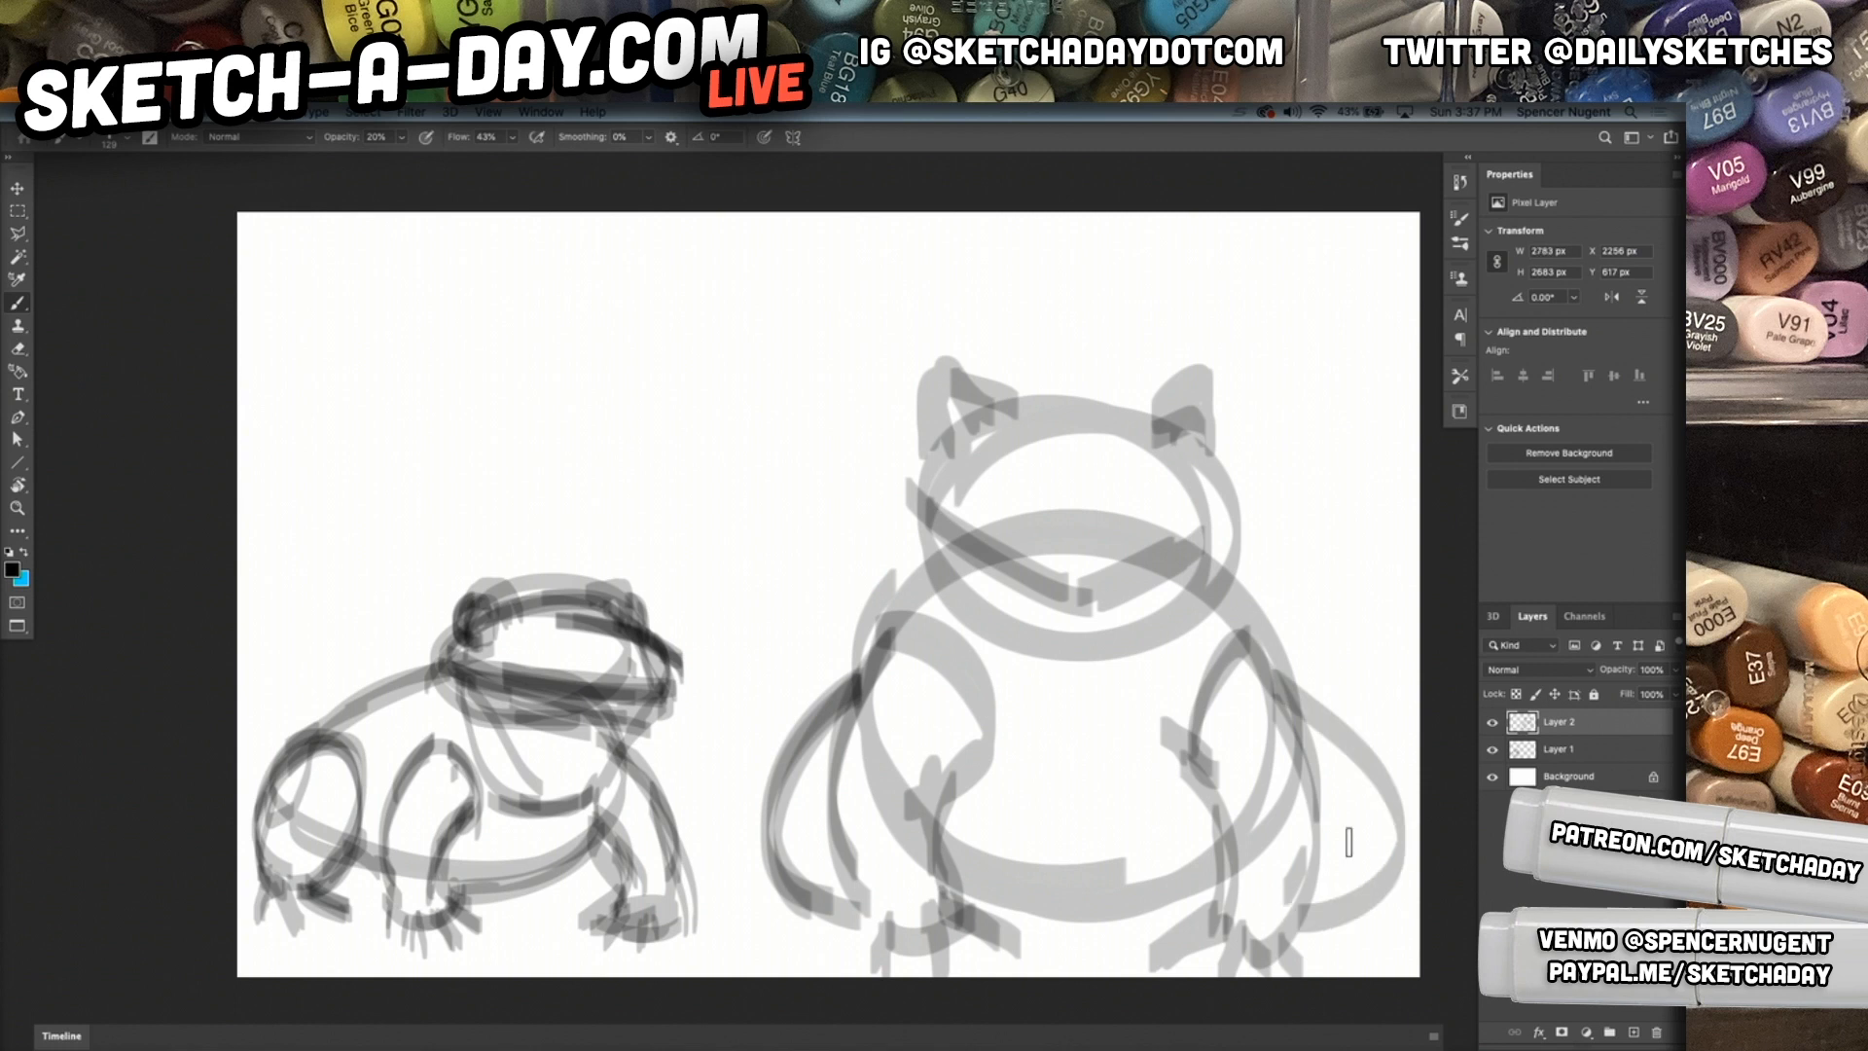
left_click_drag(1265, 681, 1347, 875)
left_click_drag(1302, 715, 1381, 887)
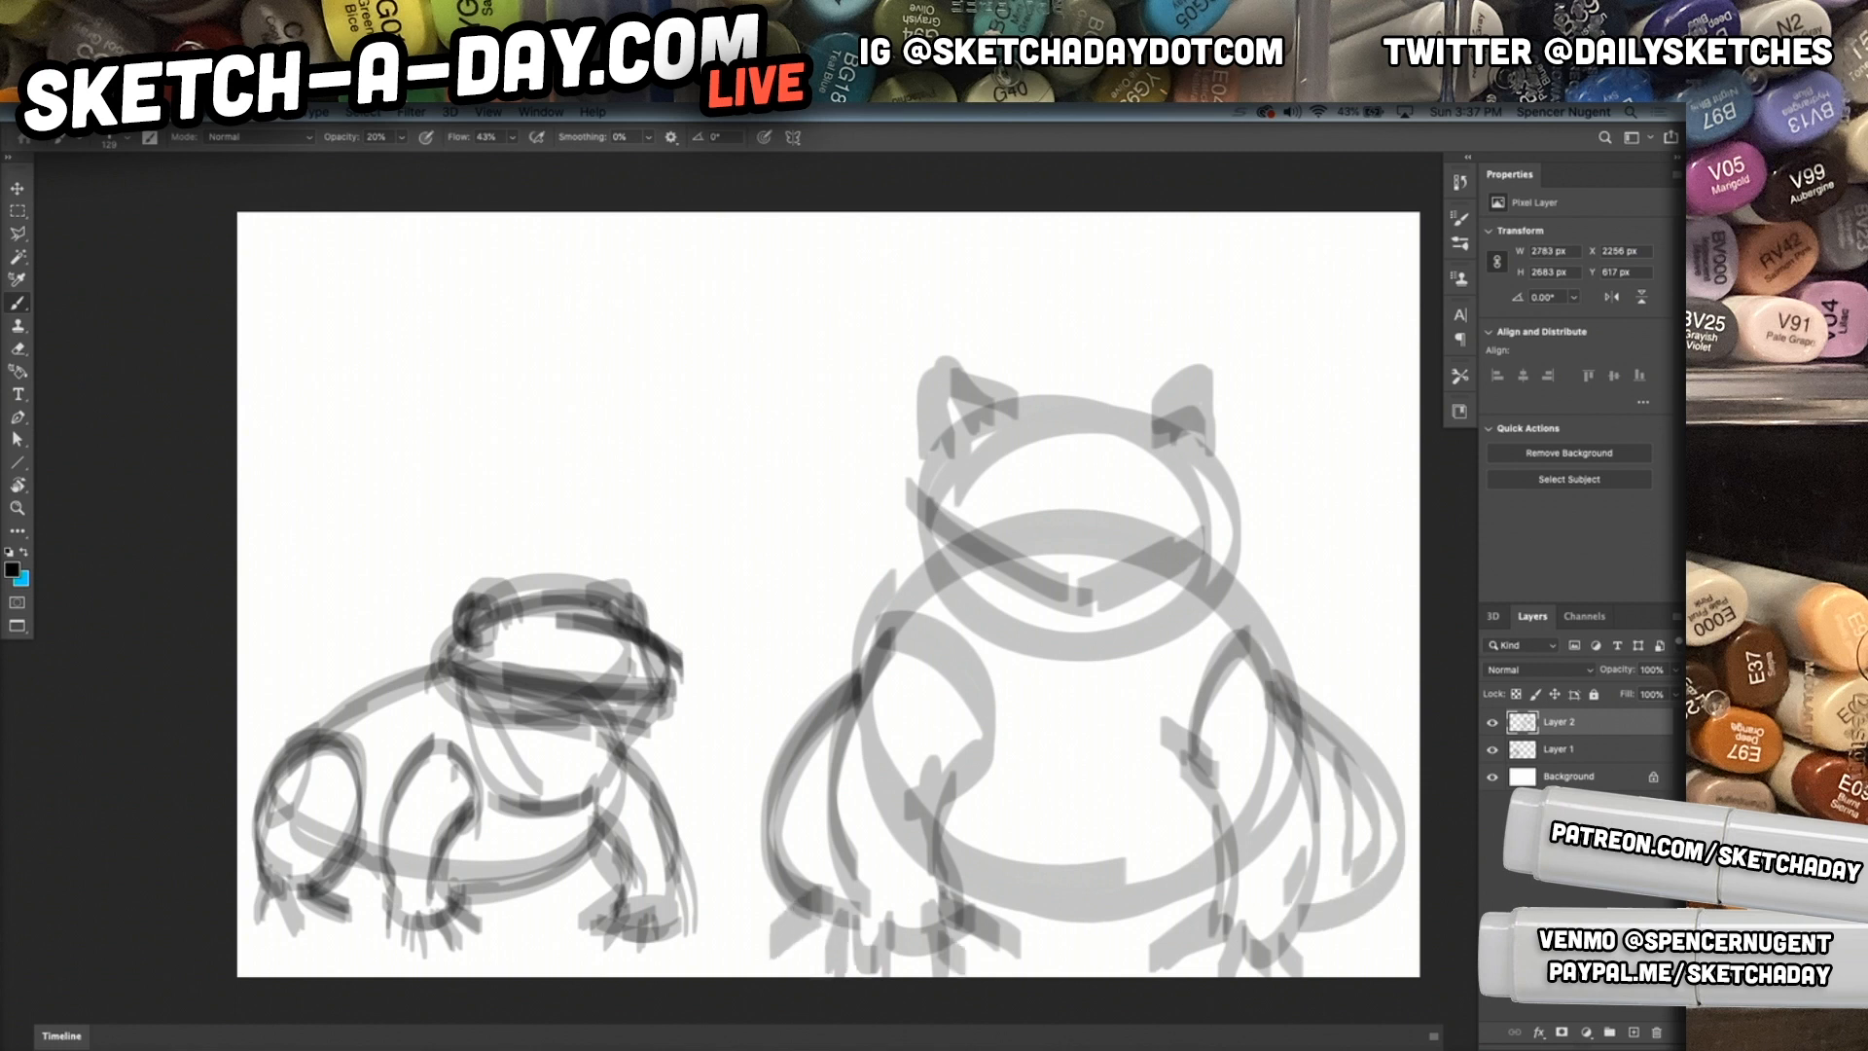
Scale the front-view frog to about 37%, keep it beside the first frog, and add a new layer.
key("ctrl+t")
left_click_drag(1408, 356, 946, 717)
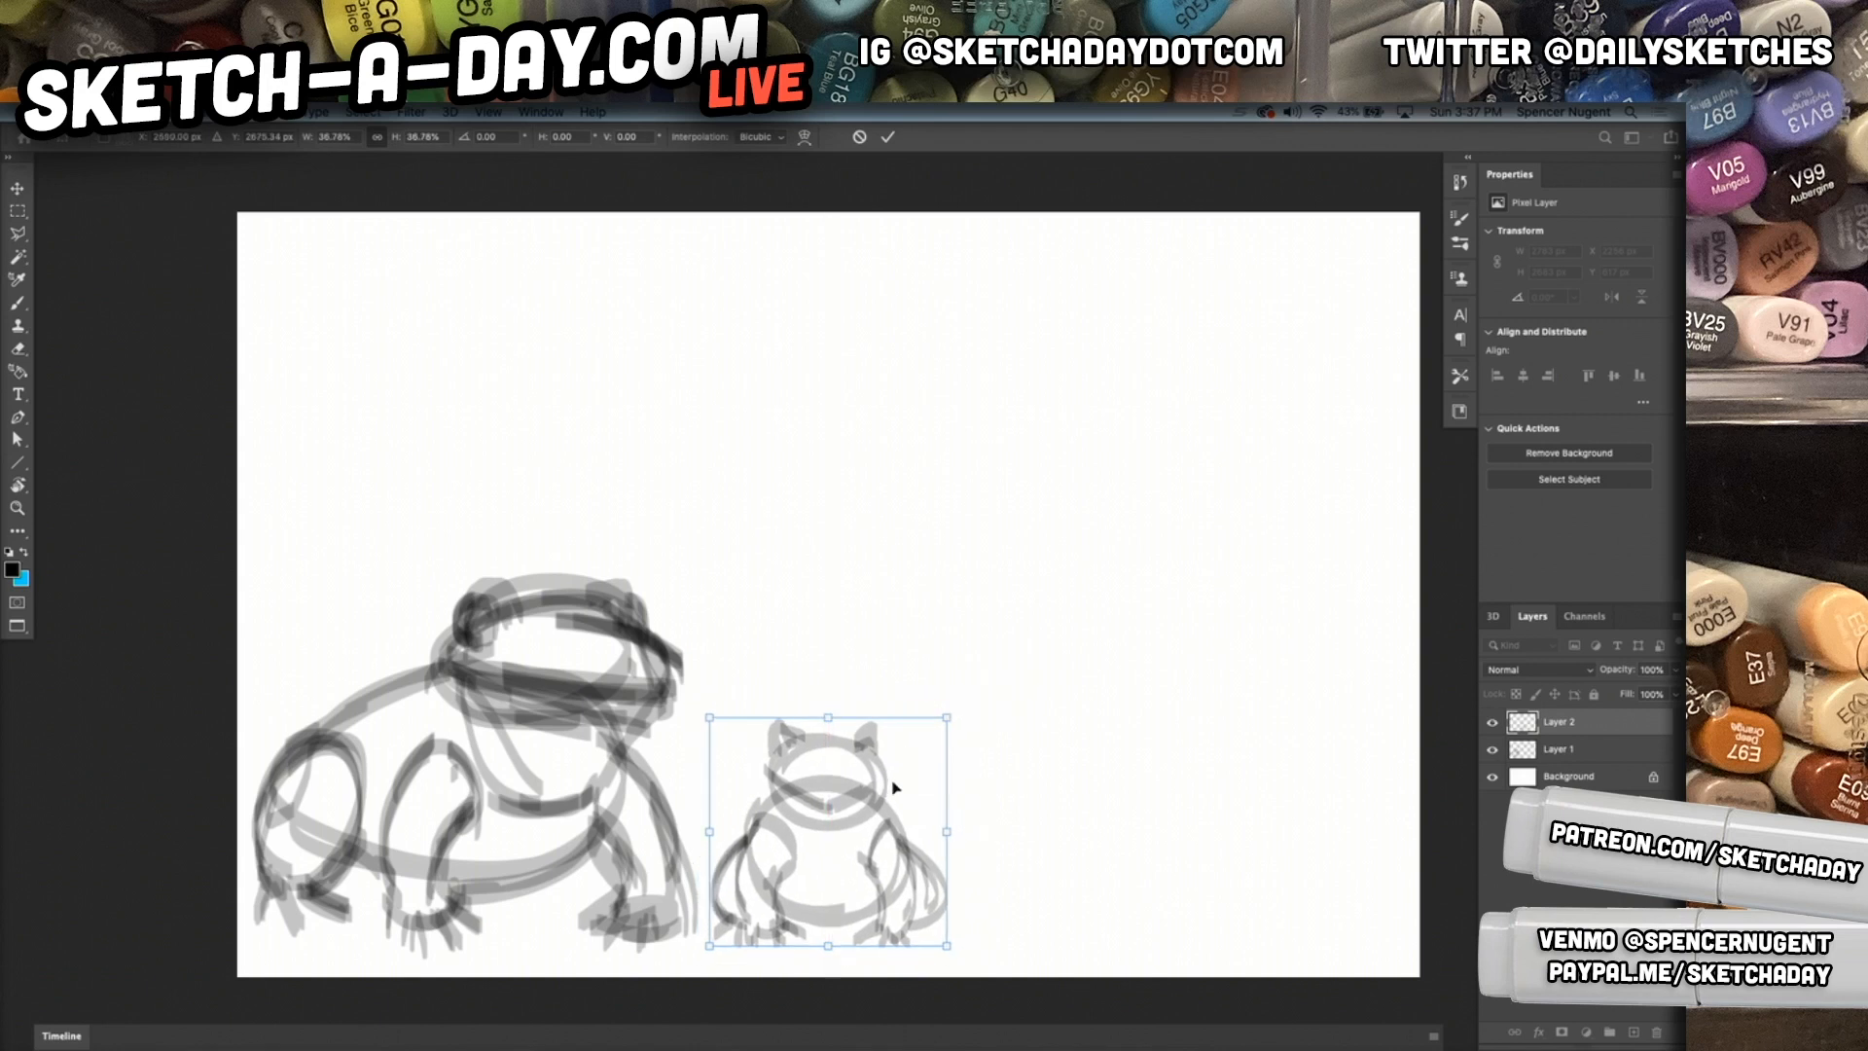
key("Return")
left_click(1633, 1033)
Sketch a large tilted oval as the body of a side-view frog on the new layer.
mouse_move(952, 550)
left_mouse_down()
mouse_move(1235, 812)
mouse_move(1118, 832)
left_mouse_up()
left_click(1493, 722)
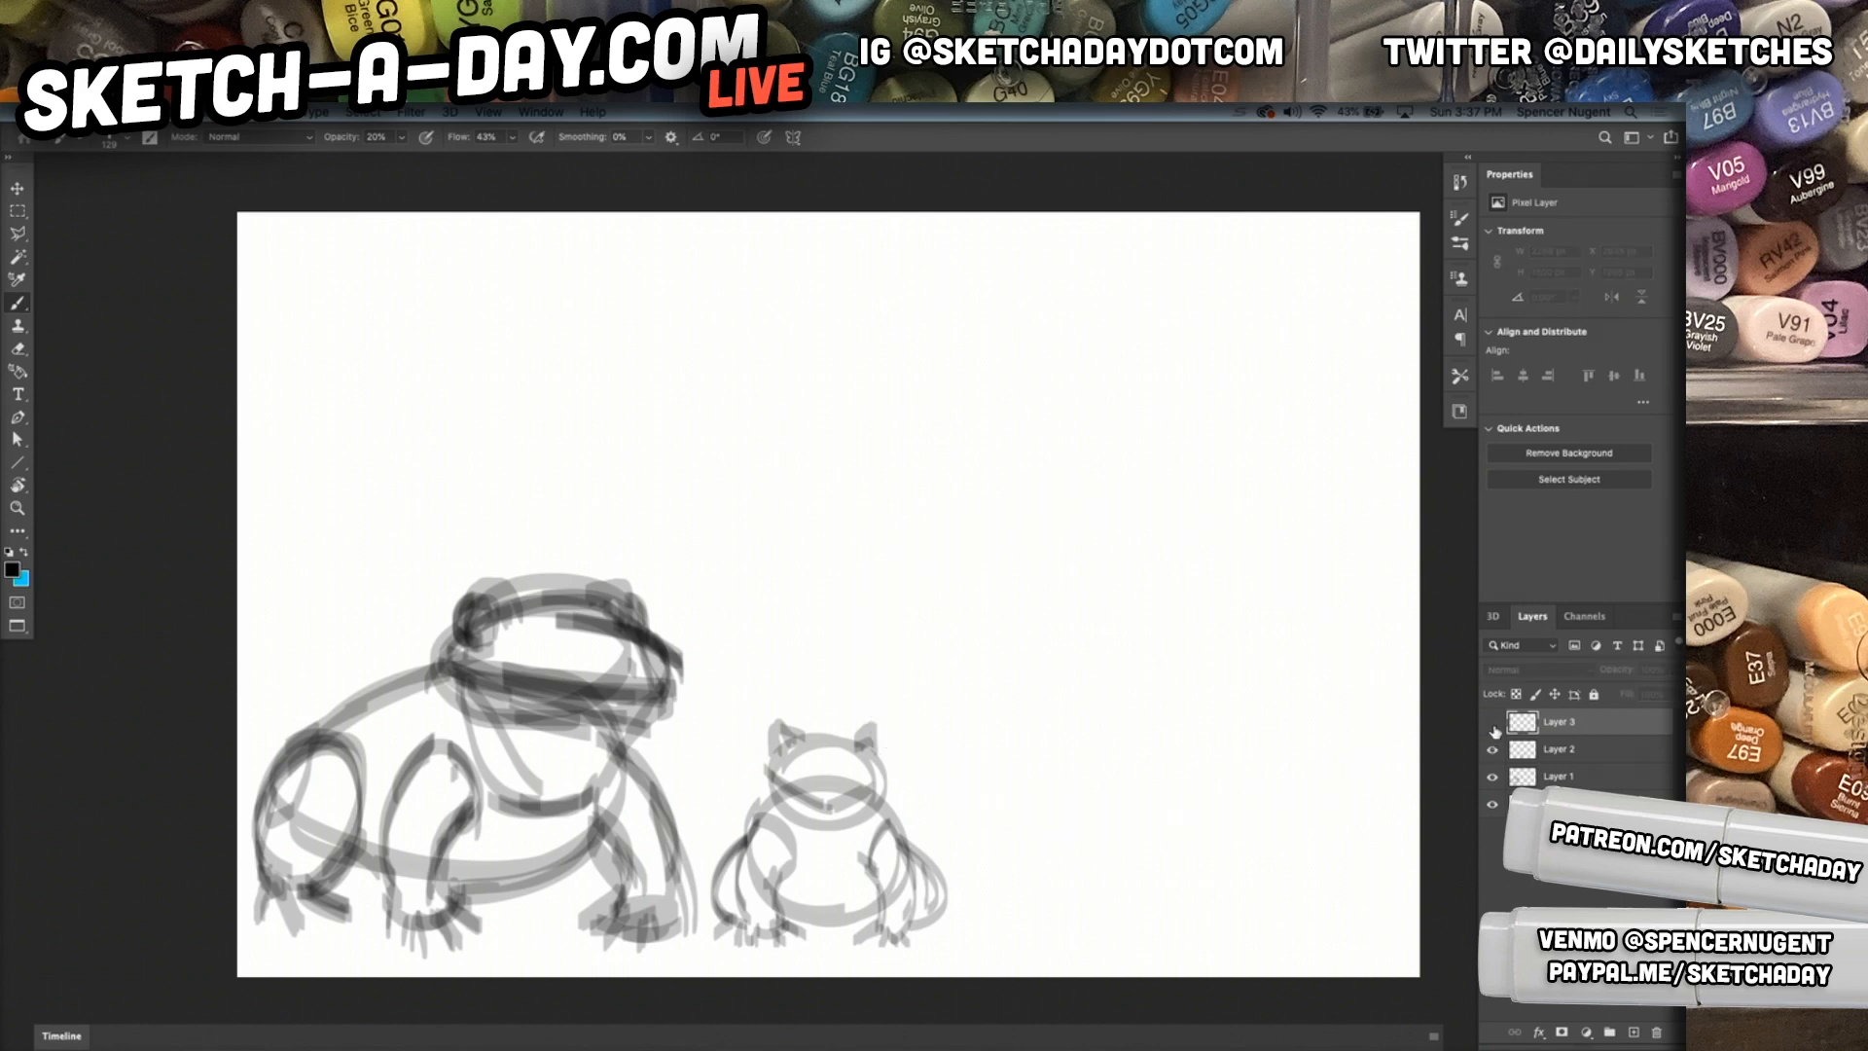
left_click(1492, 722)
left_click_drag(902, 547, 1331, 631)
Sketch the side-view frog's pointed head facing left with two eye bumps on top.
mouse_move(986, 408)
left_mouse_down()
mouse_move(846, 560)
mouse_move(1016, 513)
mouse_move(889, 411)
left_mouse_up()
mouse_move(886, 392)
left_mouse_down()
mouse_move(669, 525)
mouse_move(847, 584)
mouse_move(919, 569)
left_mouse_up()
left_click_drag(819, 428, 779, 432)
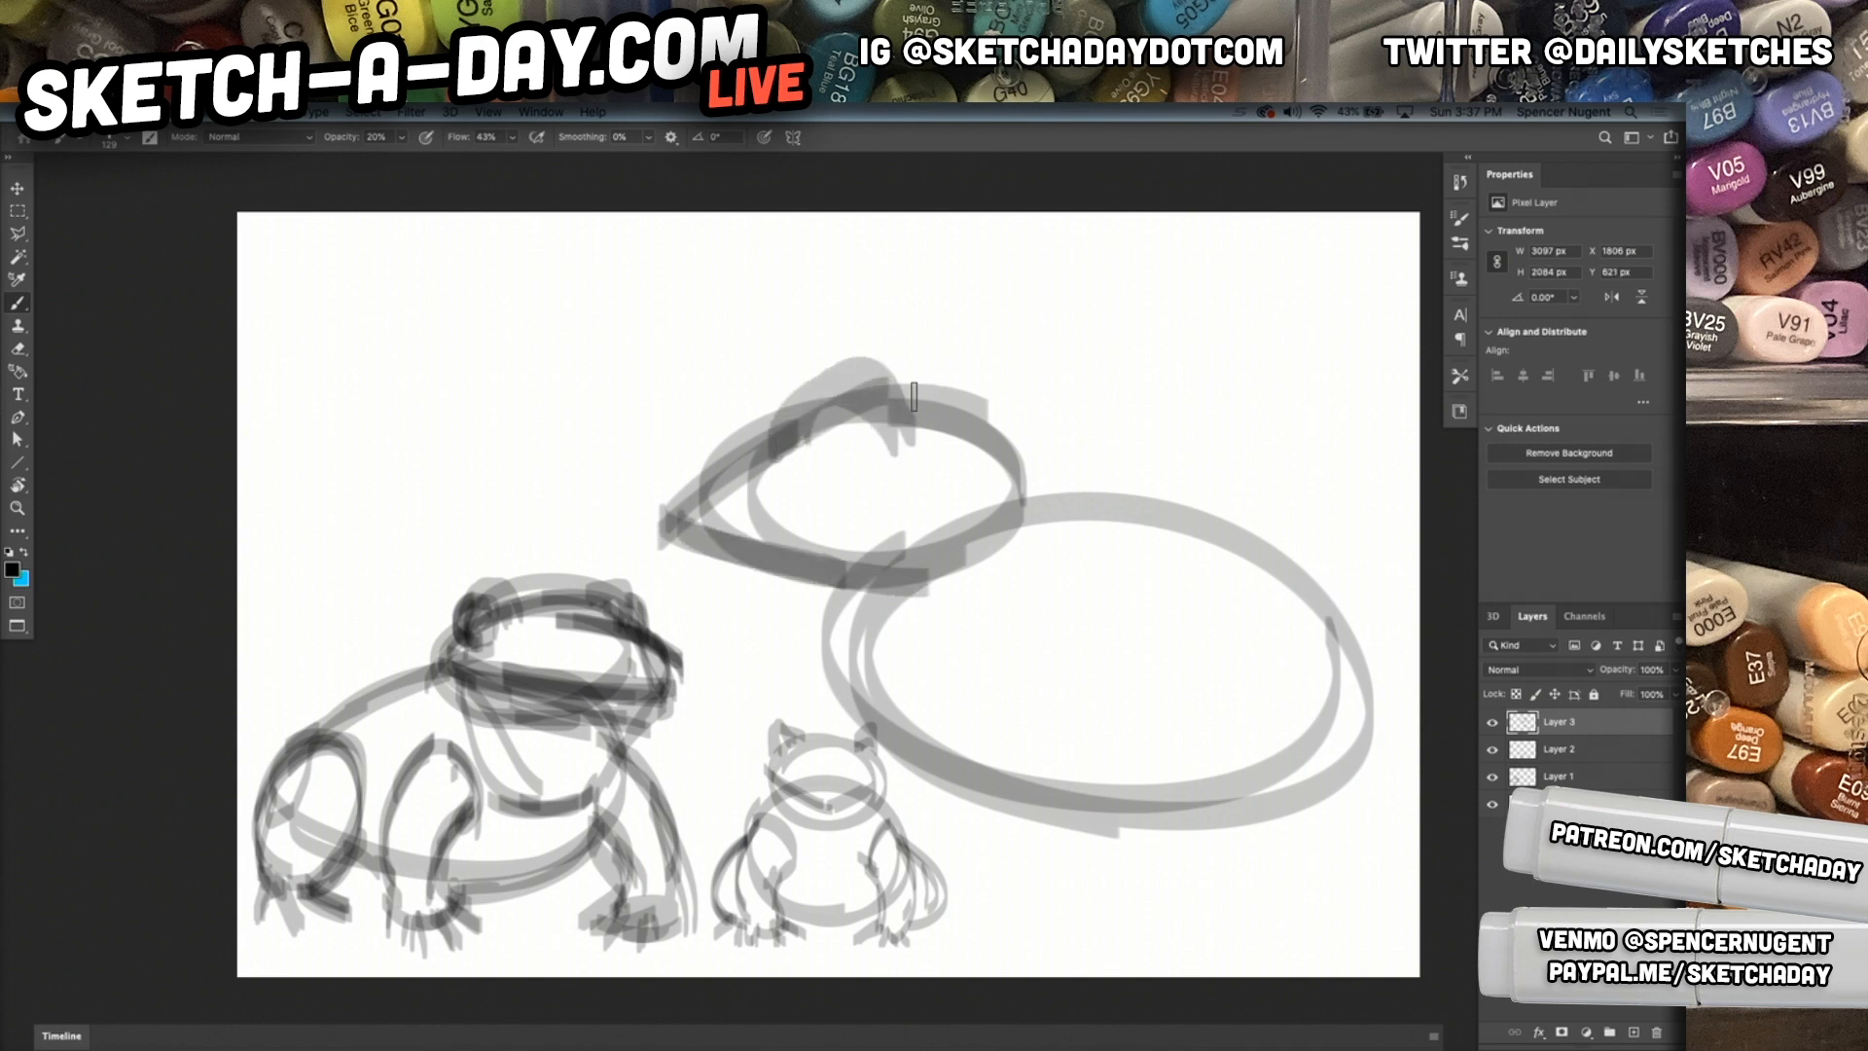
left_click_drag(913, 396, 956, 386)
Sketch the side-view frog's front leg descending from the shoulder beneath the head.
left_click_drag(831, 627, 961, 716)
left_click_drag(884, 660, 882, 818)
mouse_move(879, 615)
left_mouse_down()
mouse_move(784, 886)
mouse_move(903, 745)
left_mouse_up()
left_click_drag(868, 882, 925, 810)
Sketch the side-view frog's folded hind leg with its long flat foot and reinforce the rump.
mouse_move(1178, 686)
left_mouse_down()
mouse_move(1092, 723)
mouse_move(1275, 845)
mouse_move(1250, 773)
left_mouse_up()
left_click_drag(1162, 689, 1304, 805)
mouse_move(1222, 860)
left_mouse_down()
mouse_move(1134, 696)
mouse_move(1206, 871)
left_mouse_up()
mouse_move(1021, 887)
left_mouse_down()
mouse_move(1128, 949)
mouse_move(973, 953)
mouse_move(1177, 952)
left_mouse_up()
left_click_drag(1374, 763, 1266, 887)
mouse_move(1009, 789)
left_mouse_down()
mouse_move(1413, 810)
mouse_move(1158, 519)
mouse_move(1353, 830)
left_mouse_up()
Draw an arrow pointing at the side-view frog's rump.
left_click_drag(1375, 437, 1332, 601)
left_click_drag(1302, 521, 1338, 599)
left_click_drag(1335, 602, 1393, 538)
Reinforce the side-view frog's shoulder and neck, and sweep a darker back contour from the head to the rump.
left_click_drag(834, 592, 954, 619)
left_click_drag(1000, 487, 1057, 507)
left_click_drag(960, 428, 1081, 512)
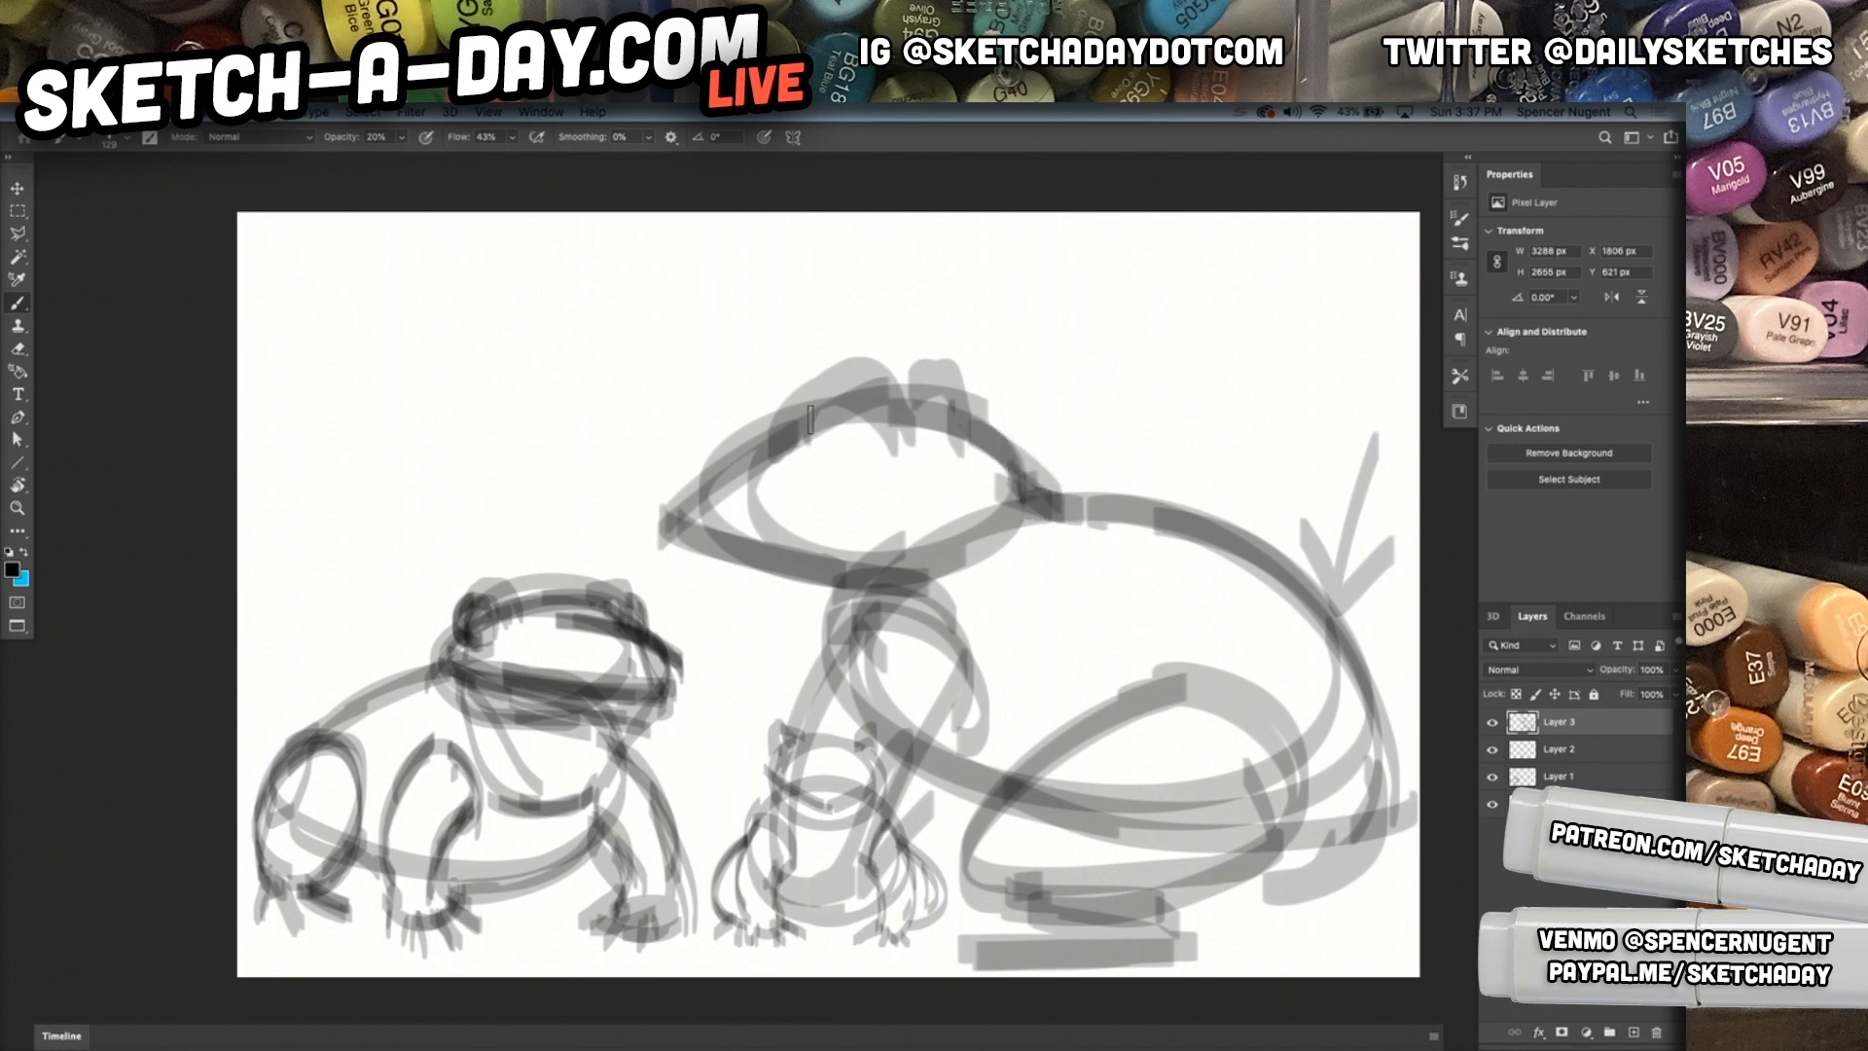
left_click_drag(744, 414, 1158, 526)
mouse_move(919, 399)
left_mouse_down()
mouse_move(1031, 462)
mouse_move(1221, 520)
mouse_move(1401, 661)
mouse_move(1279, 821)
left_mouse_up()
left_click_drag(900, 402, 1285, 779)
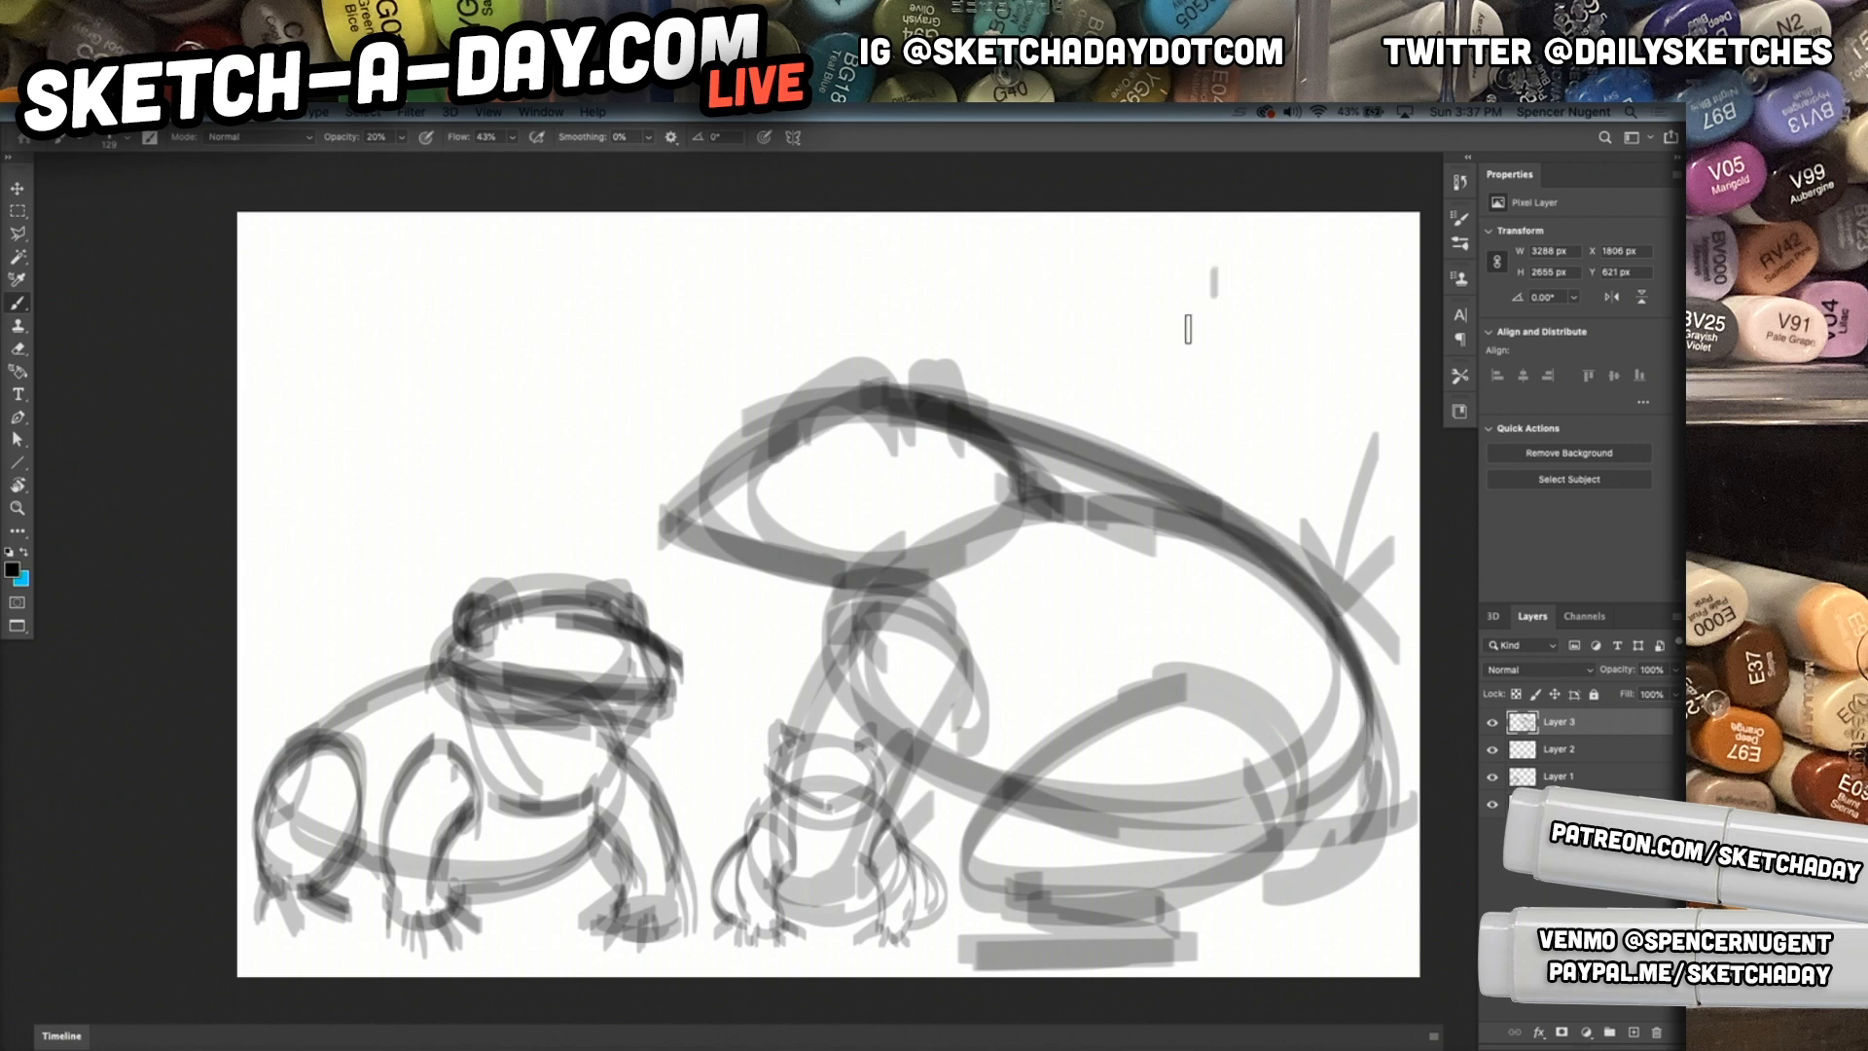
Draw one arrow pointing down at the frog's back and another pointing up at the neck.
left_click_drag(1188, 330, 1129, 423)
left_click_drag(1133, 350, 1179, 389)
left_click_drag(1046, 580, 1046, 540)
left_click_drag(1025, 586, 1044, 538)
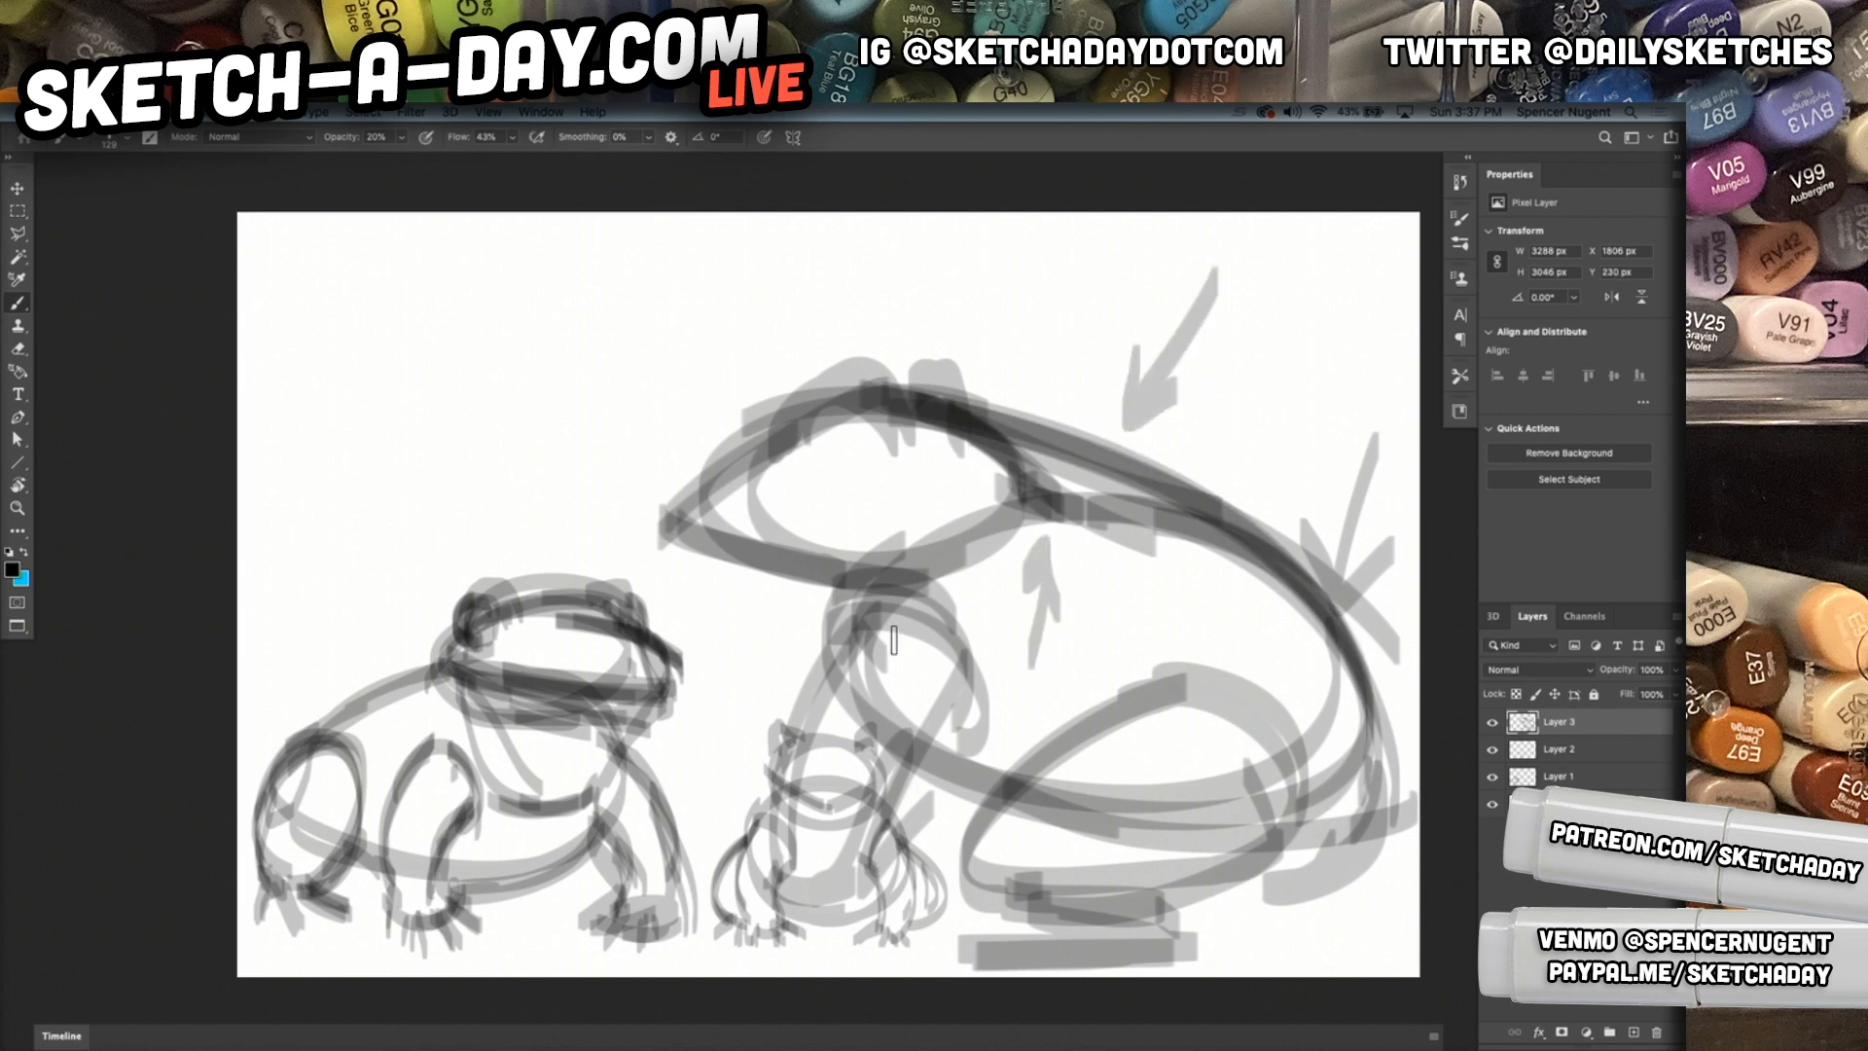
Darken the side-view frog's jaw and throat line and redraw its front leg and foot.
mouse_move(751, 576)
left_mouse_down()
mouse_move(822, 672)
mouse_move(768, 587)
mouse_move(802, 598)
left_mouse_up()
mouse_move(671, 518)
left_mouse_down()
mouse_move(834, 611)
mouse_move(852, 708)
mouse_move(983, 754)
left_mouse_up()
left_click_drag(870, 875, 978, 681)
mouse_move(929, 744)
left_mouse_down()
mouse_move(1007, 642)
mouse_move(910, 565)
mouse_move(959, 722)
left_mouse_up()
mouse_move(958, 582)
left_mouse_down()
mouse_move(819, 666)
mouse_move(987, 695)
left_mouse_up()
mouse_move(963, 586)
left_mouse_down()
mouse_move(815, 661)
mouse_move(803, 906)
left_mouse_up()
mouse_move(836, 637)
left_mouse_down()
mouse_move(802, 749)
mouse_move(789, 912)
mouse_move(864, 918)
left_mouse_up()
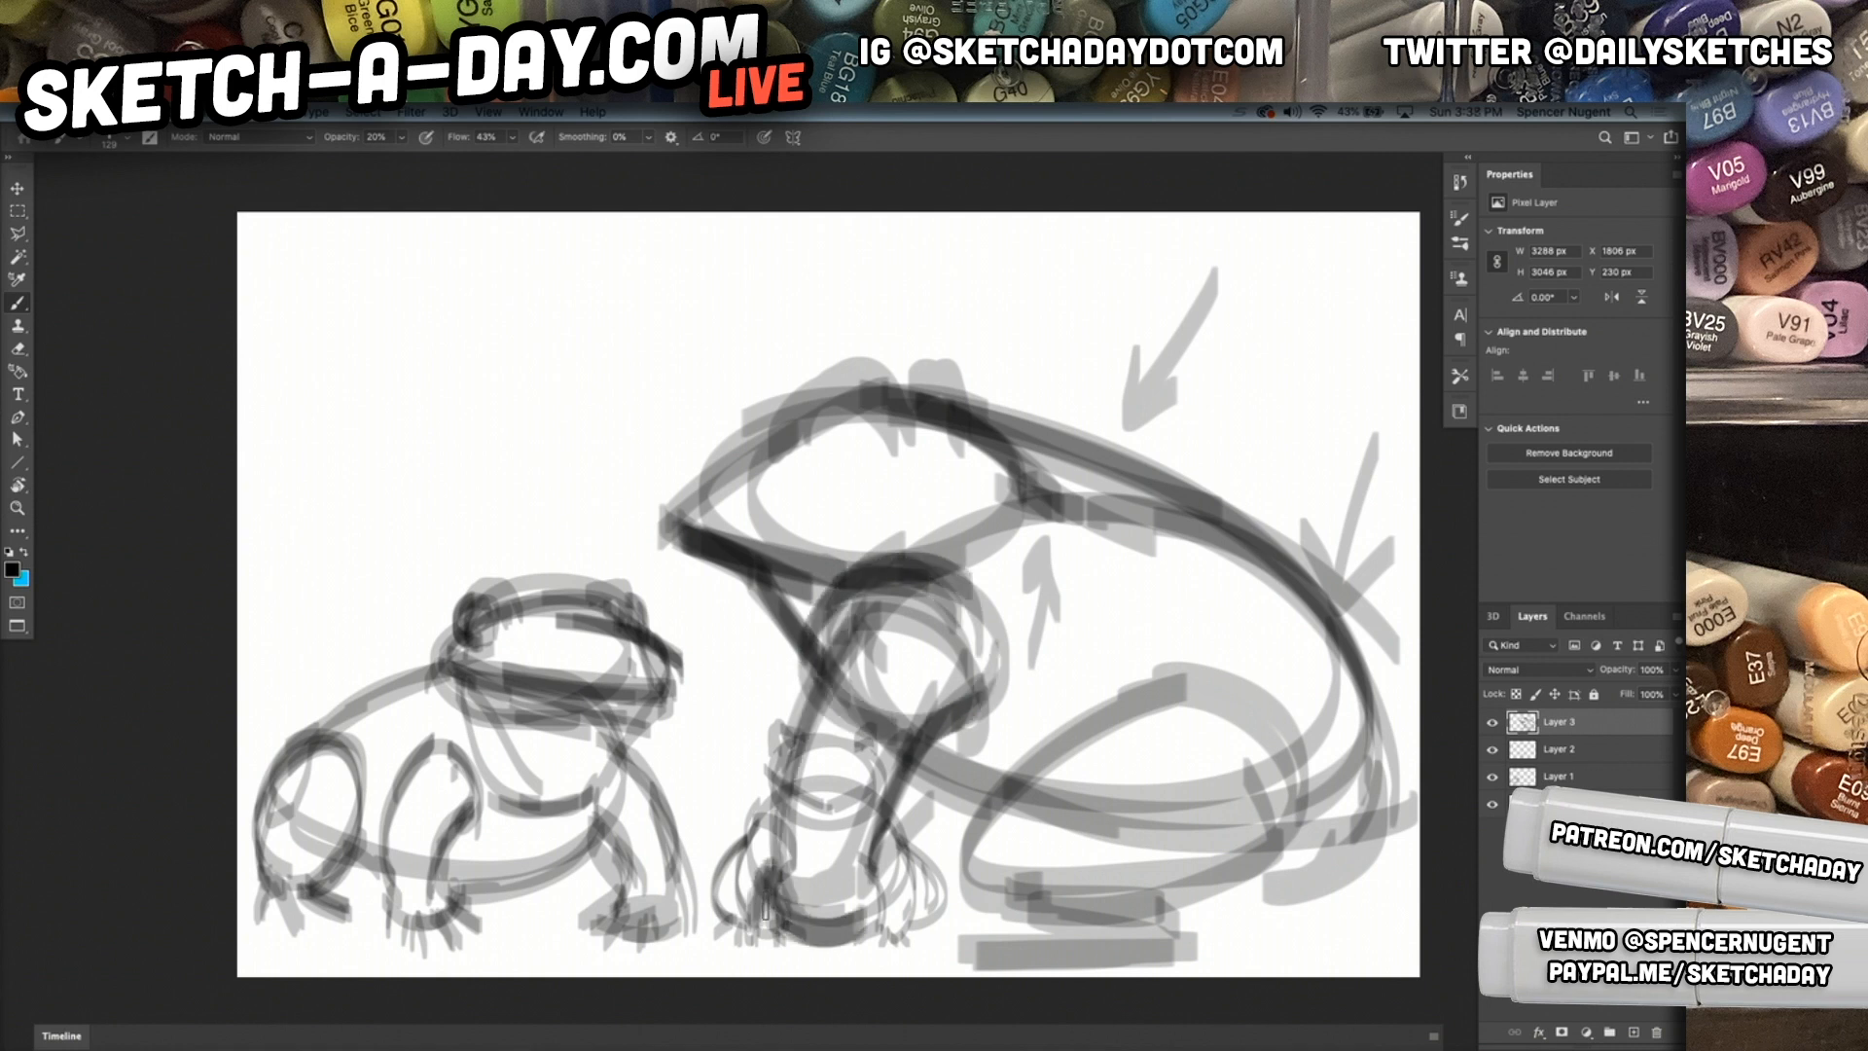
Scale the side-view frog to about half size, place it at the canvas's lower right, and return to the Brush tool.
key("ctrl+t")
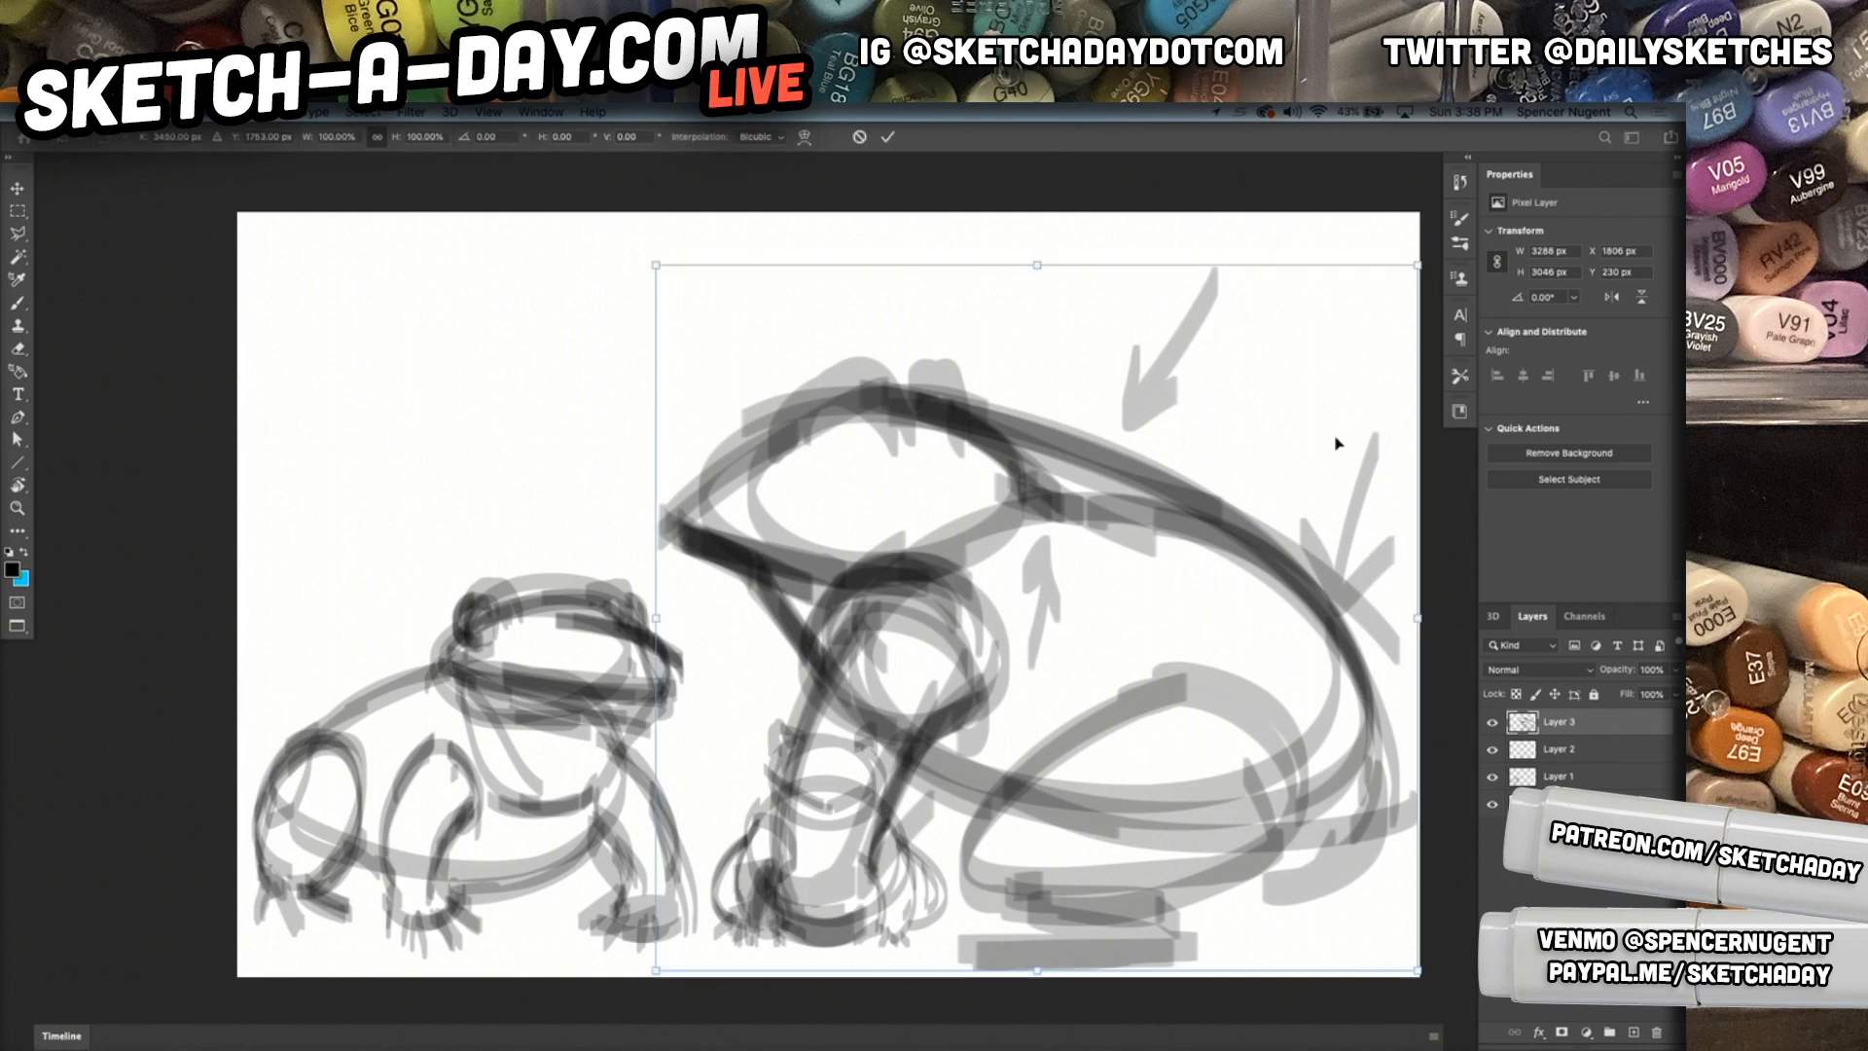
left_click_drag(1416, 265, 1217, 434)
left_click_drag(1158, 654, 1255, 788)
key("Return")
key("b")
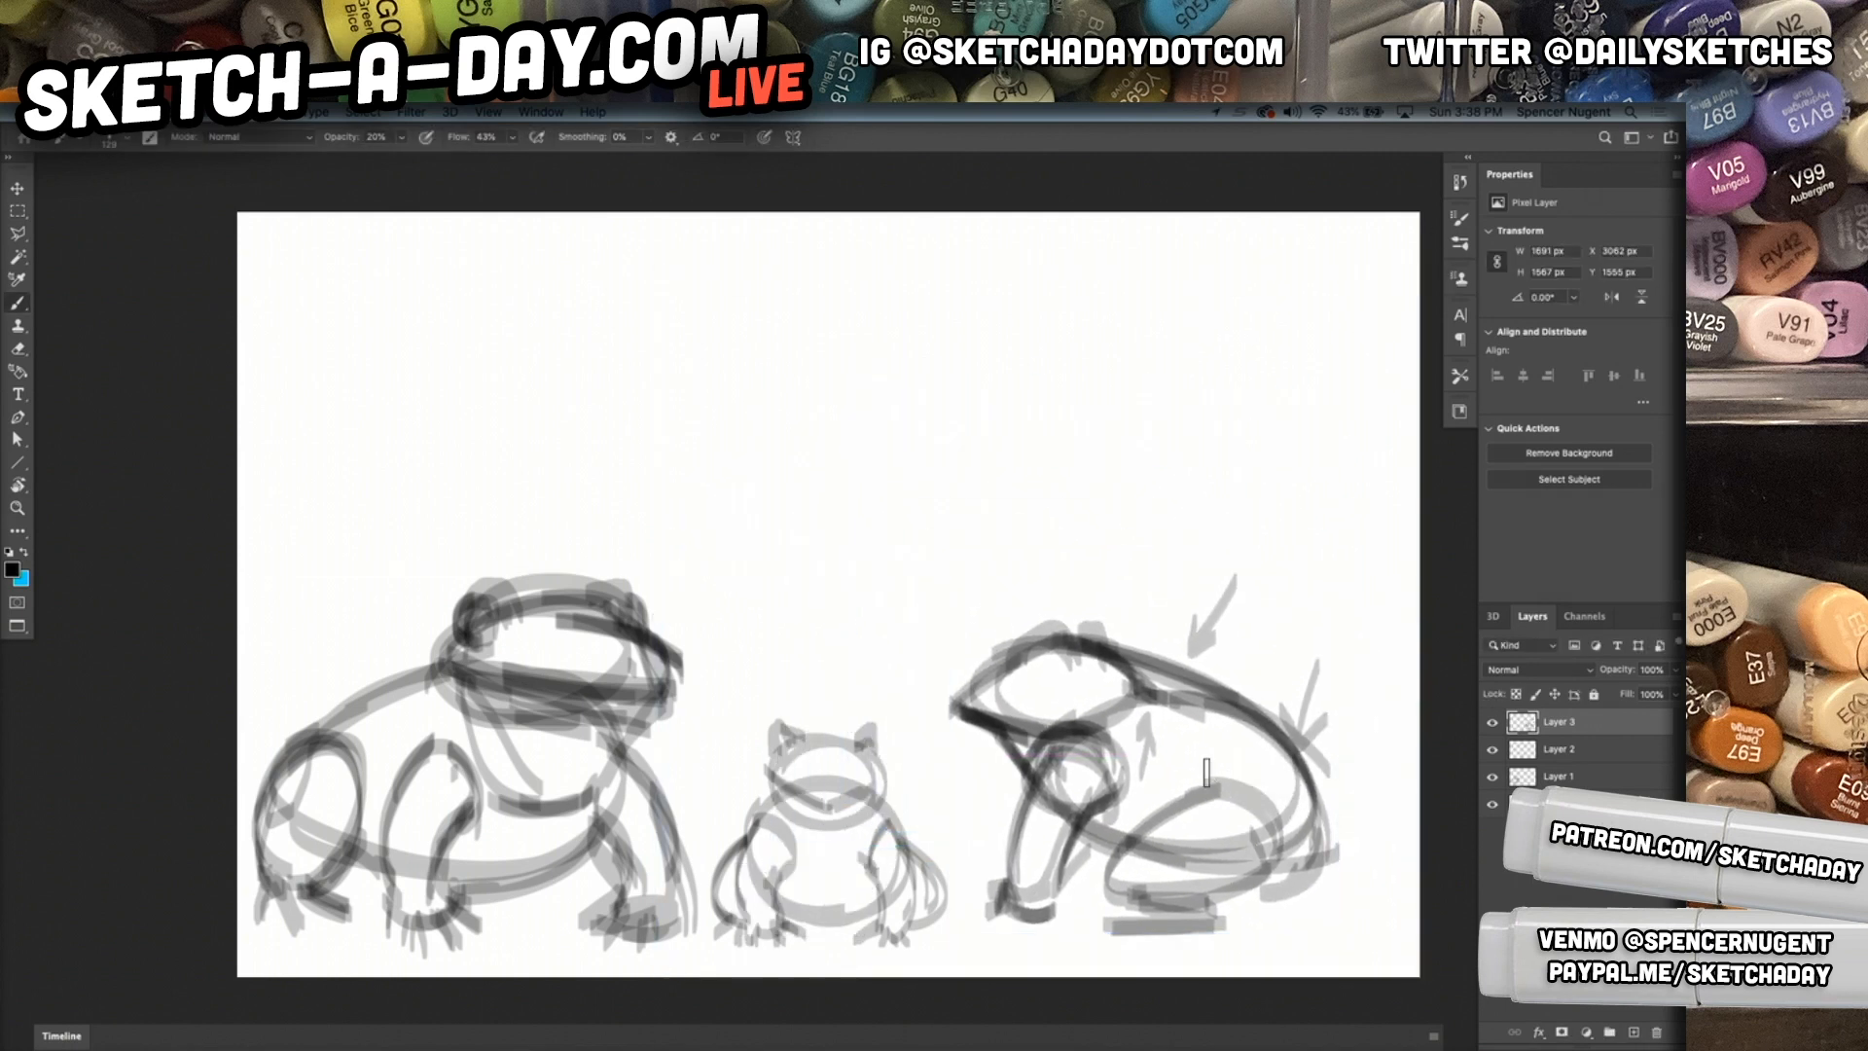
Merge the three frog sketch layers and scale the combined studies to about 58% in the canvas's lower-left corner.
left_click(1584, 777, "shift")
key("ctrl+e")
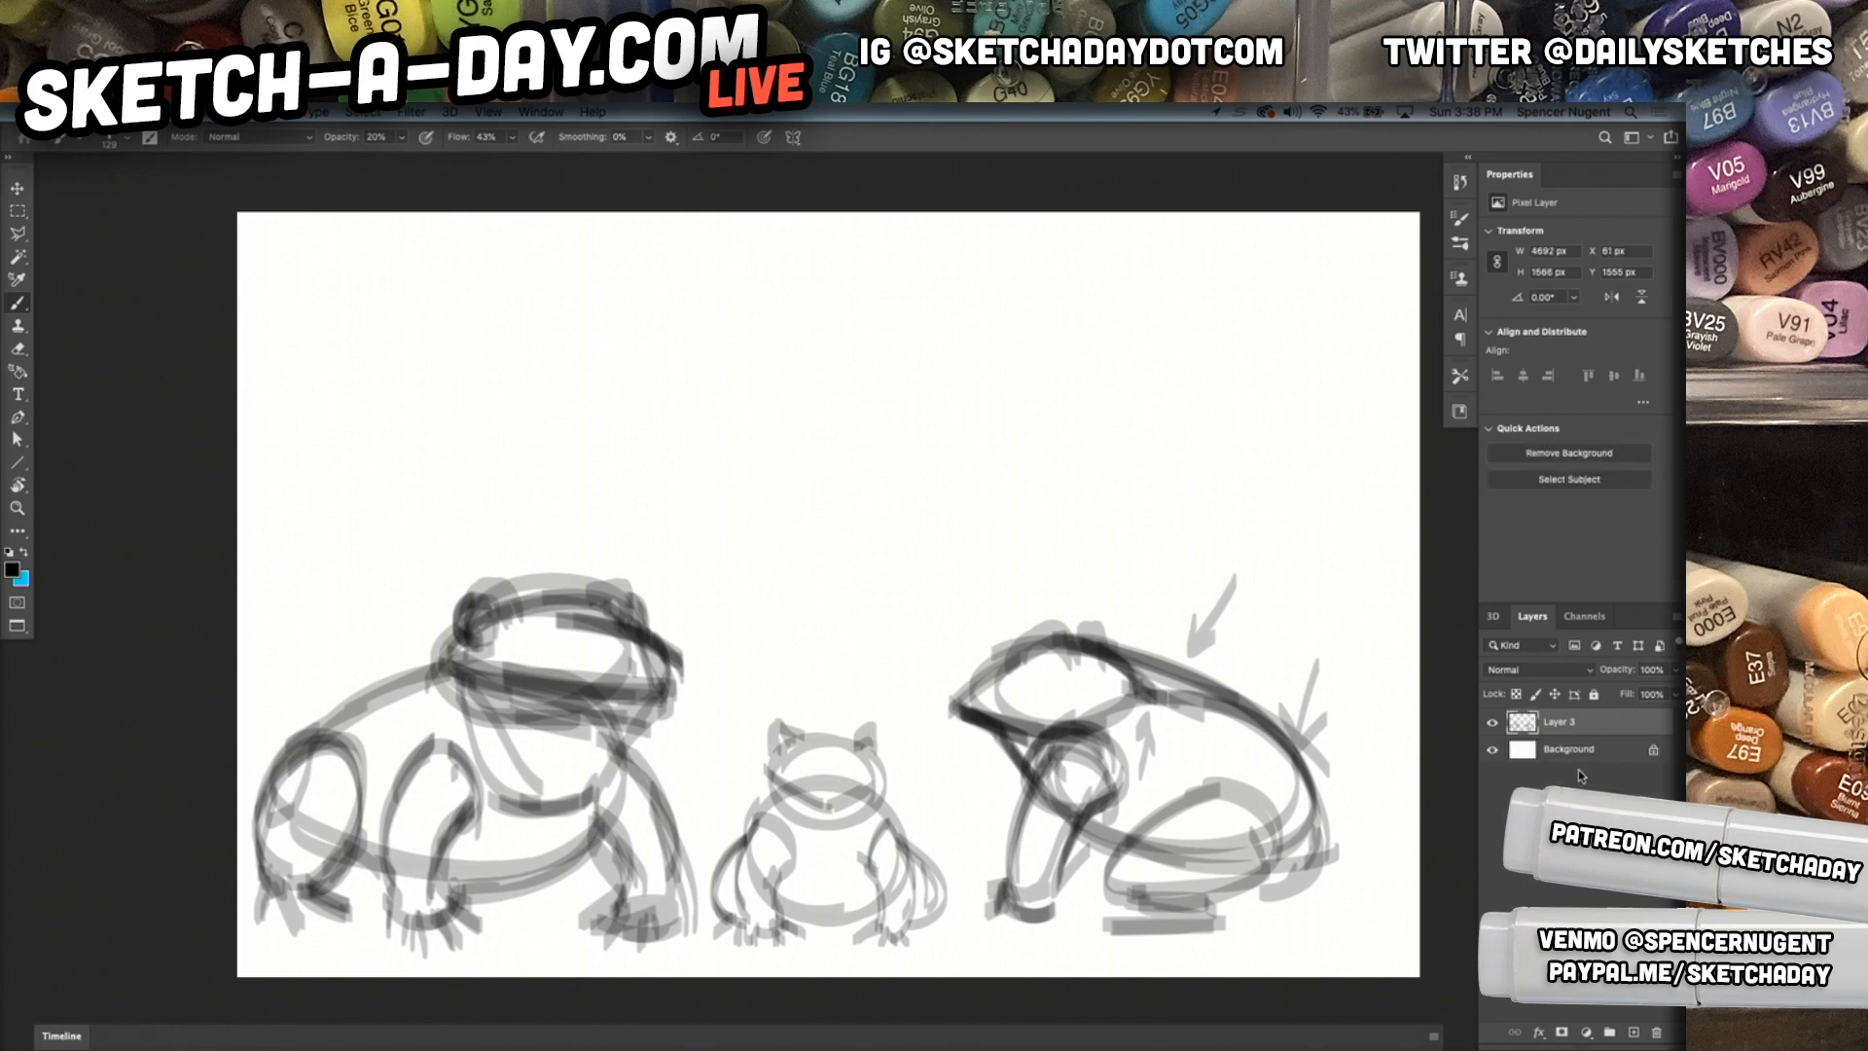
key("ctrl+t")
left_click_drag(1345, 574, 880, 736)
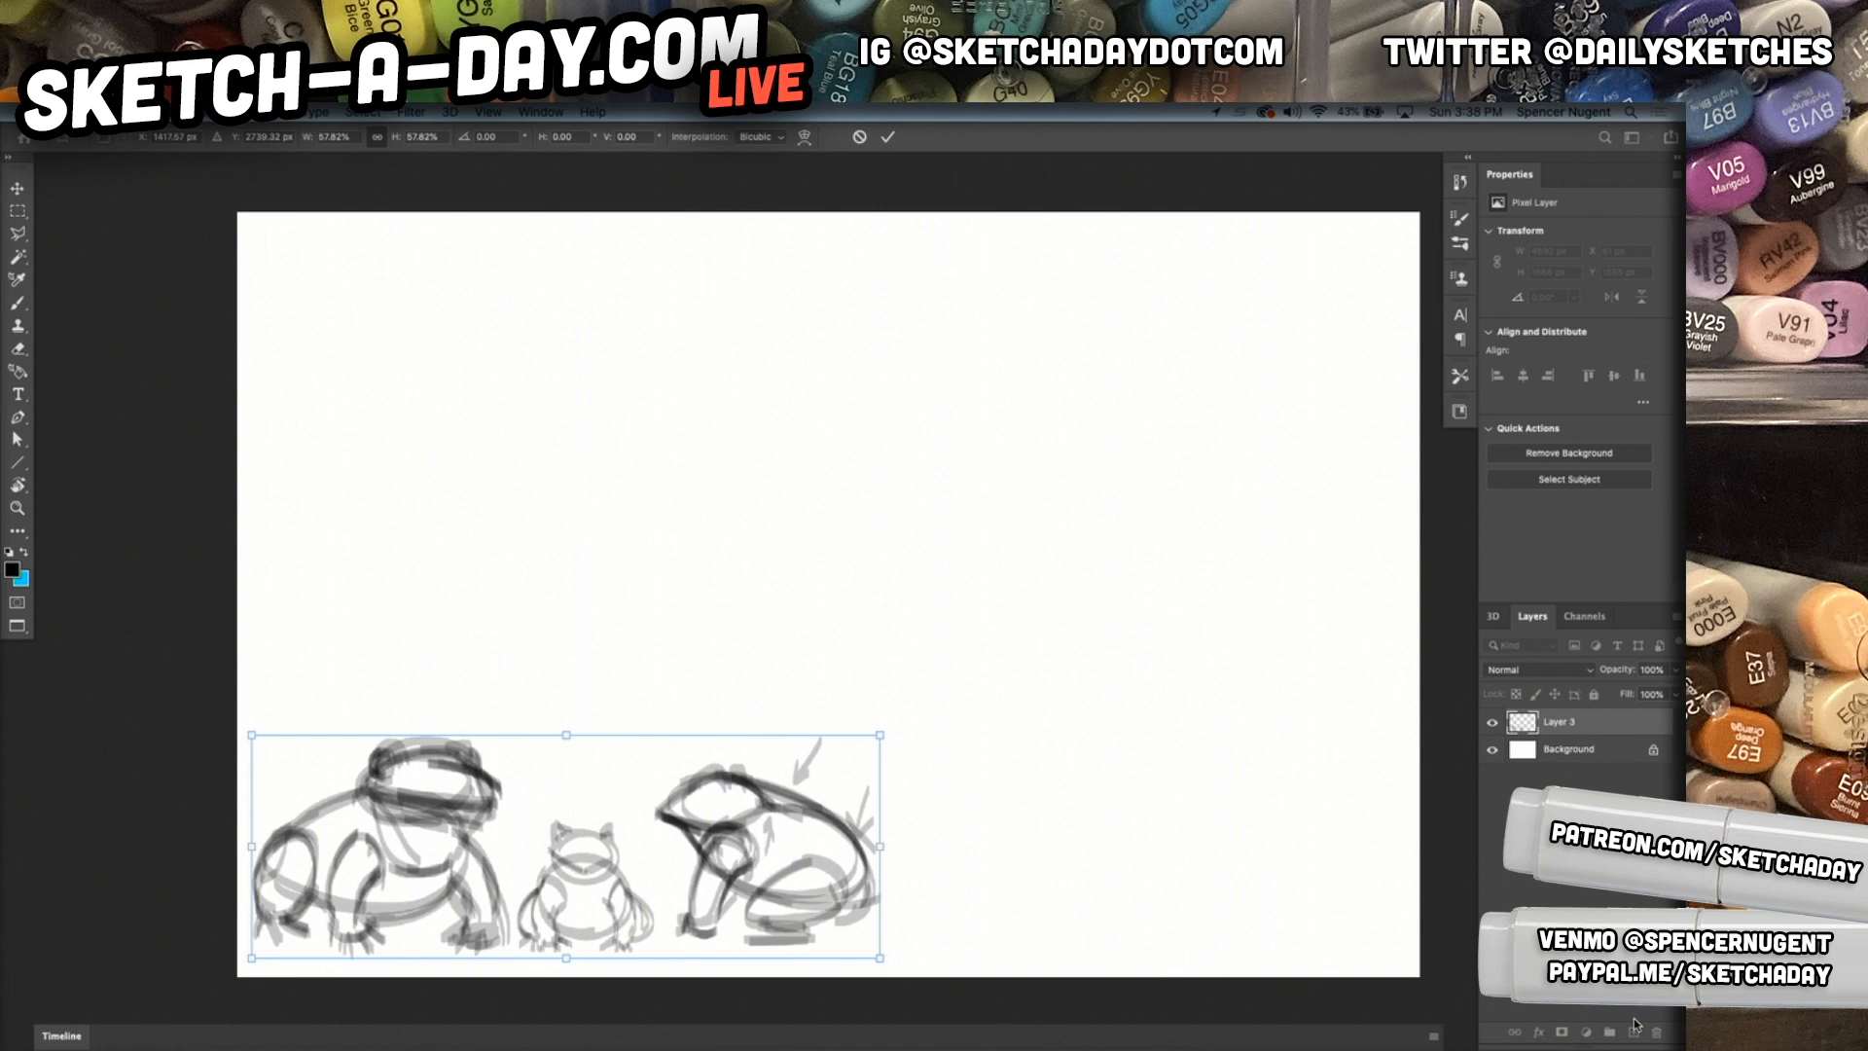
key("Return")
Add a new layer and block in a large body ellipse with an overlapping head ellipse and rough facial guides.
left_click(1587, 1032)
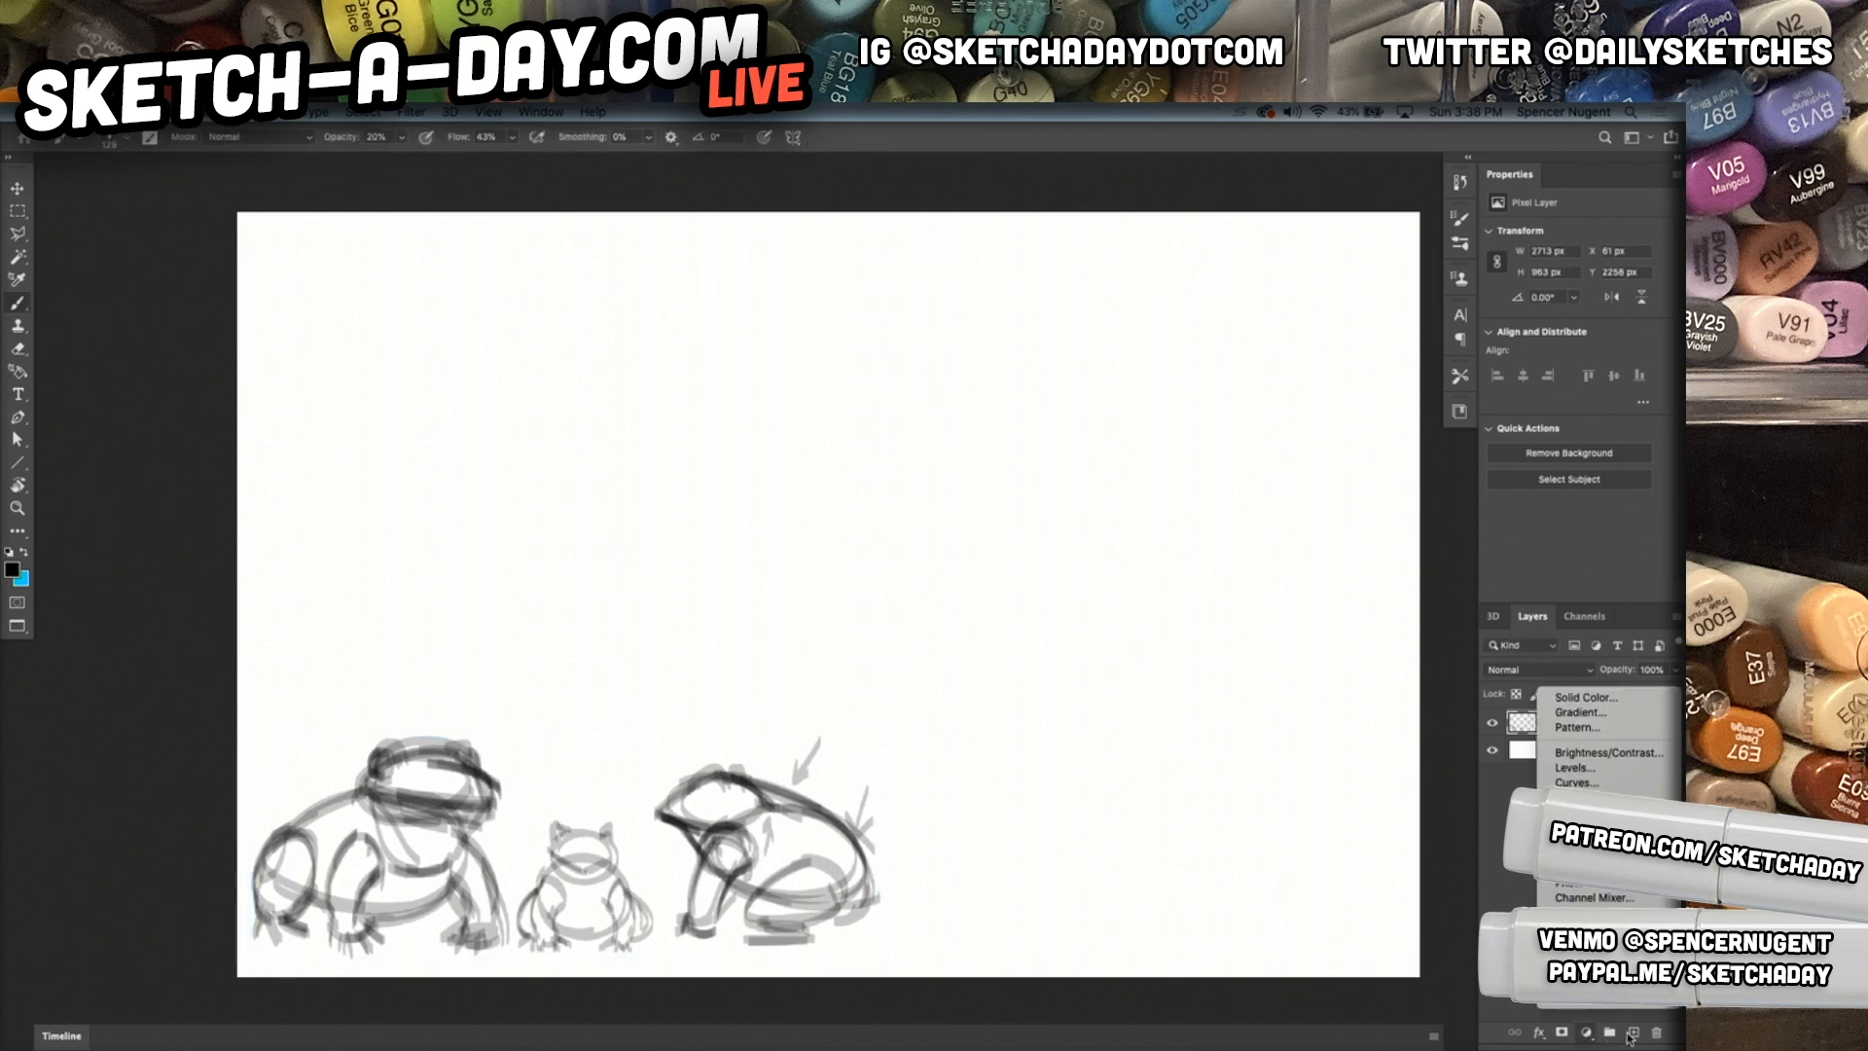
left_click(1630, 1036)
left_click(1633, 1033)
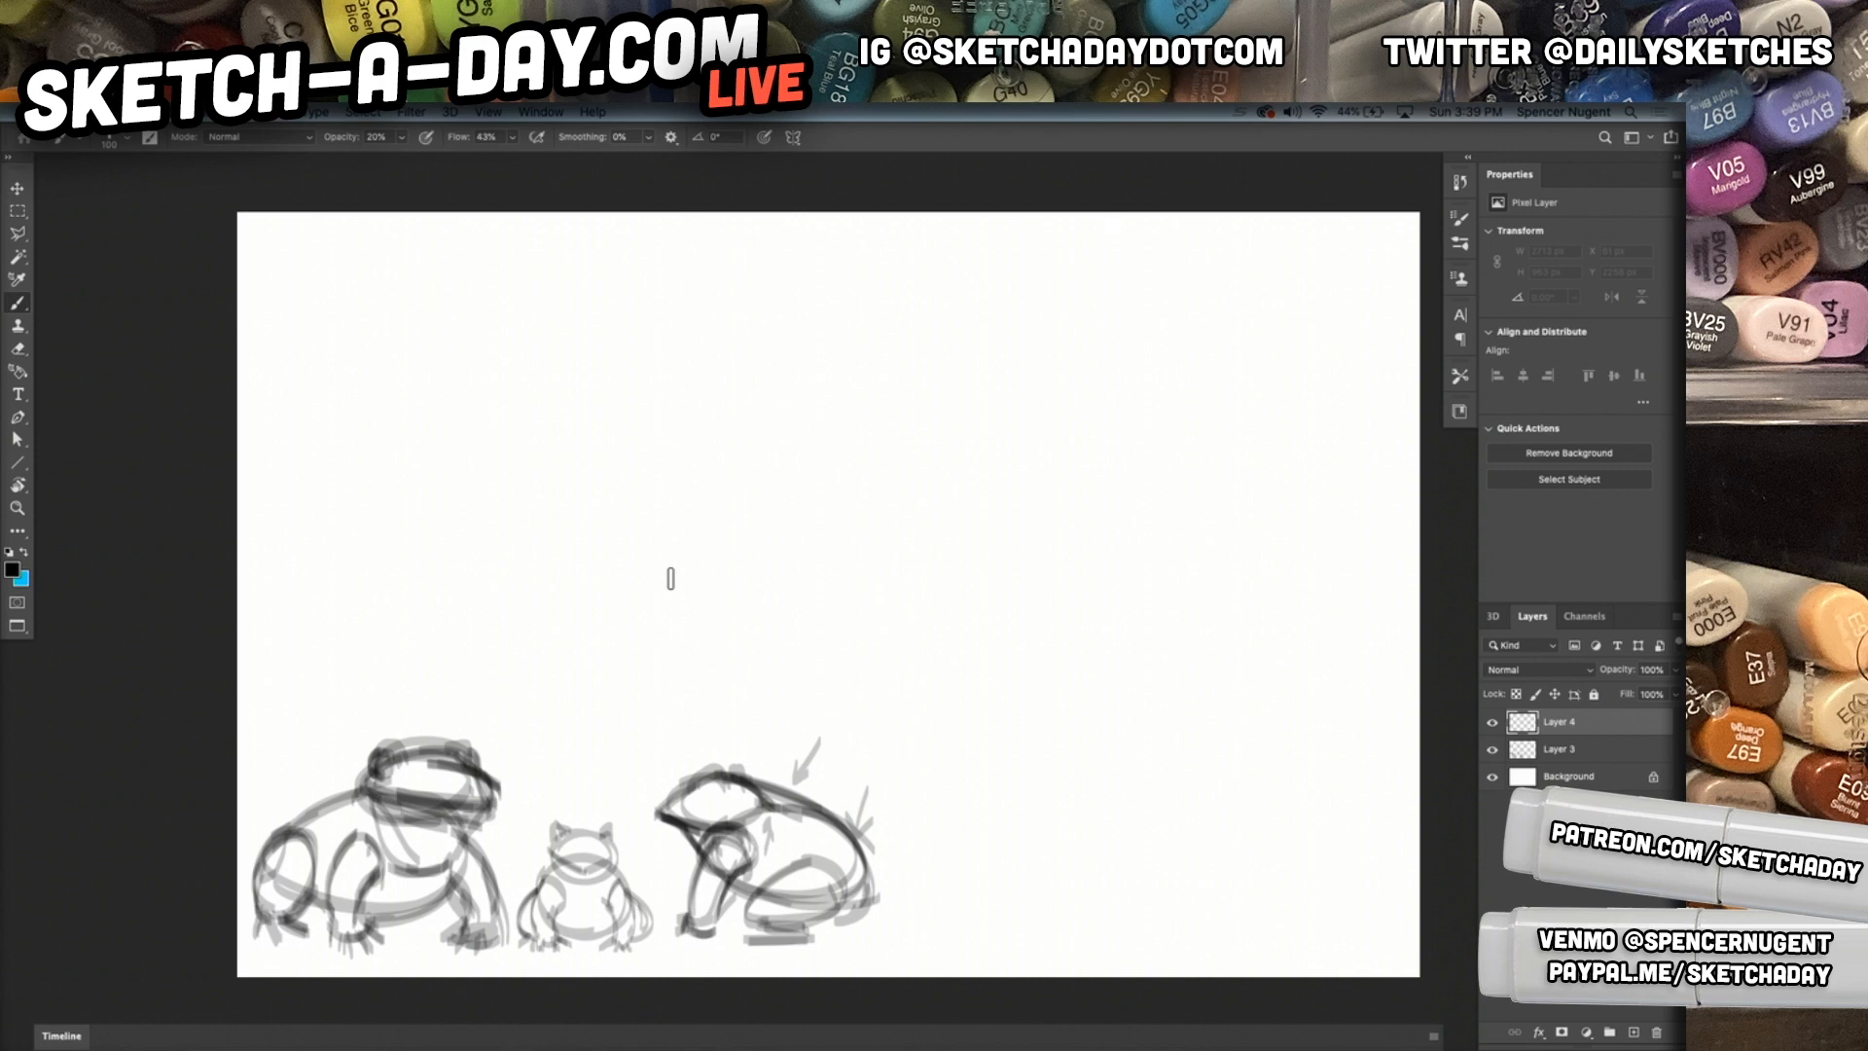
mouse_move(1002, 642)
left_mouse_down()
mouse_move(1087, 782)
mouse_move(1128, 793)
left_mouse_up()
key("super+z")
mouse_move(374, 552)
left_mouse_down()
mouse_move(579, 380)
mouse_move(804, 383)
mouse_move(1009, 529)
mouse_move(961, 697)
mouse_move(483, 457)
left_mouse_up()
mouse_move(739, 458)
left_mouse_down()
mouse_move(904, 210)
mouse_move(686, 302)
mouse_move(773, 290)
left_mouse_up()
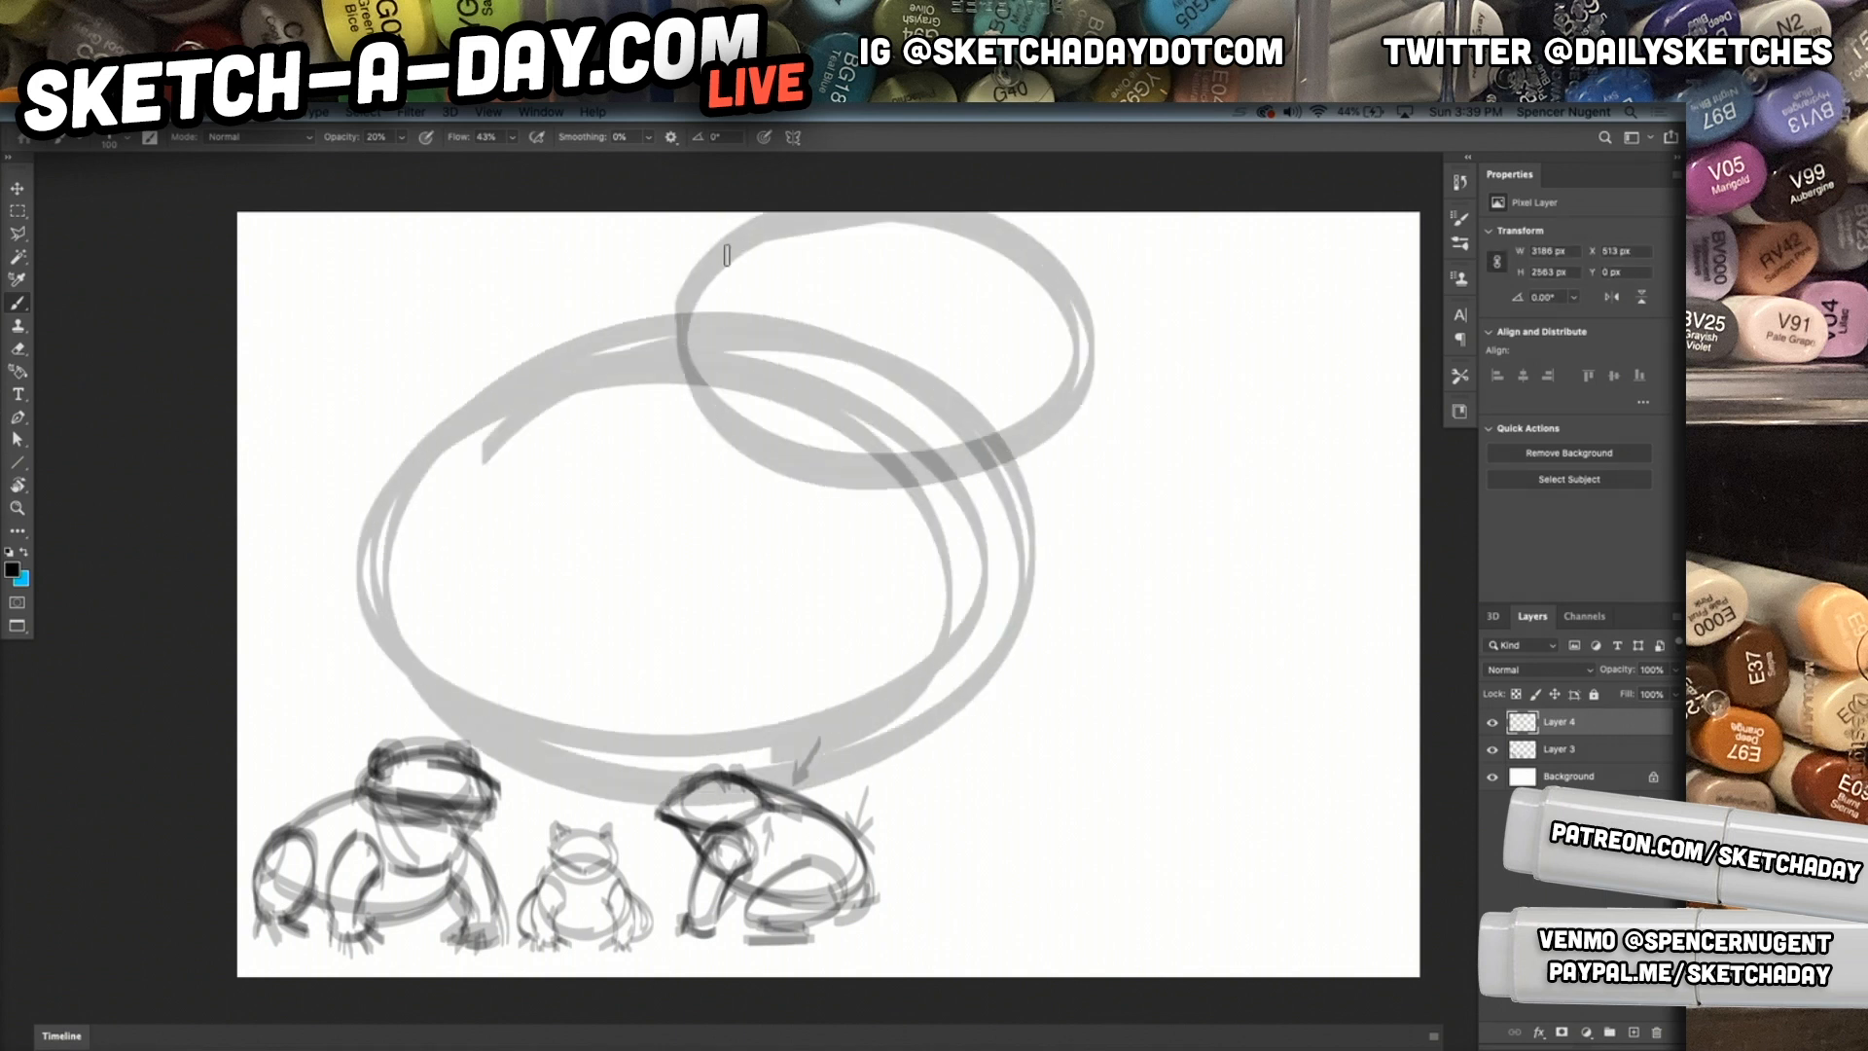
left_click_drag(618, 229, 910, 506)
mouse_move(605, 280)
left_mouse_down()
mouse_move(1034, 483)
mouse_move(1002, 238)
mouse_move(668, 332)
mouse_move(929, 418)
mouse_move(739, 408)
mouse_move(851, 482)
left_mouse_up()
mouse_move(681, 321)
left_mouse_down()
mouse_move(782, 283)
mouse_move(982, 353)
left_mouse_up()
Scale the large construction sketch to about 94.5% and shift it slightly down the canvas.
key("super+t")
left_click_drag(1093, 219, 1054, 249)
left_click_drag(928, 566, 969, 608)
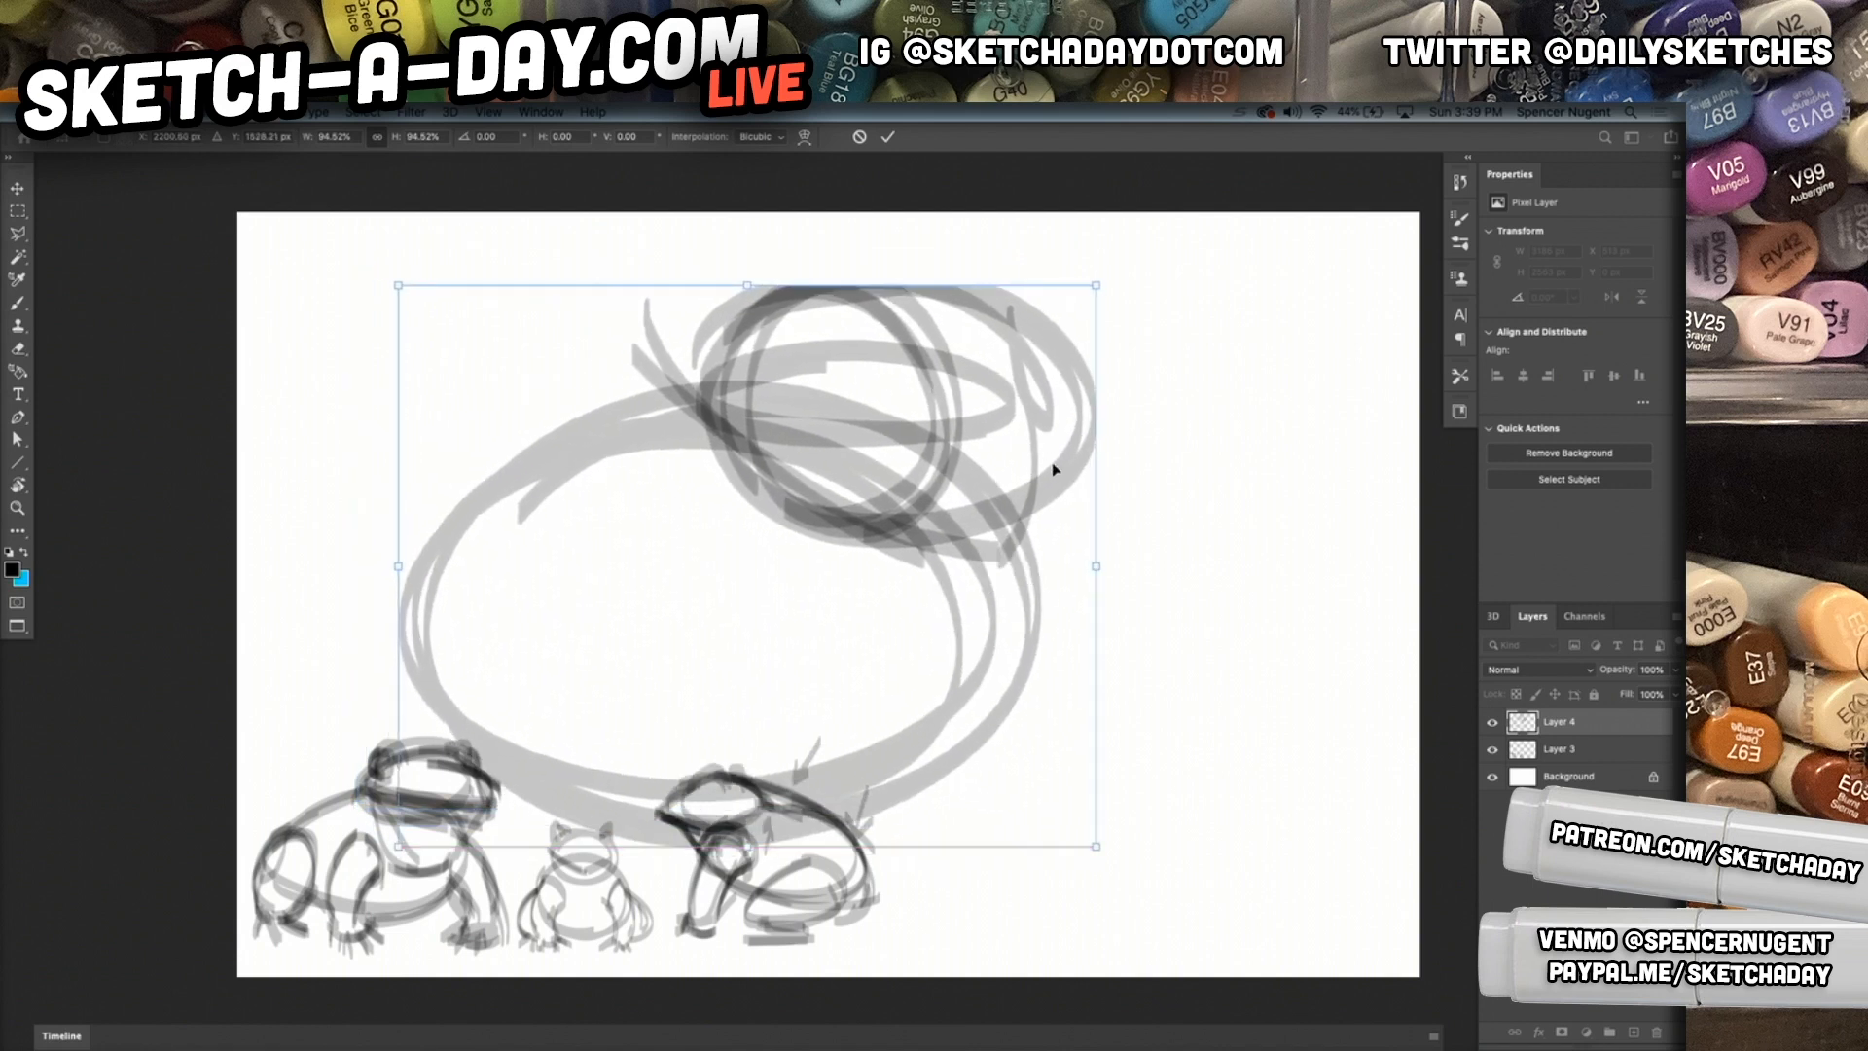
key("Return")
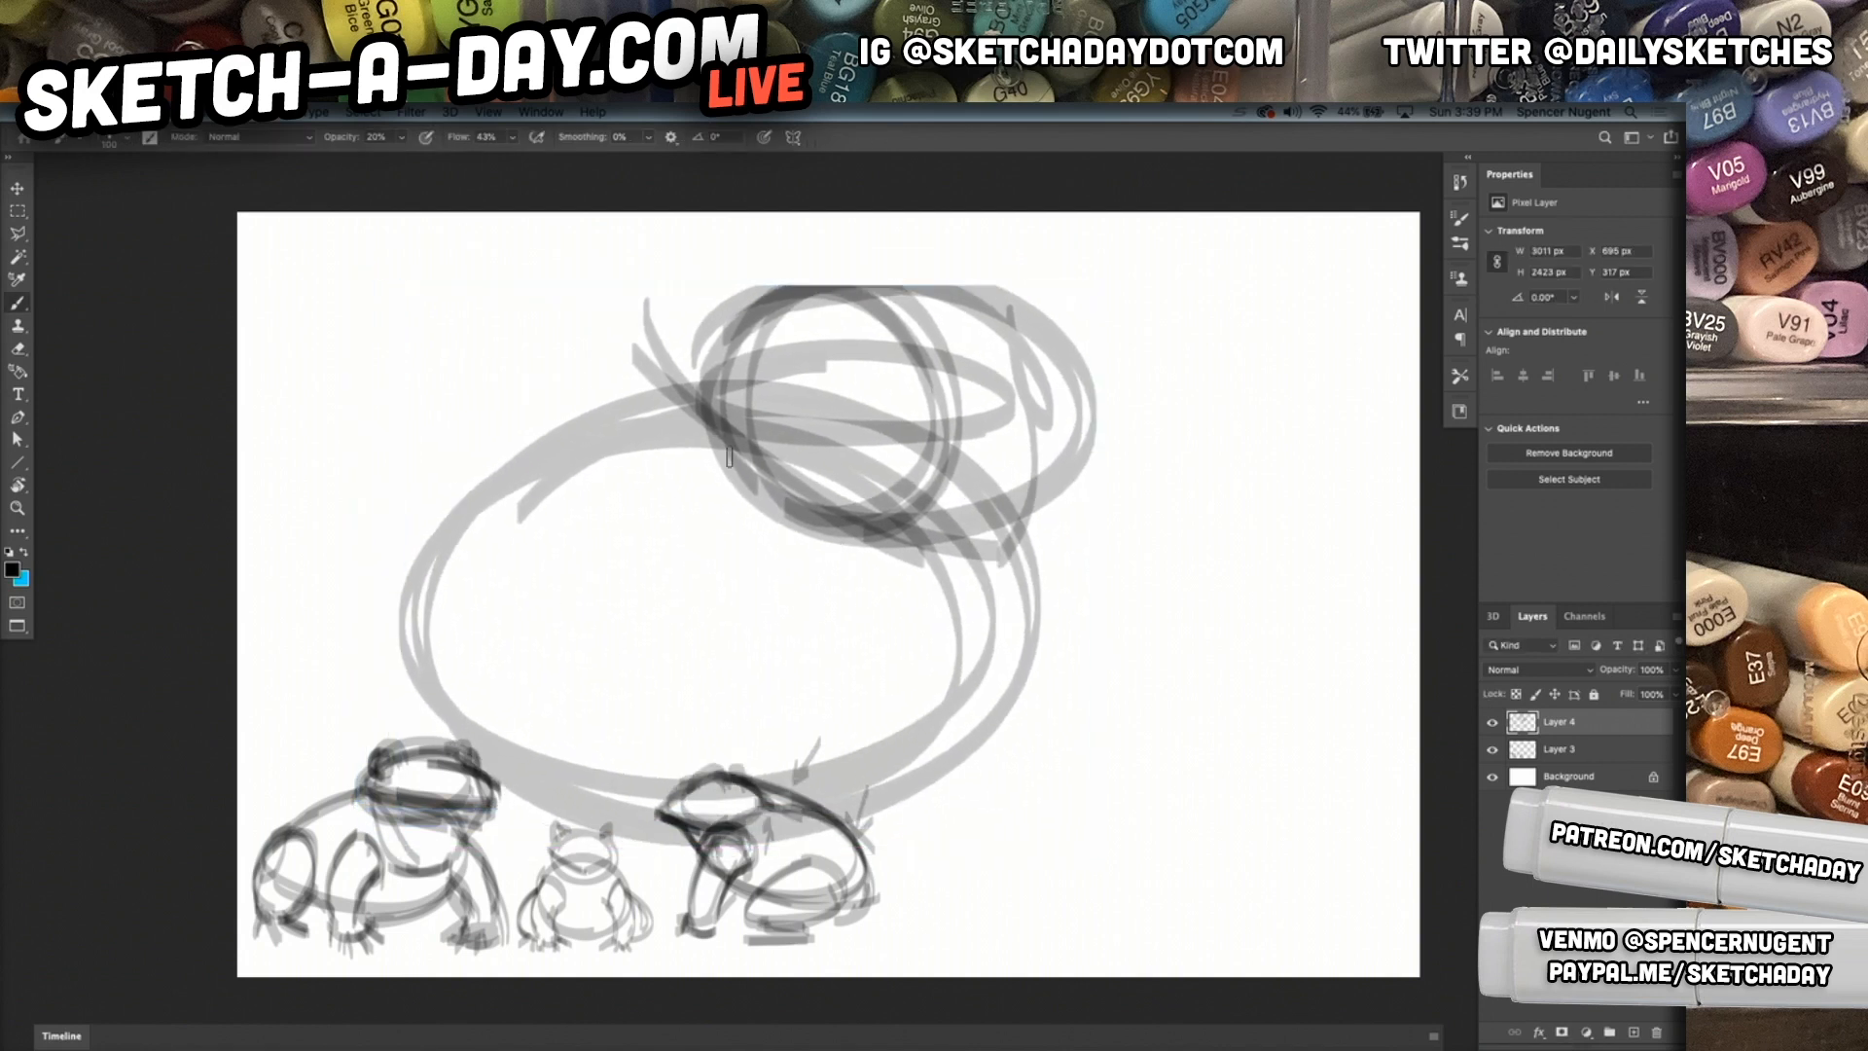
Rough in the large frog's near front leg as a rounded column running down from the shoulder.
left_click_drag(623, 571, 763, 713)
left_click_drag(687, 545, 697, 728)
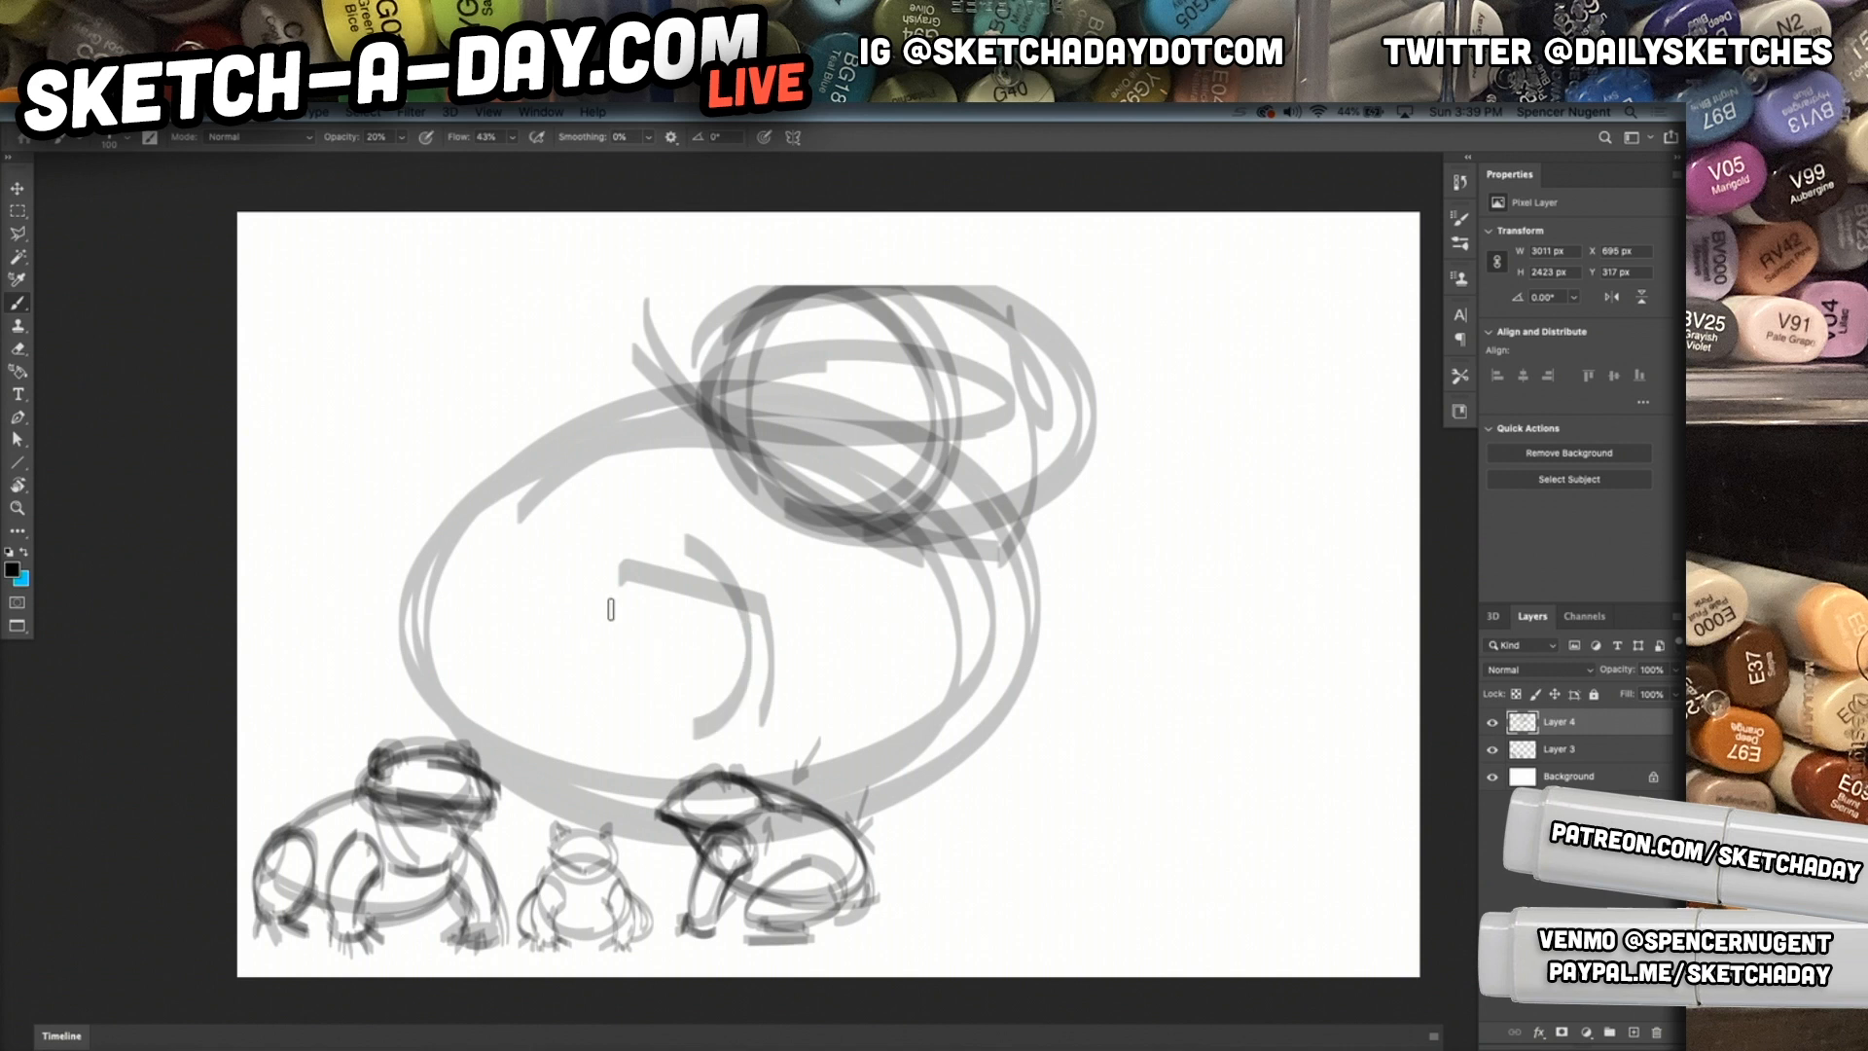
left_click_drag(612, 635, 748, 713)
left_click_drag(663, 519, 643, 853)
mouse_move(639, 583)
left_mouse_down()
mouse_move(640, 555)
mouse_move(647, 904)
left_mouse_up()
mouse_move(725, 564)
left_mouse_down()
mouse_move(741, 766)
mouse_move(766, 916)
left_mouse_up()
left_click_drag(747, 613, 784, 924)
Rough in the far front leg below the jaw and give its foot spread toes.
mouse_move(983, 521)
left_mouse_down()
mouse_move(1107, 705)
mouse_move(1117, 875)
left_mouse_up()
mouse_move(989, 531)
left_mouse_down()
mouse_move(1098, 634)
mouse_move(1133, 848)
left_mouse_up()
mouse_move(953, 657)
left_mouse_down()
mouse_move(1037, 758)
mouse_move(1057, 866)
left_mouse_up()
left_click_drag(993, 687, 1024, 861)
left_click_drag(990, 717, 1020, 872)
left_click_drag(979, 521, 1122, 873)
mouse_move(1094, 801)
left_mouse_down()
mouse_move(1091, 871)
mouse_move(1016, 880)
mouse_move(1128, 871)
mouse_move(976, 915)
mouse_move(1064, 873)
mouse_move(1035, 936)
left_mouse_up()
mouse_move(1065, 876)
left_mouse_down()
mouse_move(1050, 938)
mouse_move(1099, 948)
left_mouse_up()
left_click_drag(1093, 871, 1121, 943)
mouse_move(1117, 870)
left_mouse_down()
mouse_move(1166, 929)
mouse_move(1163, 912)
left_mouse_up()
Rough in the haunch circles and jaw lines, and shape the eye bumps along the top of the head.
mouse_move(790, 917)
left_mouse_down()
mouse_move(741, 870)
mouse_move(757, 894)
mouse_move(711, 911)
mouse_move(790, 920)
mouse_move(719, 904)
mouse_move(734, 930)
mouse_move(704, 953)
mouse_move(633, 864)
left_mouse_up()
mouse_move(341, 632)
left_mouse_down()
mouse_move(418, 574)
mouse_move(515, 681)
mouse_move(436, 833)
mouse_move(484, 737)
left_mouse_up()
mouse_move(982, 623)
left_mouse_down()
mouse_move(1058, 649)
mouse_move(1045, 840)
mouse_move(1022, 658)
left_mouse_up()
mouse_move(975, 532)
left_mouse_down()
mouse_move(983, 591)
mouse_move(903, 636)
mouse_move(1029, 547)
mouse_move(727, 422)
mouse_move(1102, 539)
mouse_move(758, 464)
mouse_move(1089, 542)
mouse_move(1097, 424)
mouse_move(1094, 461)
mouse_move(1041, 497)
left_mouse_up()
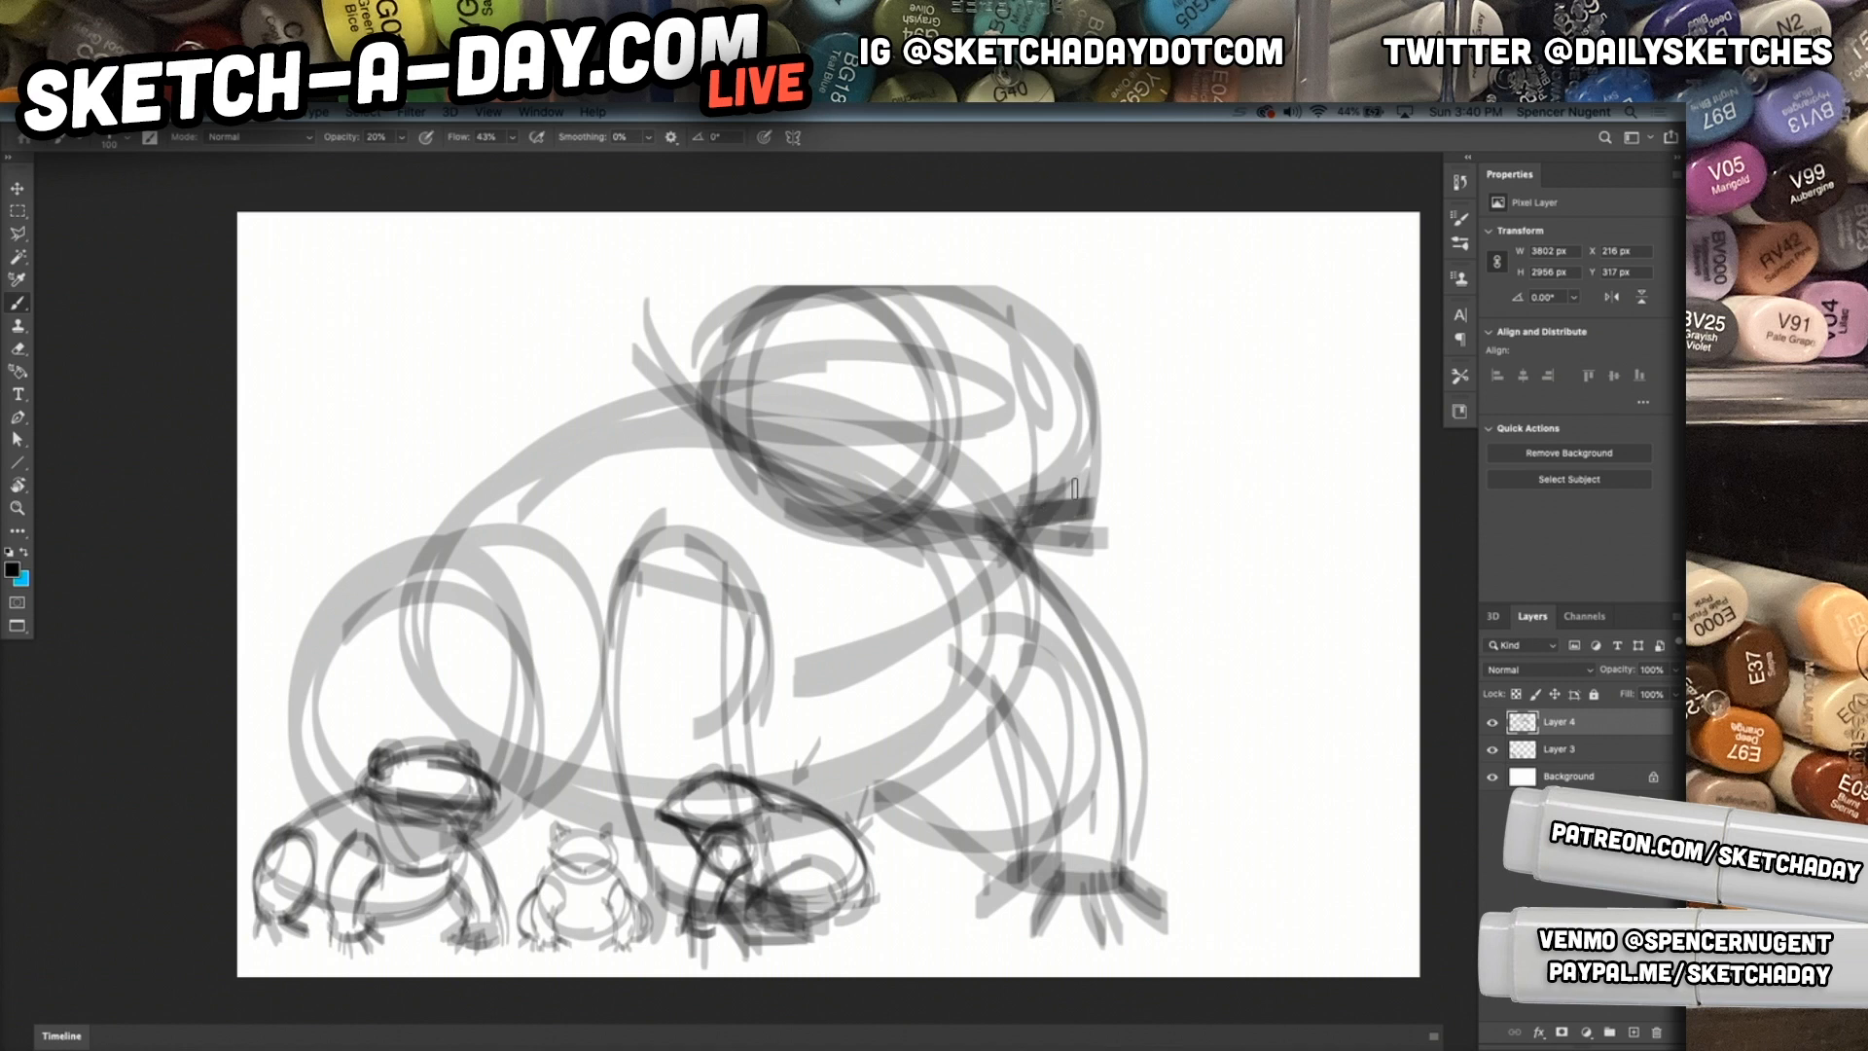
mouse_move(823, 353)
left_mouse_down()
mouse_move(776, 393)
mouse_move(797, 310)
mouse_move(778, 386)
mouse_move(731, 305)
mouse_move(715, 318)
mouse_move(822, 275)
mouse_move(705, 293)
mouse_move(810, 286)
mouse_move(760, 249)
mouse_move(919, 276)
mouse_move(834, 280)
mouse_move(1031, 296)
mouse_move(1021, 309)
mouse_move(1030, 280)
mouse_move(1041, 336)
left_mouse_up()
mouse_move(970, 283)
left_mouse_down()
mouse_move(1048, 350)
mouse_move(1050, 374)
mouse_move(1004, 385)
mouse_move(1002, 452)
left_mouse_up()
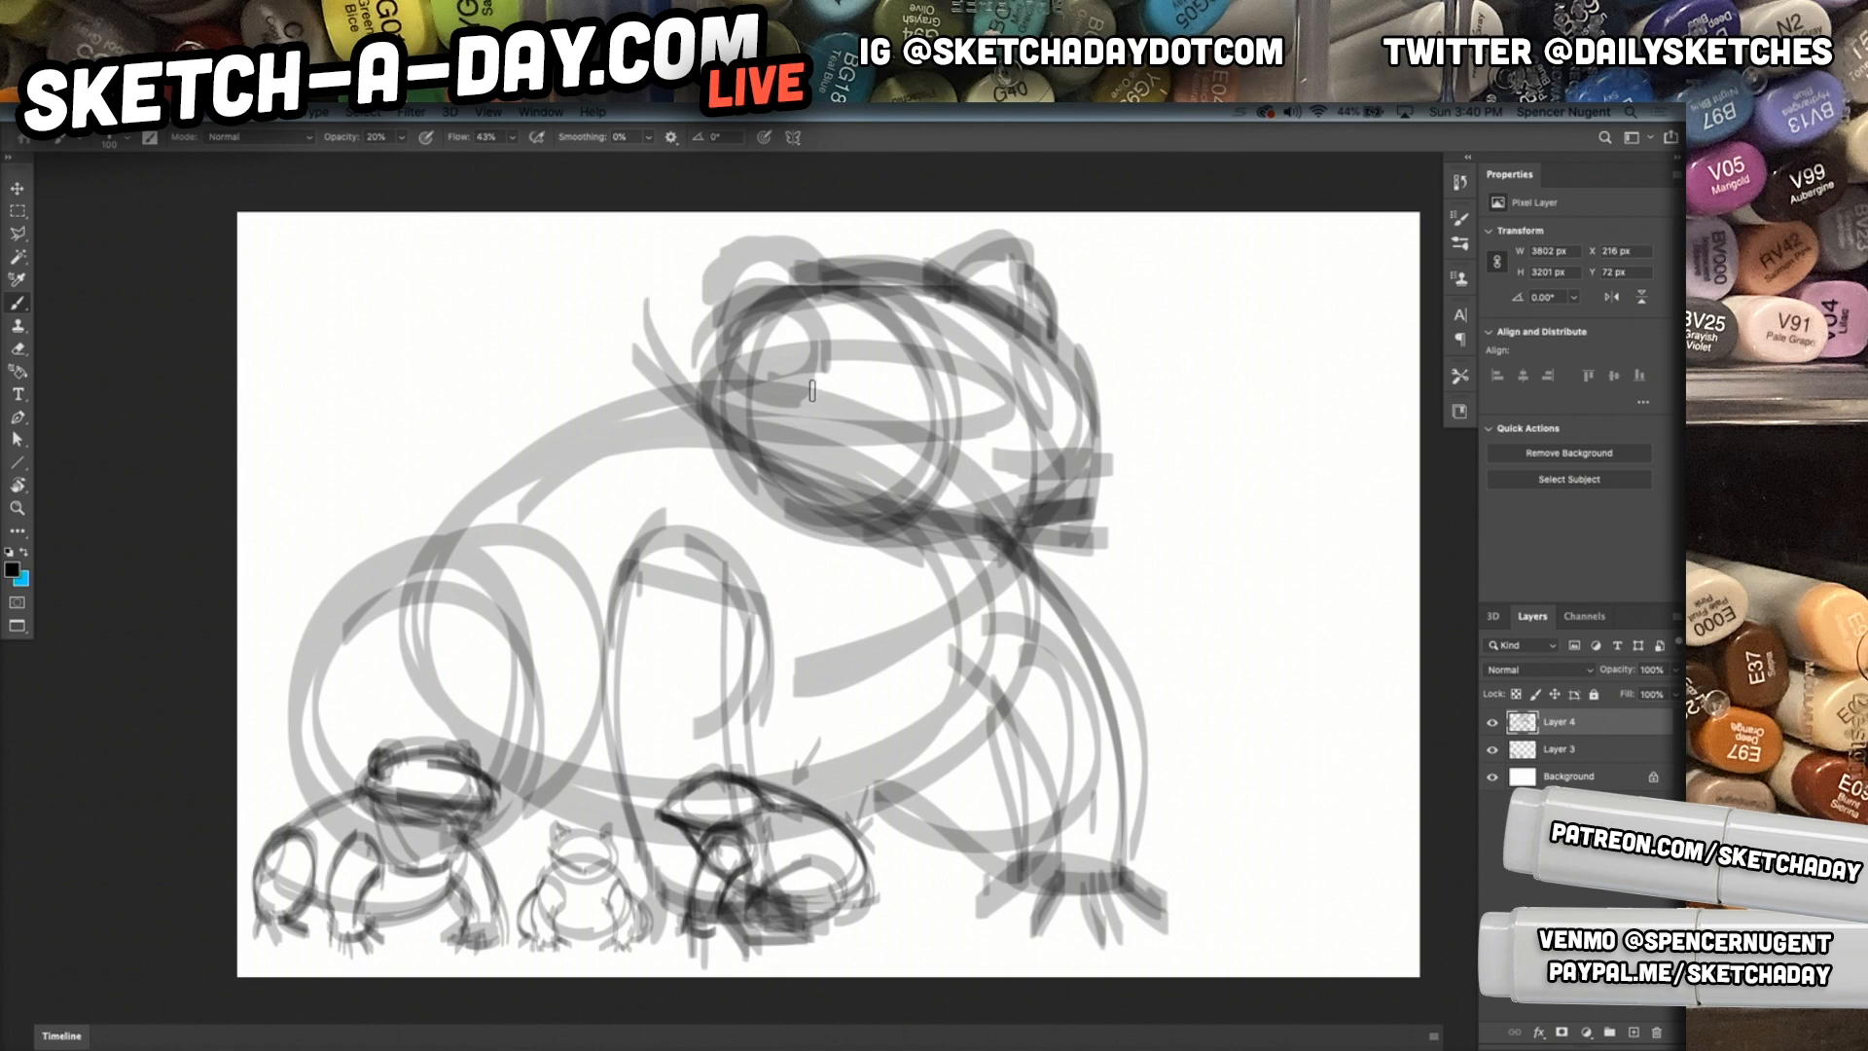
mouse_move(725, 297)
left_mouse_down()
mouse_move(902, 380)
mouse_move(799, 399)
mouse_move(905, 359)
mouse_move(725, 309)
mouse_move(717, 354)
mouse_move(791, 382)
left_mouse_up()
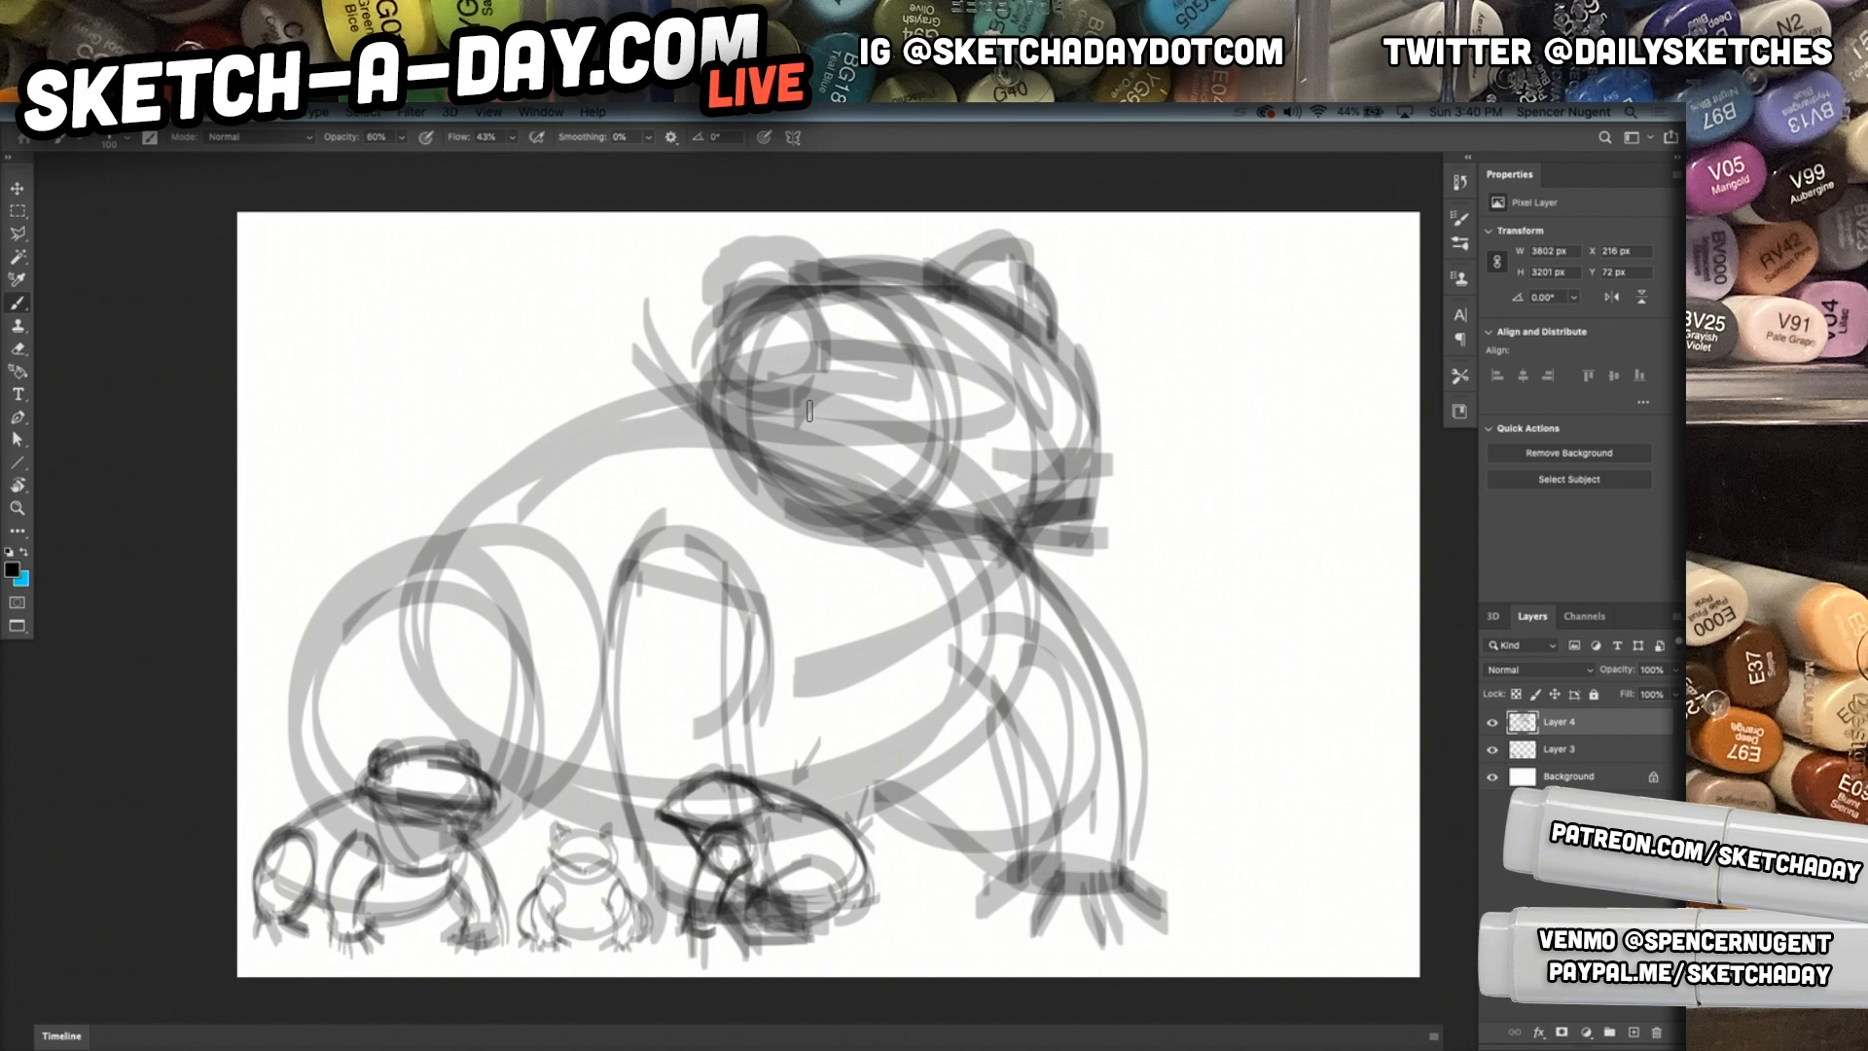
With the brush at 80% opacity, darken the near eye and draw the back contour from head to haunch.
mouse_move(721, 336)
left_mouse_down()
mouse_move(817, 337)
mouse_move(761, 361)
mouse_move(785, 396)
mouse_move(734, 365)
mouse_move(748, 376)
mouse_move(739, 325)
mouse_move(783, 352)
mouse_move(778, 380)
mouse_move(776, 350)
mouse_move(811, 359)
mouse_move(770, 330)
mouse_move(759, 384)
mouse_move(864, 348)
left_mouse_up()
mouse_move(796, 292)
left_mouse_down()
mouse_move(843, 352)
mouse_move(895, 368)
mouse_move(751, 402)
left_mouse_up()
mouse_move(606, 635)
left_mouse_down()
mouse_move(741, 657)
mouse_move(744, 642)
left_mouse_up()
mouse_move(630, 377)
left_mouse_down()
mouse_move(598, 582)
mouse_move(610, 574)
mouse_move(710, 372)
mouse_move(470, 526)
mouse_move(483, 603)
left_mouse_up()
mouse_move(486, 496)
left_mouse_down()
mouse_move(475, 613)
mouse_move(420, 576)
left_mouse_up()
Darken the rounded hind leg, draw its splayed foot, and start the belly line beside it.
mouse_move(333, 635)
left_mouse_down()
mouse_move(422, 582)
mouse_move(529, 715)
left_mouse_up()
mouse_move(321, 659)
left_mouse_down()
mouse_move(327, 632)
mouse_move(490, 799)
left_mouse_up()
mouse_move(428, 562)
left_mouse_down()
mouse_move(362, 852)
mouse_move(314, 786)
mouse_move(354, 856)
mouse_move(431, 893)
mouse_move(325, 812)
left_mouse_up()
mouse_move(306, 879)
left_mouse_down()
mouse_move(269, 907)
mouse_move(324, 875)
mouse_move(353, 885)
mouse_move(384, 951)
mouse_move(415, 880)
mouse_move(492, 942)
left_mouse_up()
left_click_drag(433, 885, 528, 915)
mouse_move(486, 790)
left_mouse_down()
mouse_move(449, 870)
mouse_move(491, 832)
mouse_move(633, 828)
left_mouse_up()
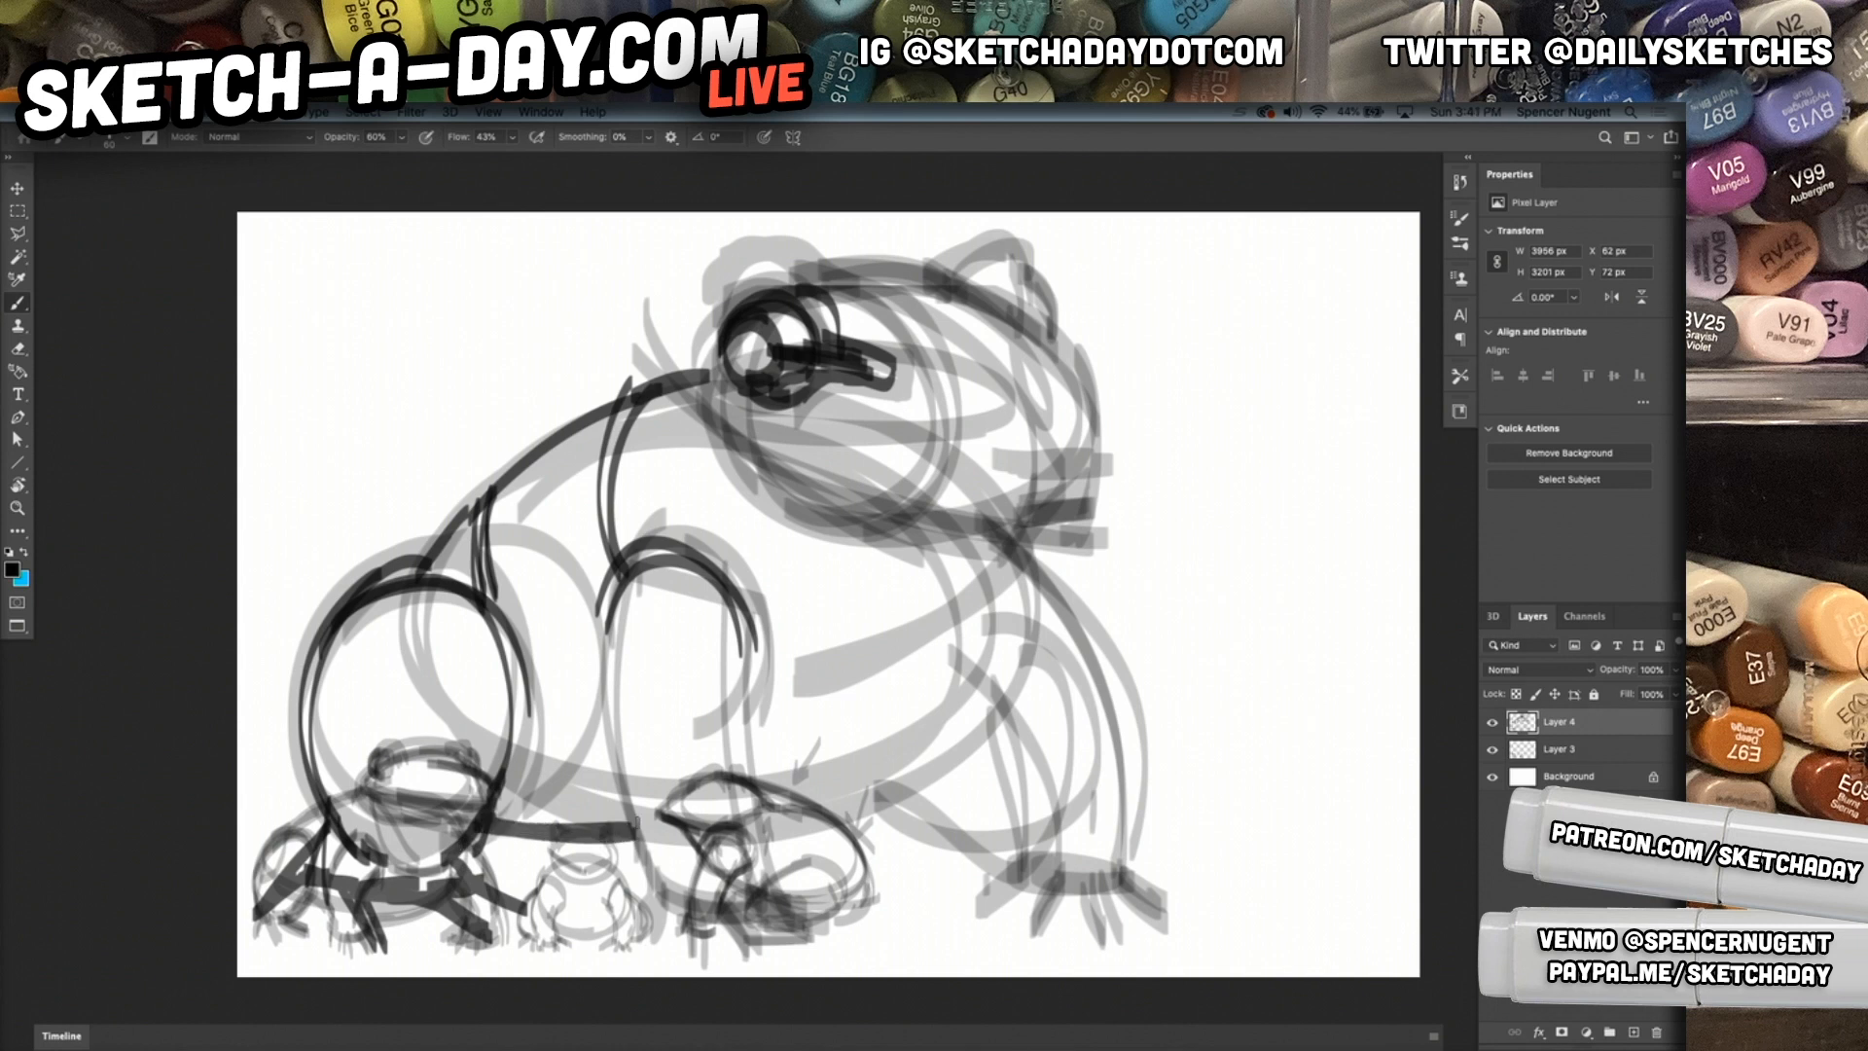
Outline the near front leg's upper arm and elbow, and sweep a chest line across to the far shoulder.
left_click_drag(613, 576, 605, 751)
mouse_move(605, 755)
left_mouse_down()
mouse_move(681, 758)
mouse_move(694, 685)
mouse_move(738, 688)
mouse_move(685, 768)
mouse_move(744, 708)
left_mouse_up()
mouse_move(747, 708)
left_mouse_down()
mouse_move(764, 637)
mouse_move(746, 697)
left_mouse_up()
mouse_move(623, 569)
left_mouse_down()
mouse_move(780, 690)
mouse_move(715, 510)
mouse_move(769, 702)
mouse_move(737, 720)
mouse_move(968, 697)
left_mouse_up()
mouse_move(827, 718)
left_mouse_down()
mouse_move(734, 724)
mouse_move(949, 704)
mouse_move(1002, 590)
left_mouse_up()
left_click_drag(943, 718, 1007, 595)
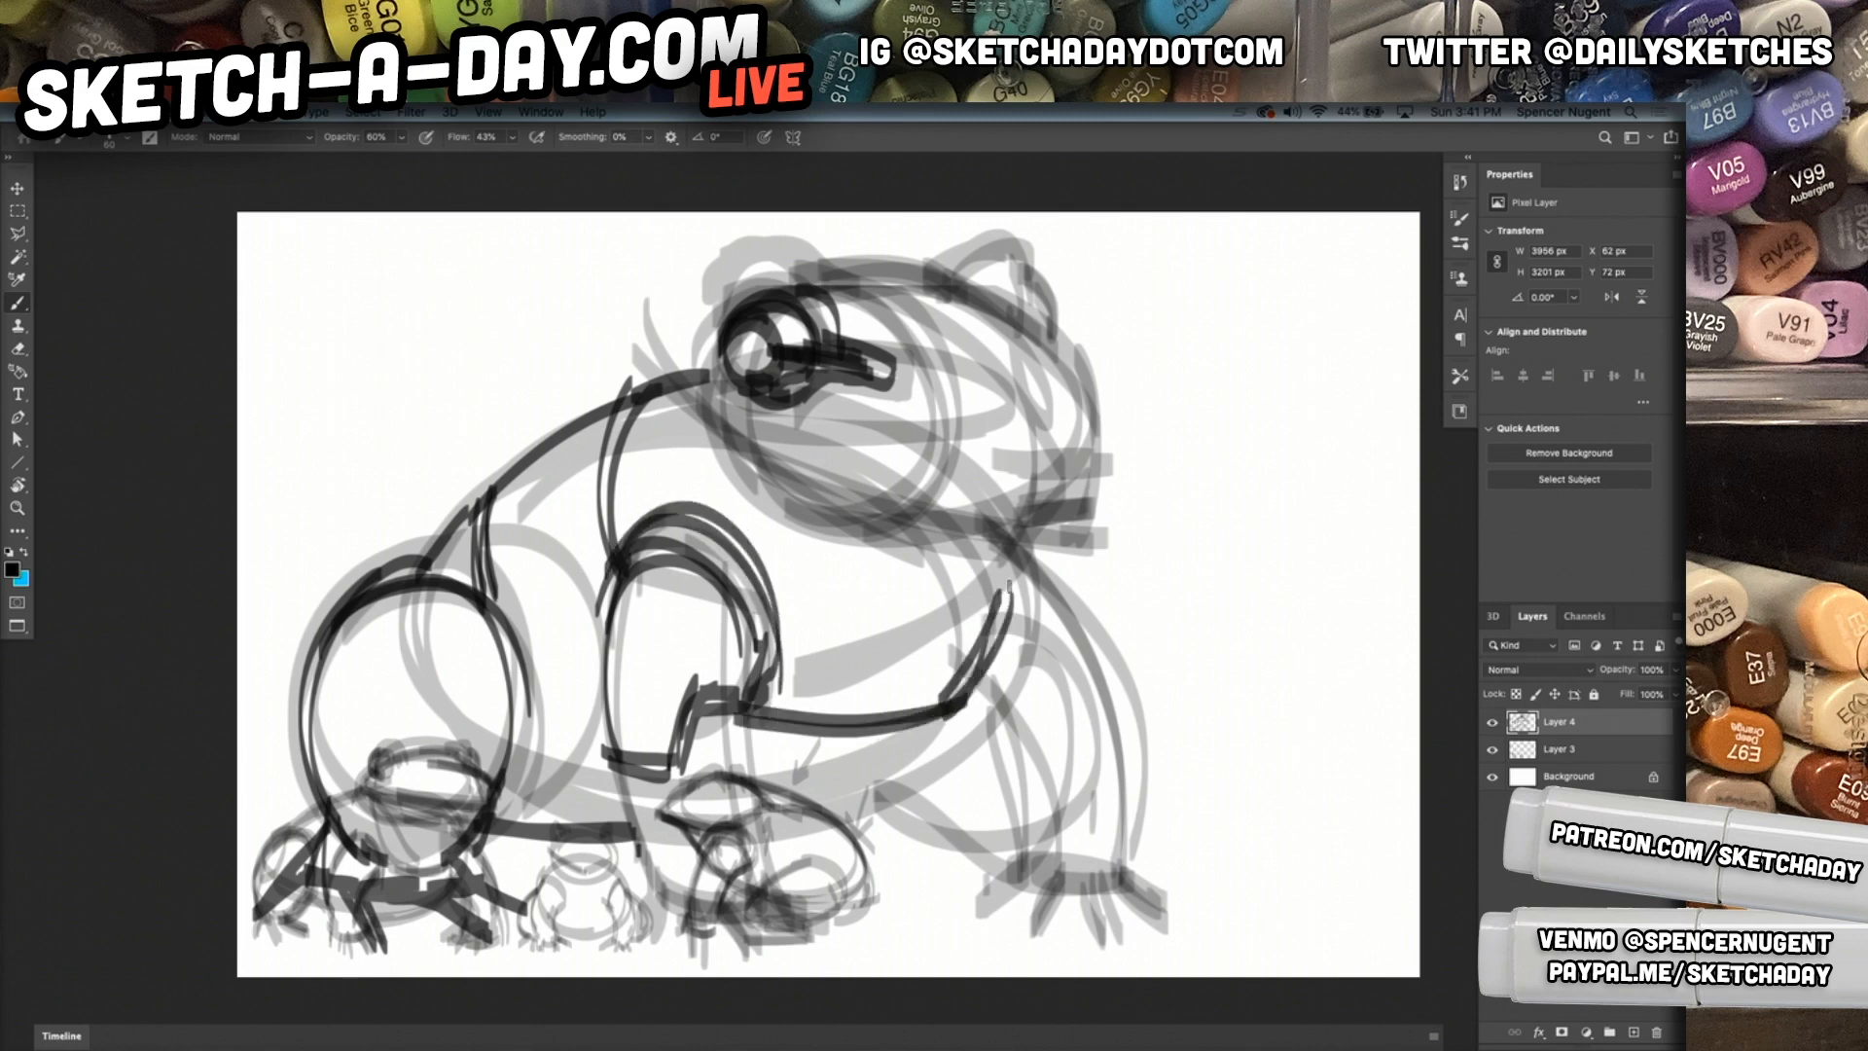
Darken the rear edge of the head around the near eye and down the cheek.
left_click_drag(733, 330, 817, 530)
left_click_drag(720, 396, 813, 446)
mouse_move(696, 364)
left_mouse_down()
mouse_move(712, 443)
mouse_move(768, 467)
left_mouse_up()
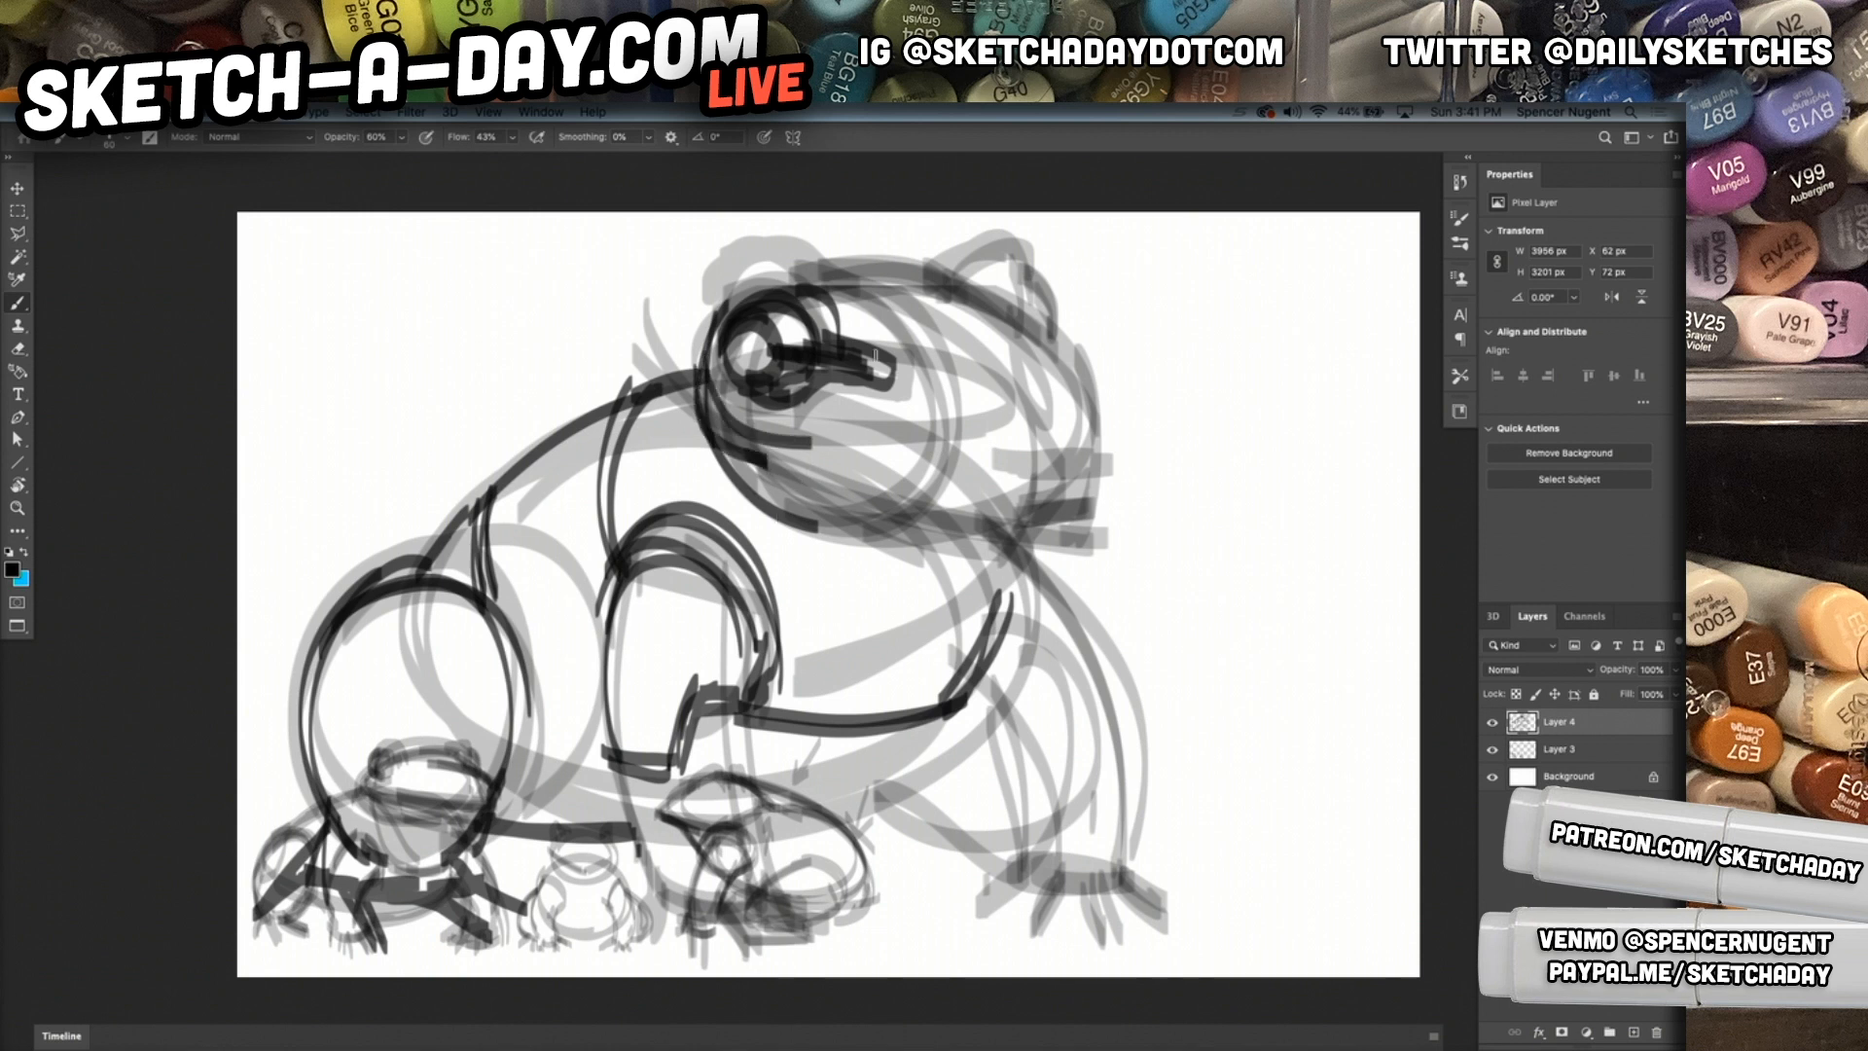
mouse_move(736, 294)
left_mouse_down()
mouse_move(707, 420)
mouse_move(744, 510)
left_mouse_up()
left_click_drag(705, 440, 762, 506)
Draw the throat folds beneath the head, darken the lower jaw, and redraw the mouth line to the snout tip.
mouse_move(787, 622)
left_mouse_down()
mouse_move(971, 576)
mouse_move(952, 621)
left_mouse_up()
left_click_drag(724, 493, 897, 632)
left_click_drag(718, 476, 882, 609)
left_click_drag(841, 597, 961, 599)
mouse_move(866, 611)
left_mouse_down()
mouse_move(914, 612)
mouse_move(984, 568)
left_mouse_up()
left_click_drag(758, 484, 1048, 562)
left_click_drag(841, 452, 1101, 501)
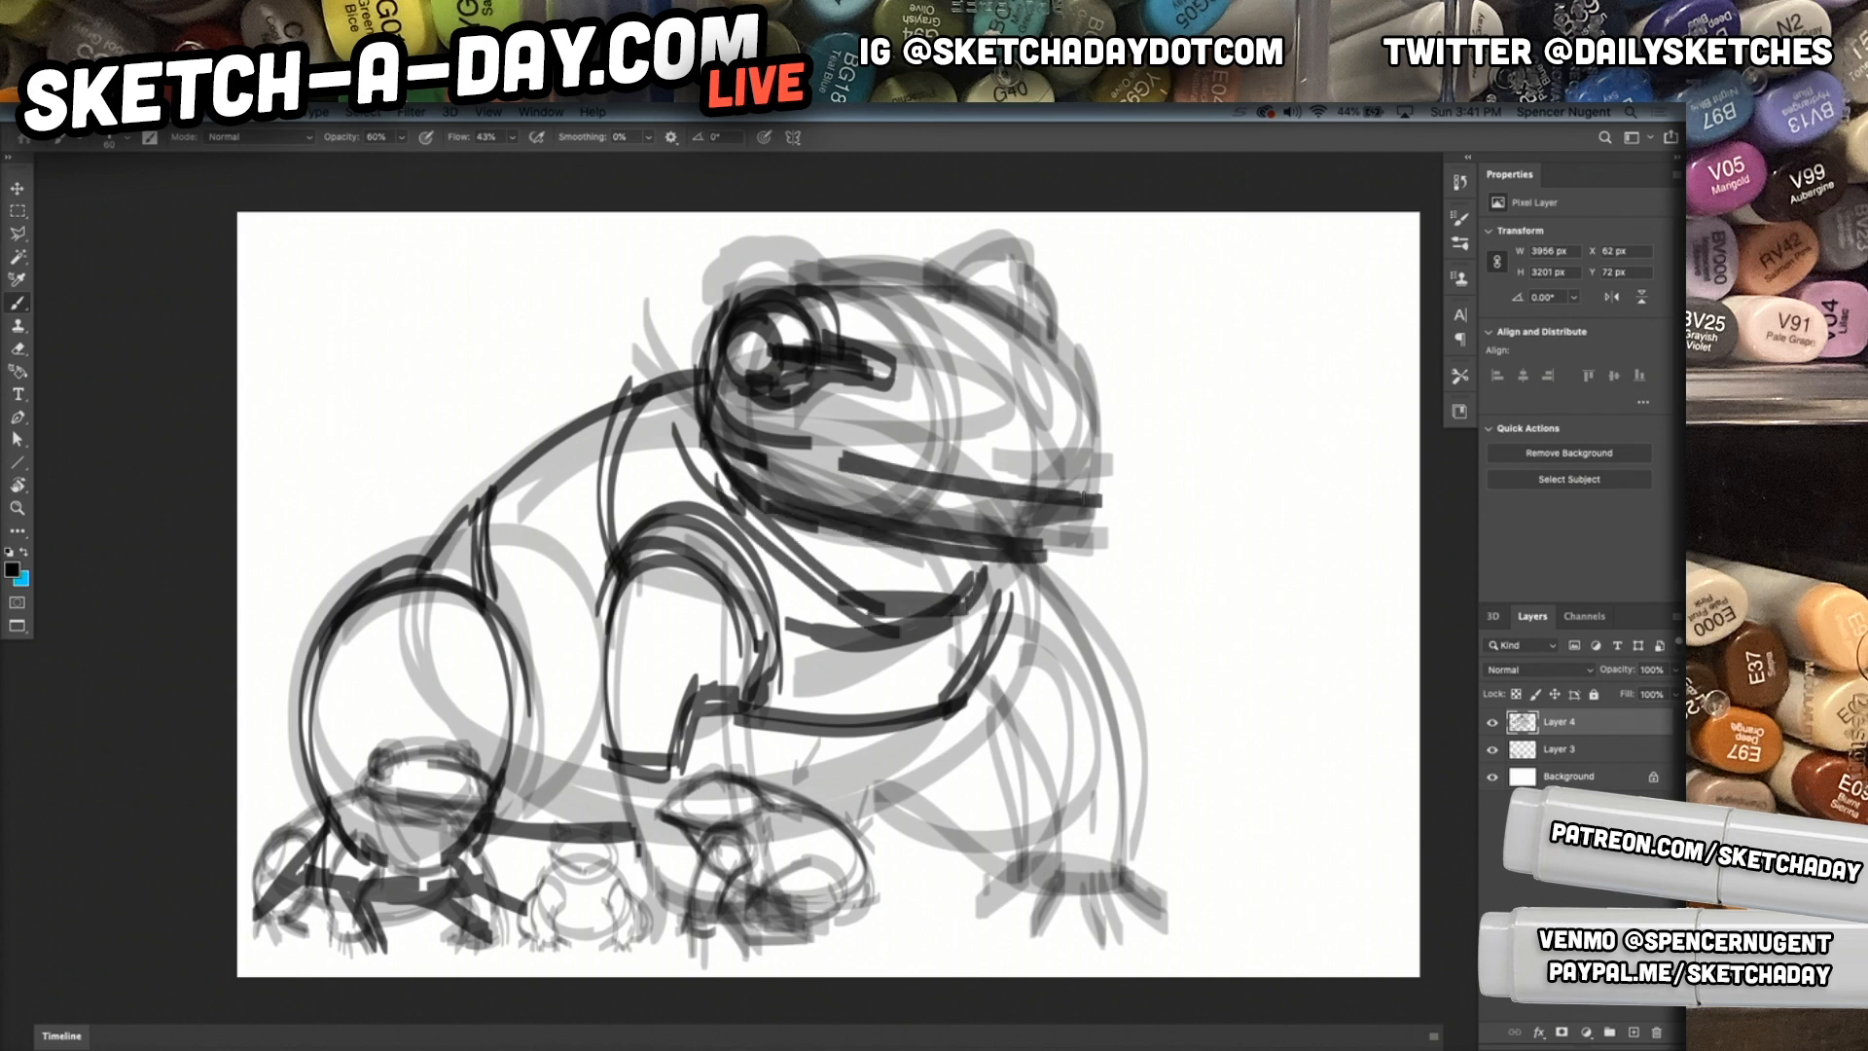
key("super+z")
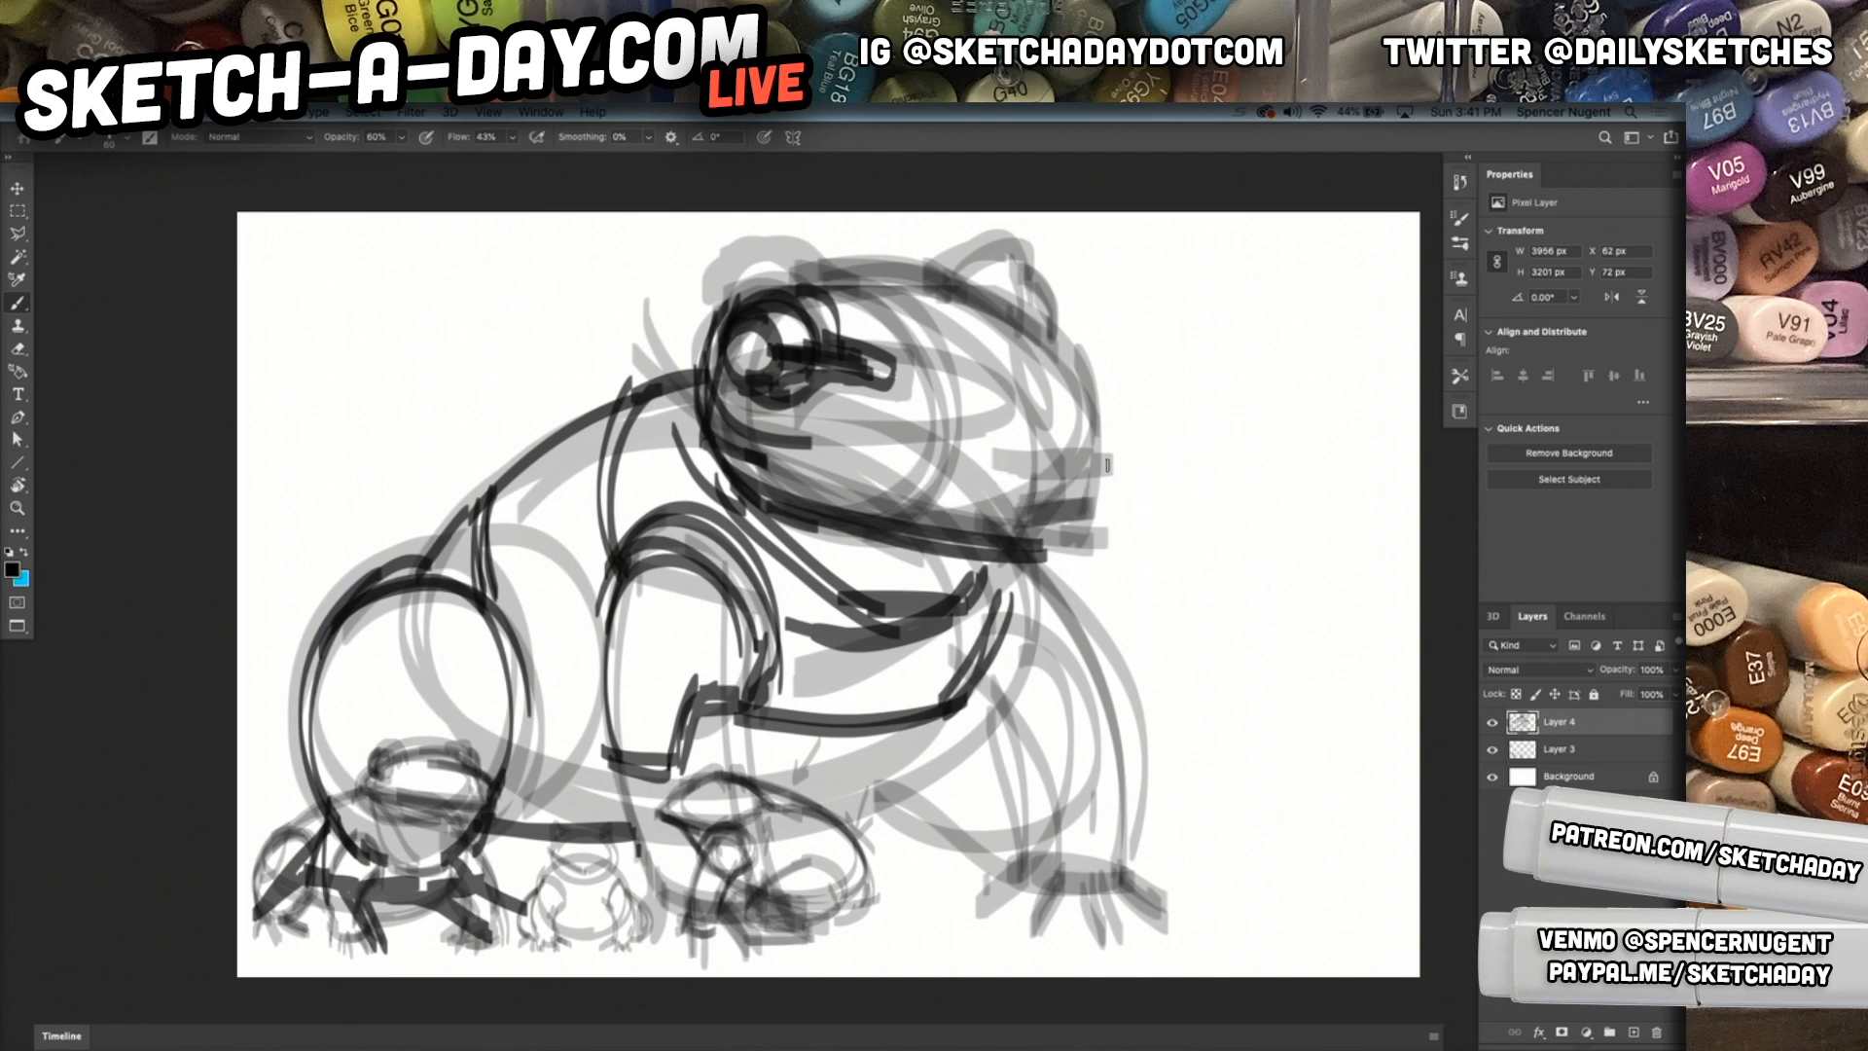
left_click_drag(1089, 468, 1046, 477)
left_click_drag(1096, 473, 1033, 483)
mouse_move(1060, 481)
left_mouse_down()
mouse_move(817, 468)
mouse_move(1075, 482)
mouse_move(800, 489)
mouse_move(1102, 474)
left_mouse_up()
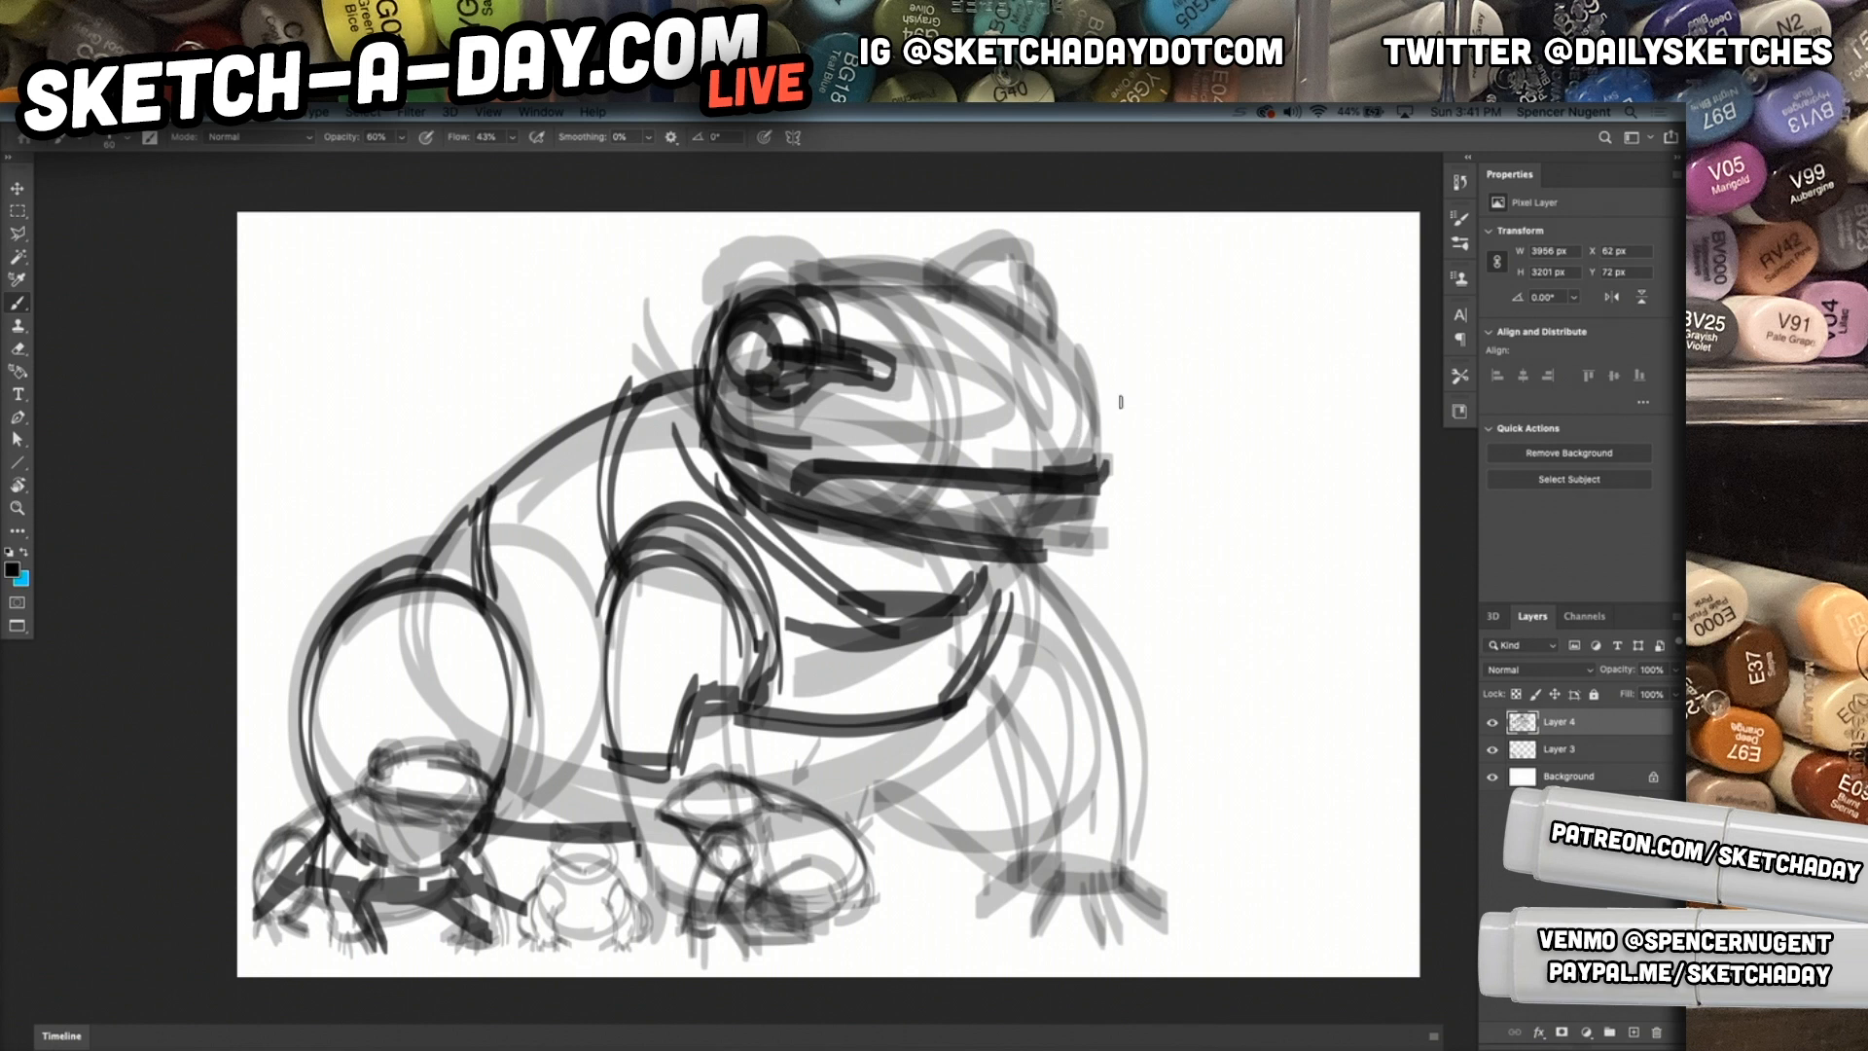
Define the snout planes from the eyes to the nose and darken both eye bumps and the brow between them.
mouse_move(773, 349)
left_mouse_down()
mouse_move(936, 395)
mouse_move(932, 374)
mouse_move(882, 383)
left_mouse_up()
left_click_drag(1064, 371, 1090, 394)
mouse_move(774, 268)
left_mouse_down()
mouse_move(1079, 428)
mouse_move(1002, 309)
mouse_move(1107, 426)
mouse_move(946, 385)
mouse_move(841, 317)
left_mouse_up()
mouse_move(841, 317)
left_mouse_down()
mouse_move(1050, 439)
mouse_move(1016, 467)
left_mouse_up()
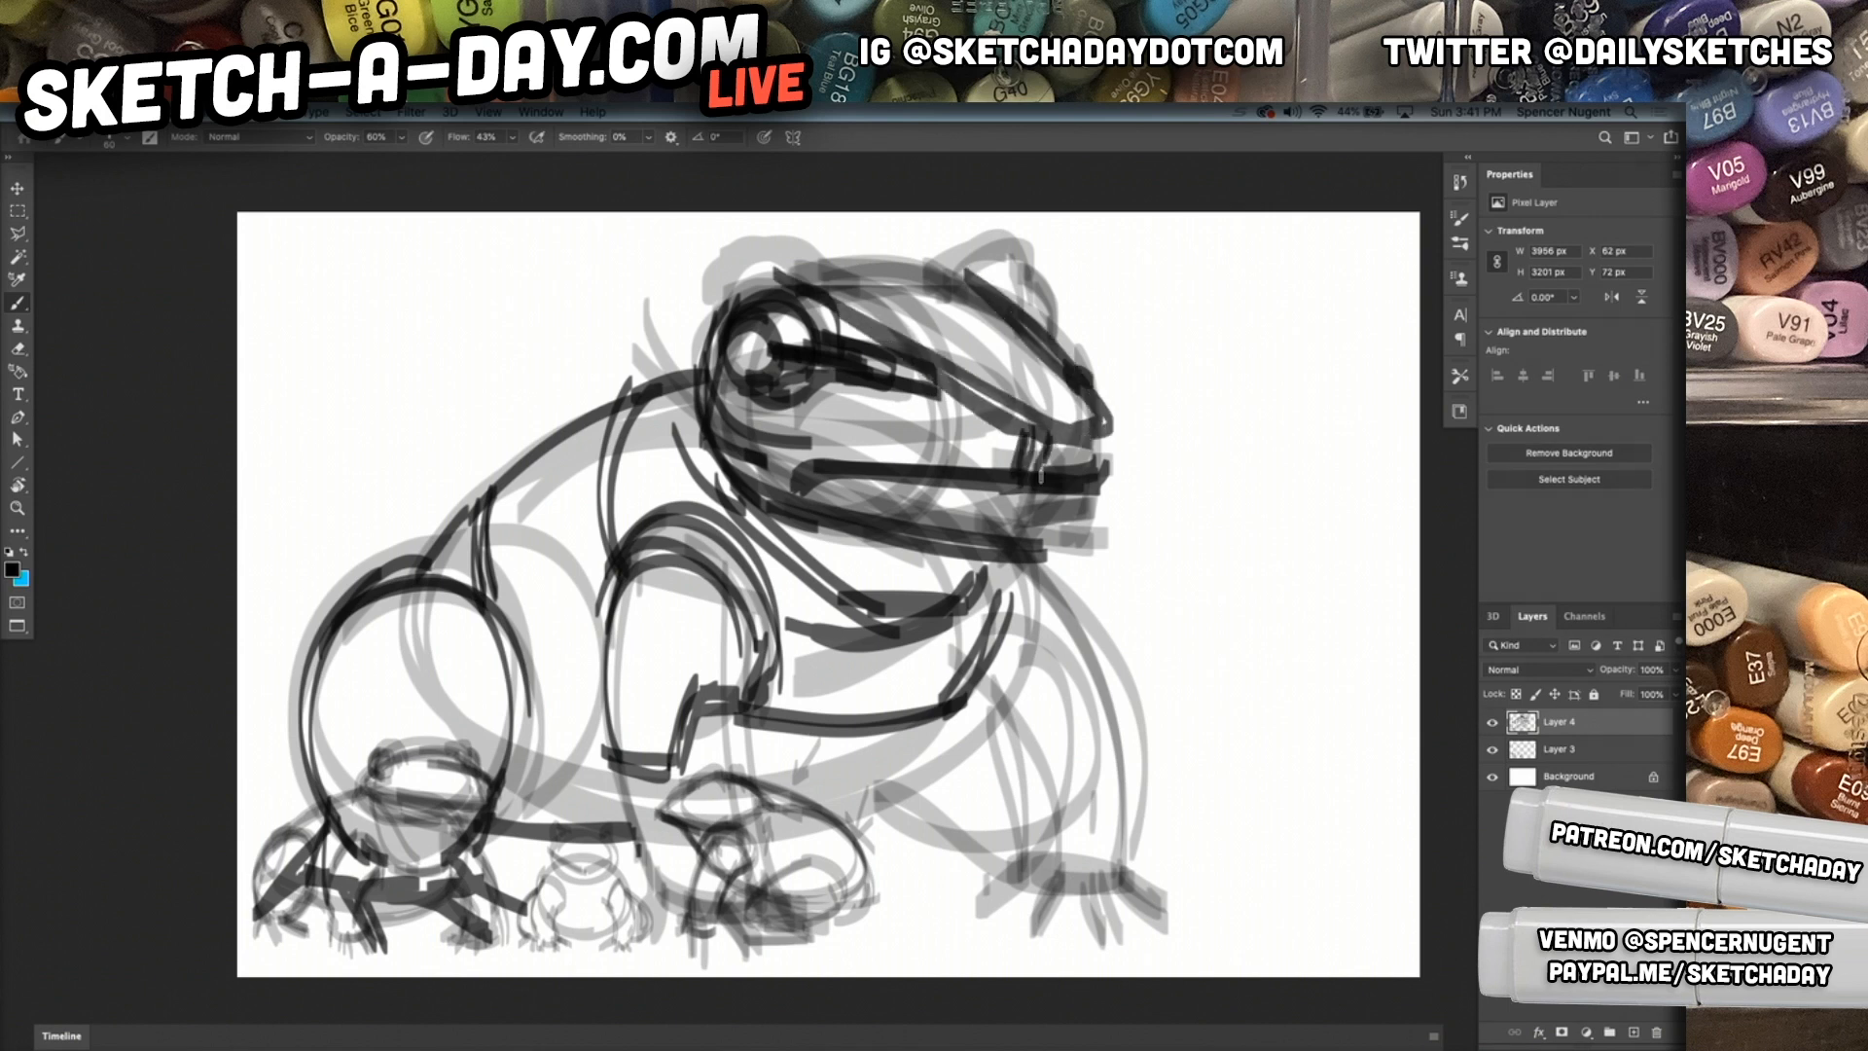
mouse_move(814, 286)
left_mouse_down()
mouse_move(976, 290)
mouse_move(761, 272)
mouse_move(724, 317)
mouse_move(798, 245)
mouse_move(700, 325)
mouse_move(759, 240)
mouse_move(848, 302)
mouse_move(1016, 255)
left_mouse_up()
mouse_move(910, 282)
left_mouse_down()
mouse_move(988, 311)
mouse_move(1002, 289)
mouse_move(1019, 327)
left_mouse_up()
left_click_drag(1033, 285, 1043, 347)
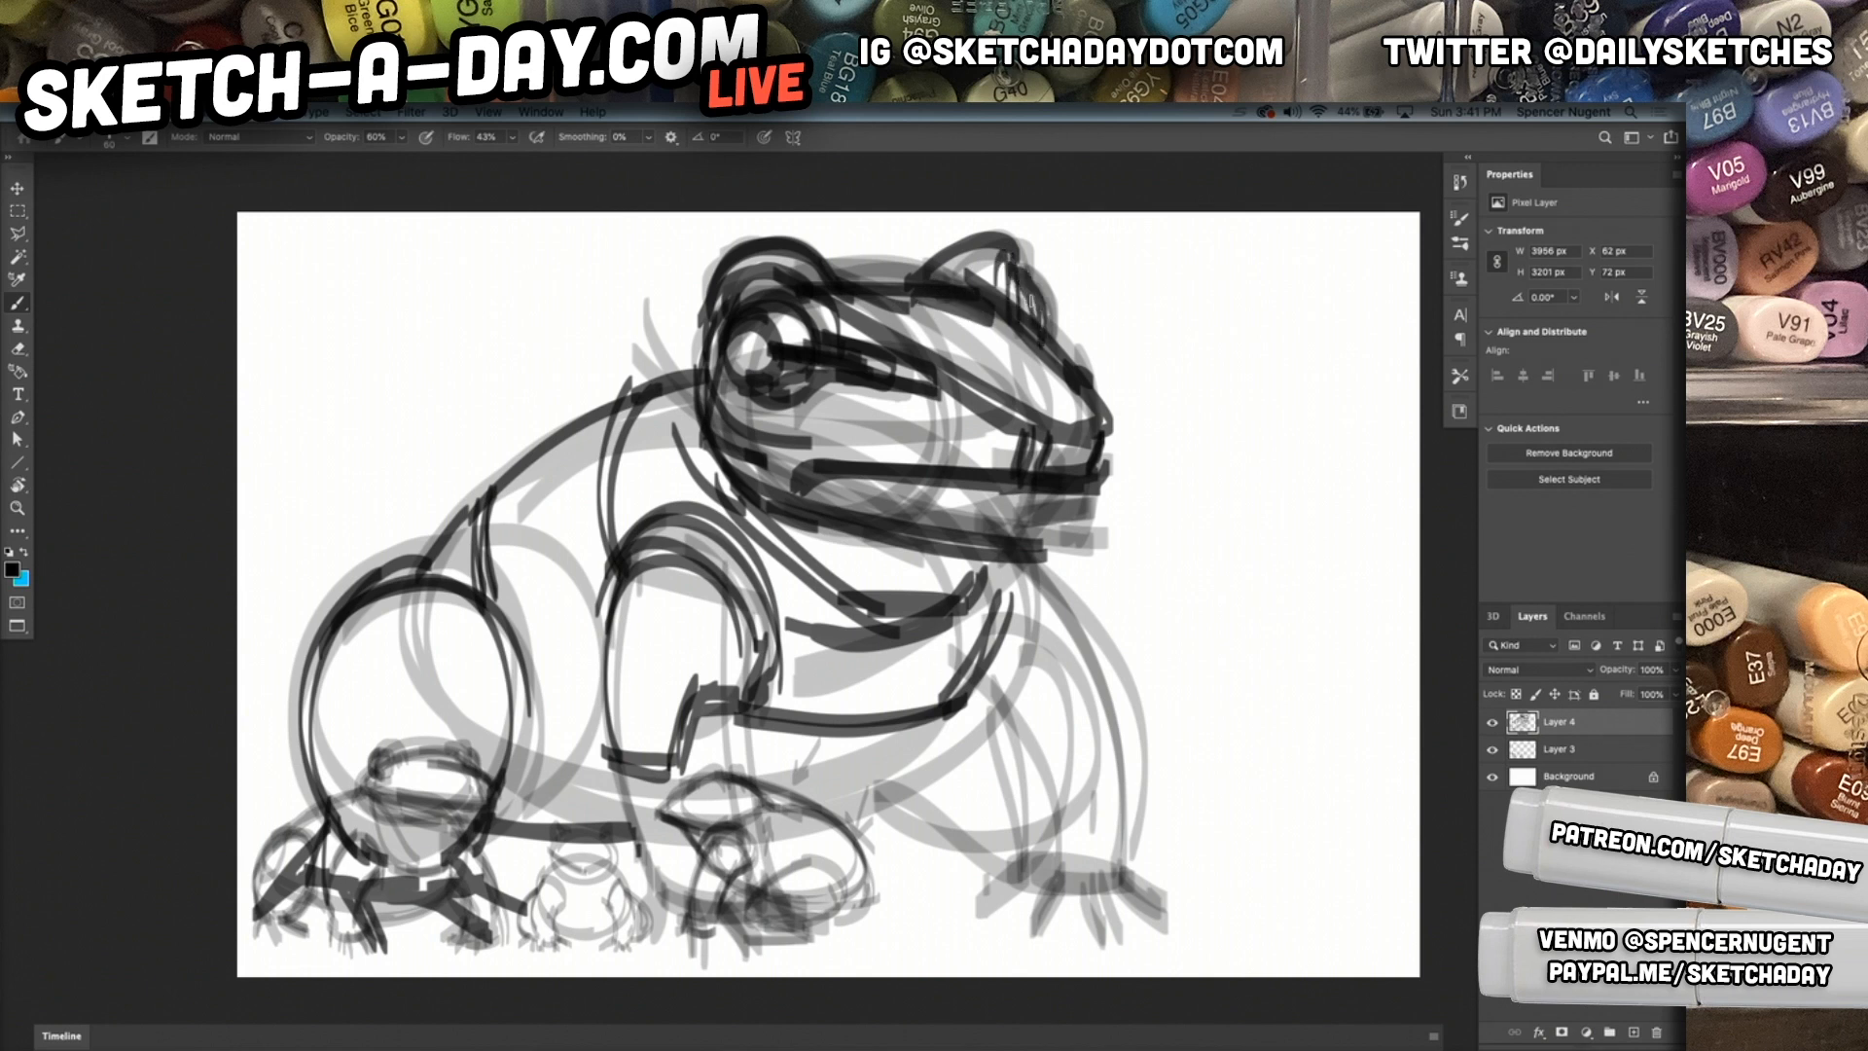
Strengthen the stripe running from the near eye to the snout and the lines along the cheek.
left_click_drag(769, 484, 1029, 443)
left_click_drag(860, 387, 1028, 438)
left_click_drag(793, 378, 1029, 448)
left_click_drag(874, 384, 1019, 434)
left_click_drag(868, 355, 1038, 417)
Draw the far front leg in dark lines with an elbow and wrist band, ending in a foot with splayed toes.
left_click_drag(1041, 605, 1105, 861)
left_click_drag(1012, 576, 1098, 887)
mouse_move(949, 715)
left_mouse_down()
mouse_move(984, 895)
mouse_move(965, 861)
left_mouse_up()
mouse_move(955, 691)
left_mouse_down()
mouse_move(1011, 678)
mouse_move(1090, 741)
left_mouse_up()
left_click_drag(971, 702, 957, 778)
left_click_drag(976, 724, 940, 771)
left_click_drag(1071, 735, 1068, 866)
mouse_move(1008, 695)
left_mouse_down()
mouse_move(1070, 879)
mouse_move(1115, 863)
left_mouse_up()
mouse_move(986, 860)
left_mouse_down()
mouse_move(1091, 888)
mouse_move(1095, 910)
mouse_move(1099, 876)
left_mouse_up()
mouse_move(1017, 945)
left_mouse_down()
mouse_move(1052, 906)
mouse_move(1021, 956)
left_mouse_up()
mouse_move(1013, 887)
left_mouse_down()
mouse_move(954, 935)
mouse_move(976, 886)
mouse_move(1126, 958)
left_mouse_up()
mouse_move(1089, 893)
left_mouse_down()
mouse_move(1143, 929)
mouse_move(1153, 910)
mouse_move(1133, 919)
mouse_move(1148, 926)
left_mouse_up()
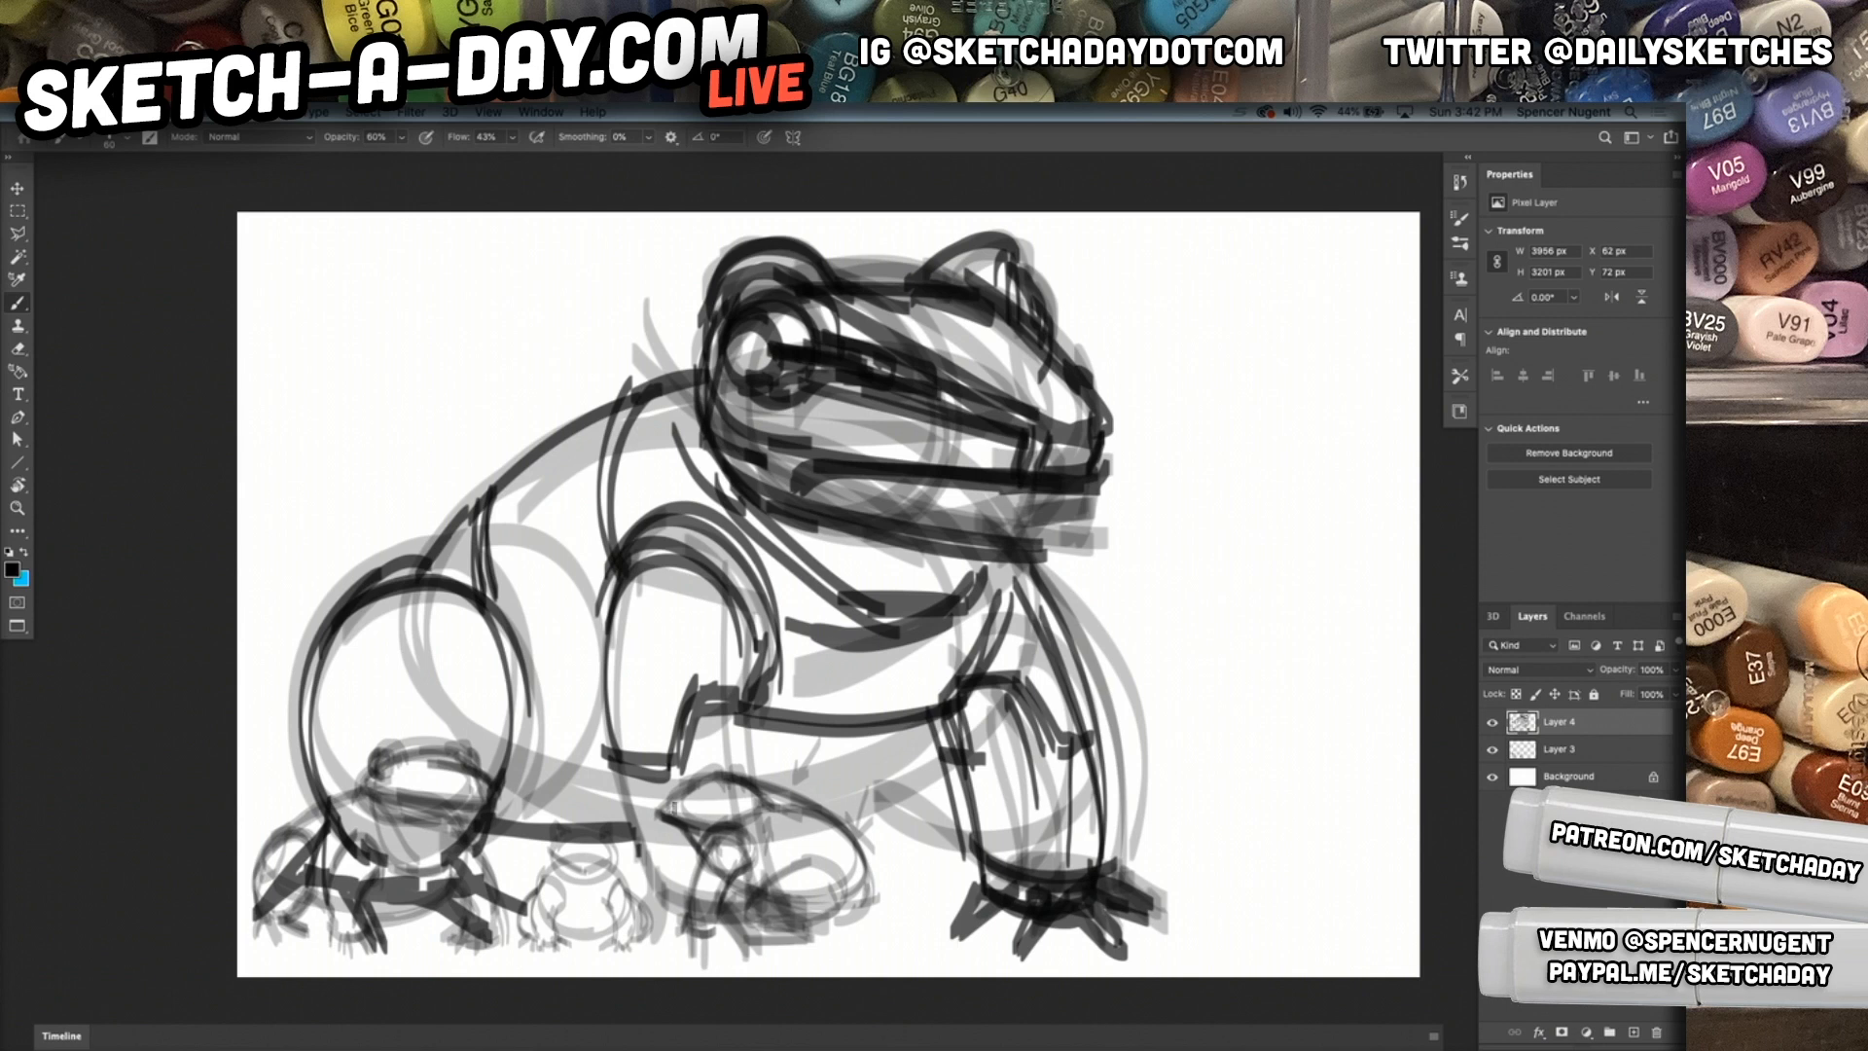
Extend the near front leg down to the ground and add a wrist band and splayed toes.
left_click_drag(747, 899, 737, 652)
left_click_drag(611, 637, 609, 909)
left_click_drag(613, 843, 619, 932)
left_click_drag(615, 749, 613, 936)
mouse_move(611, 856)
left_mouse_down()
mouse_move(618, 929)
mouse_move(754, 913)
left_mouse_up()
left_click_drag(611, 924, 744, 949)
mouse_move(749, 723)
left_mouse_down()
mouse_move(749, 928)
mouse_move(813, 948)
left_mouse_up()
mouse_move(741, 886)
left_mouse_down()
mouse_move(825, 941)
mouse_move(707, 975)
mouse_move(665, 931)
mouse_move(649, 973)
left_mouse_up()
mouse_move(669, 929)
left_mouse_down()
mouse_move(665, 973)
mouse_move(624, 921)
mouse_move(594, 971)
mouse_move(587, 946)
left_mouse_up()
left_click_drag(597, 883, 608, 554)
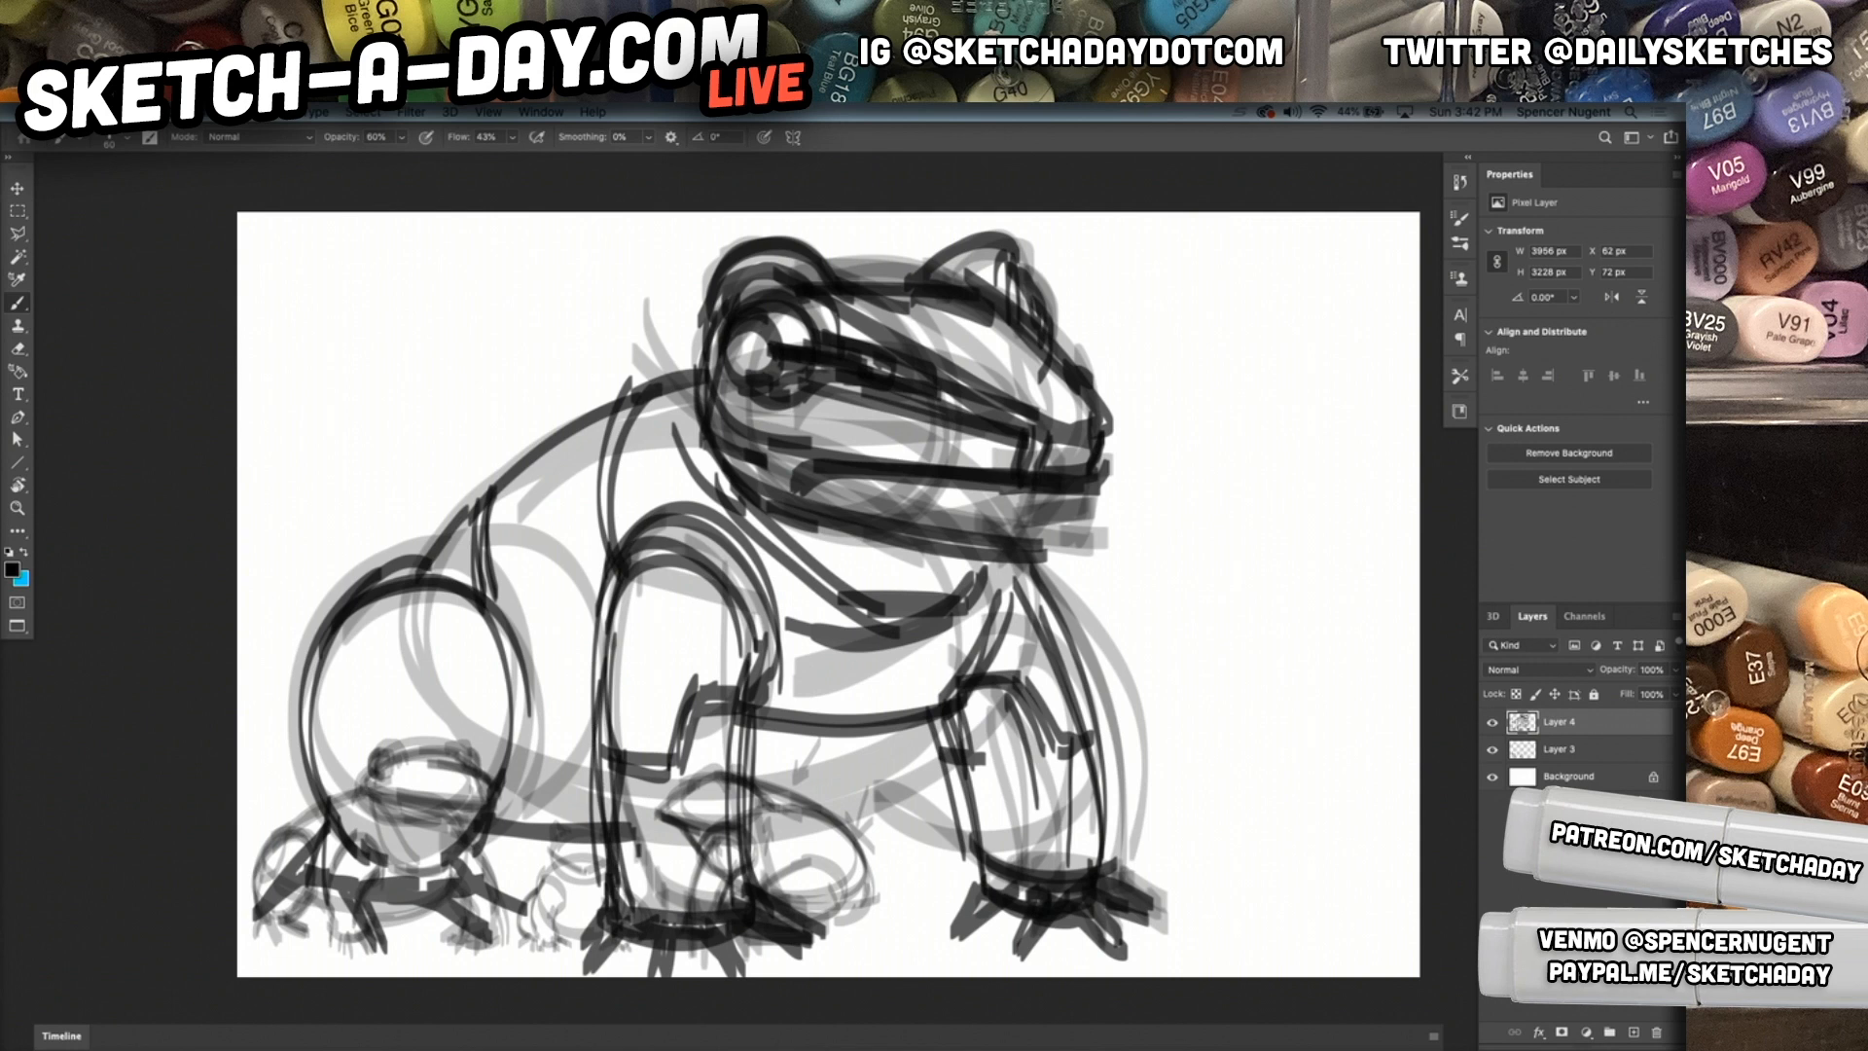
left_click_drag(593, 920, 637, 958)
Draw the belly line between the legs and add the far hind leg and foot behind the near front leg.
mouse_move(492, 827)
left_mouse_down()
mouse_move(802, 844)
mouse_move(856, 812)
left_mouse_up()
left_click_drag(860, 731, 755, 838)
left_click_drag(884, 737, 794, 844)
left_click_drag(951, 700, 854, 780)
mouse_move(952, 699)
left_mouse_down()
mouse_move(829, 814)
mouse_move(881, 899)
left_mouse_up()
left_click_drag(843, 739, 867, 891)
mouse_move(854, 755)
left_mouse_down()
mouse_move(887, 879)
mouse_move(774, 893)
left_mouse_up()
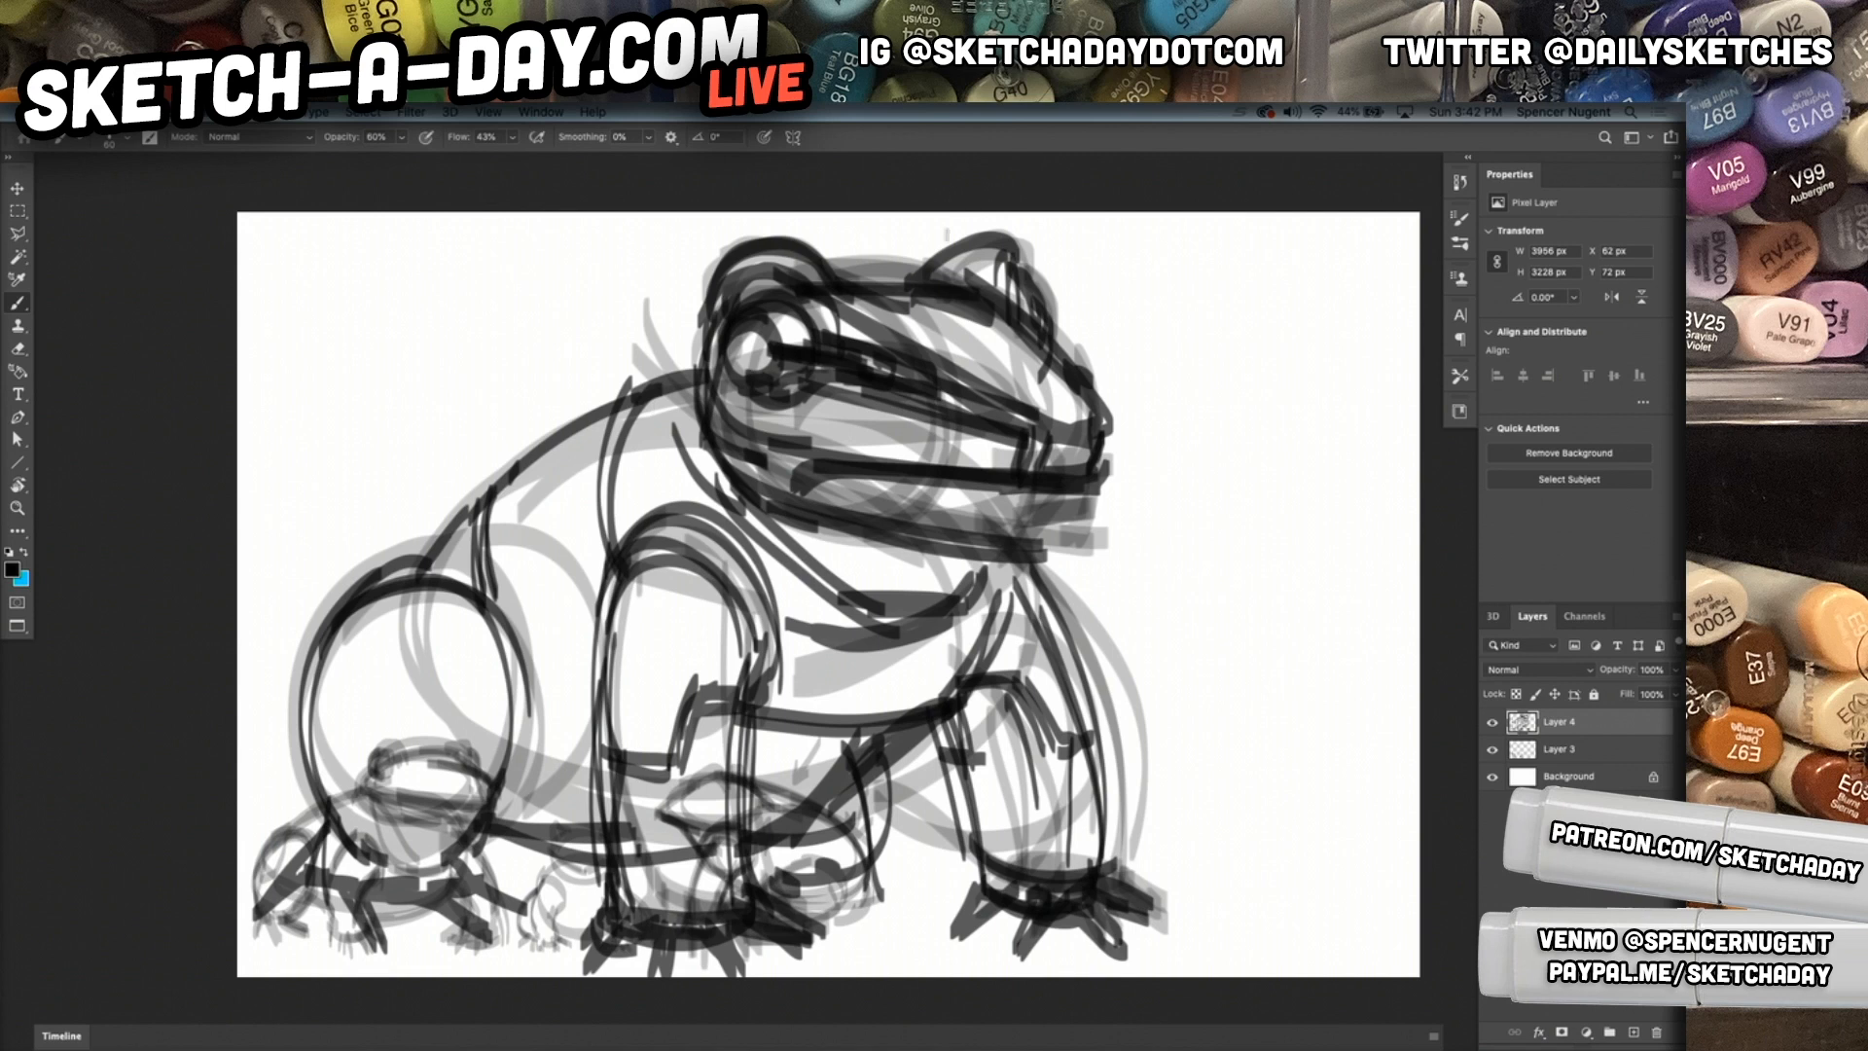
Thicken the back contour from behind the eye down to the haunch.
mouse_move(701, 331)
left_mouse_down()
mouse_move(628, 424)
mouse_move(678, 374)
left_mouse_up()
left_click_drag(666, 387, 614, 546)
mouse_move(683, 360)
left_mouse_down()
mouse_move(609, 475)
mouse_move(603, 459)
mouse_move(454, 559)
left_mouse_up()
mouse_move(661, 340)
left_mouse_down()
mouse_move(552, 423)
mouse_move(482, 592)
left_mouse_up()
left_click_drag(483, 514, 479, 572)
left_click_drag(509, 466, 465, 603)
mouse_move(525, 448)
left_mouse_down()
mouse_move(462, 581)
mouse_move(406, 613)
left_mouse_up()
left_click_drag(448, 533, 435, 567)
Reinforce the near hind leg's outline and draw a boxy lower-leg shape inside it, with touches on the far legs.
mouse_move(522, 713)
left_mouse_down()
mouse_move(520, 777)
mouse_move(486, 856)
left_mouse_up()
mouse_move(482, 858)
left_mouse_down()
mouse_move(522, 671)
mouse_move(326, 814)
mouse_move(340, 832)
left_mouse_up()
mouse_move(321, 631)
left_mouse_down()
mouse_move(344, 824)
mouse_move(358, 693)
left_mouse_up()
mouse_move(358, 692)
left_mouse_down()
mouse_move(348, 815)
mouse_move(354, 681)
left_mouse_up()
mouse_move(354, 681)
left_mouse_down()
mouse_move(489, 691)
mouse_move(476, 796)
left_mouse_up()
left_click_drag(485, 692, 480, 811)
mouse_move(486, 746)
left_mouse_down()
mouse_move(366, 692)
mouse_move(364, 827)
left_mouse_up()
left_click_drag(358, 704, 343, 825)
left_click_drag(331, 604, 313, 815)
left_click_drag(1066, 705, 1069, 767)
mouse_move(899, 741)
left_mouse_down()
mouse_move(823, 834)
mouse_move(866, 813)
left_mouse_up()
Wrap a heavy rounded shoulder contour around the top of the near front leg.
left_click_drag(589, 712, 754, 550)
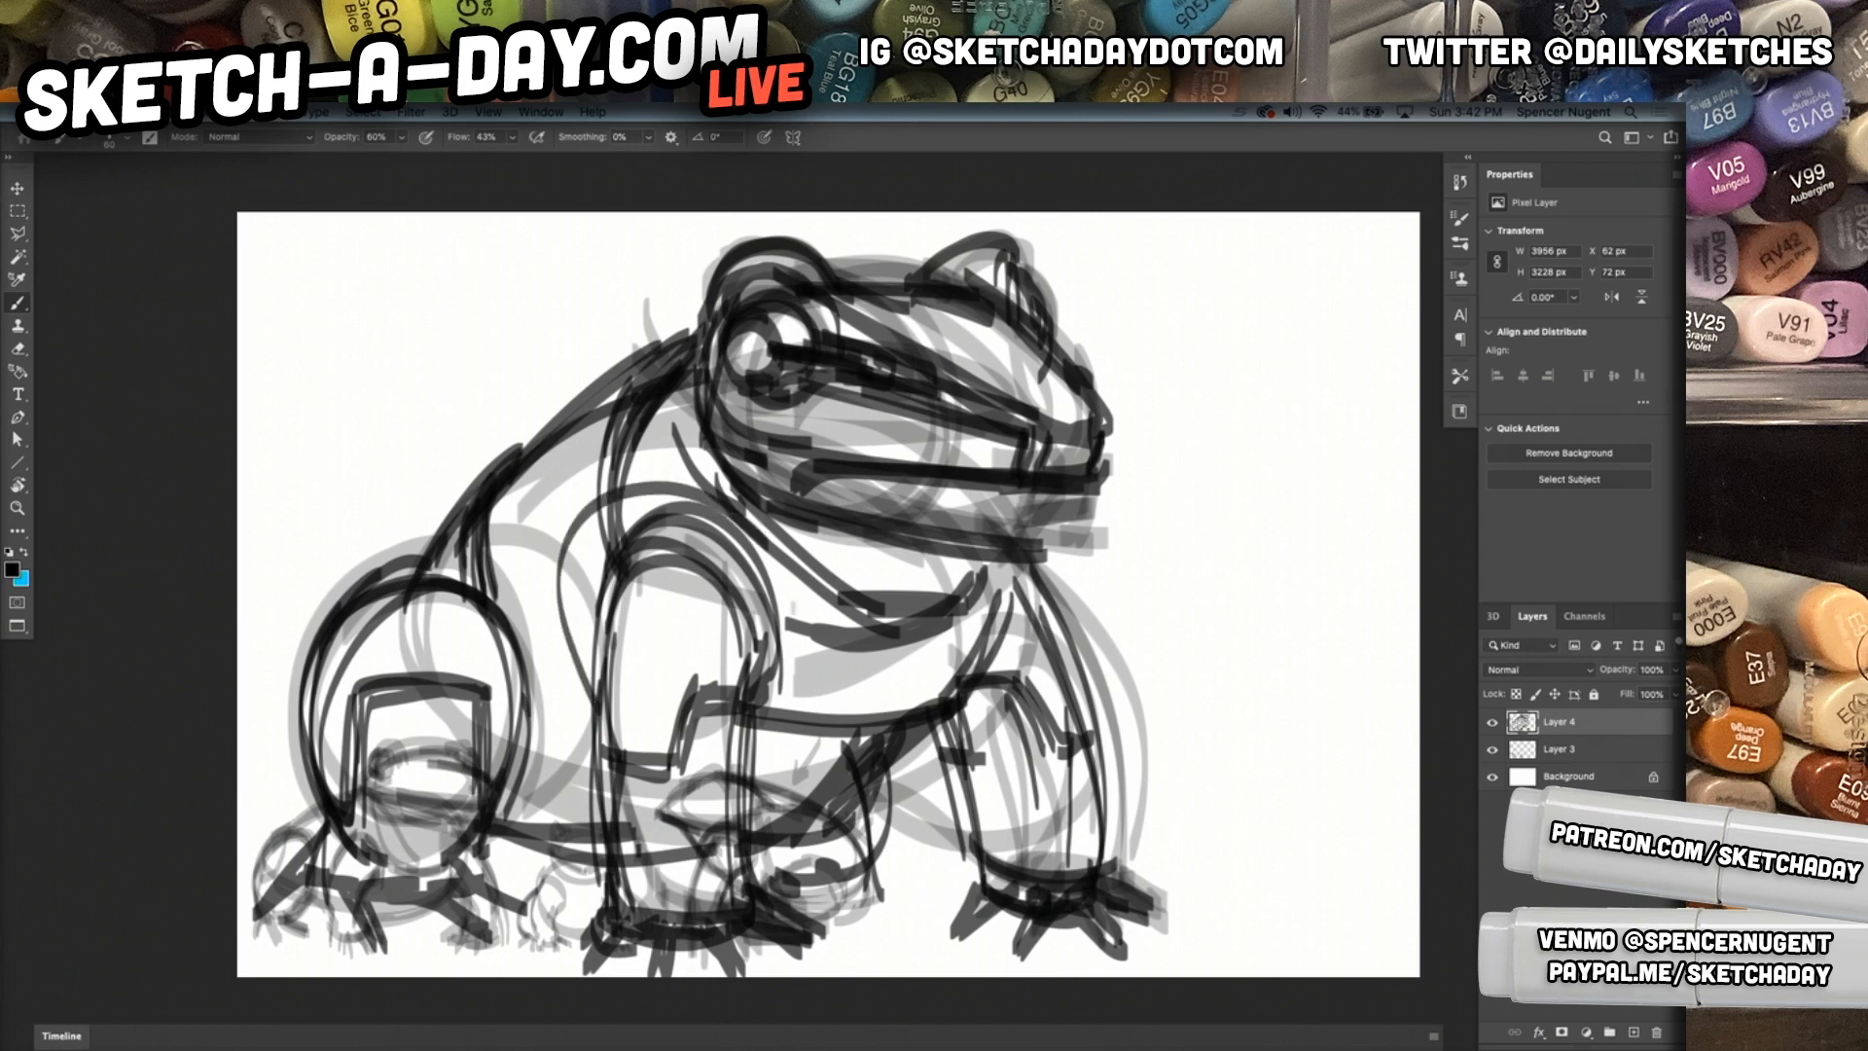
left_click_drag(603, 710, 744, 545)
mouse_move(550, 681)
left_mouse_down()
mouse_move(701, 487)
mouse_move(772, 617)
left_mouse_up()
Darken the throat, chin and belly lines, and add an angled stroke at the snout tip.
mouse_move(726, 510)
left_mouse_down()
mouse_move(784, 617)
mouse_move(989, 651)
left_mouse_up()
mouse_move(759, 638)
left_mouse_down()
mouse_move(1077, 576)
mouse_move(963, 626)
left_mouse_up()
mouse_move(1058, 542)
left_mouse_down()
mouse_move(932, 657)
mouse_move(560, 546)
mouse_move(603, 706)
left_mouse_up()
mouse_move(595, 698)
left_mouse_down()
mouse_move(637, 481)
mouse_move(583, 681)
mouse_move(598, 730)
left_mouse_up()
left_click_drag(710, 754, 939, 722)
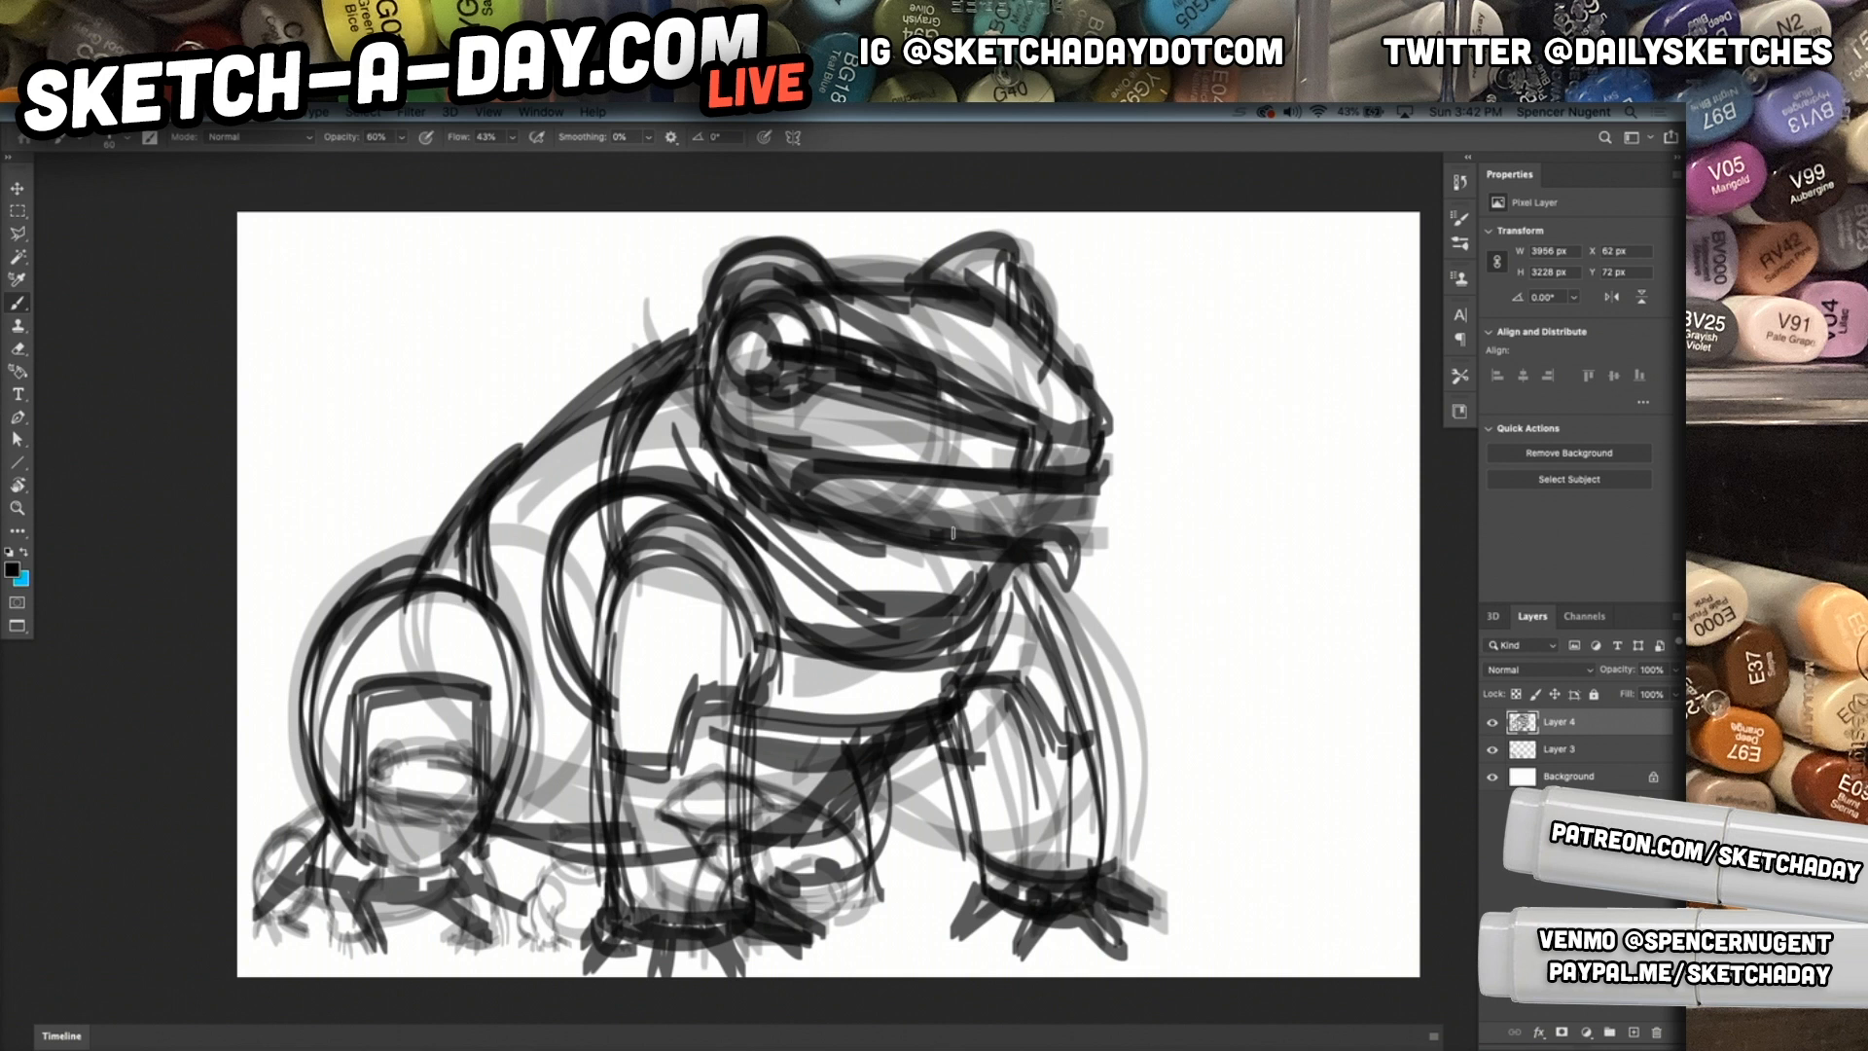
left_click_drag(1033, 459, 1136, 394)
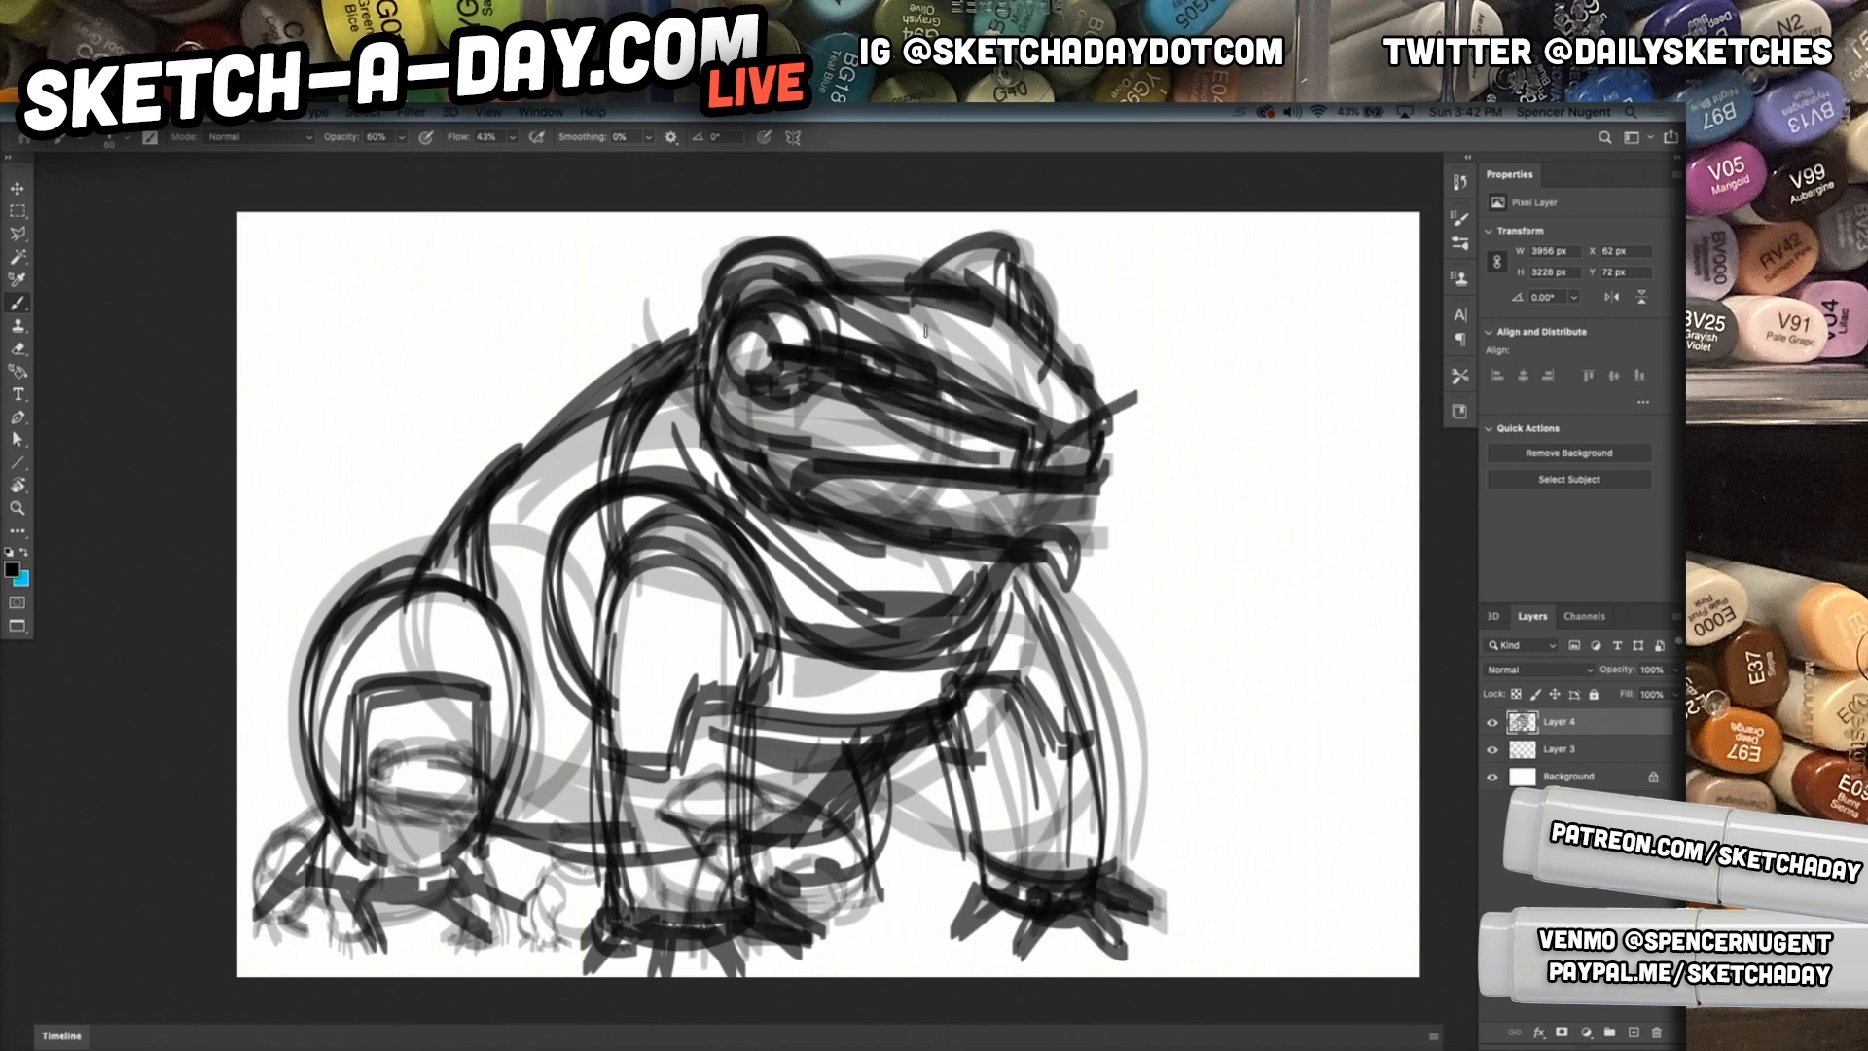
Draw a higher, angular hump contour above the back, running from the haunch to the top of the head.
left_click_drag(491, 473, 700, 305)
mouse_move(675, 323)
left_mouse_down()
mouse_move(432, 543)
mouse_move(487, 483)
left_mouse_up()
left_click_drag(389, 585, 453, 391)
mouse_move(429, 494)
left_mouse_down()
mouse_move(434, 447)
mouse_move(649, 257)
left_mouse_up()
mouse_move(440, 431)
left_mouse_down()
mouse_move(645, 270)
mouse_move(705, 275)
mouse_move(648, 266)
left_mouse_up()
mouse_move(647, 266)
left_mouse_down()
mouse_move(641, 344)
mouse_move(399, 550)
left_mouse_up()
mouse_move(430, 414)
left_mouse_down()
mouse_move(400, 550)
mouse_move(465, 391)
mouse_move(653, 273)
mouse_move(765, 254)
mouse_move(914, 266)
left_mouse_up()
left_click_drag(913, 266, 941, 322)
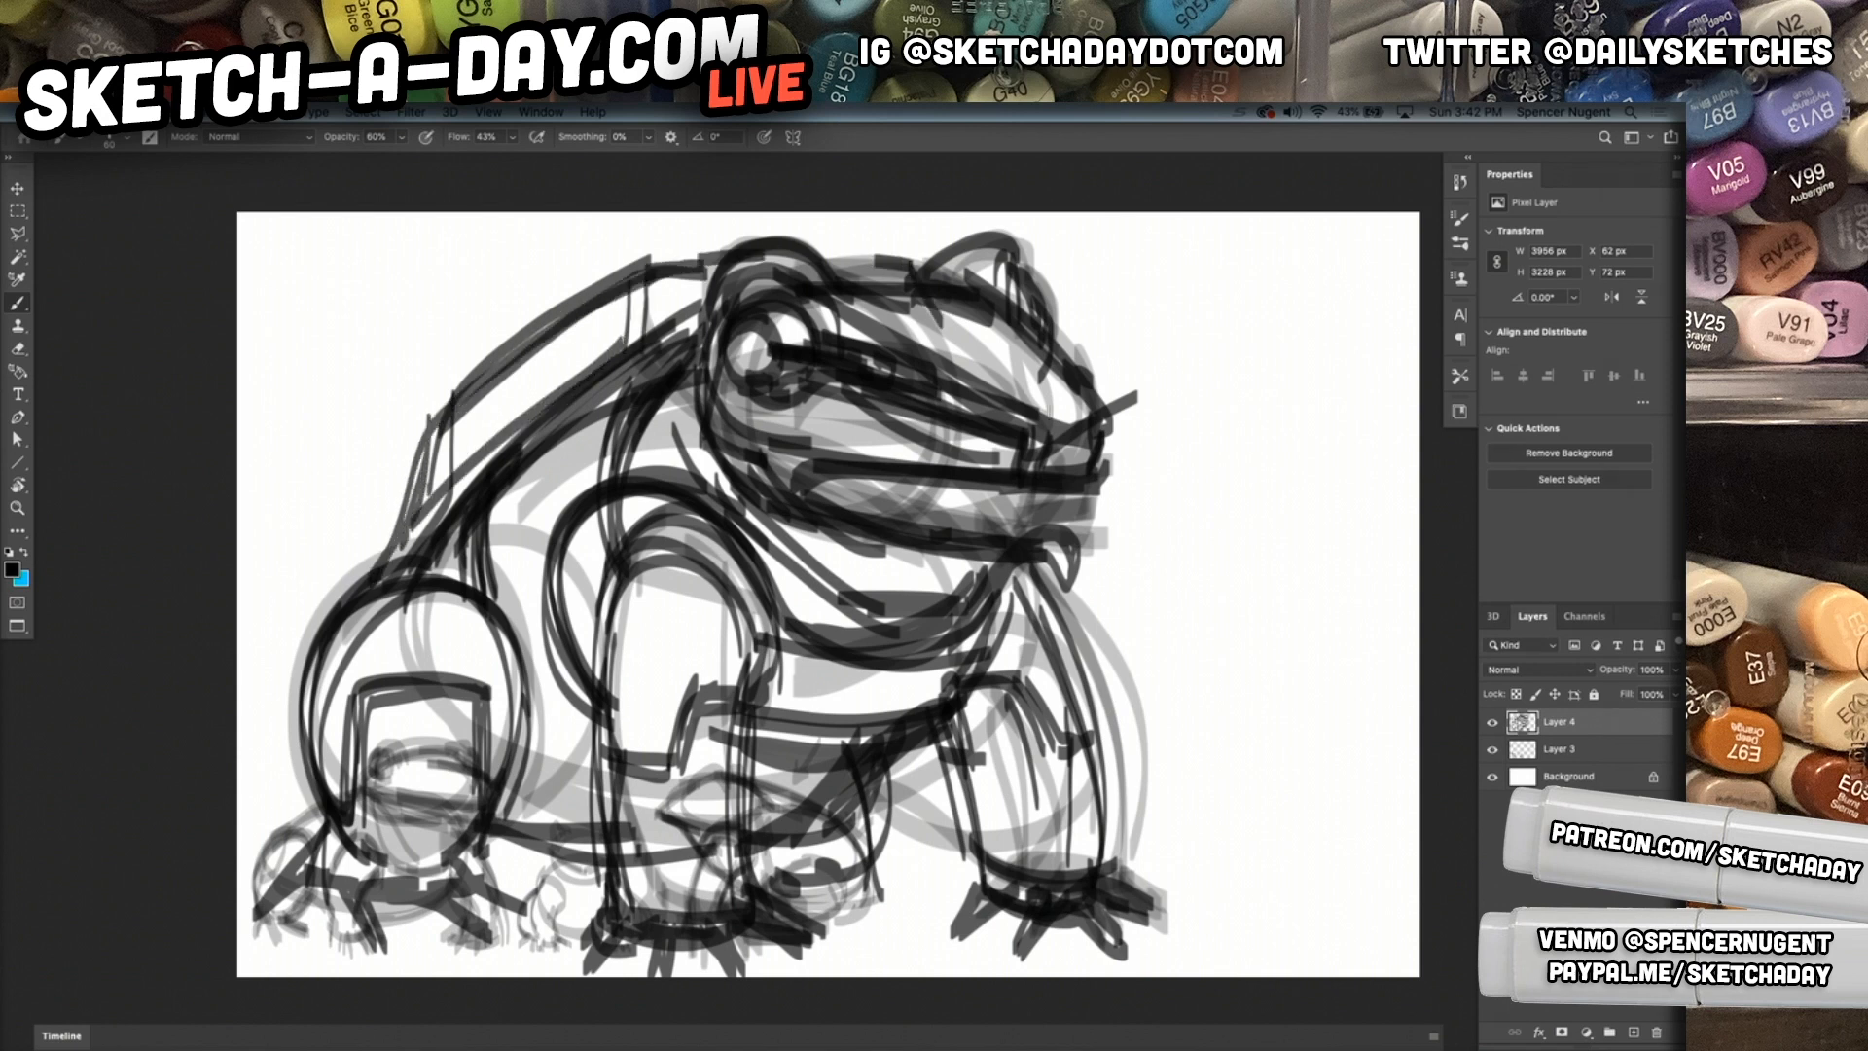
Hide the small frog studies on Layer 3, then scale the large frog sketch to about 93%, recenter it and flip it horizontally.
left_click(1590, 743)
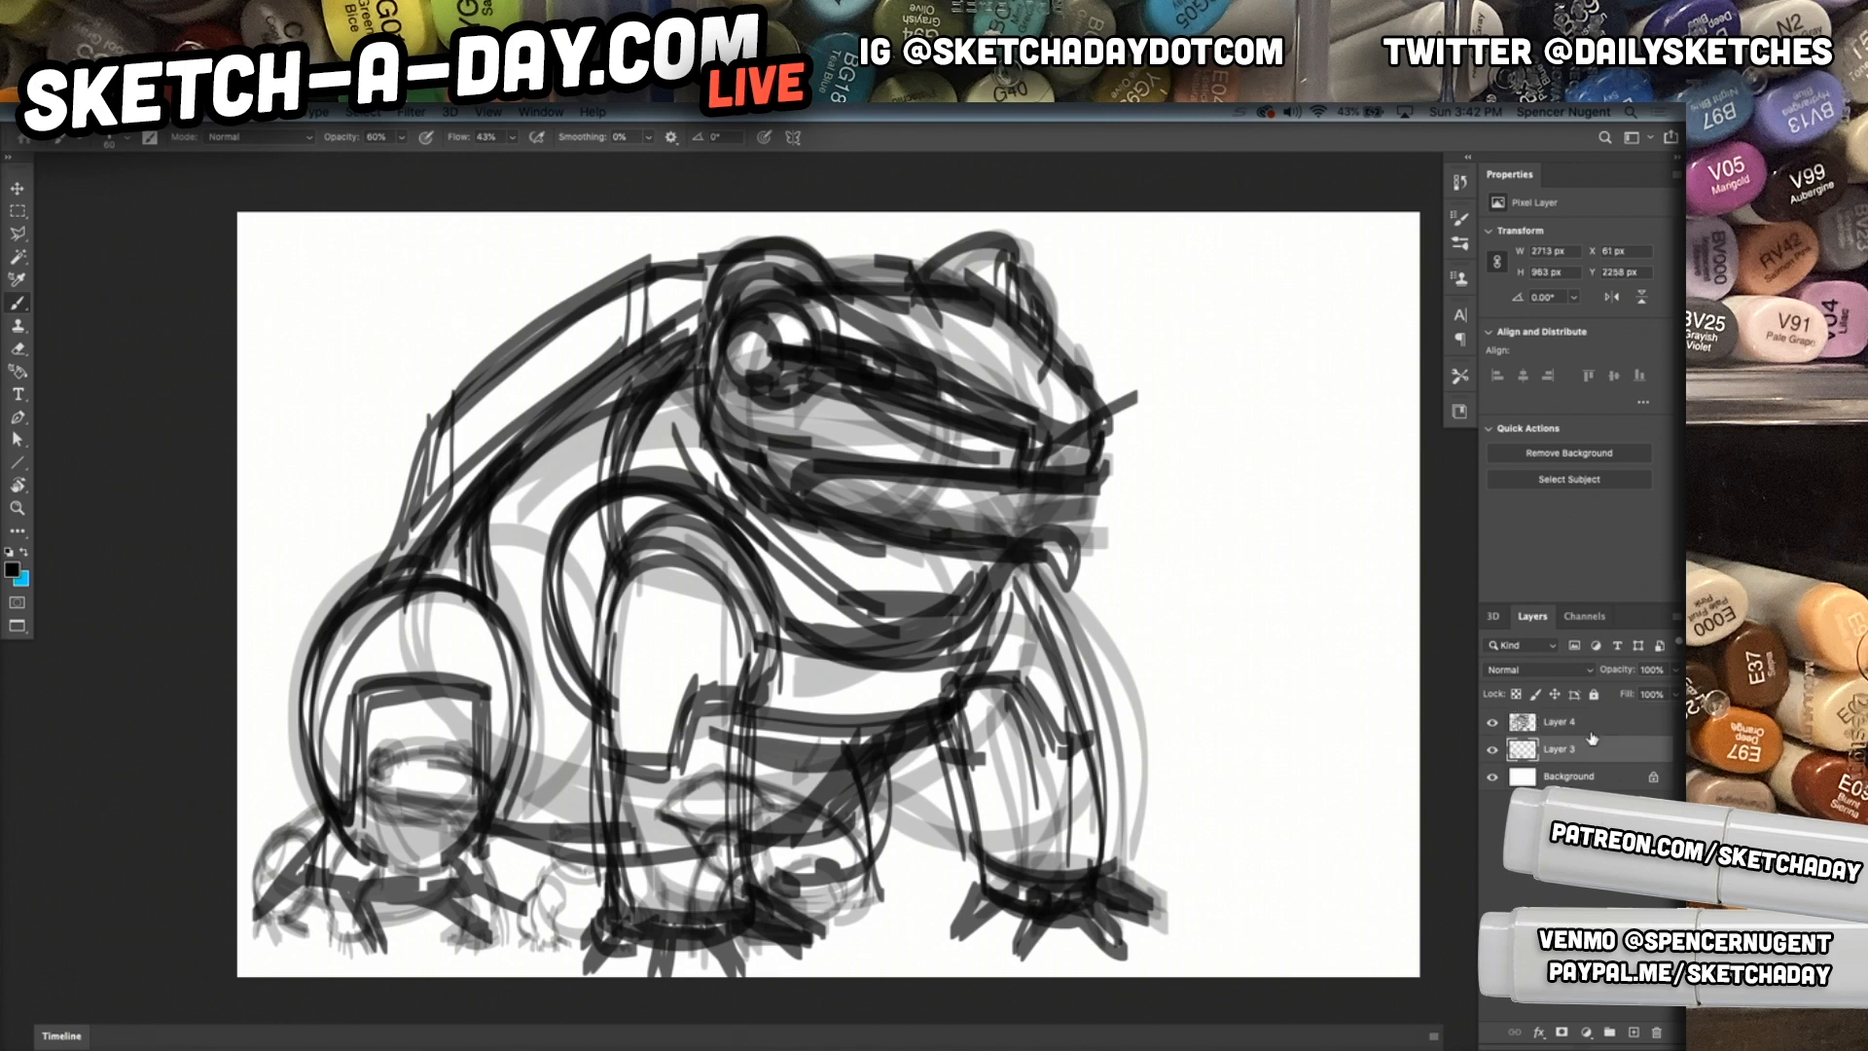
left_click(1492, 750)
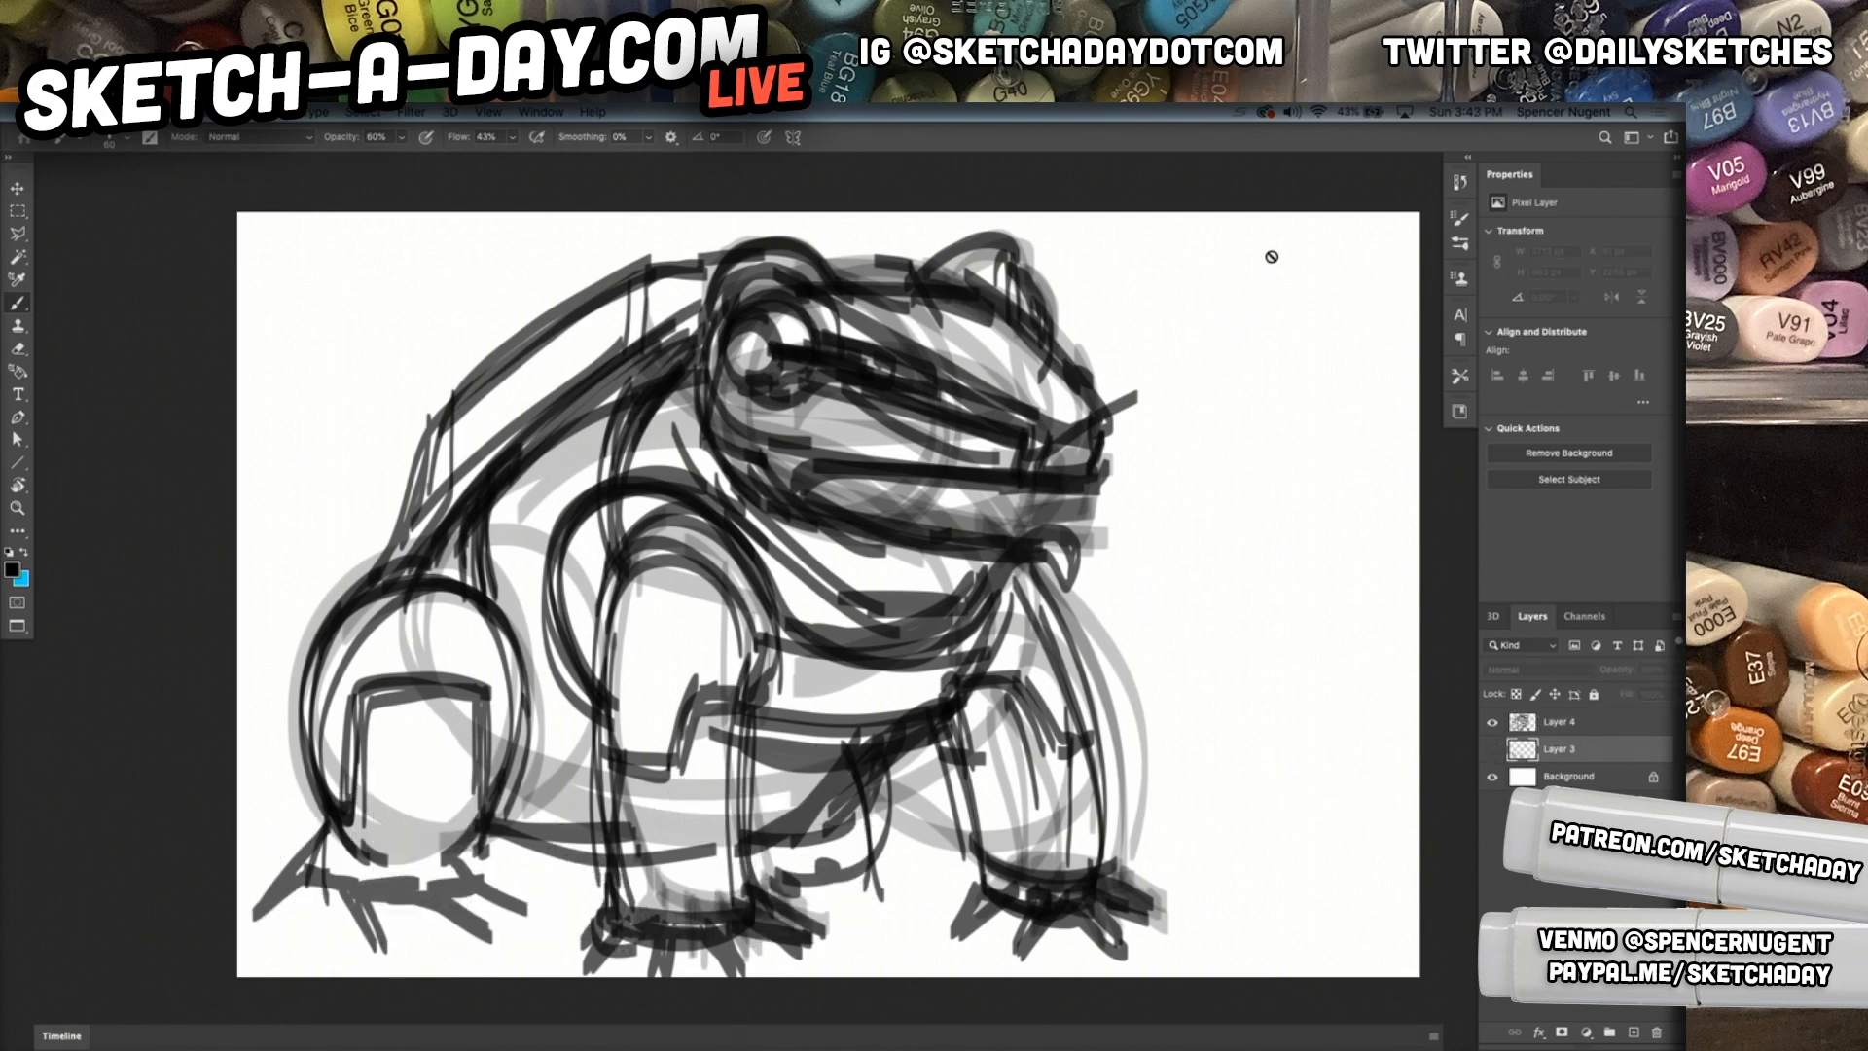
left_click(1588, 726)
key("super+t")
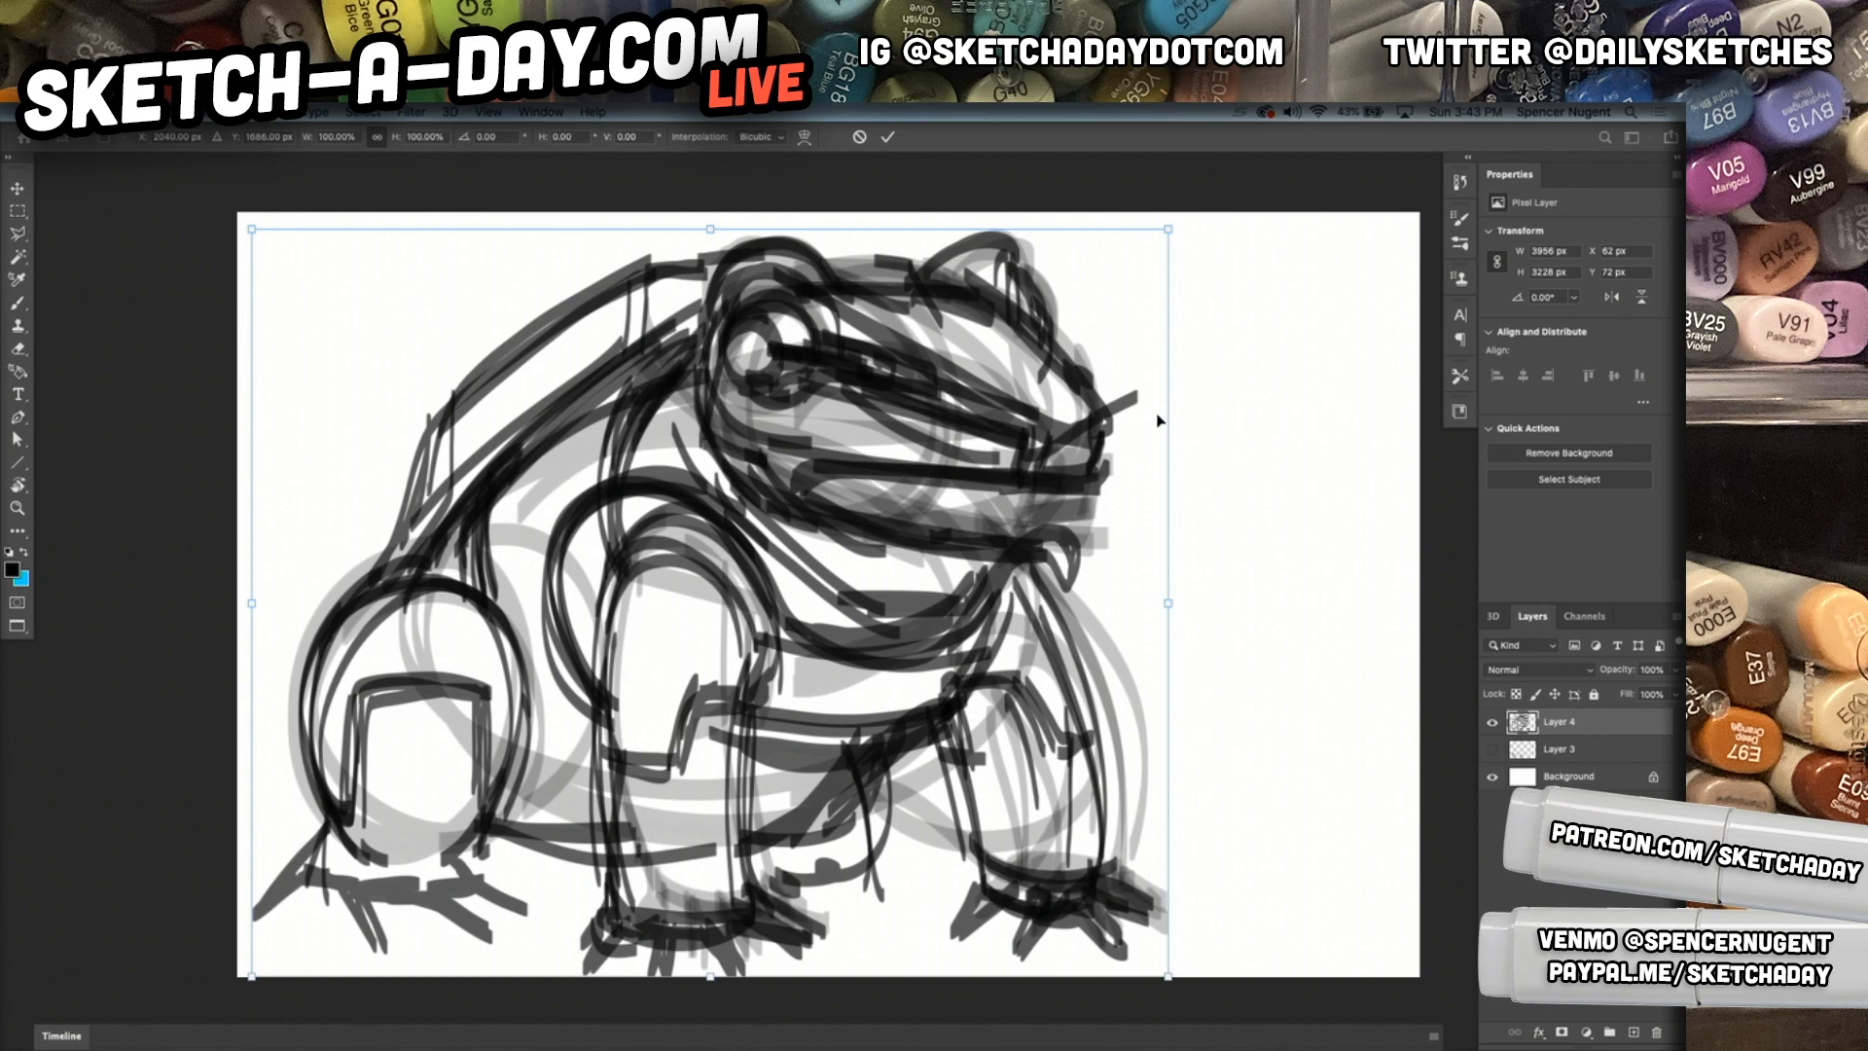
left_click_drag(1168, 234, 1109, 278)
left_click_drag(1003, 852, 1261, 795)
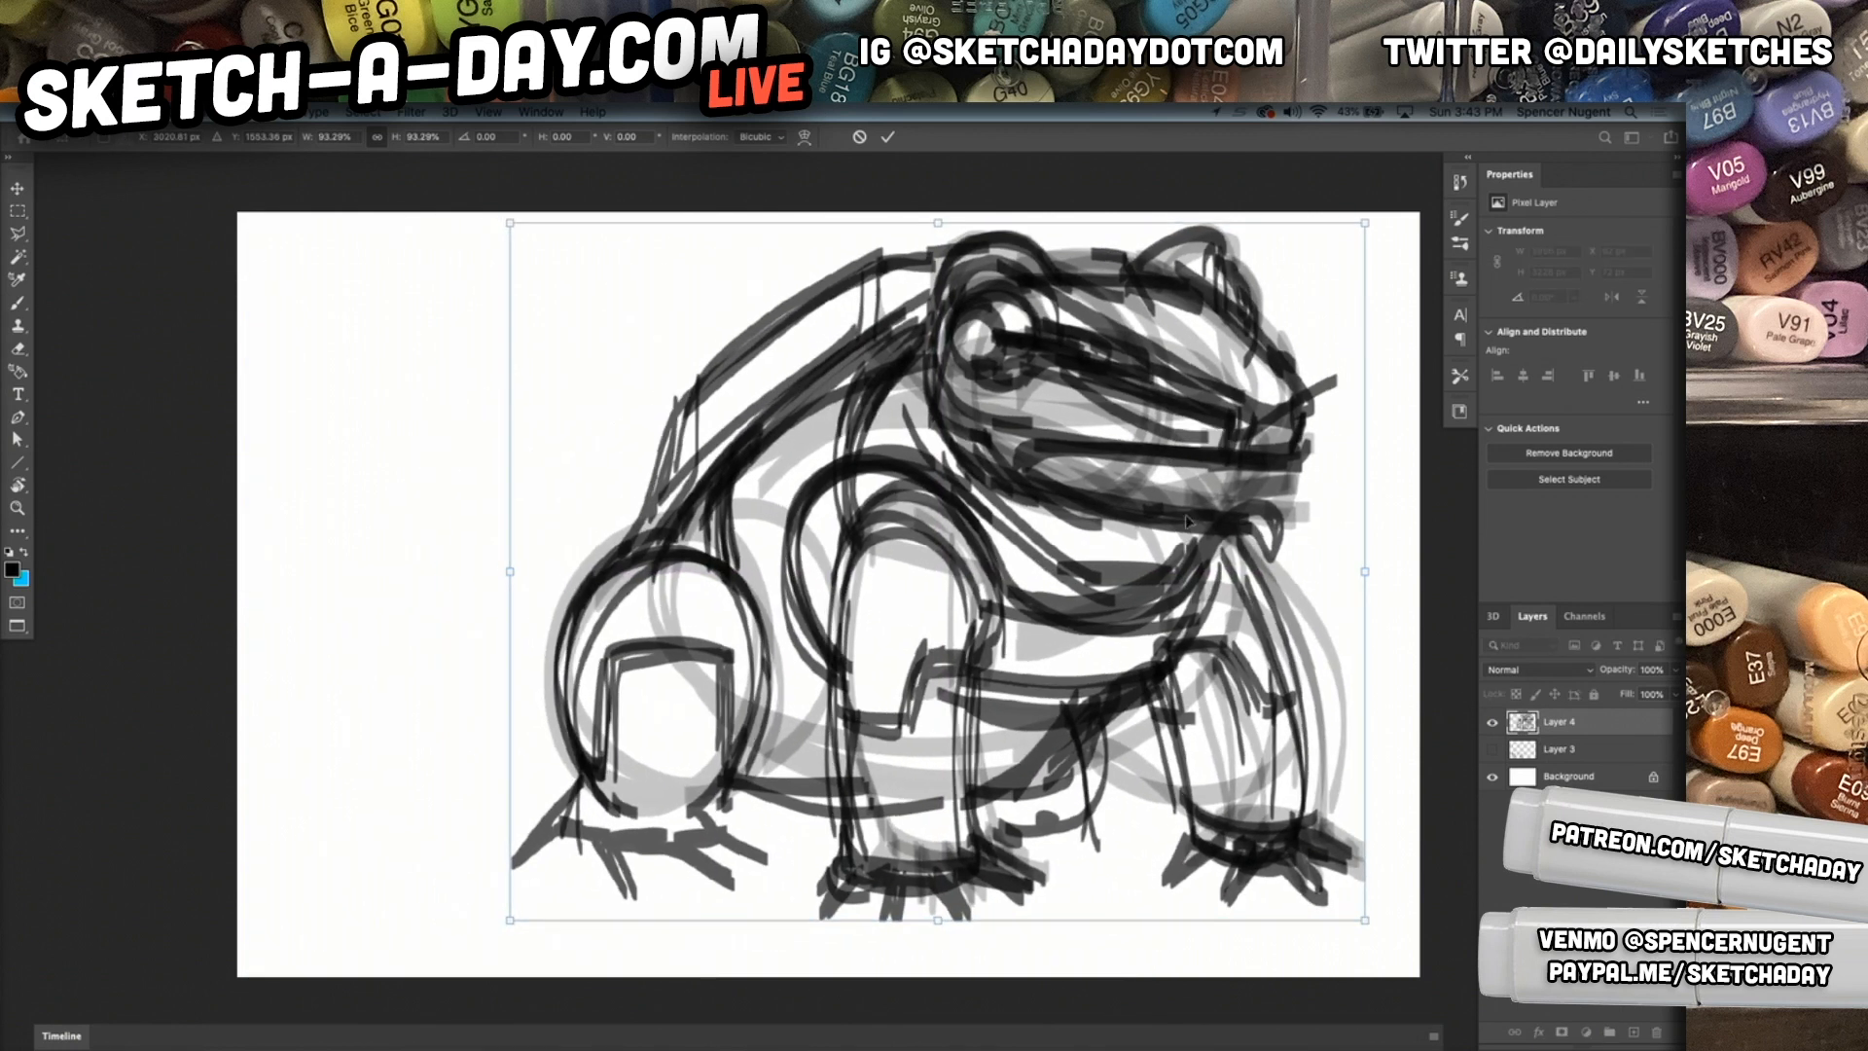
right_click(1260, 795)
left_click(1304, 1021)
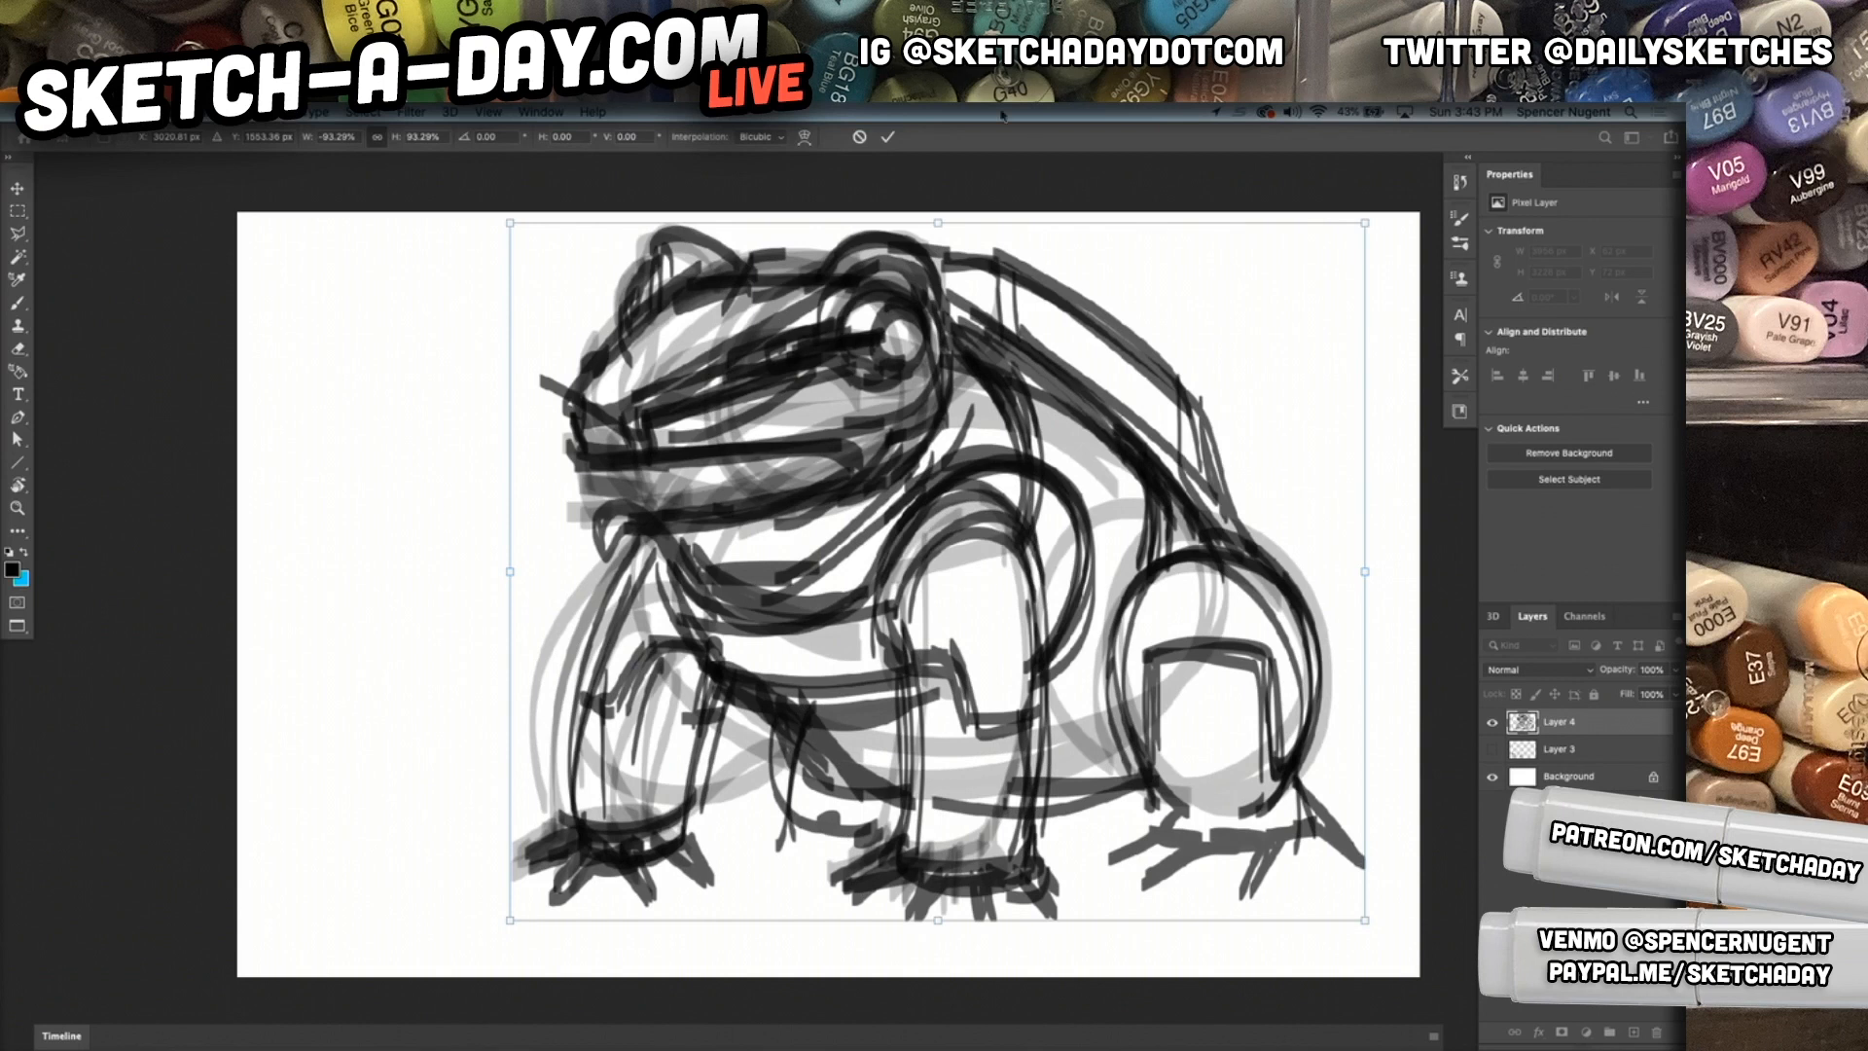
Warp the flipped frog sketch, spreading the hindquarters outward and bowing its lower edge downward to exaggerate the perspective.
left_click(807, 137)
left_click_drag(1304, 843, 1331, 901)
left_click_drag(584, 813, 605, 801)
left_click_drag(700, 259, 691, 286)
left_click_drag(1023, 311, 1024, 268)
left_click_drag(1250, 514, 1278, 506)
left_click_drag(588, 519, 584, 386)
left_click_drag(643, 692, 635, 687)
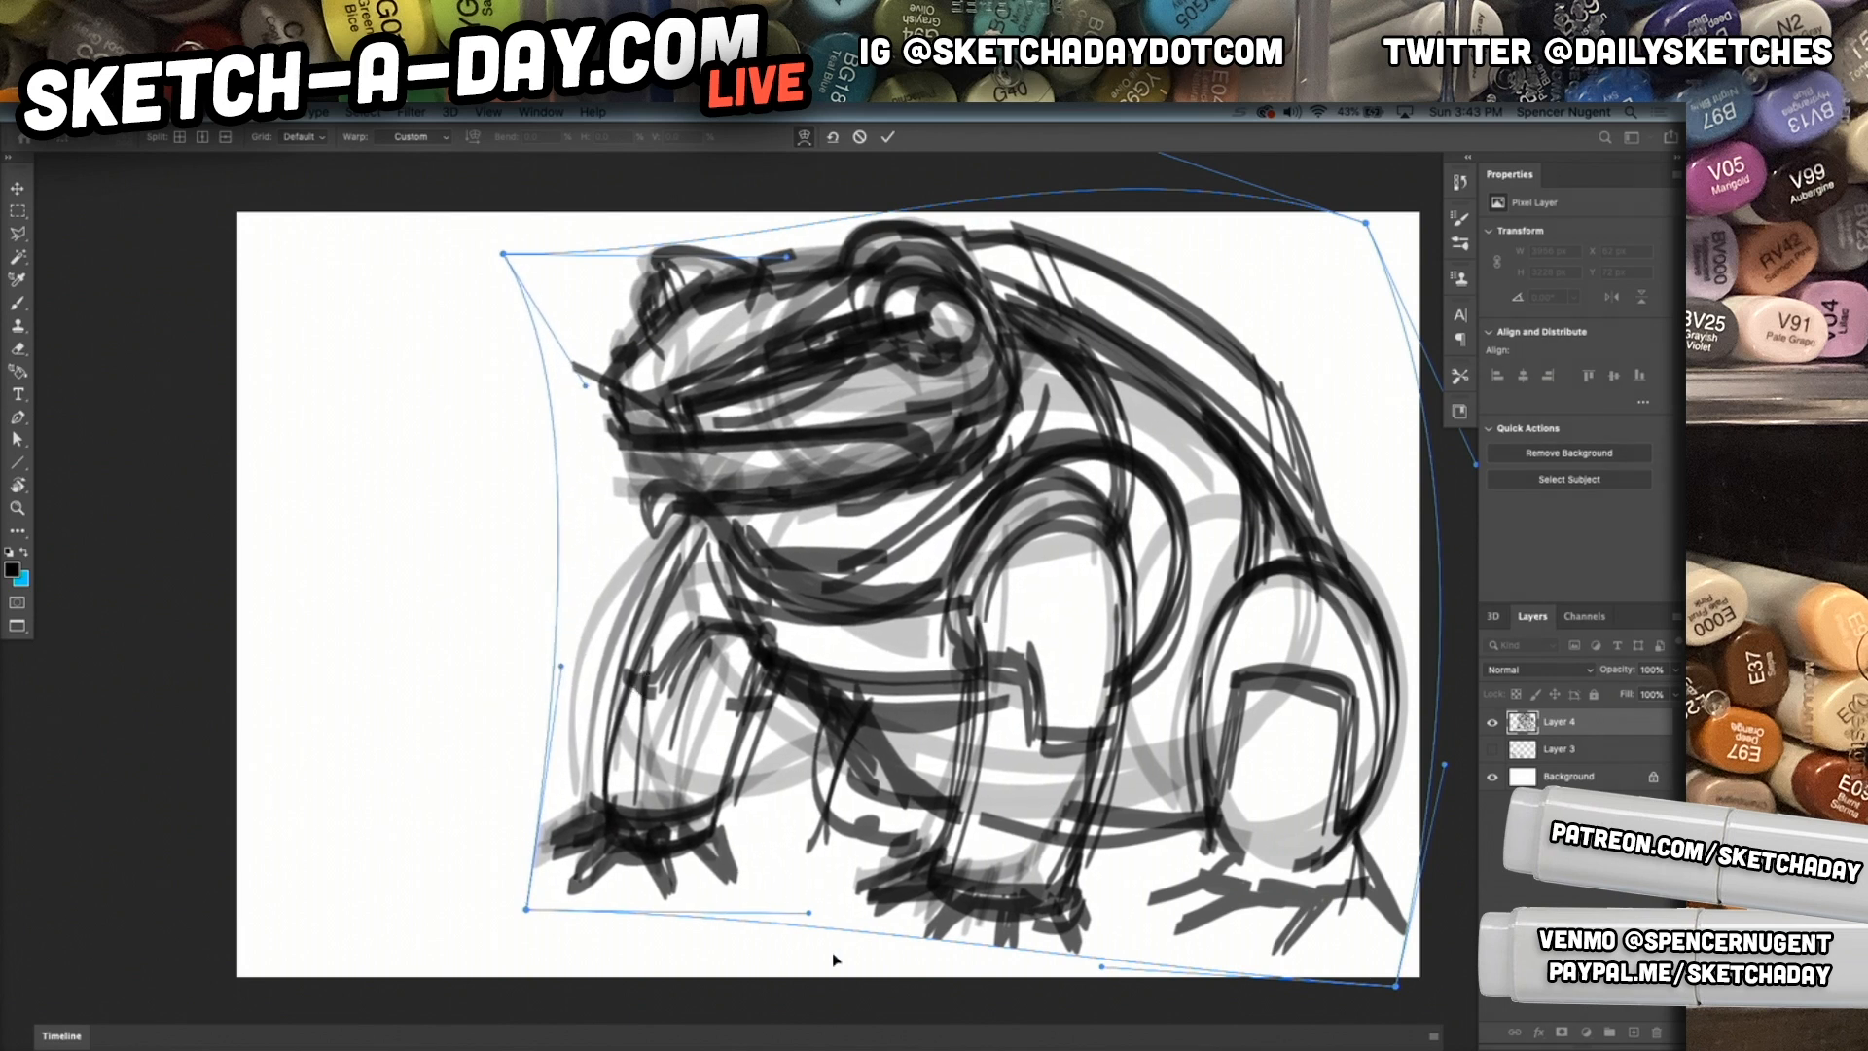
left_click_drag(1080, 963, 1026, 920)
left_click_drag(967, 534, 1207, 619)
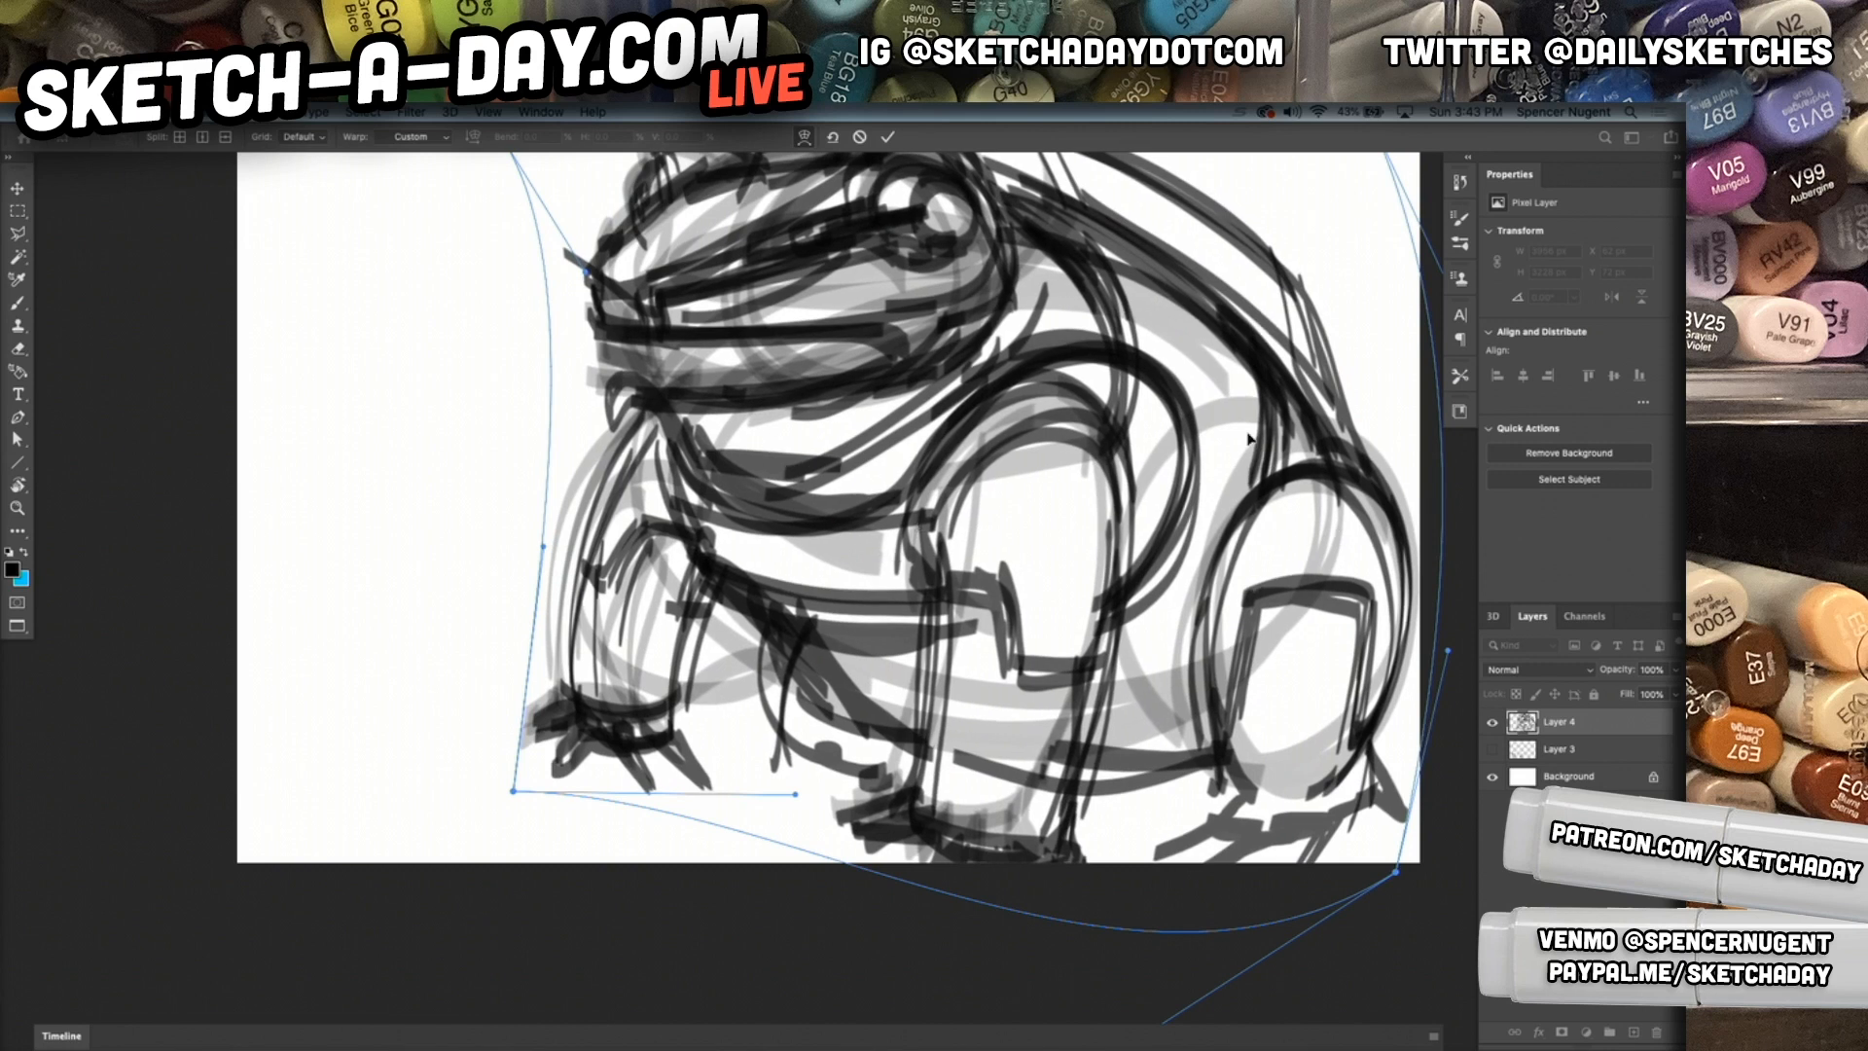
Scale the warped frog down to about 78% and apply the transform.
left_click(804, 137)
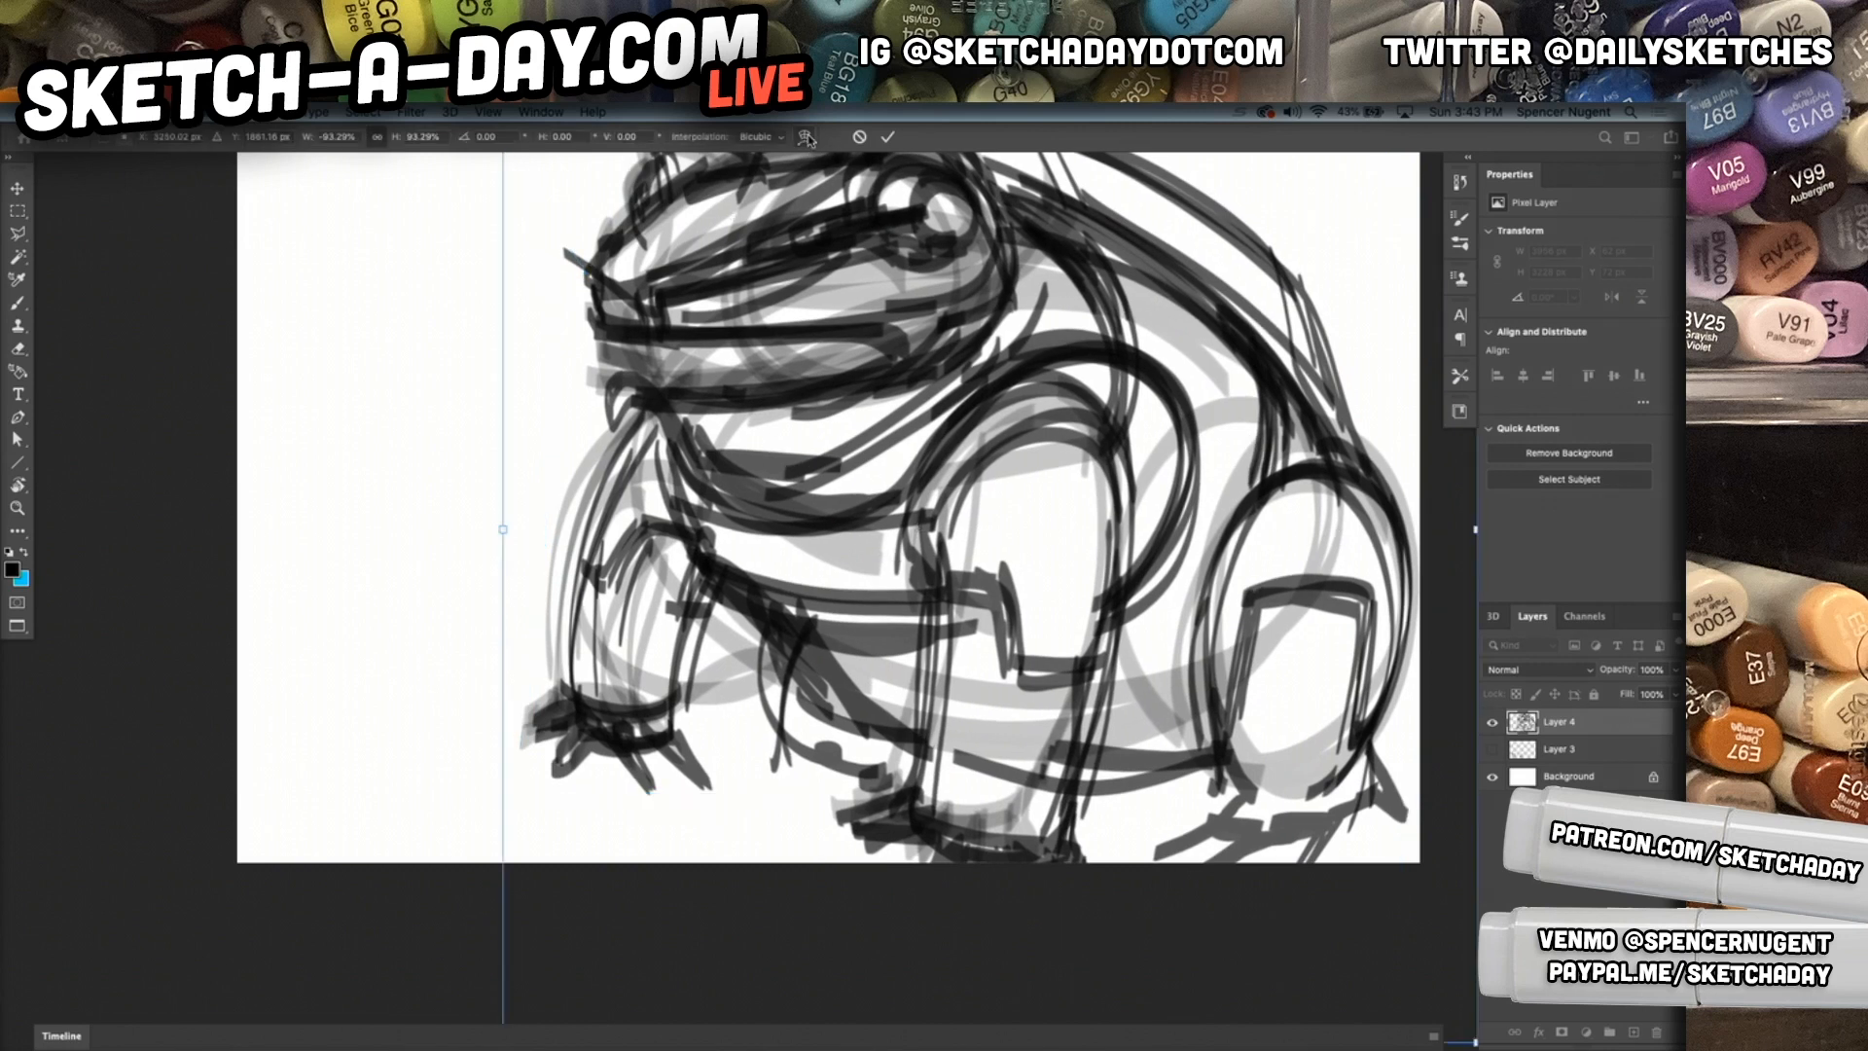
left_click_drag(505, 530, 567, 522)
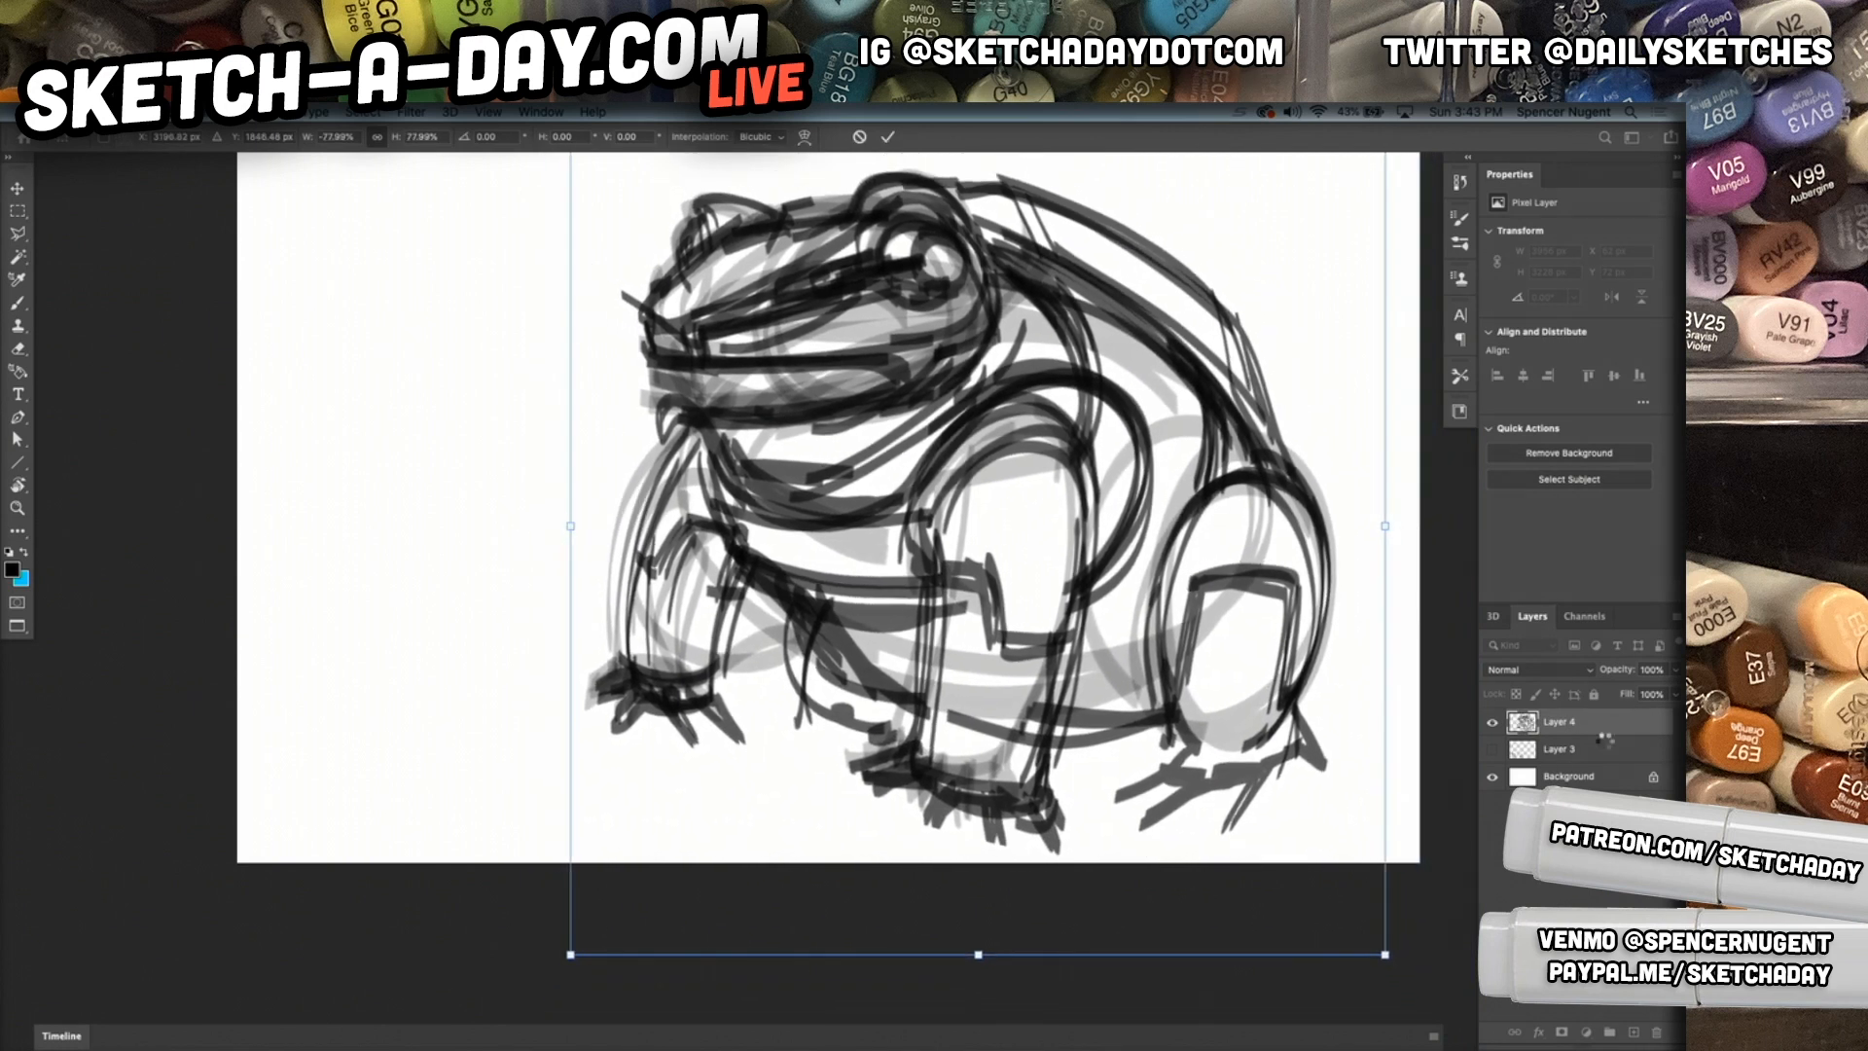
key("Return")
key("b")
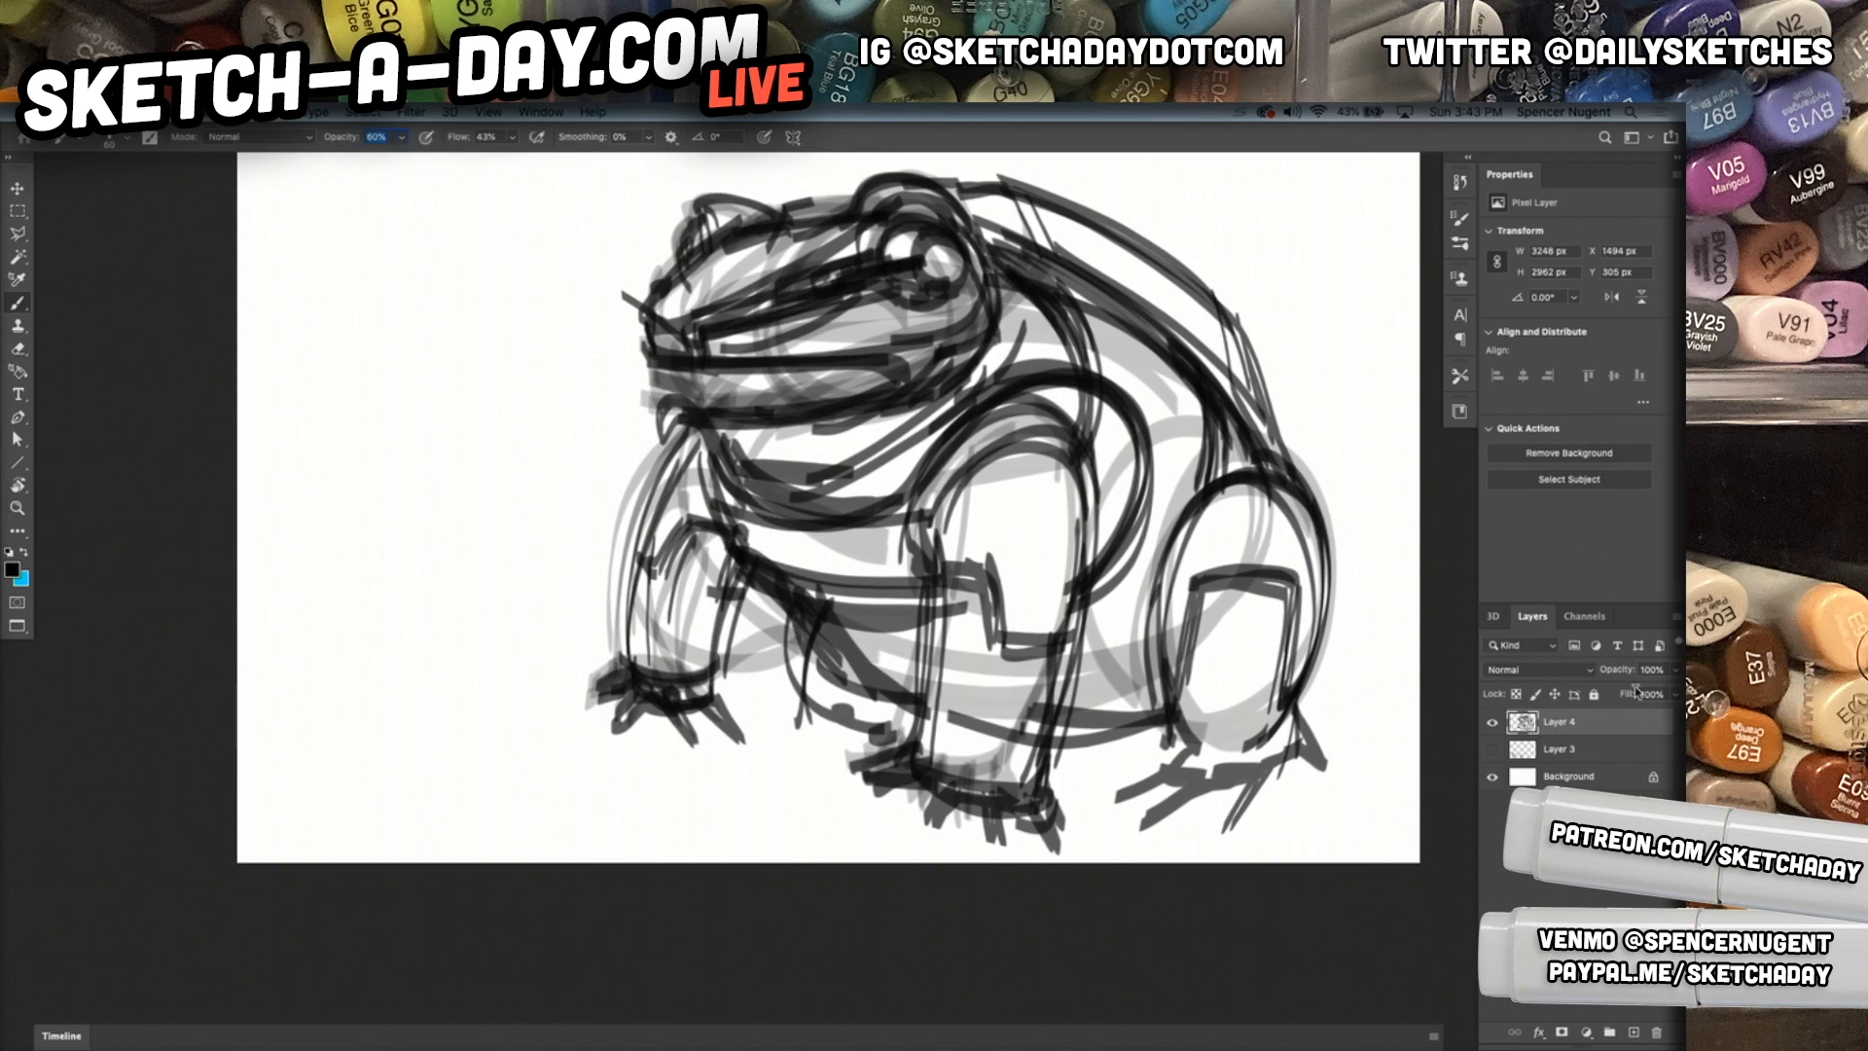
Fade the Layer 4 frog sketch to 17% opacity and add a new layer above it.
type("1")
type("22")
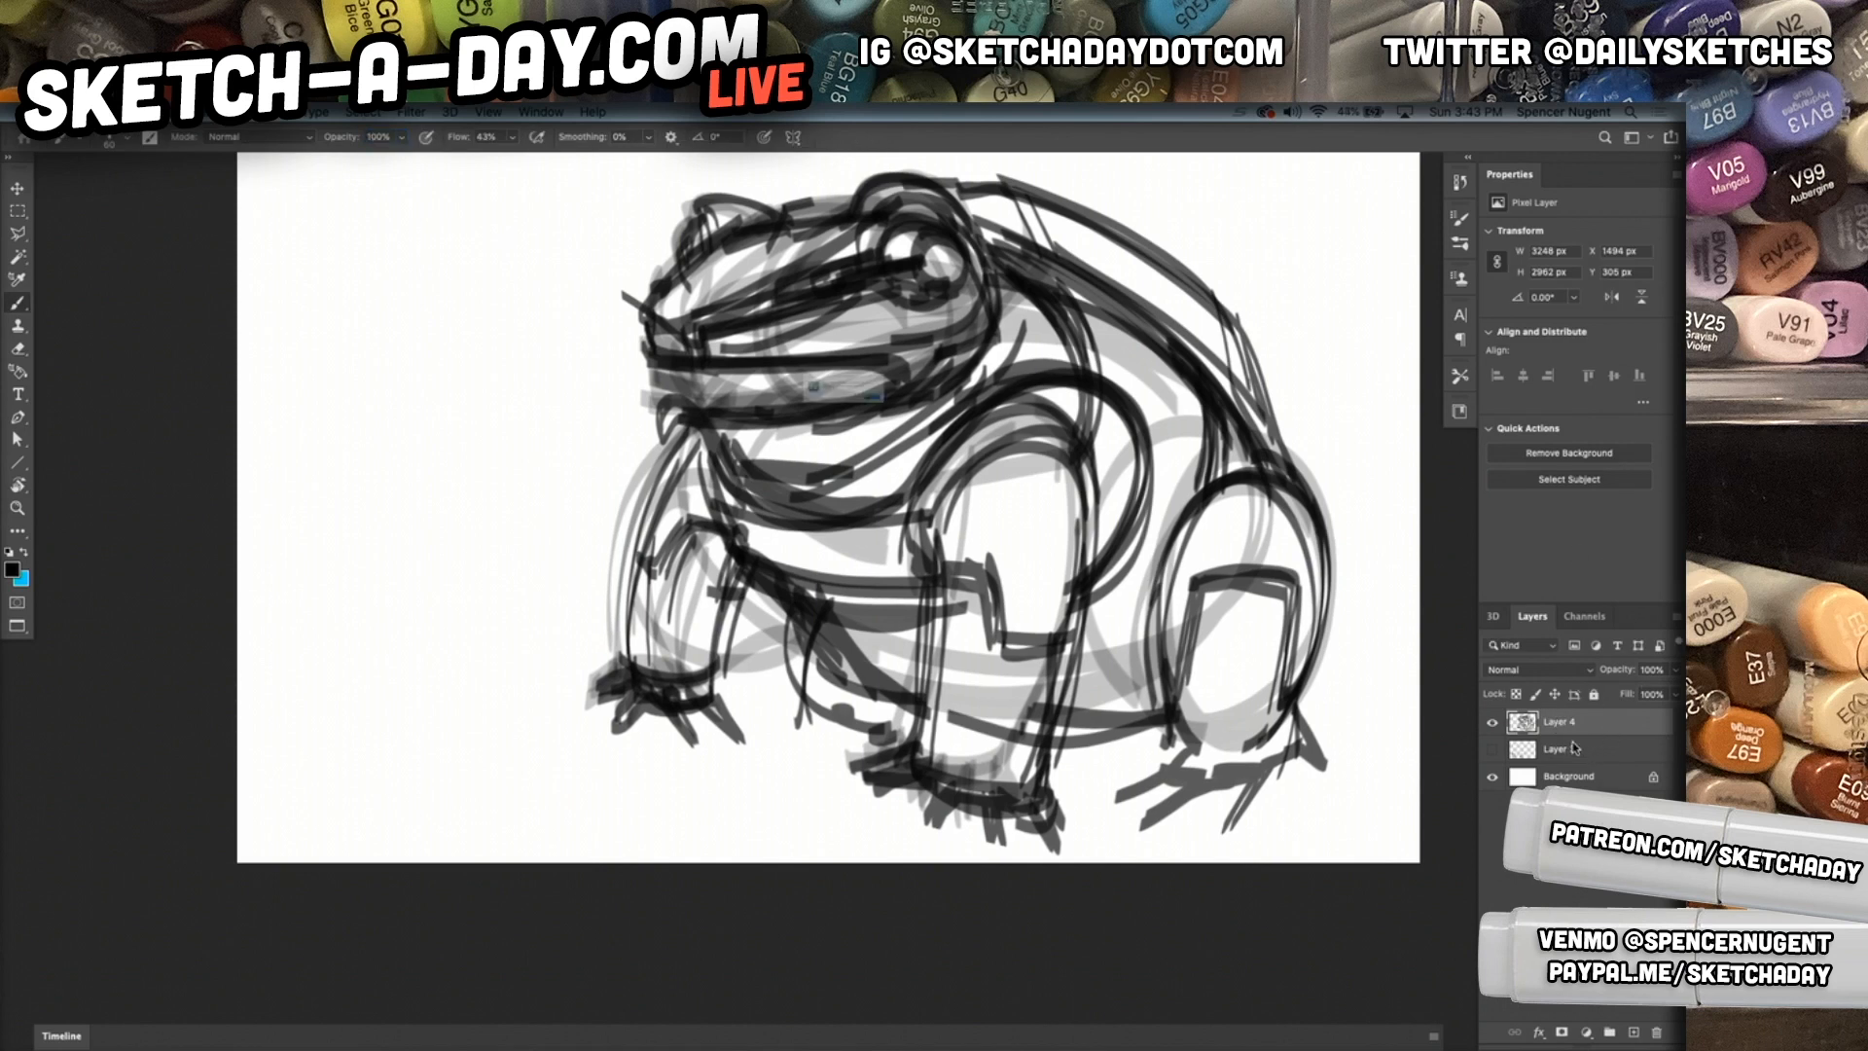
key("Return")
left_click(975, 431)
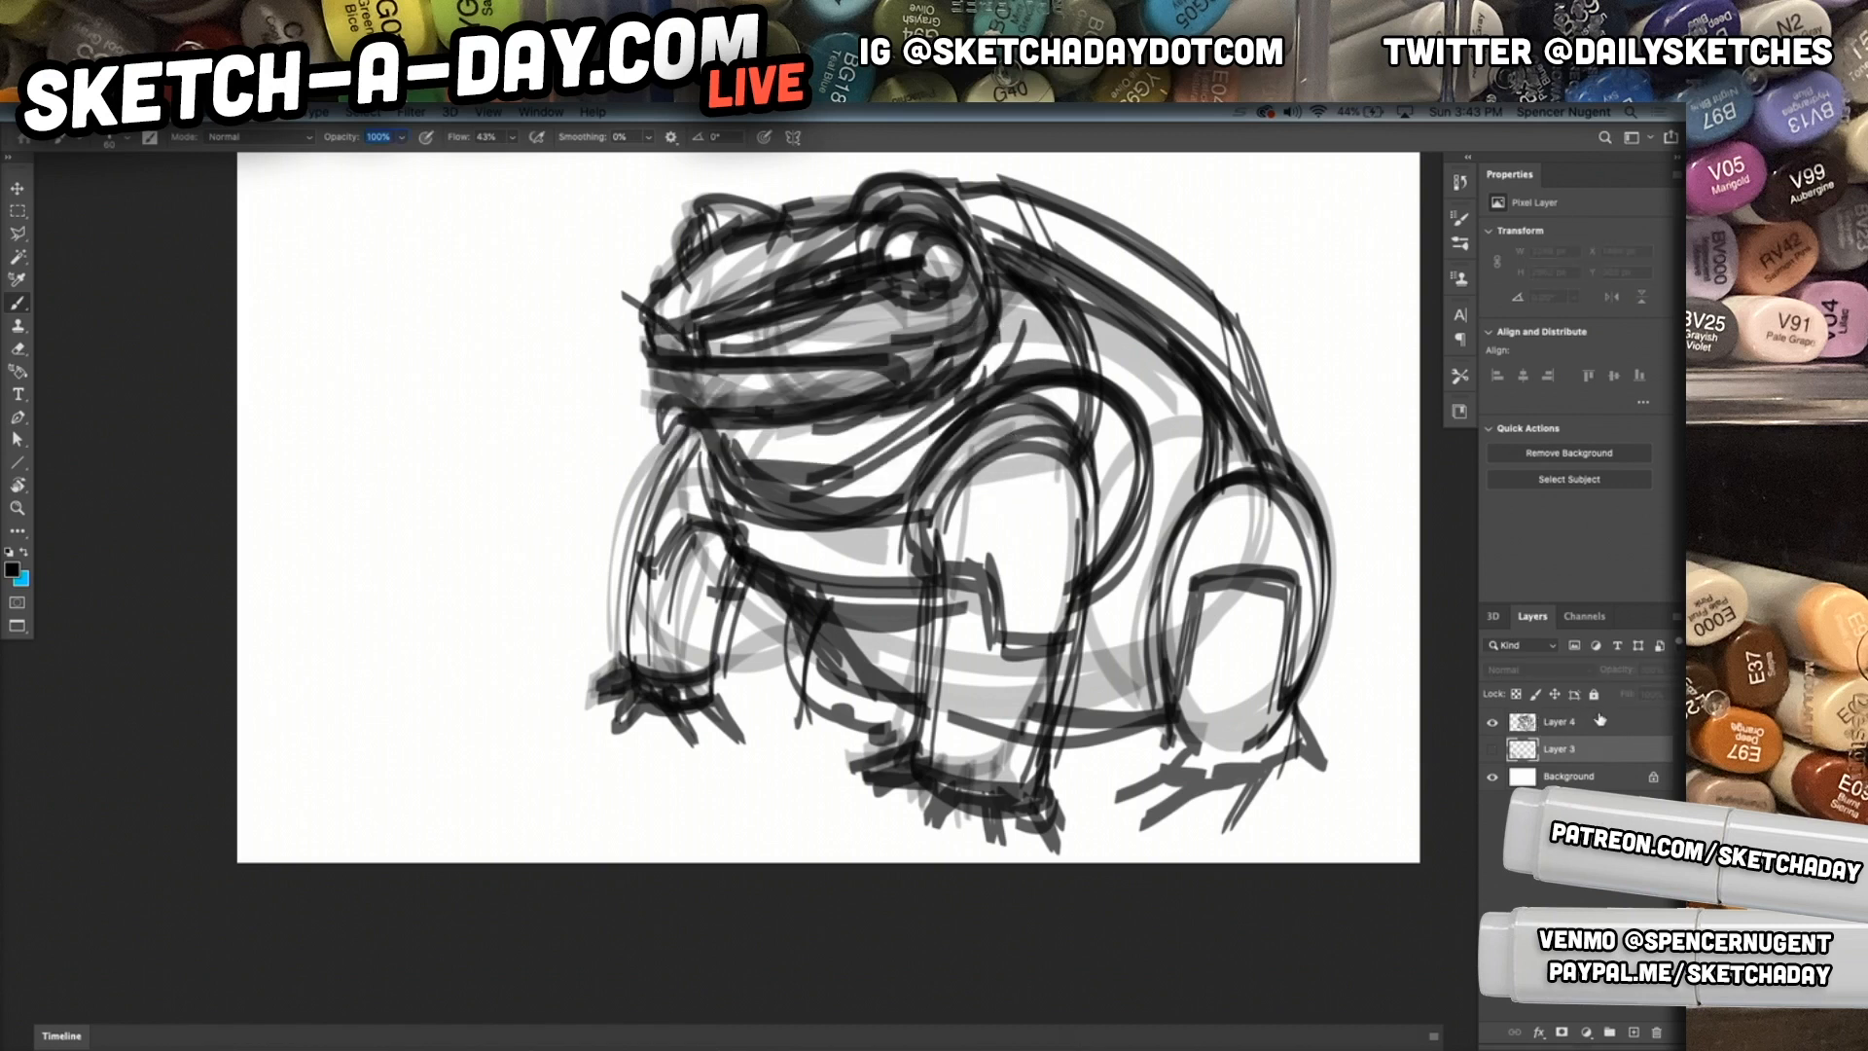
type("3")
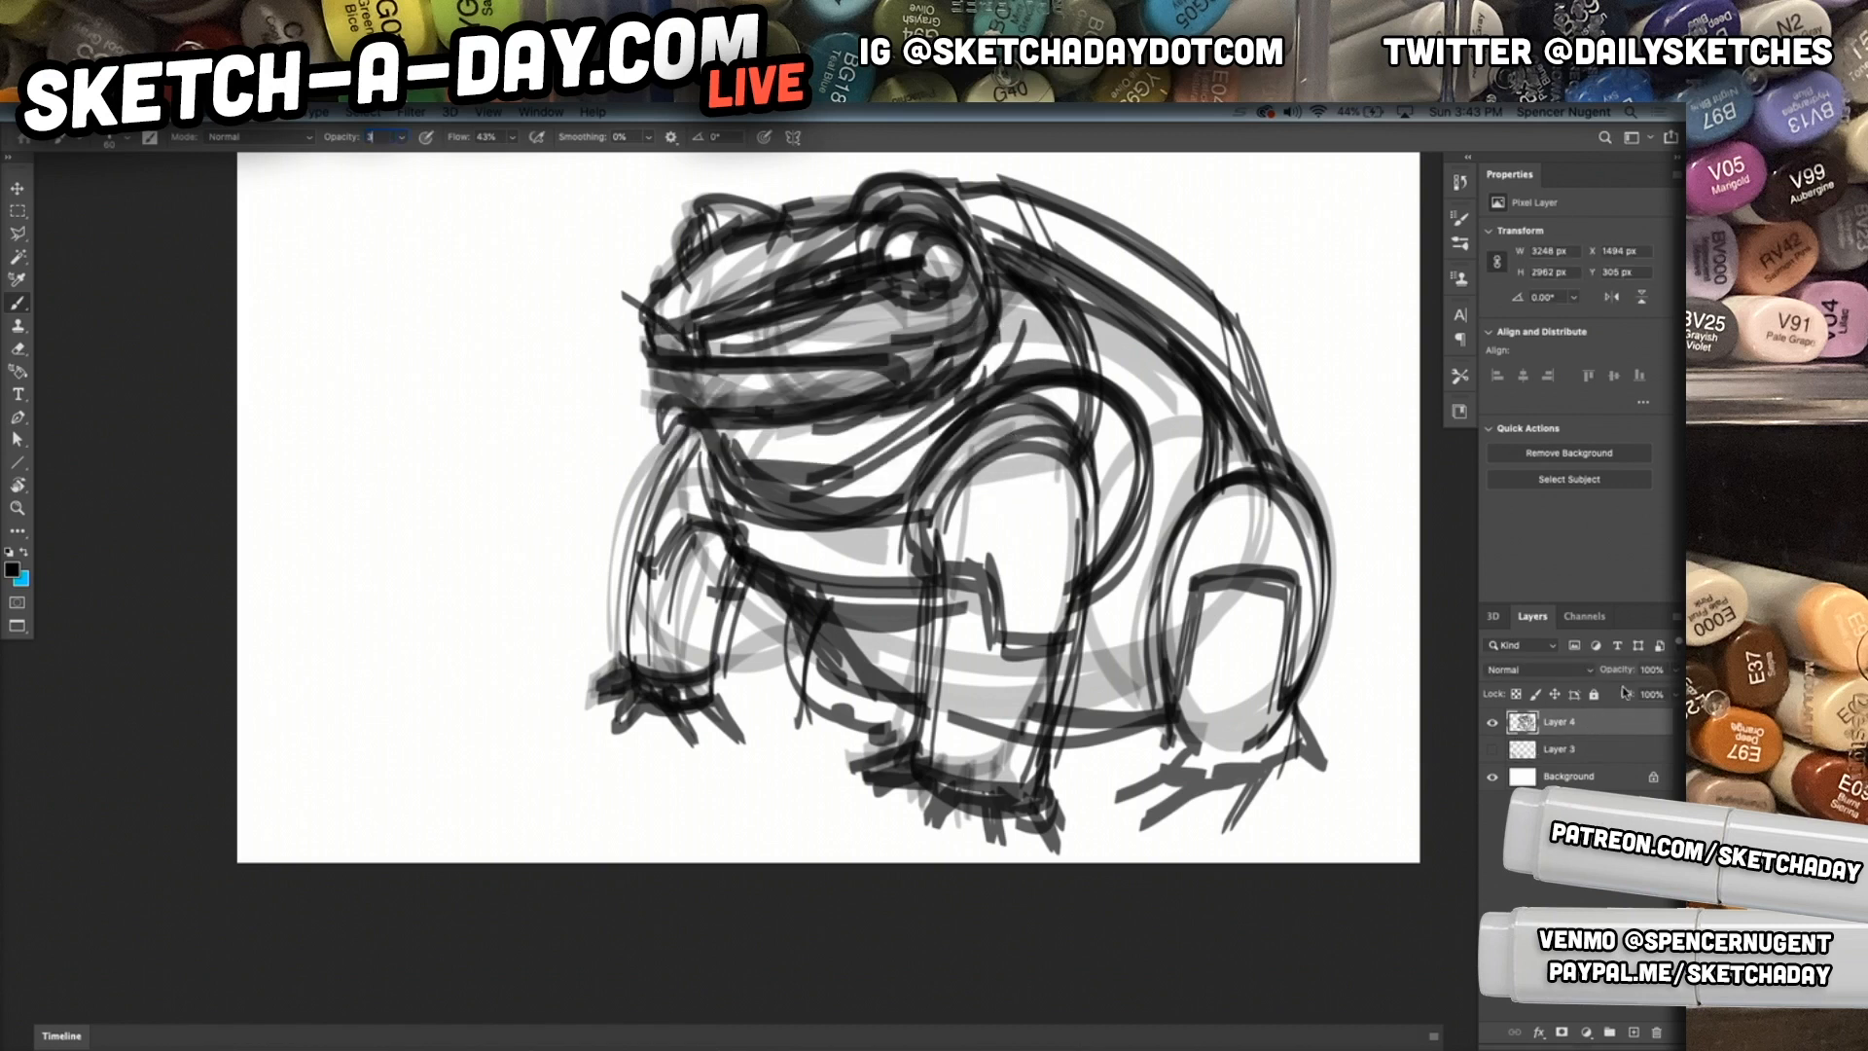
left_click_drag(1612, 672, 1605, 672)
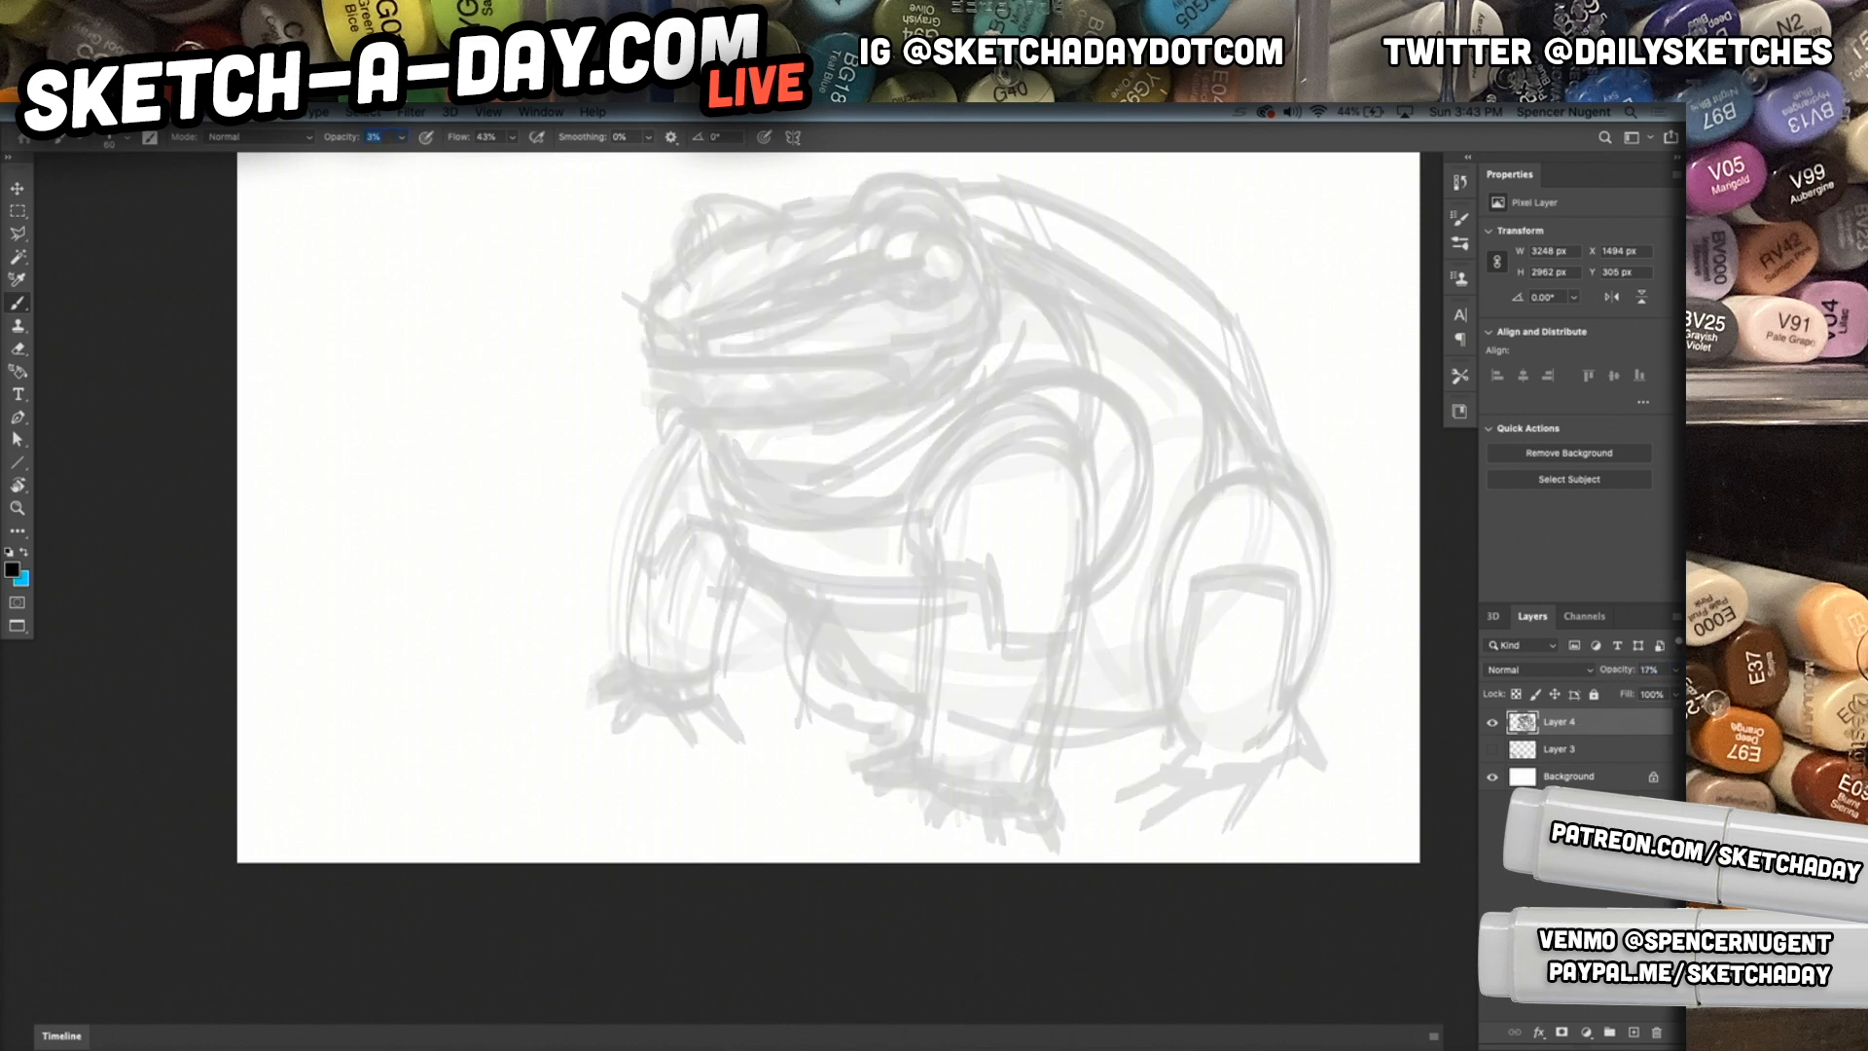
left_click(1632, 1033)
Choose the Pencil 9 brush at 6 px and add another new layer for the clean line work.
left_click_drag(770, 428, 942, 879)
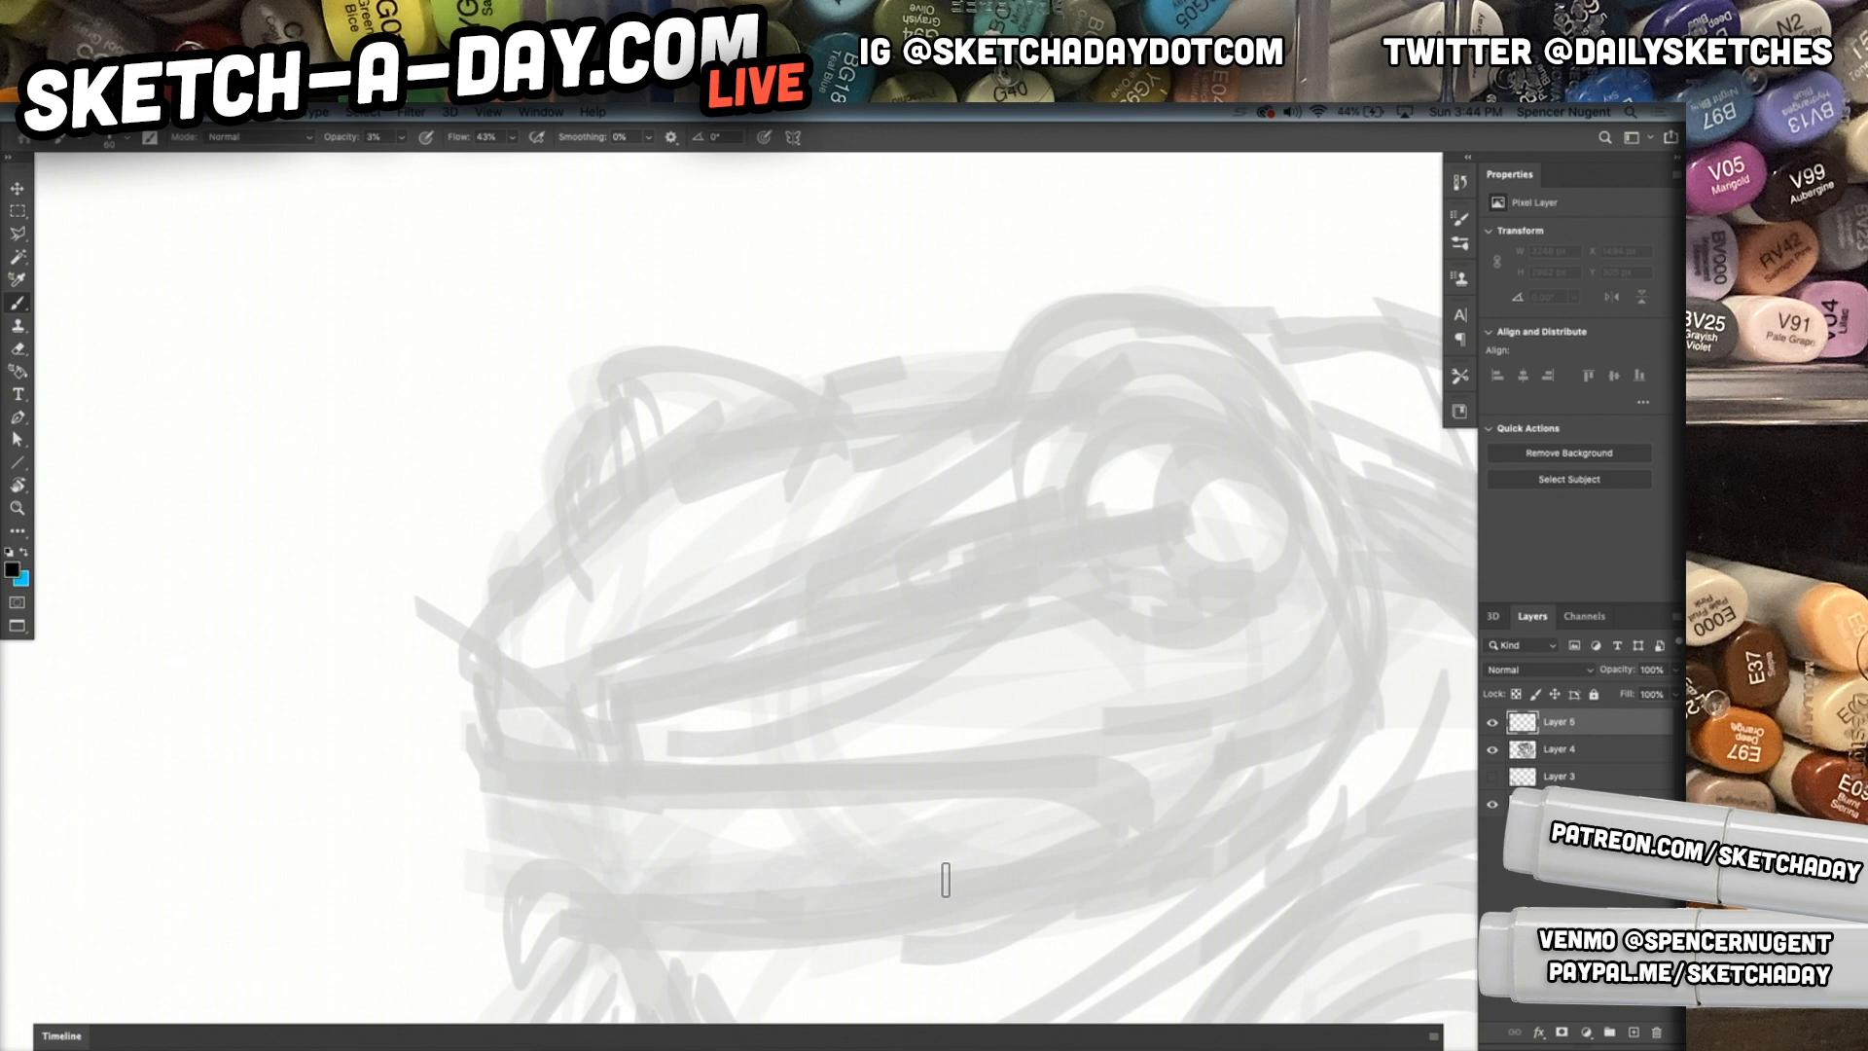
left_click_drag(1034, 700, 992, 593)
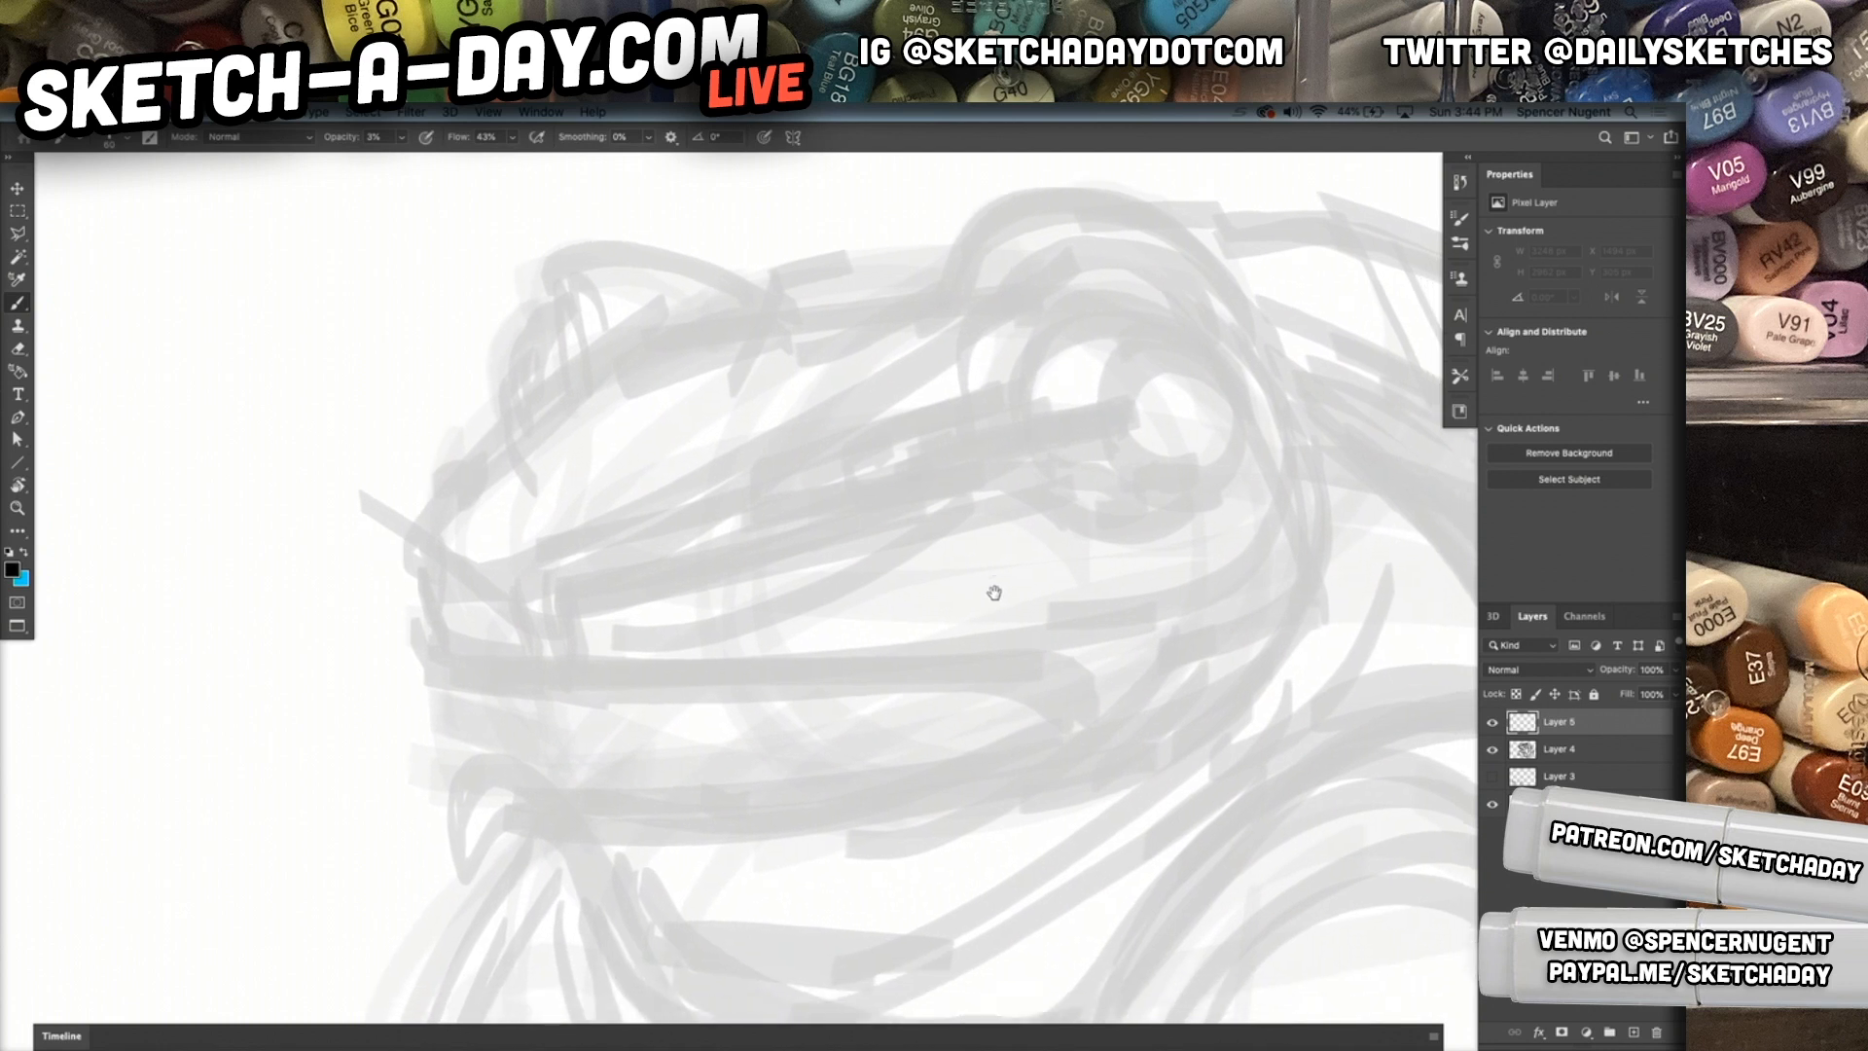
left_click_drag(1027, 700, 971, 621)
left_click(996, 650, "alt")
left_click(1002, 652, "alt")
left_click_drag(1058, 706, 899, 616)
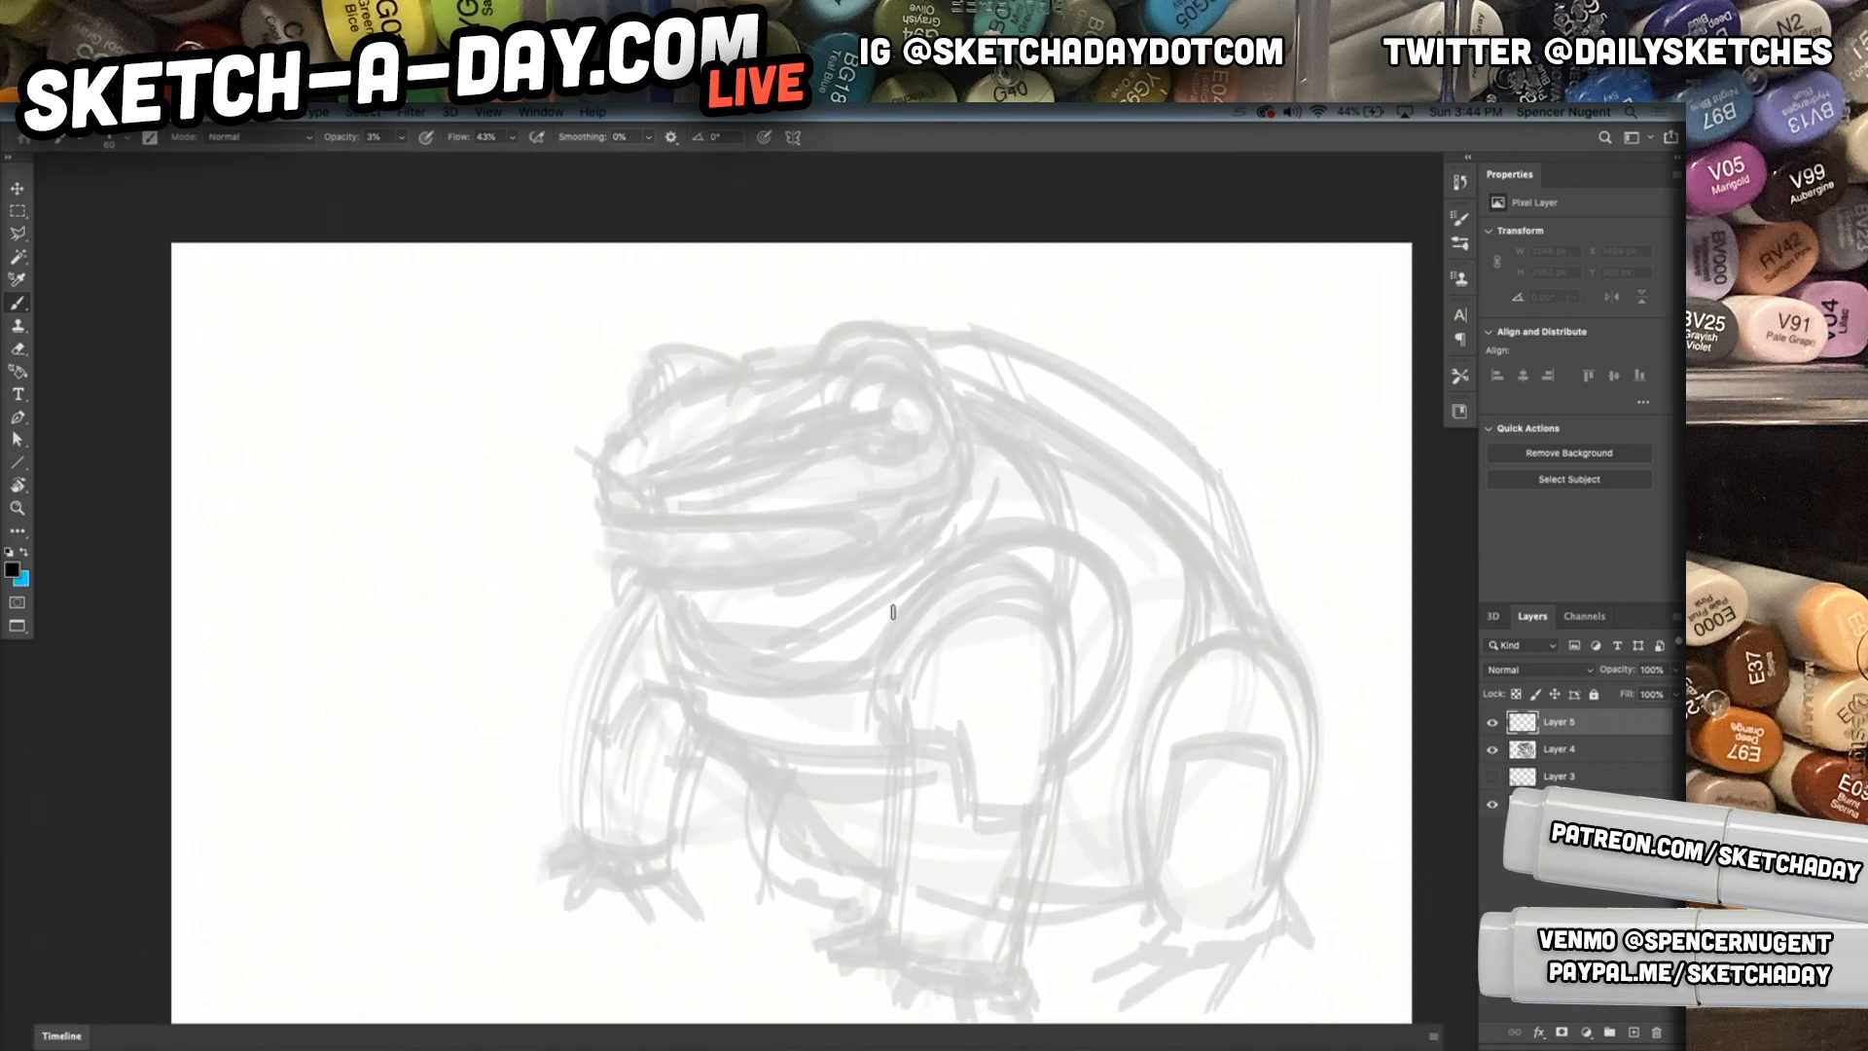
left_click_drag(1046, 636, 970, 577)
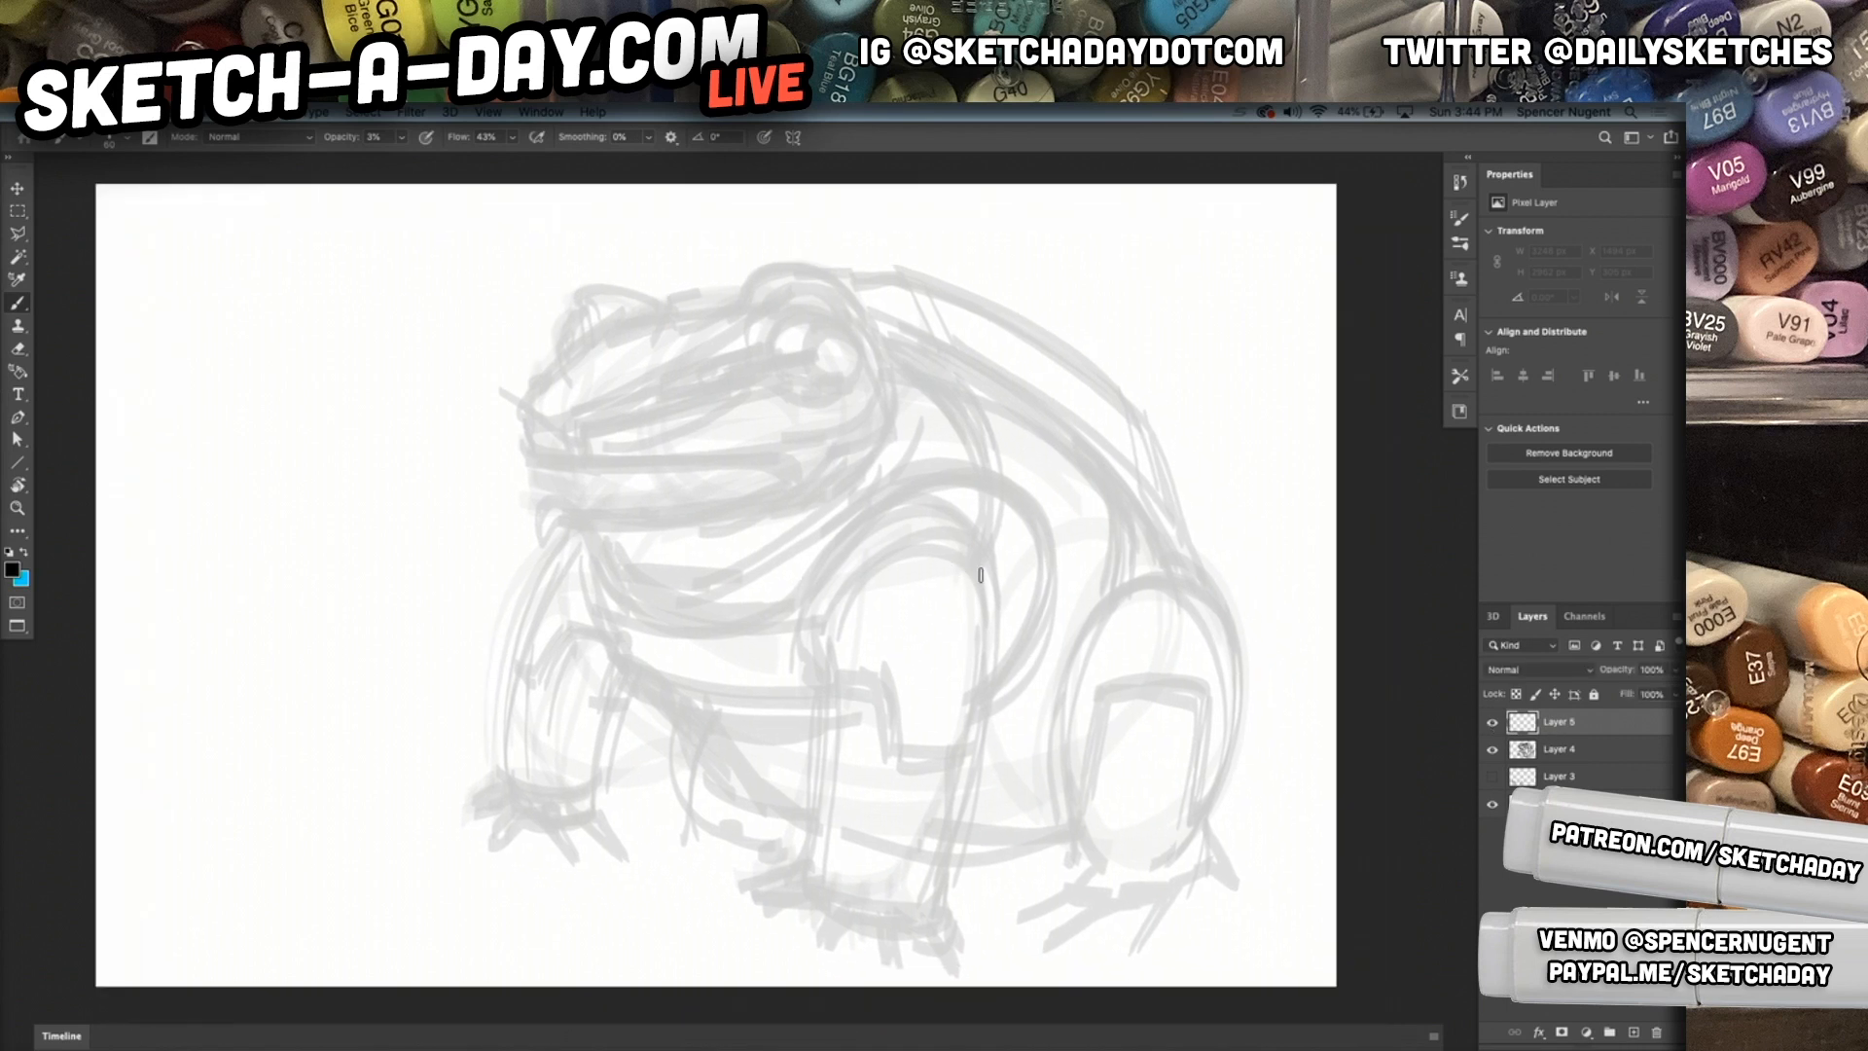
left_click(835, 702)
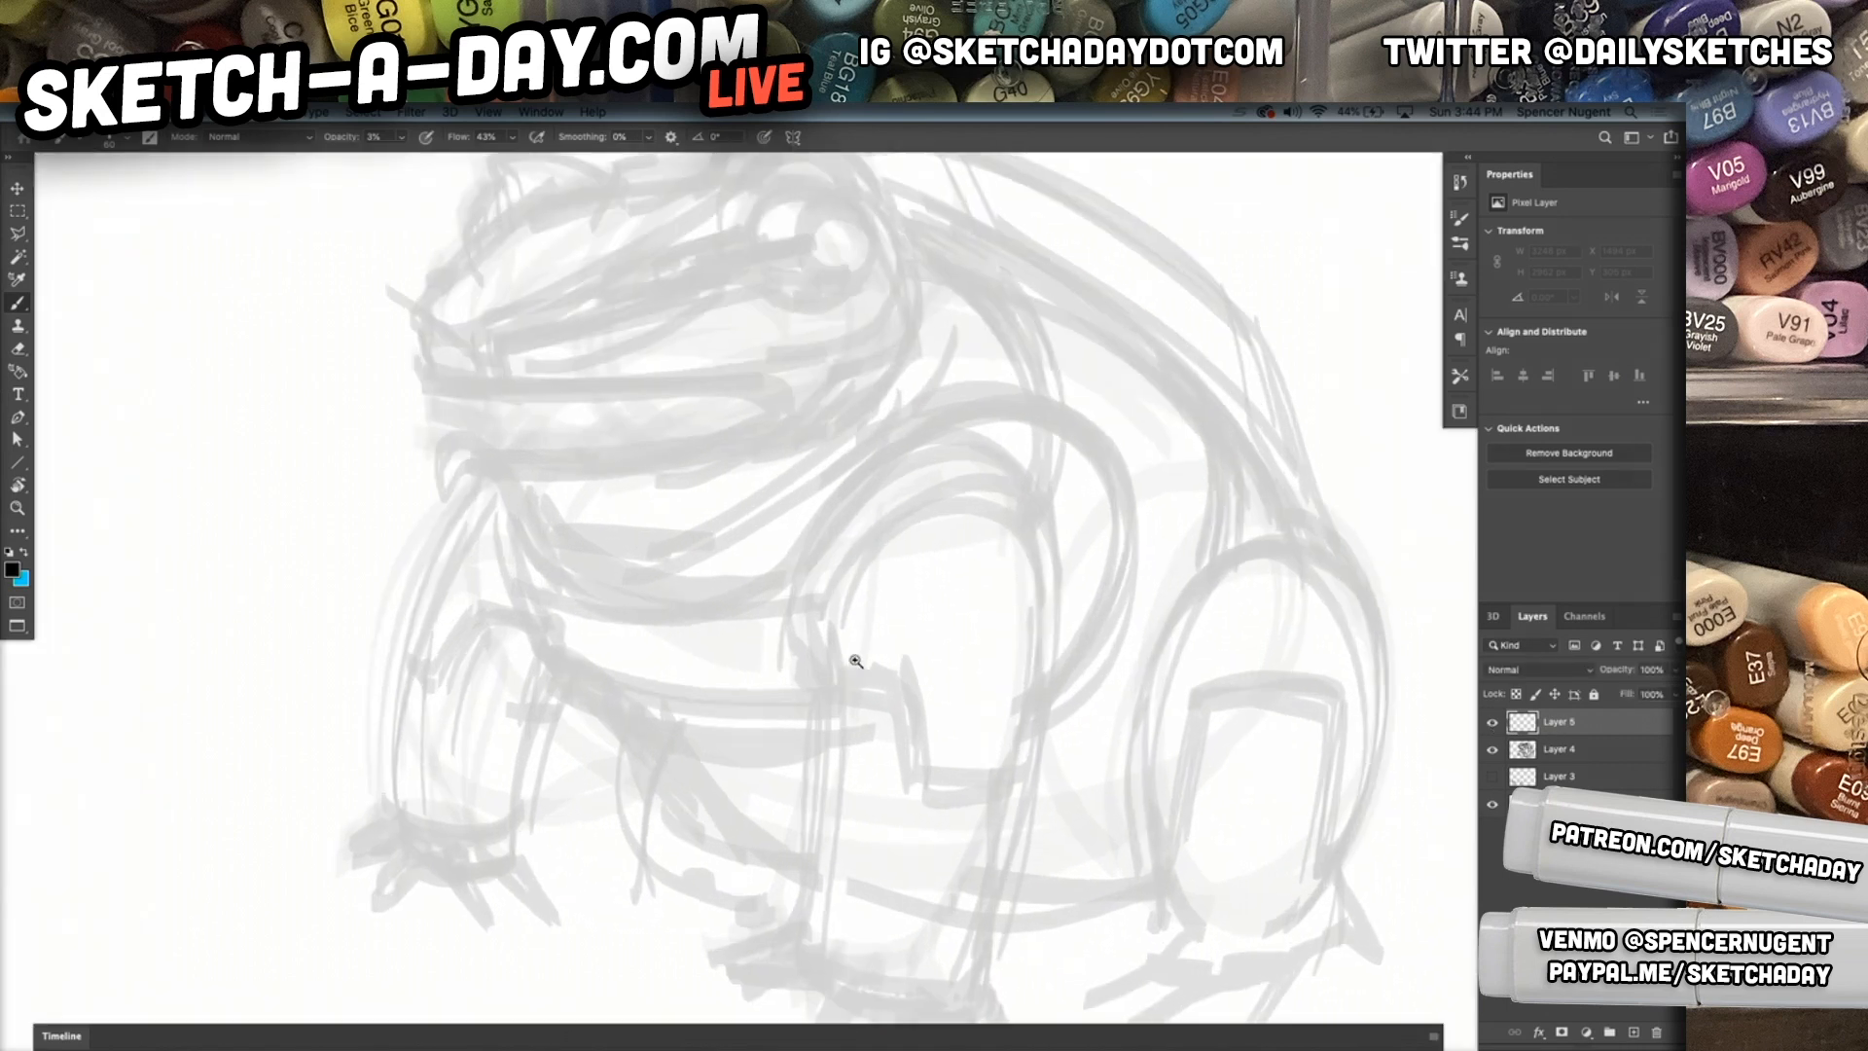
right_click(936, 623)
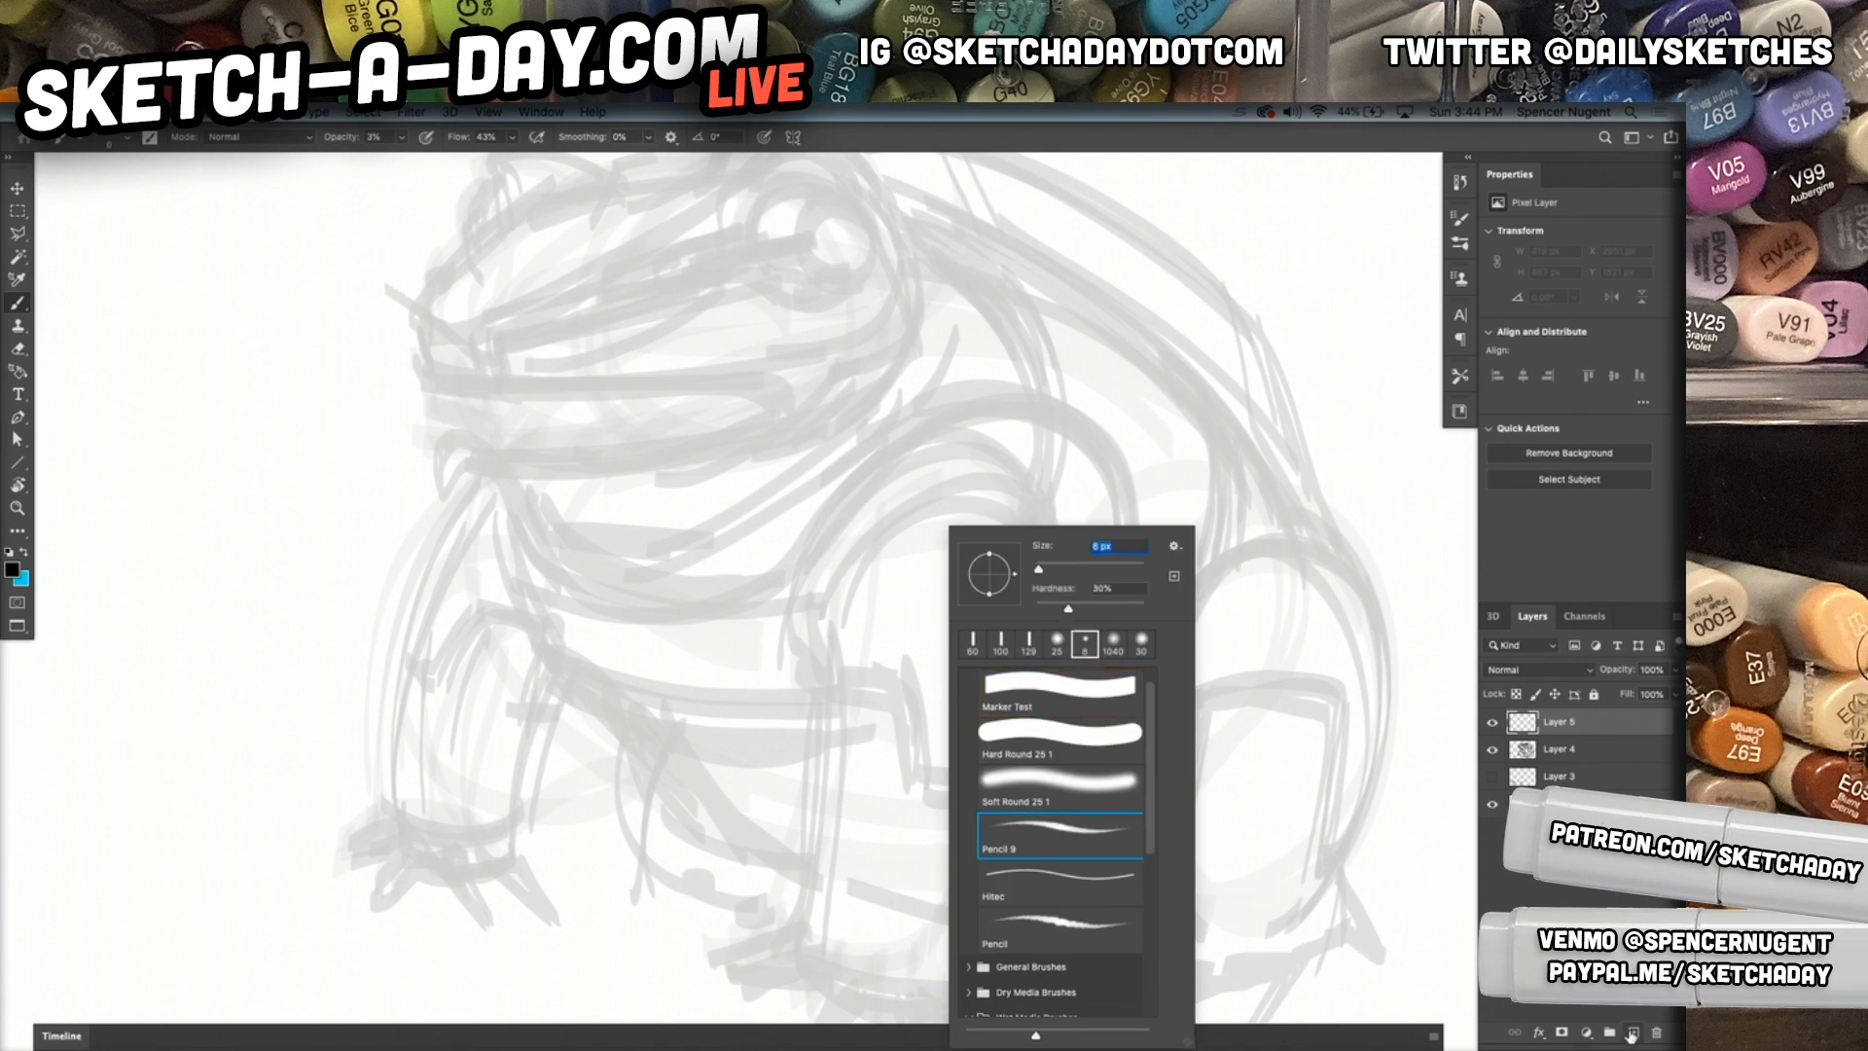
left_click(1631, 1033)
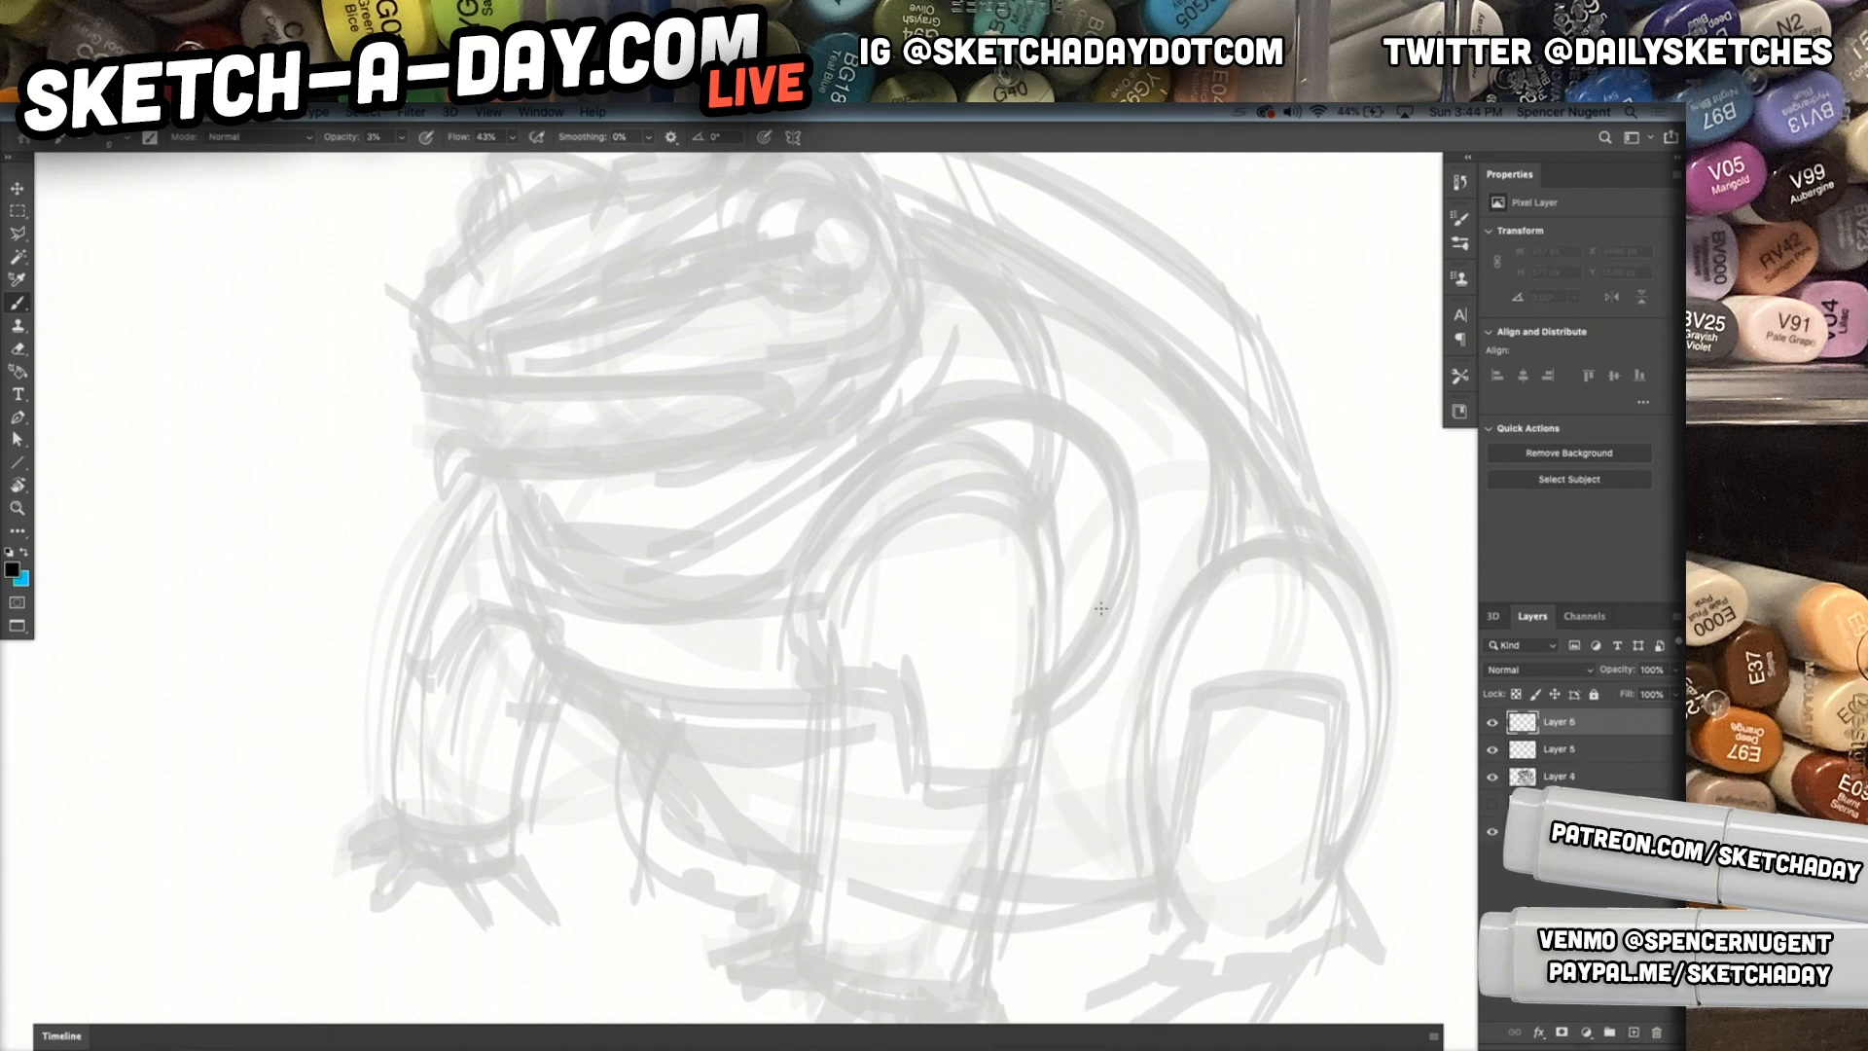
mouse_move(901, 655)
left_mouse_down()
mouse_move(967, 667)
mouse_move(977, 740)
left_mouse_up()
key("super+z")
mouse_move(610, 405)
left_mouse_down()
mouse_move(625, 477)
mouse_move(678, 532)
left_mouse_up()
key("super+z")
Draw the near front leg's rounded upper shell with a stepped, double-lined lower edge over the faded sketch.
left_click_drag(1100, 630, 923, 538)
left_click_drag(759, 530, 885, 510)
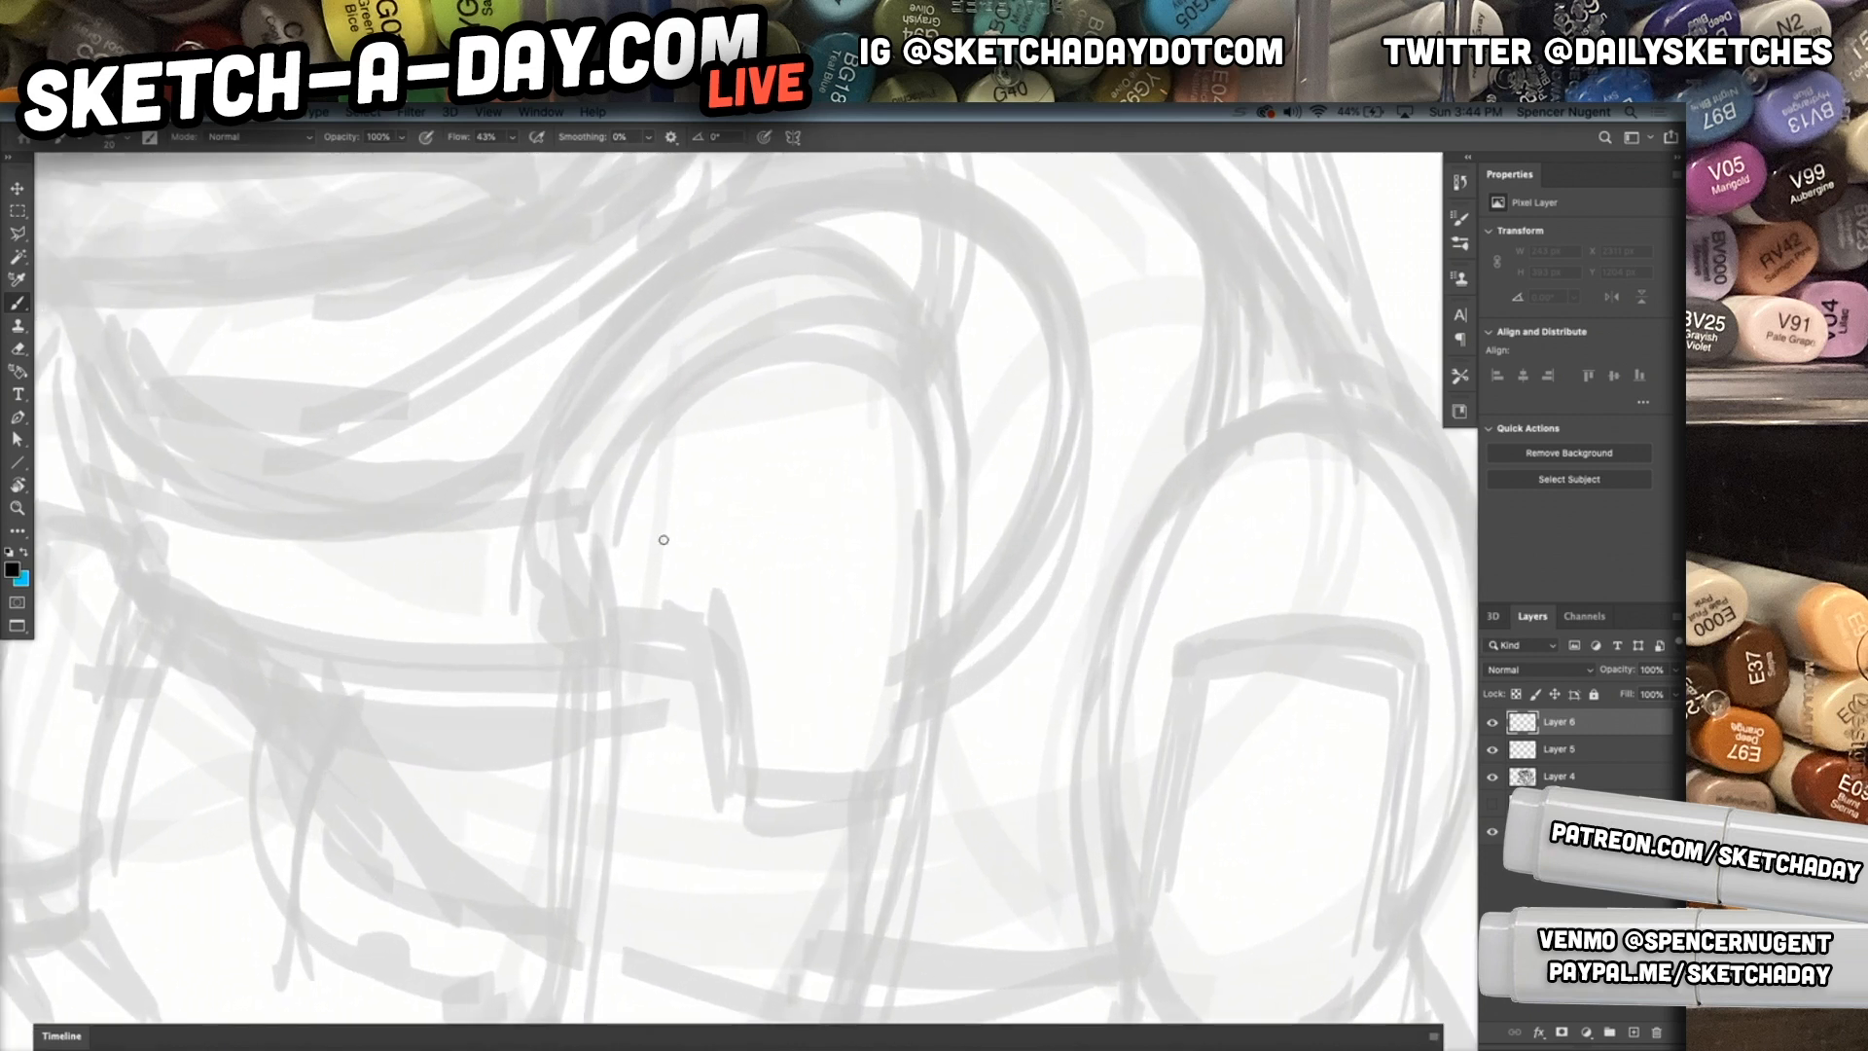
left_click_drag(590, 598, 966, 467)
mouse_move(578, 593)
left_mouse_down()
mouse_move(712, 640)
mouse_move(752, 812)
mouse_move(919, 686)
left_mouse_up()
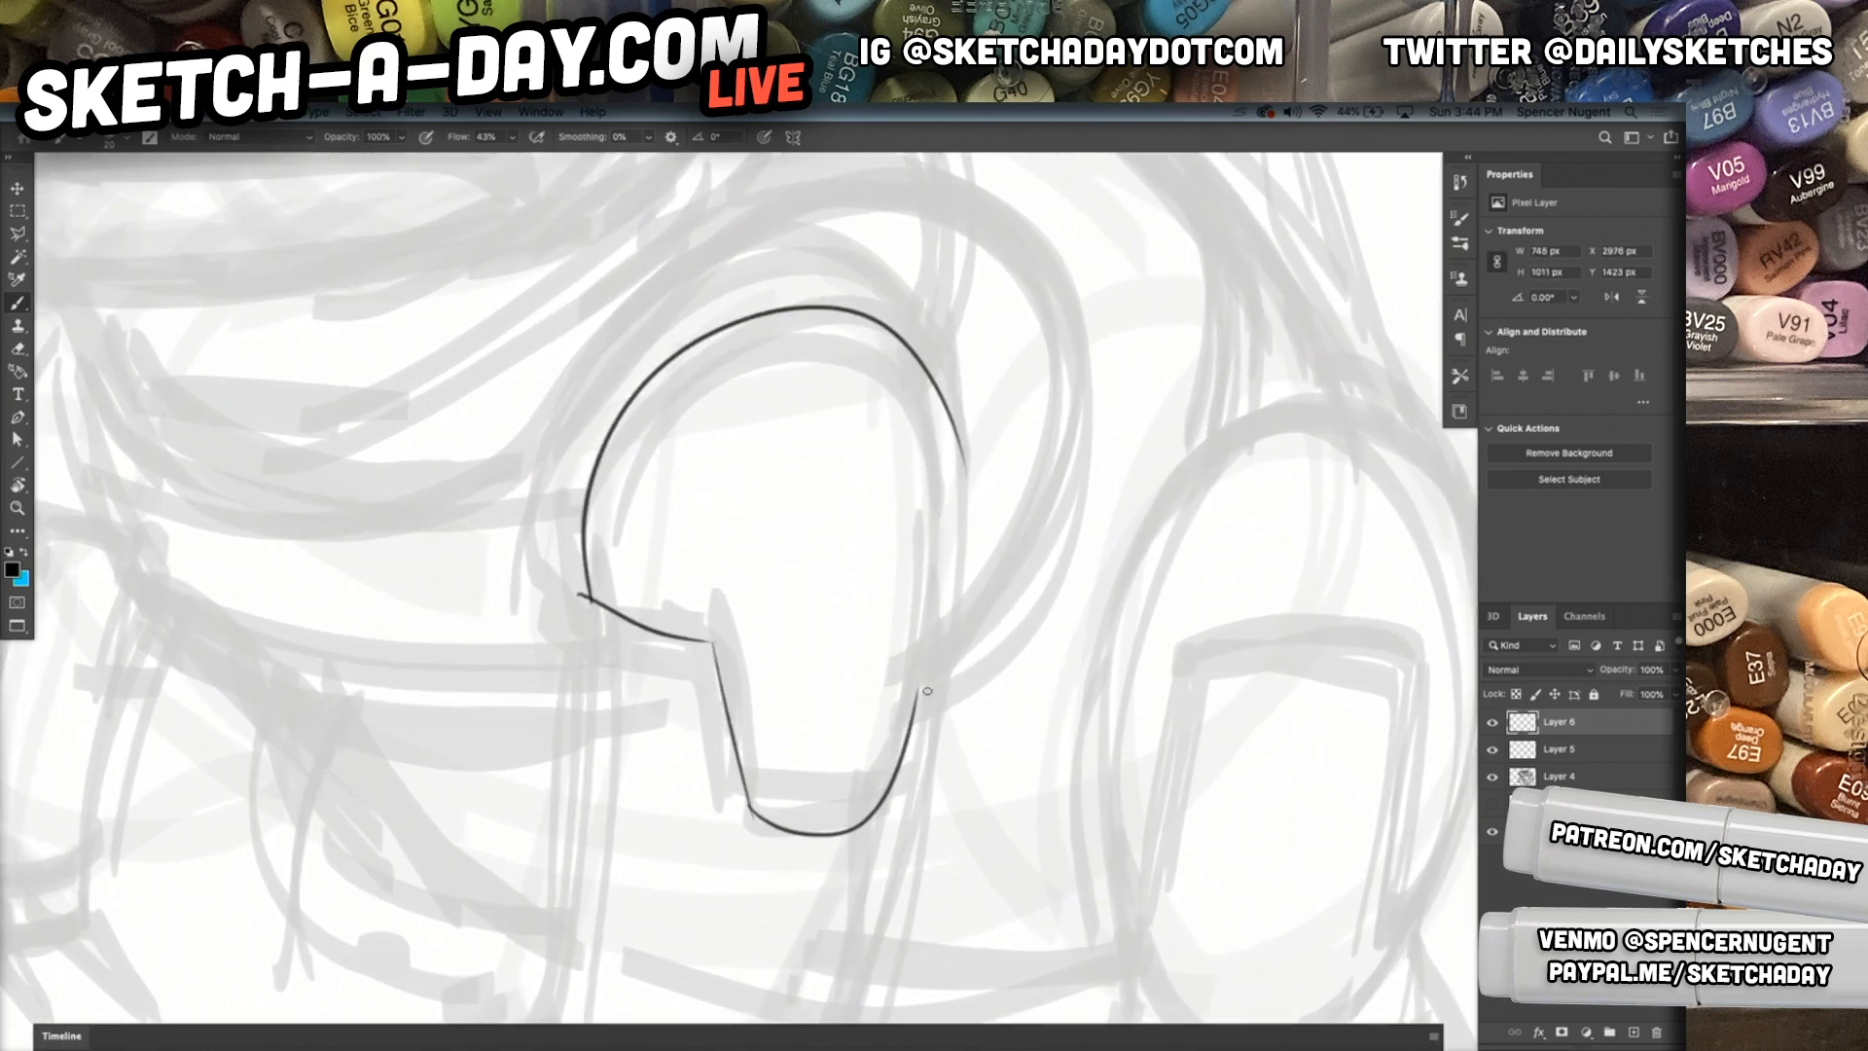
left_click_drag(943, 580, 965, 473)
key("super+z")
key("super+z")
mouse_move(749, 813)
left_mouse_down()
mouse_move(912, 733)
mouse_move(923, 646)
left_mouse_up()
left_click_drag(964, 465, 951, 559)
mouse_move(577, 598)
left_mouse_down()
mouse_move(713, 649)
mouse_move(749, 843)
mouse_move(890, 832)
mouse_move(935, 640)
mouse_move(1053, 341)
left_mouse_up()
Outline the sides of the near front lower leg and its foot with four blocky, webbed toes.
left_click_drag(671, 302, 597, 731)
left_click_drag(1019, 329, 975, 783)
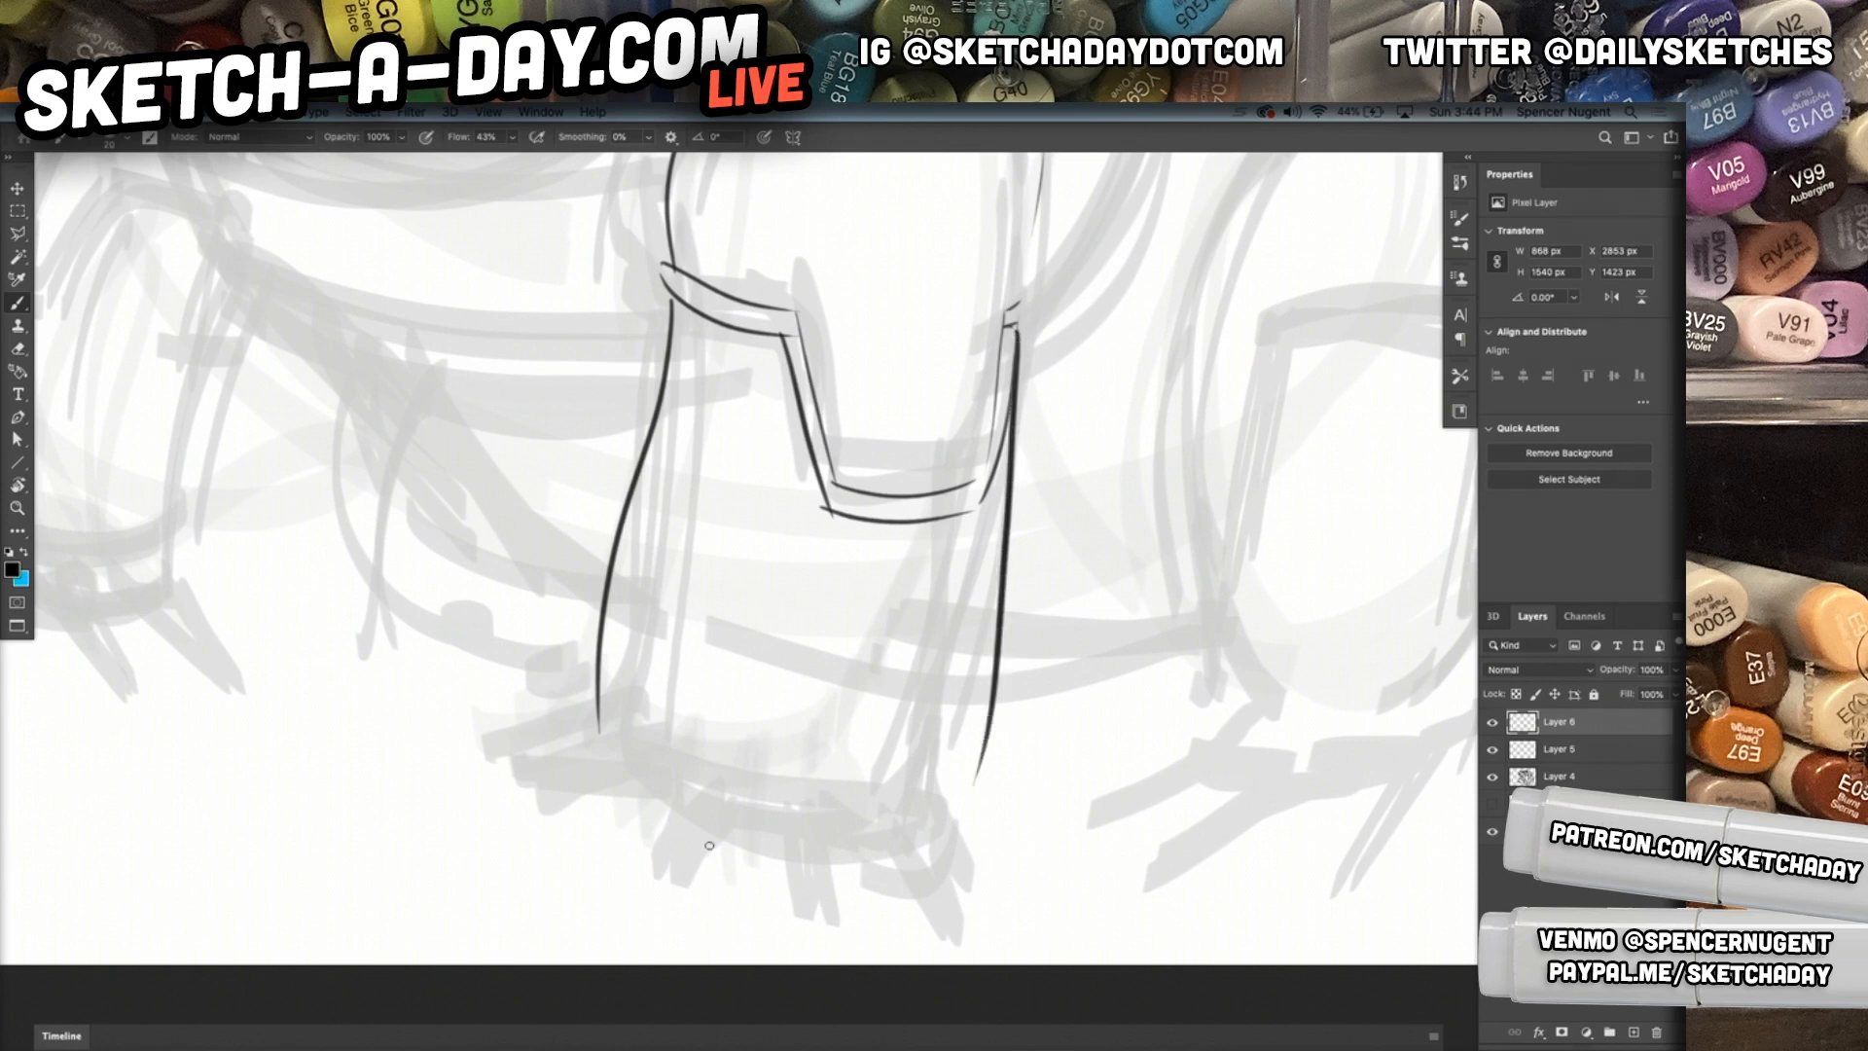
mouse_move(587, 680)
left_mouse_down()
mouse_move(671, 784)
mouse_move(747, 779)
mouse_move(698, 771)
mouse_move(751, 794)
mouse_move(662, 899)
left_mouse_up()
mouse_move(686, 788)
left_mouse_down()
mouse_move(642, 903)
mouse_move(662, 901)
left_mouse_up()
mouse_move(588, 731)
left_mouse_down()
mouse_move(492, 727)
mouse_move(507, 751)
mouse_move(595, 722)
mouse_move(579, 677)
mouse_move(607, 566)
left_mouse_up()
mouse_move(751, 786)
left_mouse_down()
mouse_move(793, 839)
mouse_move(825, 844)
left_mouse_up()
mouse_move(839, 844)
left_mouse_down()
mouse_move(845, 823)
mouse_move(912, 808)
mouse_move(911, 938)
mouse_move(940, 890)
mouse_move(908, 809)
mouse_move(935, 845)
mouse_move(972, 800)
mouse_move(1073, 865)
mouse_move(1071, 896)
mouse_move(1077, 864)
mouse_move(976, 759)
left_mouse_up()
mouse_move(936, 908)
left_mouse_down()
mouse_move(1041, 874)
mouse_move(1074, 887)
left_mouse_up()
mouse_move(871, 921)
left_mouse_down()
mouse_move(682, 887)
mouse_move(864, 912)
left_mouse_up()
mouse_move(619, 862)
left_mouse_down()
mouse_move(525, 756)
mouse_move(630, 866)
left_mouse_up()
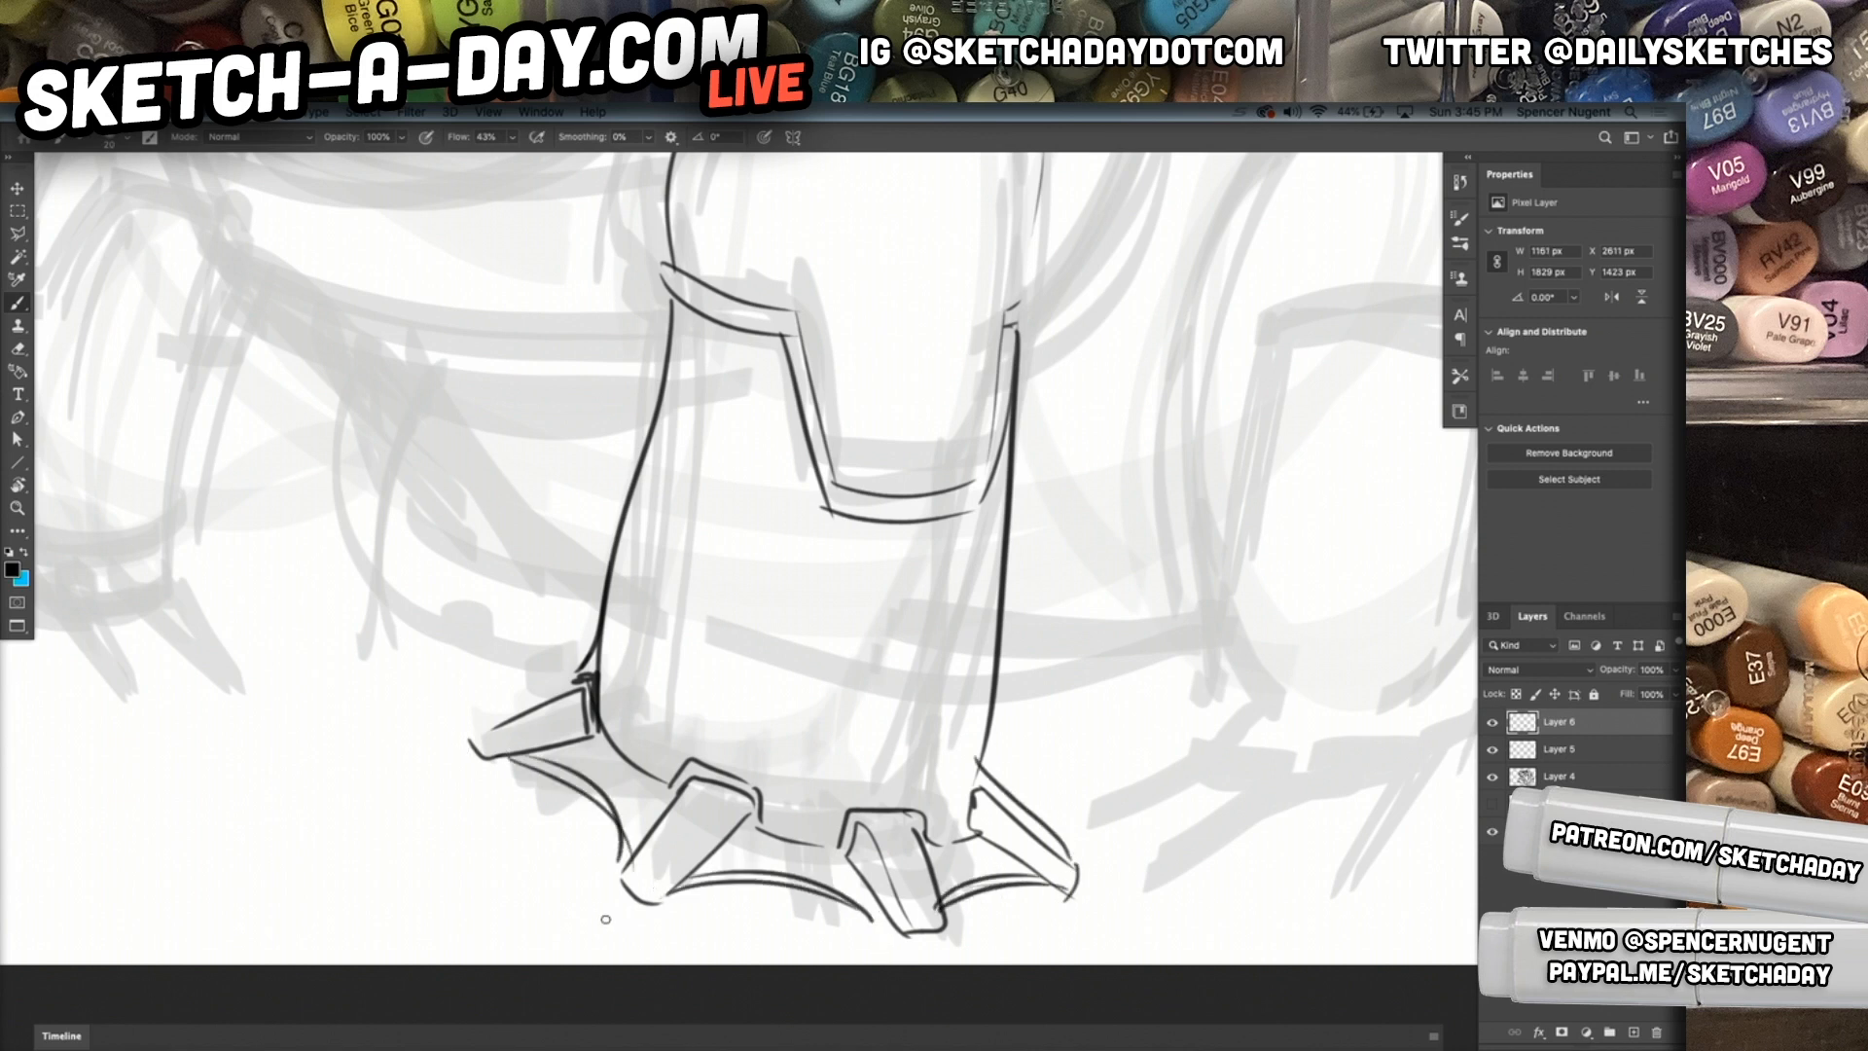
Outline the far front leg with an upper limb line, a notched knee edge and two lower-leg sides.
left_click_drag(494, 723, 587, 644)
left_click_drag(1029, 694, 1129, 767)
left_click_drag(1256, 776, 1121, 752)
mouse_move(1019, 672)
left_mouse_down()
mouse_move(979, 600)
mouse_move(1047, 584)
mouse_move(1039, 521)
left_mouse_up()
left_click_drag(543, 277, 512, 420)
mouse_move(549, 420)
left_mouse_down()
mouse_move(592, 421)
mouse_move(531, 472)
mouse_move(448, 667)
left_mouse_up()
left_click_drag(643, 503, 627, 708)
Draw the far front foot with small blocky toes along the base of the leg.
left_click(478, 710, "super")
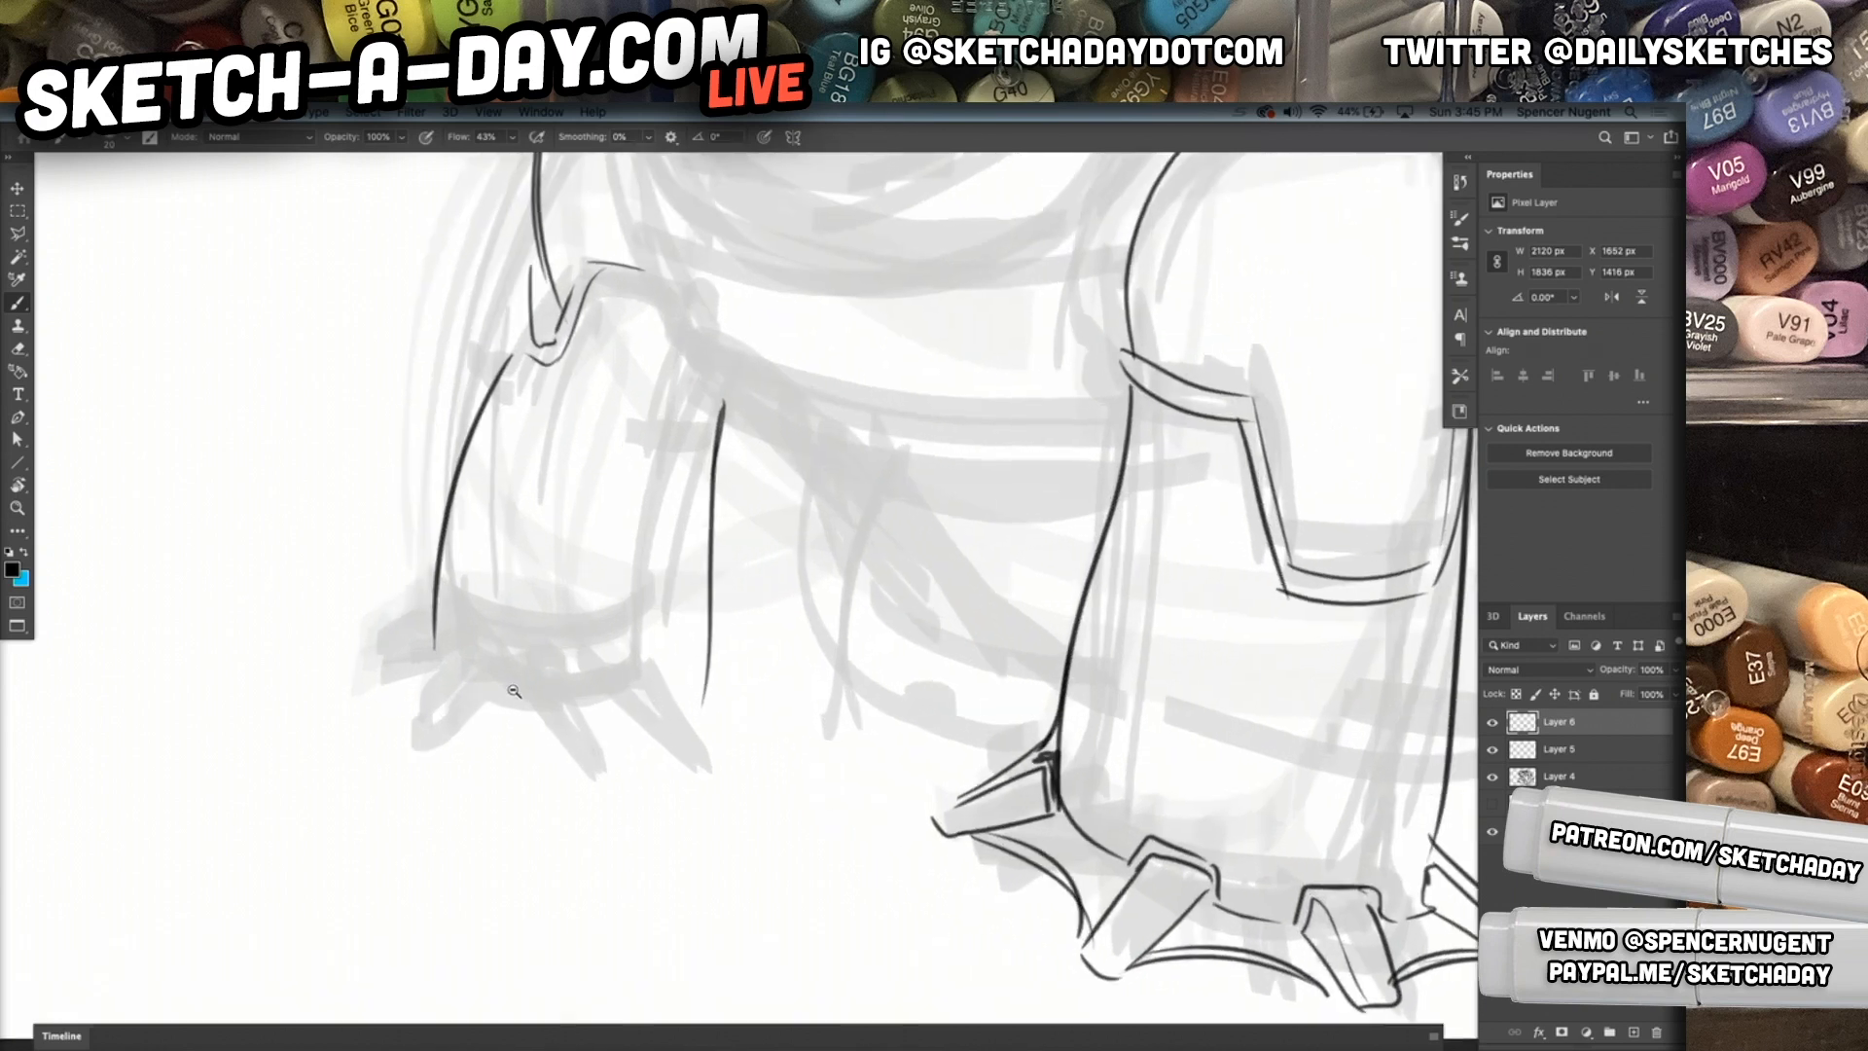
mouse_move(426, 622)
left_mouse_down()
mouse_move(508, 667)
mouse_move(464, 661)
mouse_move(494, 689)
mouse_move(427, 721)
left_mouse_up()
mouse_move(420, 723)
left_mouse_down()
mouse_move(463, 709)
mouse_move(407, 707)
mouse_move(420, 723)
left_mouse_up()
mouse_move(428, 619)
left_mouse_down()
mouse_move(434, 654)
mouse_move(428, 624)
mouse_move(395, 645)
left_mouse_up()
left_click_drag(494, 696, 544, 711)
mouse_move(546, 683)
left_mouse_down()
mouse_move(588, 681)
mouse_move(555, 717)
mouse_move(590, 771)
left_mouse_up()
mouse_move(593, 771)
left_mouse_down()
mouse_move(613, 766)
mouse_move(602, 701)
mouse_move(639, 688)
mouse_move(652, 710)
left_mouse_up()
mouse_move(655, 688)
left_mouse_down()
mouse_move(651, 710)
mouse_move(660, 683)
left_mouse_up()
left_click_drag(661, 684, 705, 723)
left_click_drag(654, 702, 705, 727)
mouse_move(663, 690)
left_mouse_down()
mouse_move(698, 717)
mouse_move(701, 685)
left_mouse_up()
left_click_drag(685, 683, 731, 724)
left_click_drag(694, 724, 727, 732)
Round off the top of the far front leg and bring its inner edge down to the knee.
mouse_move(1073, 704)
left_mouse_down()
mouse_move(998, 713)
mouse_move(1014, 708)
left_mouse_up()
left_click_drag(1173, 704, 860, 692)
mouse_move(712, 595)
left_mouse_down()
mouse_move(699, 582)
mouse_move(750, 581)
left_mouse_up()
left_click_drag(734, 589, 851, 807)
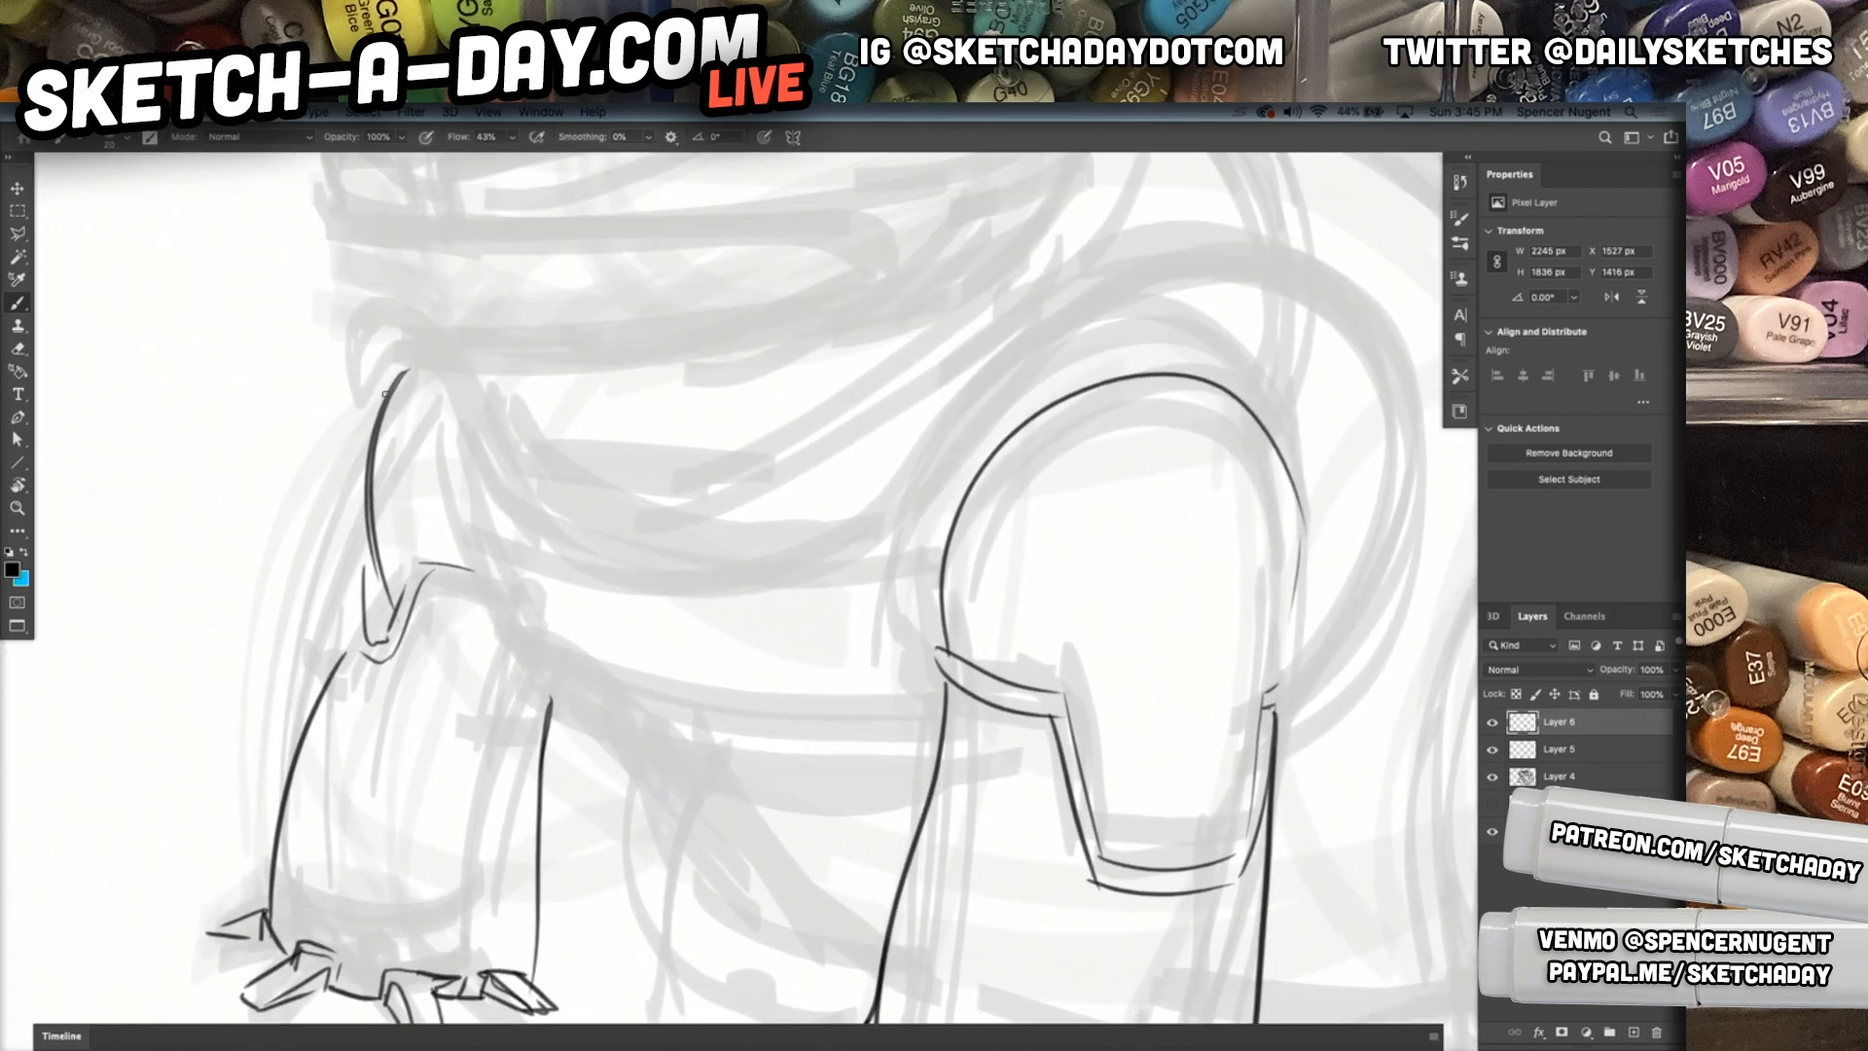
left_click_drag(385, 394, 498, 581)
left_click_drag(431, 382, 517, 584)
Draw the chest line sweeping from the far front leg into an arch over the near front leg's shell.
mouse_move(465, 506)
left_mouse_down()
mouse_move(493, 537)
mouse_move(914, 526)
mouse_move(821, 559)
mouse_move(954, 438)
mouse_move(1288, 399)
left_mouse_up()
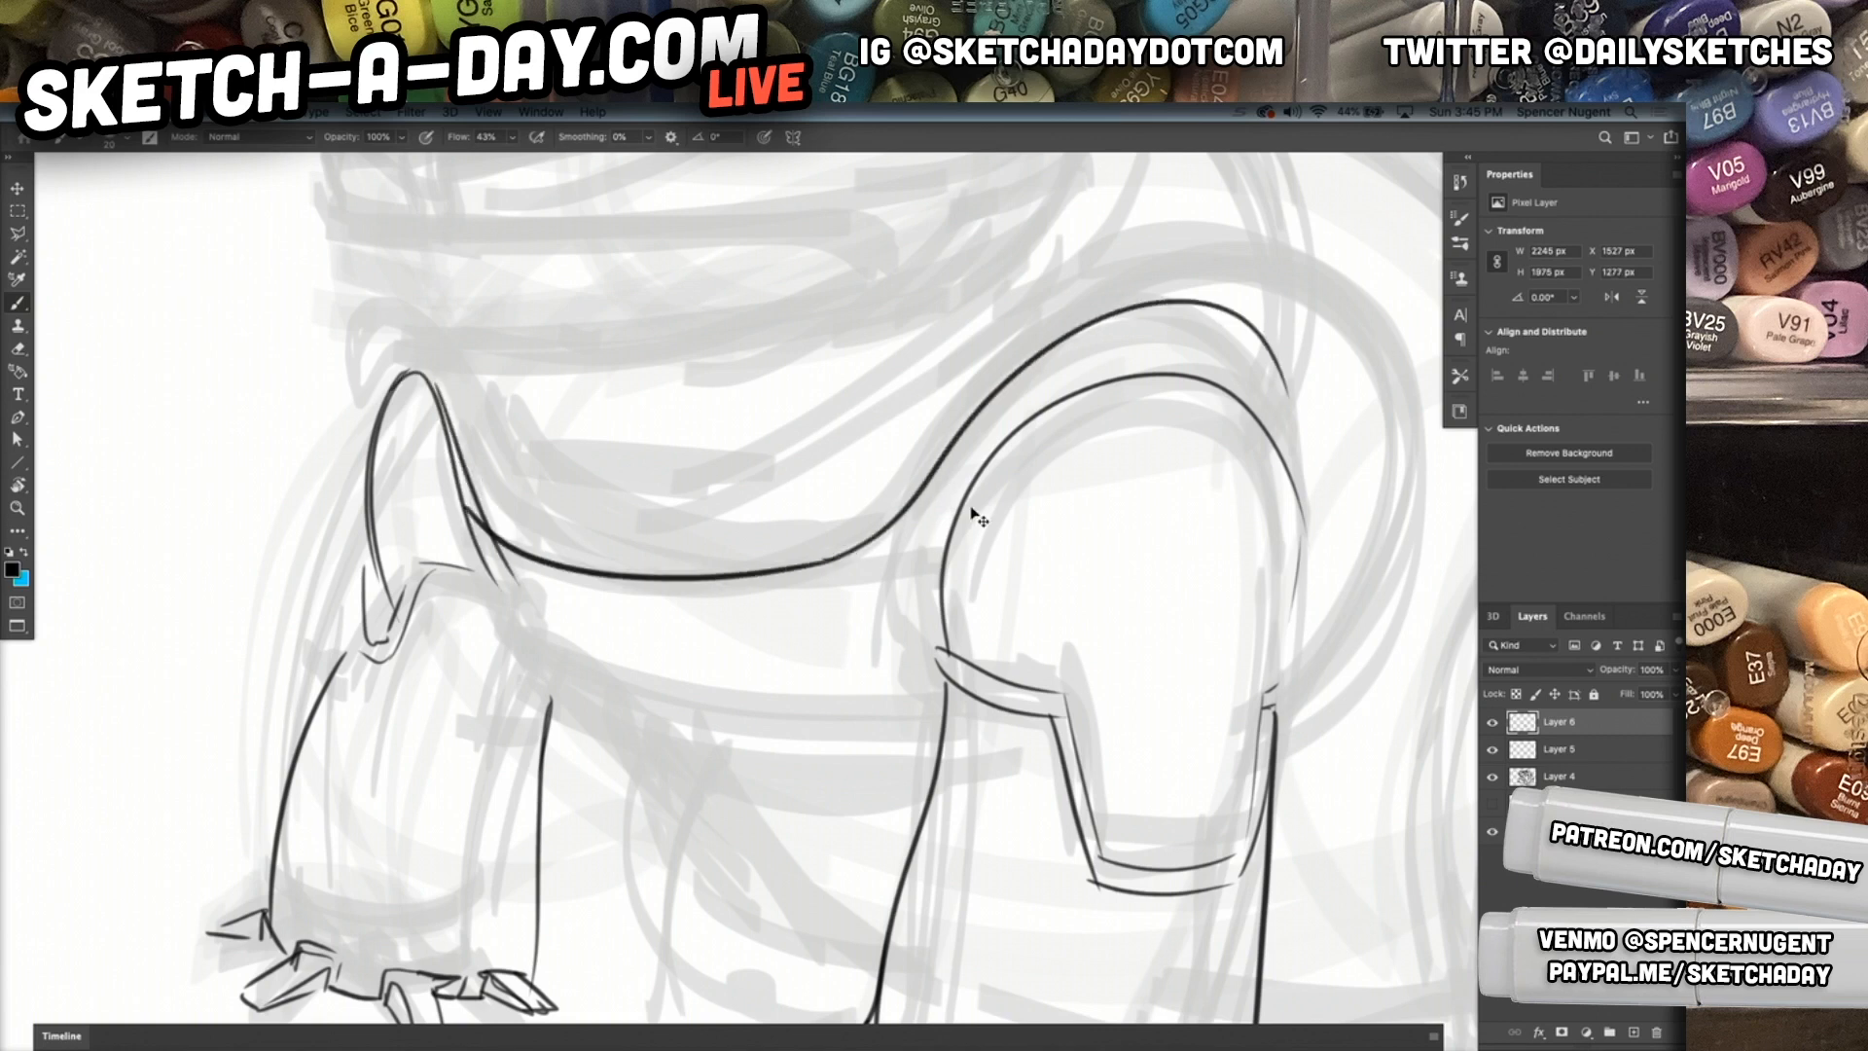
key("super+z")
mouse_move(494, 529)
left_mouse_down()
mouse_move(889, 560)
mouse_move(1086, 362)
mouse_move(1284, 442)
left_mouse_up()
key("super+z")
mouse_move(827, 567)
left_mouse_down()
mouse_move(1097, 366)
mouse_move(1292, 428)
mouse_move(873, 551)
mouse_move(1286, 426)
left_mouse_up()
Add the belly line between the front legs, a curved double seam across the chest and a lower belly band.
mouse_move(494, 635)
left_mouse_down()
mouse_move(615, 717)
mouse_move(937, 775)
mouse_move(876, 774)
mouse_move(944, 769)
left_mouse_up()
mouse_move(600, 550)
left_mouse_down()
mouse_move(707, 780)
mouse_move(689, 739)
left_mouse_up()
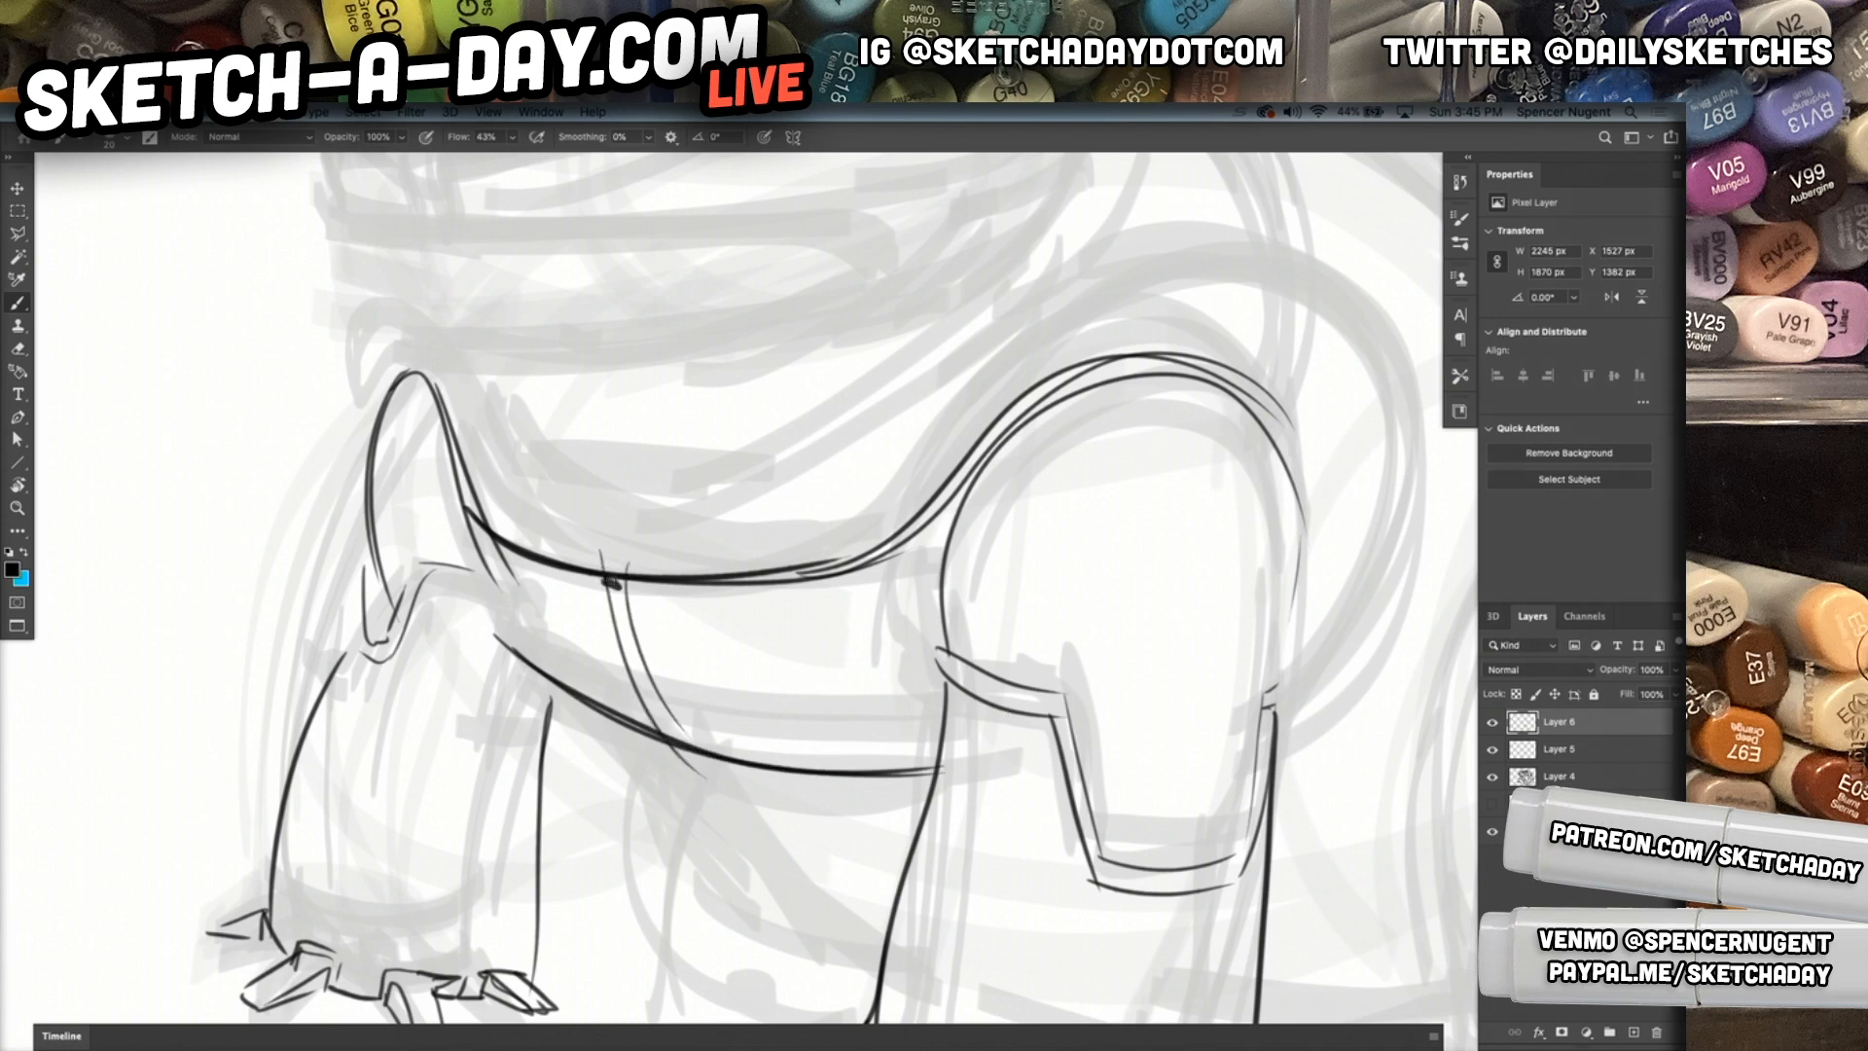
left_click_drag(662, 730, 675, 736)
left_click_drag(613, 582, 696, 745)
mouse_move(605, 696)
left_mouse_down()
mouse_move(640, 747)
mouse_move(909, 846)
left_mouse_up()
mouse_move(931, 779)
left_mouse_down()
mouse_move(778, 749)
mouse_move(832, 730)
left_mouse_up()
Wrap a larger shoulder contour around the near front leg, adding short strokes beside and above it.
mouse_move(1206, 732)
left_mouse_down()
mouse_move(980, 710)
mouse_move(1041, 649)
left_mouse_up()
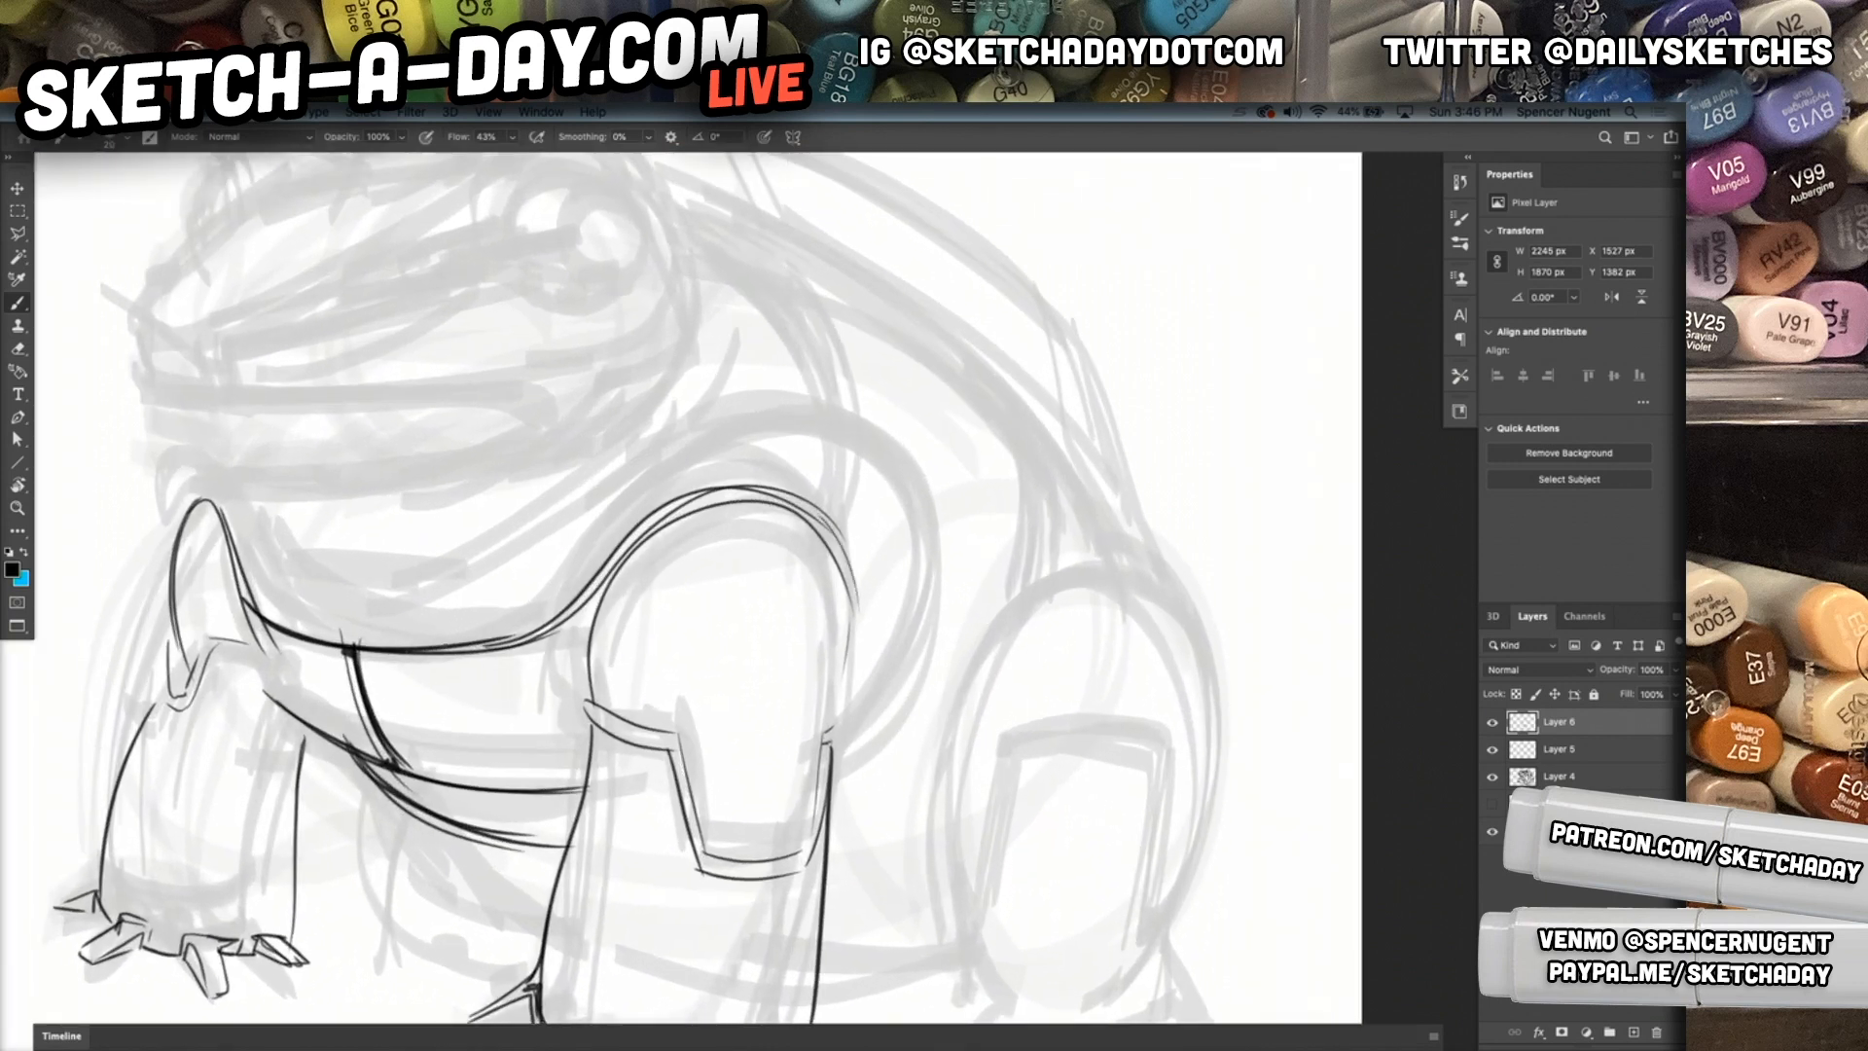
left_click_drag(416, 649, 932, 591)
mouse_move(929, 492)
left_mouse_down()
mouse_move(856, 754)
mouse_move(827, 784)
left_mouse_up()
left_click_drag(900, 458, 851, 751)
left_click_drag(947, 677, 952, 684)
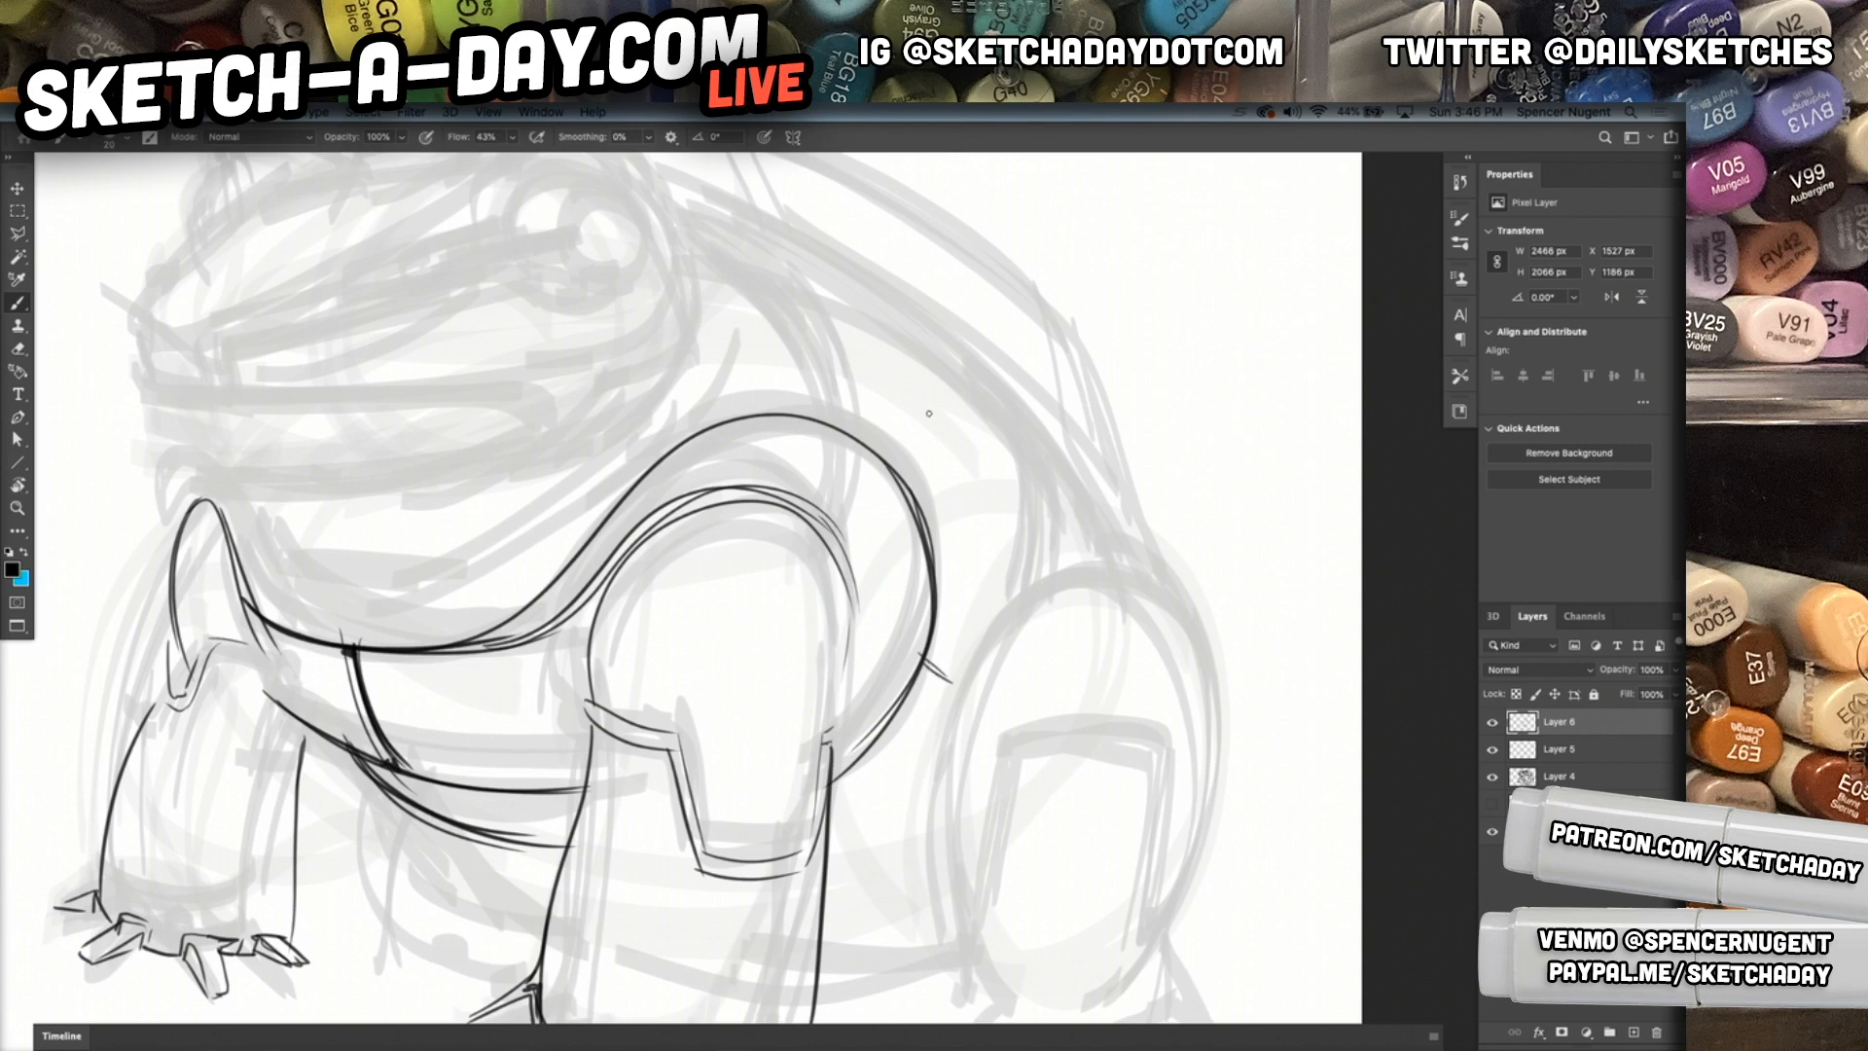
left_click_drag(863, 332, 878, 444)
mouse_move(833, 304)
left_mouse_down()
mouse_move(864, 350)
mouse_move(878, 450)
left_mouse_up()
Draw the near hind leg as a tall egg-shaped outline.
left_click_drag(1153, 771, 988, 530)
mouse_move(925, 321)
left_mouse_down()
mouse_move(776, 497)
mouse_move(972, 767)
left_mouse_up()
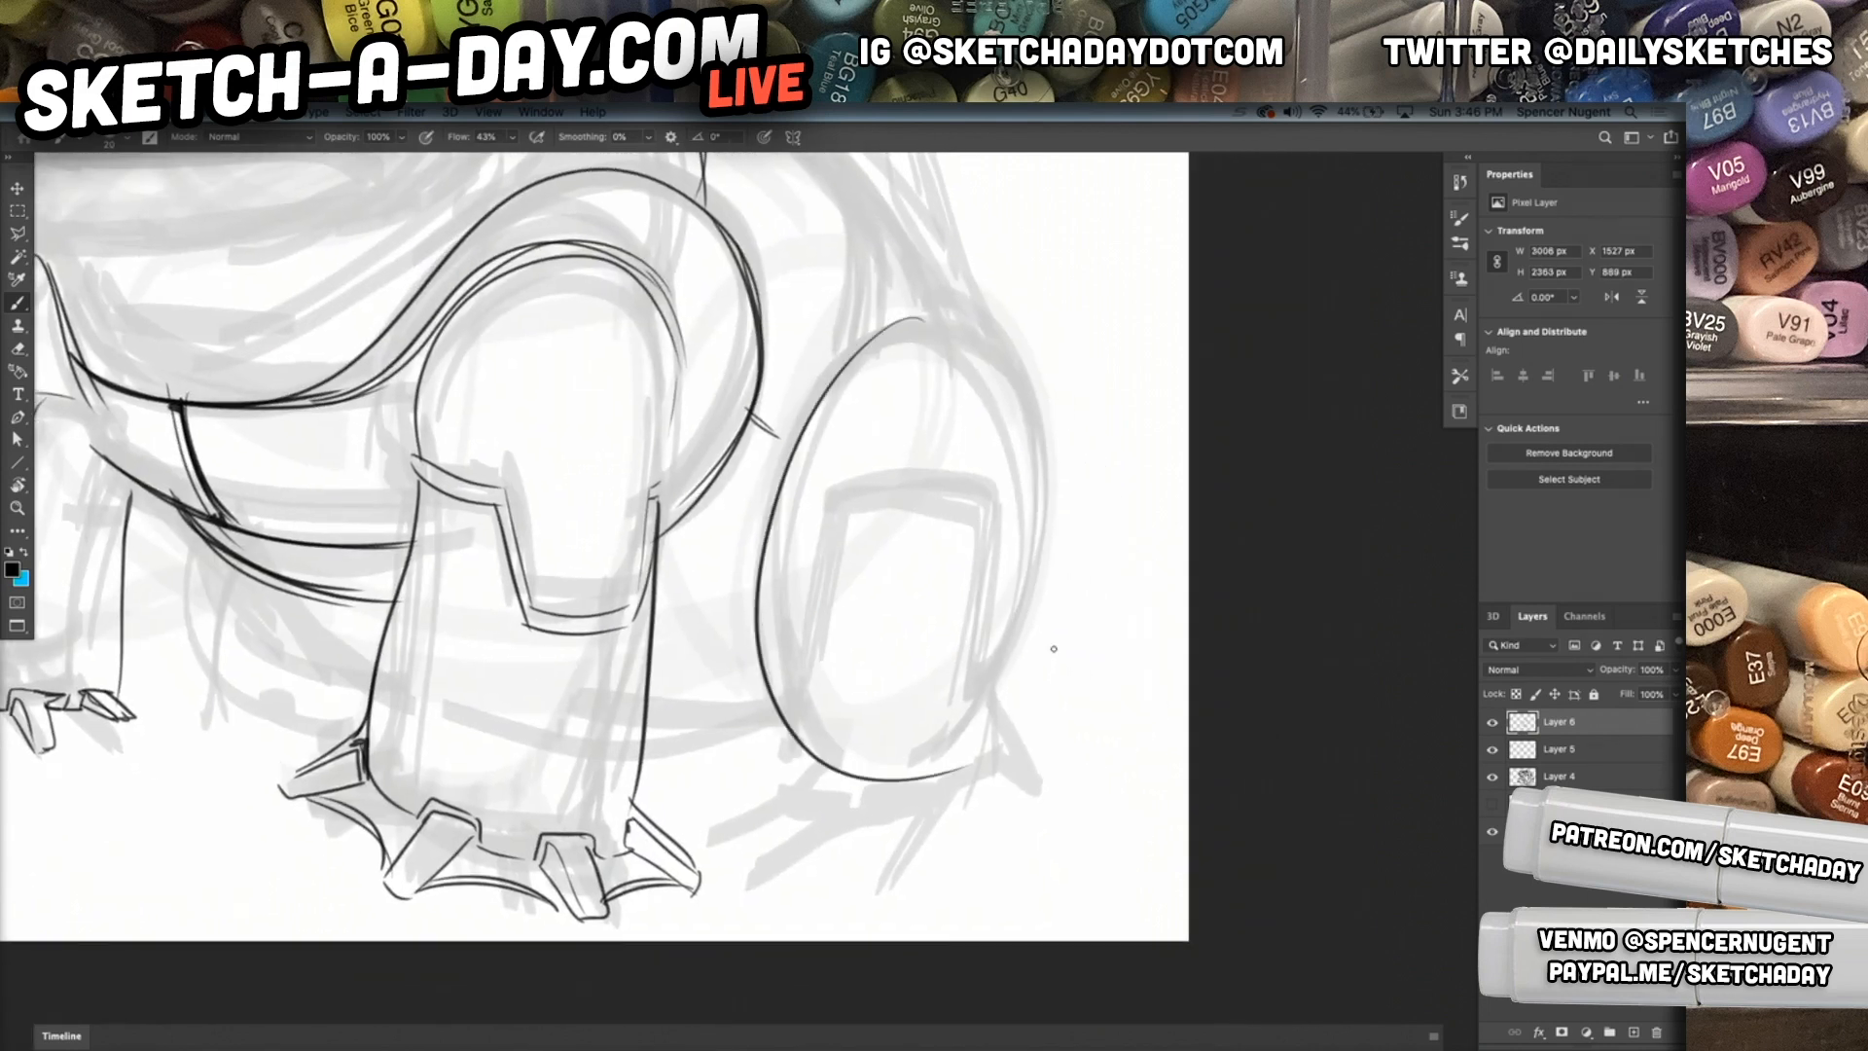
mouse_move(925, 312)
left_mouse_down()
mouse_move(1033, 630)
mouse_move(931, 313)
mouse_move(1017, 663)
mouse_move(917, 773)
left_mouse_up()
Add a rounded heel, a small rear toe and the first webbed toes beneath the near hind leg.
mouse_move(990, 692)
left_mouse_down()
mouse_move(926, 754)
mouse_move(1037, 715)
mouse_move(1024, 761)
mouse_move(956, 778)
mouse_move(1042, 793)
mouse_move(1012, 754)
mouse_move(905, 790)
mouse_move(930, 826)
mouse_move(879, 878)
left_mouse_up()
mouse_move(951, 790)
left_mouse_down()
mouse_move(872, 877)
mouse_move(733, 867)
mouse_move(822, 838)
mouse_move(746, 882)
left_mouse_up()
key("super+z")
mouse_move(838, 831)
left_mouse_down()
mouse_move(738, 878)
mouse_move(871, 788)
left_mouse_up()
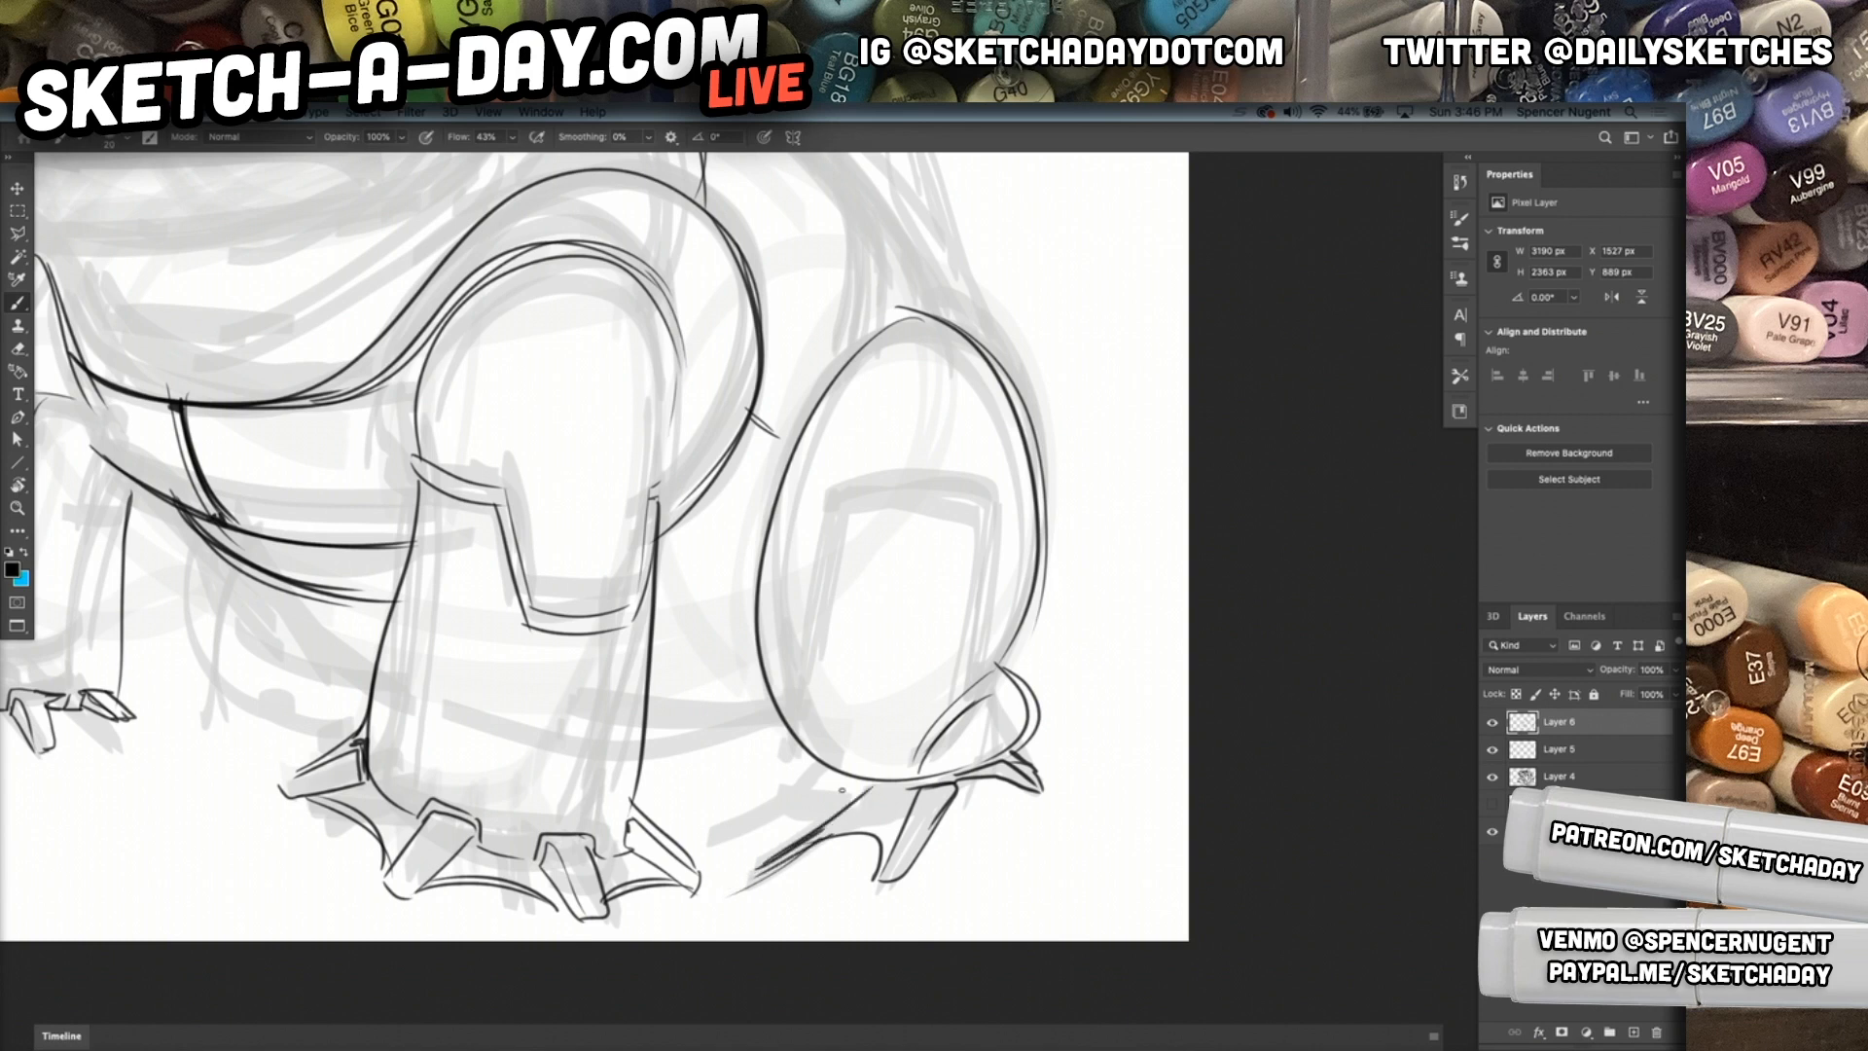
Complete the near hind foot with forward-pointing toes and short bands across them.
mouse_move(743, 852)
left_mouse_down()
mouse_move(814, 799)
mouse_move(775, 822)
mouse_move(690, 804)
mouse_move(807, 745)
left_mouse_up()
mouse_move(709, 800)
left_mouse_down()
mouse_move(809, 762)
mouse_move(781, 806)
mouse_move(803, 755)
left_mouse_up()
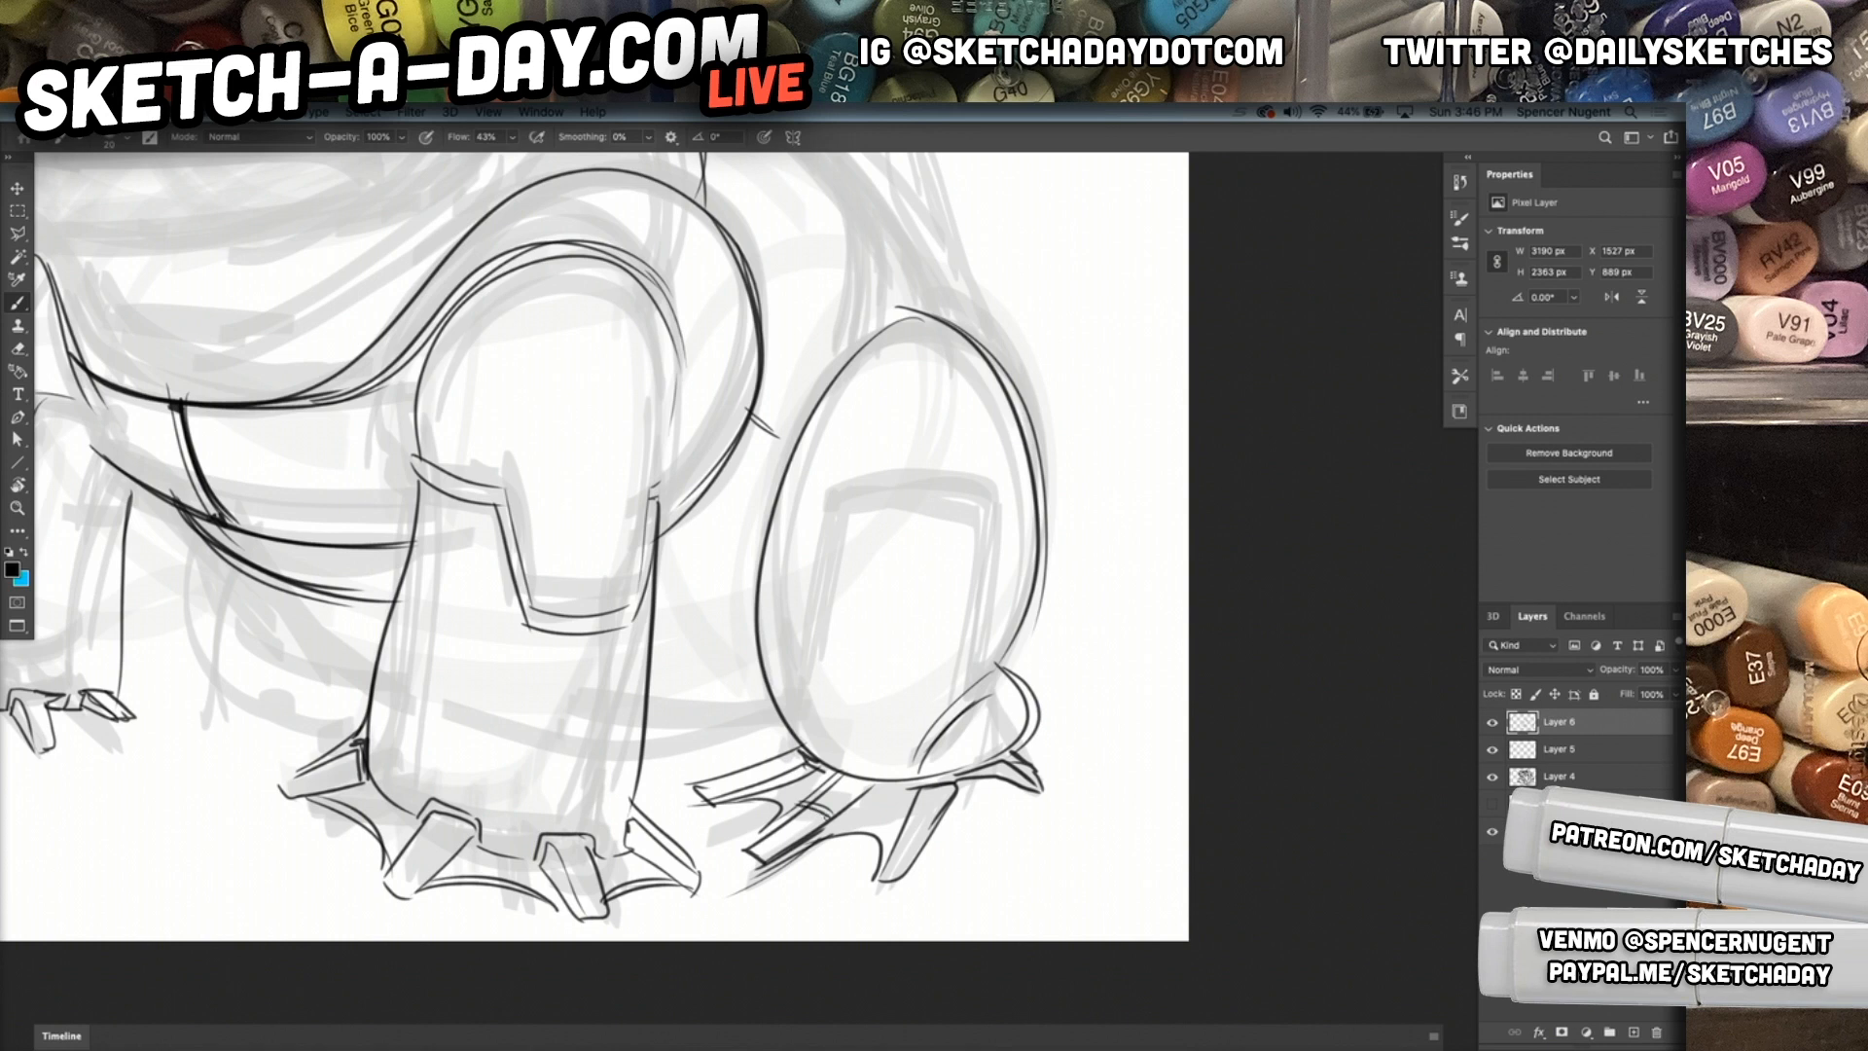
mouse_move(873, 801)
left_mouse_down()
mouse_move(825, 830)
mouse_move(932, 826)
mouse_move(894, 831)
left_mouse_up()
mouse_move(909, 794)
left_mouse_down()
mouse_move(891, 828)
mouse_move(912, 786)
mouse_move(828, 834)
left_mouse_up()
mouse_move(883, 784)
left_mouse_down()
mouse_move(832, 825)
mouse_move(701, 777)
left_mouse_up()
left_click_drag(793, 740, 735, 749)
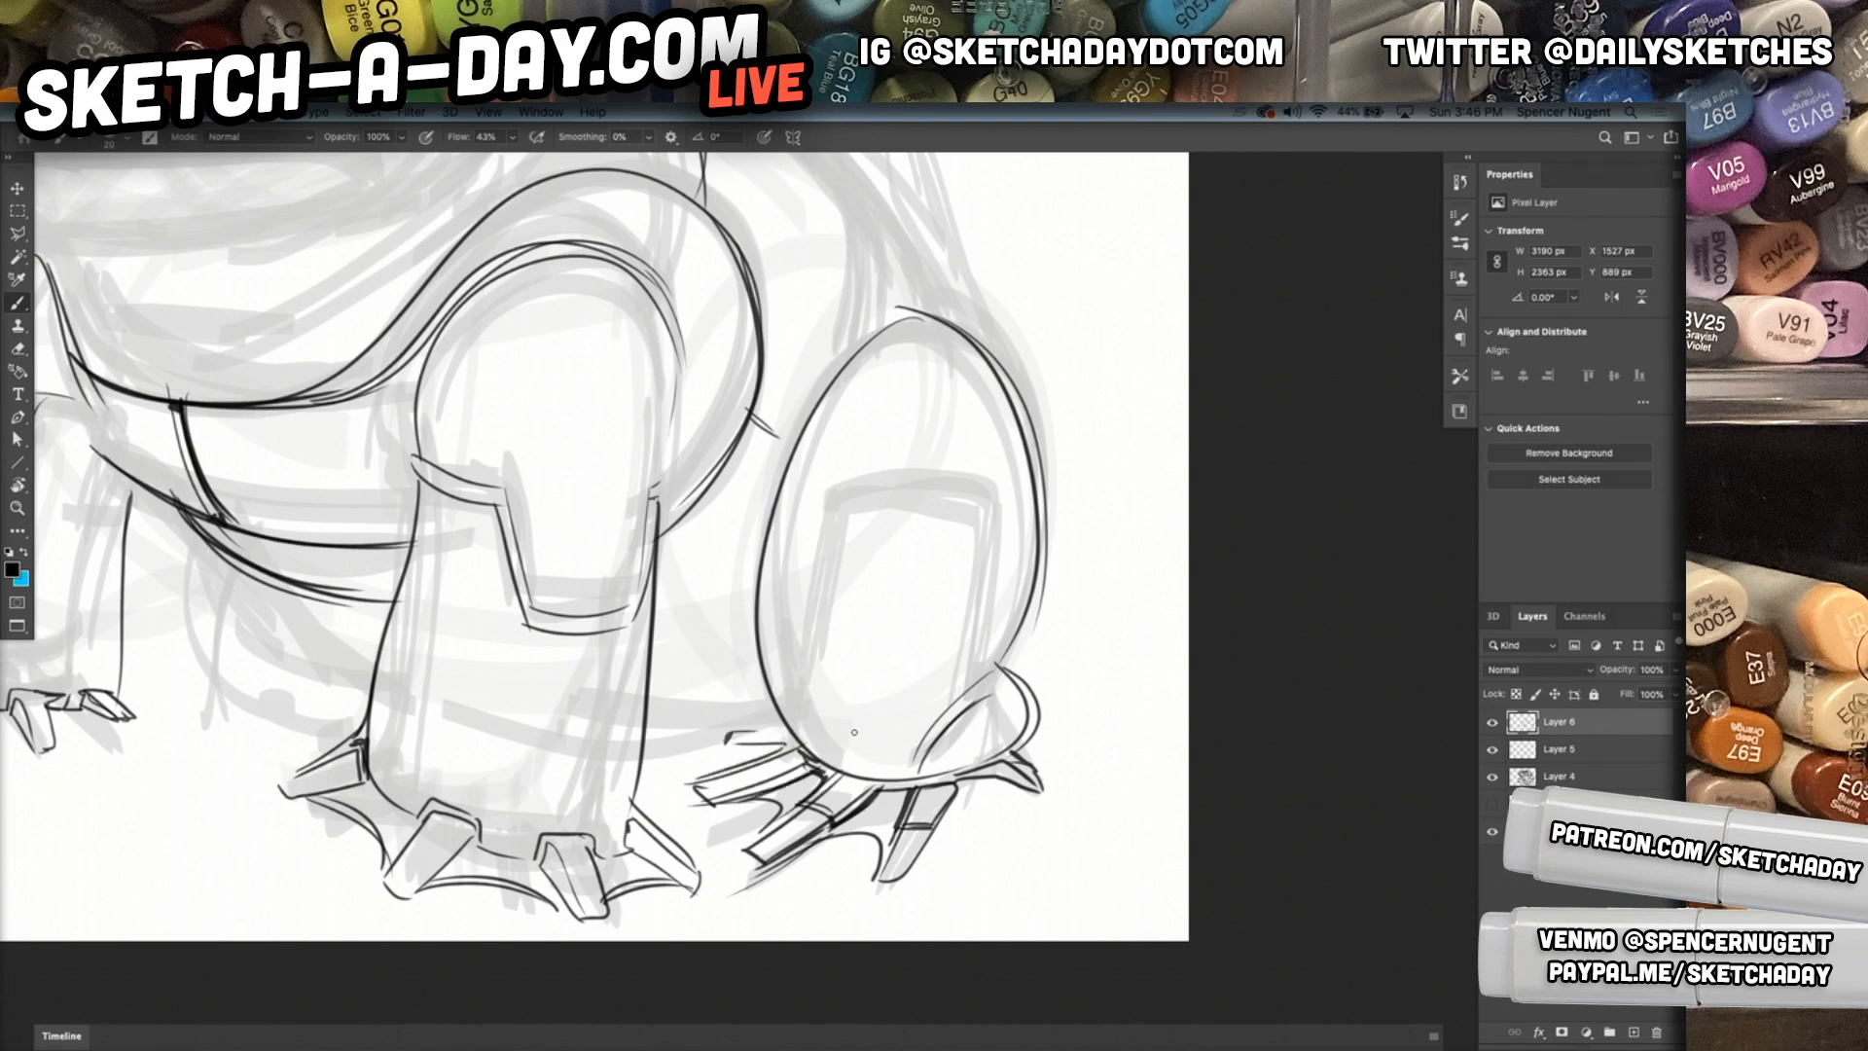
Add a rounded heel joint with an inner oval and a curved seam sweeping across the base of the near hind leg.
left_click_drag(728, 743, 774, 750)
mouse_move(761, 679)
left_mouse_down()
mouse_move(877, 741)
mouse_move(911, 700)
mouse_move(1002, 661)
left_mouse_up()
mouse_move(886, 738)
left_mouse_down()
mouse_move(1002, 669)
mouse_move(920, 730)
mouse_move(950, 776)
left_mouse_up()
mouse_move(984, 692)
left_mouse_down()
mouse_move(922, 766)
mouse_move(956, 776)
left_mouse_up()
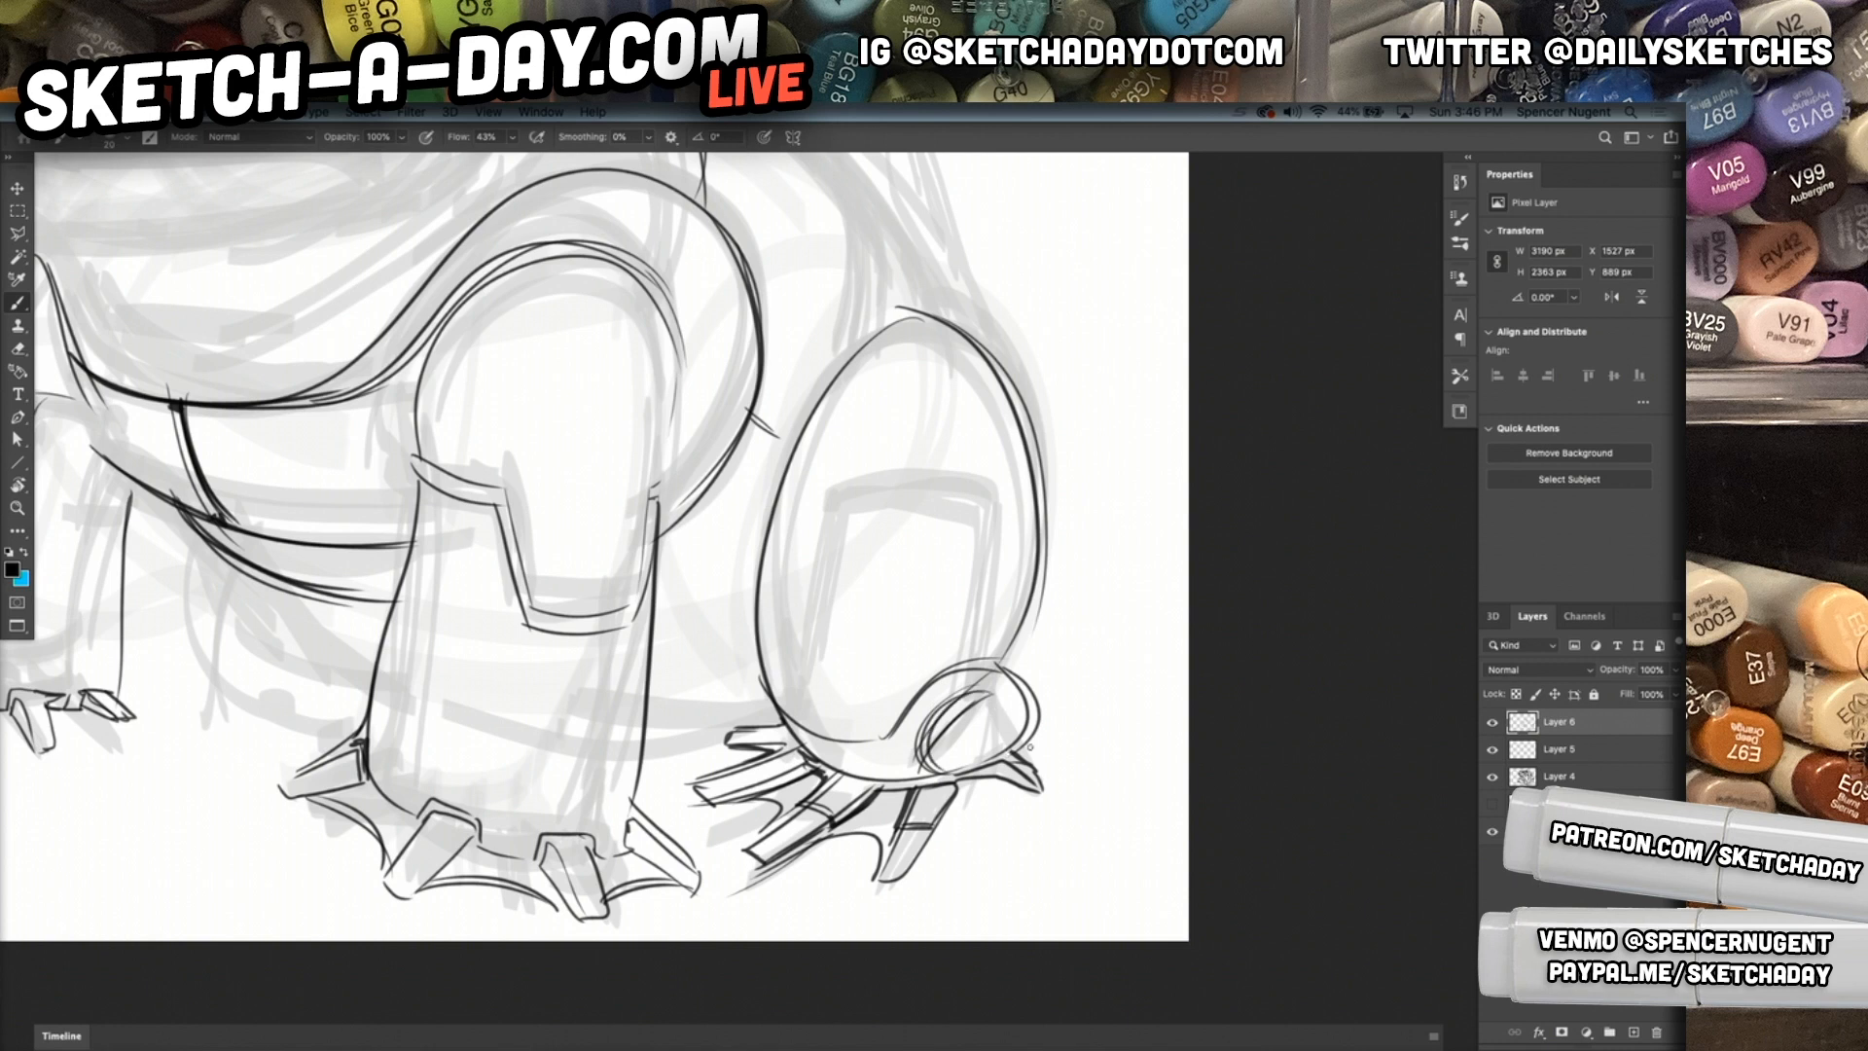
left_click_drag(1096, 750, 1039, 767)
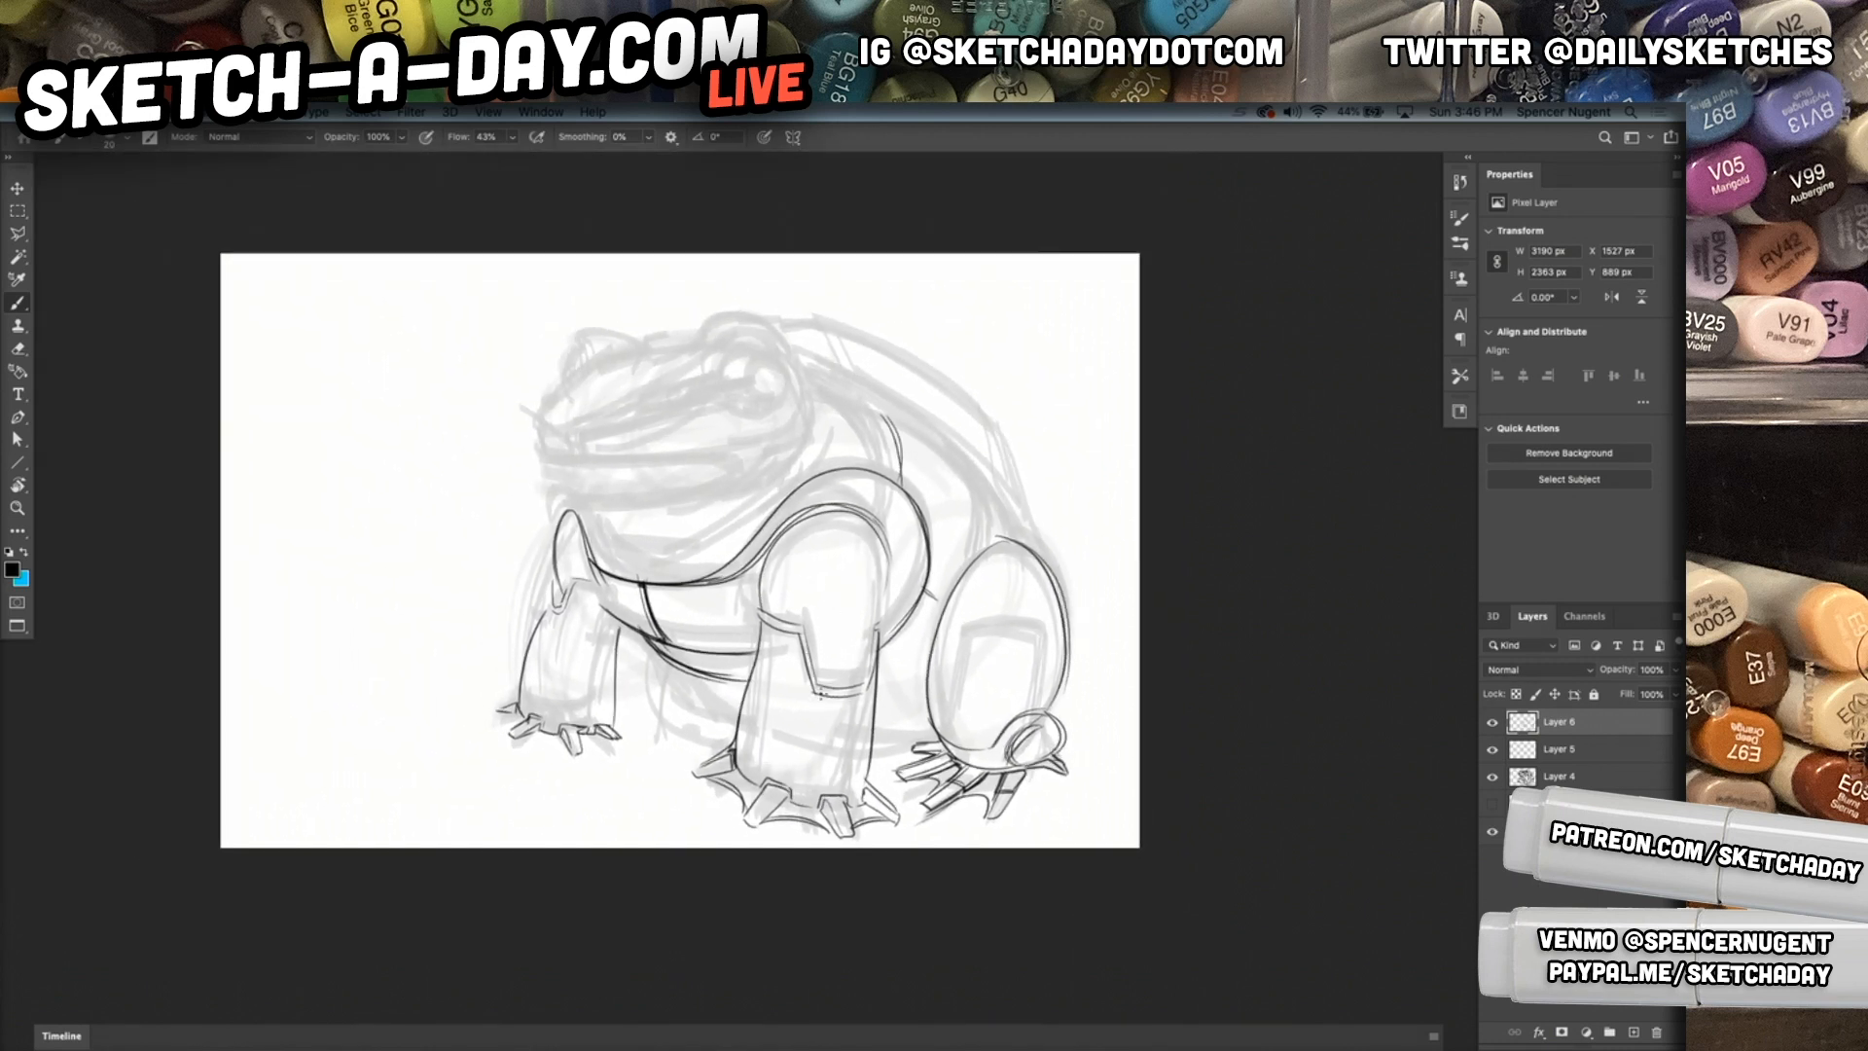
Sketch a light arc on the back behind the frog's head.
left_click_drag(852, 522, 868, 638)
scroll(890, 408, "up", 3)
left_click_drag(852, 445, 899, 486)
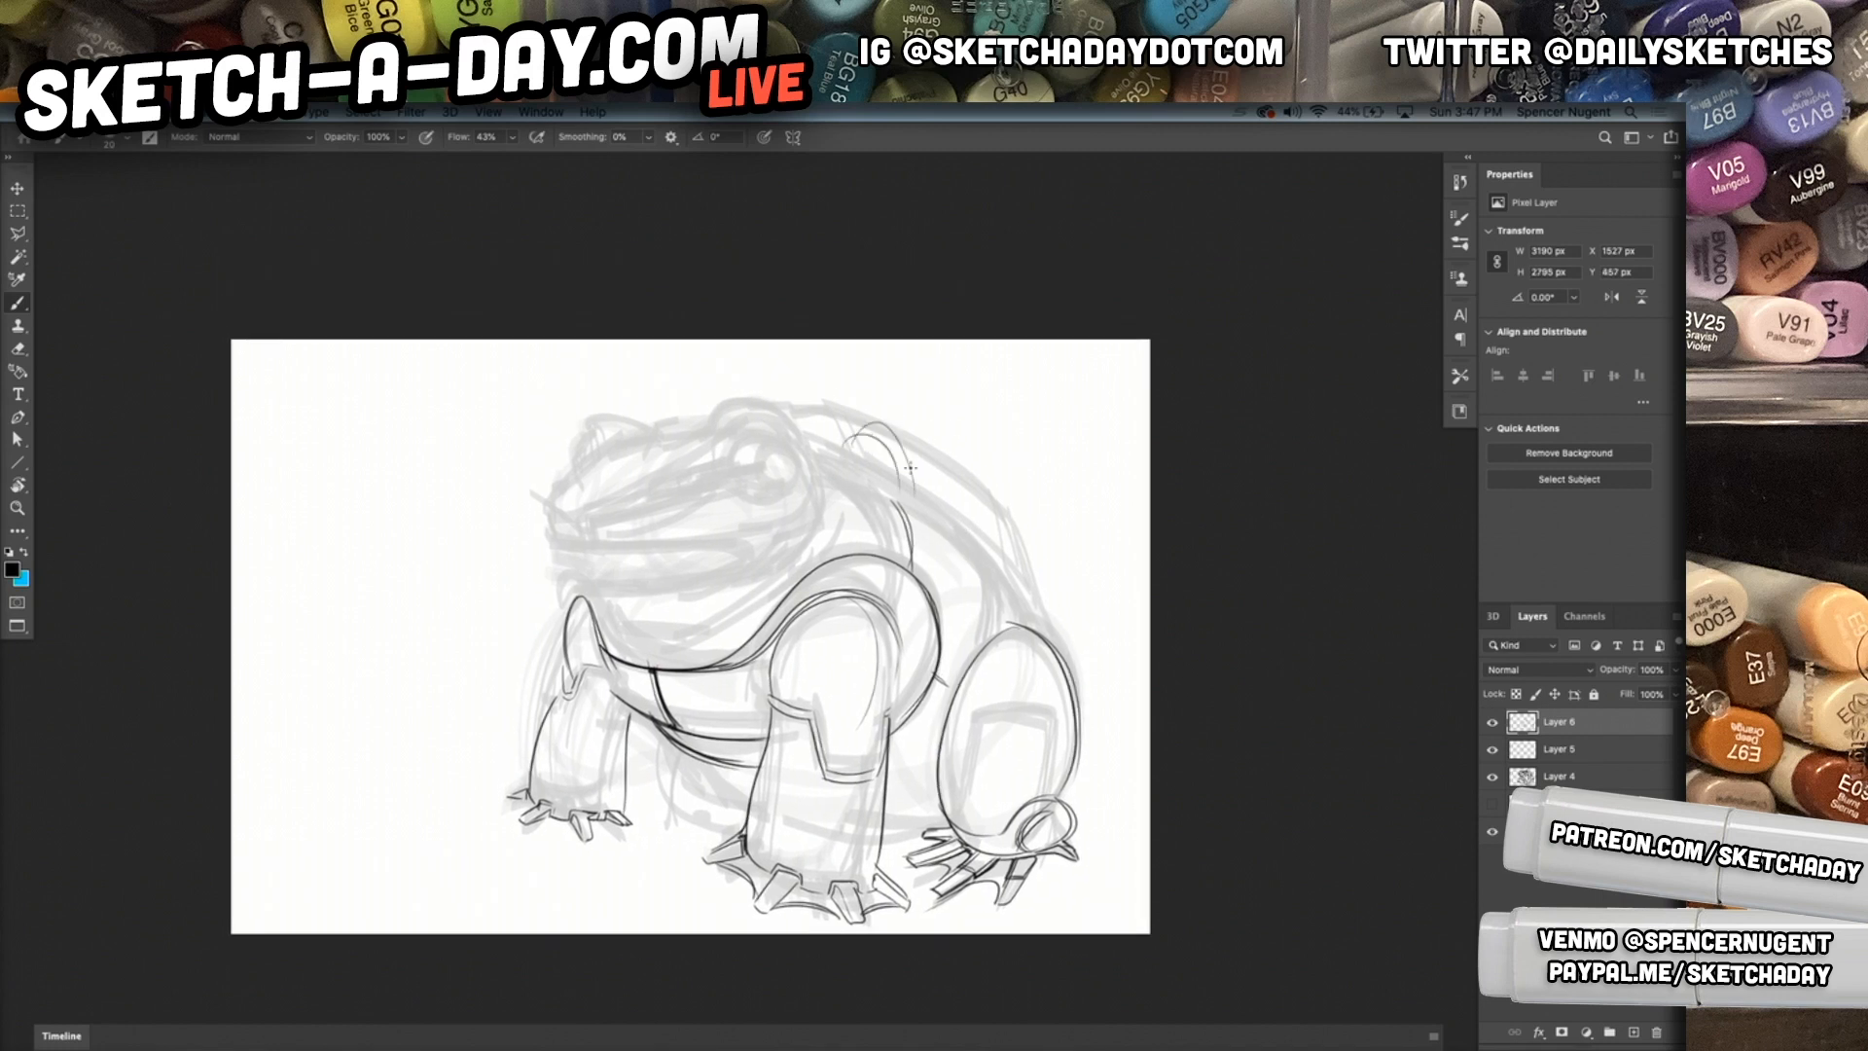
left_click_drag(1029, 699, 1146, 784)
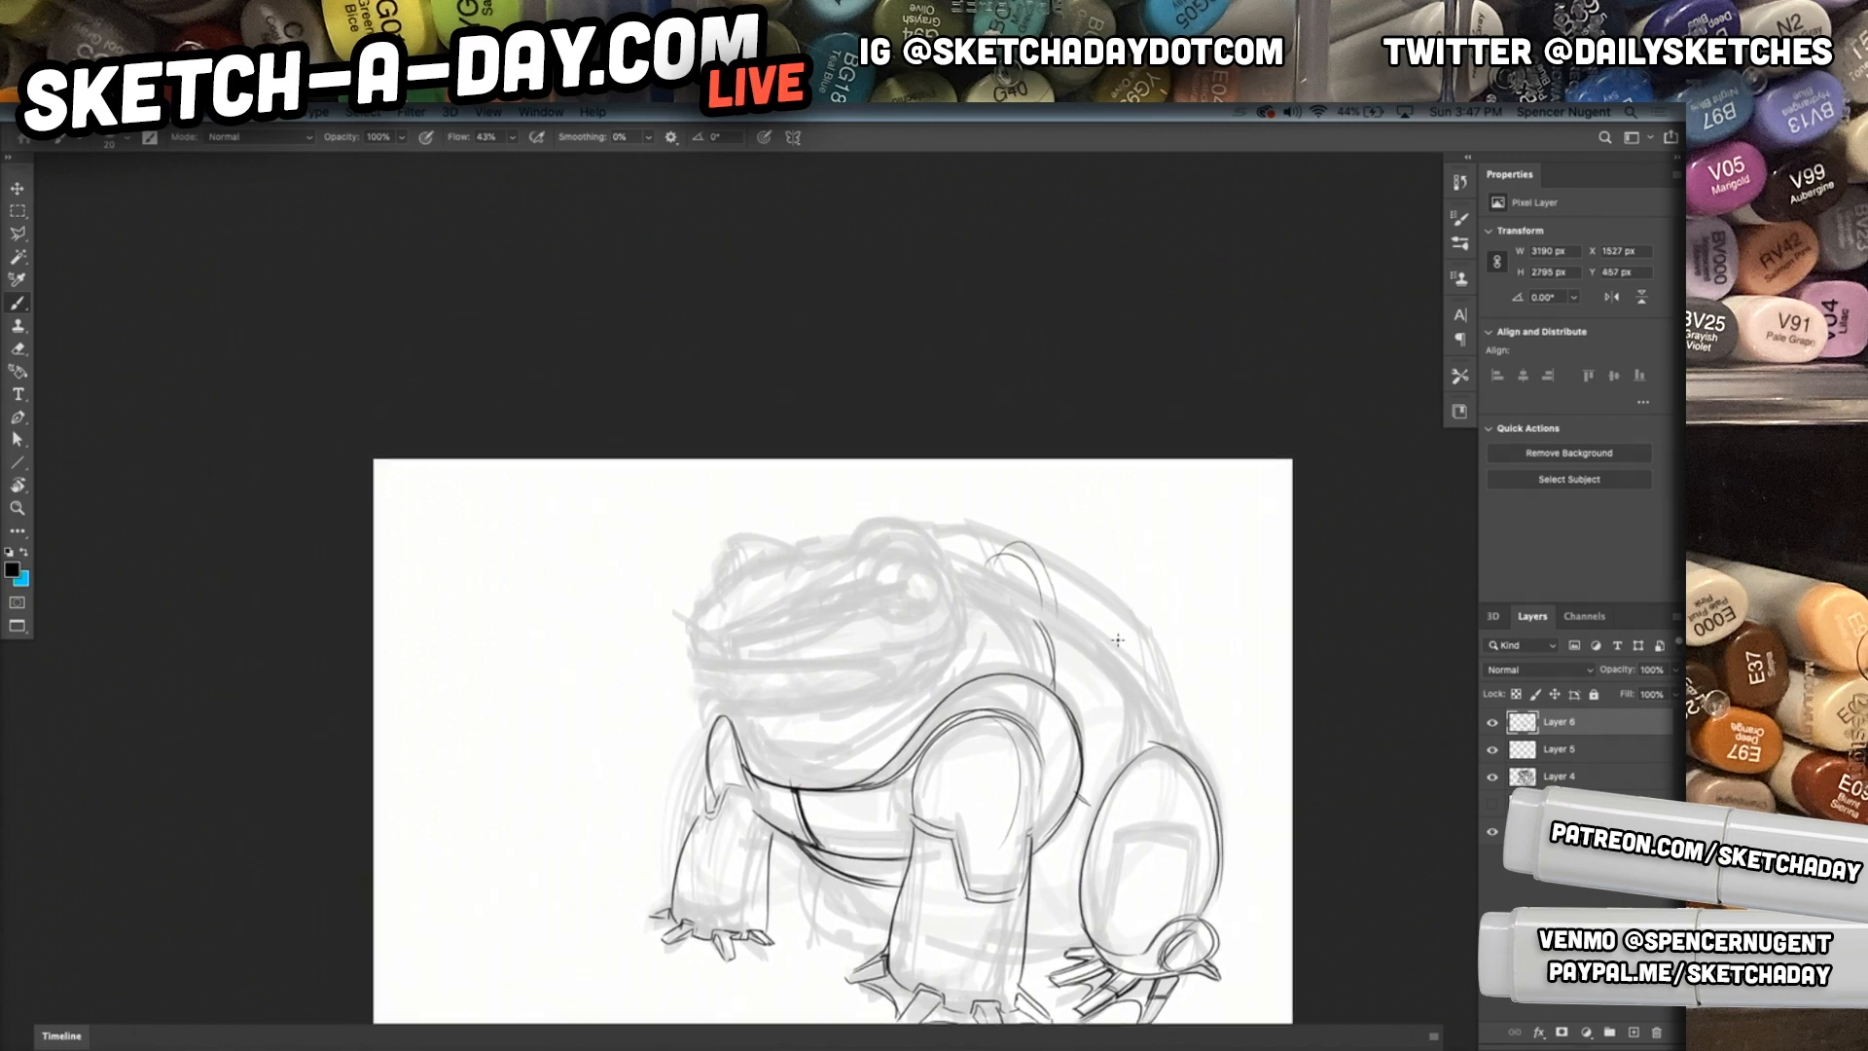
Draw the front of the snout with its nostril bumps and the long upper lip line ending in a stepped mouth corner.
left_click_drag(854, 715, 930, 684)
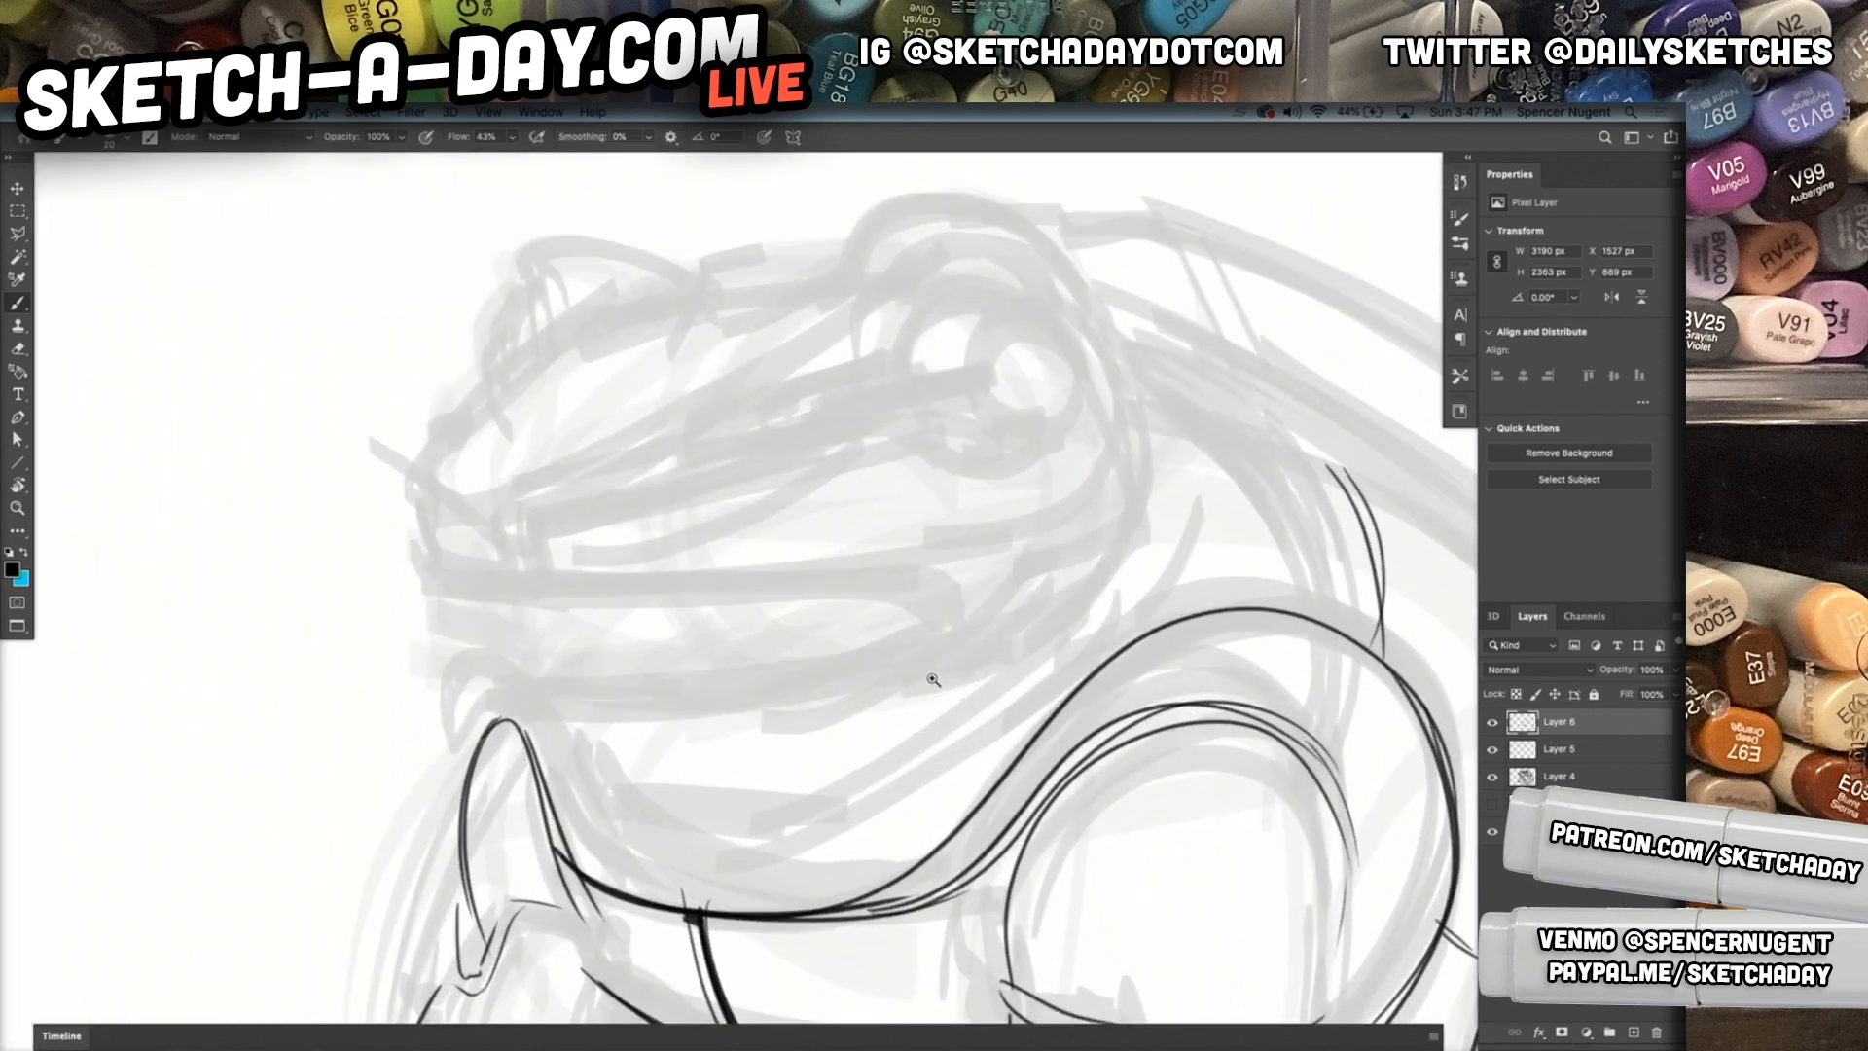
left_click_drag(437, 580, 499, 588)
mouse_move(812, 407)
left_mouse_down()
mouse_move(485, 505)
mouse_move(516, 547)
left_mouse_up()
mouse_move(433, 463)
left_mouse_down()
mouse_move(407, 494)
mouse_move(418, 569)
mouse_move(541, 590)
left_mouse_up()
left_click_drag(425, 587, 911, 578)
mouse_move(926, 576)
left_mouse_down()
mouse_move(980, 598)
mouse_move(973, 573)
mouse_move(858, 566)
mouse_move(542, 589)
mouse_move(958, 573)
mouse_move(985, 596)
mouse_move(1085, 459)
mouse_move(1008, 545)
mouse_move(904, 600)
left_mouse_up()
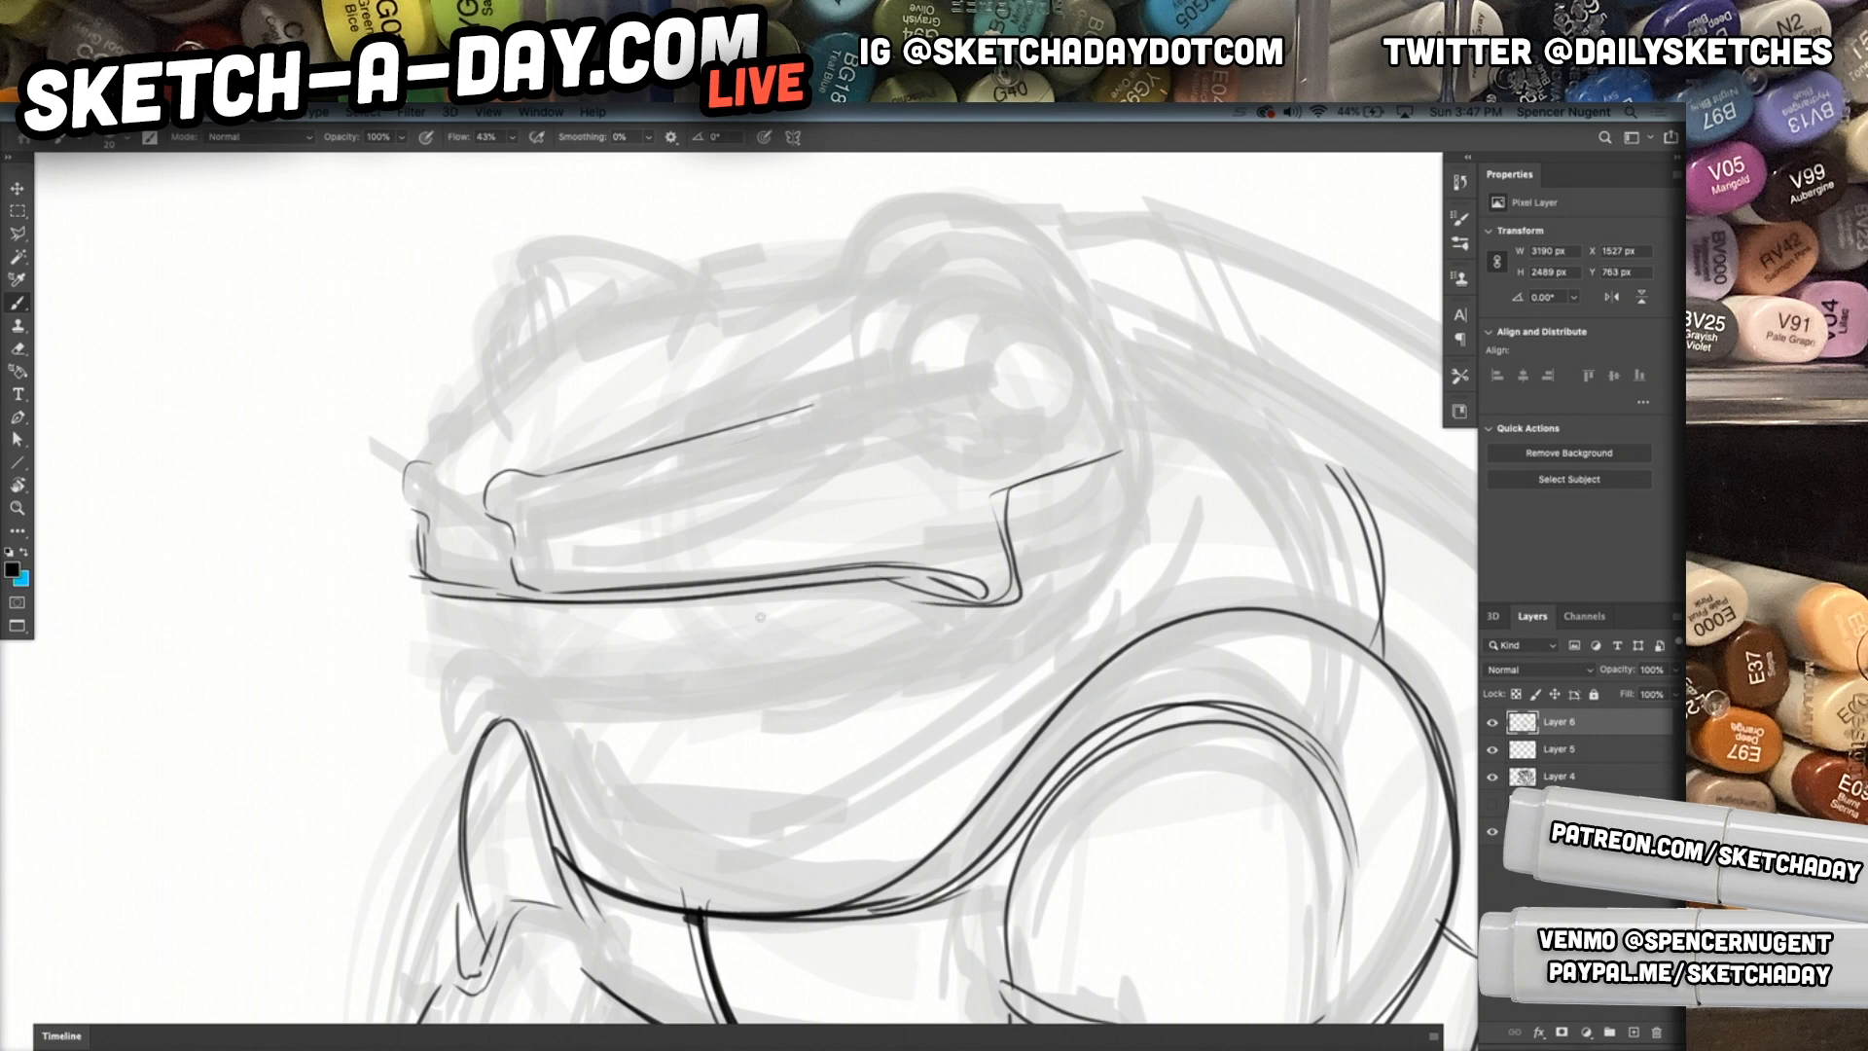
Draw the lower jaw beneath the mouth line, redoing its long bottom edge as one smooth curve.
mouse_move(435, 598)
left_mouse_down()
mouse_move(420, 650)
mouse_move(621, 695)
left_mouse_up()
left_click_drag(508, 690, 883, 669)
key("ctrl+z")
left_click_drag(504, 693, 902, 694)
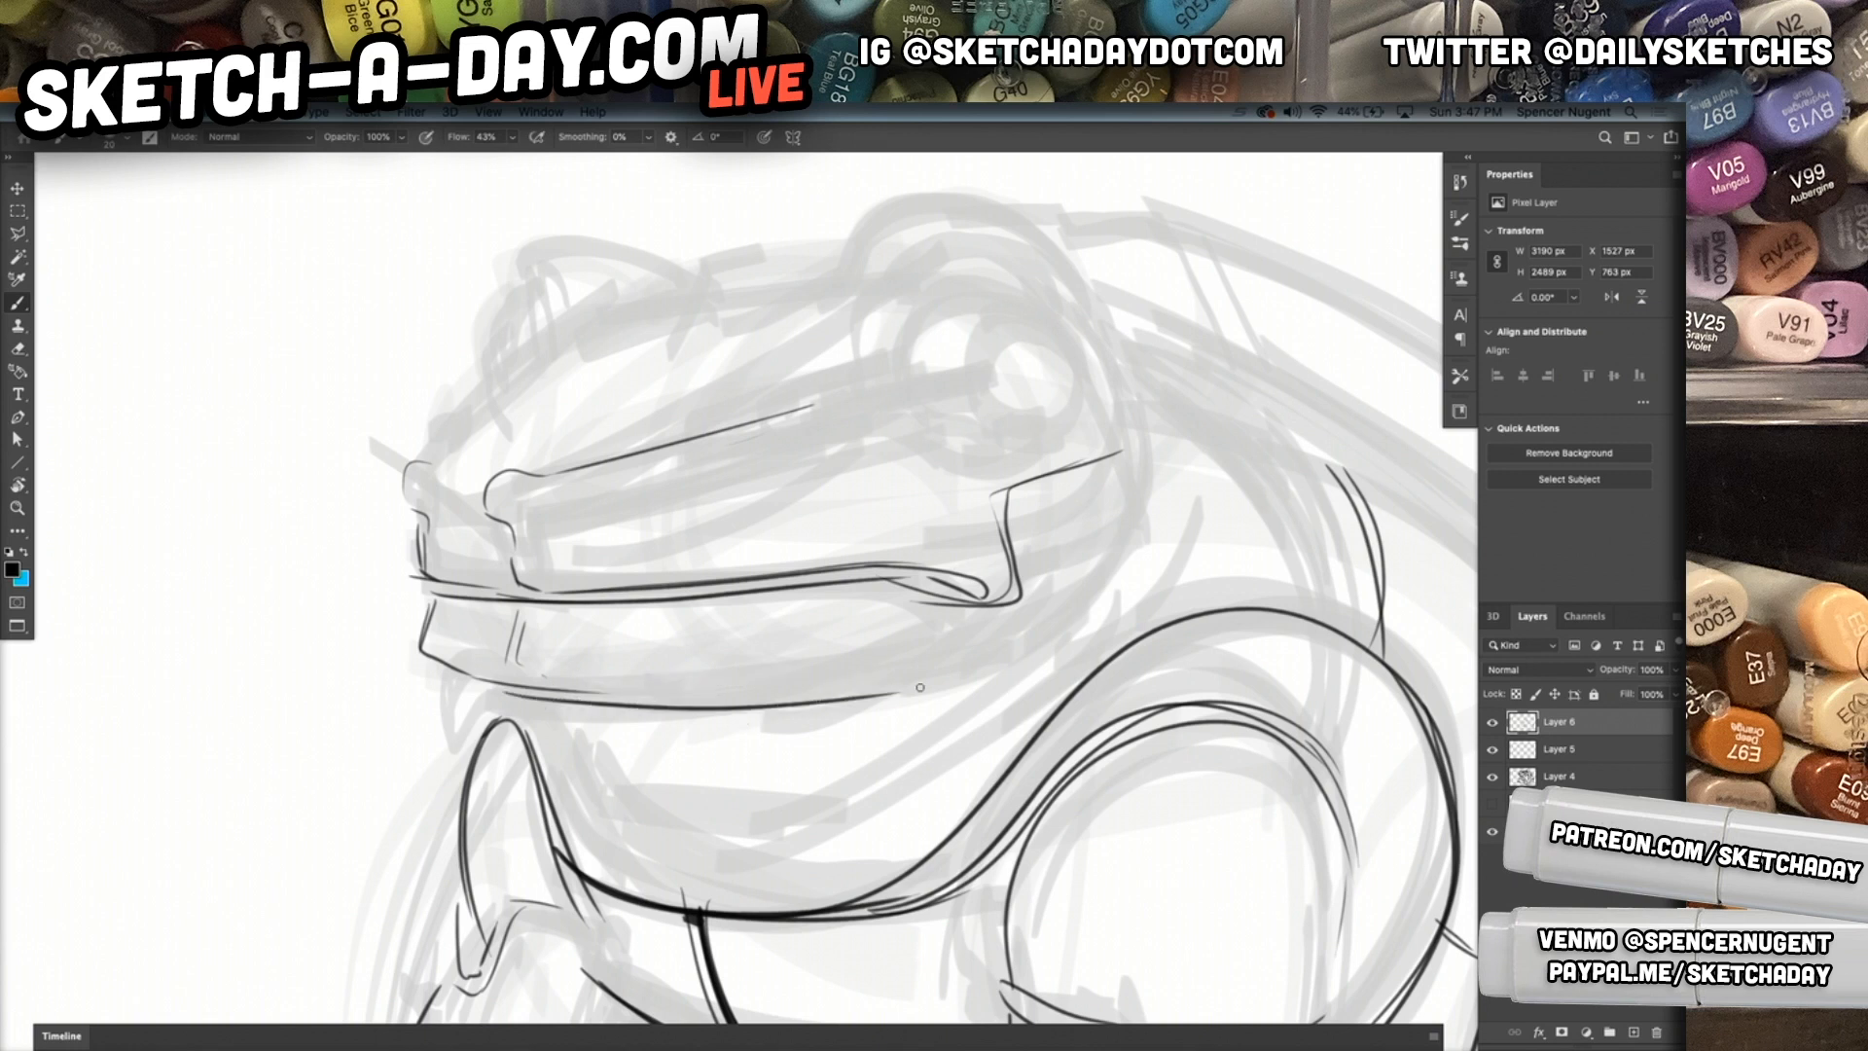
Draw the throat as doubled curves sagging from the jaw and rising to the near shoulder.
mouse_move(512, 689)
left_mouse_down()
mouse_move(669, 827)
mouse_move(706, 826)
left_mouse_up()
left_click_drag(540, 778, 820, 845)
mouse_move(570, 811)
left_mouse_down()
mouse_move(840, 843)
mouse_move(1029, 634)
left_mouse_up()
mouse_move(835, 845)
left_mouse_down()
mouse_move(1033, 642)
mouse_move(1118, 644)
left_mouse_up()
left_click_drag(1138, 803, 1051, 808)
left_click_drag(1097, 808, 1082, 799)
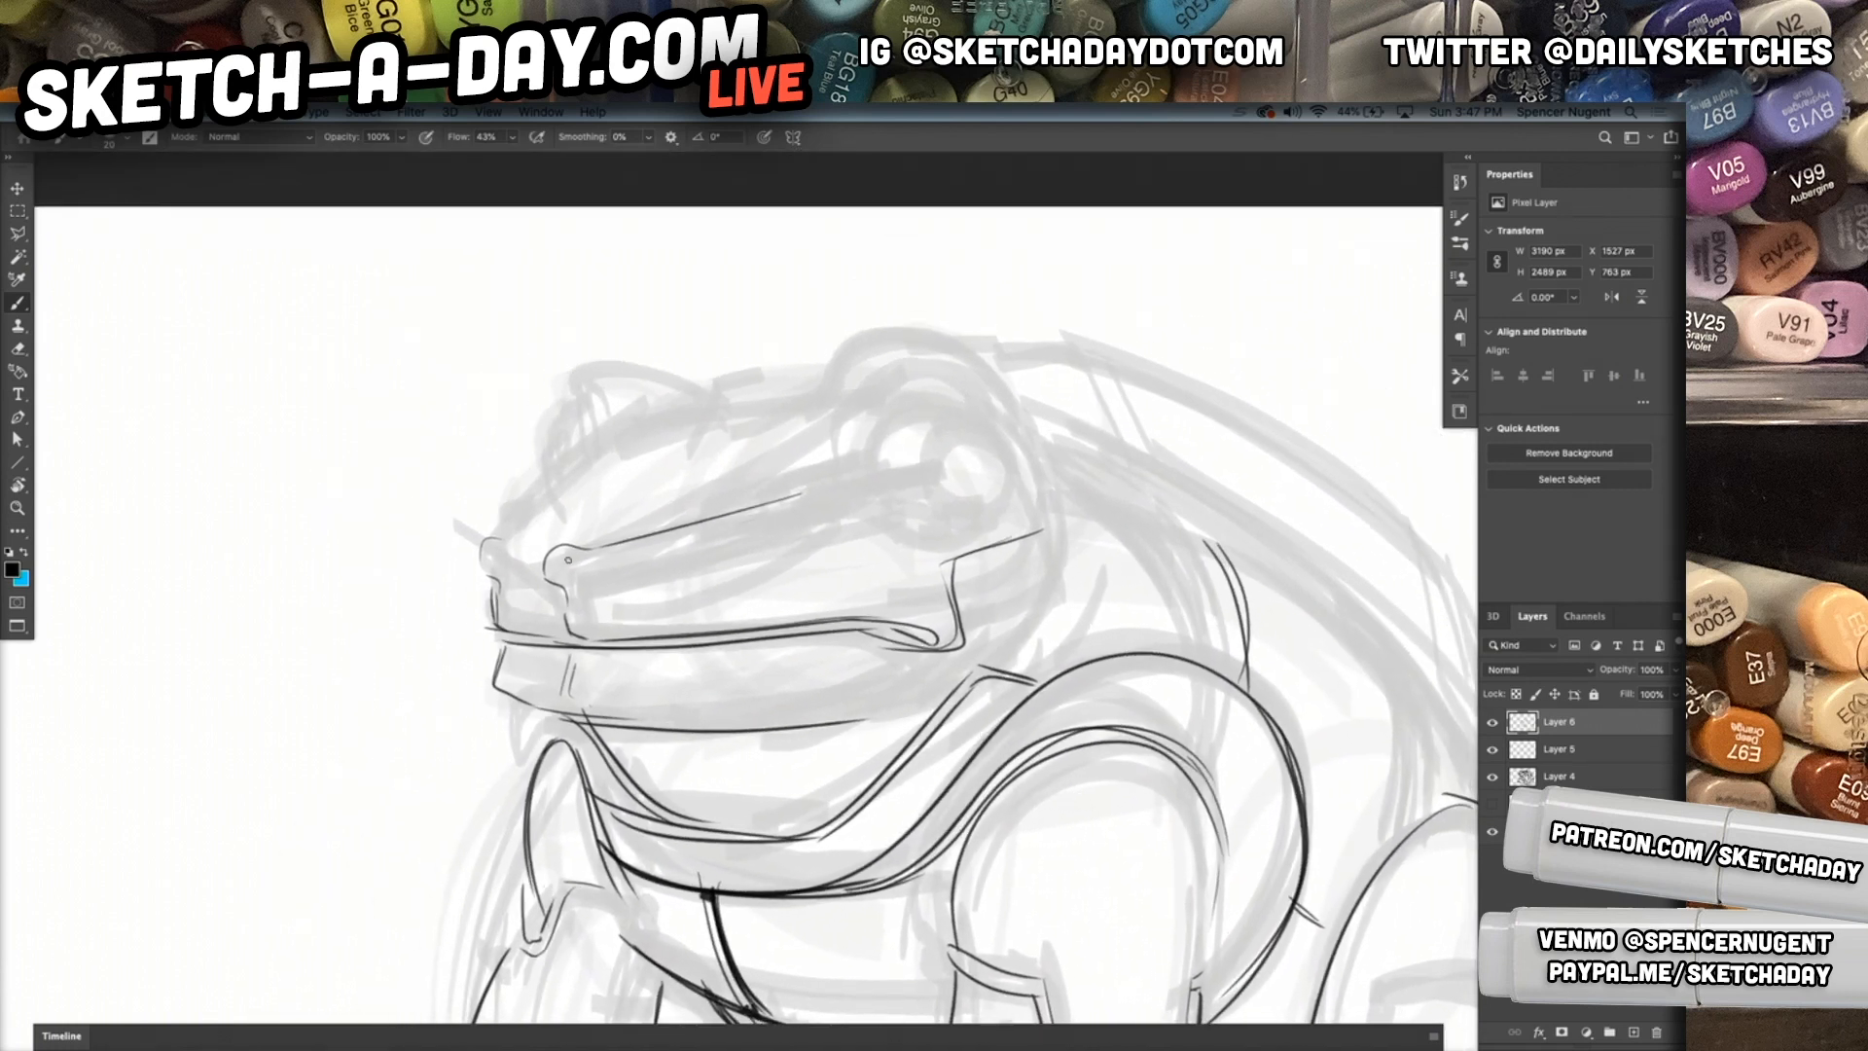
Draw a stepped, doubled ridge from the nostril along the snout, curving up over the near eye as a brow.
mouse_move(561, 580)
left_mouse_down()
mouse_move(571, 546)
mouse_move(498, 542)
mouse_move(483, 578)
mouse_move(640, 547)
mouse_move(656, 561)
mouse_move(669, 546)
mouse_move(637, 528)
mouse_move(780, 480)
left_mouse_up()
left_click_drag(662, 530, 834, 461)
left_click_drag(729, 494, 983, 395)
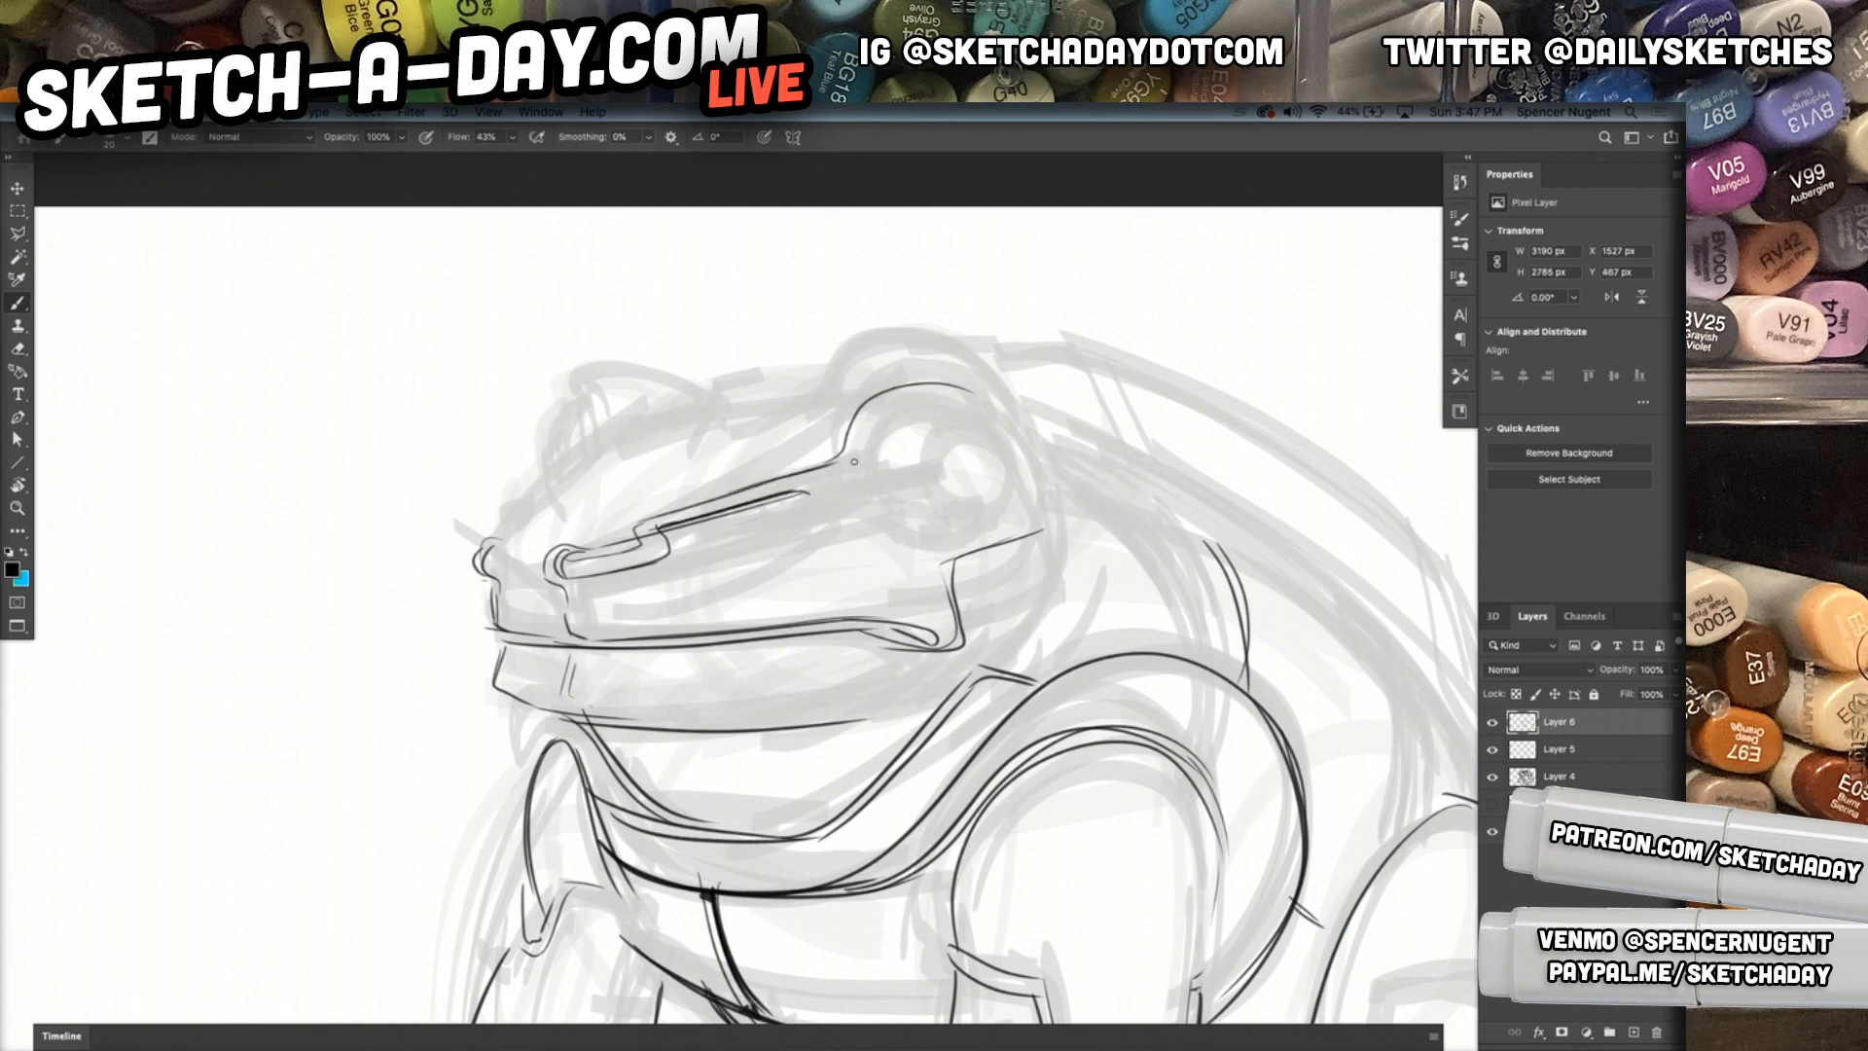
left_click_drag(785, 491, 978, 401)
left_click_drag(855, 458, 991, 400)
mouse_move(662, 525)
left_mouse_down()
mouse_move(613, 574)
mouse_move(649, 521)
left_mouse_up()
Outline the far side of the snout's top and build the far eye bulge with its peaked lid.
mouse_move(485, 540)
left_mouse_down()
mouse_move(584, 532)
mouse_move(472, 568)
mouse_move(654, 421)
left_mouse_up()
left_click_drag(575, 470, 712, 399)
mouse_move(574, 470)
left_mouse_down()
mouse_move(598, 436)
mouse_move(579, 380)
mouse_move(550, 491)
mouse_move(580, 461)
left_mouse_up()
key("super+z")
key("super+z")
mouse_move(584, 398)
left_mouse_down()
mouse_move(549, 483)
mouse_move(578, 412)
mouse_move(572, 450)
left_mouse_up()
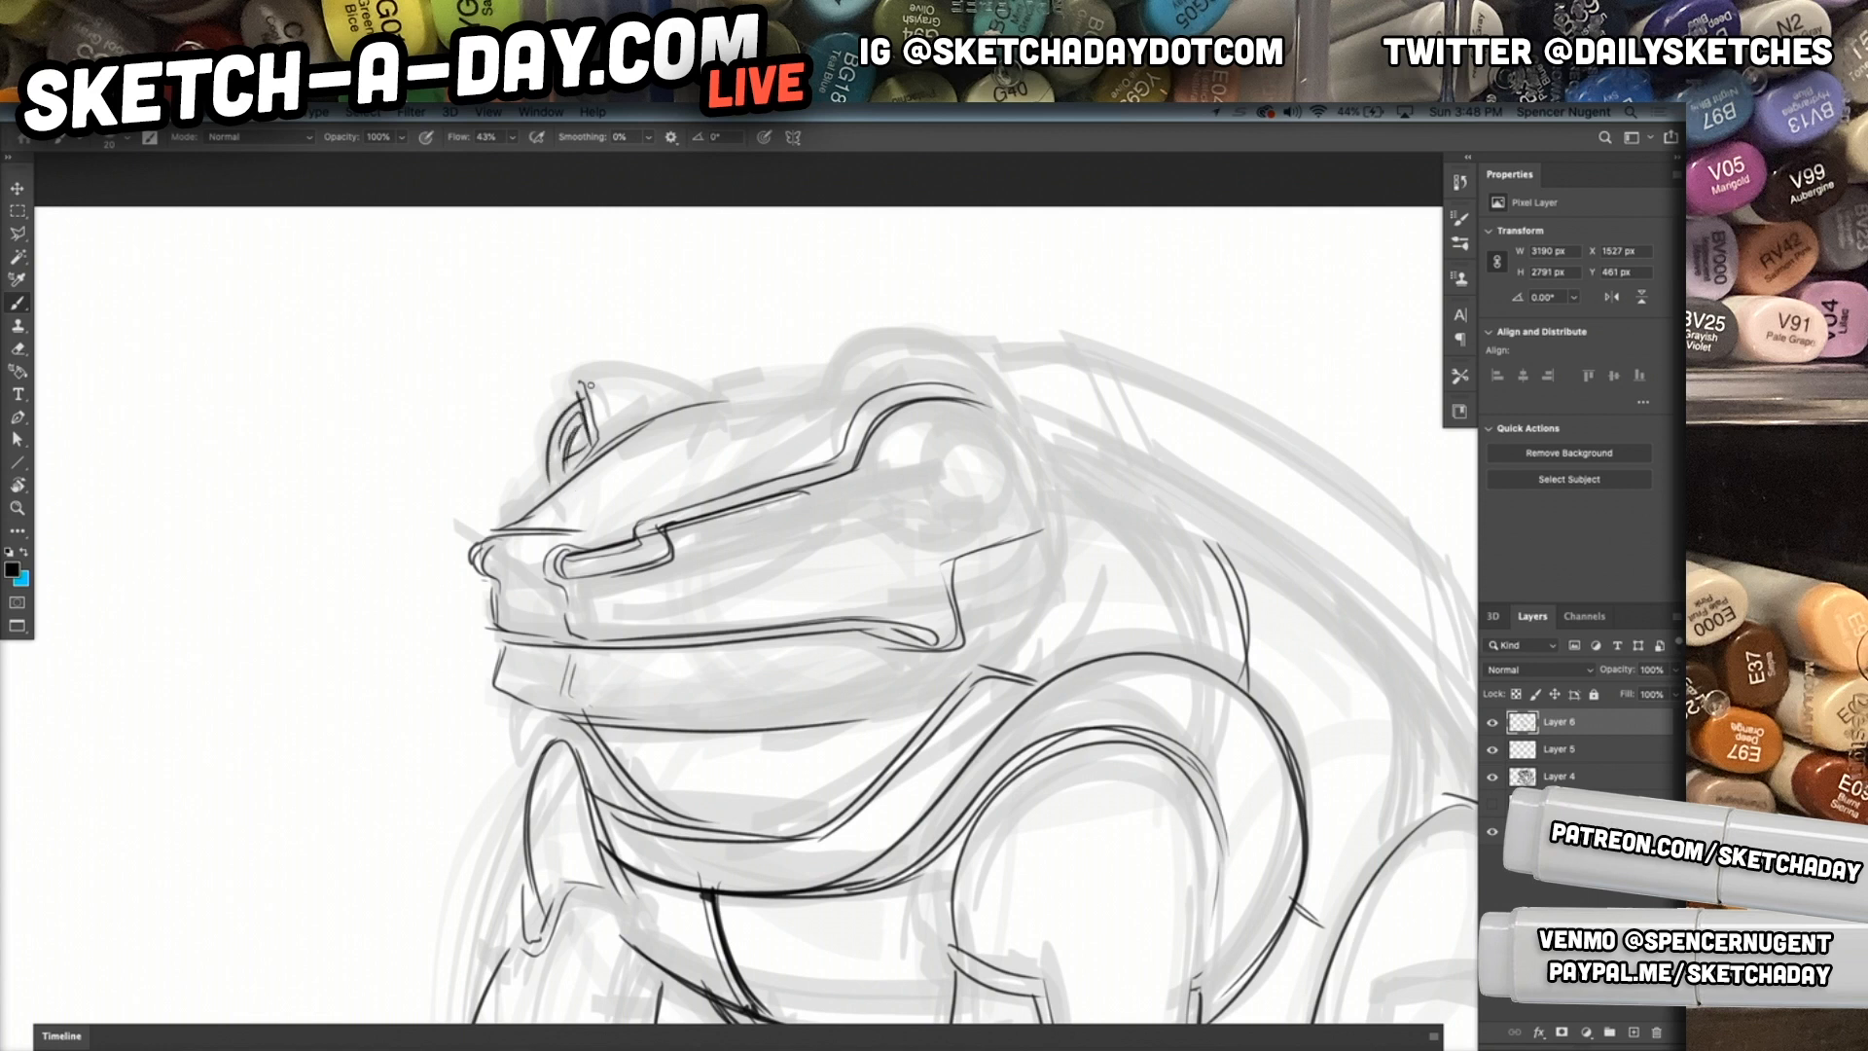
left_click_drag(586, 381, 655, 394)
Extend the head's top line into the near brow and wrap heavy curves around the back of the near eye socket.
mouse_move(827, 449)
left_mouse_down()
mouse_move(838, 389)
mouse_move(882, 377)
mouse_move(827, 428)
left_mouse_up()
left_click_drag(711, 399, 951, 364)
mouse_move(797, 394)
left_mouse_down()
mouse_move(926, 347)
mouse_move(977, 379)
mouse_move(981, 521)
left_mouse_up()
left_click_drag(963, 375, 978, 525)
mouse_move(961, 378)
left_mouse_down()
mouse_move(1002, 530)
mouse_move(1008, 502)
mouse_move(968, 549)
mouse_move(998, 523)
left_mouse_up()
left_click_drag(979, 521, 936, 556)
key("super+z")
left_click_drag(956, 401, 977, 531)
Draw the near eye as concentric rings with a notched iris and a small inner pupil ring.
mouse_move(869, 449)
left_mouse_down()
mouse_move(869, 488)
mouse_move(917, 537)
mouse_move(997, 426)
left_mouse_up()
mouse_move(881, 445)
left_mouse_down()
mouse_move(948, 428)
mouse_move(883, 449)
mouse_move(968, 457)
mouse_move(938, 516)
mouse_move(973, 455)
mouse_move(968, 508)
left_mouse_up()
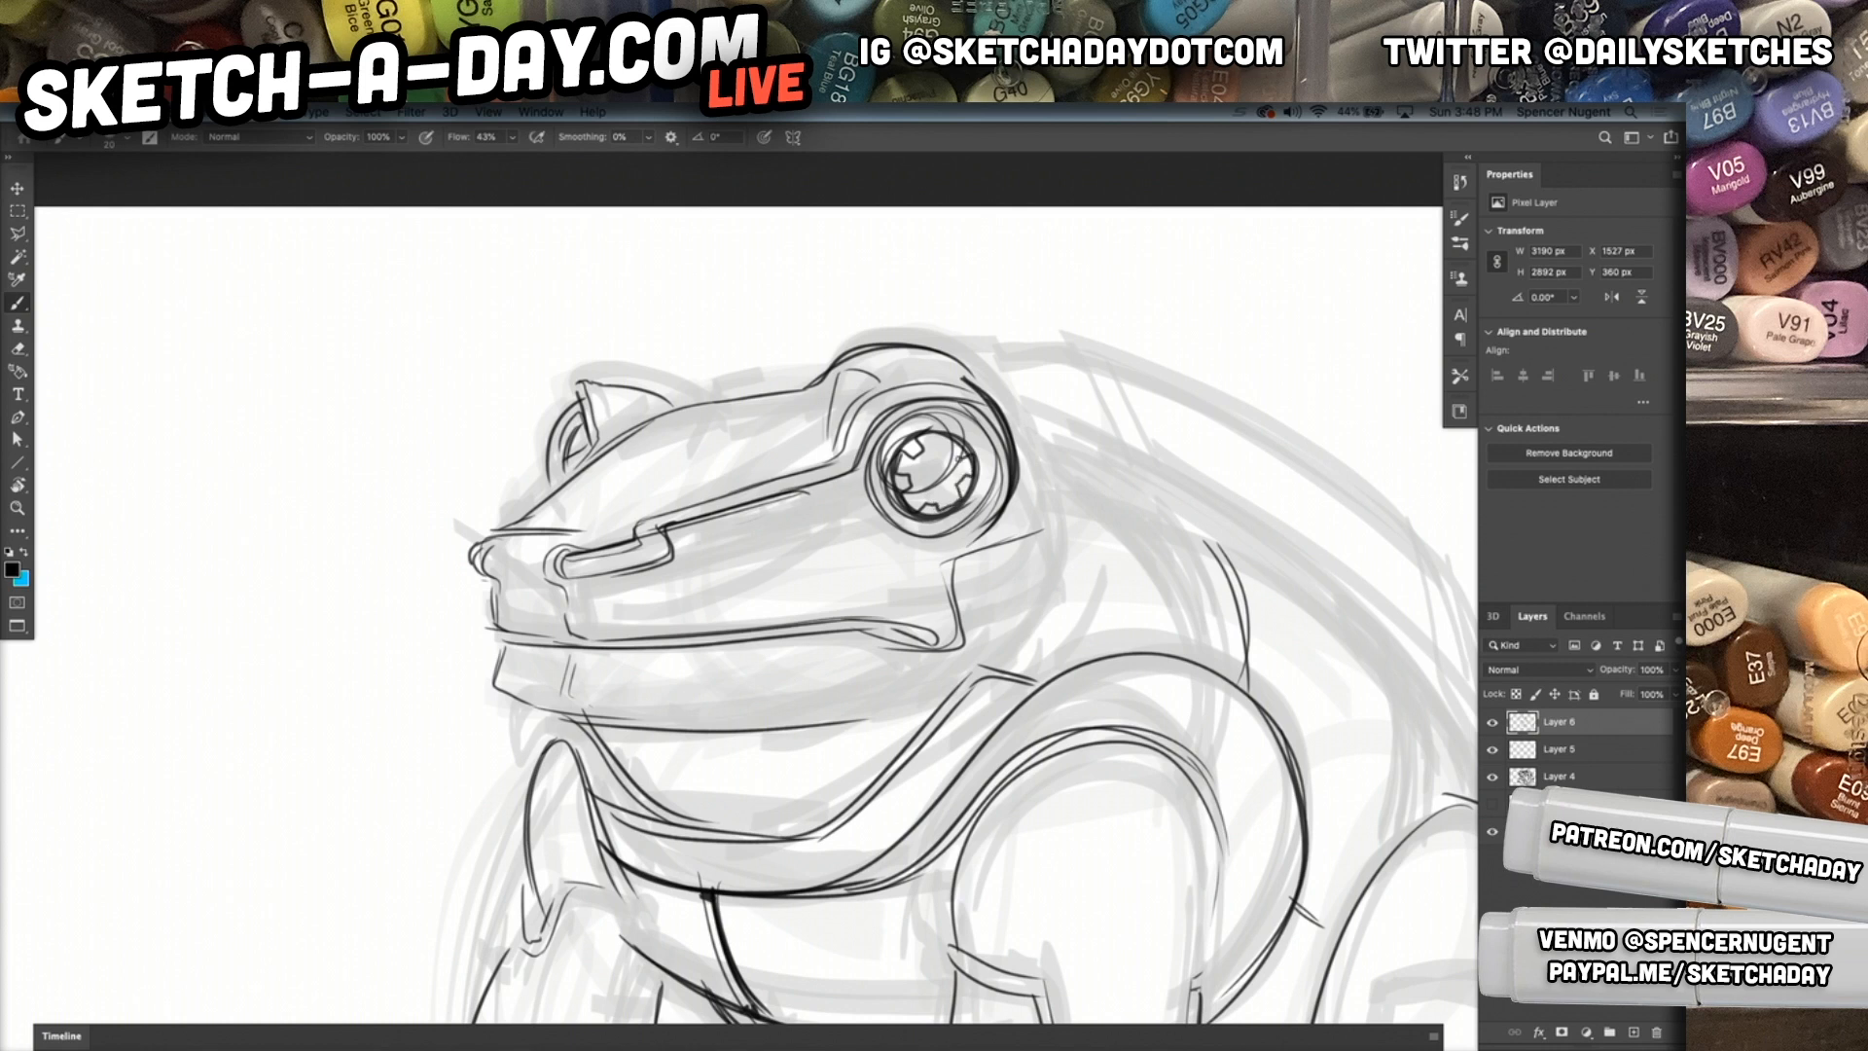
mouse_move(931, 464)
left_mouse_down()
mouse_move(920, 486)
mouse_move(949, 476)
left_mouse_up()
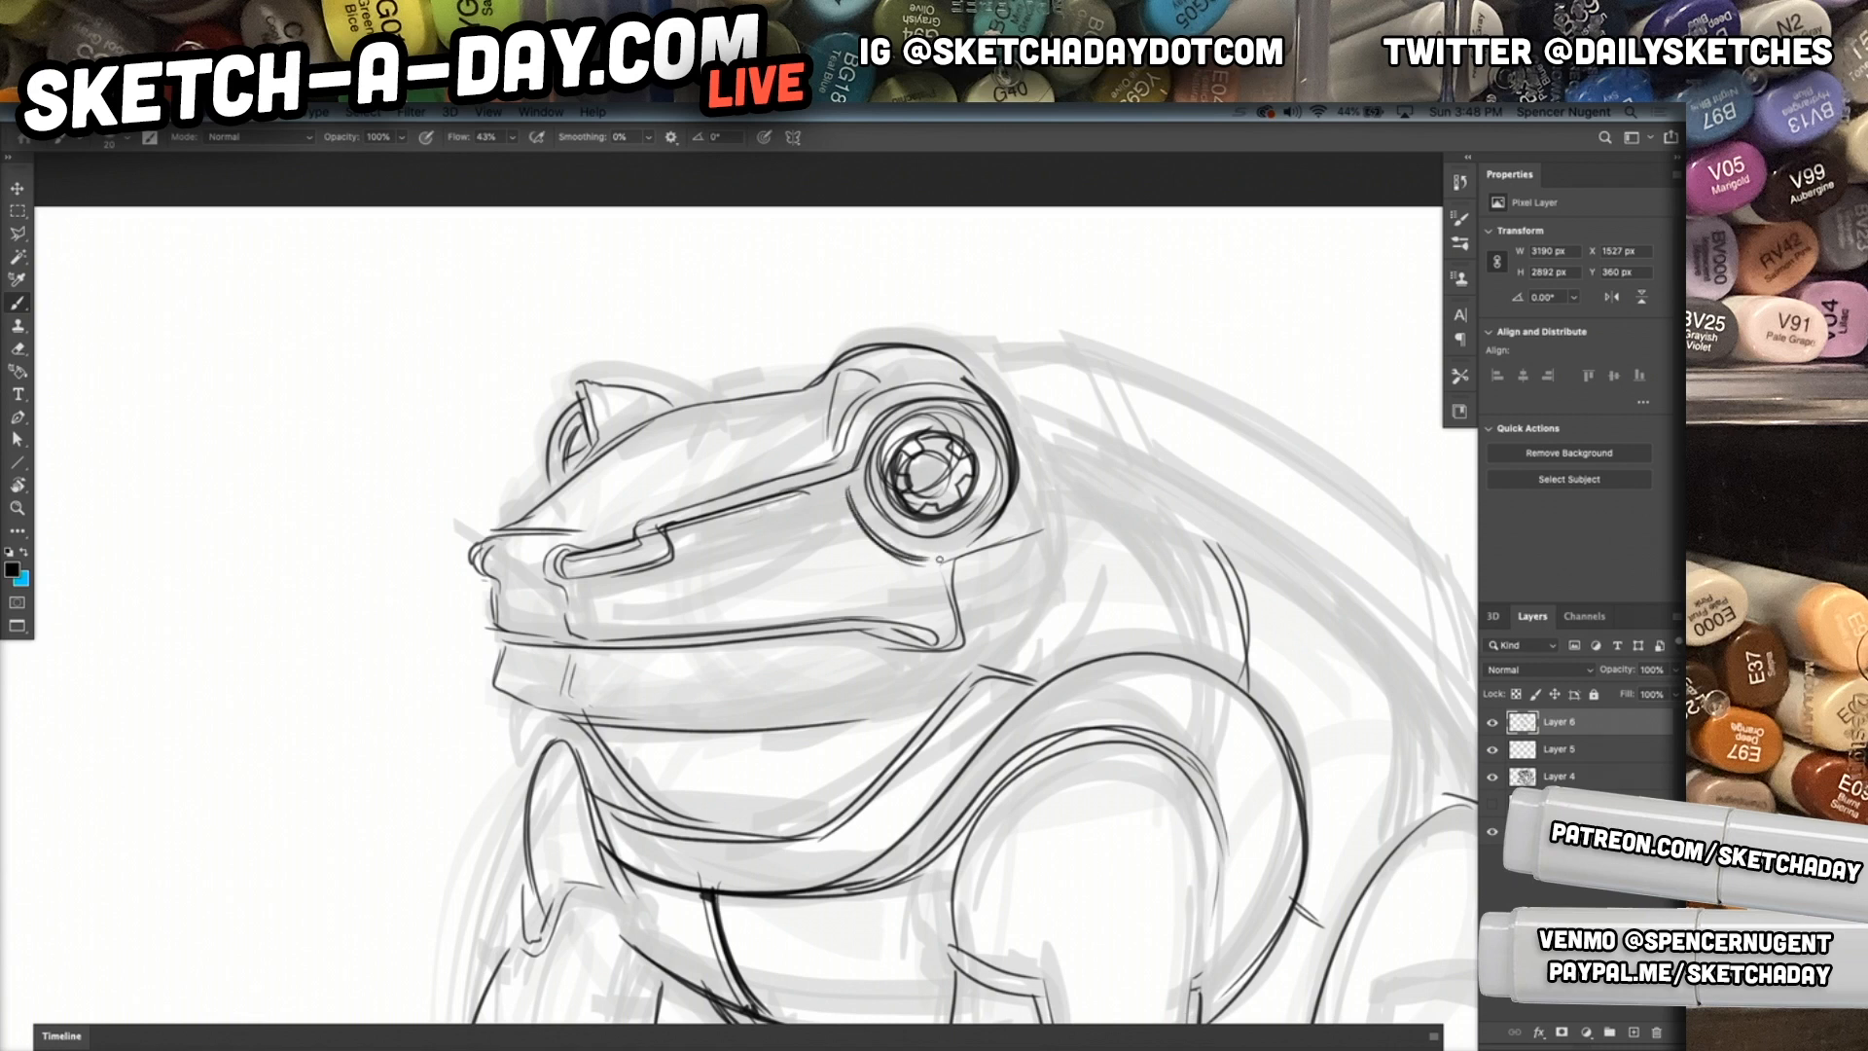
Draw the neck curve behind the eye, the stepped back line towards the hip and a narrow plate on the hind leg's front edge.
left_click_drag(1294, 613, 1142, 522)
scroll(1164, 583, "down", 5)
left_click_drag(1171, 660, 941, 619)
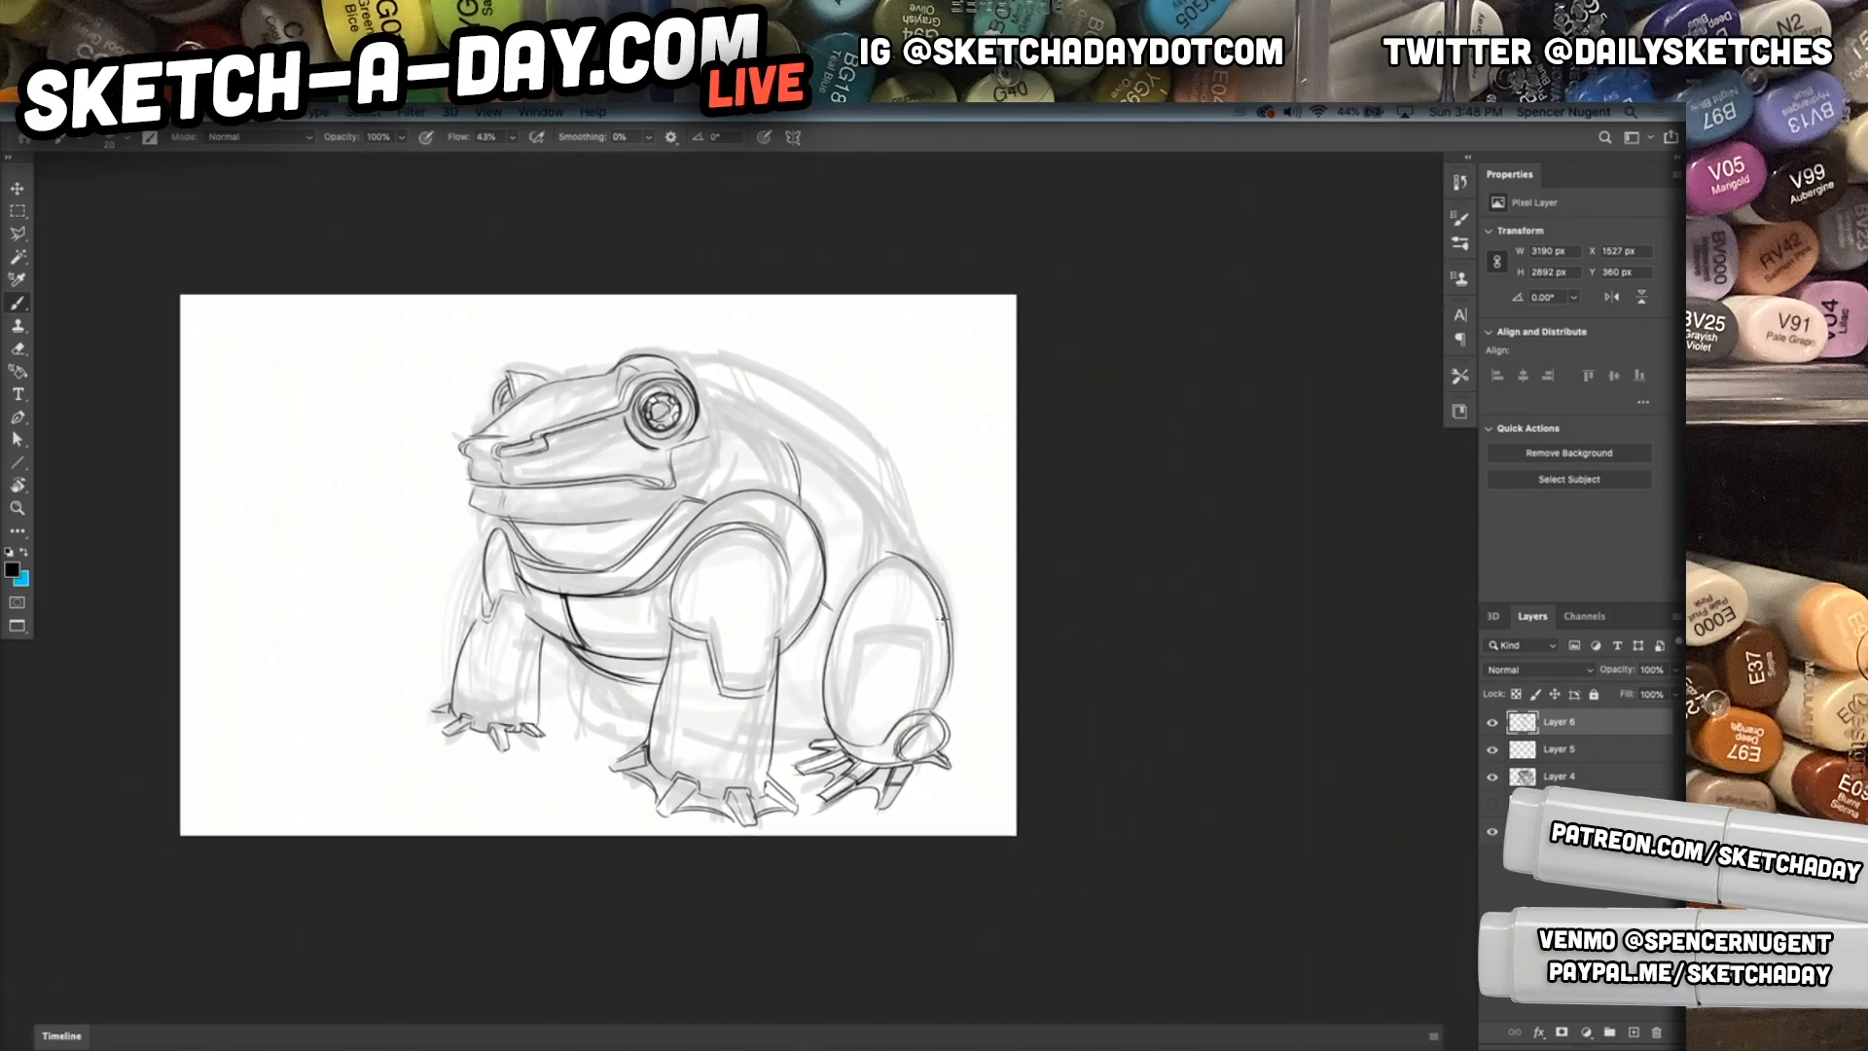
mouse_move(715, 394)
left_mouse_down()
mouse_move(724, 499)
mouse_move(704, 503)
left_mouse_up()
mouse_move(708, 405)
left_mouse_down()
mouse_move(807, 456)
mouse_move(807, 507)
mouse_move(825, 510)
left_mouse_up()
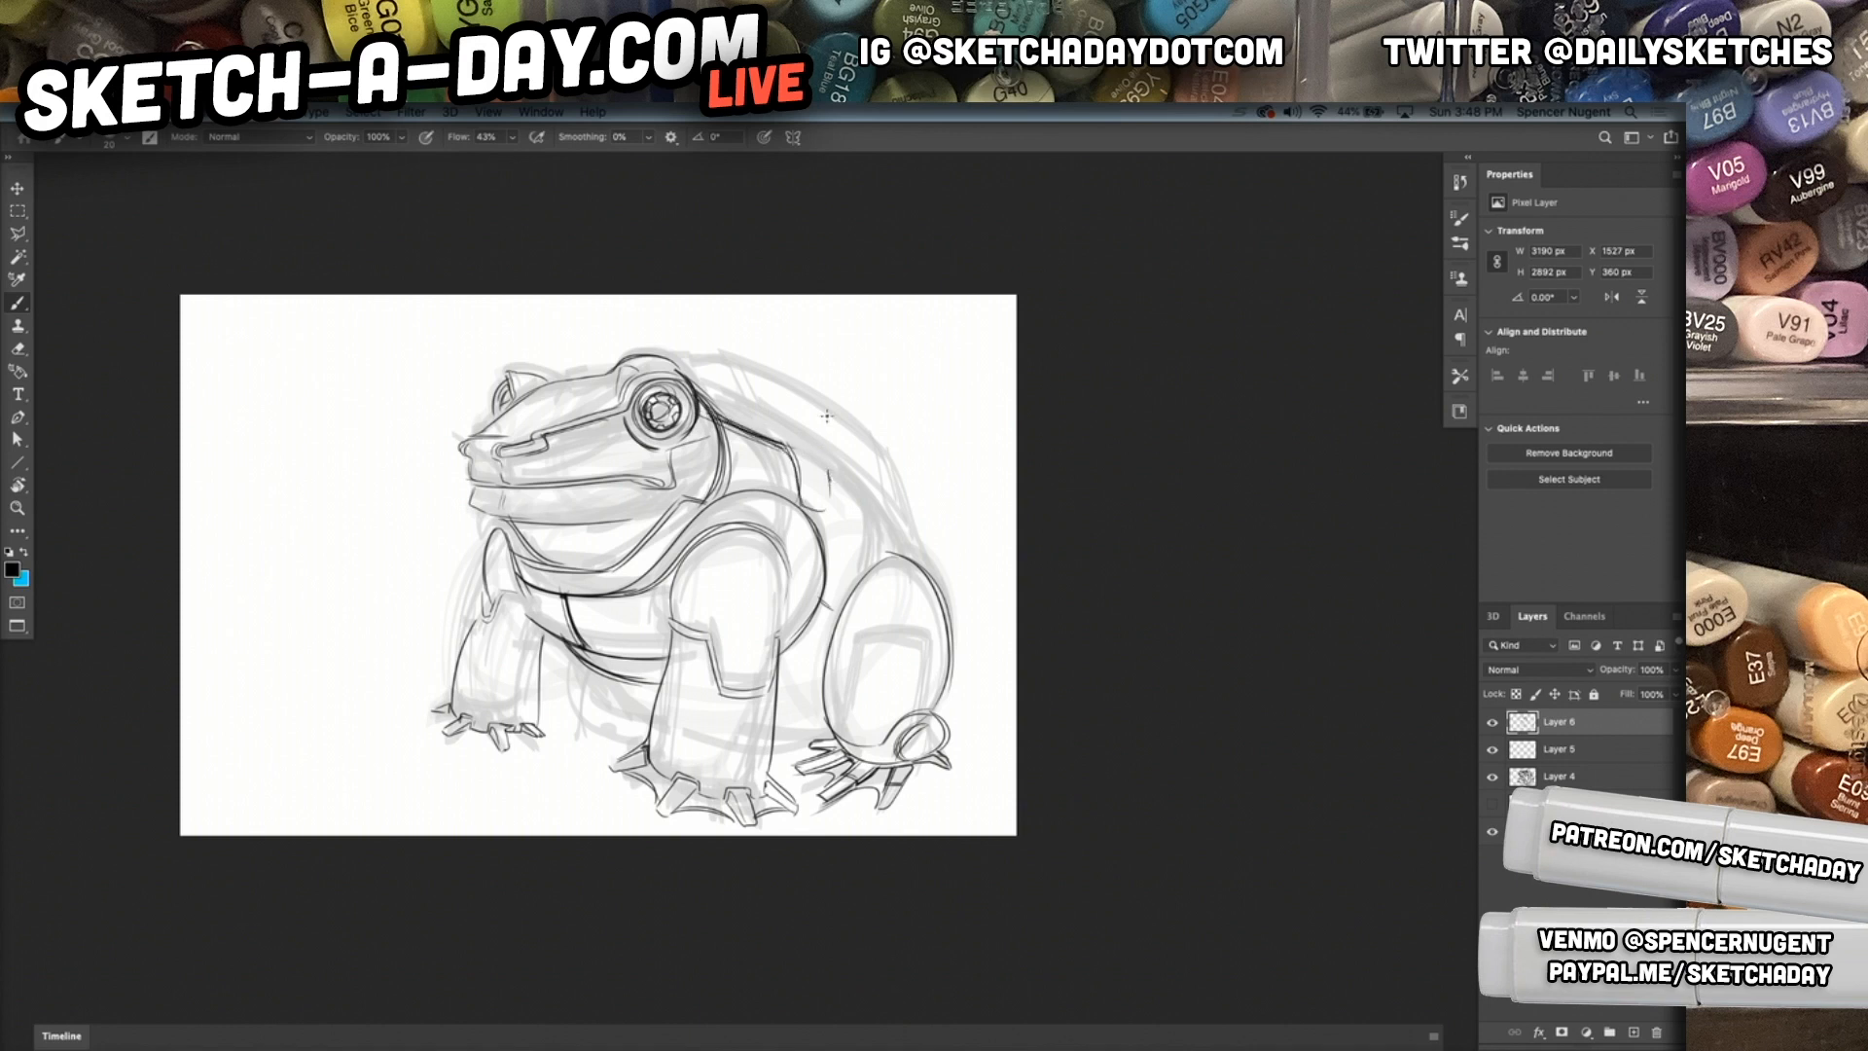
mouse_move(774, 443)
left_mouse_down()
mouse_move(838, 460)
mouse_move(834, 510)
left_mouse_up()
mouse_move(915, 567)
left_mouse_down()
mouse_move(835, 545)
mouse_move(874, 551)
mouse_move(829, 591)
mouse_move(848, 562)
mouse_move(813, 637)
mouse_move(828, 672)
mouse_move(844, 563)
mouse_move(901, 556)
mouse_move(854, 575)
mouse_move(850, 558)
mouse_move(815, 646)
left_mouse_up()
left_click_drag(854, 553, 817, 646)
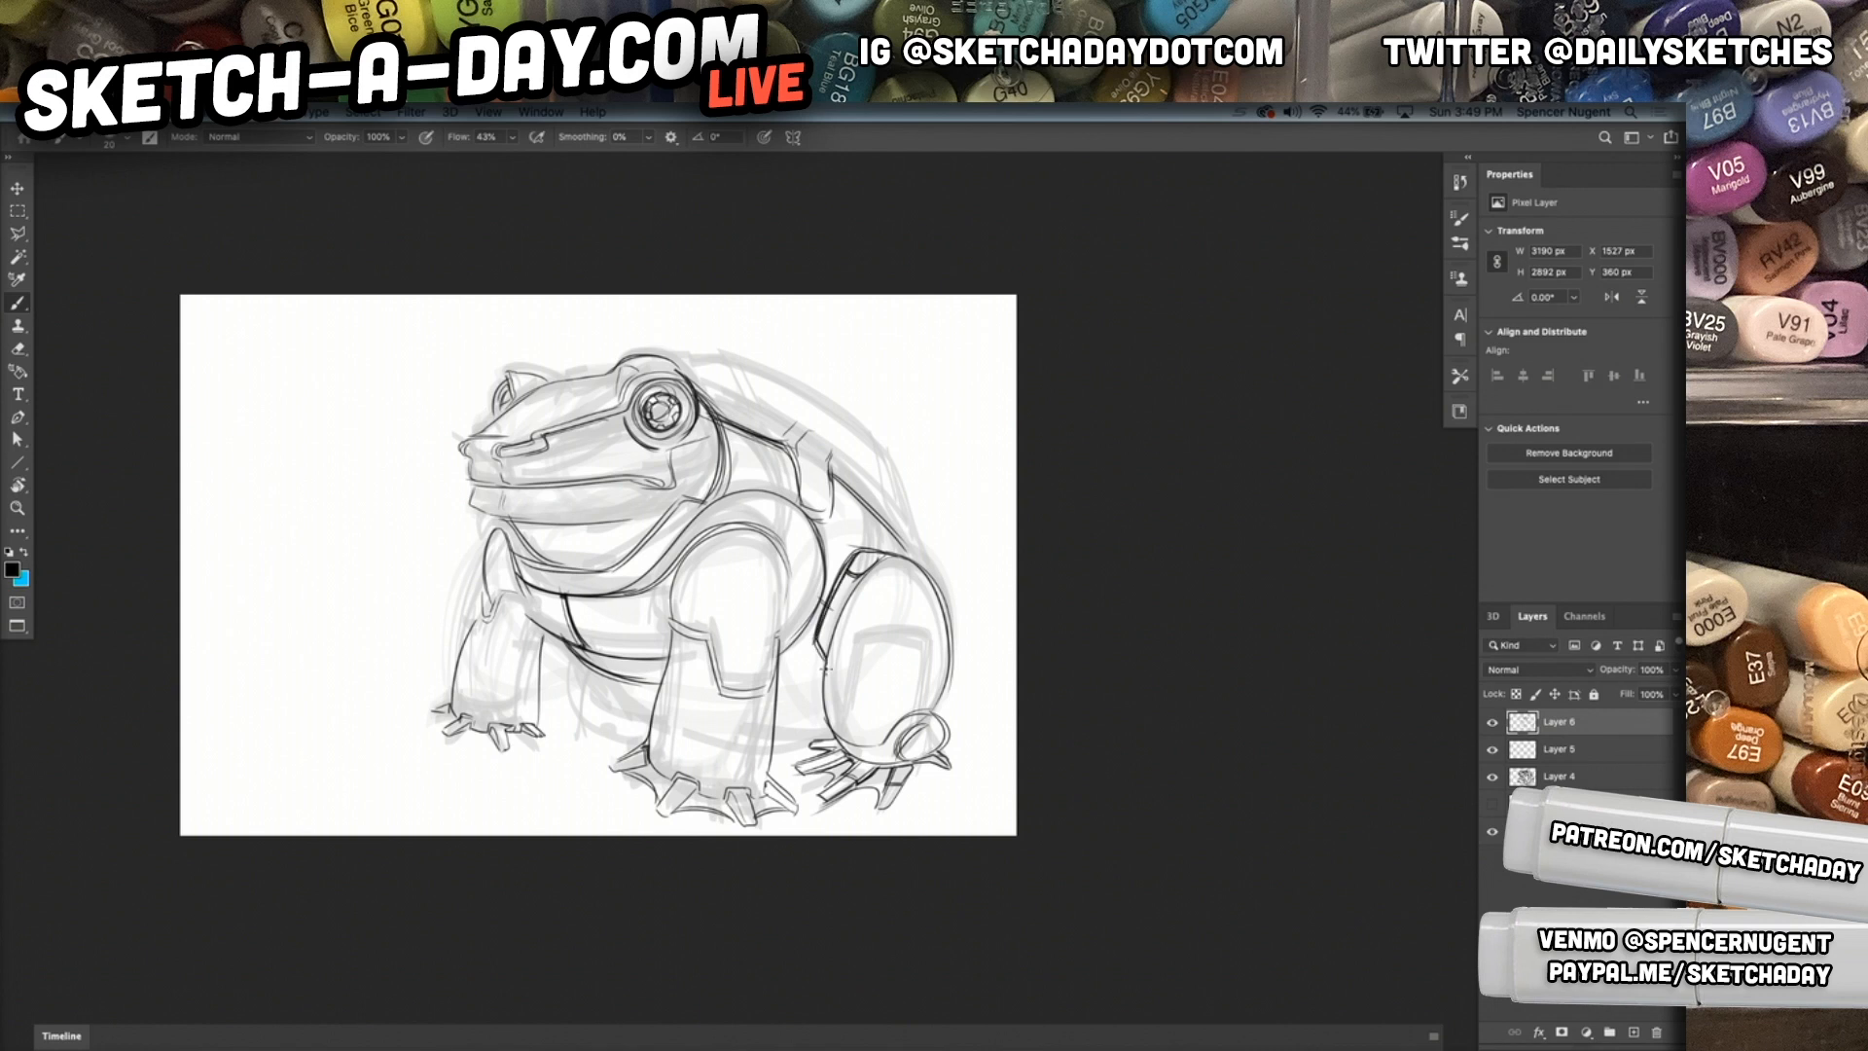
Draw the belly's underside between the legs and the far hind foot beneath the body.
left_click_drag(619, 675, 650, 684)
left_click_drag(777, 693, 822, 699)
left_click_drag(594, 683, 588, 717)
mouse_move(599, 679)
left_mouse_down()
mouse_move(591, 719)
mouse_move(559, 708)
mouse_move(633, 732)
mouse_move(608, 719)
left_mouse_up()
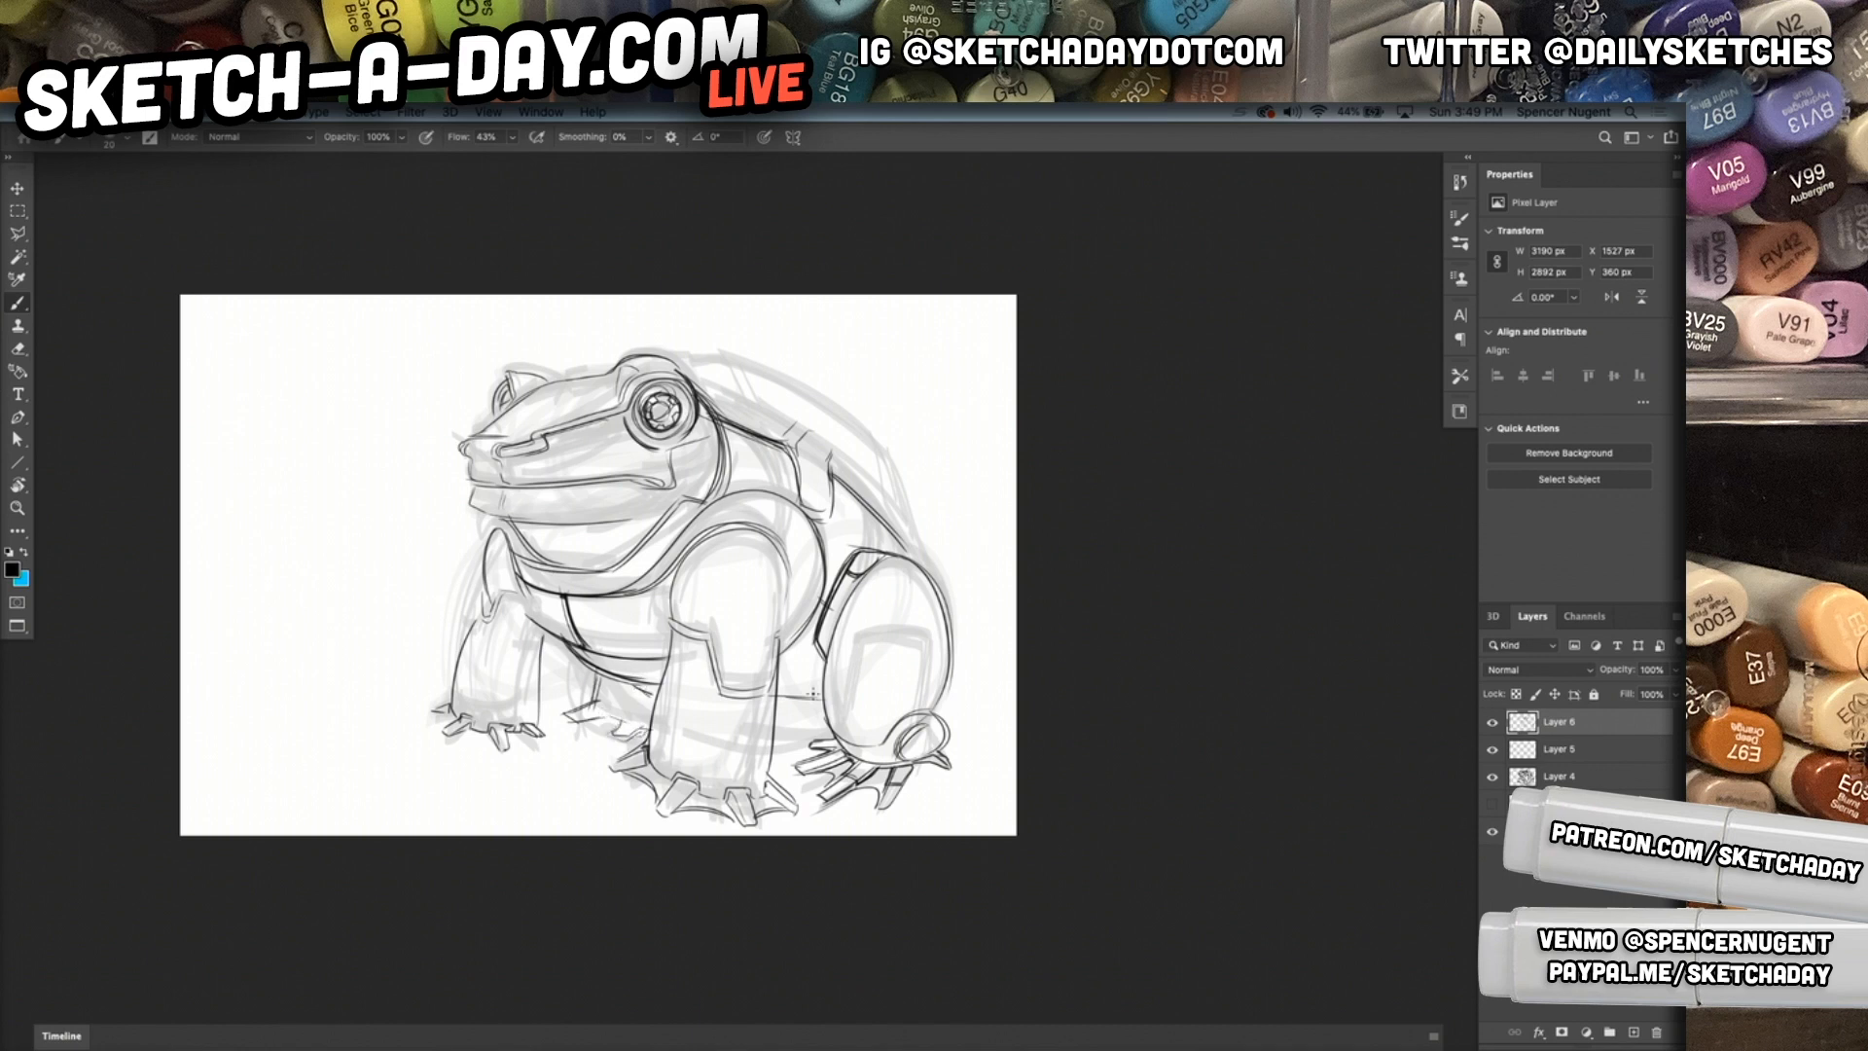
left_click_drag(767, 701, 823, 707)
Thicken the front edges of the near hind leg and near front leg, carrying the heavy line down to the front toes.
mouse_move(860, 579)
left_mouse_down()
mouse_move(831, 627)
mouse_move(825, 749)
left_mouse_up()
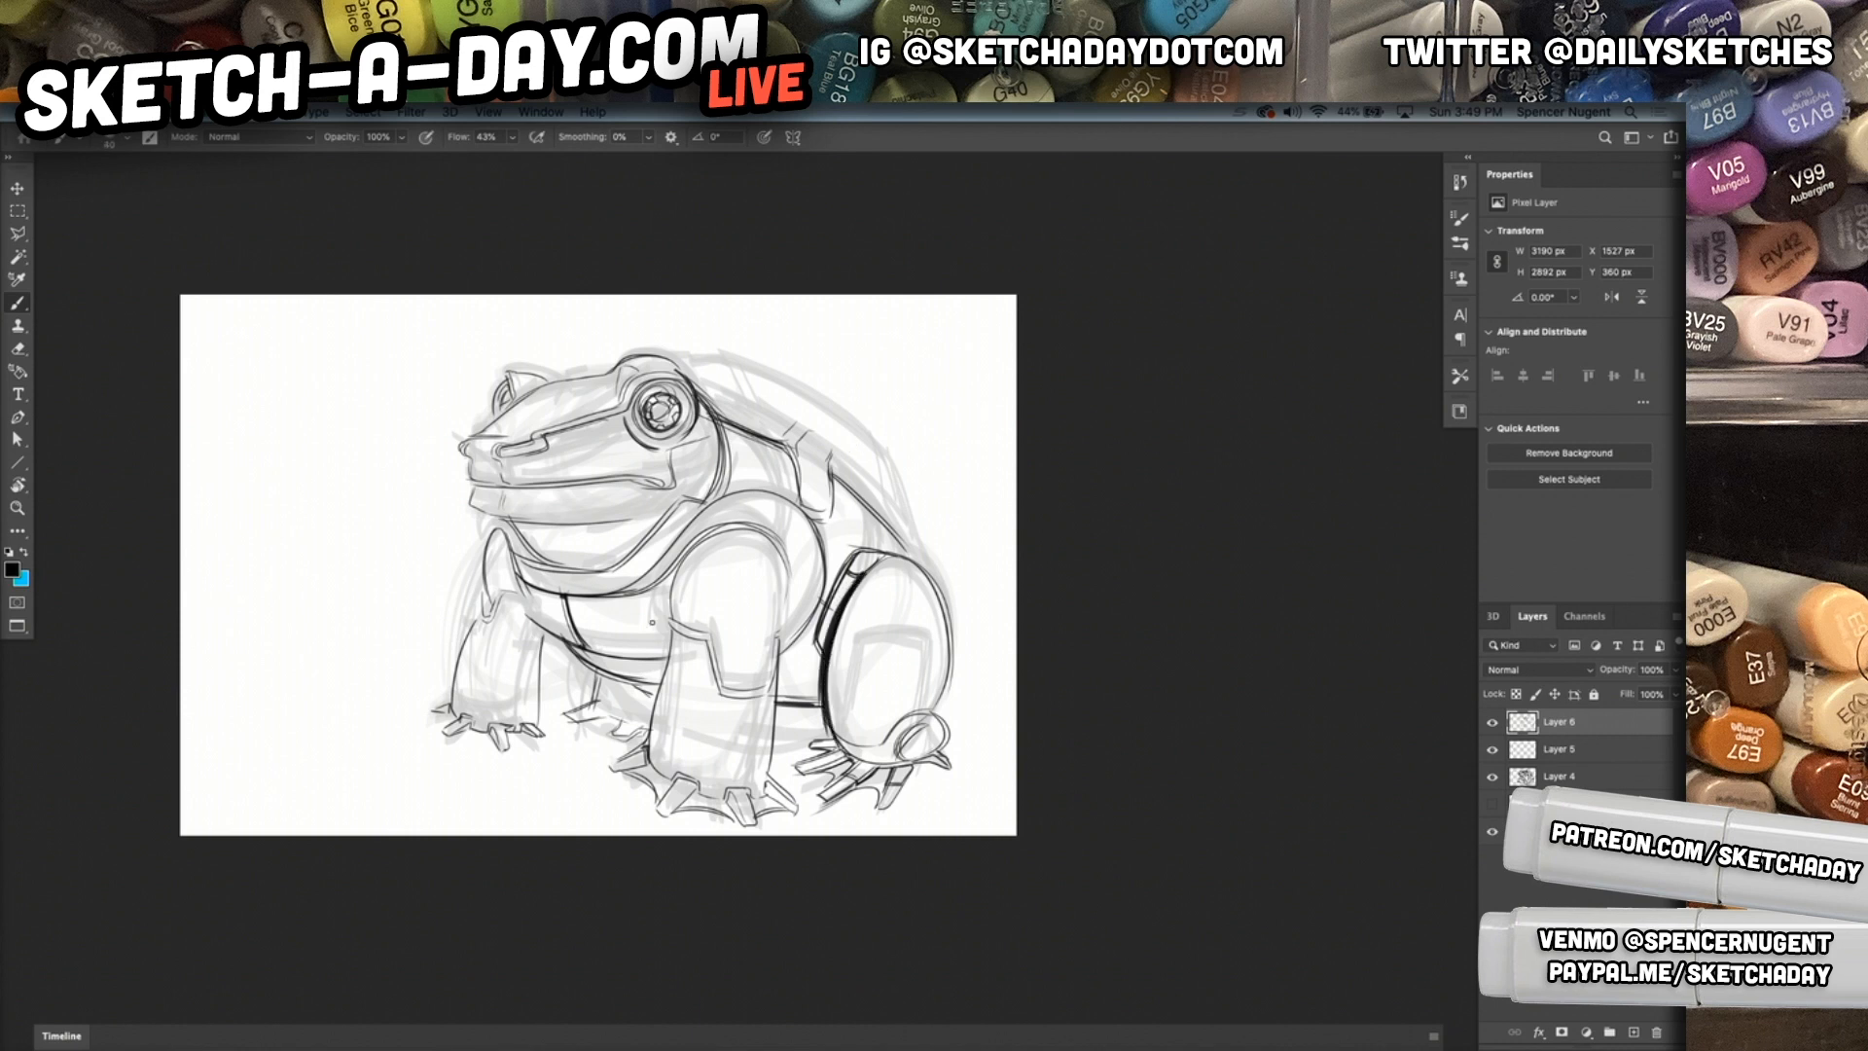
left_click_drag(673, 620, 661, 675)
left_click_drag(684, 542, 665, 615)
left_click_drag(713, 522, 679, 558)
left_click_drag(668, 636, 649, 763)
key("super+z")
mouse_move(671, 633)
left_mouse_down()
mouse_move(643, 779)
mouse_move(661, 812)
left_mouse_up()
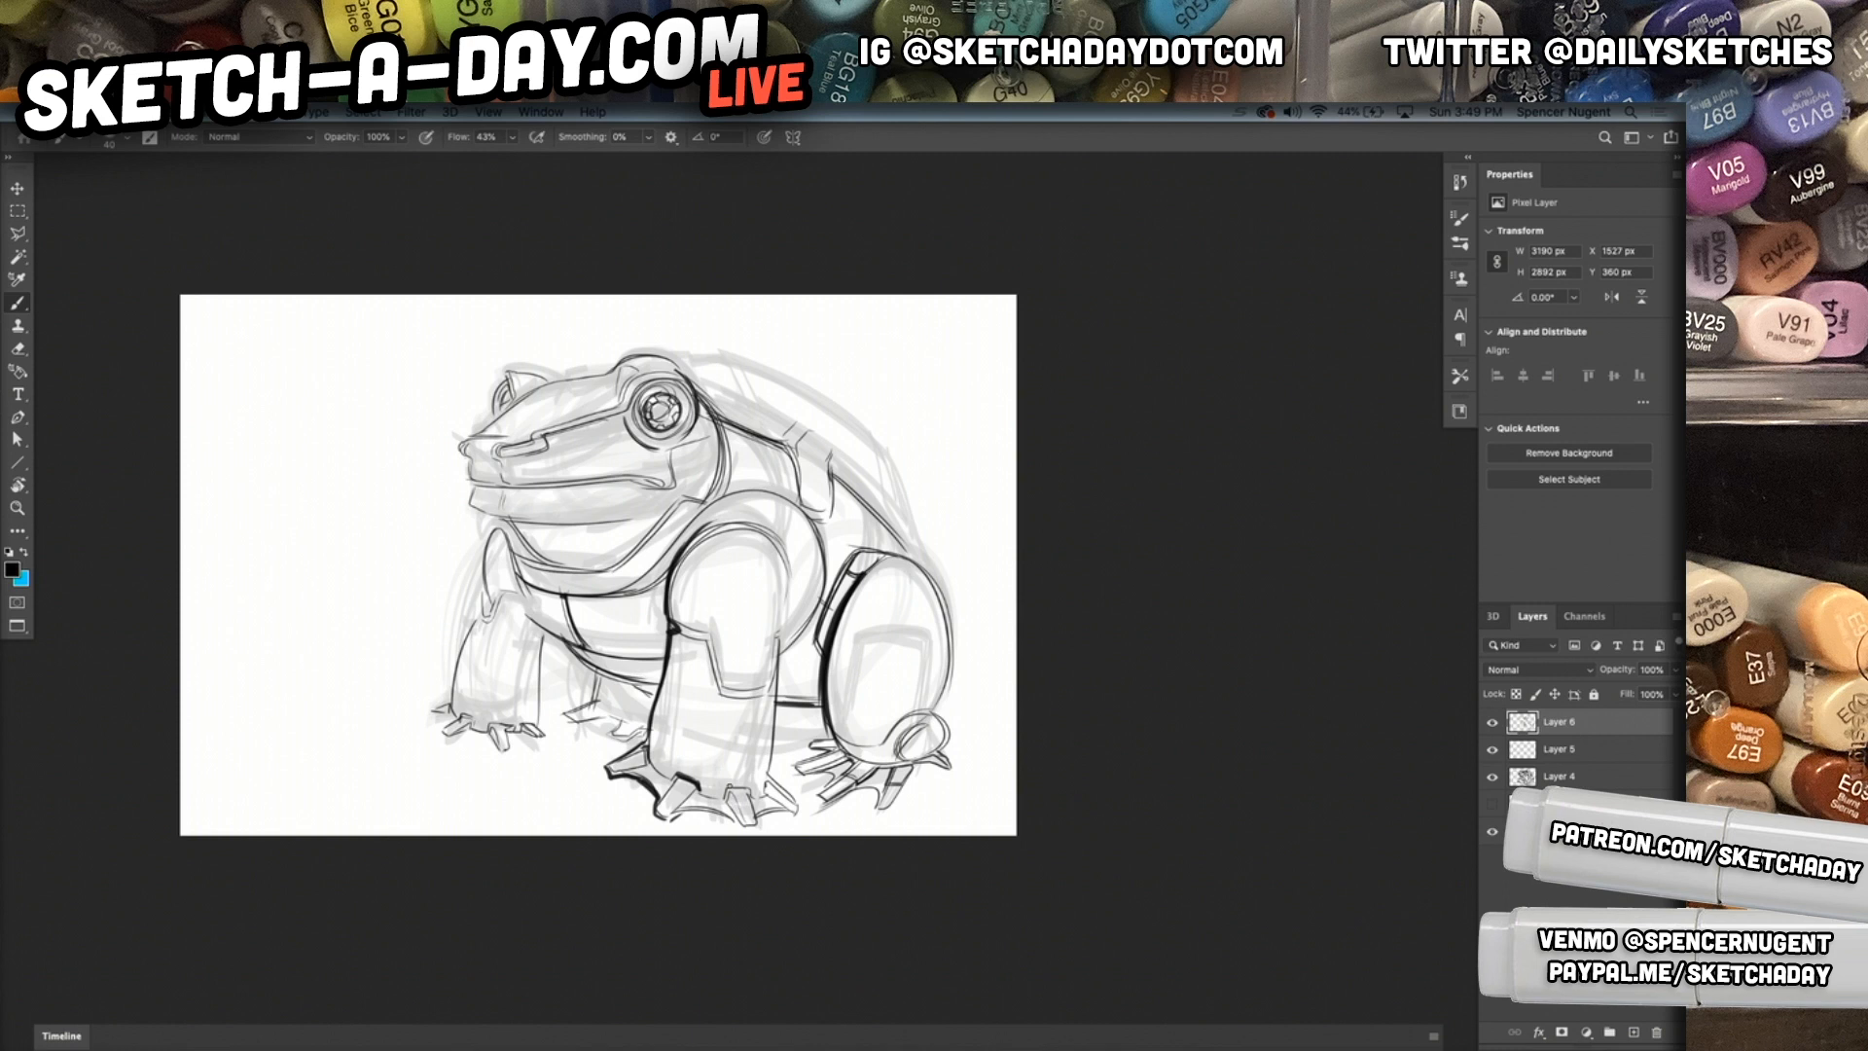
Thicken the rear contour of the near front leg and the shoulder curve behind it.
left_click_drag(778, 639, 768, 789)
left_click_drag(786, 601, 774, 640)
left_click_drag(781, 546, 787, 600)
left_click_drag(766, 536, 779, 654)
mouse_move(826, 569)
left_mouse_down()
mouse_move(779, 654)
mouse_move(811, 715)
left_mouse_up()
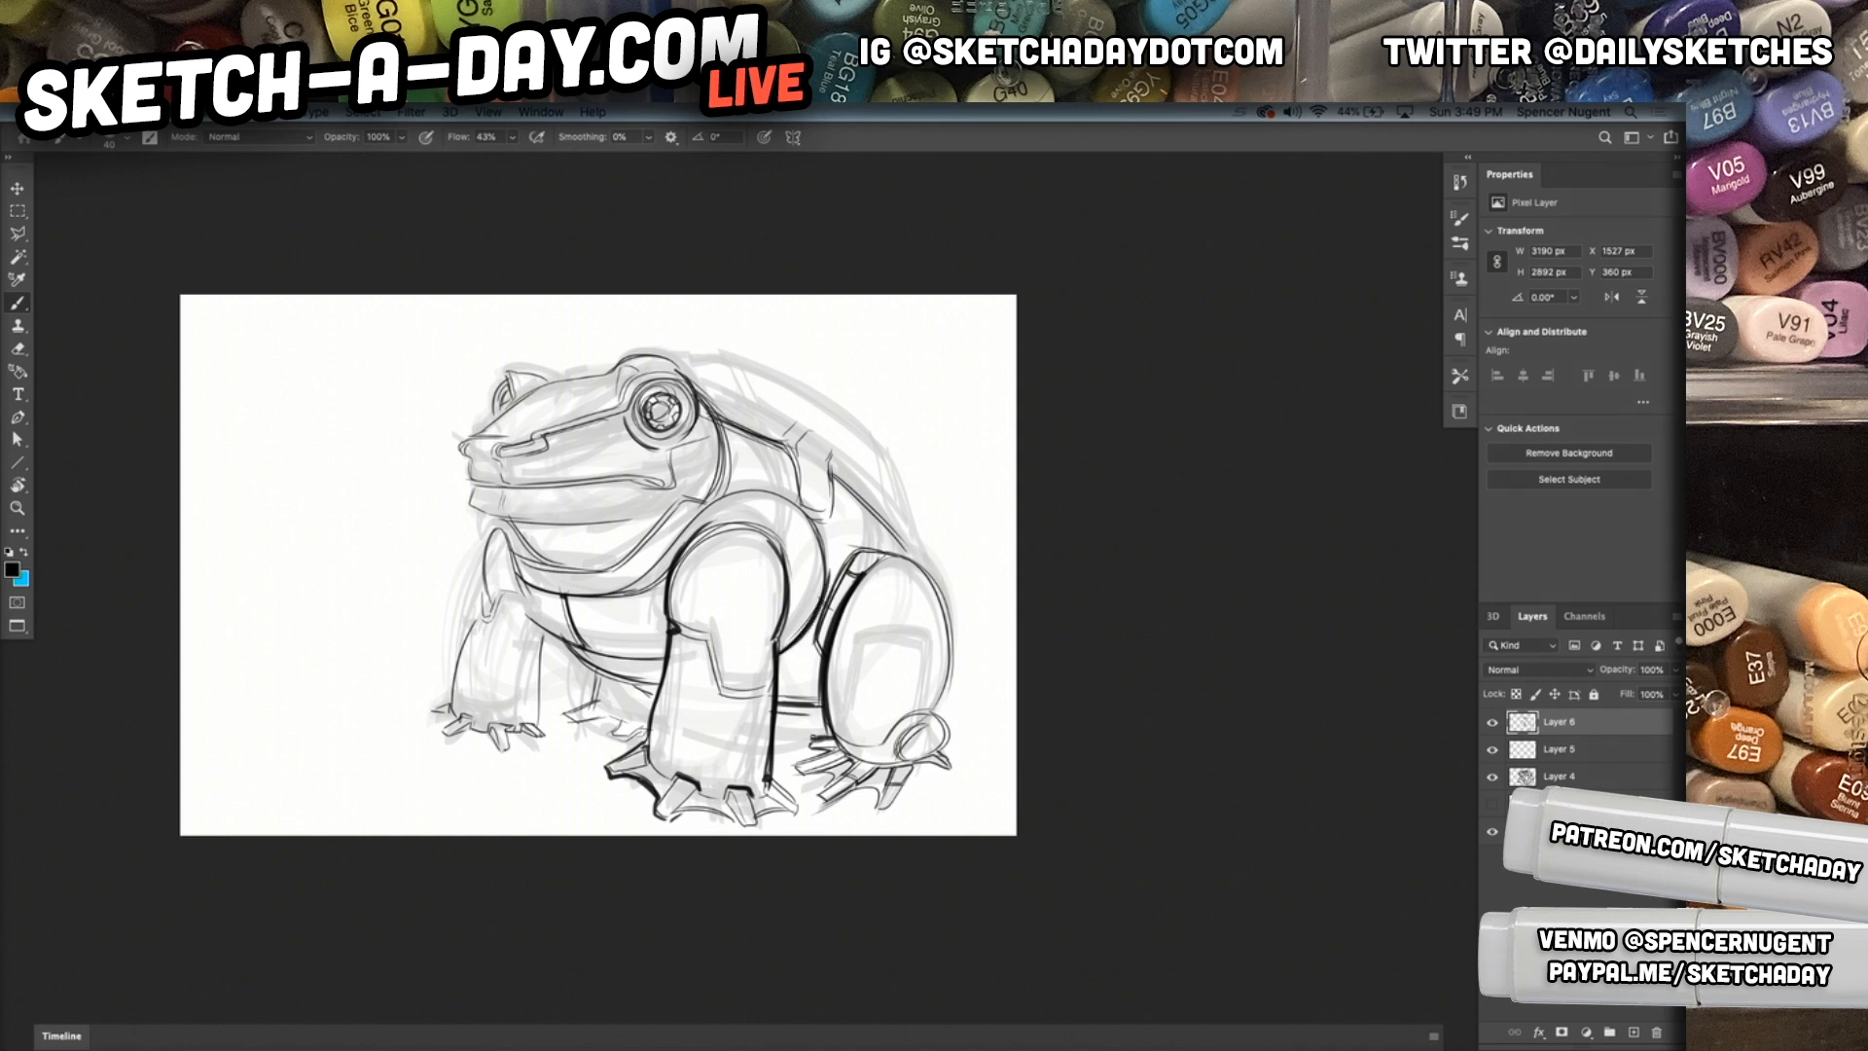
Thicken the near hind leg and foot outline, the far front leg's inner edge and the chest contour.
mouse_move(831, 746)
left_mouse_down()
mouse_move(793, 767)
mouse_move(838, 765)
mouse_move(810, 795)
mouse_move(886, 786)
mouse_move(892, 804)
mouse_move(962, 766)
mouse_move(932, 703)
mouse_move(953, 627)
left_mouse_up()
left_click_drag(948, 712, 913, 555)
left_click_drag(547, 632, 538, 726)
left_click_drag(520, 605, 570, 649)
mouse_move(523, 546)
left_mouse_down()
mouse_move(510, 608)
mouse_move(486, 574)
mouse_move(481, 596)
left_mouse_up()
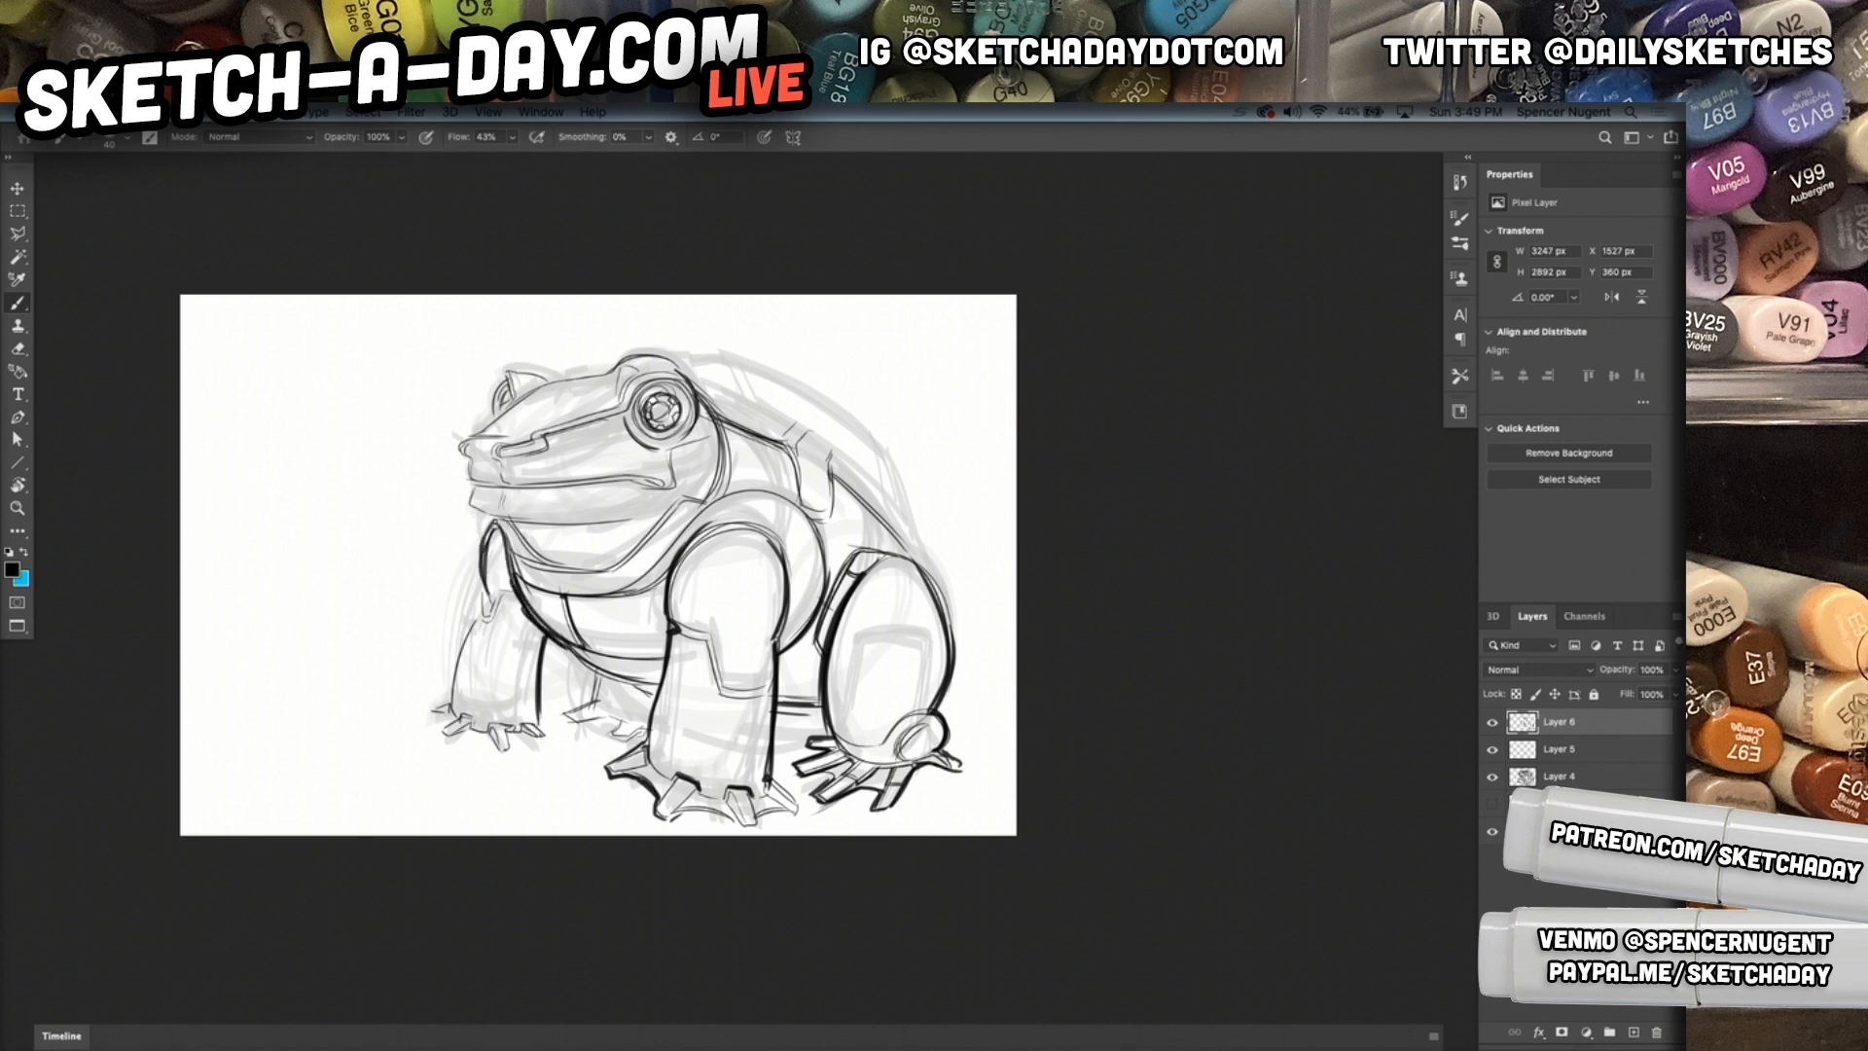
Darken the snout, jaw and head outline, fill in both eyes and dot small spots along the cheek.
left_click_drag(496, 519, 463, 504)
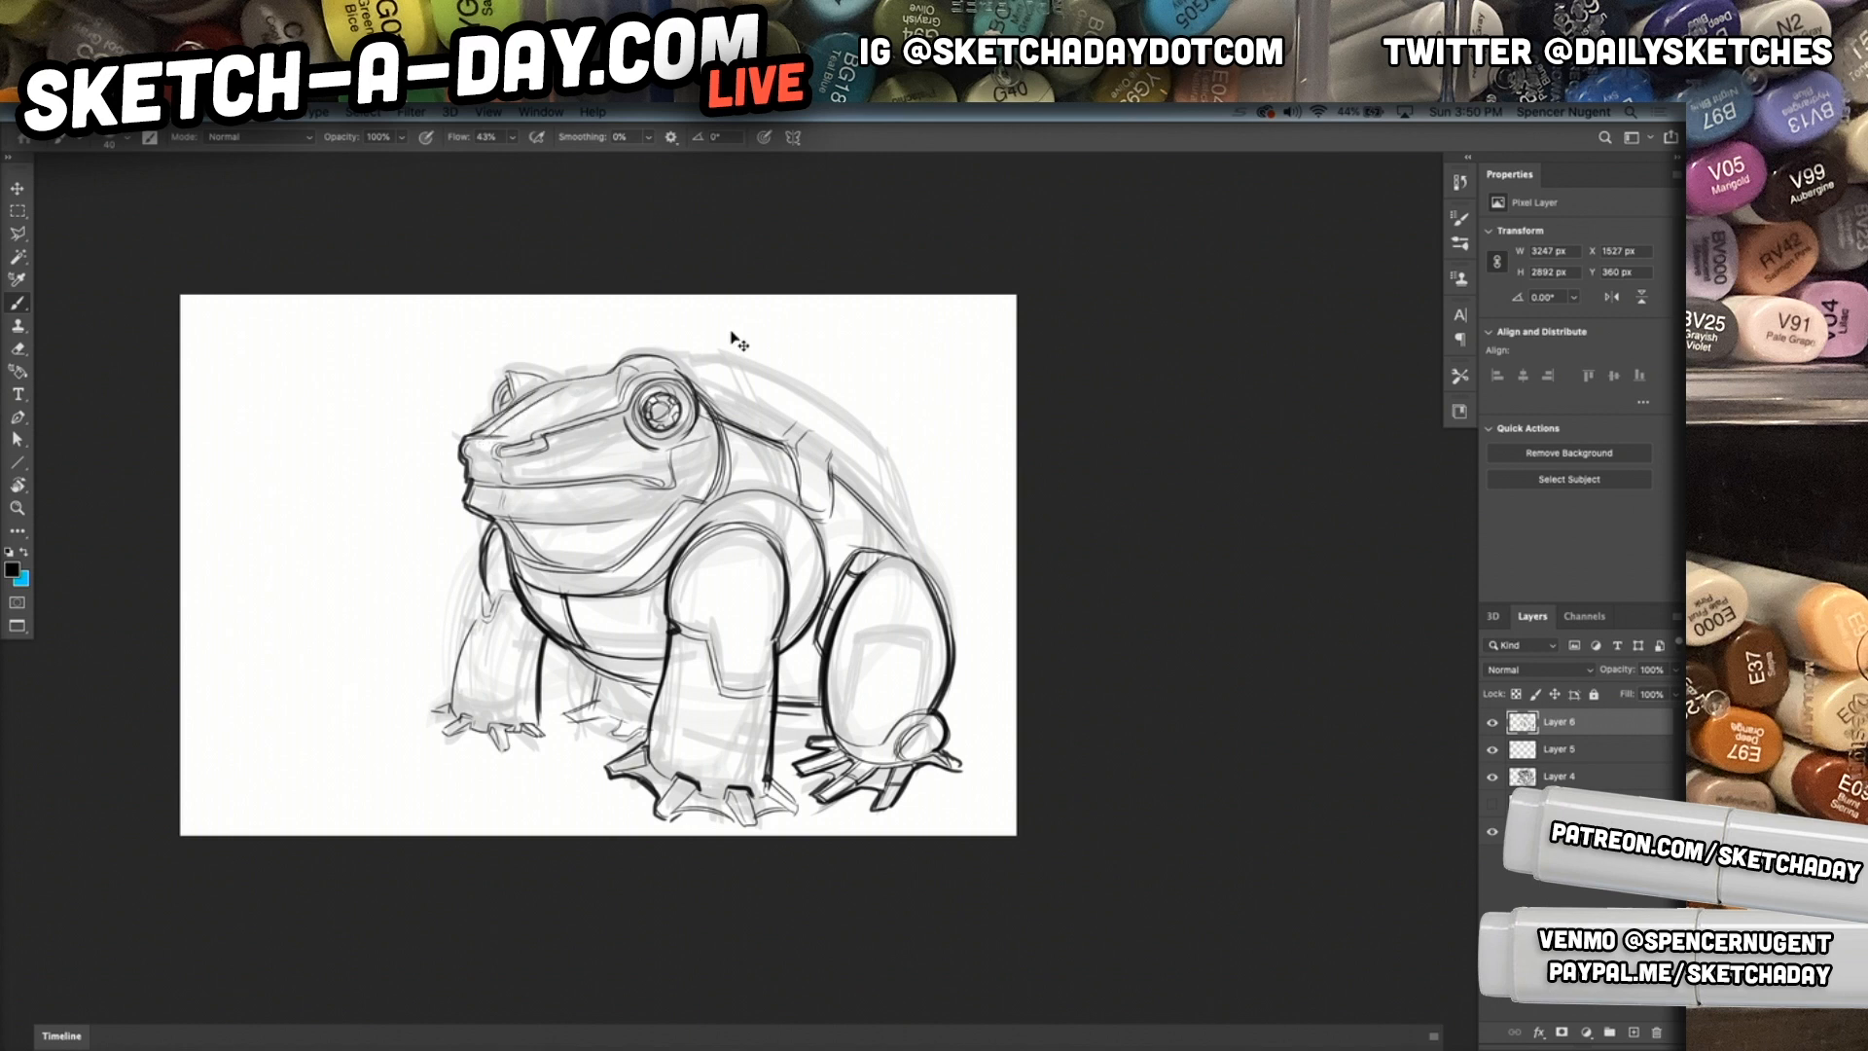
left_click_drag(546, 383, 621, 361)
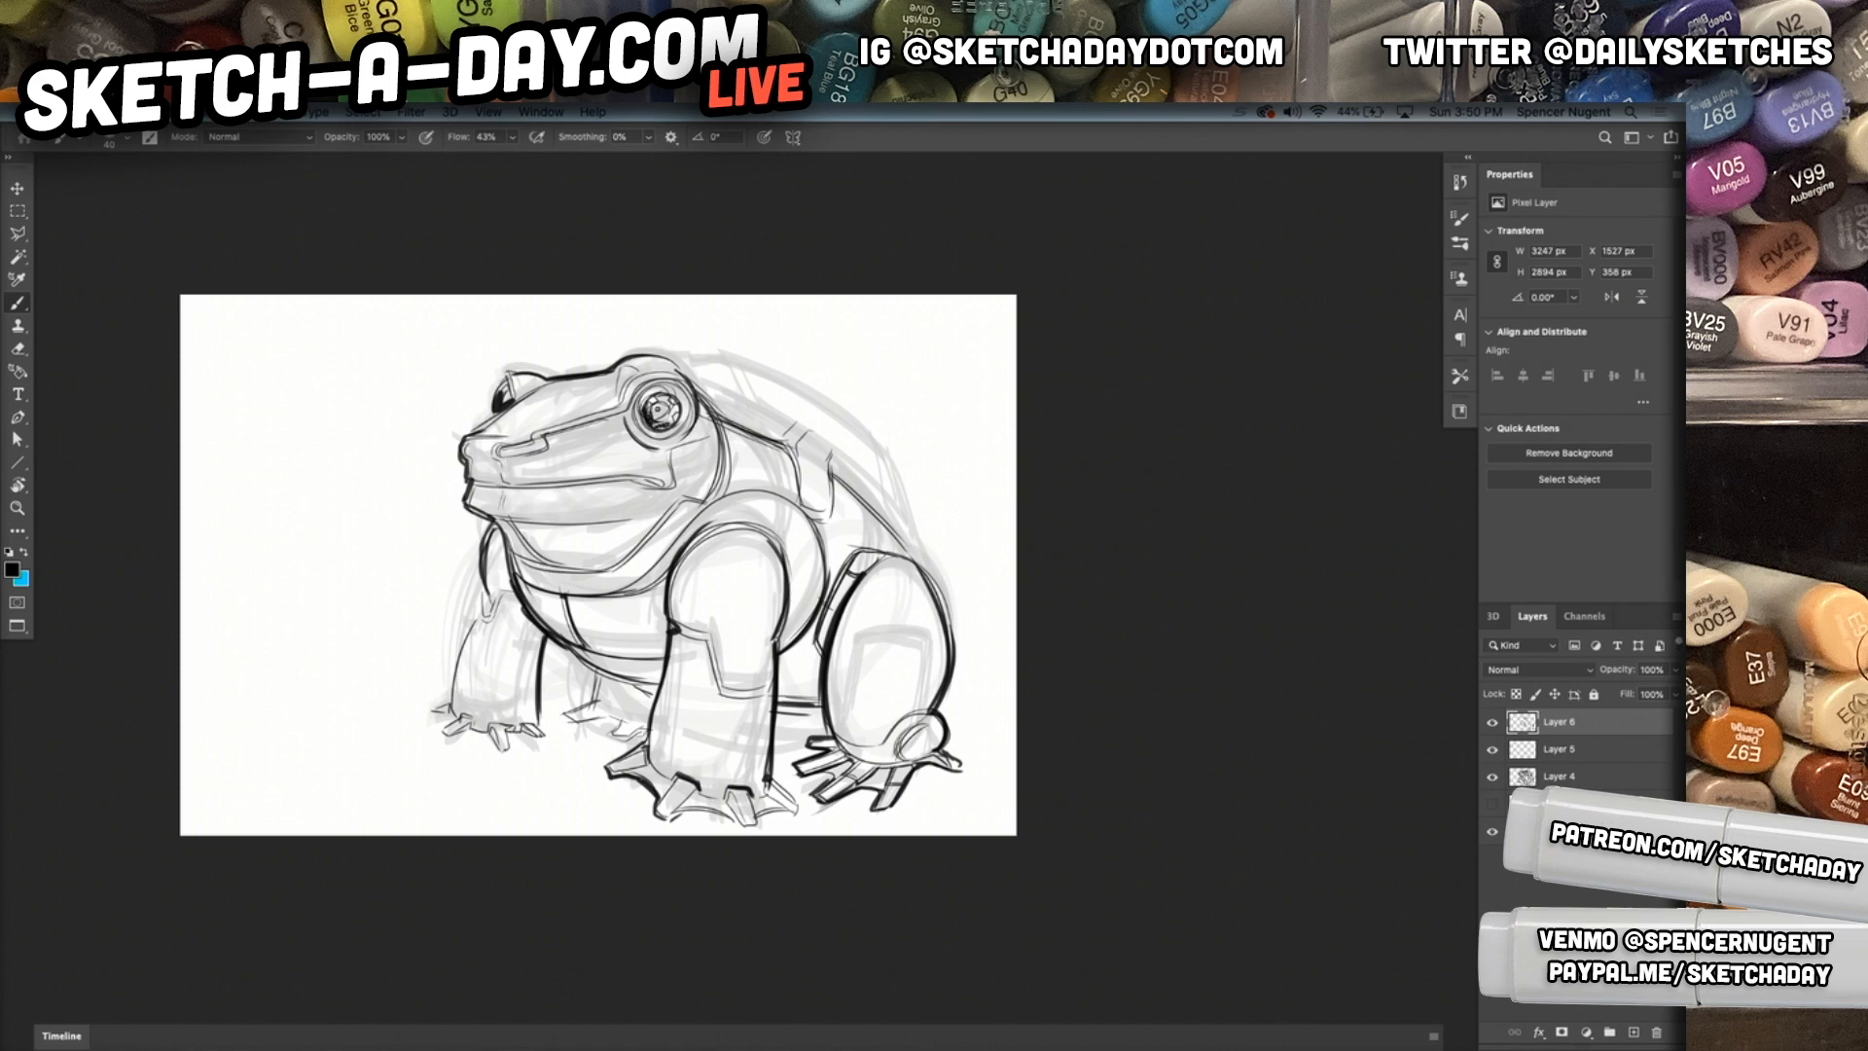
mouse_move(652, 405)
left_mouse_down()
mouse_move(669, 418)
mouse_move(671, 385)
mouse_move(644, 426)
mouse_move(674, 382)
mouse_move(648, 430)
mouse_move(663, 382)
left_mouse_up()
mouse_move(601, 374)
left_mouse_down()
mouse_move(470, 443)
mouse_move(488, 428)
left_mouse_up()
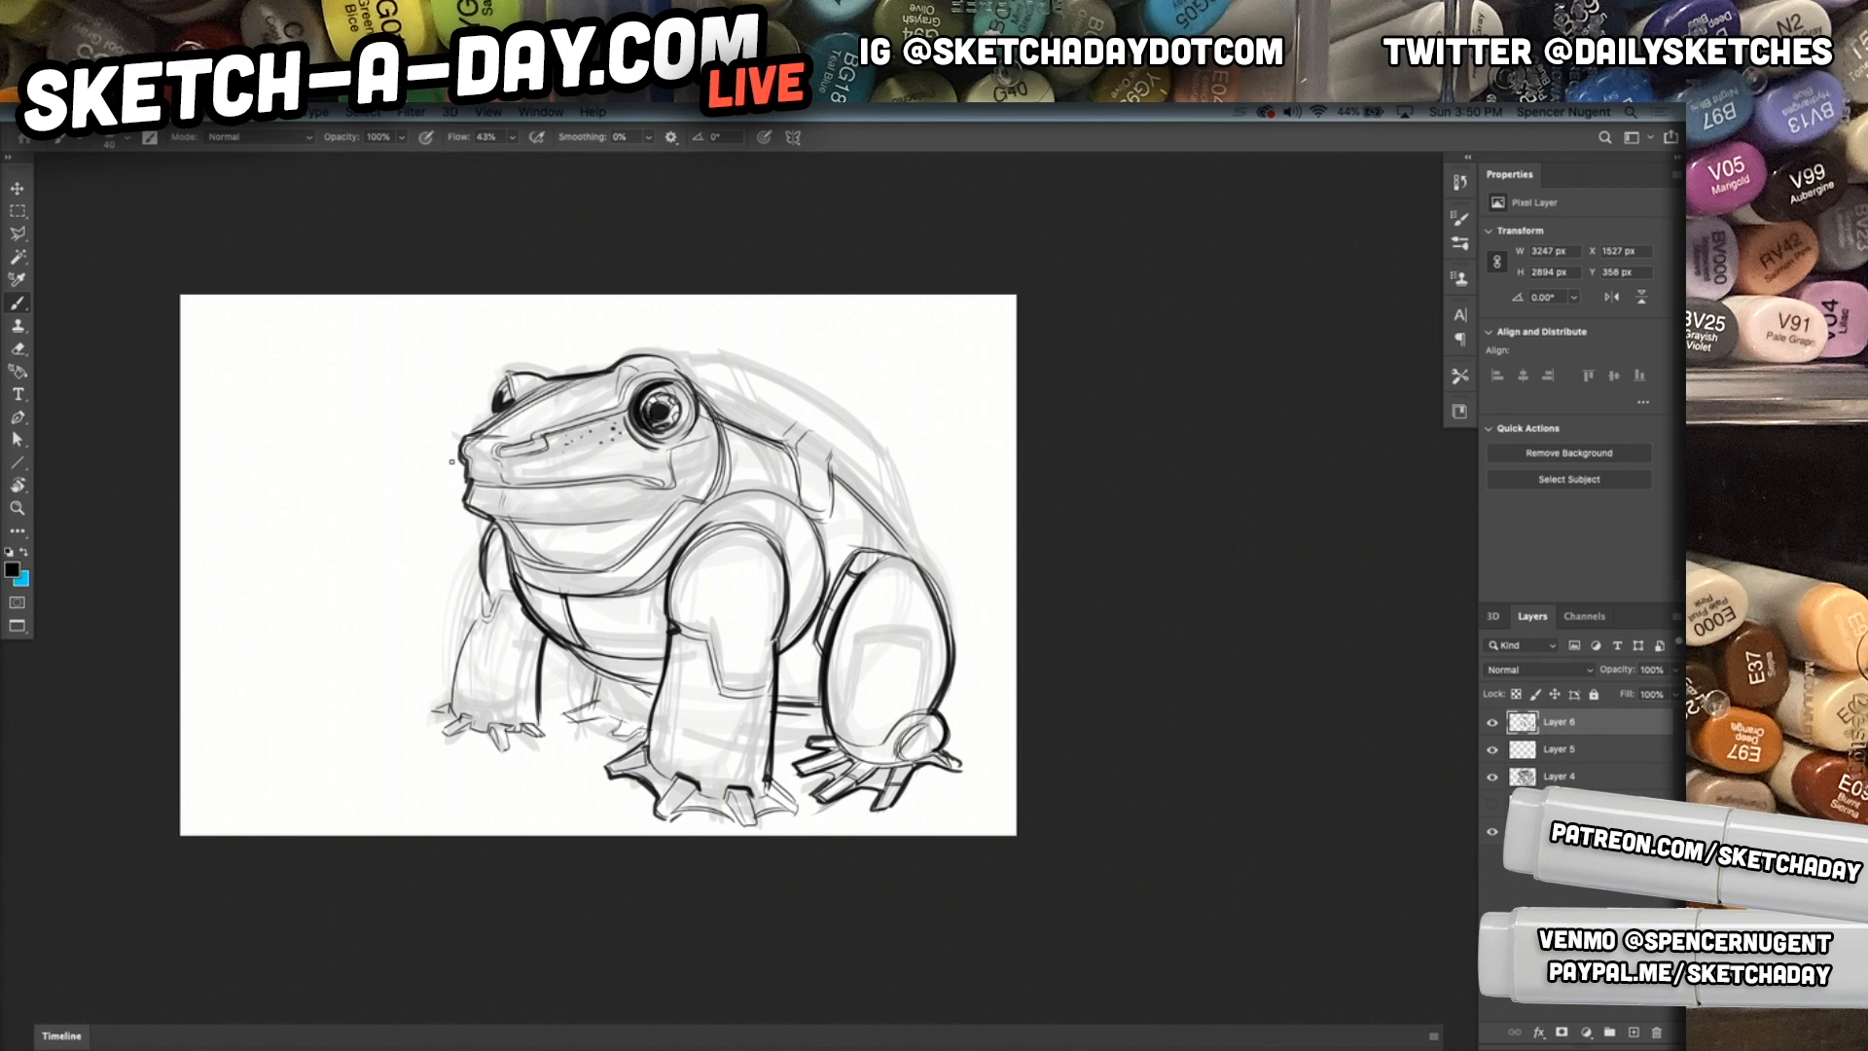
left_click_drag(476, 438, 487, 480)
left_click_drag(781, 671, 802, 655)
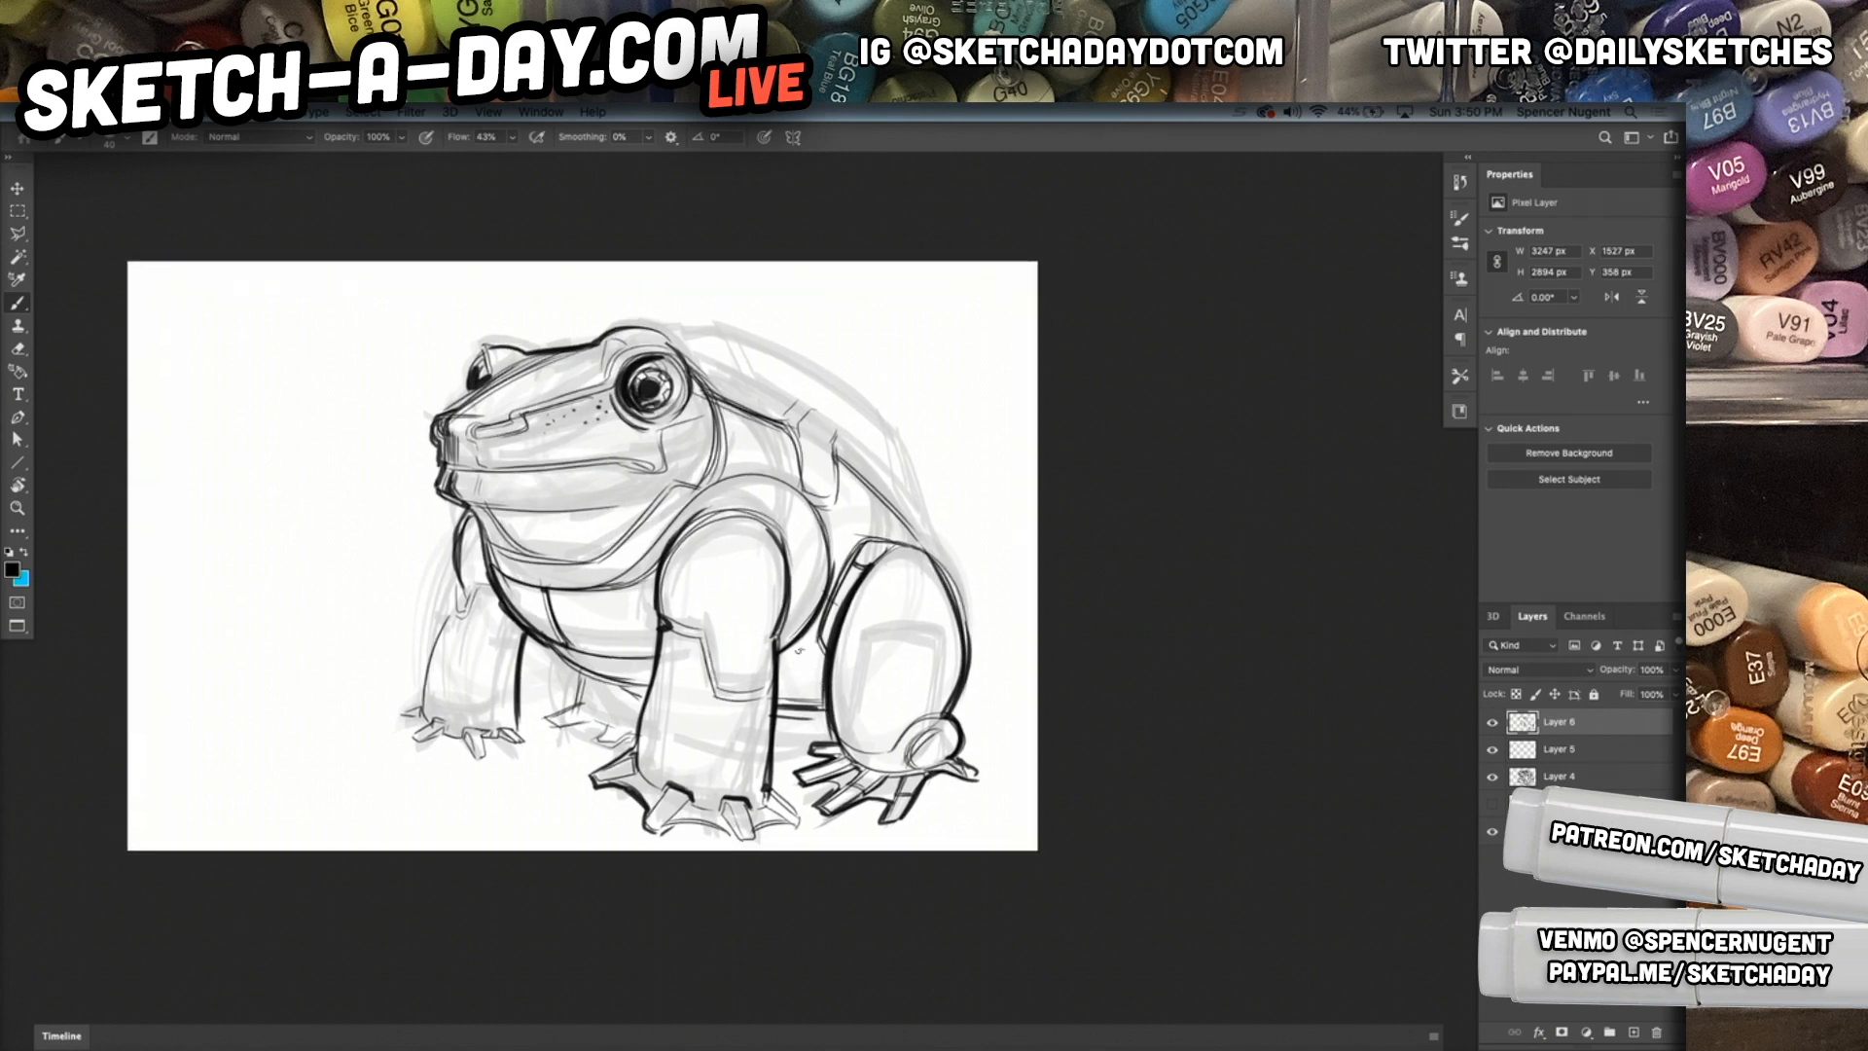
Show the hidden layer of small frog thumbnails and try moving the rough underlay, undoing that move.
left_click(1493, 804)
key("v")
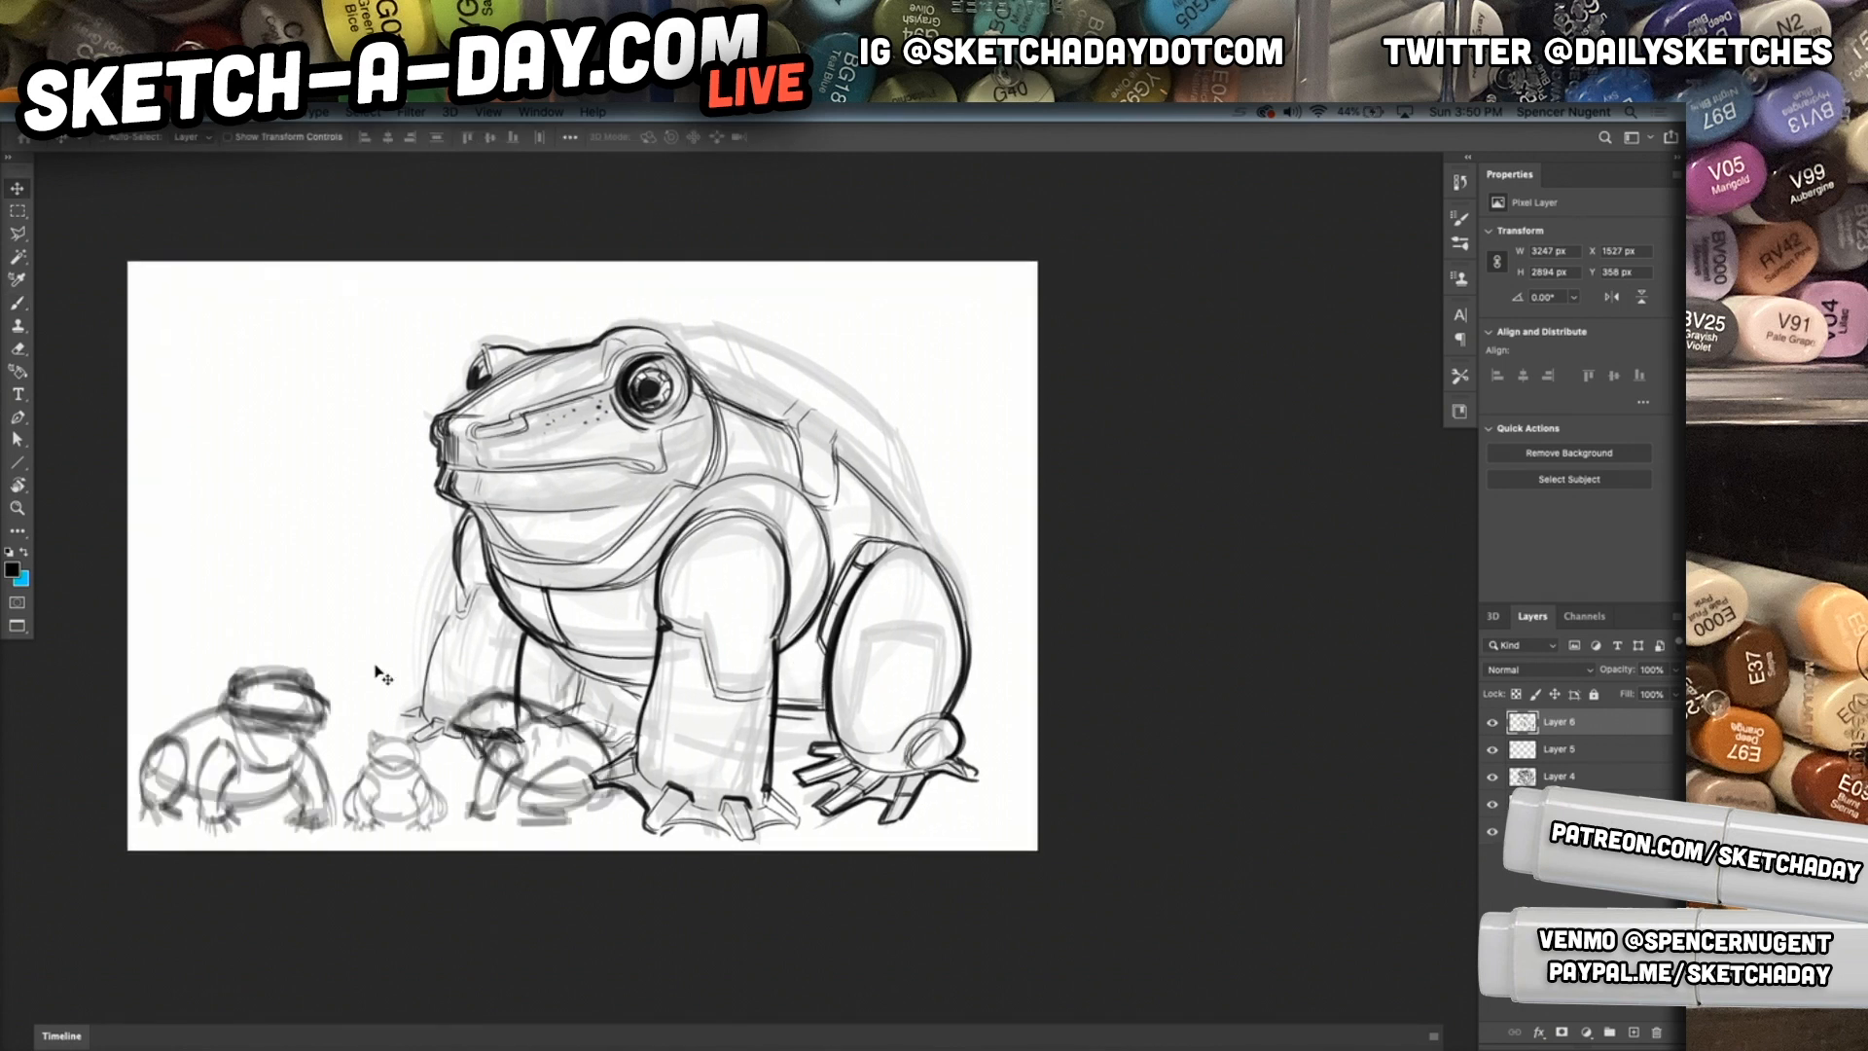
left_click(516, 756, "ctrl")
key("1")
key("7")
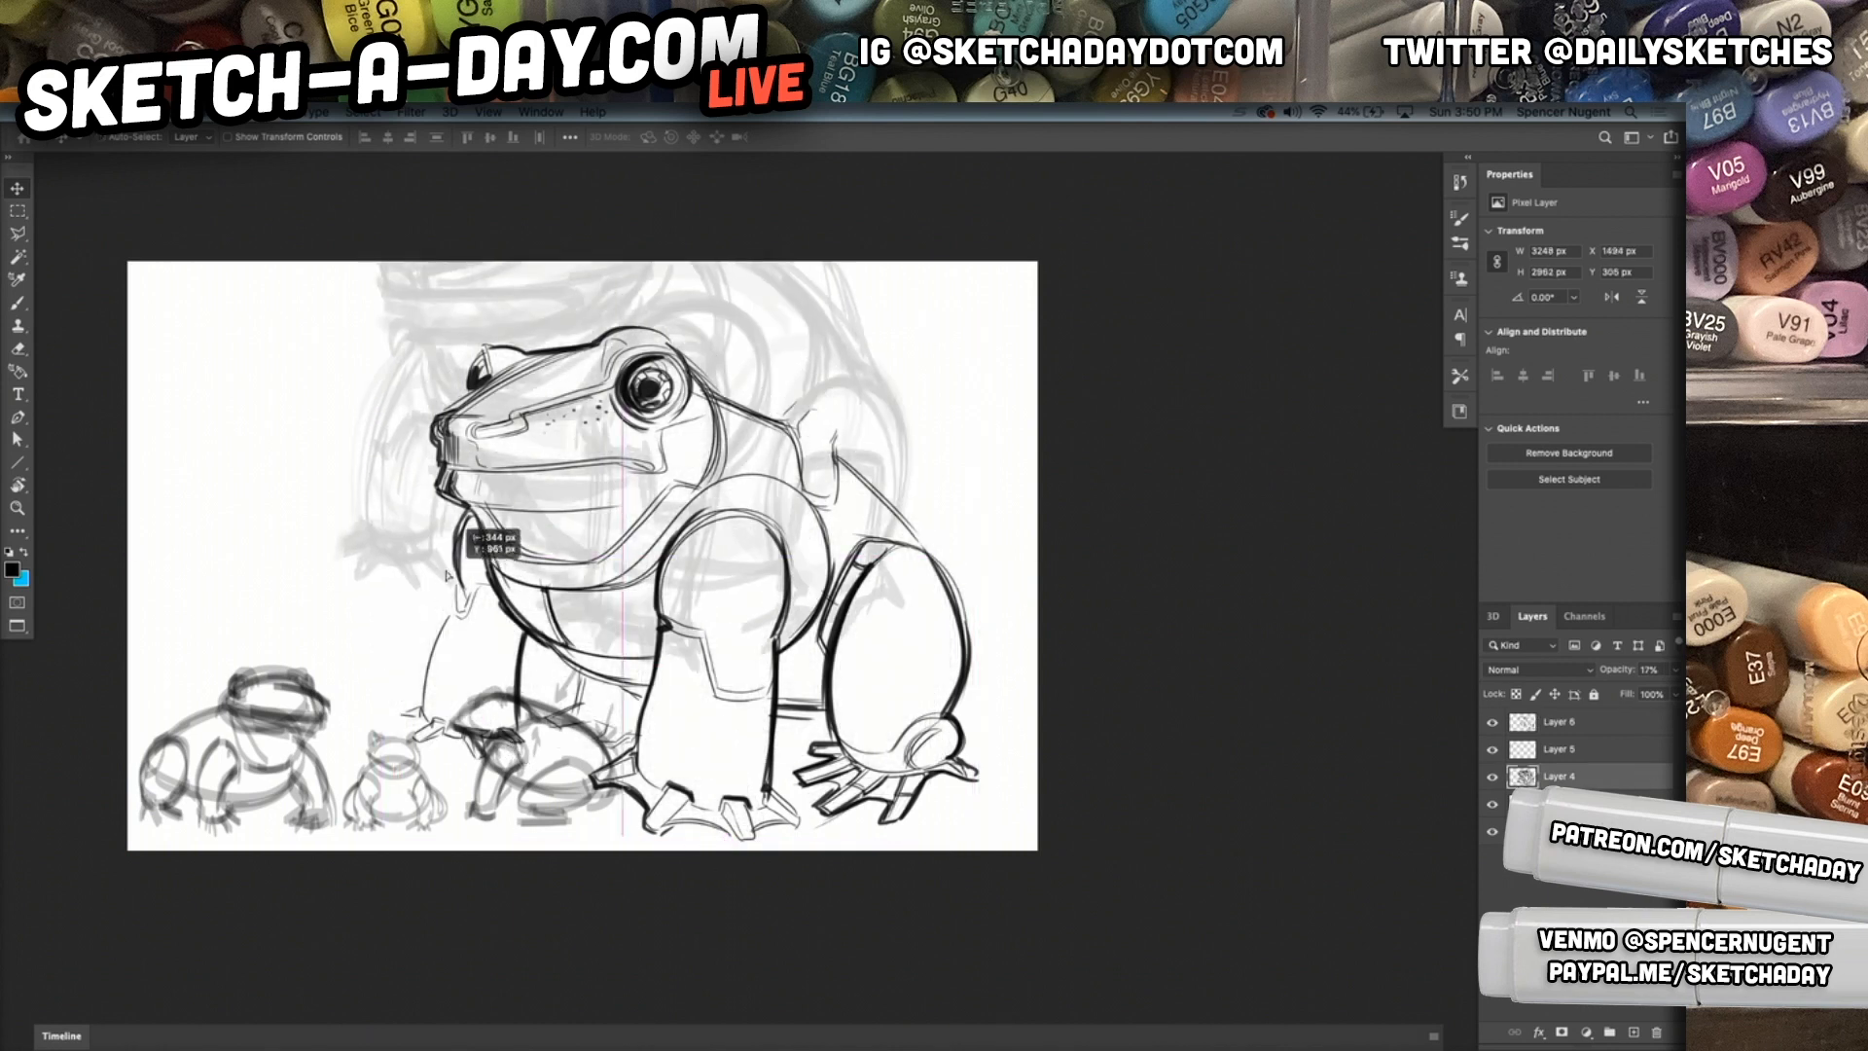
mouse_move(554, 825)
left_mouse_down()
mouse_move(512, 822)
mouse_move(522, 806)
left_mouse_up()
key("super+z")
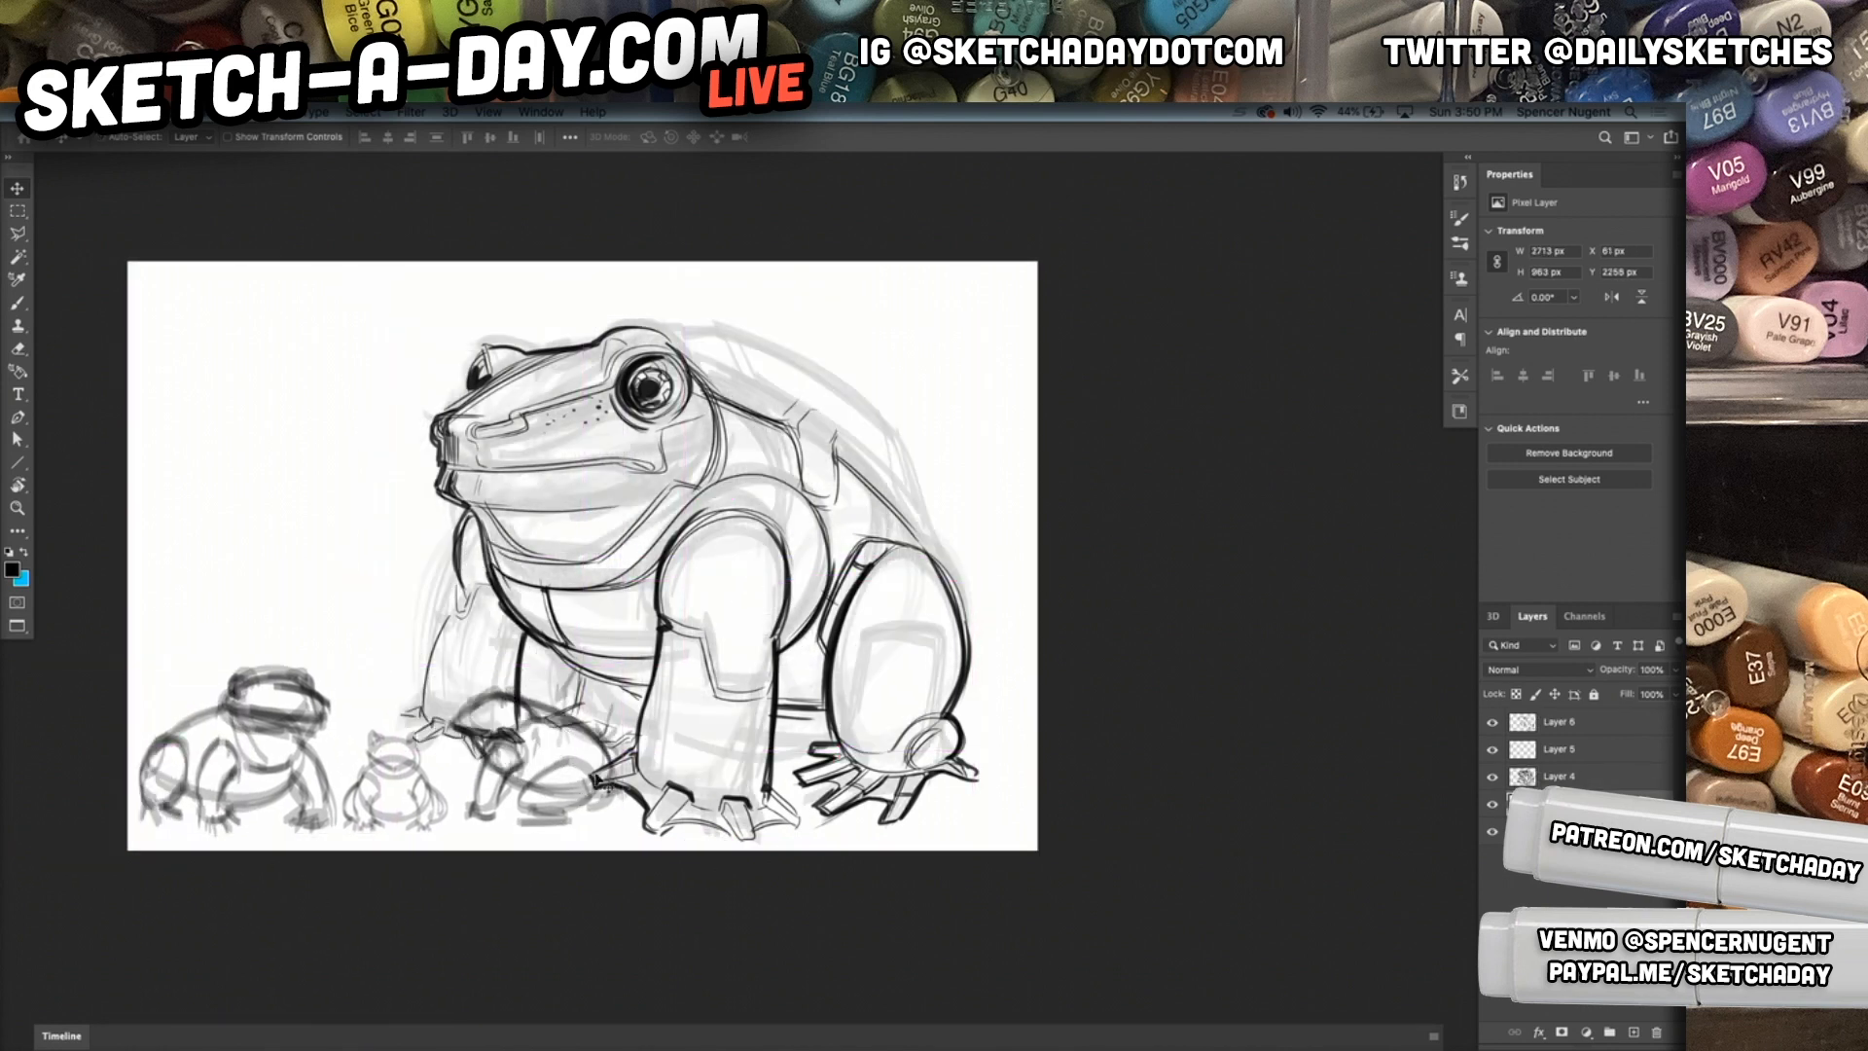
Lasso the thumbnail frog overlapping the large frog's front legs, move it above the leftmost thumbnail and clear the selection.
key("l")
left_click(585, 764)
left_click(632, 730)
left_click(469, 664)
left_click(429, 712)
left_click(459, 840)
left_click(637, 842)
left_click(707, 734)
left_click(662, 670)
left_click(572, 627)
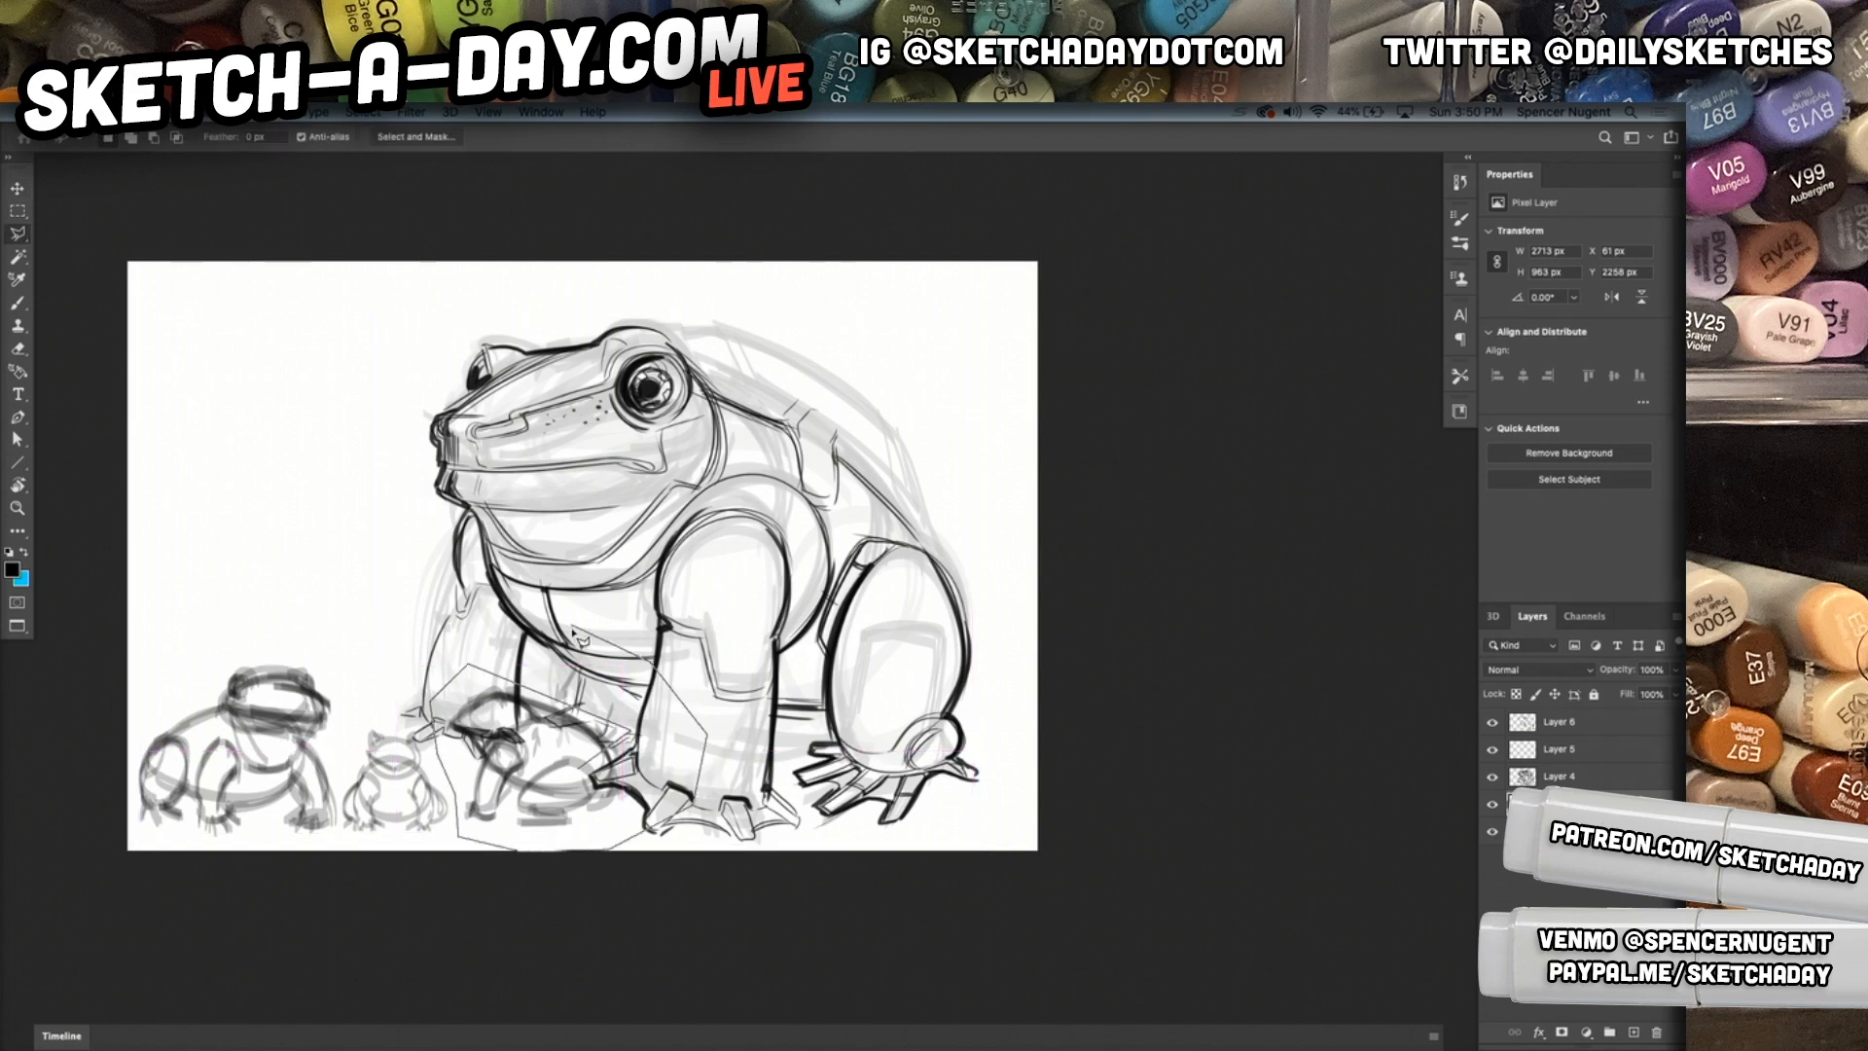
left_click(557, 663)
double_click(562, 699)
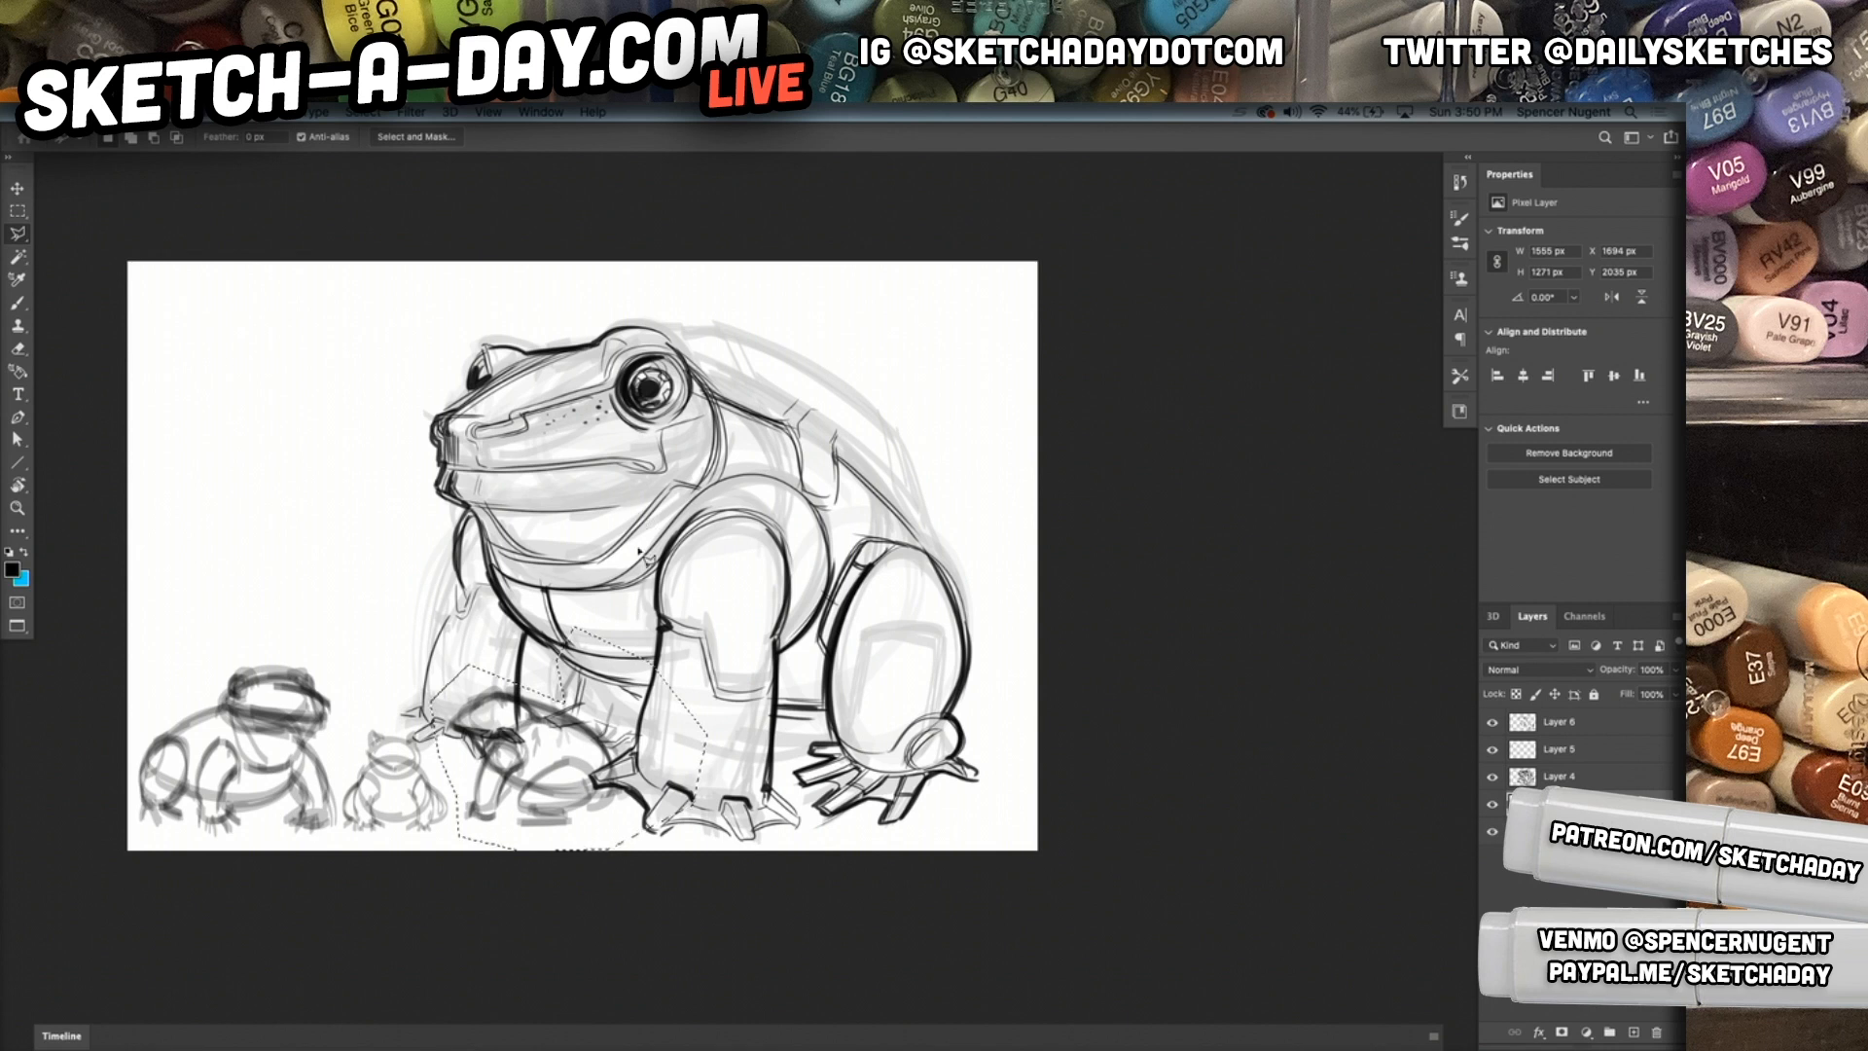
key("v")
mouse_move(542, 728)
left_mouse_down()
mouse_move(244, 516)
mouse_move(243, 541)
left_mouse_up()
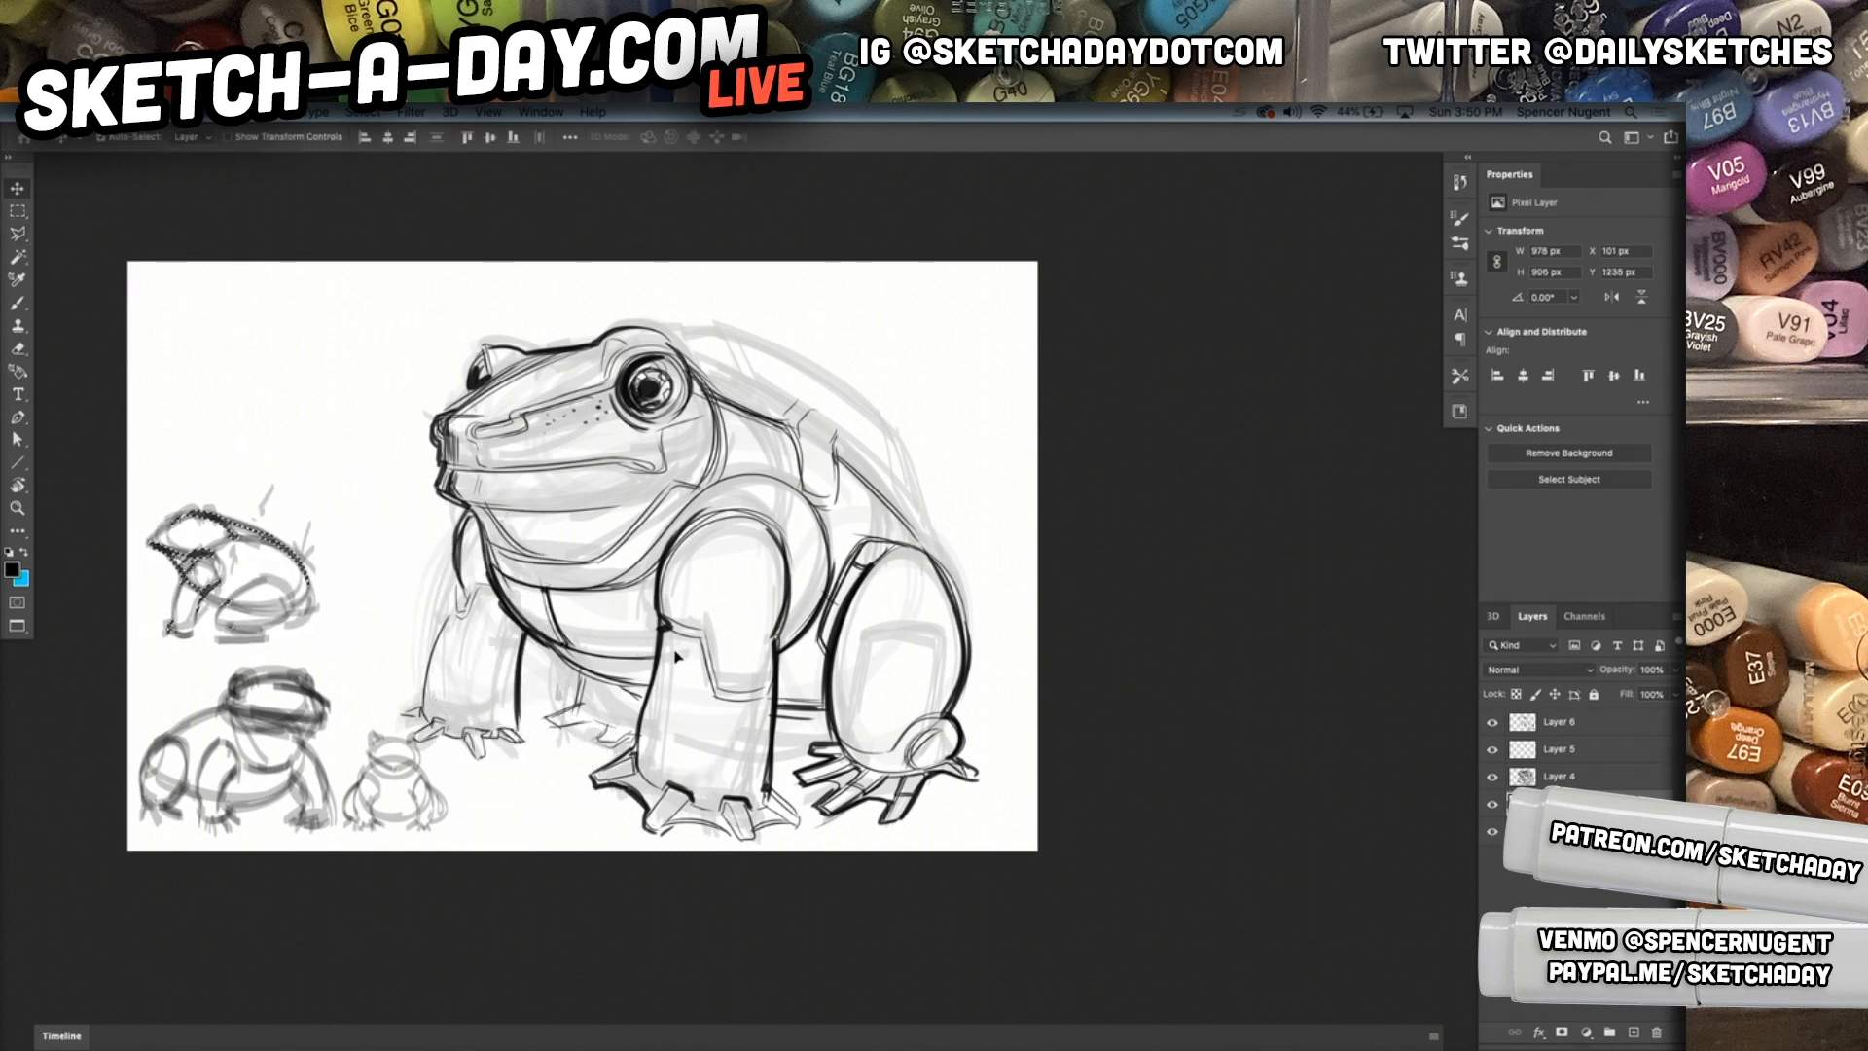
key("ctrl+d")
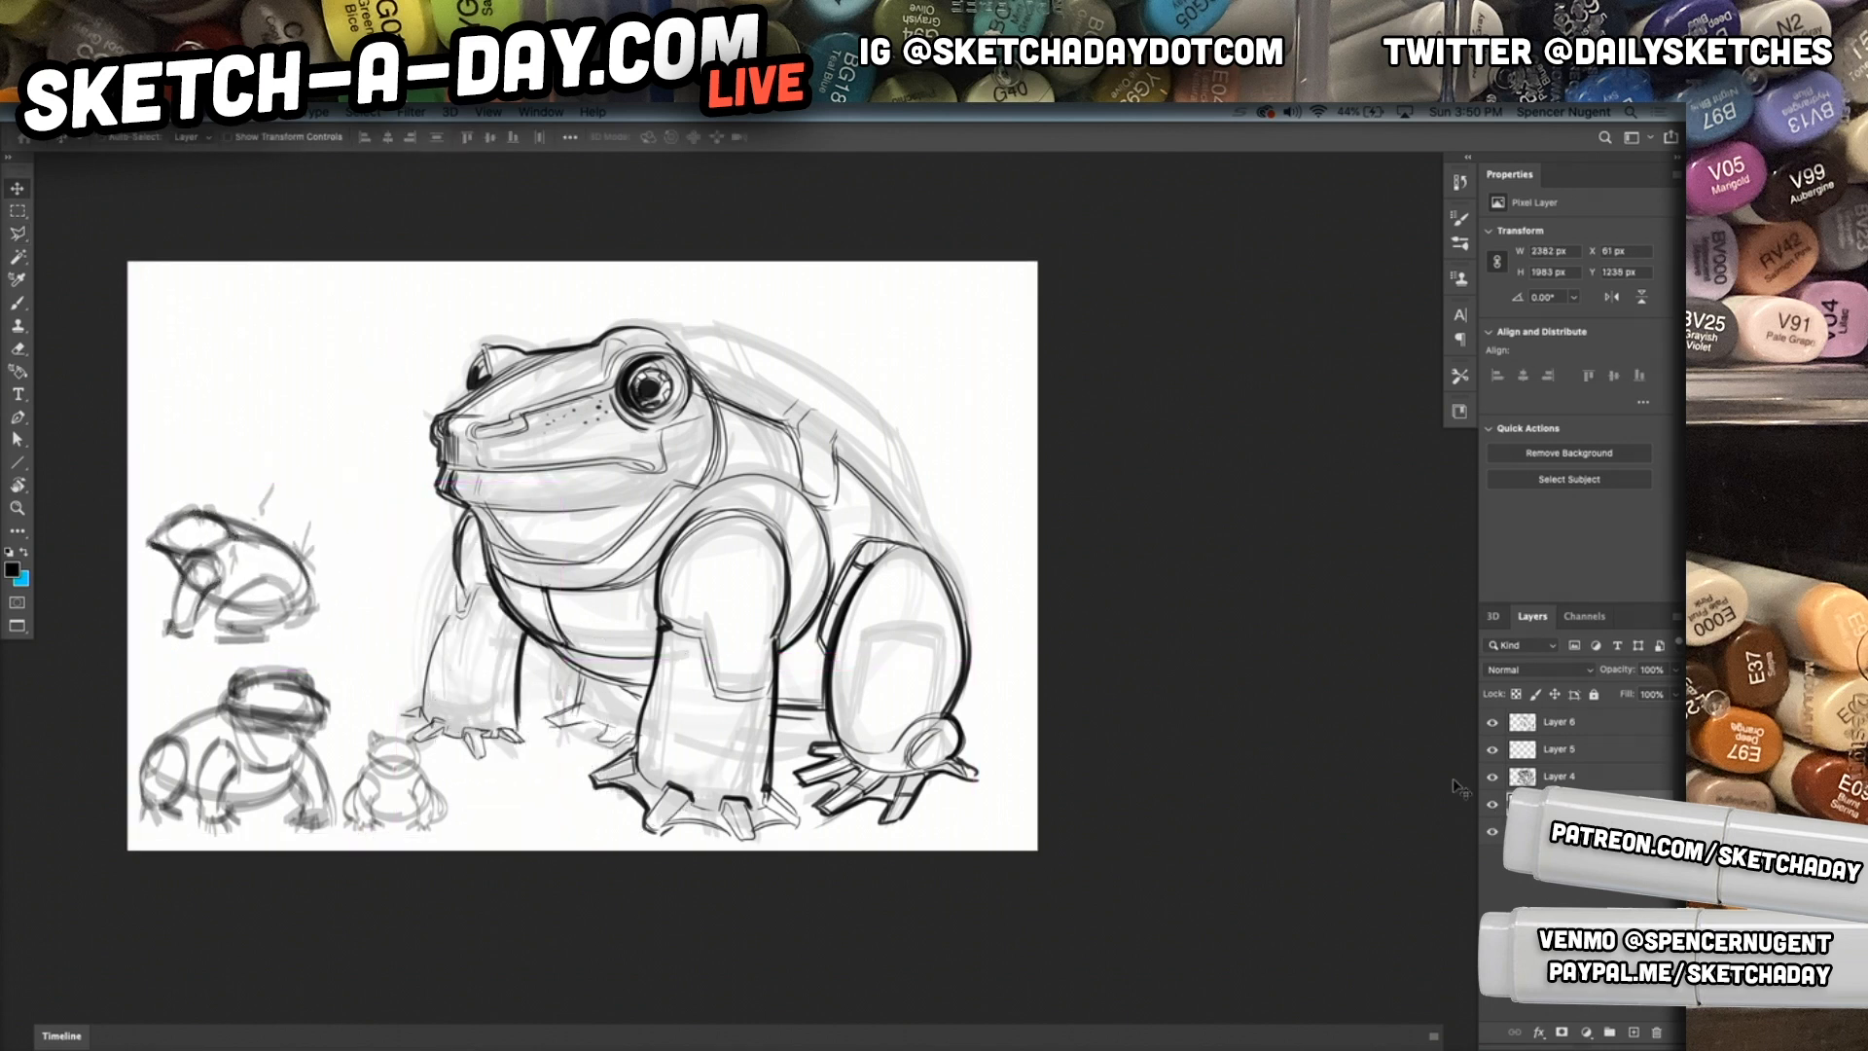
Undo the latest edits and toggle Layer 4 off and on to check that it holds the rough underlay.
left_click_drag(629, 693, 625, 698)
key("super+z")
key("super+z")
left_click(1493, 777)
left_click(1492, 778)
Select Layer 4 and try to free transform it, rechecking its visibility.
left_click(1560, 779)
left_click(878, 440)
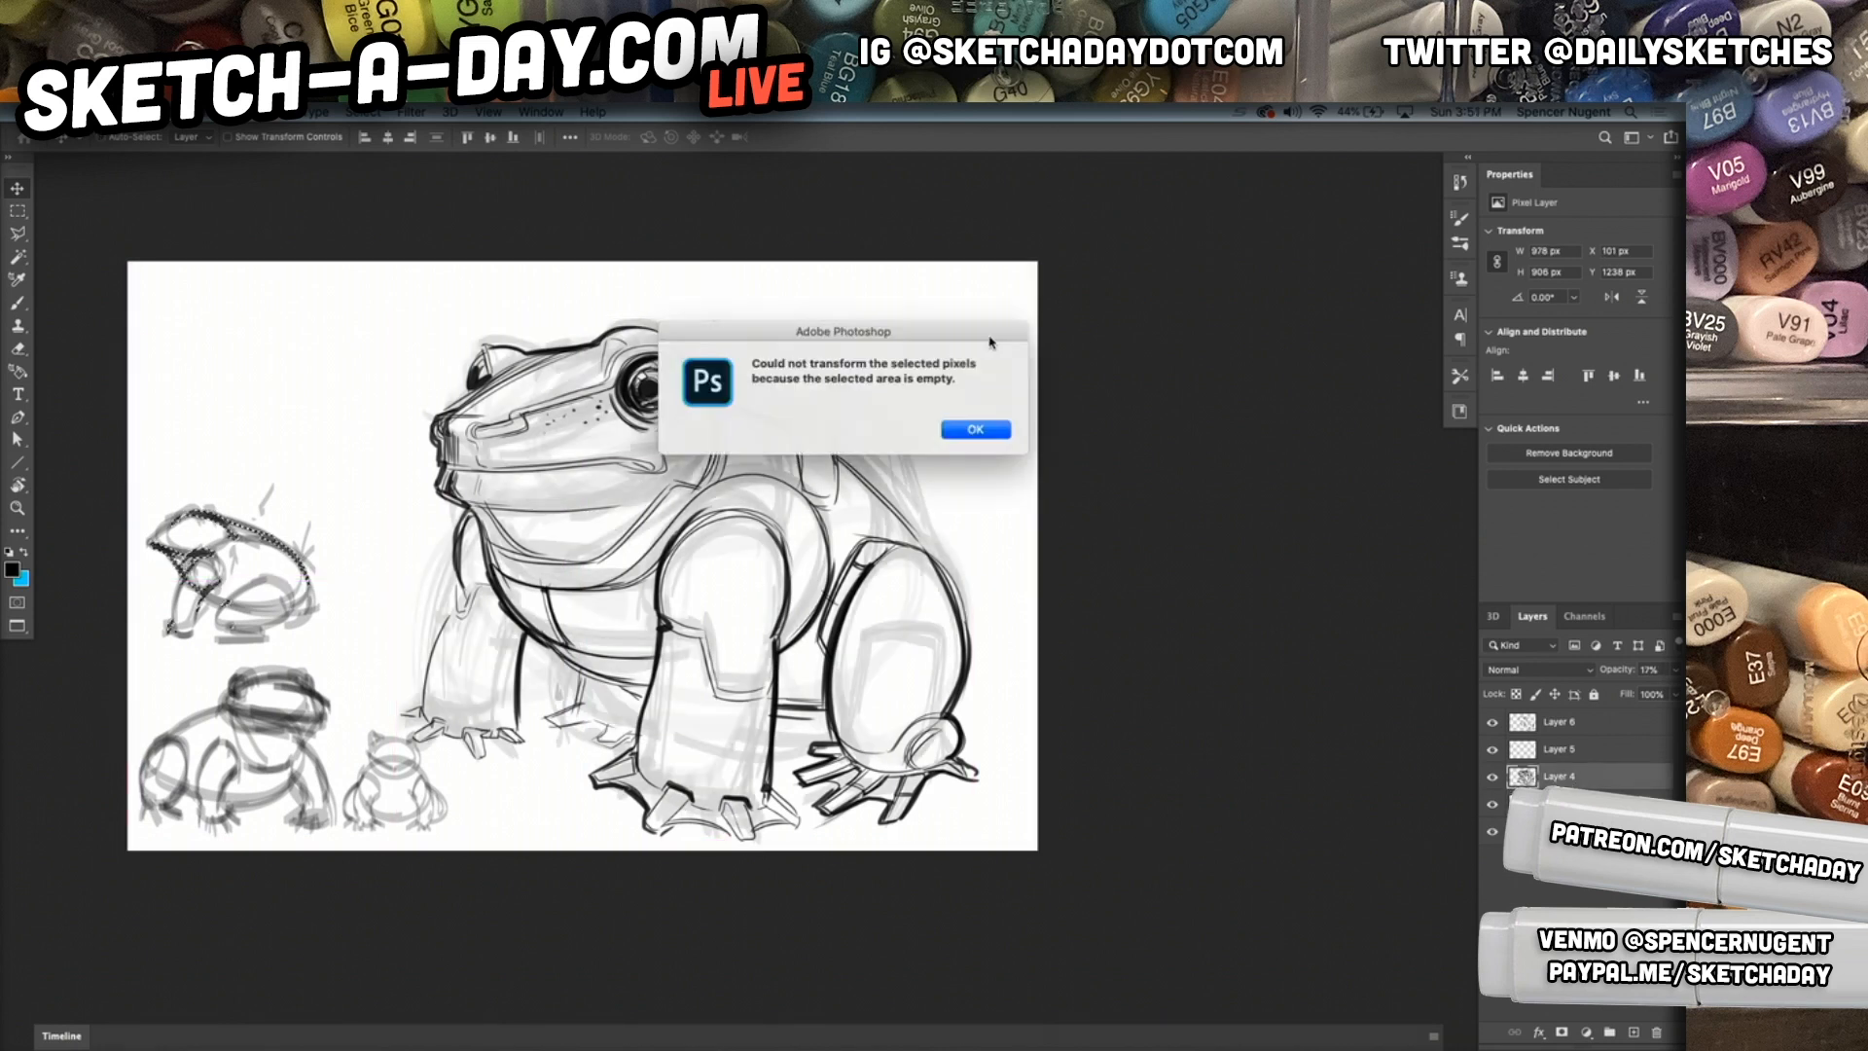
key("Return")
double_click(1573, 780)
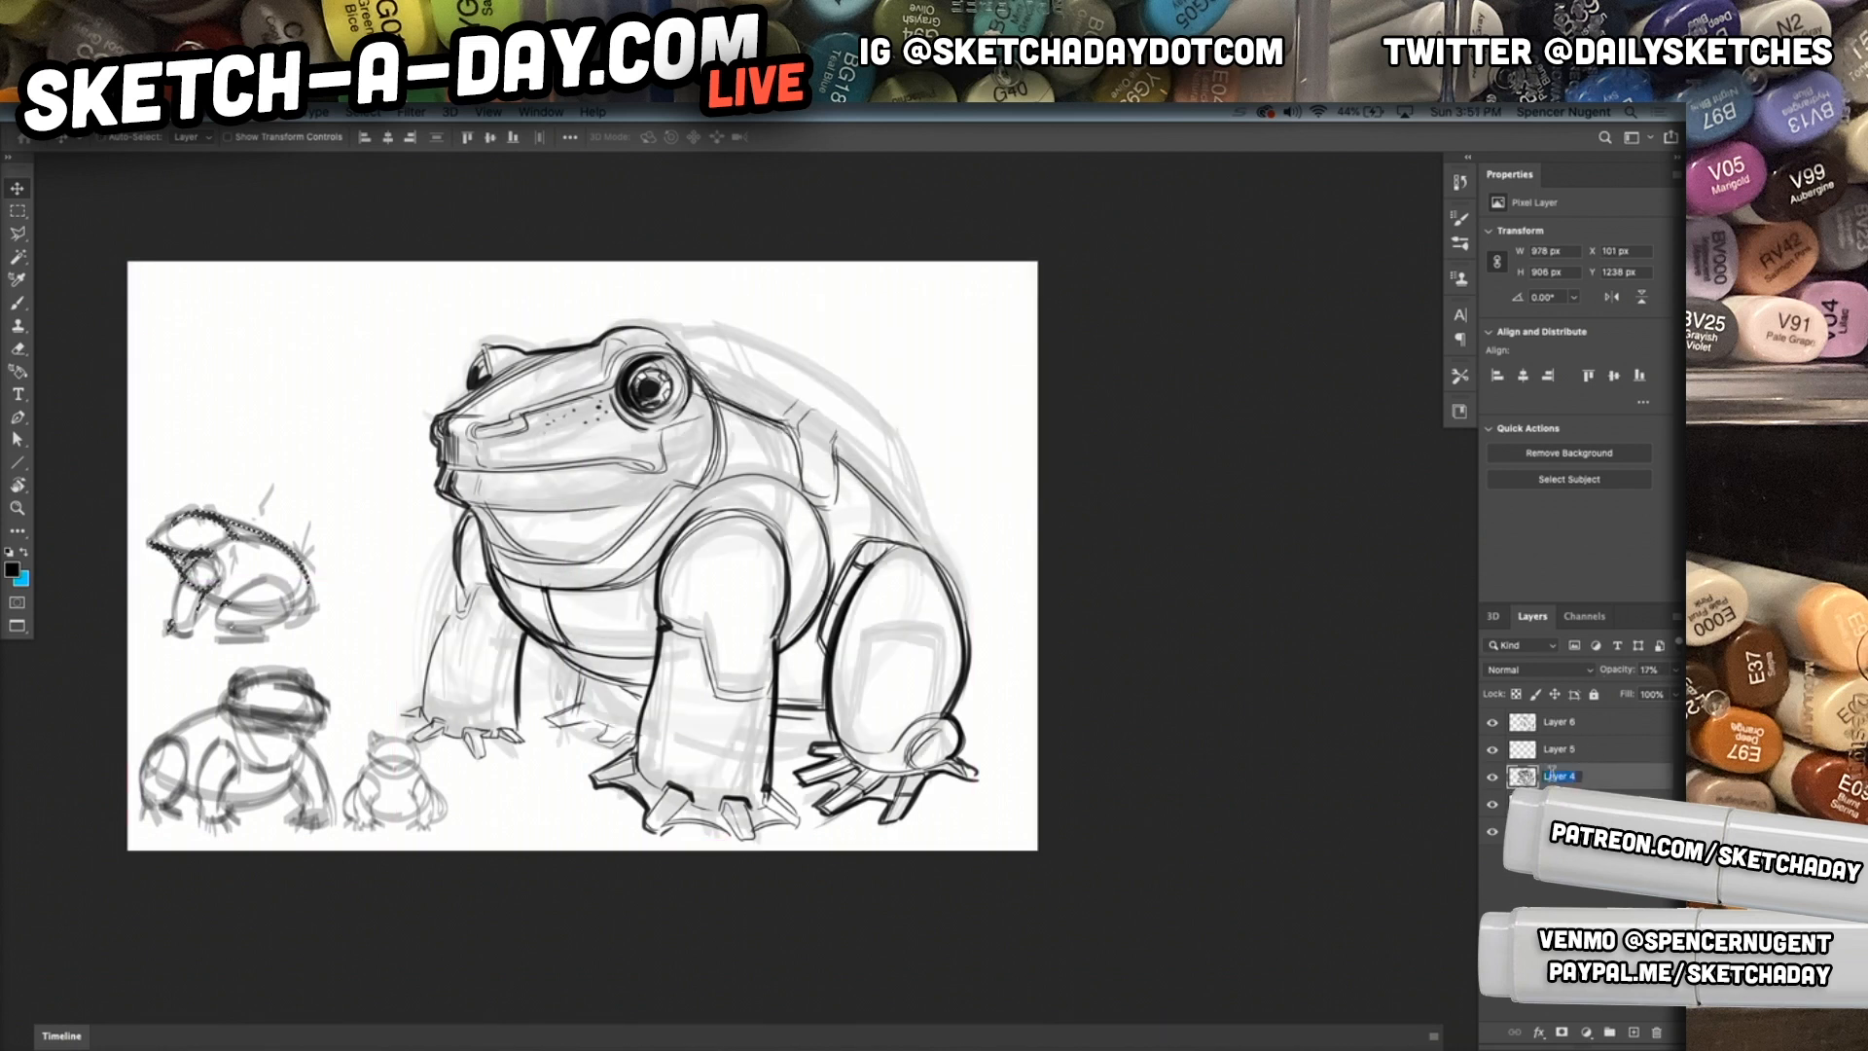
left_click(1492, 778)
left_click(1493, 777)
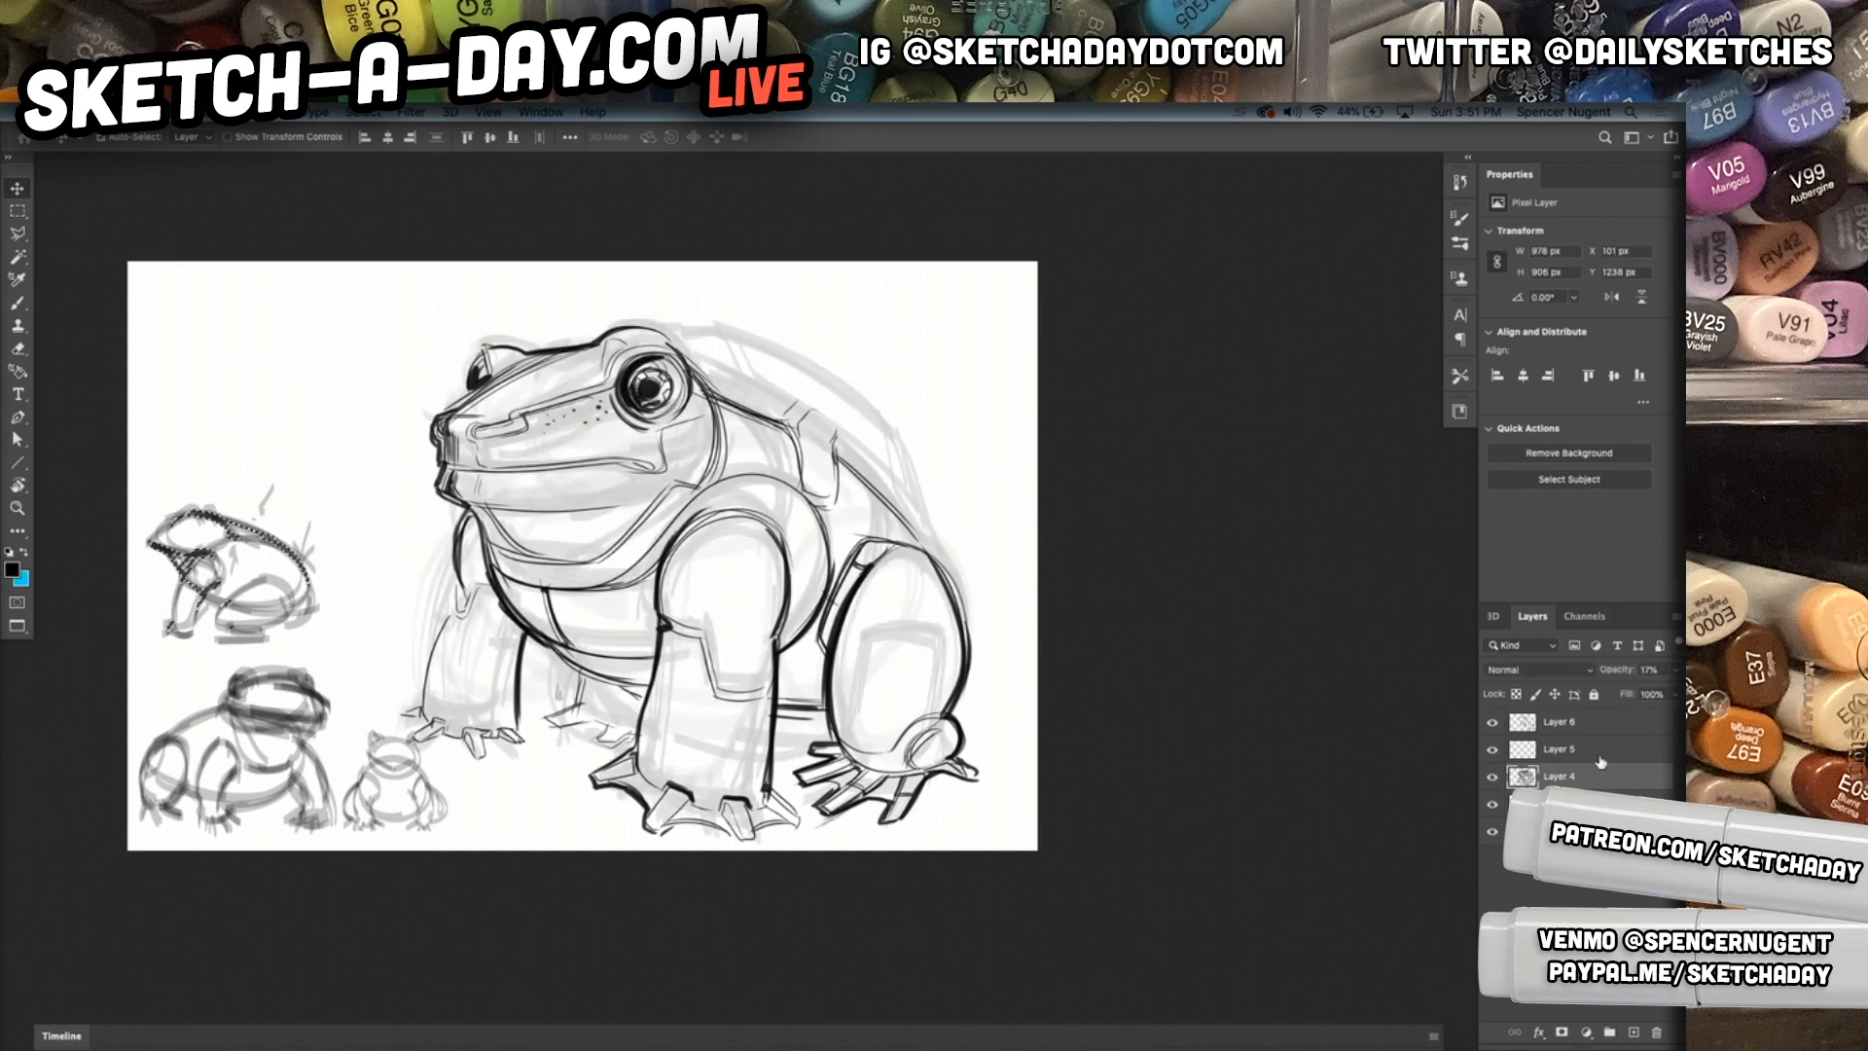
Scale the rough frog on Layer 4 to slightly over half size and place it in the canvas's upper-left corner.
key("ctrl+t")
key("Return")
key("ctrl+d")
key("ctrl+t")
mouse_move(980, 322)
left_mouse_down()
mouse_move(861, 394)
mouse_move(721, 544)
left_mouse_up()
left_click_drag(590, 683, 348, 412)
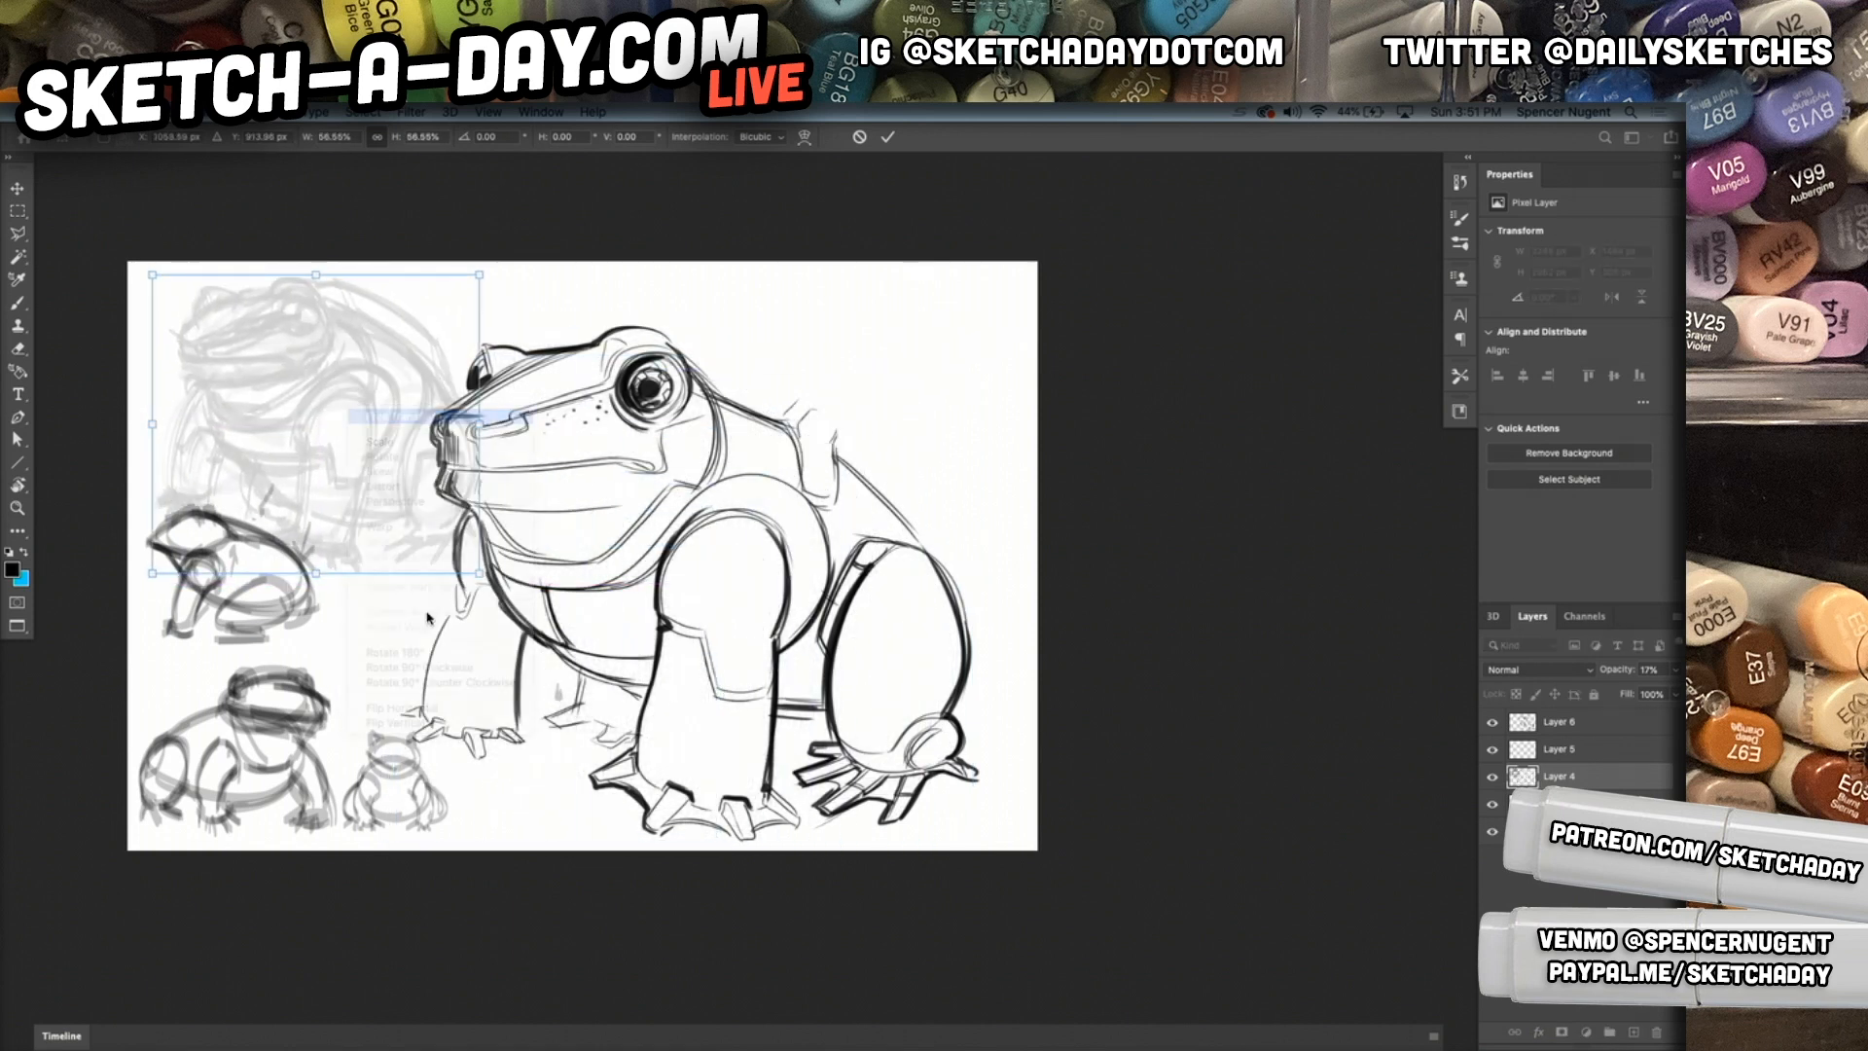
Flip the rough frog horizontally, scale it to about 41%, tilt it about 5° clockwise, and set Layer 4 to 100% opacity.
right_click(371, 500)
left_click(424, 802)
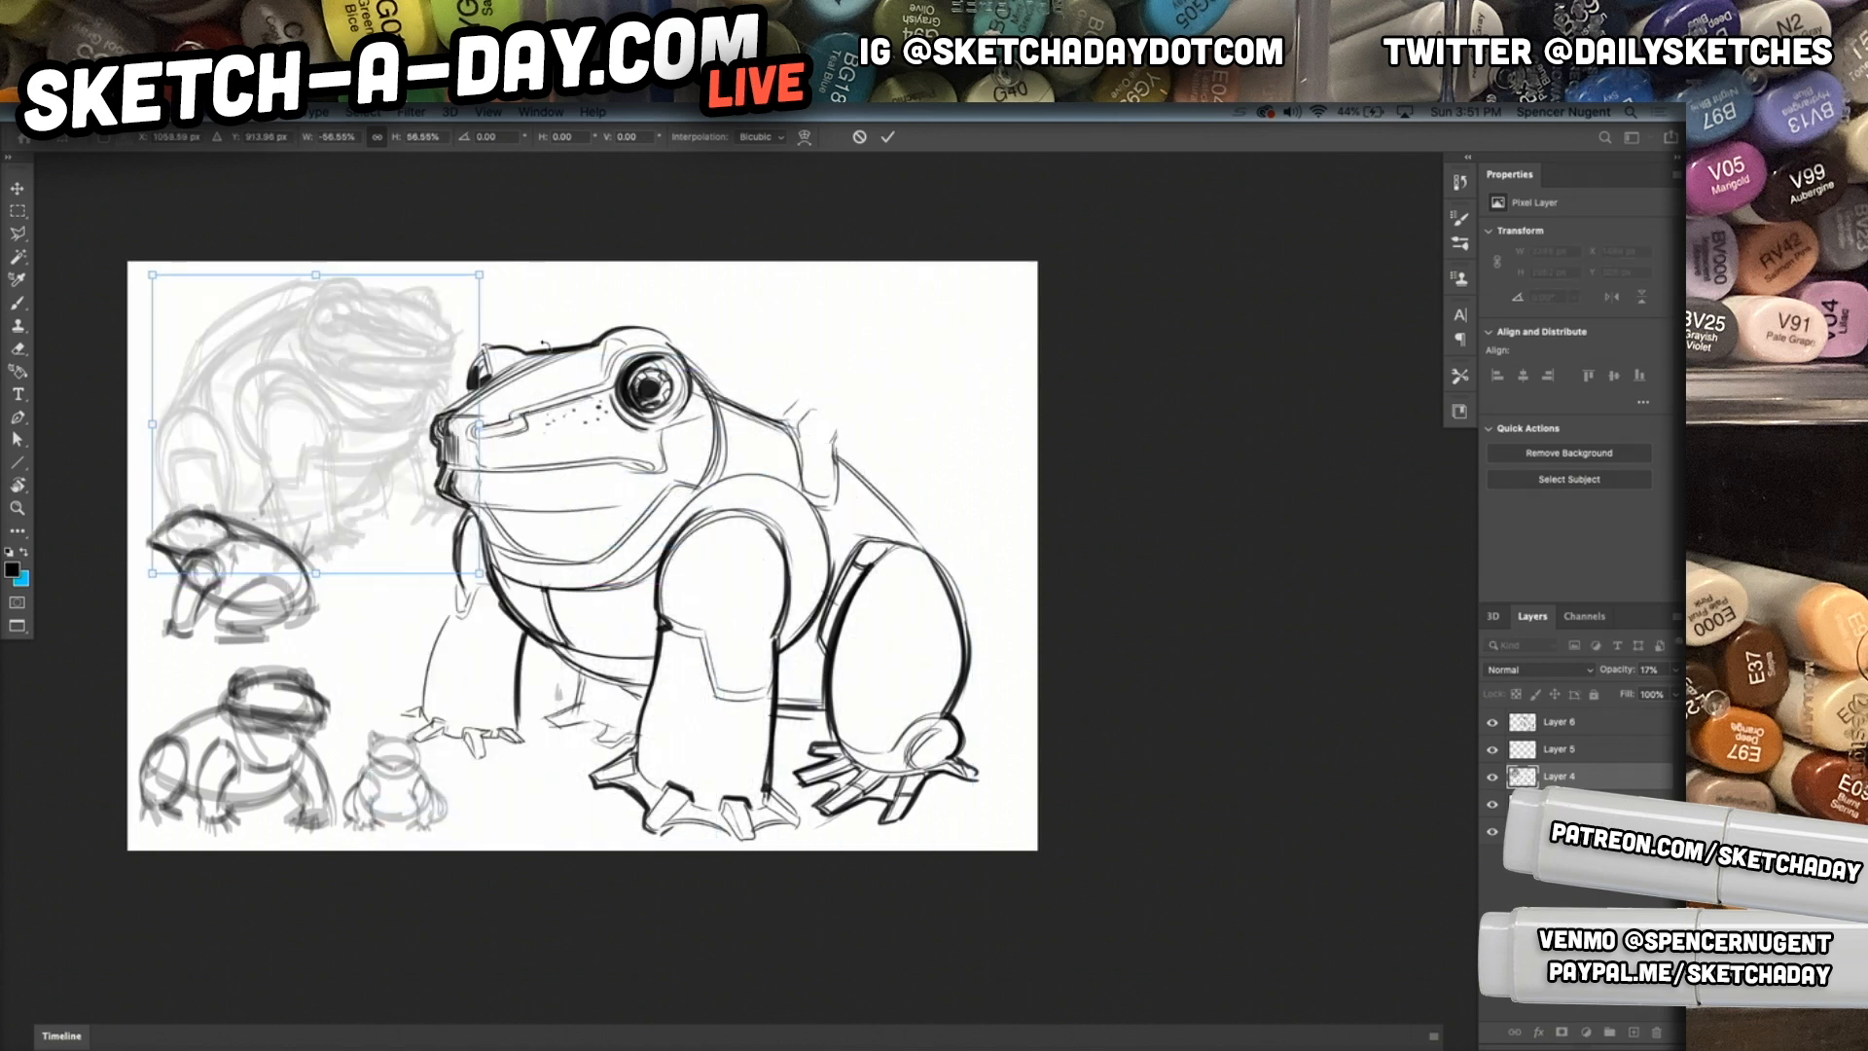
left_click_drag(479, 277, 384, 362)
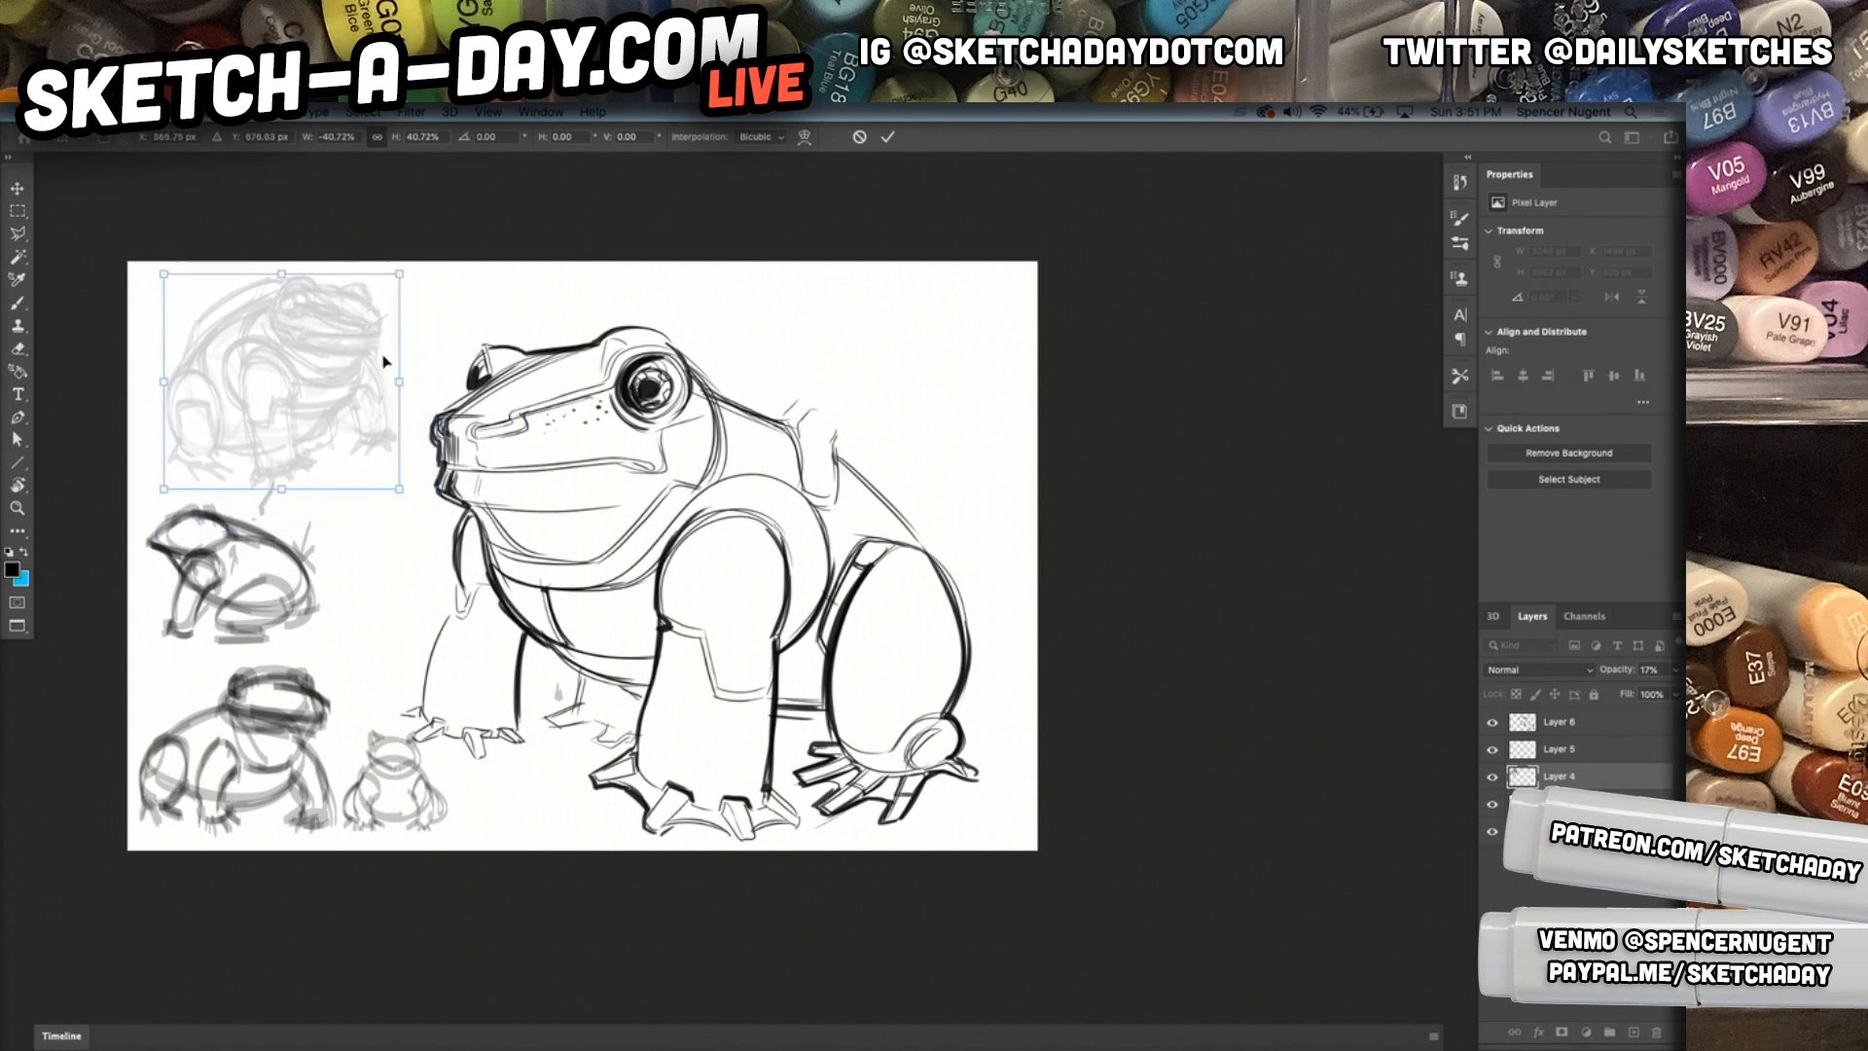
left_click_drag(416, 289, 421, 302)
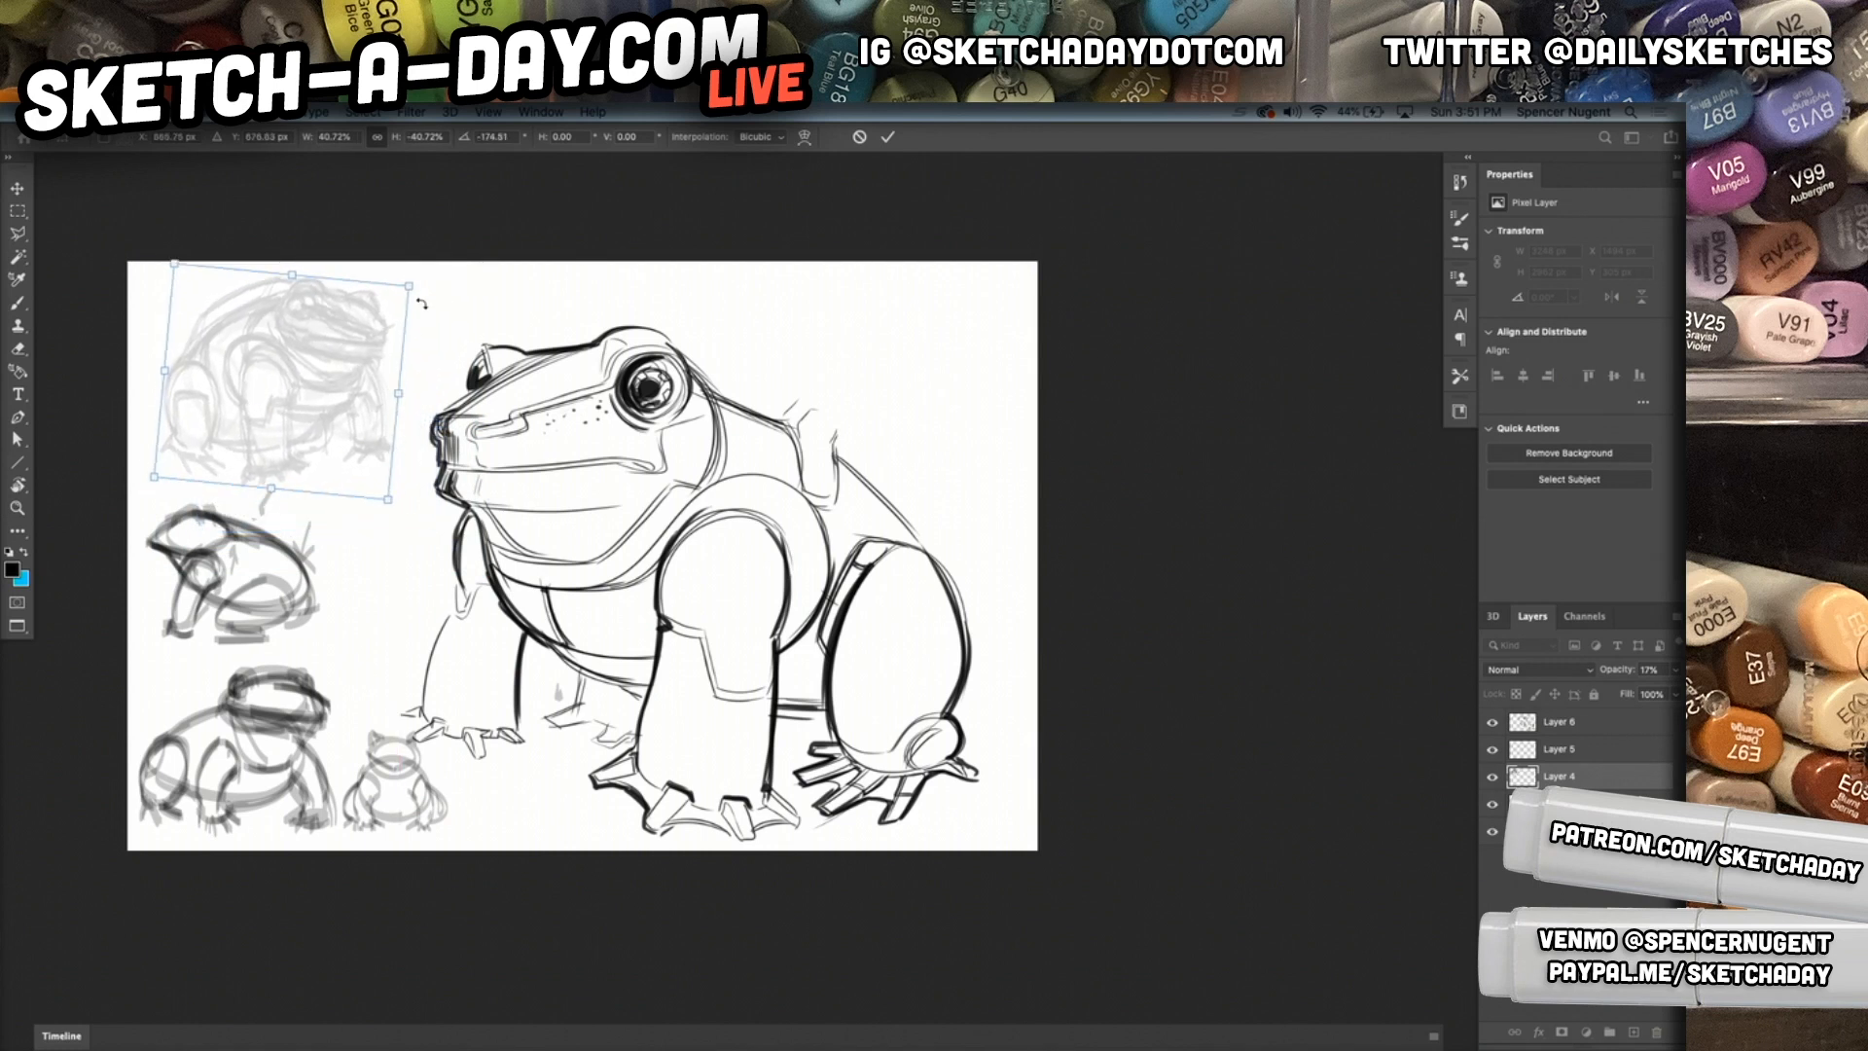
key("Return")
key("0")
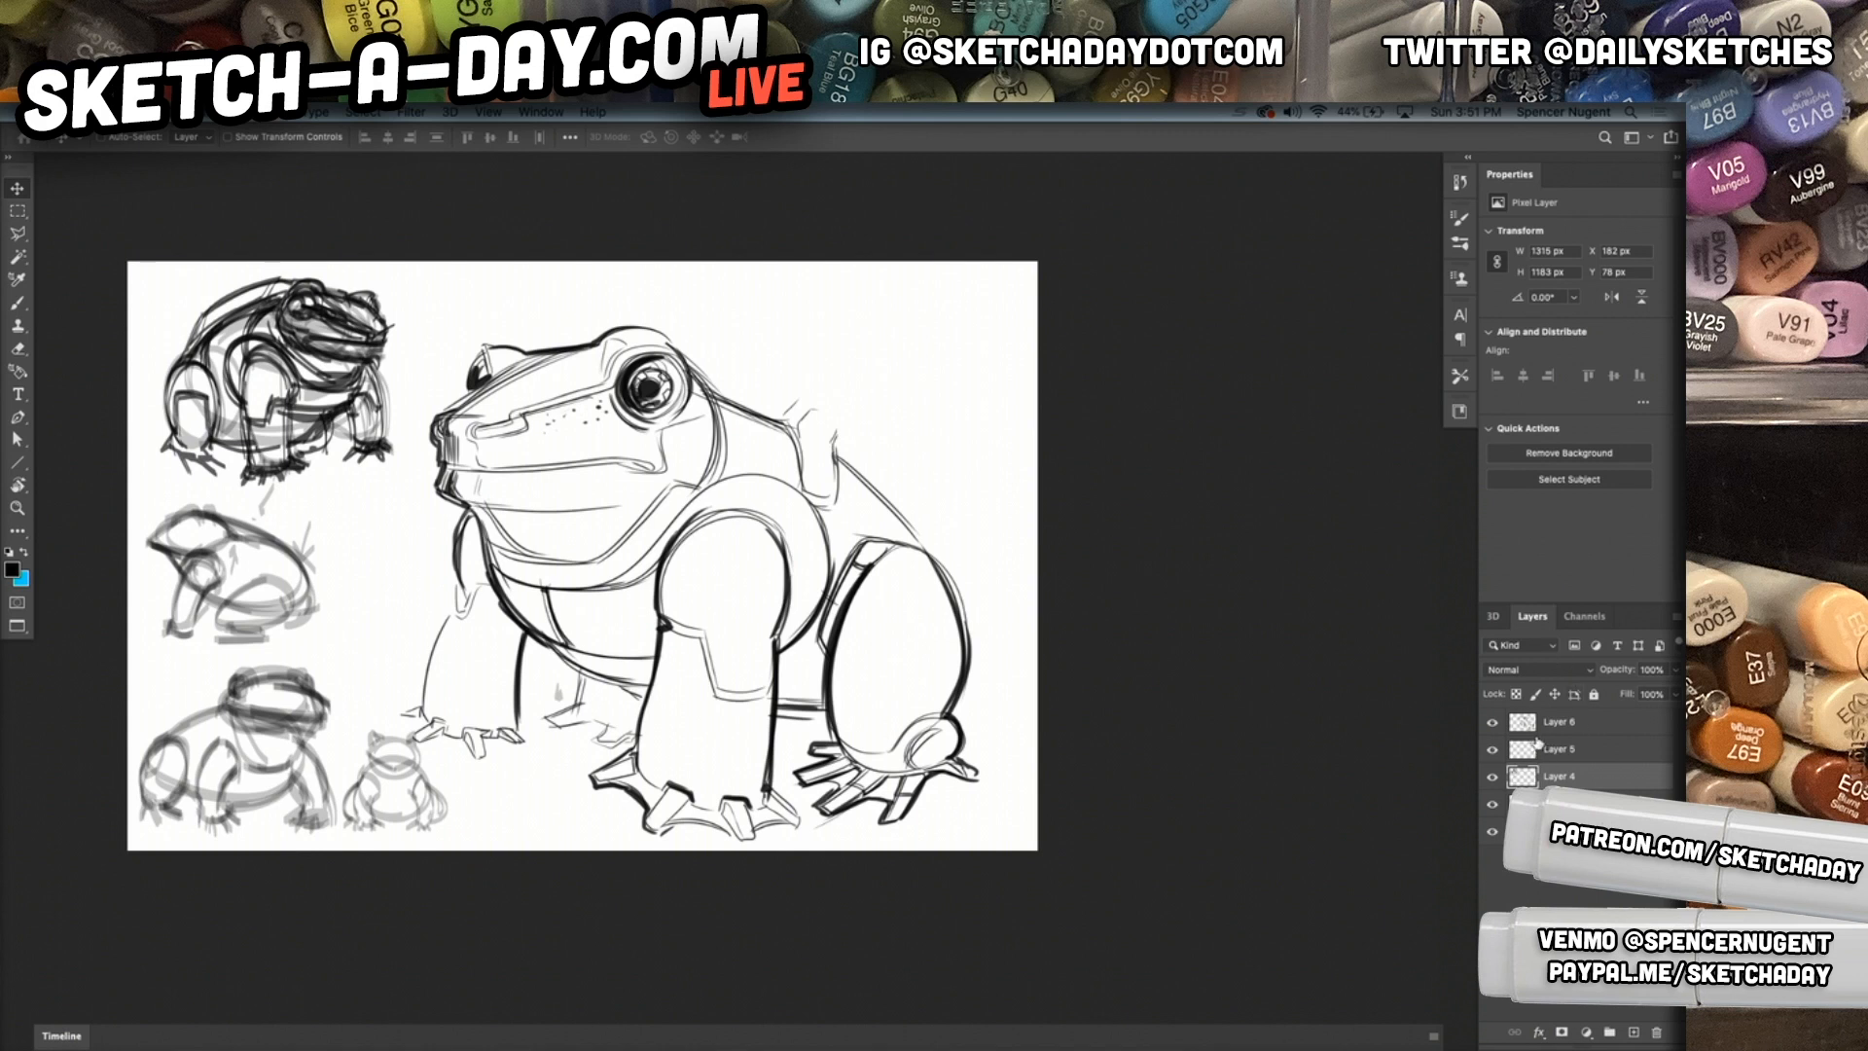
Add a new layer above Layer 6 and make Layer 6 active, toggling its visibility to check its contents.
left_click(1492, 722)
left_click(1492, 722)
left_click(1568, 731)
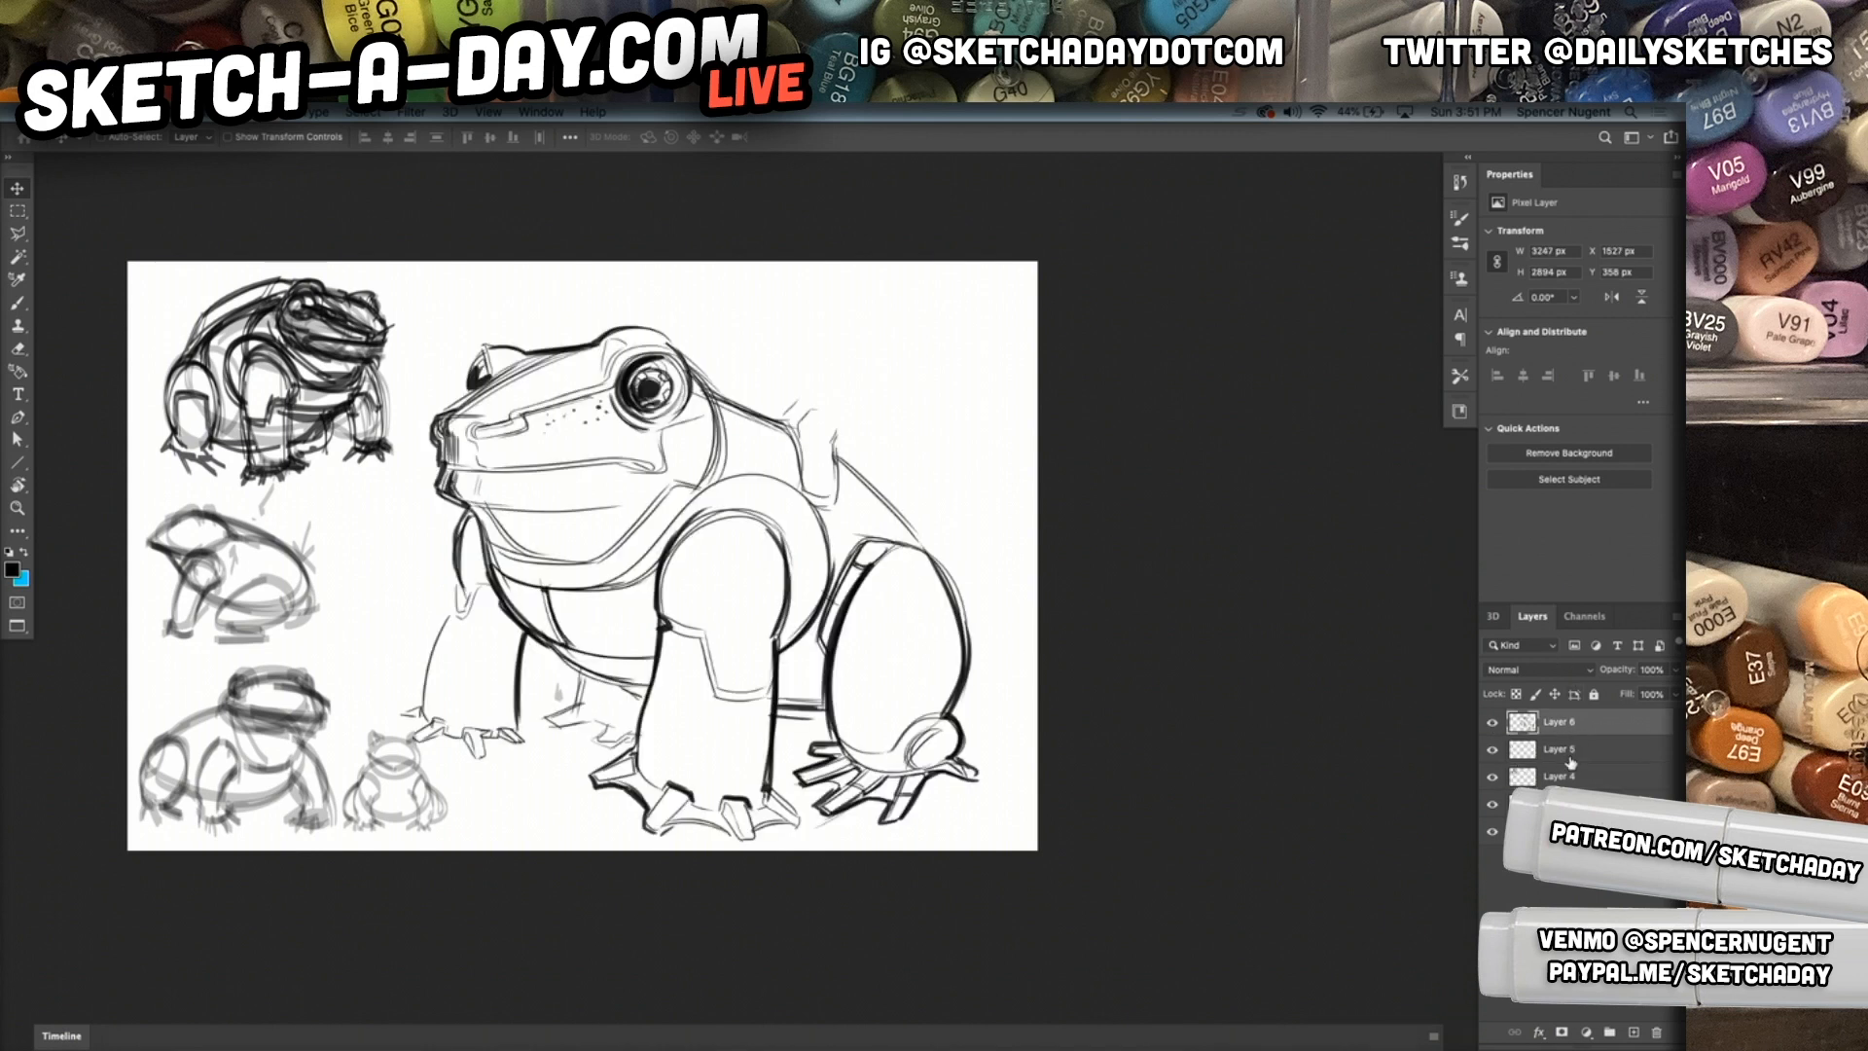
left_click(1634, 1032)
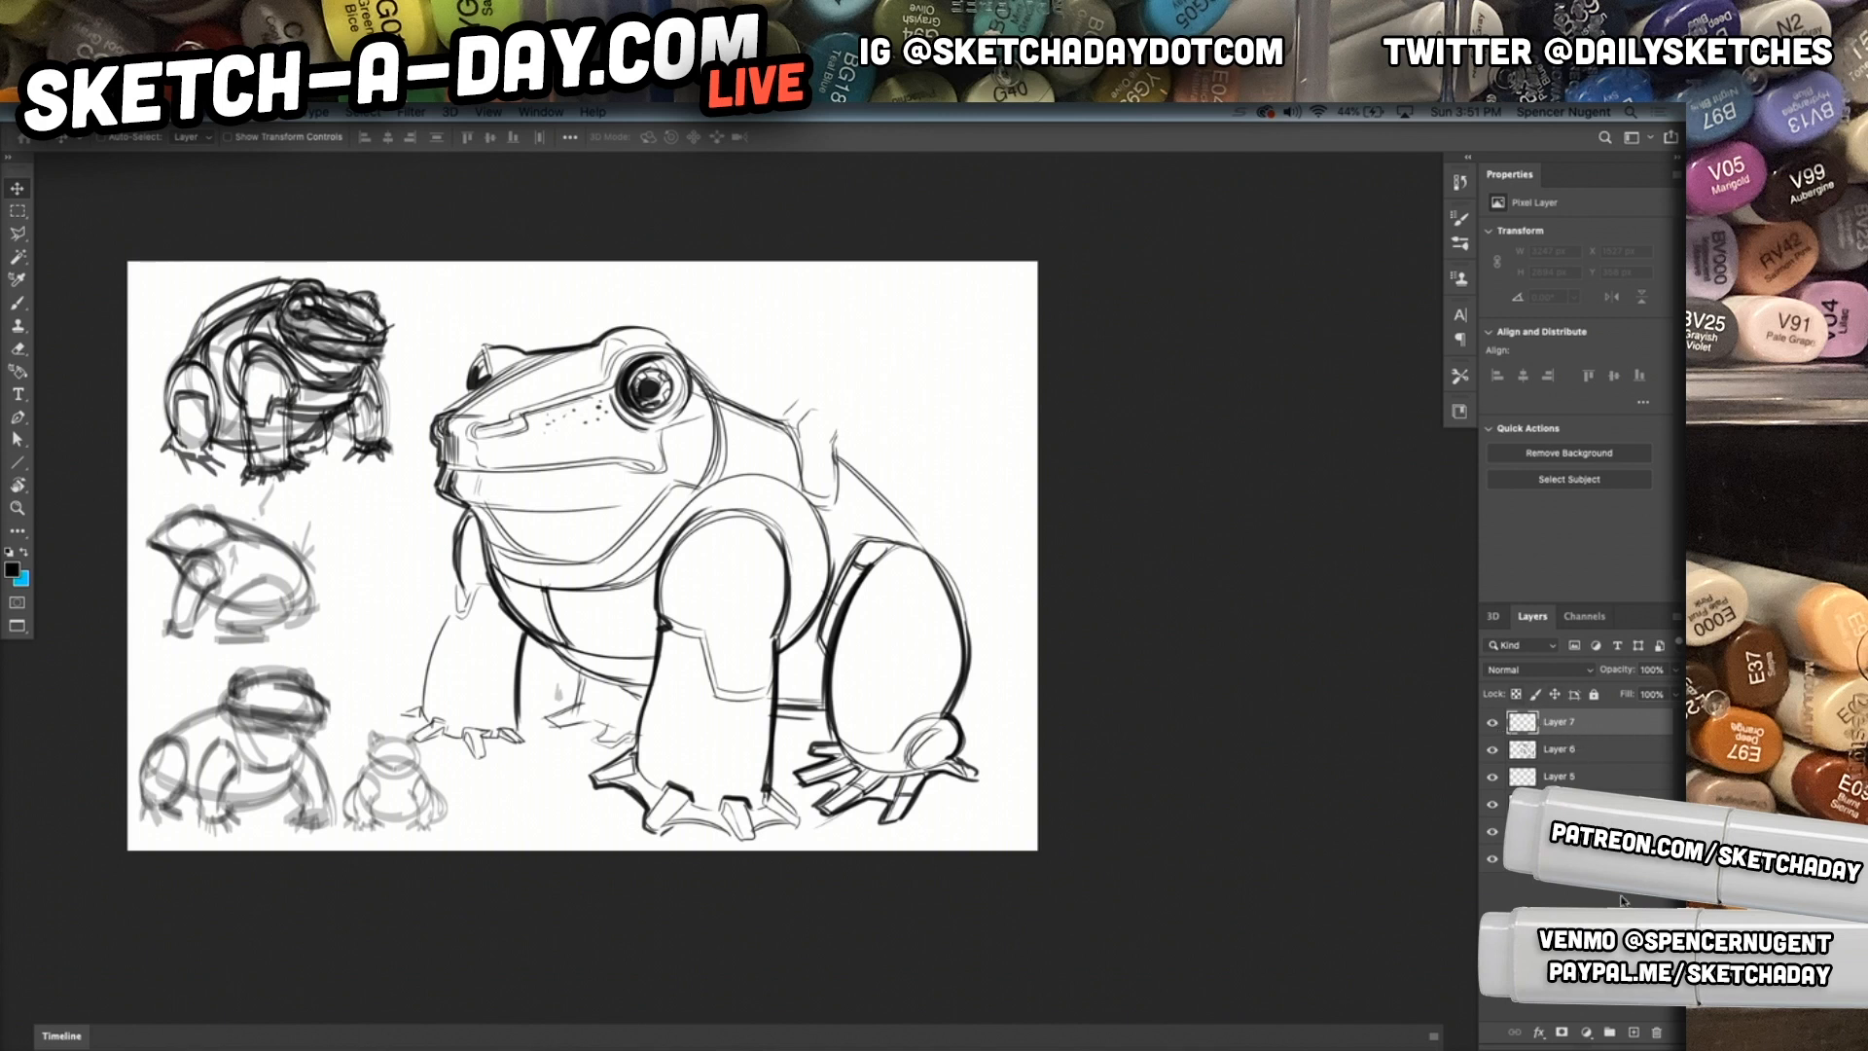
left_click(1492, 749)
left_click(1493, 749)
left_click(1531, 751)
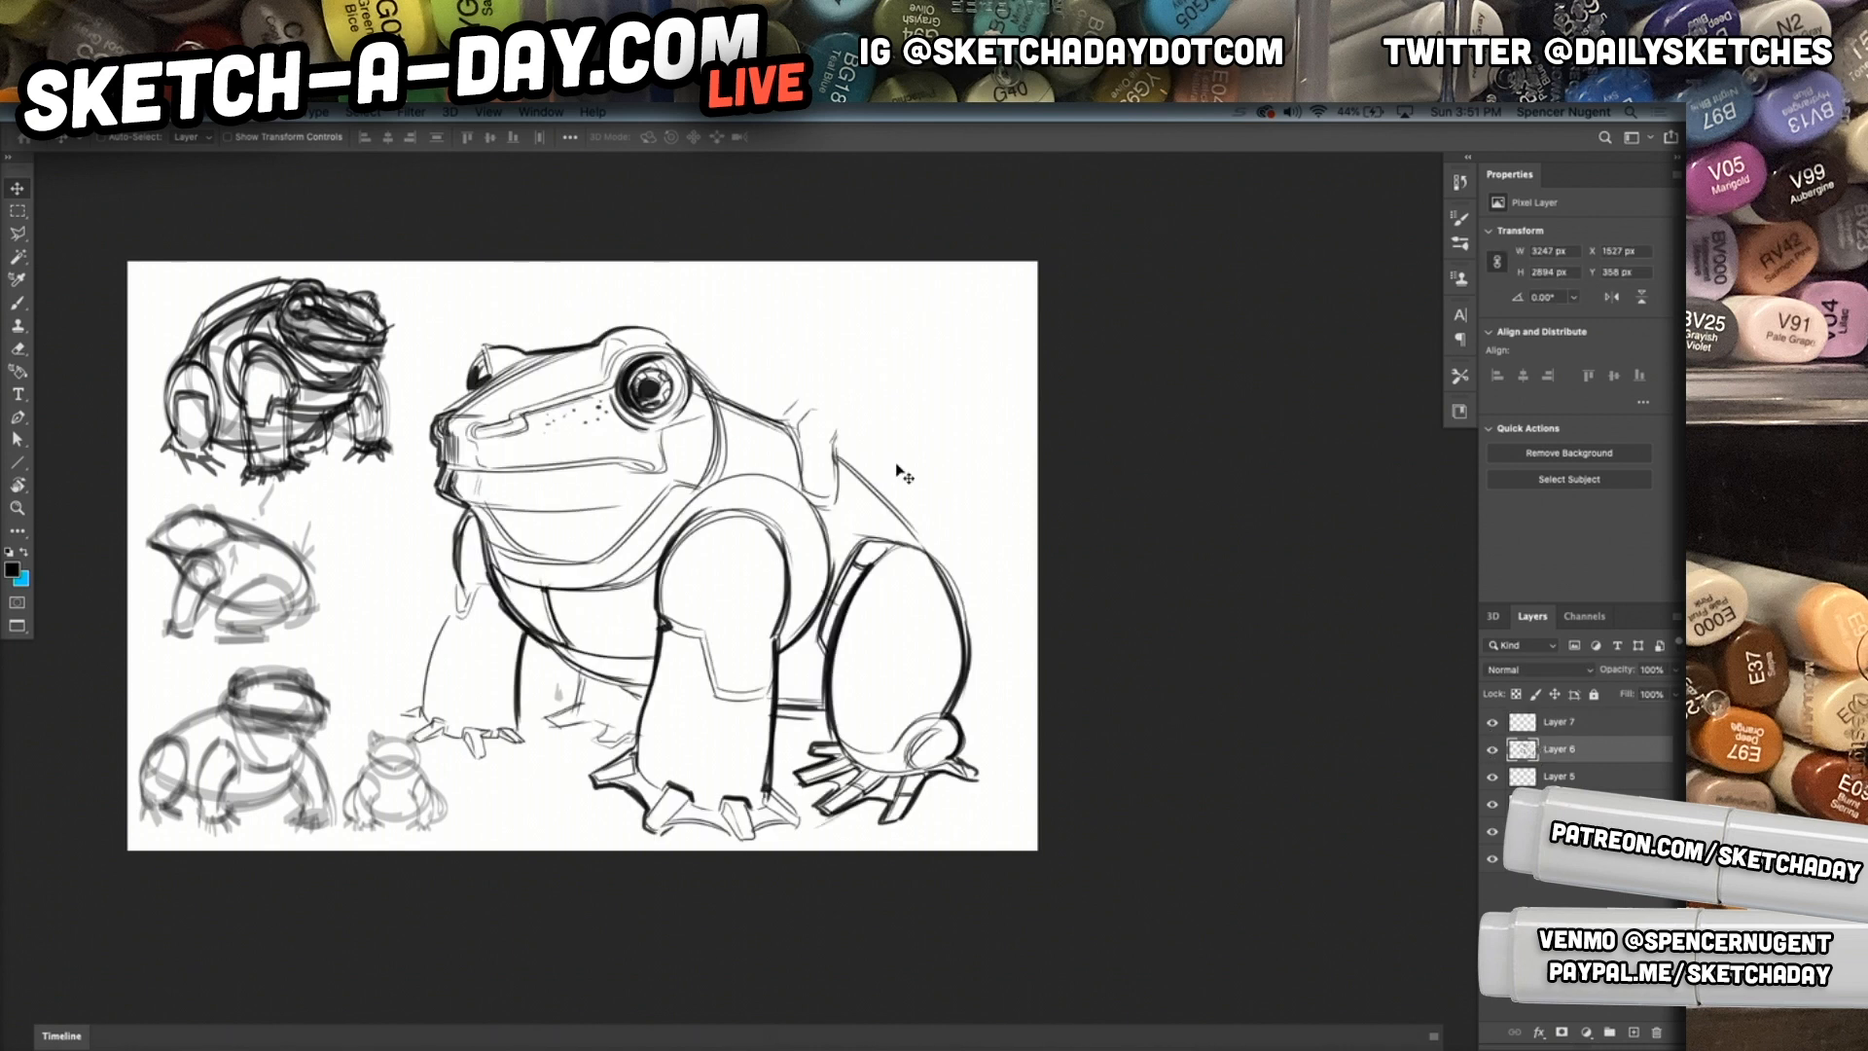
Brush darker contours along the large frog's far front leg and the chest edge above it.
key("b")
left_click_drag(465, 585, 460, 612)
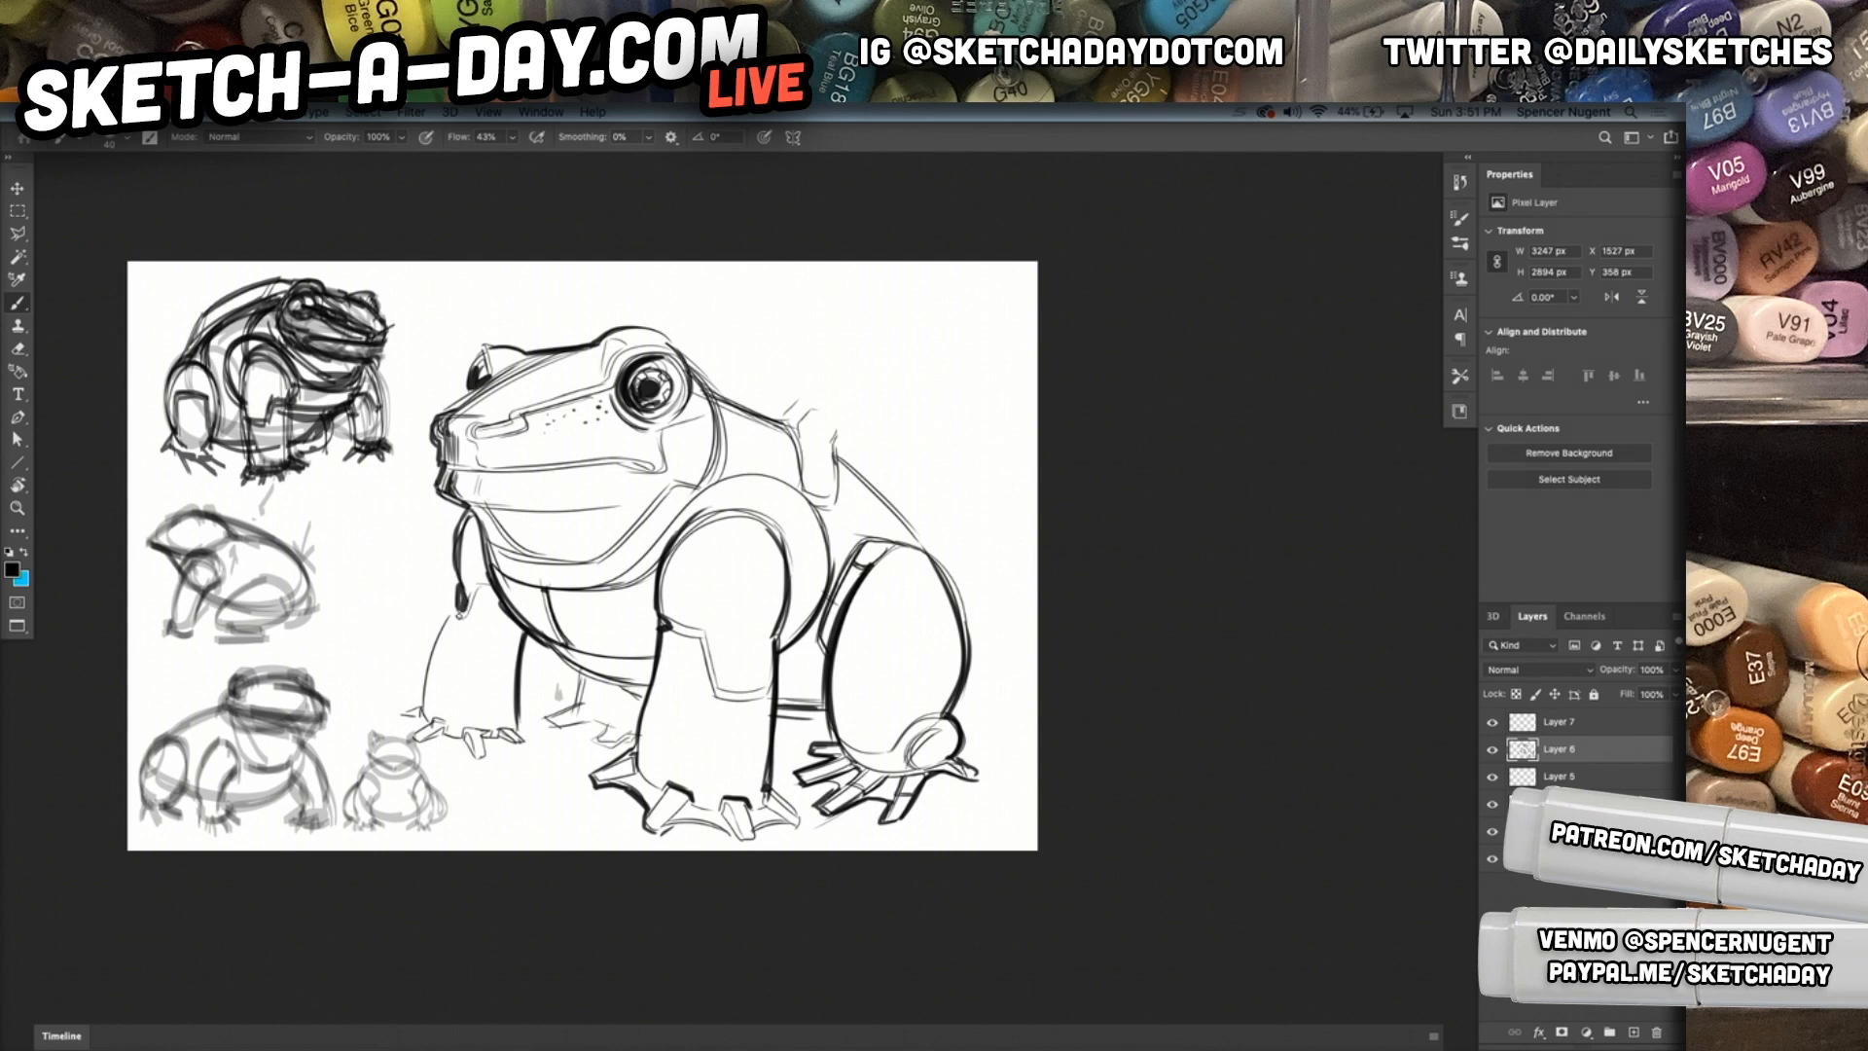
left_click_drag(455, 589, 436, 715)
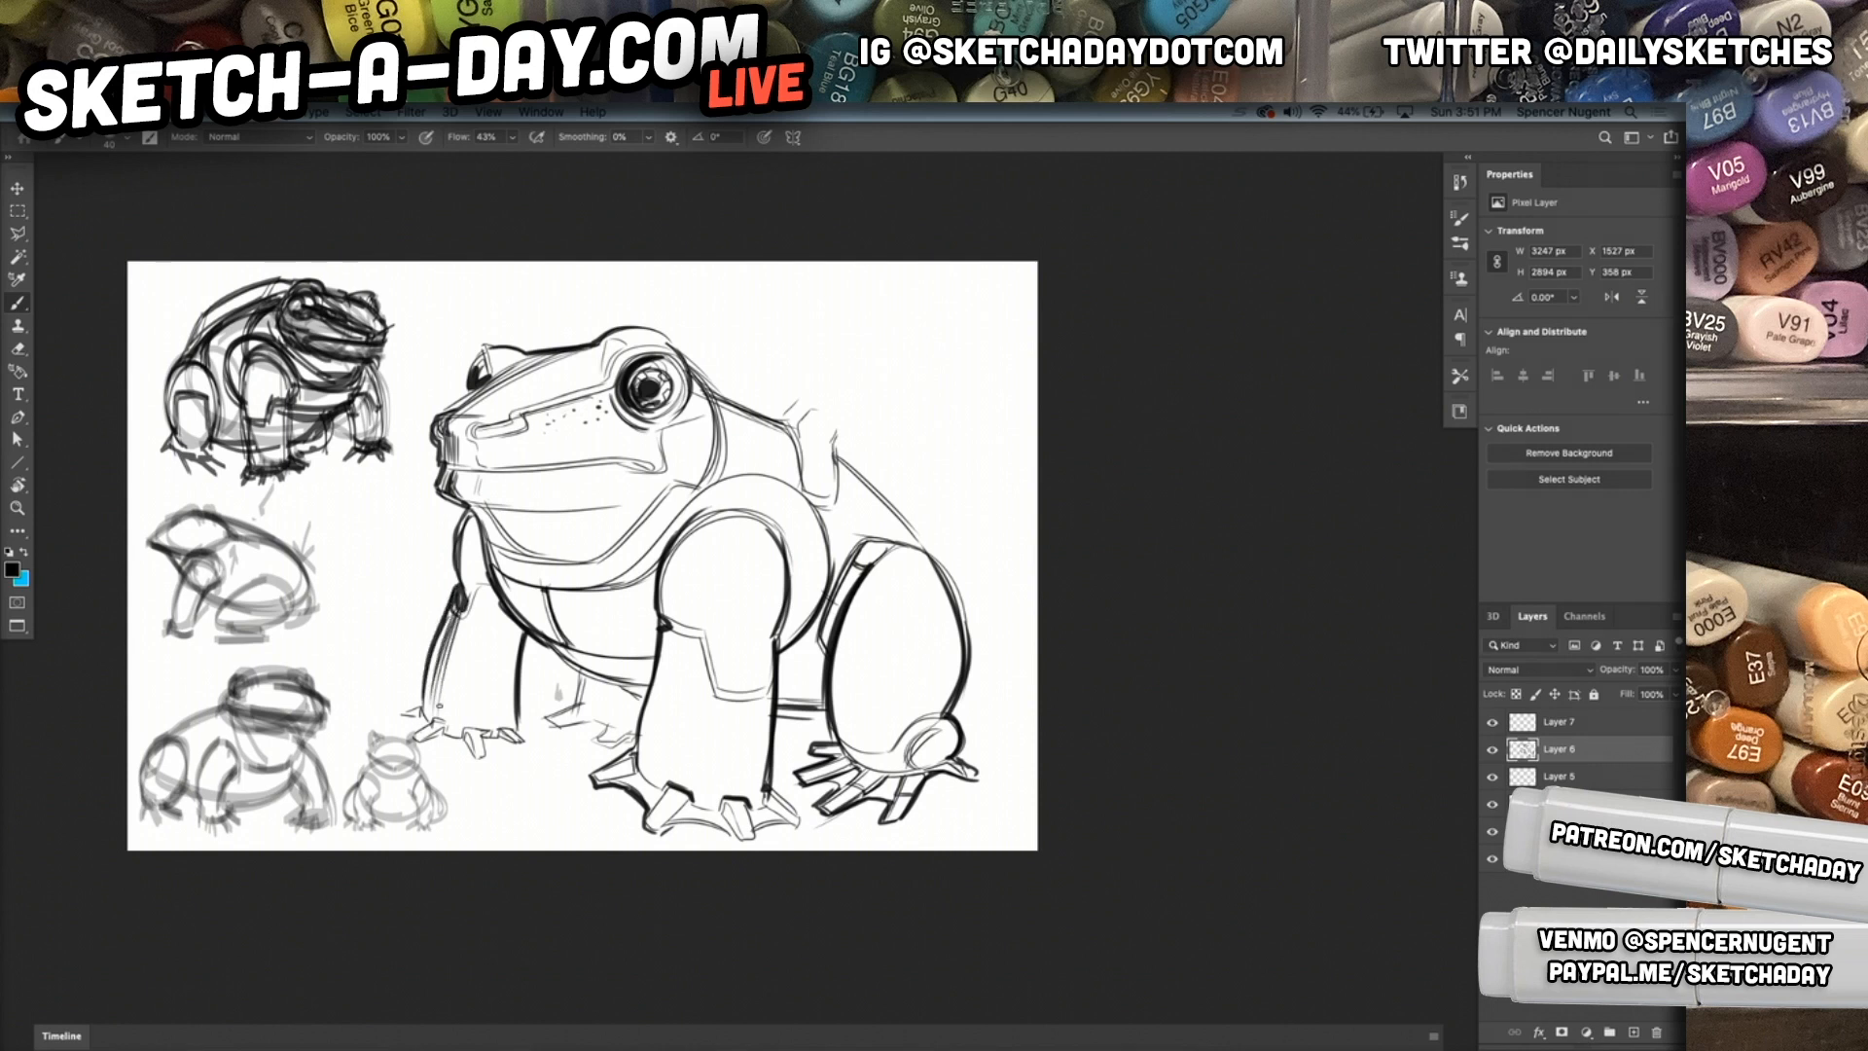
left_click_drag(477, 512, 471, 587)
left_click_drag(471, 512, 508, 617)
Draw the collar band and chest panel lines beneath the large frog's jaw.
left_click_drag(460, 509, 637, 500)
mouse_move(471, 506)
left_mouse_down()
mouse_move(644, 505)
mouse_move(550, 531)
left_mouse_up()
left_click_drag(548, 539, 554, 557)
left_click_drag(545, 538, 616, 517)
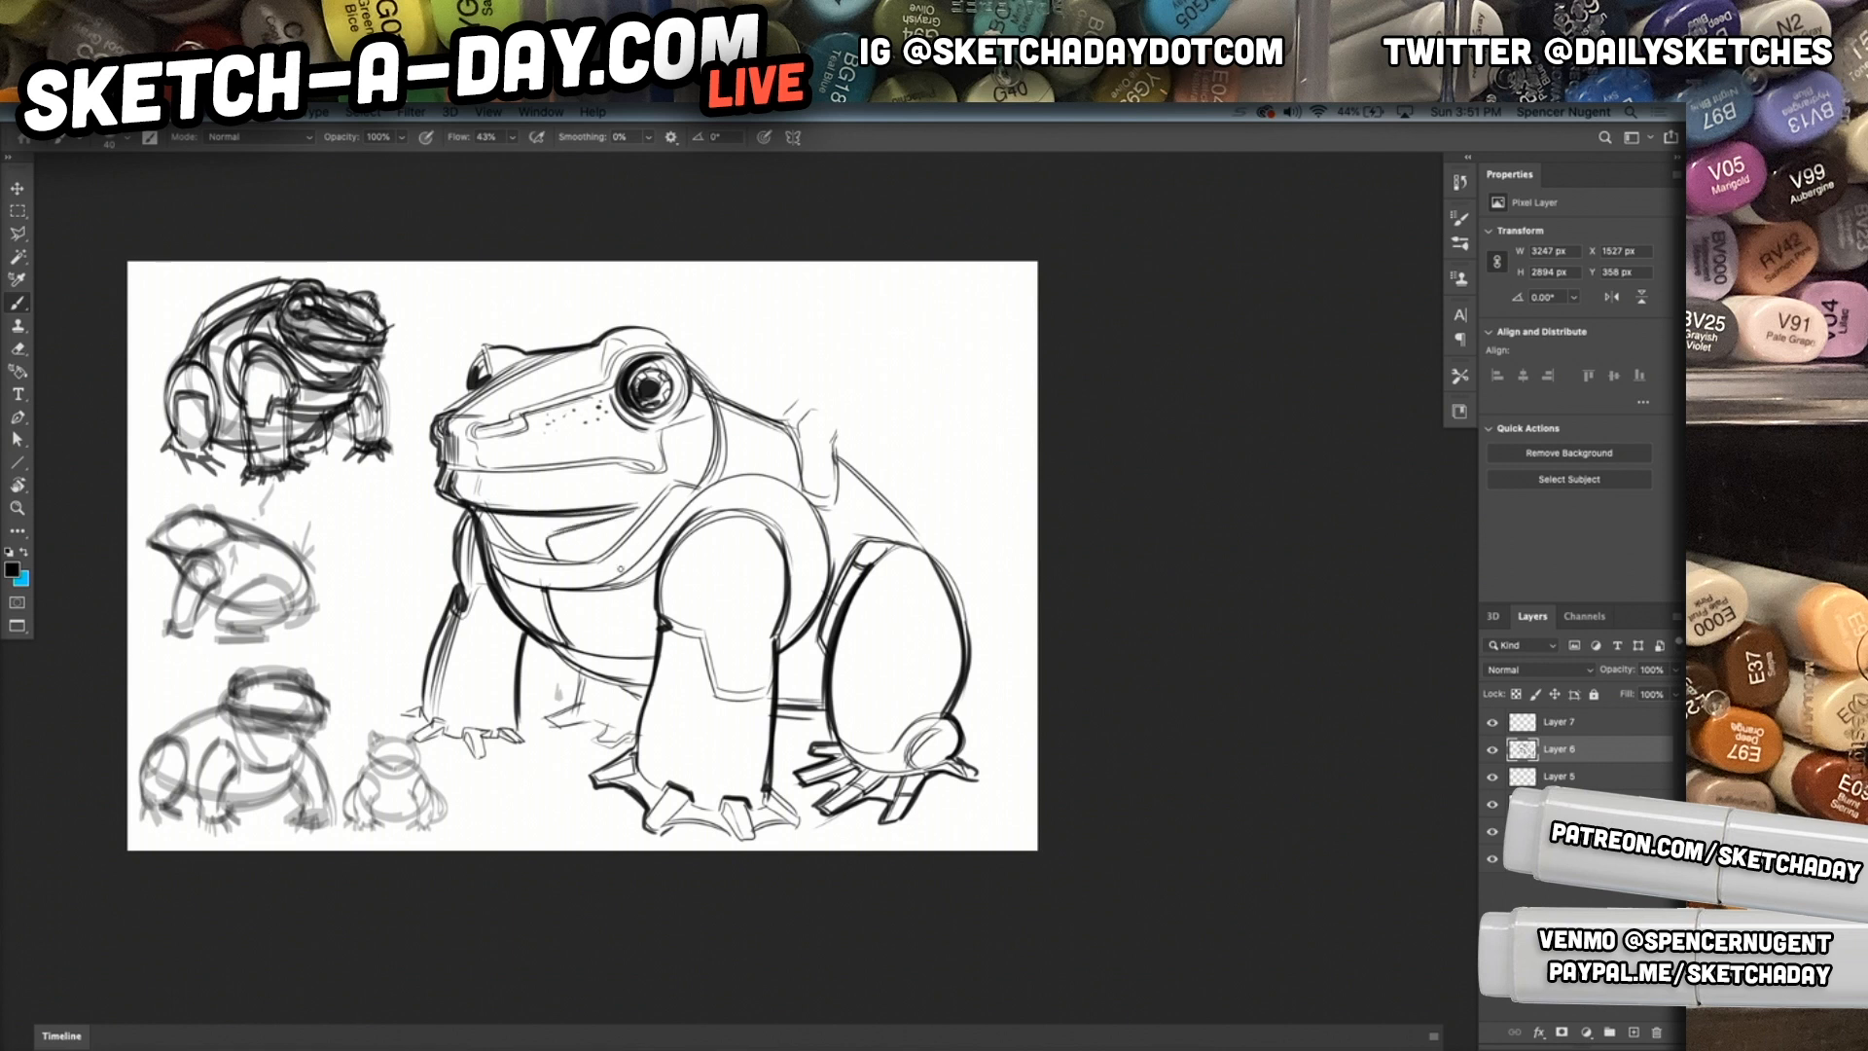
left_click_drag(565, 601, 592, 649)
Thicken the large frog's lower lip line and build up the jaw and neck contours behind its eye.
left_click_drag(604, 471, 552, 481)
left_click_drag(437, 473, 640, 491)
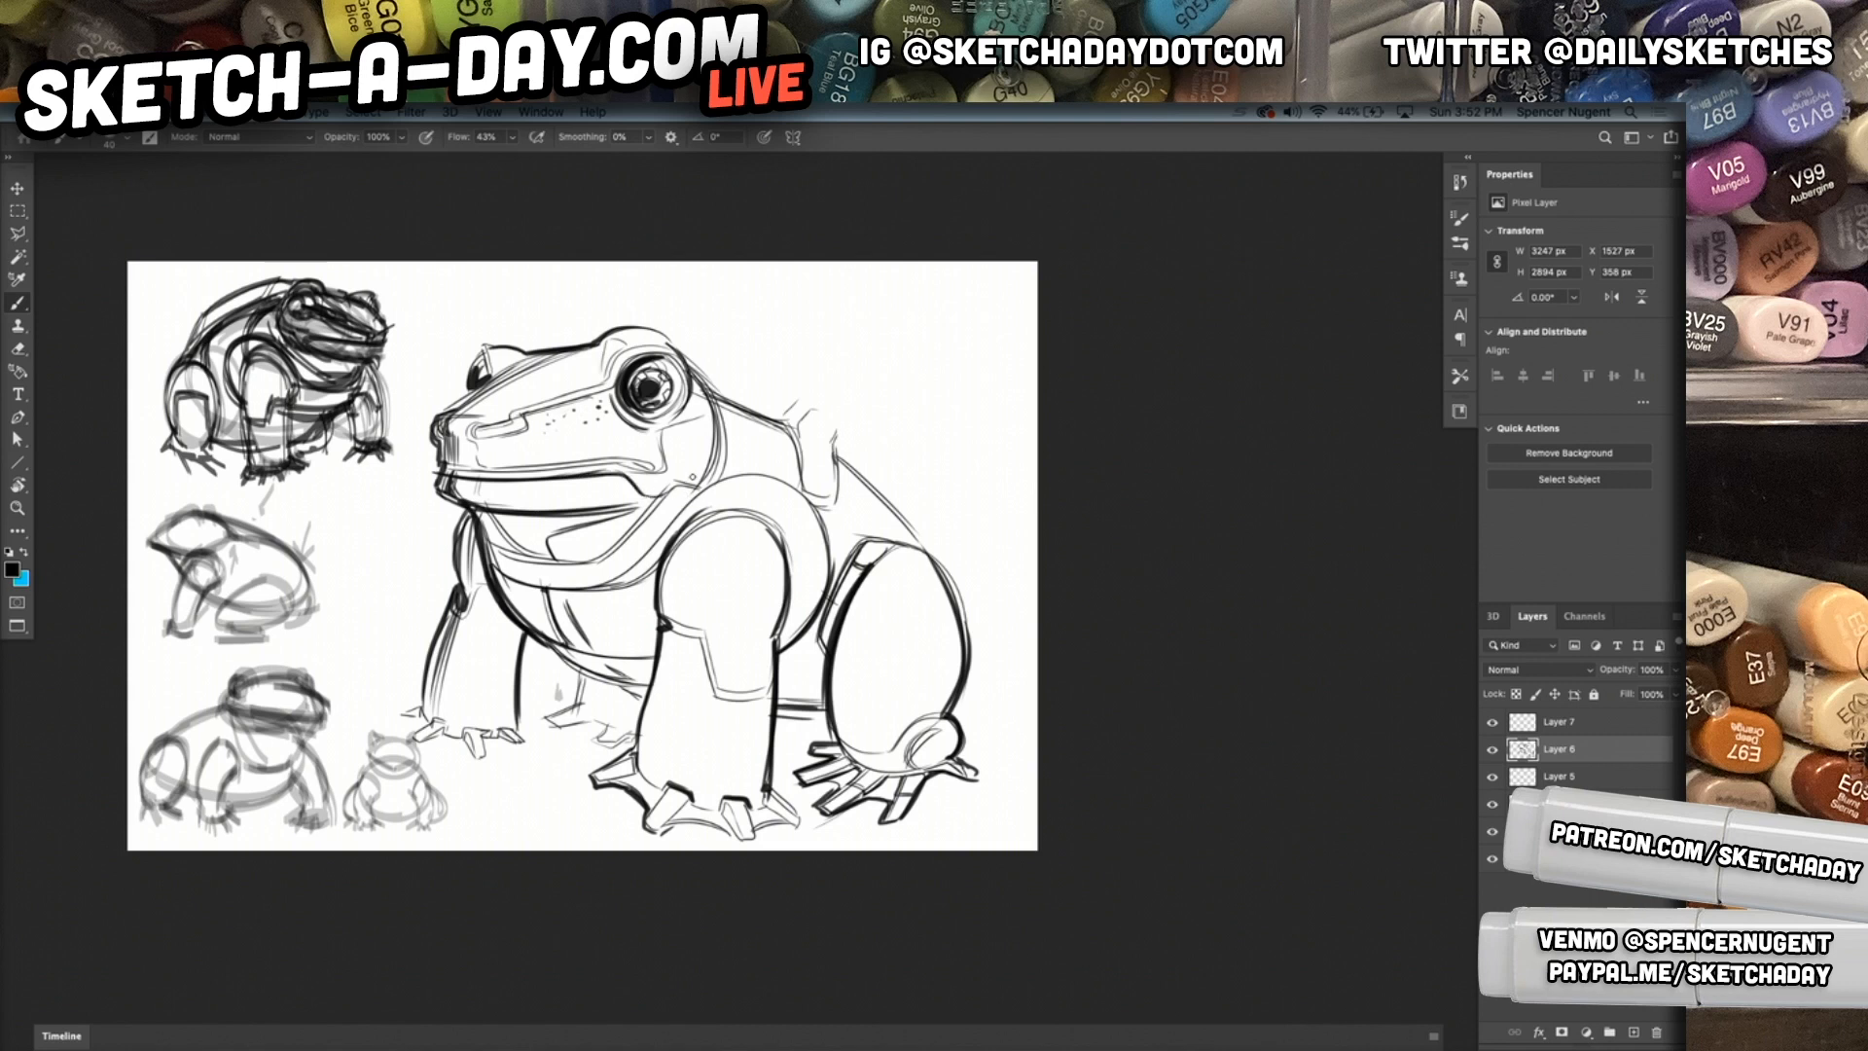
mouse_move(711, 428)
left_mouse_down()
mouse_move(693, 477)
mouse_move(594, 564)
left_mouse_up()
mouse_move(706, 368)
left_mouse_down()
mouse_move(696, 487)
mouse_move(690, 465)
left_mouse_up()
mouse_move(711, 389)
left_mouse_down()
mouse_move(668, 503)
mouse_move(720, 444)
mouse_move(668, 498)
left_mouse_up()
left_click_drag(728, 387, 711, 477)
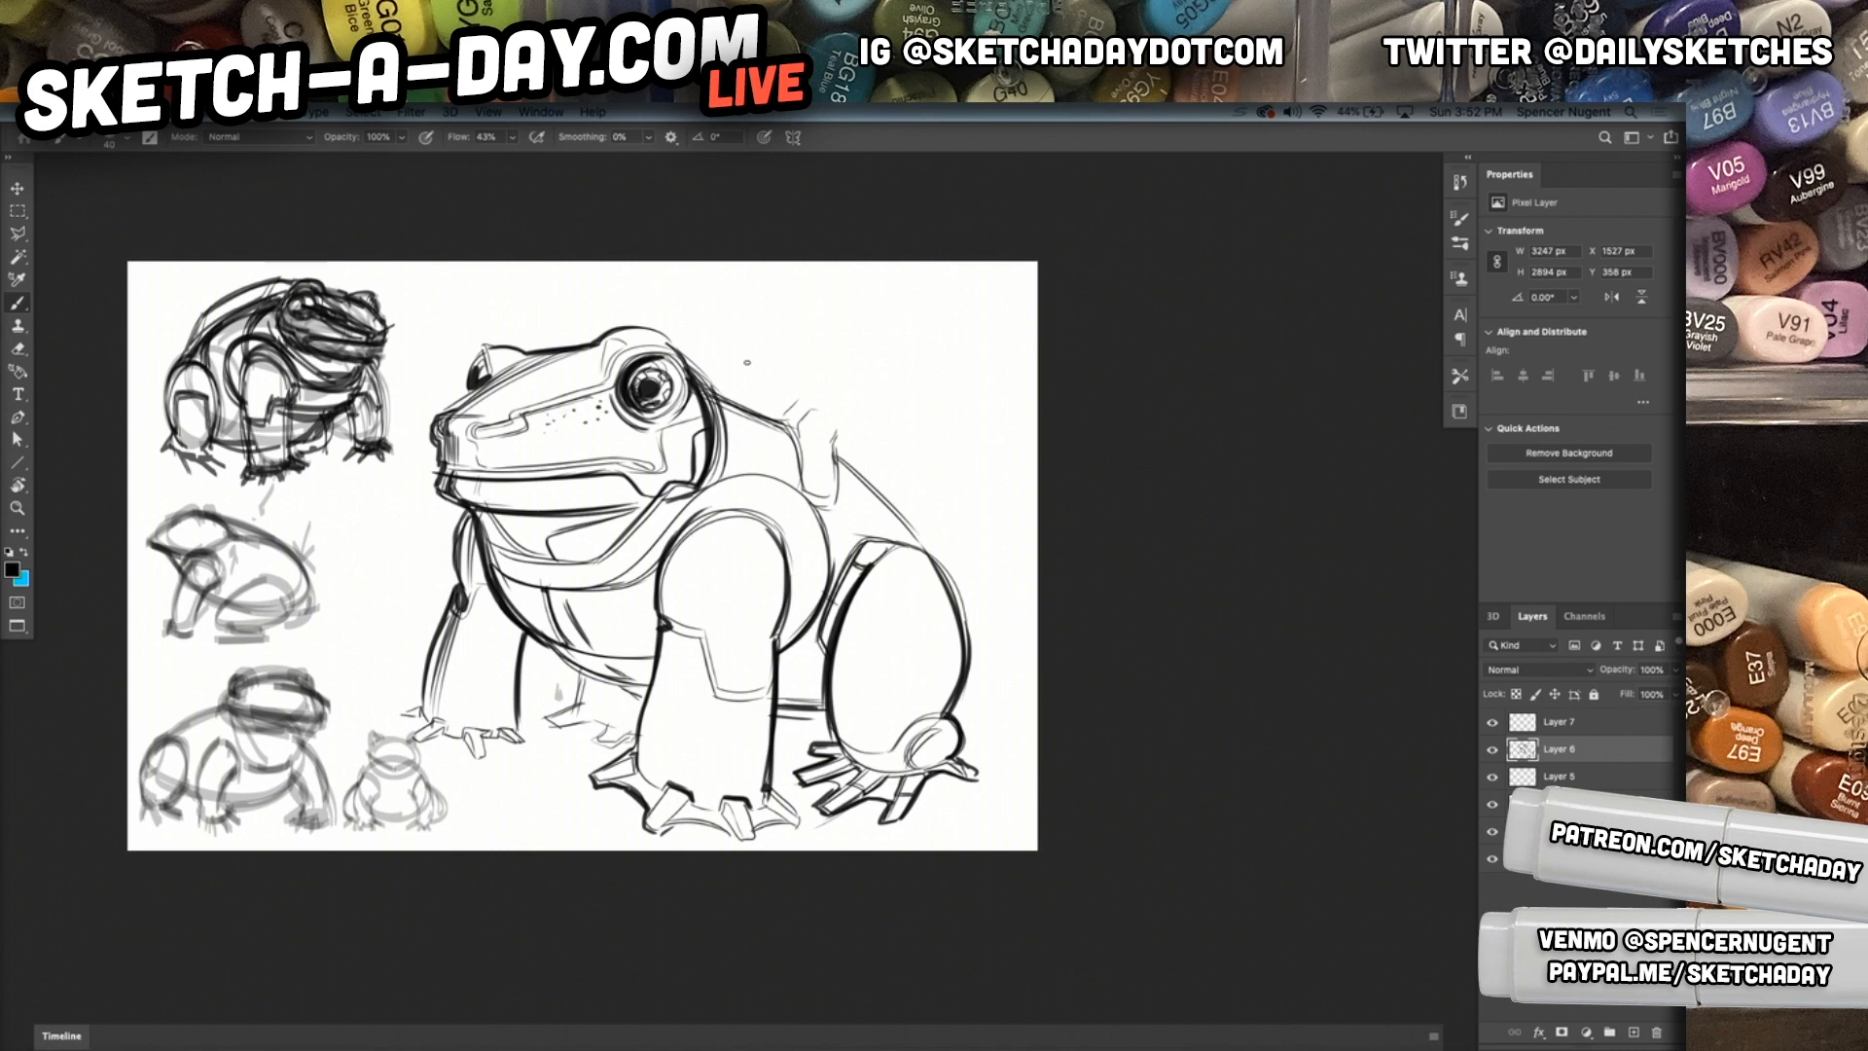
mouse_move(633, 326)
left_mouse_down()
mouse_move(692, 357)
mouse_move(675, 348)
mouse_move(702, 383)
left_mouse_up()
key("super+z")
key("super+z")
Sketch a cylinder's round front opening and long axis guideline above the frog's back on a new layer.
left_click_drag(742, 395, 790, 379)
left_click_drag(762, 275, 1146, 572)
left_click_drag(537, 261, 619, 298)
mouse_move(728, 372)
left_mouse_down()
mouse_move(822, 365)
mouse_move(778, 374)
mouse_move(866, 318)
mouse_move(836, 358)
left_mouse_up()
mouse_move(813, 259)
left_mouse_down()
mouse_move(822, 343)
mouse_move(762, 298)
mouse_move(827, 259)
mouse_move(809, 347)
mouse_move(763, 356)
left_mouse_up()
left_click_drag(822, 273, 809, 343)
mouse_move(830, 275)
left_mouse_down()
mouse_move(800, 335)
mouse_move(836, 327)
left_mouse_up()
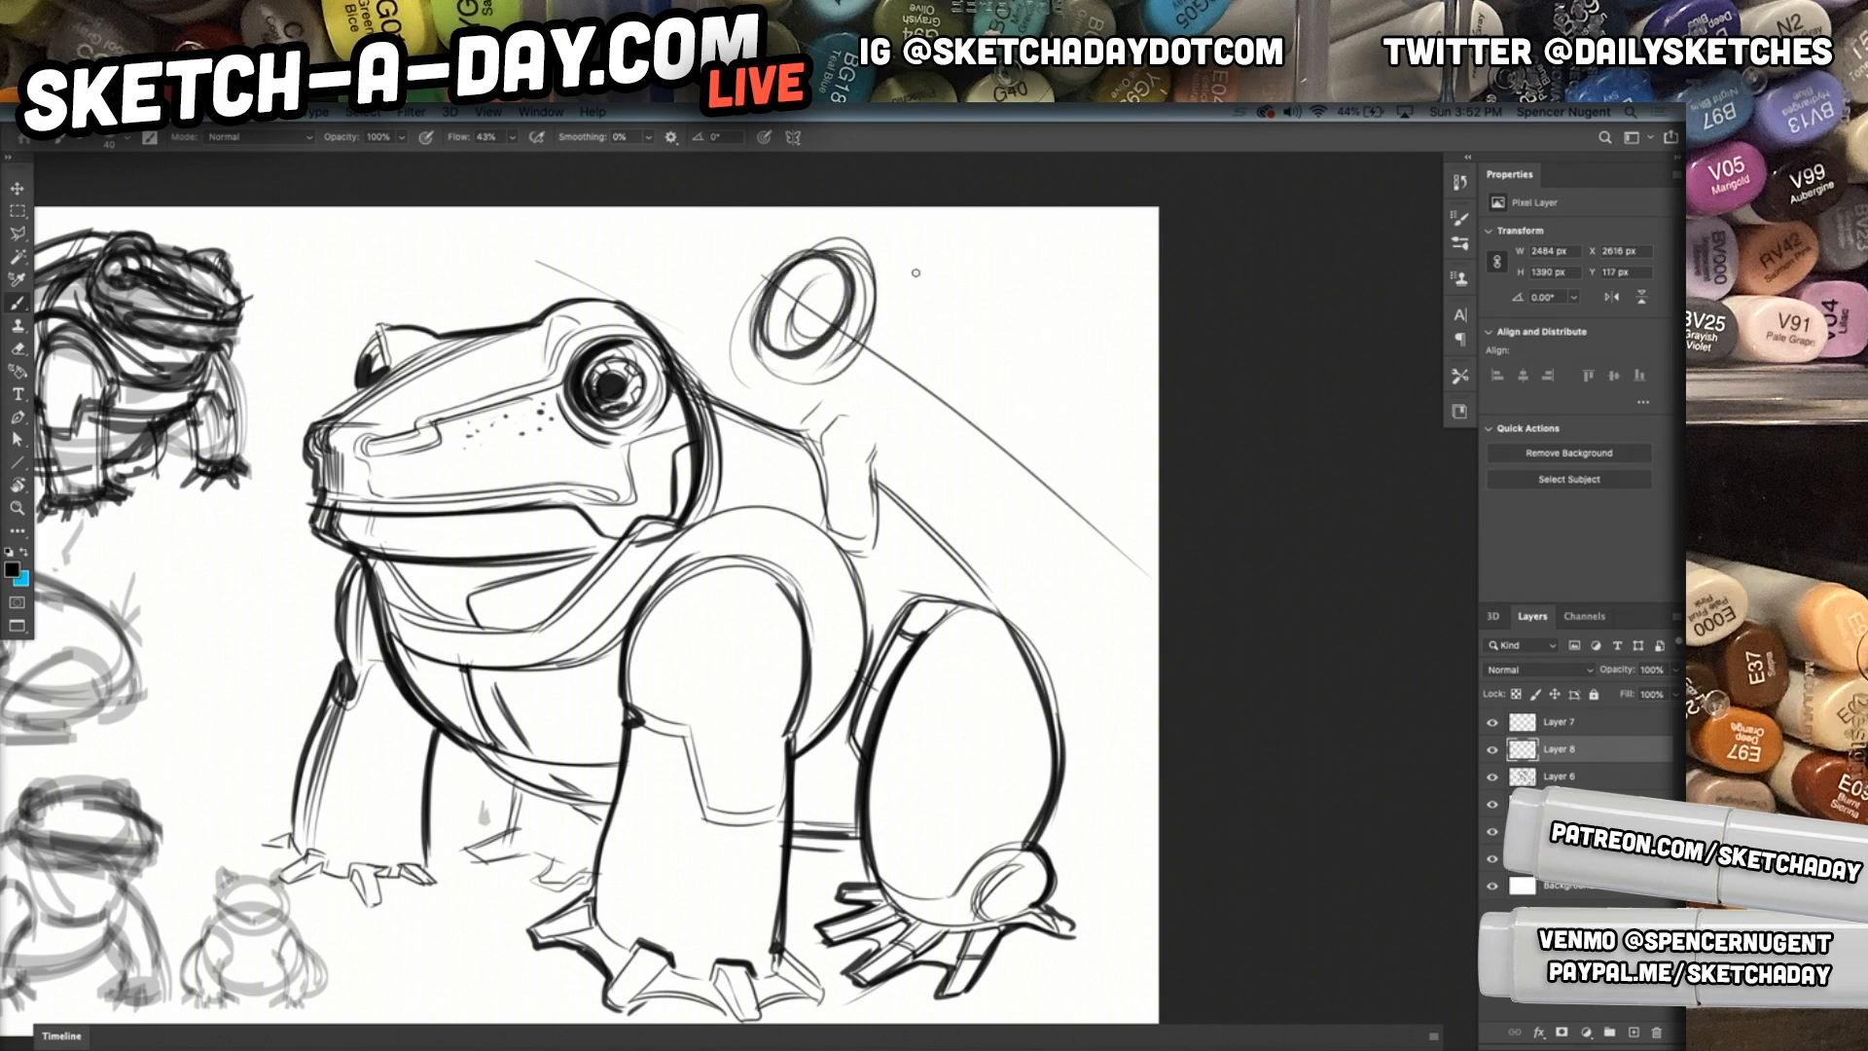
Draw the near cylinder's long sides and rounded rear end over the frog's back.
left_click_drag(854, 240, 1067, 419)
mouse_move(746, 355)
left_mouse_down()
mouse_move(895, 458)
mouse_move(985, 373)
left_mouse_up()
left_click_drag(862, 455, 969, 429)
mouse_move(991, 333)
left_mouse_down()
mouse_move(947, 446)
mouse_move(1056, 589)
left_mouse_up()
mouse_move(869, 465)
left_mouse_down()
mouse_move(1064, 594)
mouse_move(1126, 591)
left_mouse_up()
mouse_move(1056, 399)
left_mouse_down()
mouse_move(1183, 532)
mouse_move(1145, 503)
mouse_move(1156, 547)
mouse_move(1060, 591)
left_mouse_up()
left_click_drag(1121, 472, 1082, 601)
left_click_drag(978, 352, 1119, 496)
left_click_drag(1023, 382, 1138, 494)
Add a curved seam band with a small notch around the middle of the near cylinder.
left_click_drag(972, 384, 965, 420)
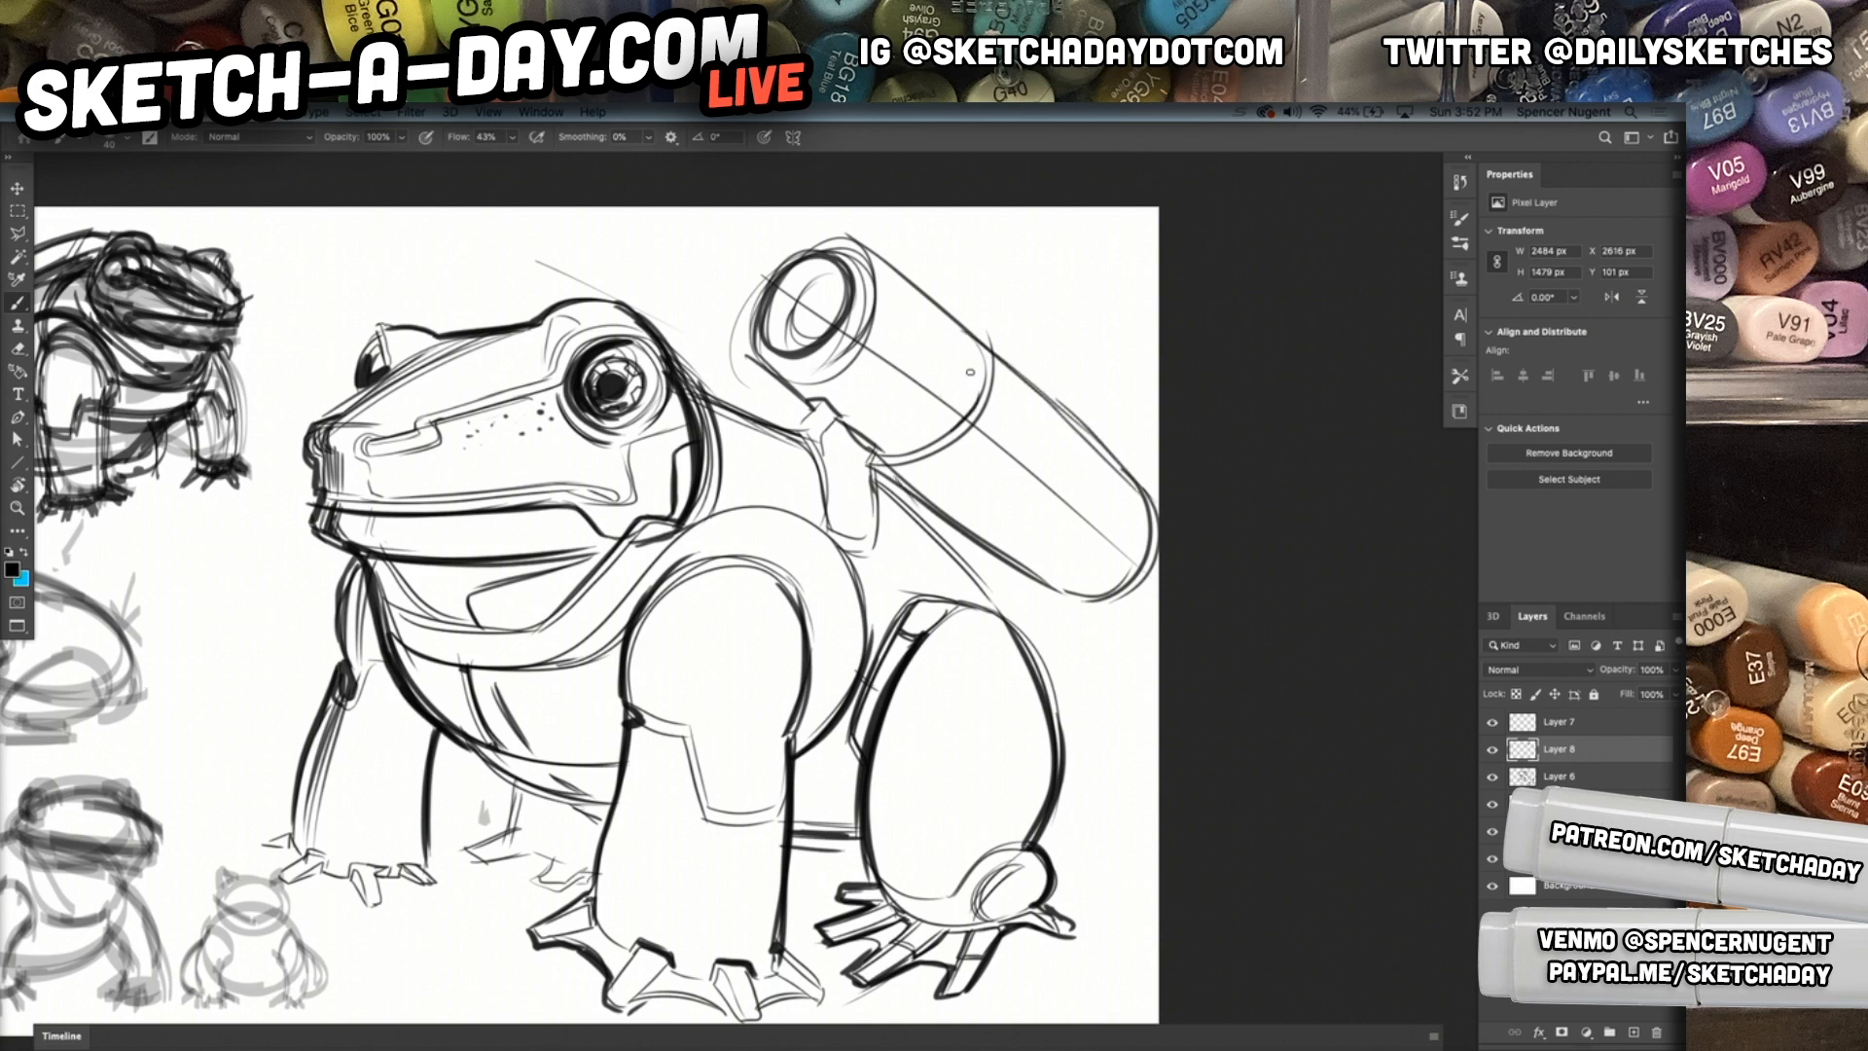
left_click_drag(969, 348, 972, 386)
mouse_move(973, 323)
left_mouse_down()
mouse_move(848, 450)
mouse_move(949, 397)
mouse_move(869, 442)
left_mouse_up()
Sketch a second cylinder's round opening and long upper edge behind the frog's head.
mouse_move(504, 269)
left_mouse_down()
mouse_move(550, 235)
mouse_move(541, 314)
left_mouse_up()
left_click_drag(520, 231, 548, 321)
mouse_move(513, 250)
left_mouse_down()
mouse_move(529, 319)
mouse_move(481, 303)
mouse_move(521, 313)
left_mouse_up()
left_click_drag(470, 546, 597, 613)
key("r")
left_click_drag(474, 626, 638, 815)
key("b")
mouse_move(719, 431)
left_mouse_down()
mouse_move(481, 524)
mouse_move(513, 511)
left_mouse_up()
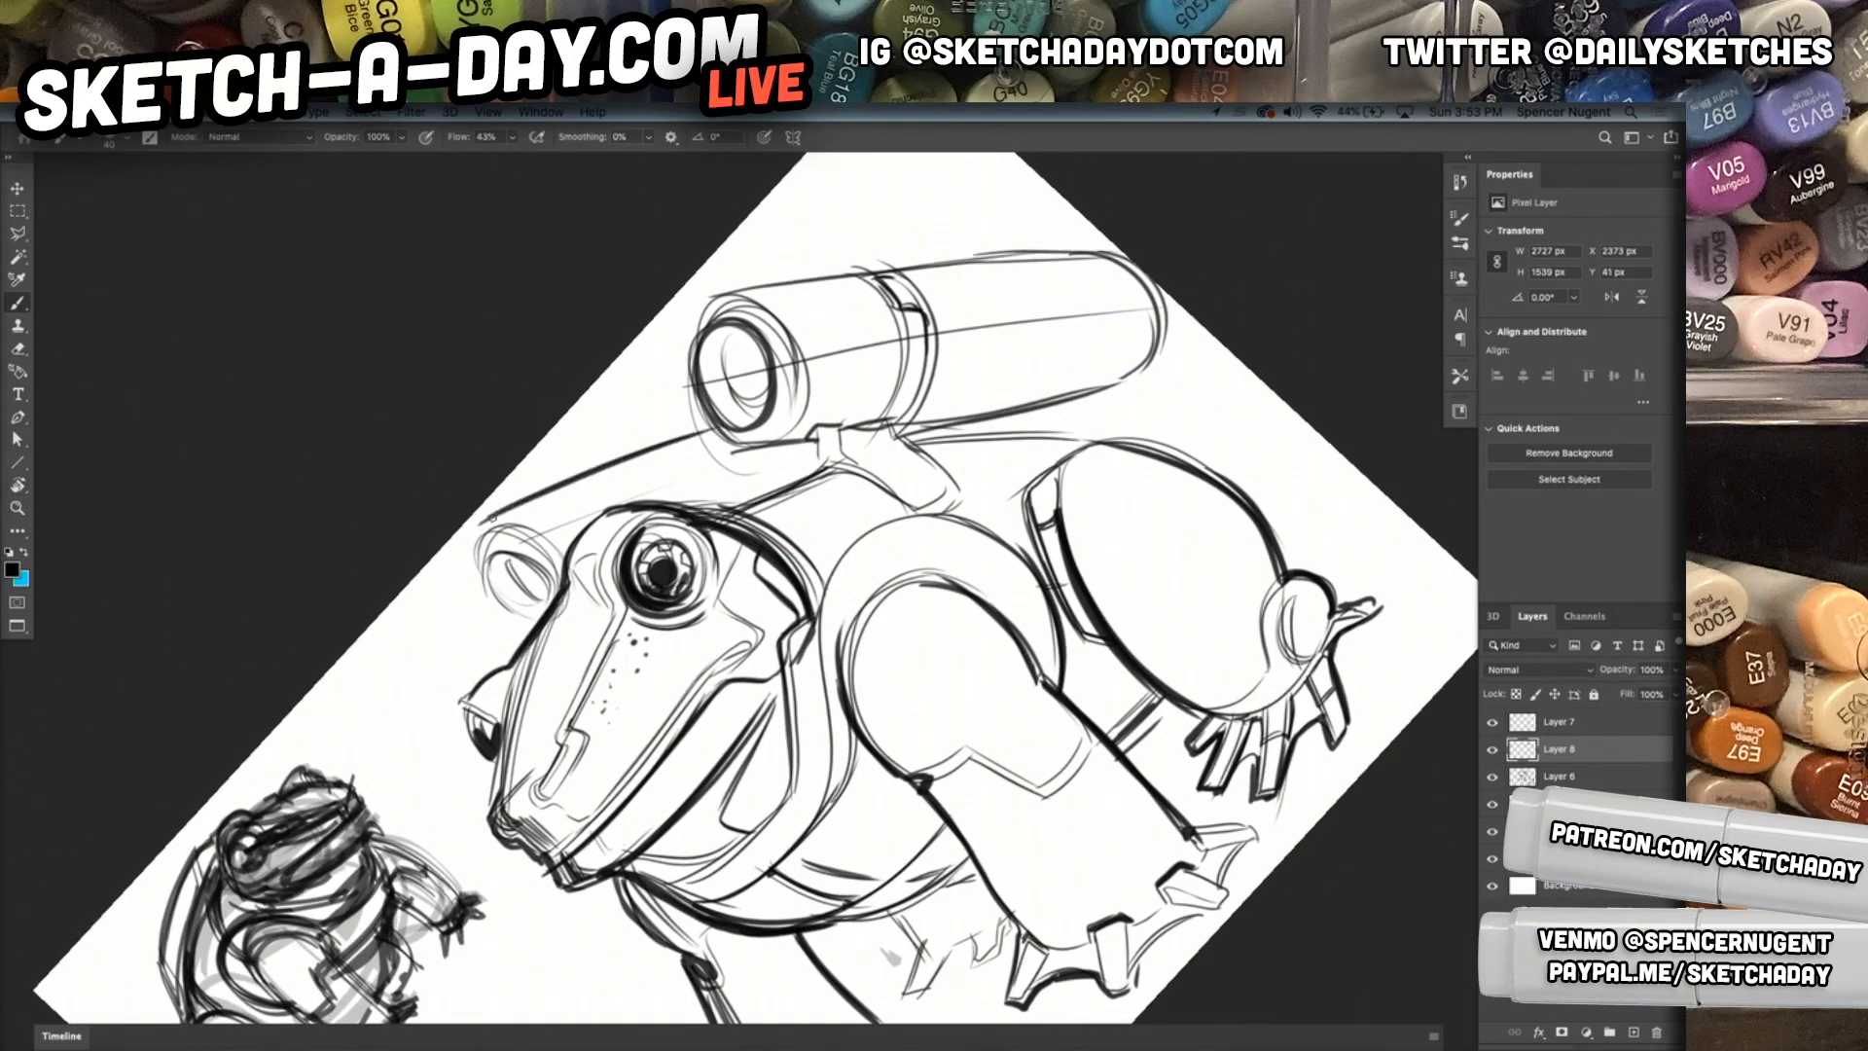
Add a curved seam band to the far cylinder and reinforce its upper edge.
mouse_move(645, 455)
left_mouse_down()
mouse_move(683, 460)
mouse_move(648, 477)
mouse_move(702, 511)
left_mouse_up()
left_click_drag(686, 437, 741, 507)
left_click_drag(463, 516, 698, 419)
Restate the near cylinder's upper edge and front rim, and darken the back line running from its bracket to the head.
left_click_drag(721, 289, 1100, 234)
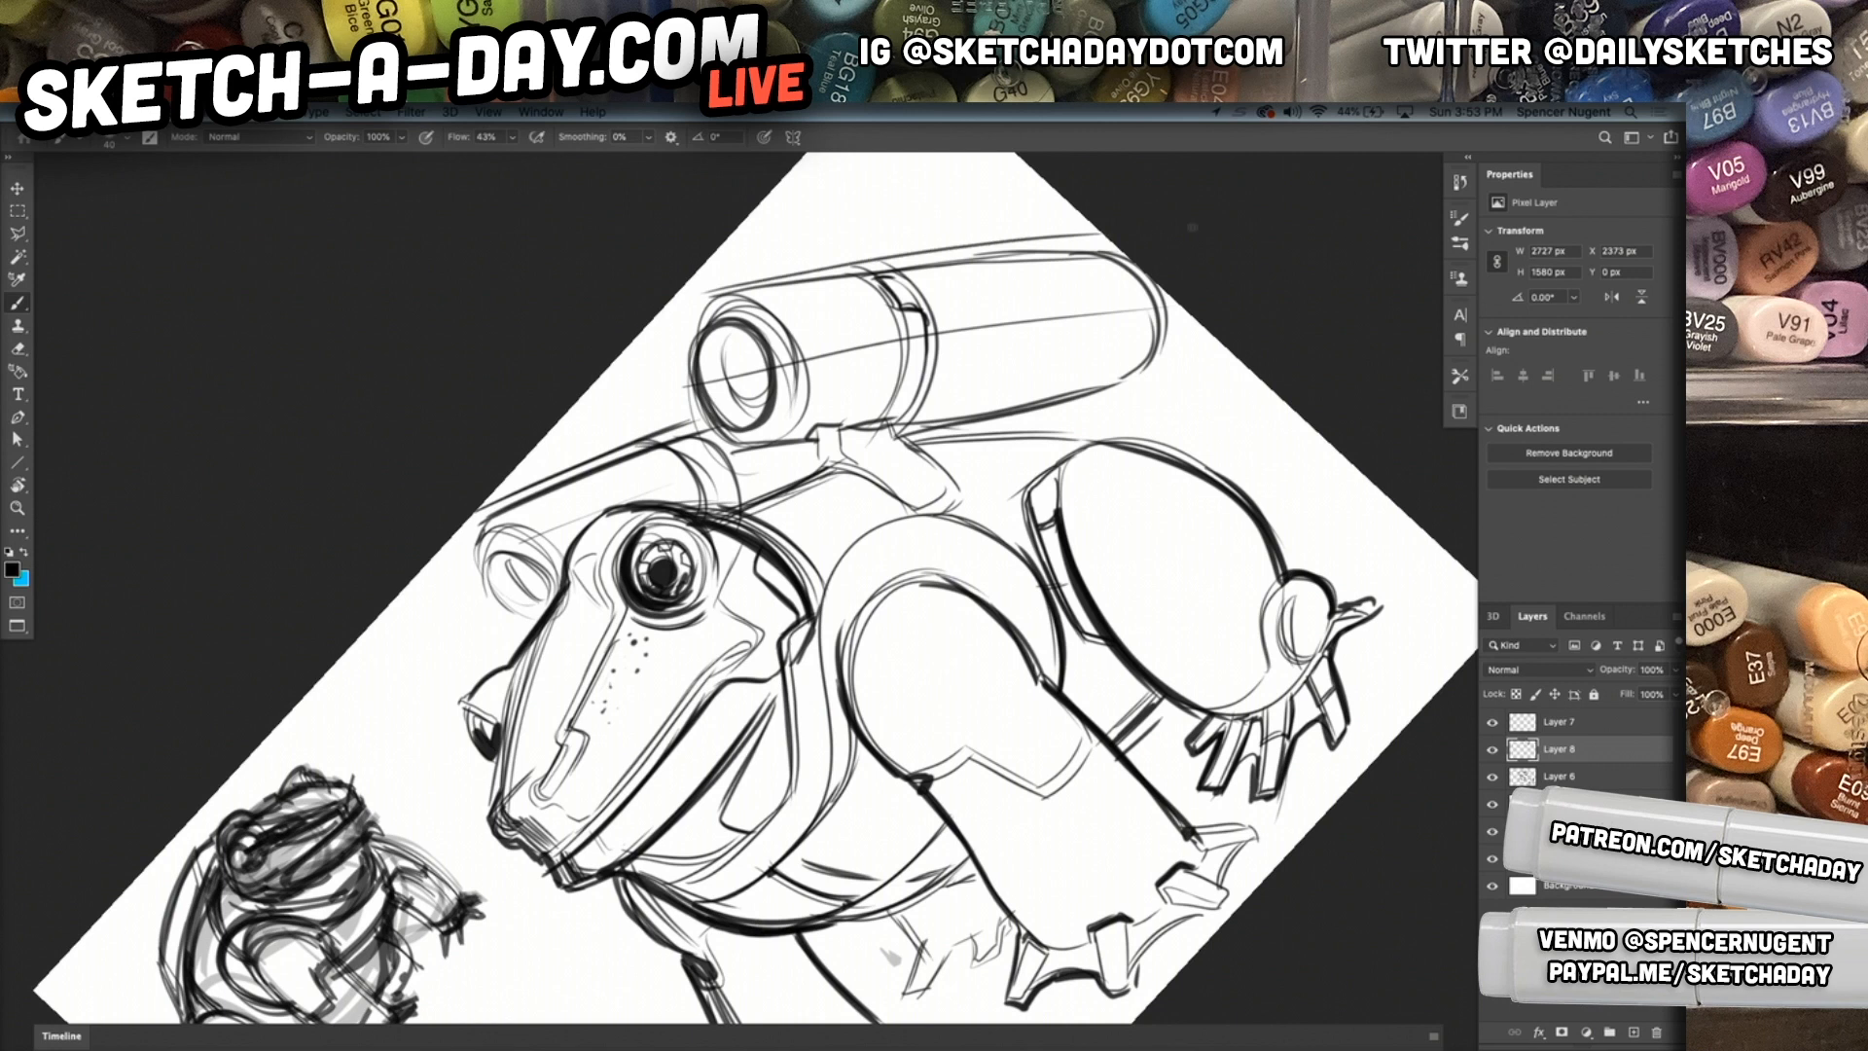
left_click_drag(717, 297, 688, 345)
left_click_drag(705, 309, 691, 347)
left_click_drag(732, 450, 821, 441)
mouse_move(809, 469)
left_mouse_down()
mouse_move(665, 514)
mouse_move(690, 511)
left_mouse_up()
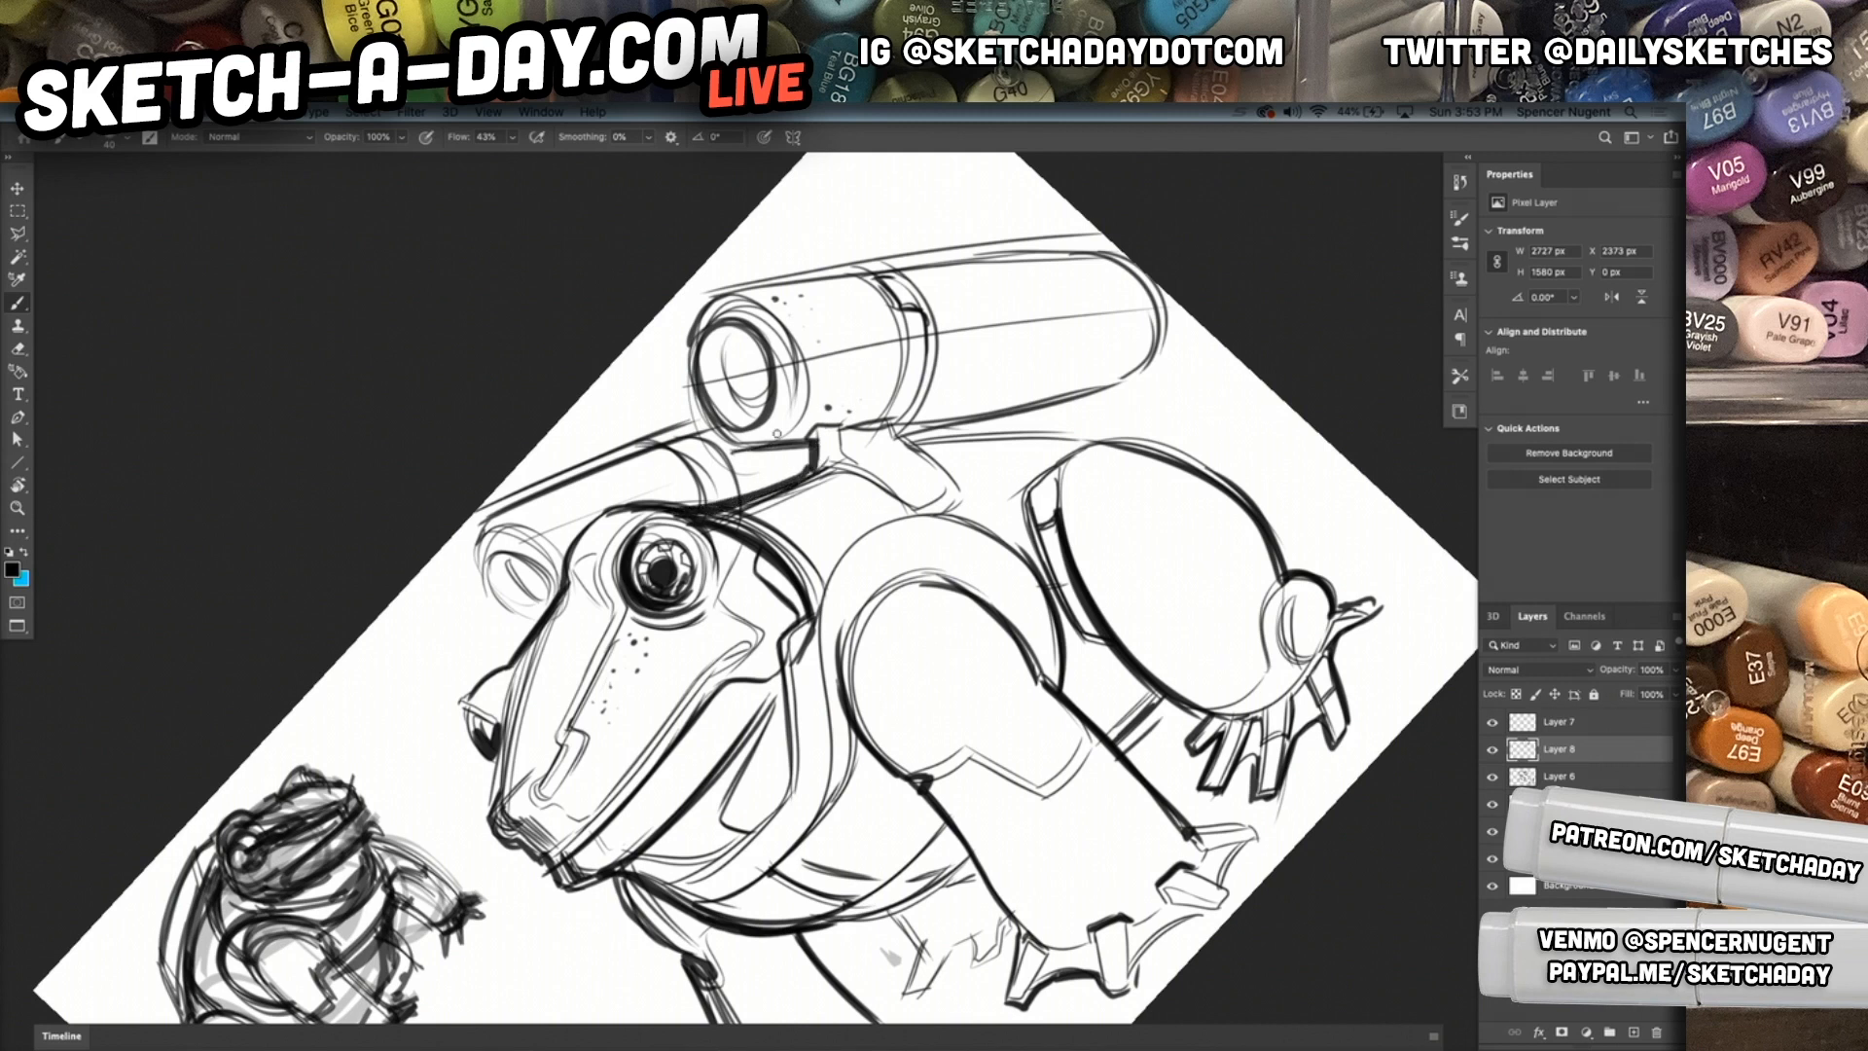
Darken the far cylinder's long edges and the upper corner of its front rim.
mouse_move(732, 449)
left_mouse_down()
mouse_move(706, 430)
mouse_move(609, 468)
left_mouse_up()
left_click_drag(712, 413, 604, 455)
left_click_drag(492, 506, 469, 553)
left_click_drag(715, 417, 479, 513)
Strengthen the far cylinder's curved front rim and its inner opening.
left_click_drag(471, 578, 506, 617)
left_click_drag(476, 537, 487, 583)
left_click_drag(486, 583, 521, 623)
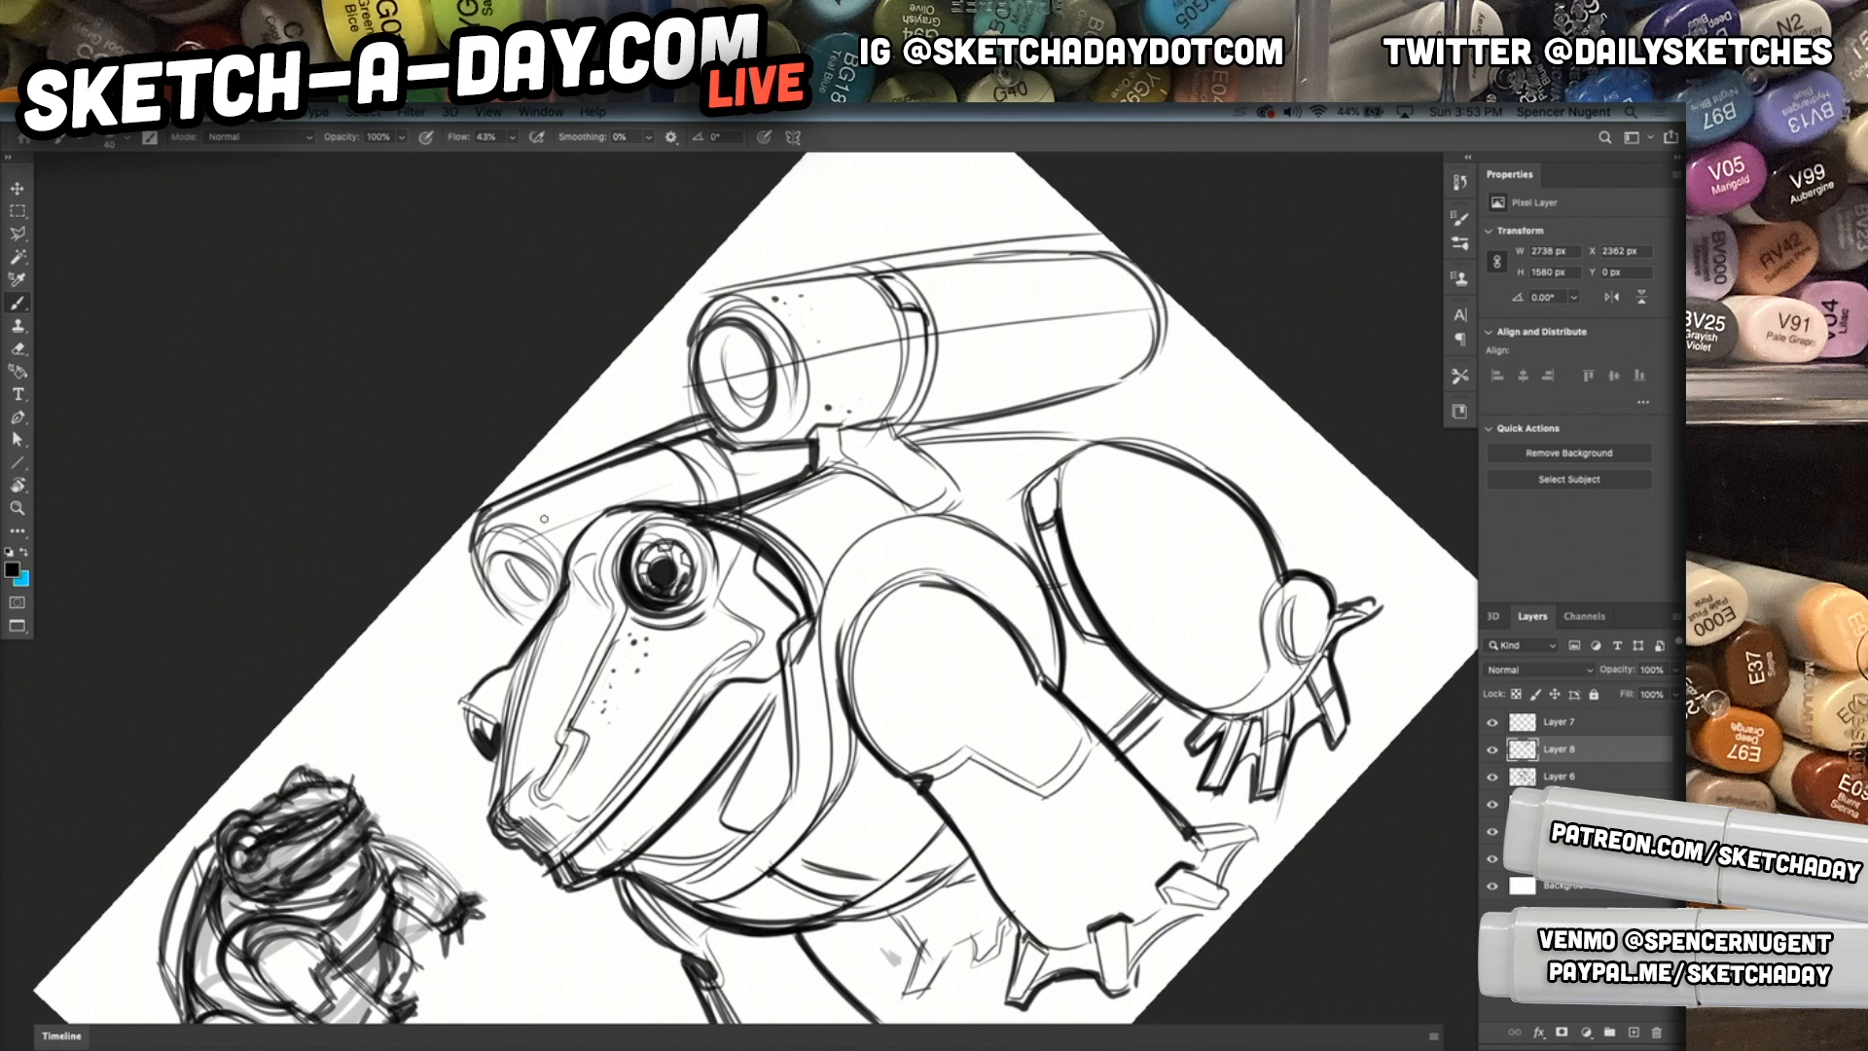
mouse_move(475, 547)
left_mouse_down()
mouse_move(533, 622)
mouse_move(516, 617)
left_mouse_up()
left_click_drag(504, 552, 547, 601)
left_click_drag(1144, 423, 1132, 494)
key("r")
key("Escape")
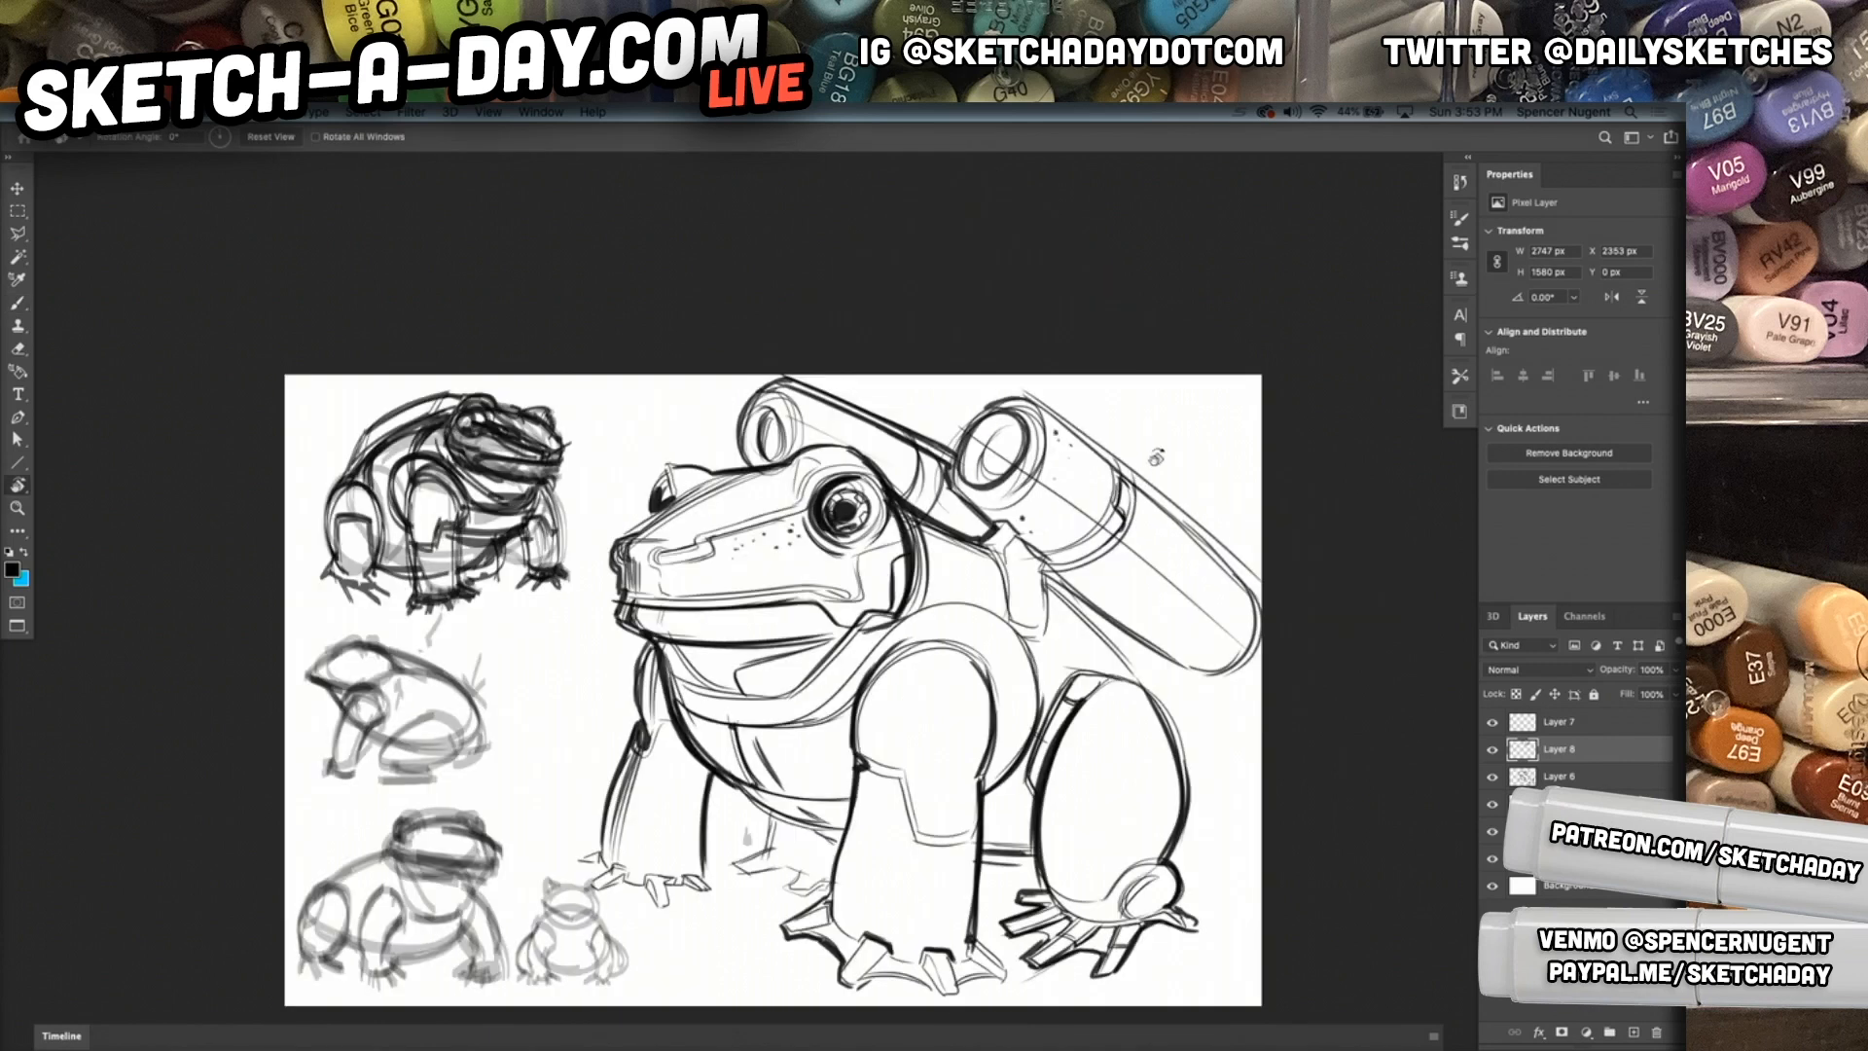
Outline a wide oval ground patch beneath the large frog's feet, reaching the canvas's right edge.
left_click_drag(1166, 785, 1118, 702)
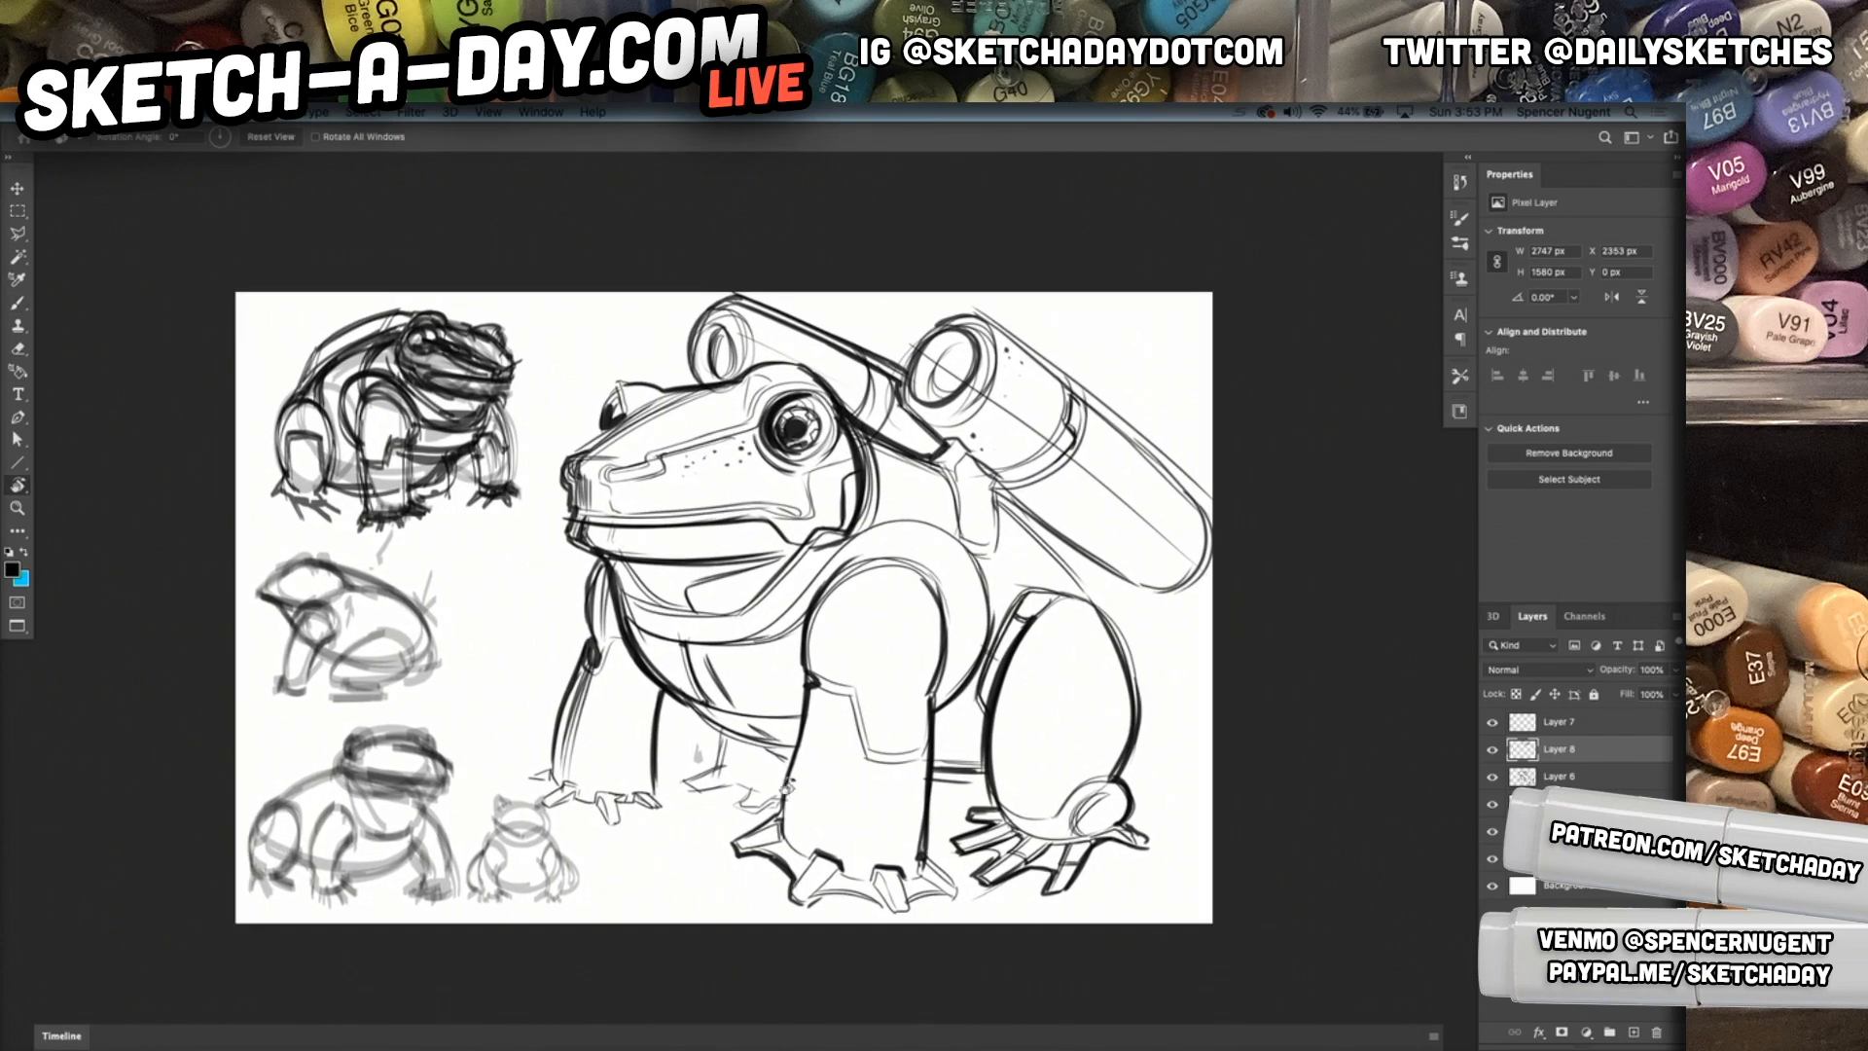
key("b")
left_click_drag(650, 773, 712, 770)
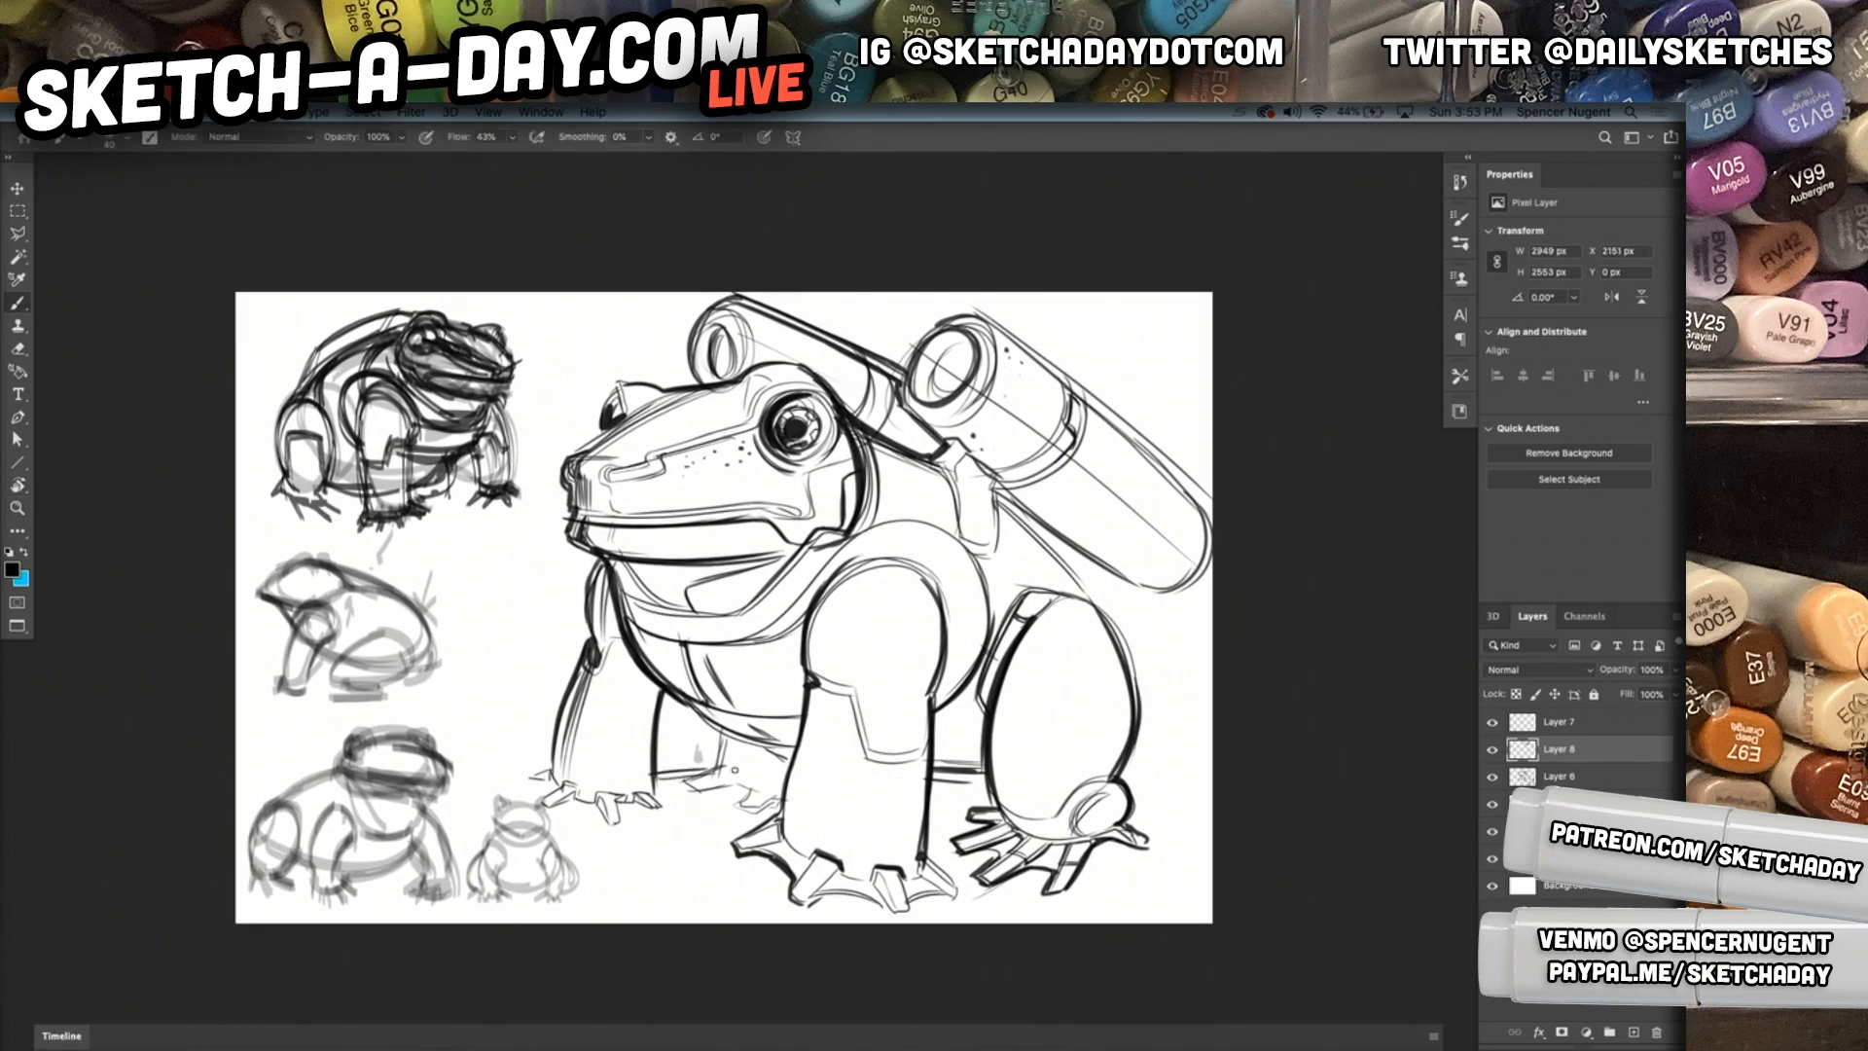
mouse_move(520, 798)
left_mouse_down()
mouse_move(552, 778)
mouse_move(438, 812)
mouse_move(520, 887)
mouse_move(725, 913)
left_mouse_up()
mouse_move(572, 897)
left_mouse_down()
mouse_move(864, 922)
mouse_move(1147, 890)
left_mouse_up()
mouse_move(896, 915)
left_mouse_down()
mouse_move(1170, 885)
mouse_move(1170, 856)
mouse_move(1193, 850)
left_mouse_up()
left_click_drag(1129, 786, 1212, 796)
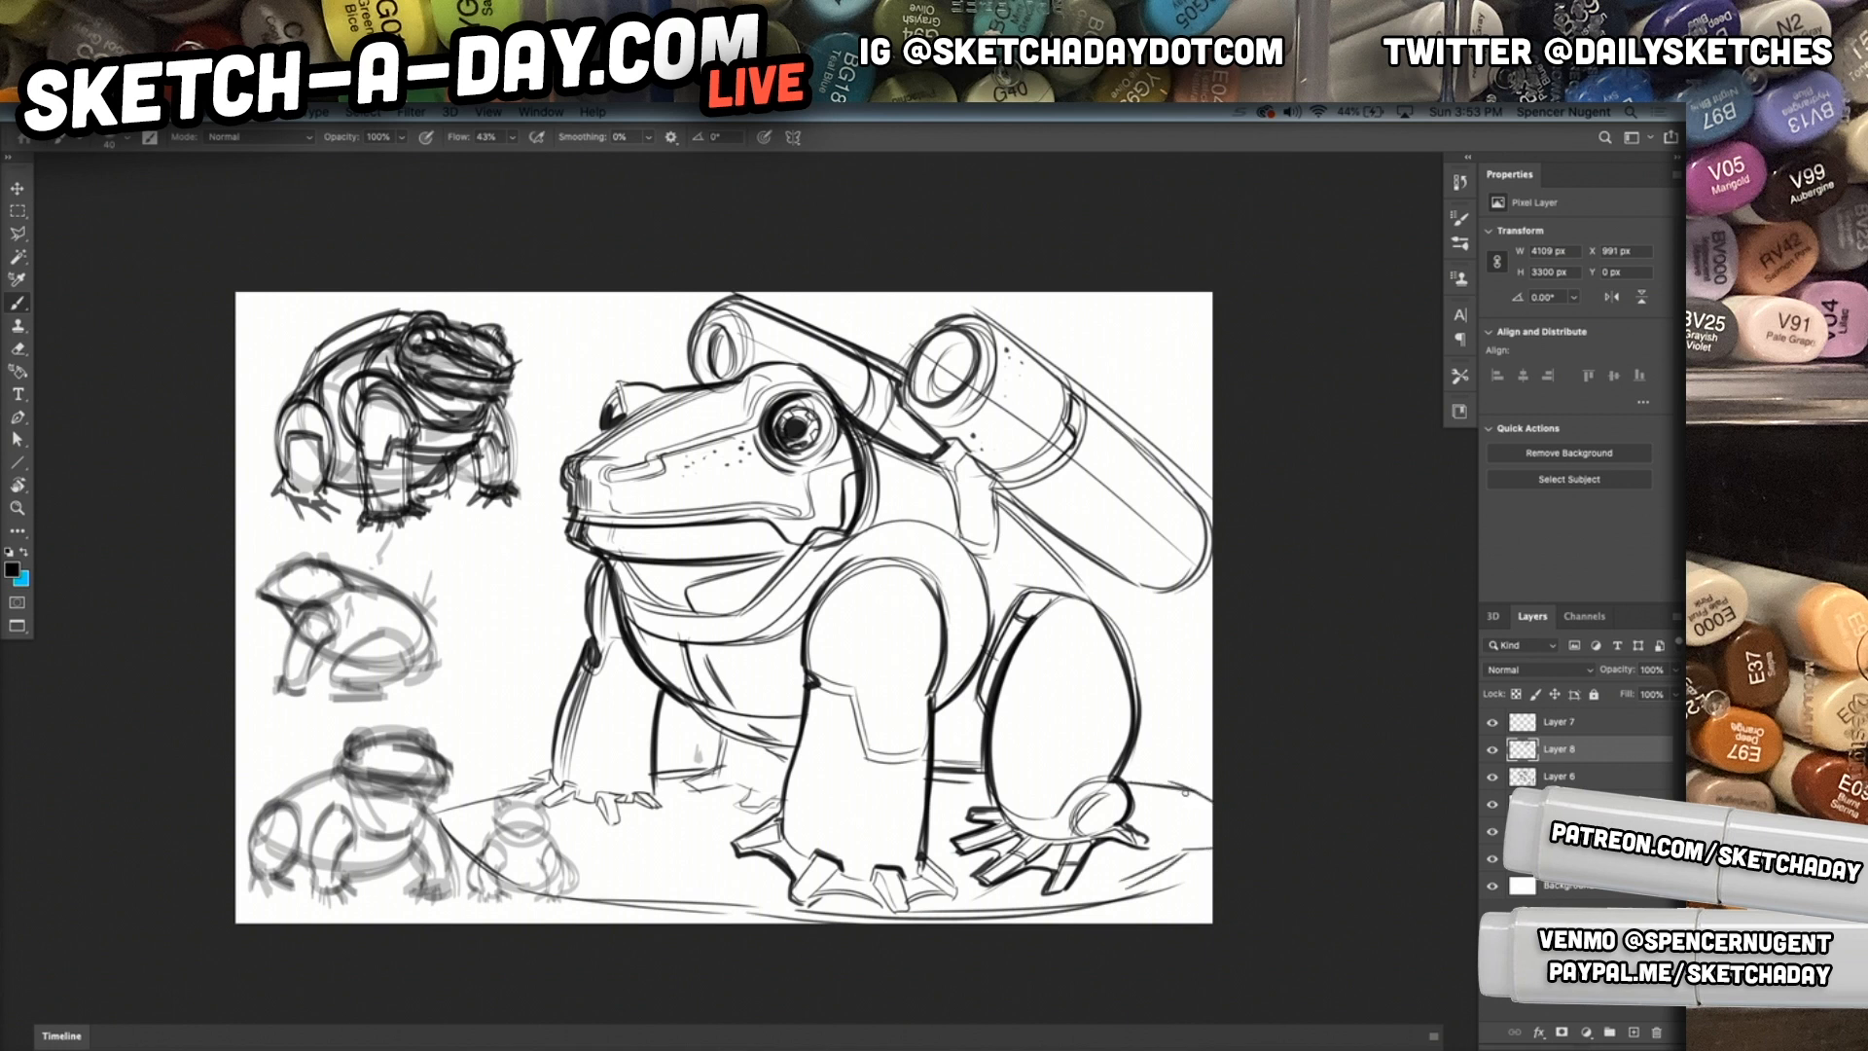
mouse_move(1089, 902)
left_mouse_down()
mouse_move(1182, 844)
mouse_move(1053, 906)
mouse_move(934, 919)
left_mouse_up()
Fill the ground patch left of the near front leg with dense diagonal hatching.
left_click_drag(955, 803, 897, 640)
mouse_move(390, 646)
left_mouse_down()
mouse_move(446, 641)
mouse_move(417, 702)
left_mouse_up()
left_click_drag(482, 620, 434, 704)
mouse_move(477, 639)
left_mouse_down()
mouse_move(429, 721)
mouse_move(467, 733)
left_mouse_up()
mouse_move(541, 638)
left_mouse_down()
mouse_move(478, 733)
mouse_move(541, 738)
left_mouse_up()
mouse_move(605, 635)
left_mouse_down()
mouse_move(550, 731)
mouse_move(591, 732)
left_mouse_up()
mouse_move(658, 619)
left_mouse_down()
mouse_move(601, 736)
mouse_move(619, 737)
left_mouse_up()
left_click_drag(686, 624, 615, 736)
mouse_move(694, 634)
left_mouse_down()
mouse_move(634, 732)
mouse_move(661, 700)
left_mouse_up()
left_click_drag(724, 631, 637, 744)
mouse_move(697, 680)
left_mouse_down()
mouse_move(648, 751)
mouse_move(752, 754)
left_mouse_up()
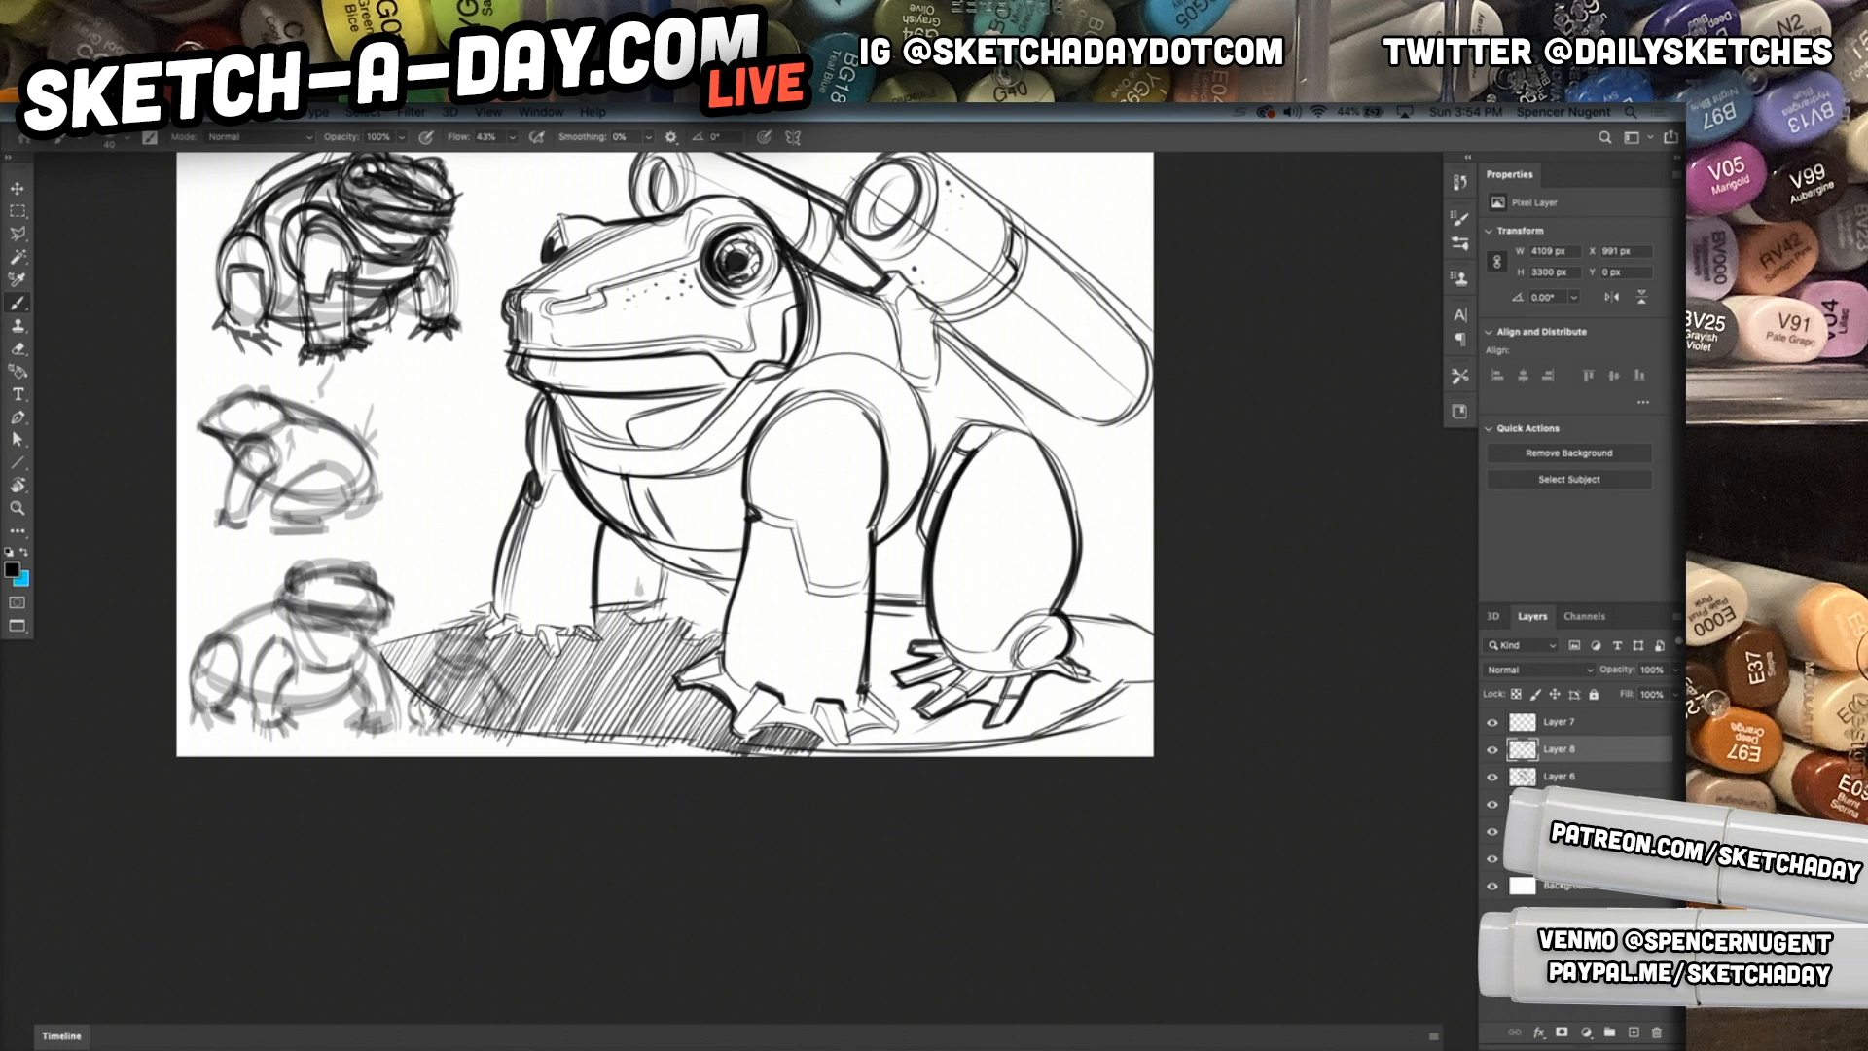
Hatch the ground between the near front leg and the hind foot with diagonal strokes.
left_click_drag(899, 597, 863, 701)
left_click_drag(930, 624, 875, 718)
left_click_drag(916, 677, 887, 721)
left_click_drag(931, 680, 882, 750)
mouse_move(902, 721)
left_mouse_down()
mouse_move(867, 755)
mouse_move(831, 750)
left_mouse_up()
mouse_move(919, 711)
left_mouse_down()
mouse_move(891, 747)
mouse_move(910, 755)
left_mouse_up()
left_click_drag(978, 702, 934, 752)
mouse_move(992, 704)
left_mouse_down()
mouse_move(941, 755)
mouse_move(955, 744)
left_mouse_up()
mouse_move(986, 719)
left_mouse_down()
mouse_move(961, 746)
mouse_move(979, 745)
left_mouse_up()
Continue the diagonal hatching beneath and to the right of the hind foot, up to the canvas edge.
left_click_drag(1040, 679, 991, 746)
left_click_drag(1059, 671, 997, 743)
left_click_drag(1063, 673, 1002, 745)
left_click_drag(1074, 672, 1016, 744)
left_click_drag(1083, 675, 1029, 745)
left_click_drag(1091, 684, 1033, 746)
mouse_move(1097, 619)
left_mouse_down()
mouse_move(1063, 667)
mouse_move(1080, 688)
left_mouse_up()
left_click_drag(1144, 632, 1051, 724)
left_click_drag(1144, 631, 1057, 727)
left_click_drag(1153, 634, 1077, 721)
mouse_move(1159, 639)
left_mouse_down()
mouse_move(1106, 700)
mouse_move(1124, 686)
left_mouse_up()
left_click_drag(1156, 669, 1139, 692)
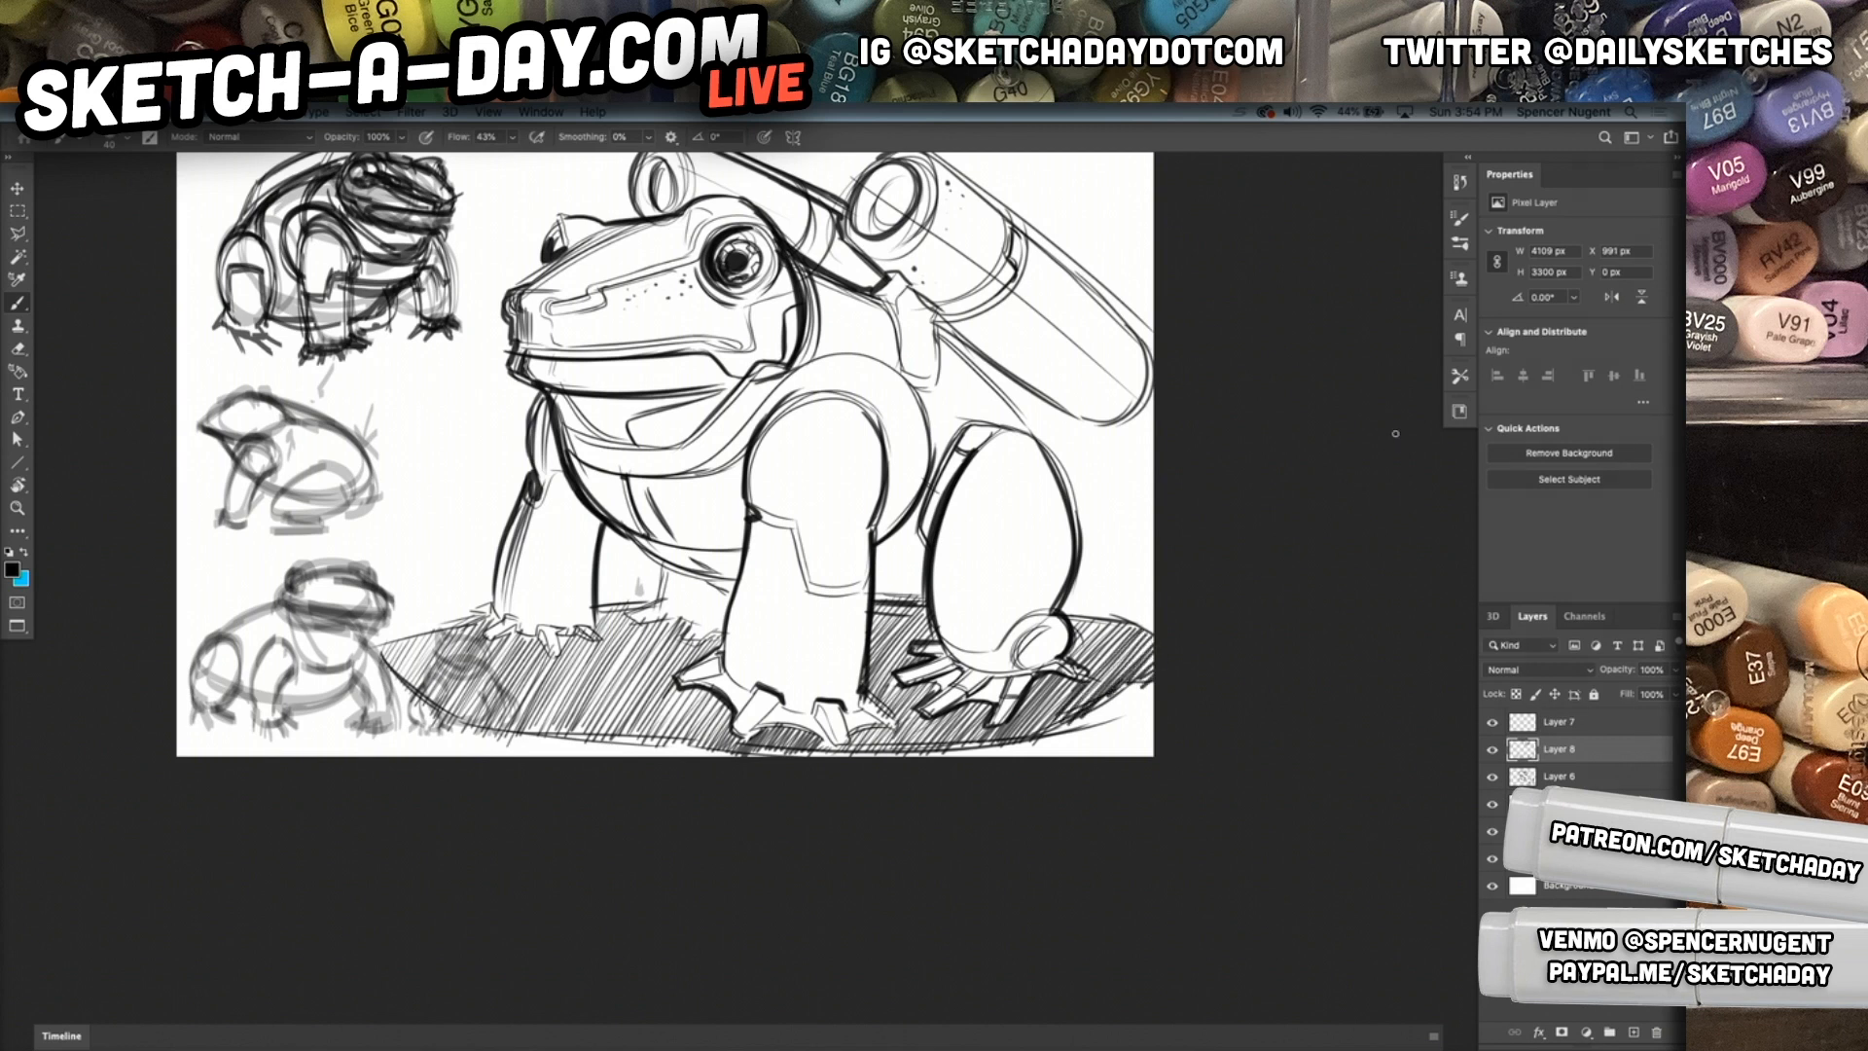
left_click_drag(808, 480, 849, 507)
left_click_drag(852, 430, 863, 508)
mouse_move(852, 427)
left_mouse_down()
mouse_move(827, 441)
mouse_move(867, 506)
left_mouse_up()
mouse_move(853, 430)
left_mouse_down()
mouse_move(853, 510)
mouse_move(946, 506)
mouse_move(963, 548)
mouse_move(932, 604)
left_mouse_up()
left_click_drag(910, 537, 946, 526)
key("super+z")
key("super+z")
key("super+z")
key("super+z")
key("super+z")
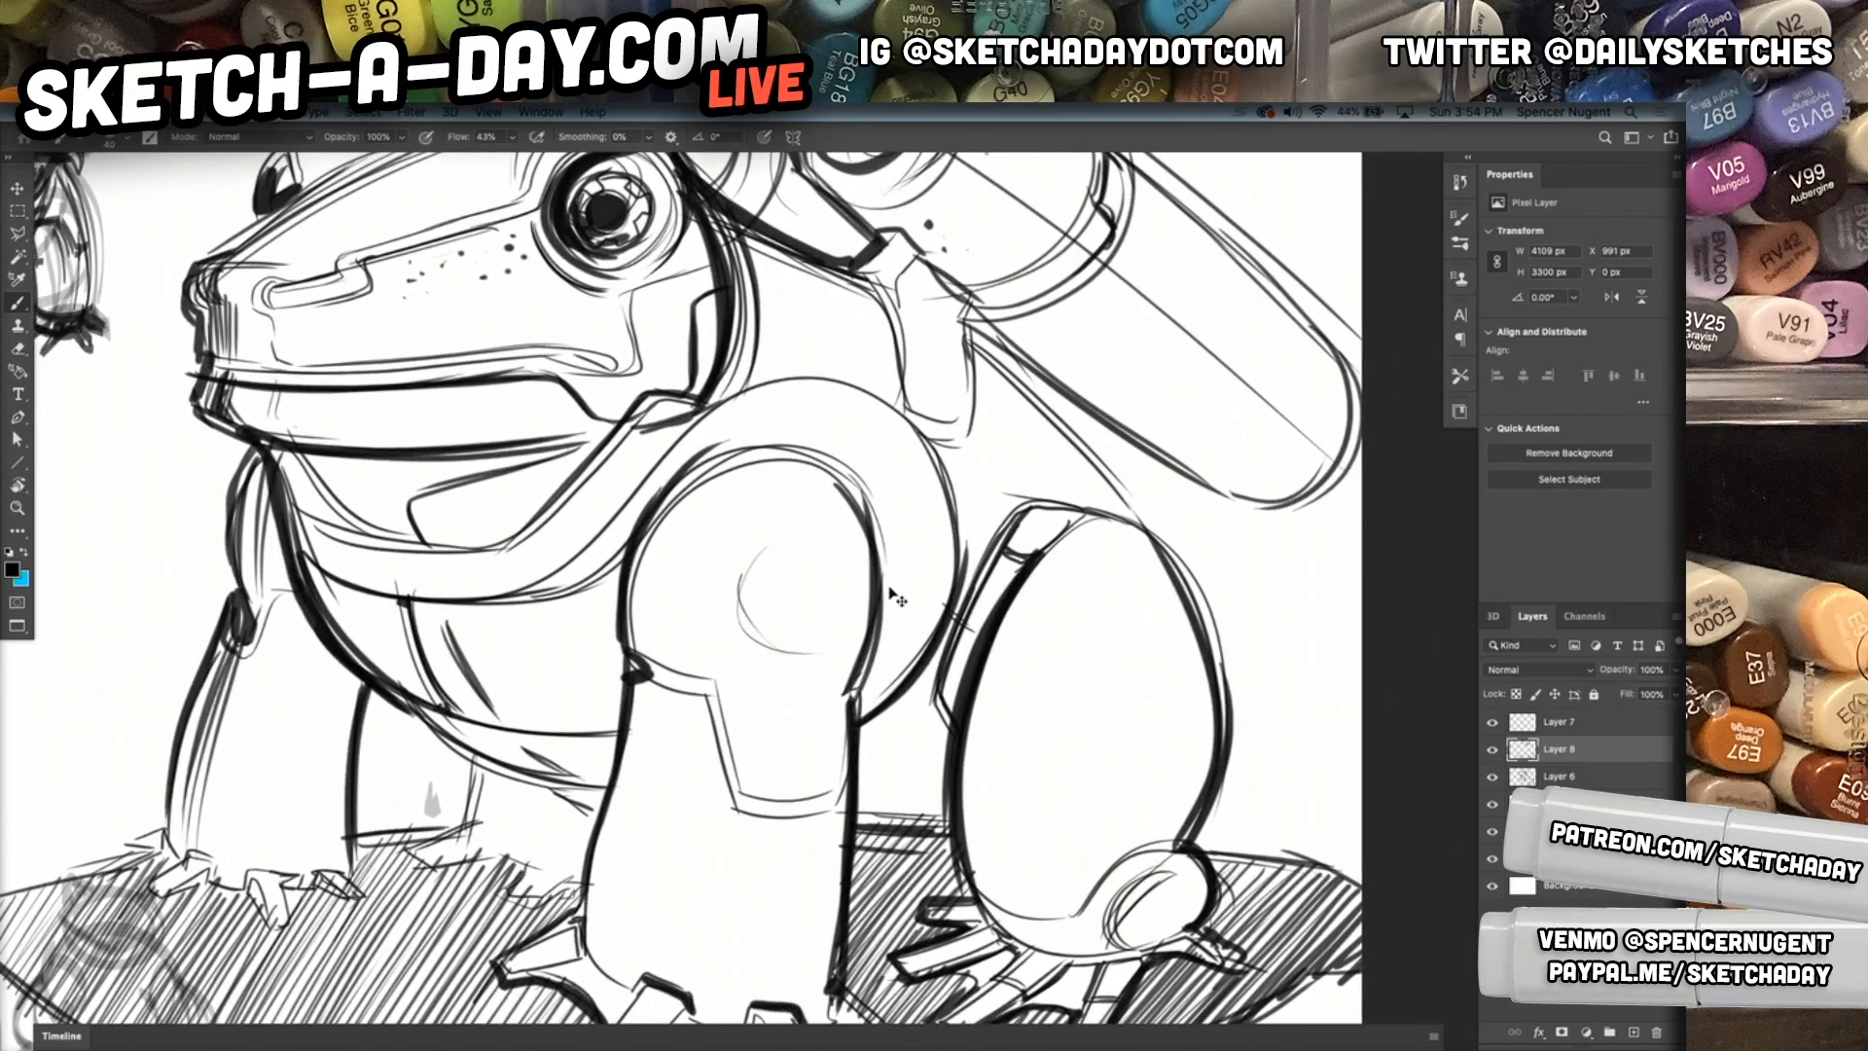
Complete a circular joint plate with two bolt holes on the near front leg's shoulder.
mouse_move(747, 552)
left_mouse_down()
mouse_move(857, 613)
mouse_move(754, 593)
left_mouse_up()
left_click_drag(815, 536, 814, 530)
left_click_drag(813, 613, 807, 626)
Darken the notched panel edge on the near front leg and the arc over its shoulder.
mouse_move(709, 683)
left_mouse_down()
mouse_move(722, 765)
mouse_move(843, 807)
mouse_move(840, 776)
left_mouse_up()
left_click_drag(845, 707, 840, 773)
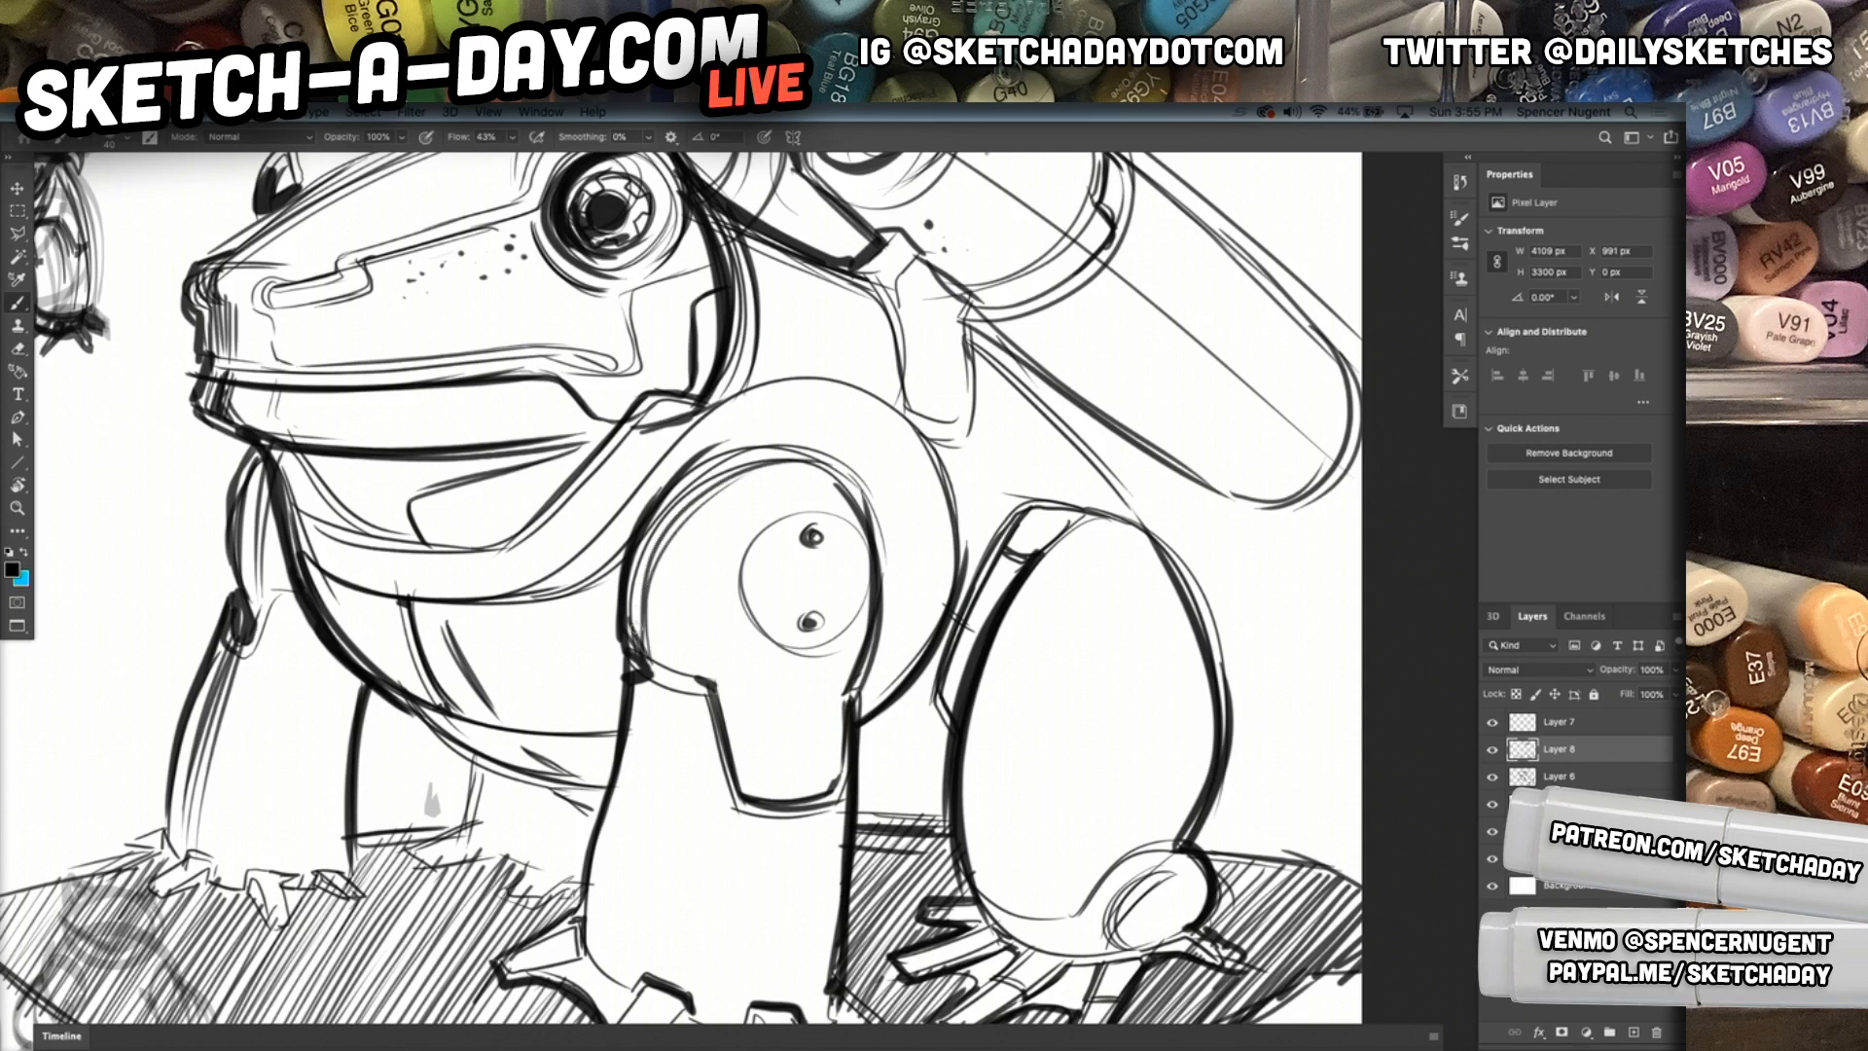
left_click_drag(659, 492, 846, 536)
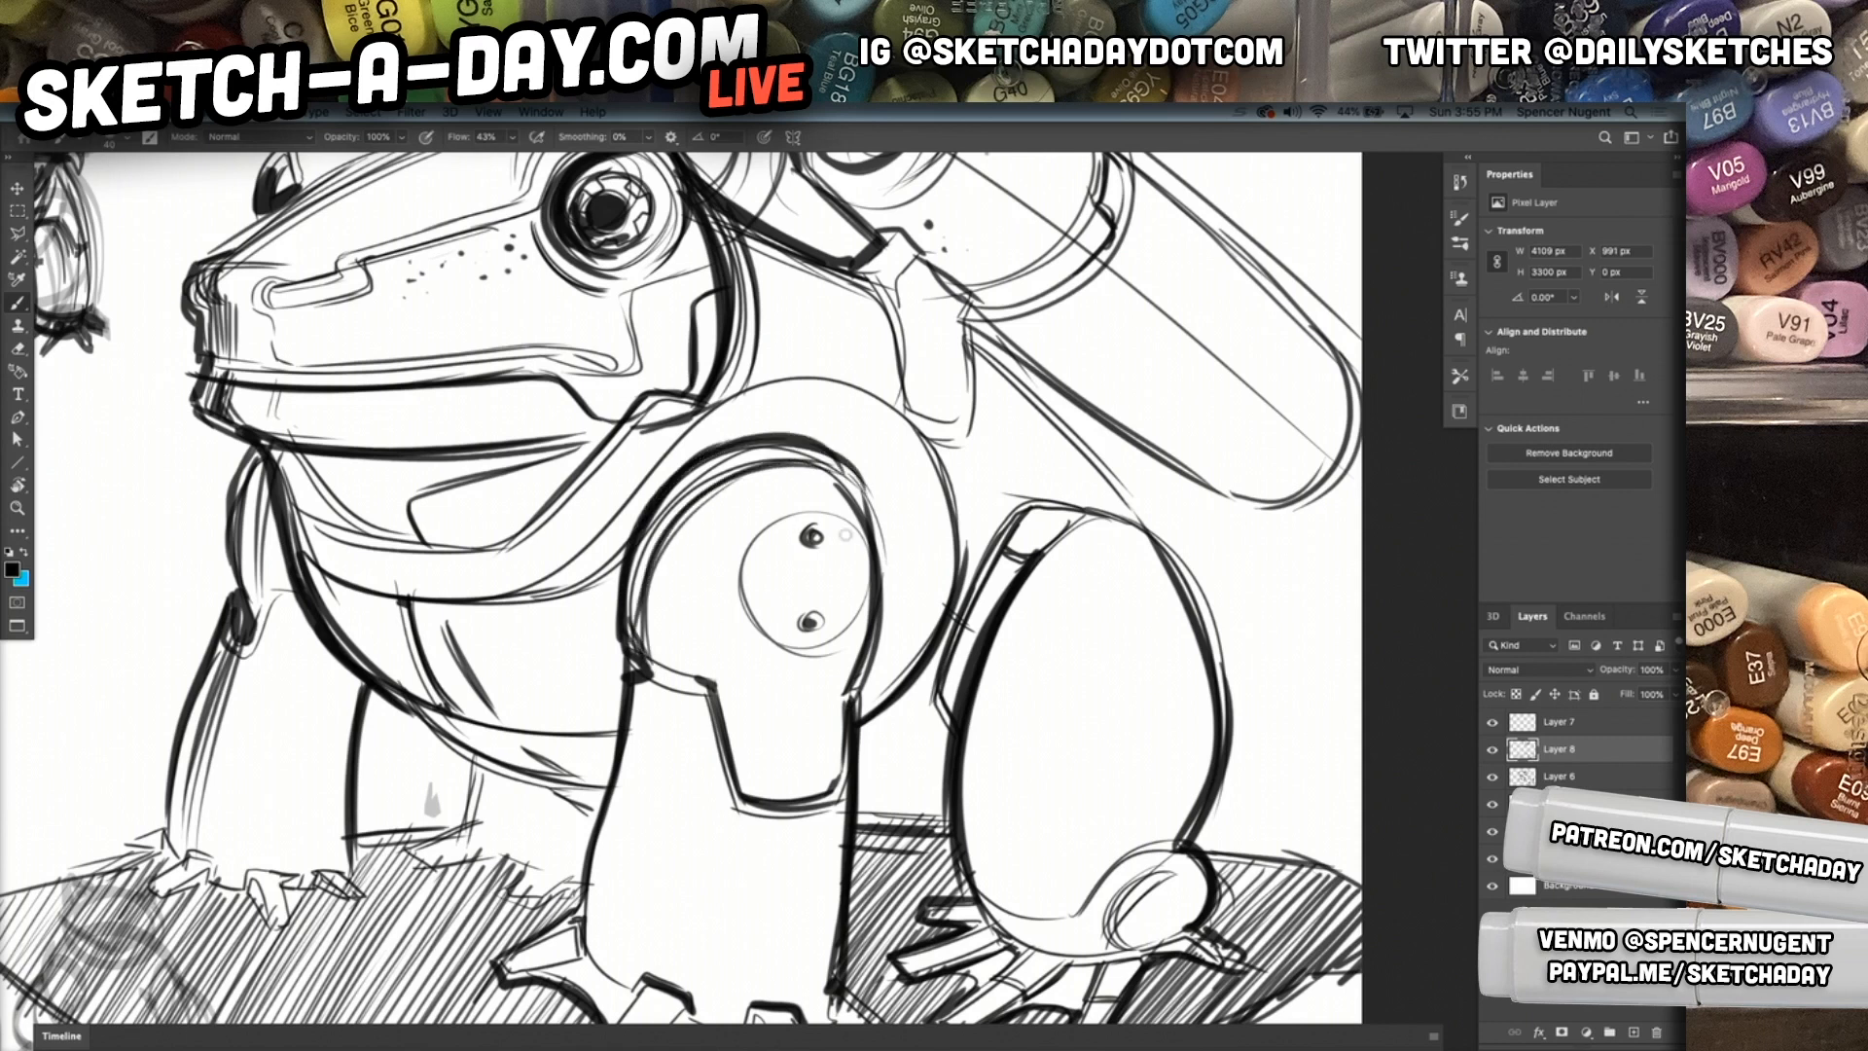
left_click_drag(648, 501, 829, 520)
Reinforce the contours of the far front leg and the frog's chest and belly.
left_click_drag(265, 475, 299, 615)
left_click_drag(269, 516, 356, 689)
mouse_move(777, 709)
left_mouse_down()
mouse_move(671, 671)
mouse_move(702, 662)
left_mouse_up()
left_click_drag(551, 657, 592, 699)
left_click_drag(549, 649, 640, 733)
Shade the edges of both front legs with long lengthwise strokes.
left_click_drag(702, 729, 696, 844)
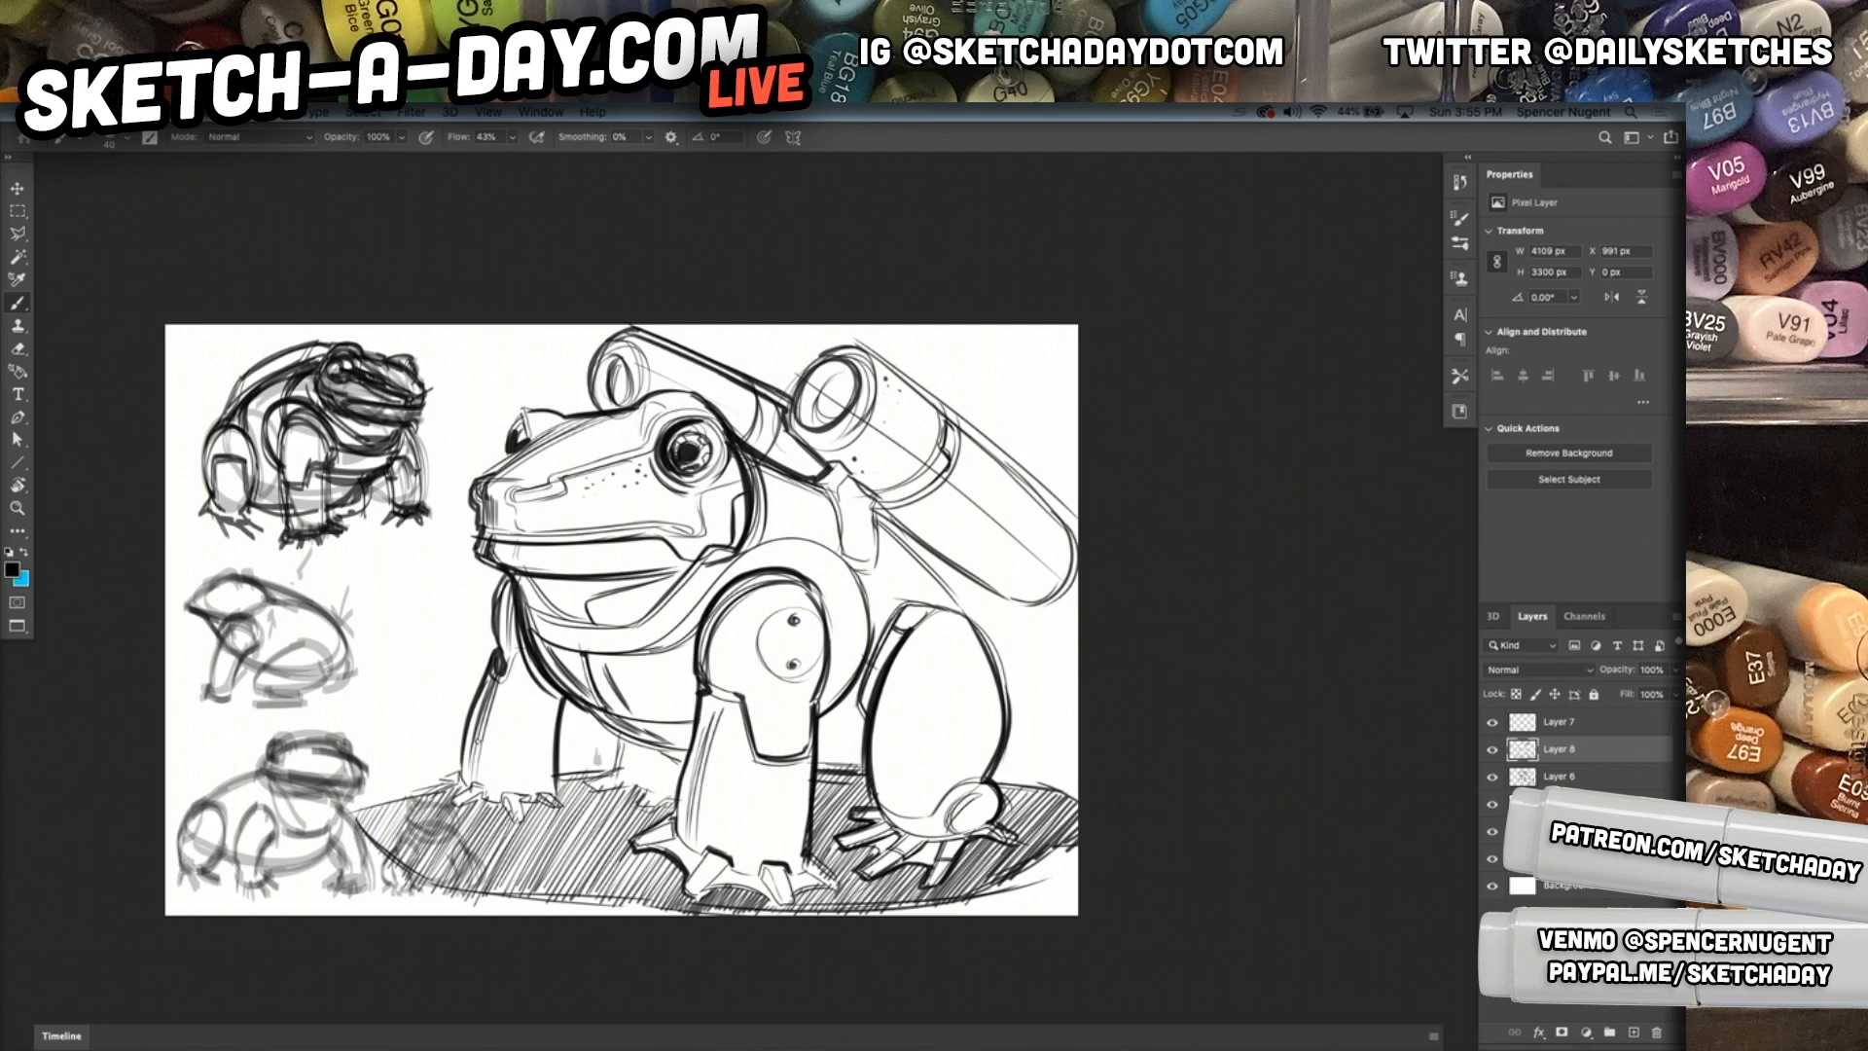
left_click_drag(532, 678, 545, 720)
left_click_drag(534, 684, 555, 745)
left_click_drag(542, 689, 555, 762)
left_click_drag(549, 701, 550, 773)
left_click_drag(801, 763, 796, 825)
Shade the hind thigh with long strokes, and darken the round ankle joint and the bracket under the near cylinder.
mouse_move(902, 657)
left_mouse_down()
mouse_move(888, 748)
mouse_move(909, 650)
mouse_move(888, 765)
mouse_move(916, 654)
mouse_move(896, 787)
mouse_move(927, 637)
mouse_move(929, 821)
left_mouse_up()
mouse_move(884, 808)
left_mouse_down()
mouse_move(935, 823)
mouse_move(984, 767)
left_mouse_up()
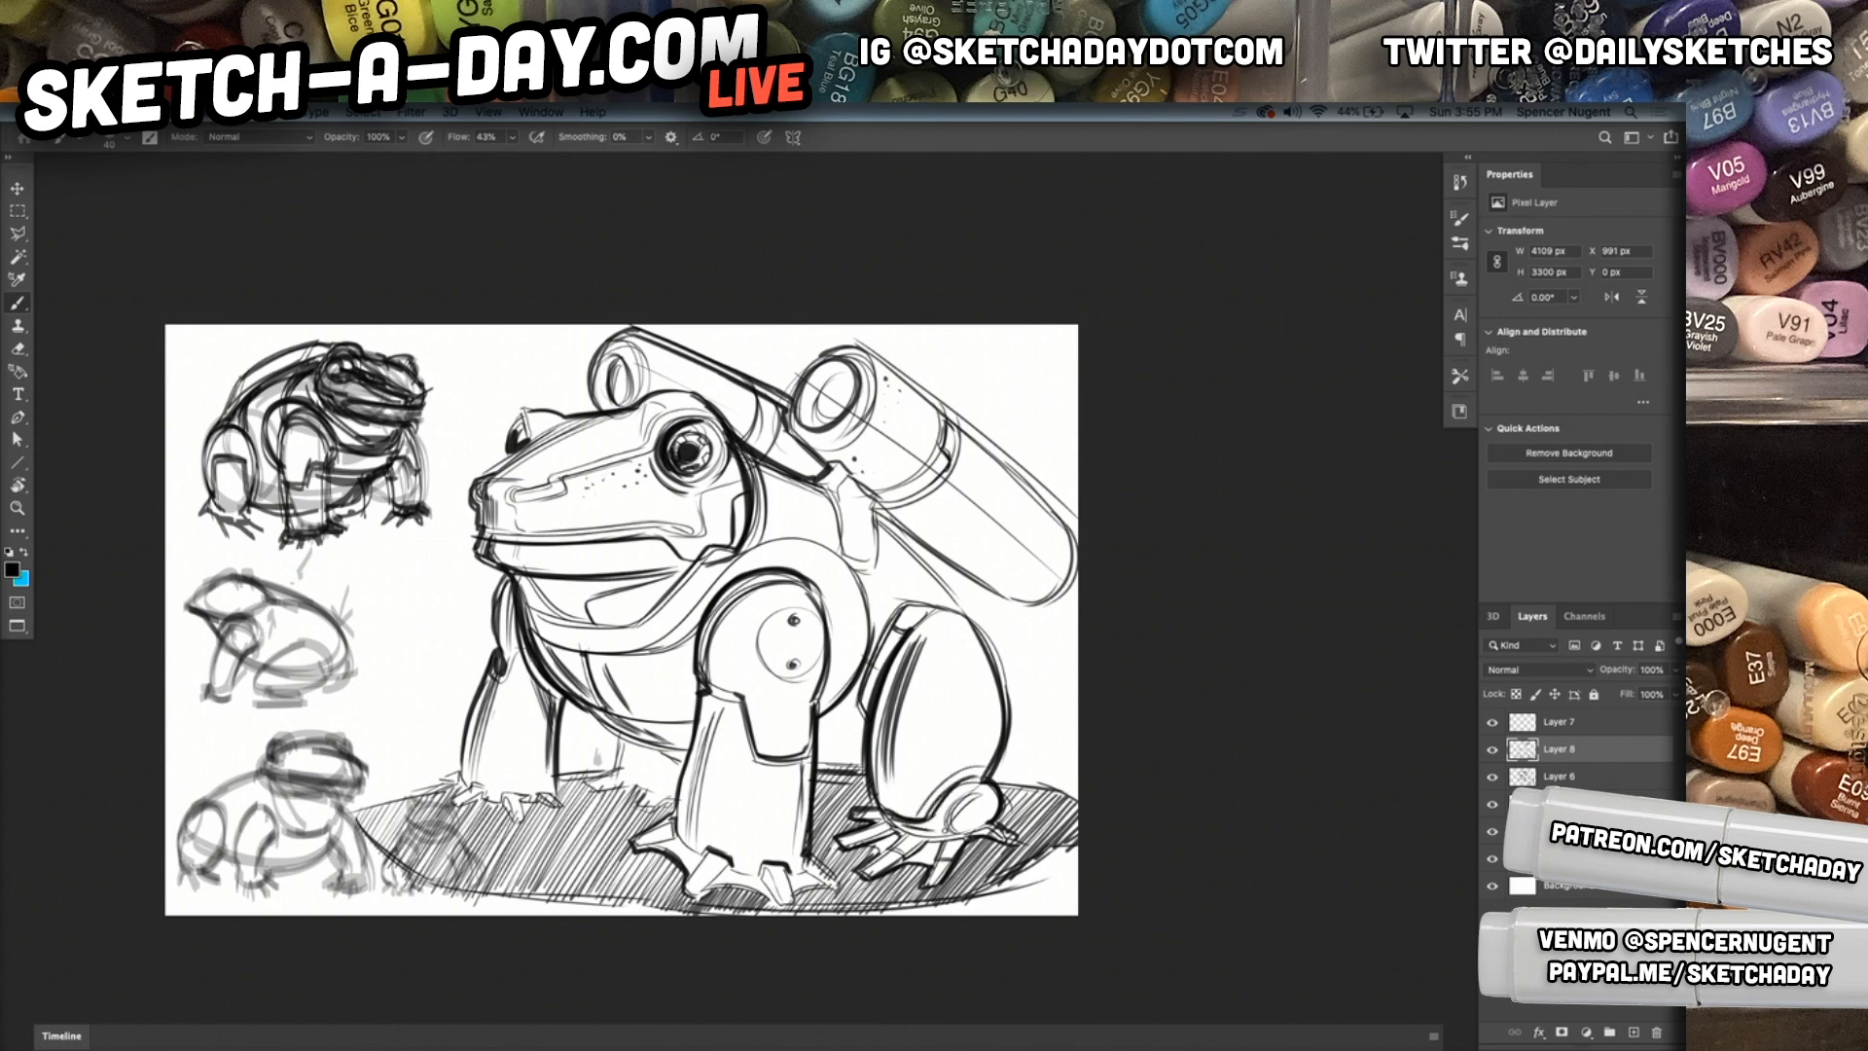
left_click_drag(973, 798, 942, 840)
mouse_move(1002, 669)
left_mouse_down()
mouse_move(989, 629)
mouse_move(1003, 673)
left_mouse_up()
left_click_drag(876, 501, 860, 567)
left_click_drag(829, 484, 813, 545)
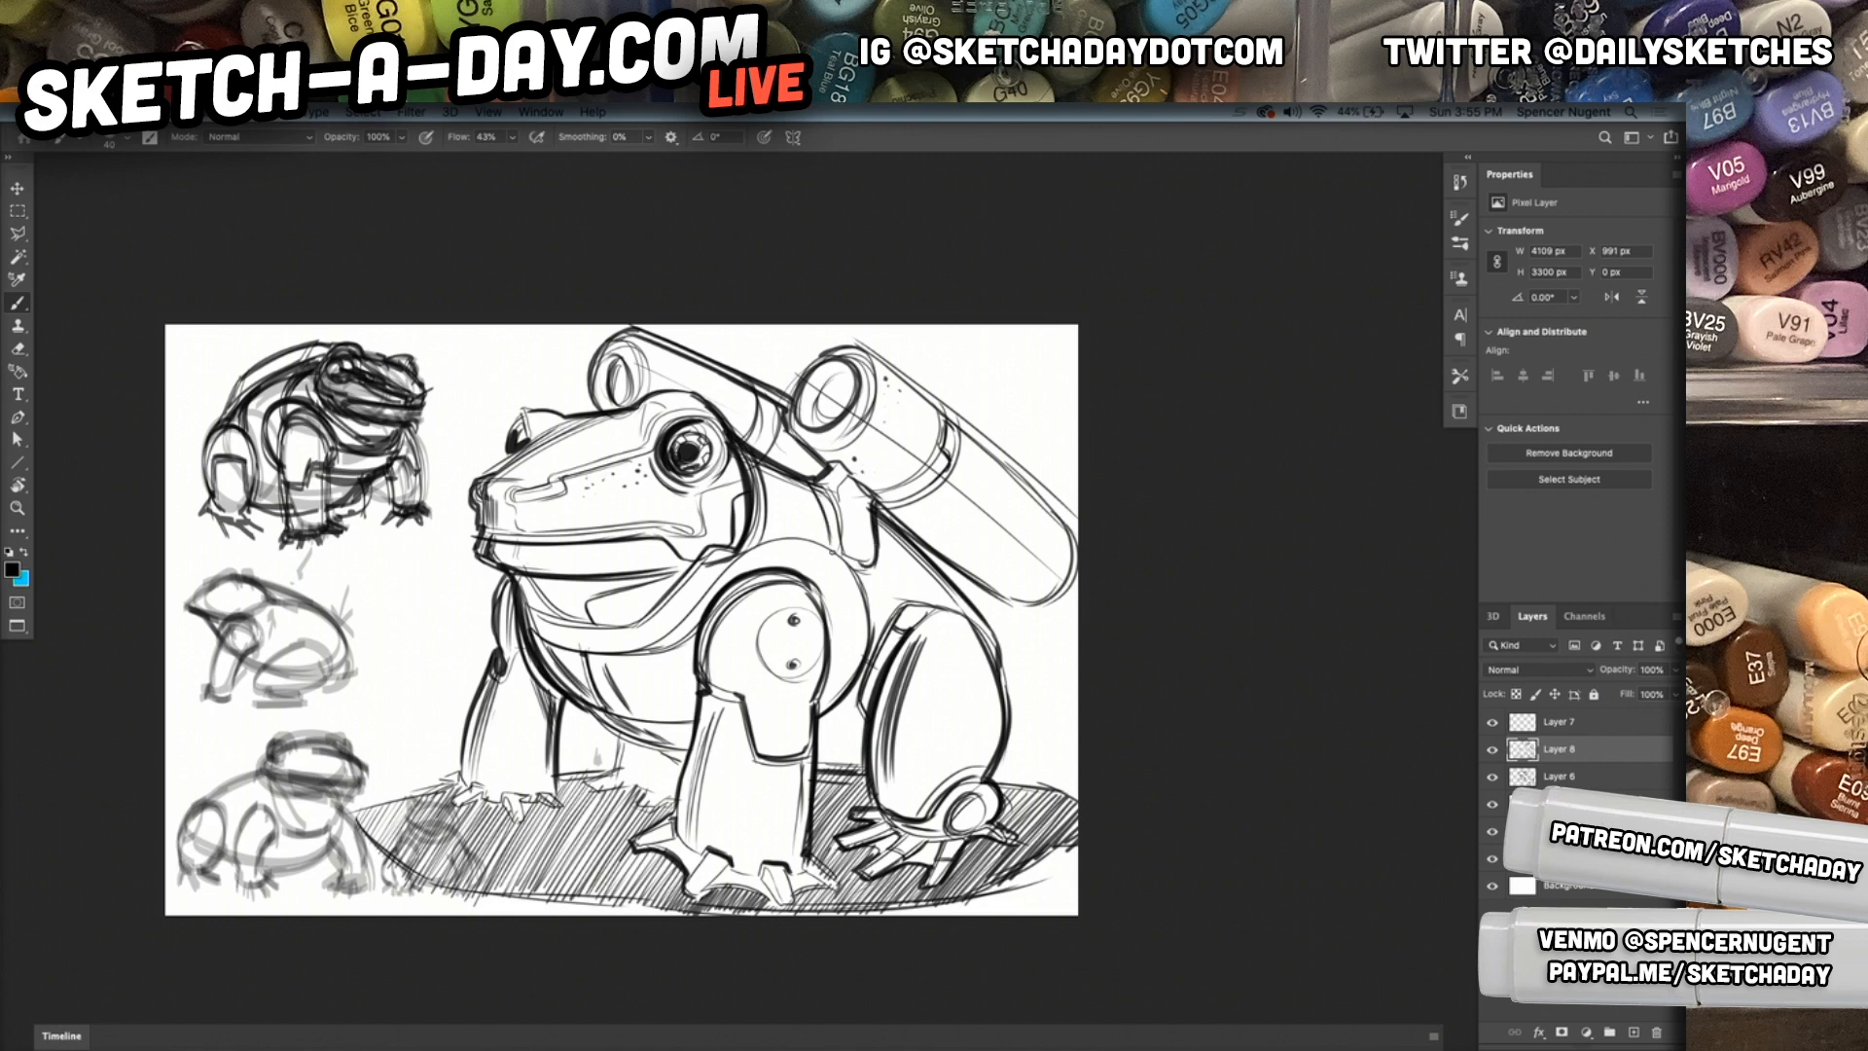
Darken the bracket beneath the near cylinder and hatch the gap between the two cylinders.
mouse_move(839, 469)
left_mouse_down()
mouse_move(845, 547)
mouse_move(866, 564)
left_mouse_up()
left_click_drag(839, 459, 901, 507)
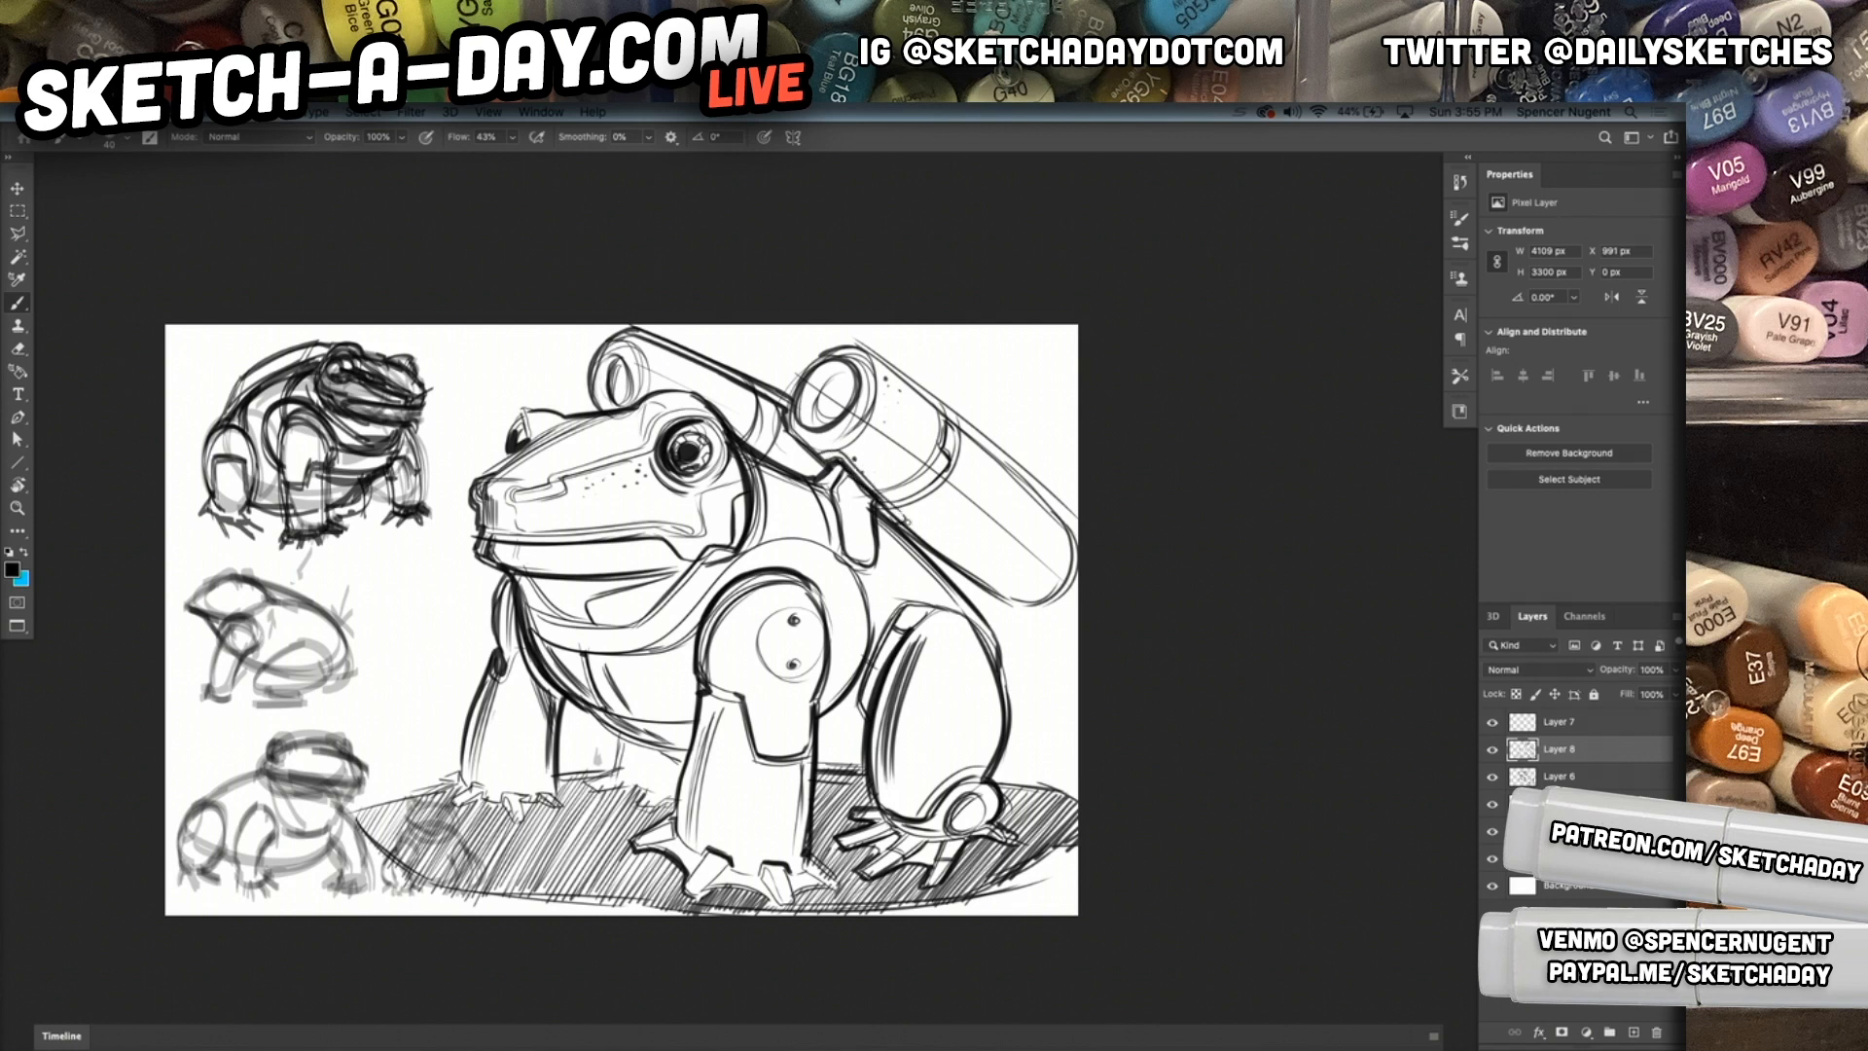
mouse_move(803, 439)
left_mouse_down()
mouse_move(836, 454)
mouse_move(800, 439)
mouse_move(823, 480)
mouse_move(804, 461)
left_mouse_up()
left_click_drag(759, 441, 799, 454)
mouse_move(768, 435)
left_mouse_down()
mouse_move(791, 444)
mouse_move(761, 450)
left_mouse_up()
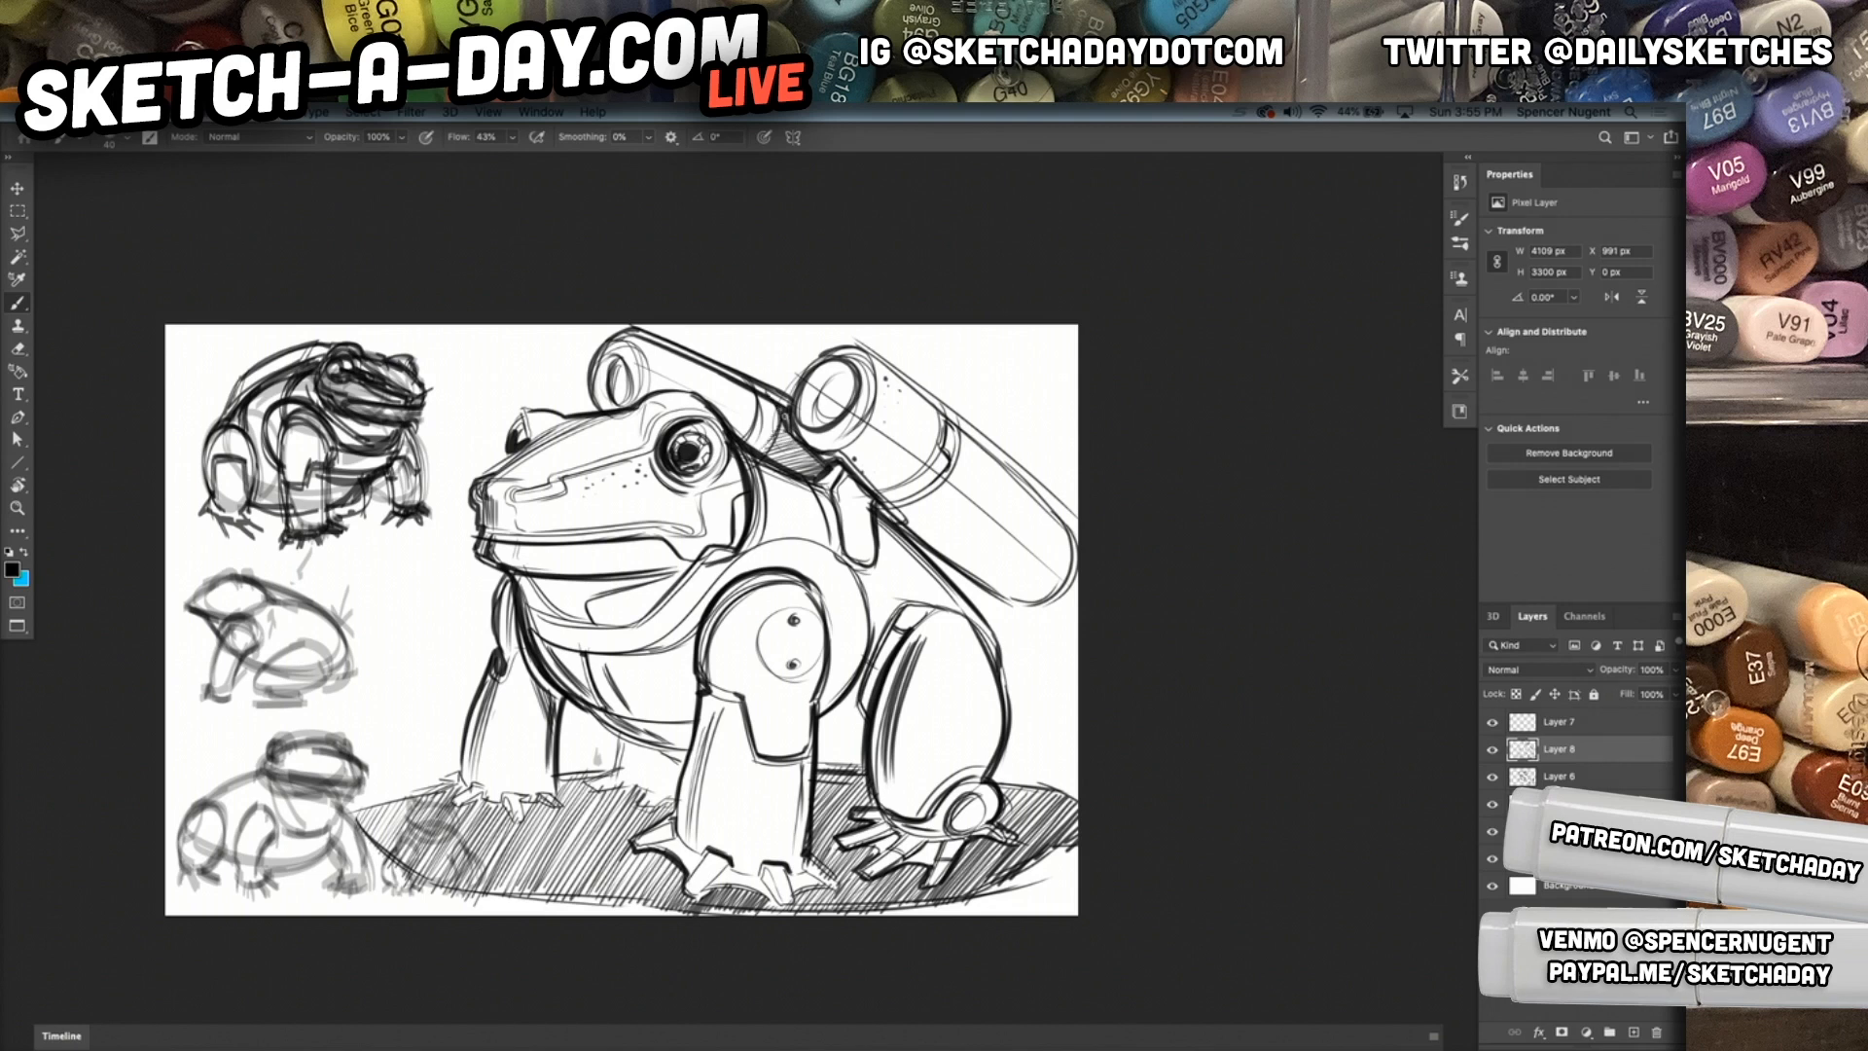
Reinforce the near cylinder's underside with long strokes and touch up the hind thigh and near front foot.
left_click_drag(878, 499, 1040, 591)
left_click_drag(895, 483, 1048, 593)
left_click_drag(940, 668, 903, 689)
left_click_drag(811, 819, 844, 861)
left_click_drag(775, 732, 746, 653)
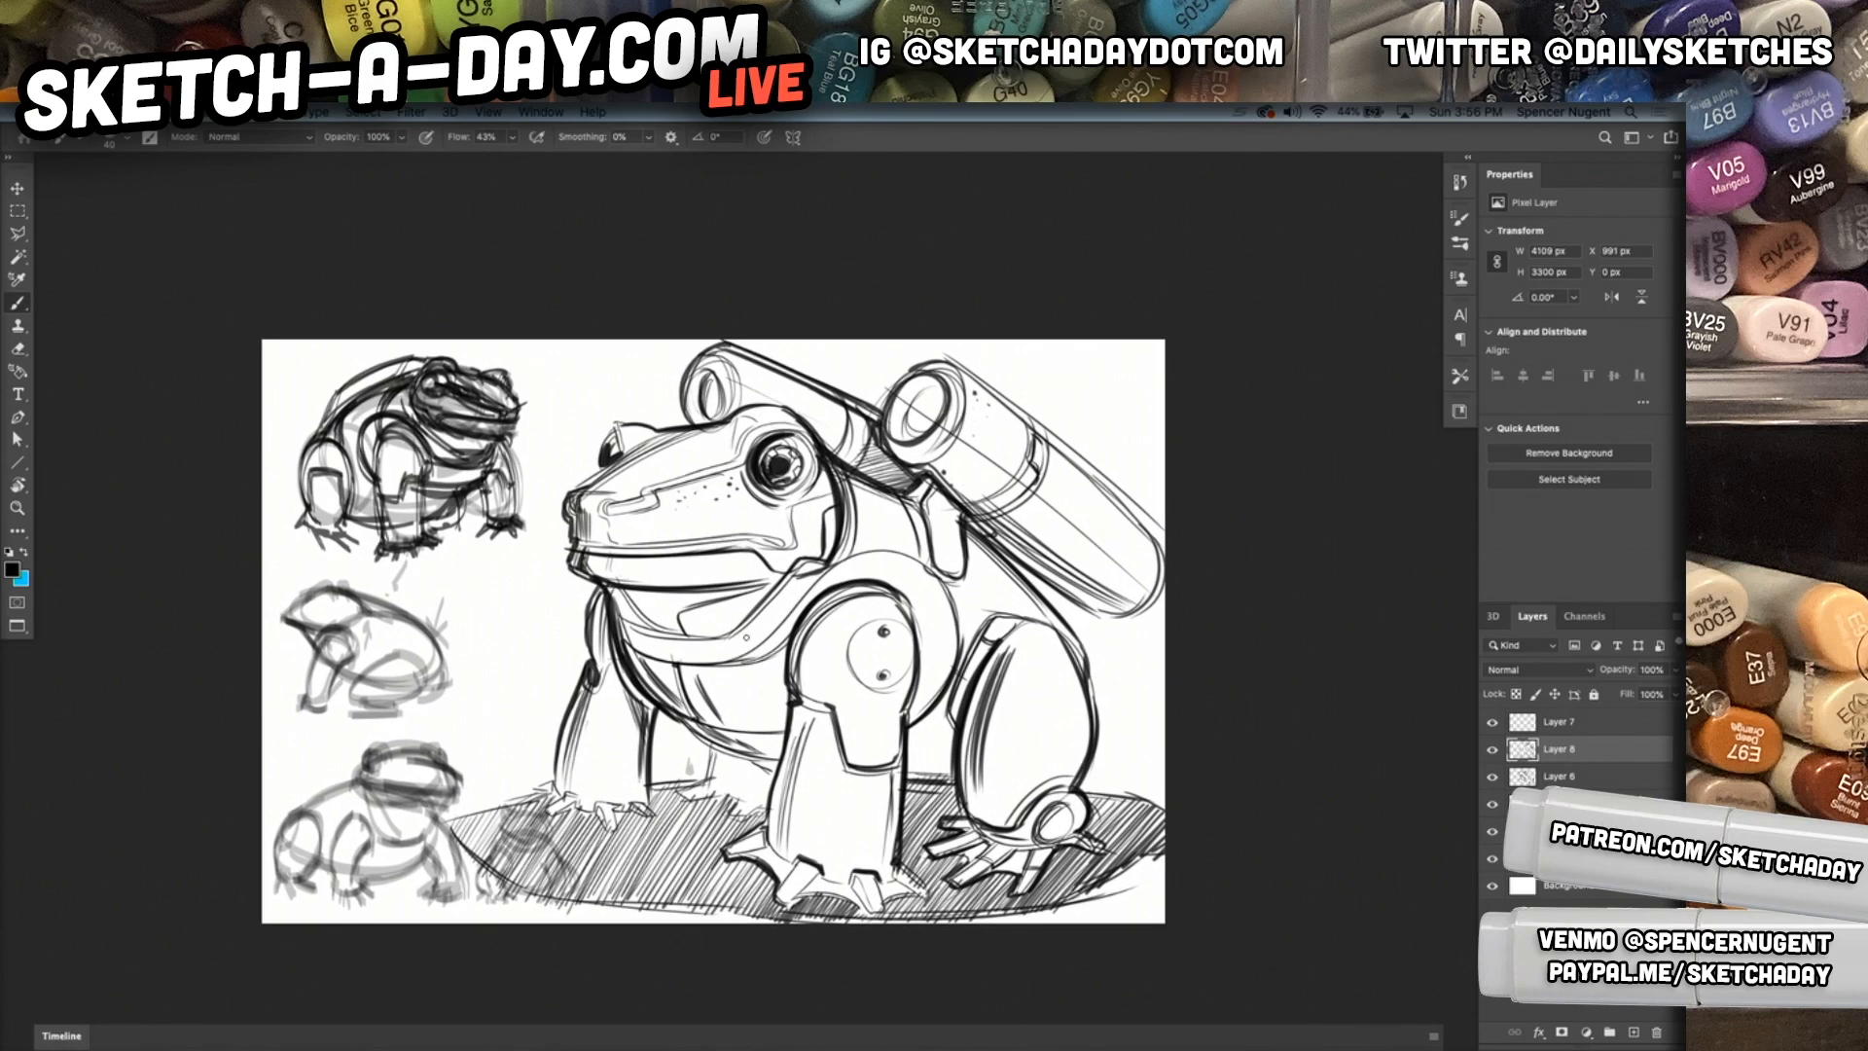
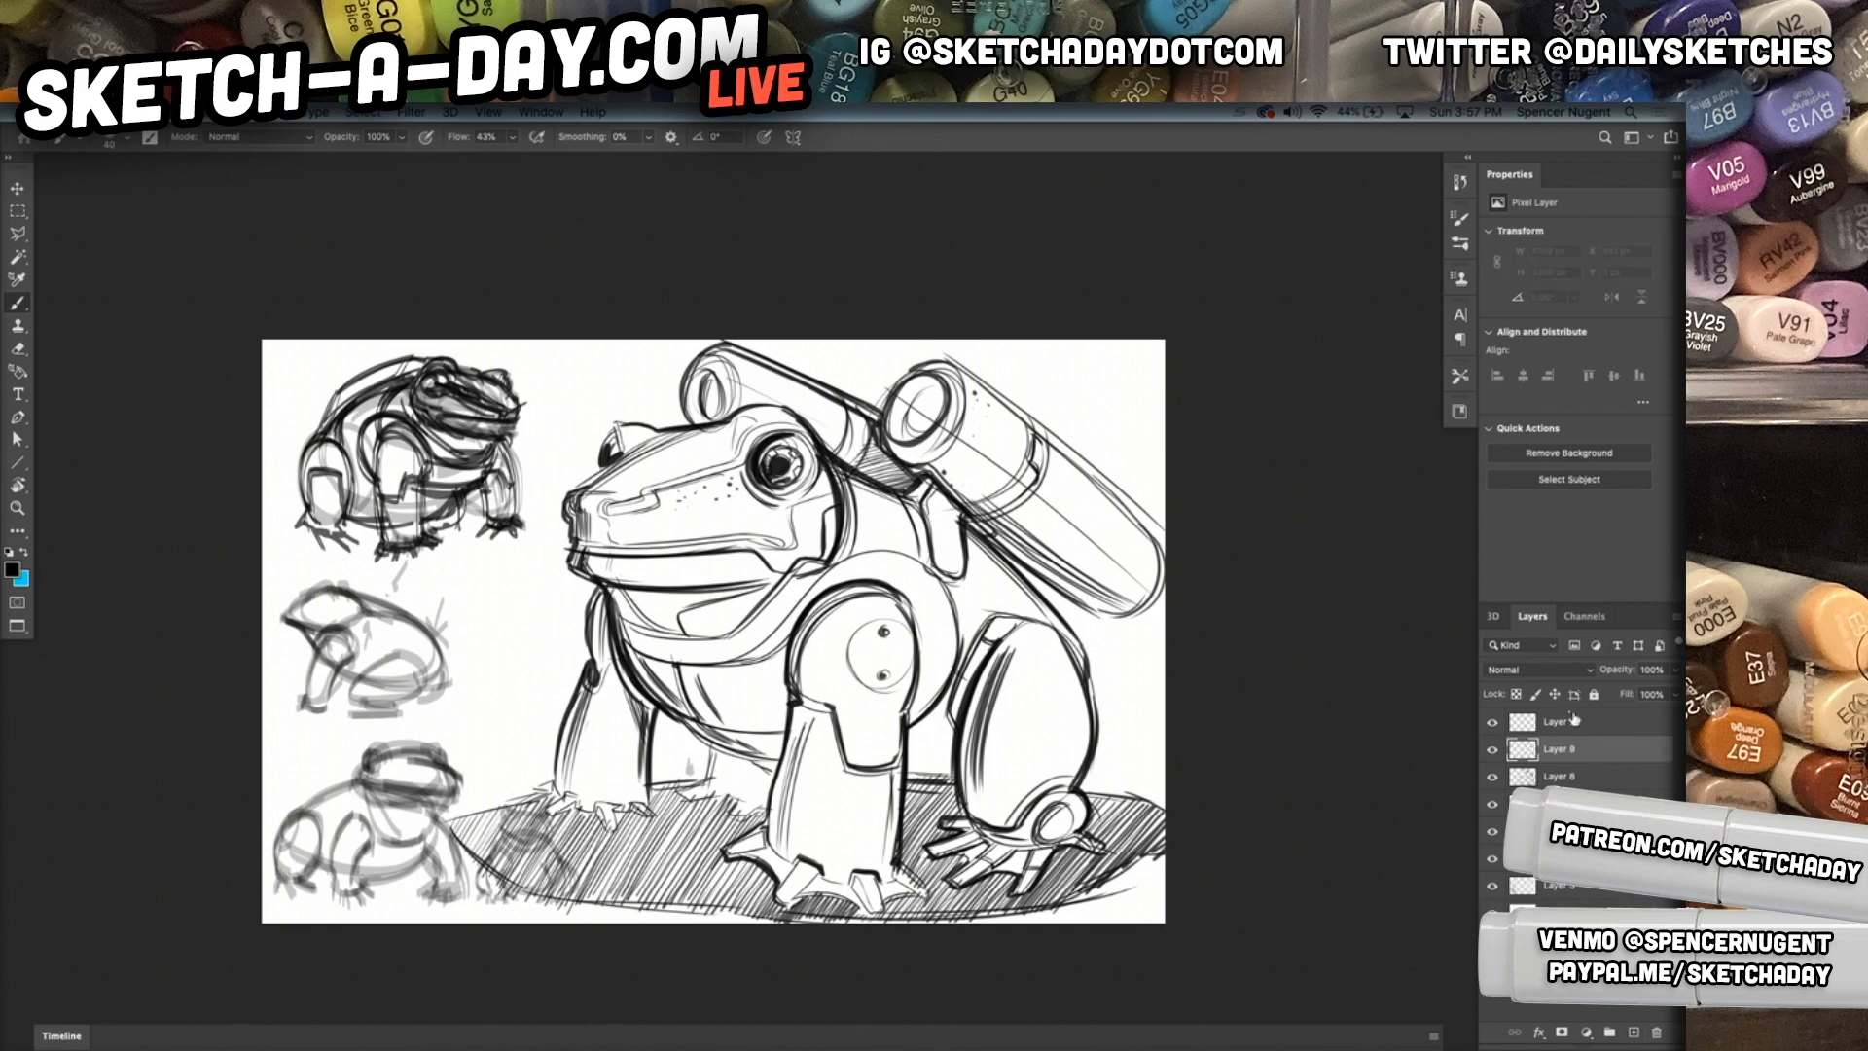
Move the new empty layer beneath the line-work layers and set the foreground colour to grey #a6a6a6.
left_click_drag(1598, 759, 1566, 891)
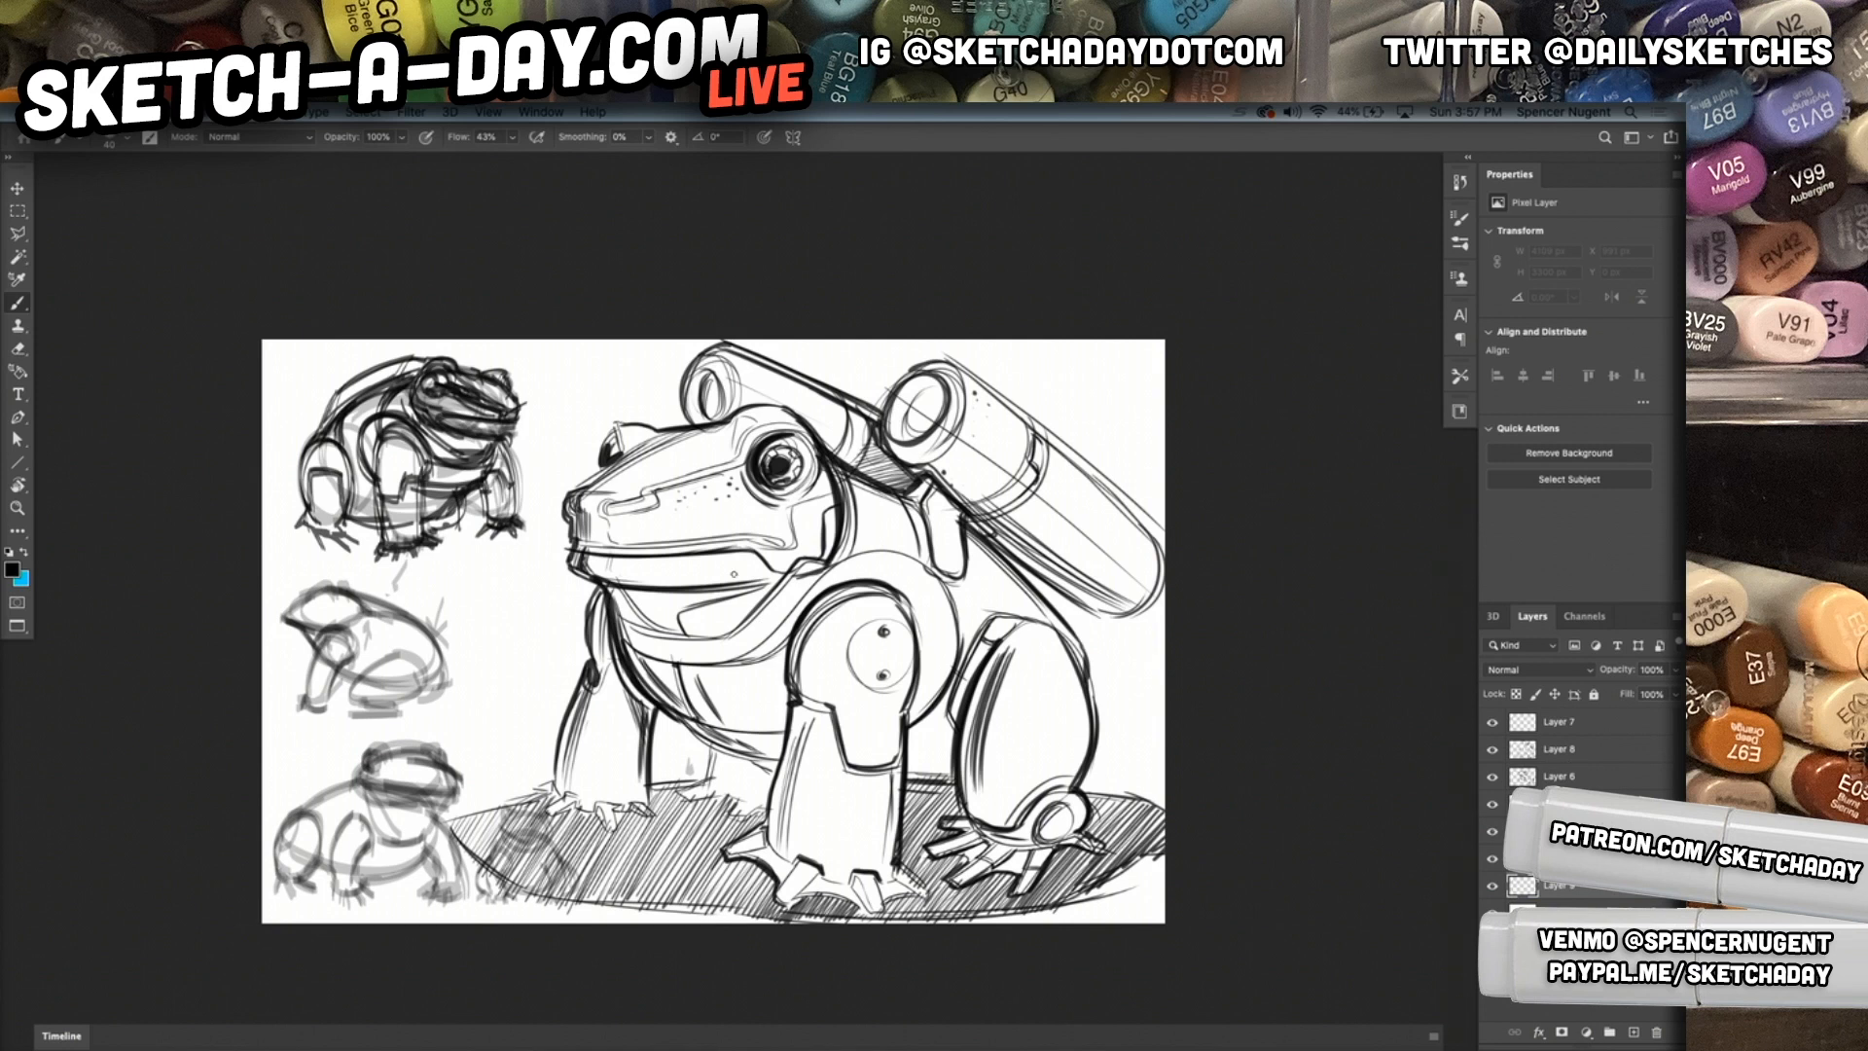
left_click(13, 571)
left_click(1002, 362)
left_click(1415, 276)
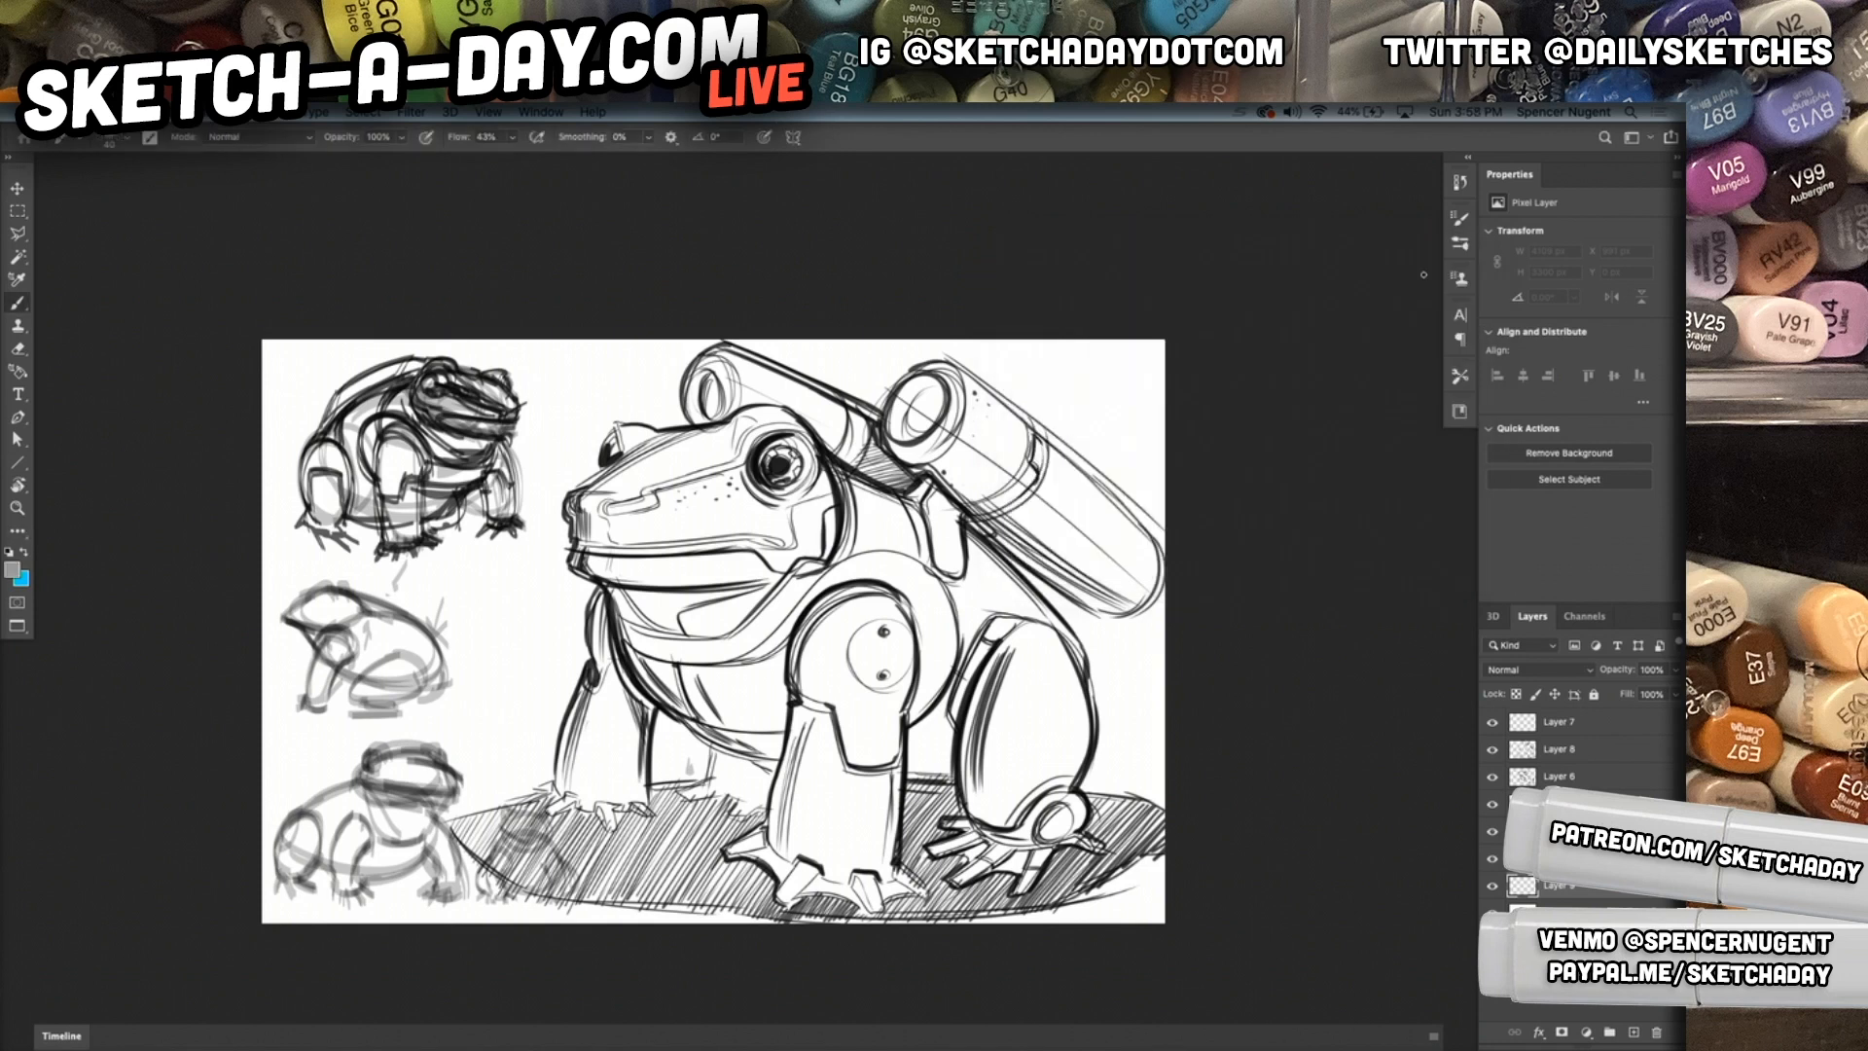
Airbrush grey tone with a large soft brush over the frog's head, body, legs and both cylinders.
right_click(839, 322)
left_click(936, 628)
left_click_drag(984, 425, 1016, 420)
mouse_move(614, 500)
left_mouse_down()
mouse_move(615, 548)
mouse_move(660, 482)
mouse_move(619, 496)
mouse_move(620, 548)
mouse_move(675, 588)
mouse_move(712, 701)
mouse_move(772, 728)
mouse_move(625, 587)
mouse_move(603, 802)
left_mouse_up()
mouse_move(861, 598)
left_mouse_down()
mouse_move(882, 707)
mouse_move(856, 882)
mouse_move(770, 862)
left_mouse_up()
mouse_move(933, 744)
left_mouse_down()
mouse_move(983, 749)
mouse_move(1022, 671)
mouse_move(1005, 754)
mouse_move(1061, 685)
mouse_move(933, 545)
mouse_move(1007, 613)
mouse_move(827, 521)
mouse_move(726, 634)
mouse_move(680, 636)
mouse_move(811, 548)
left_mouse_up()
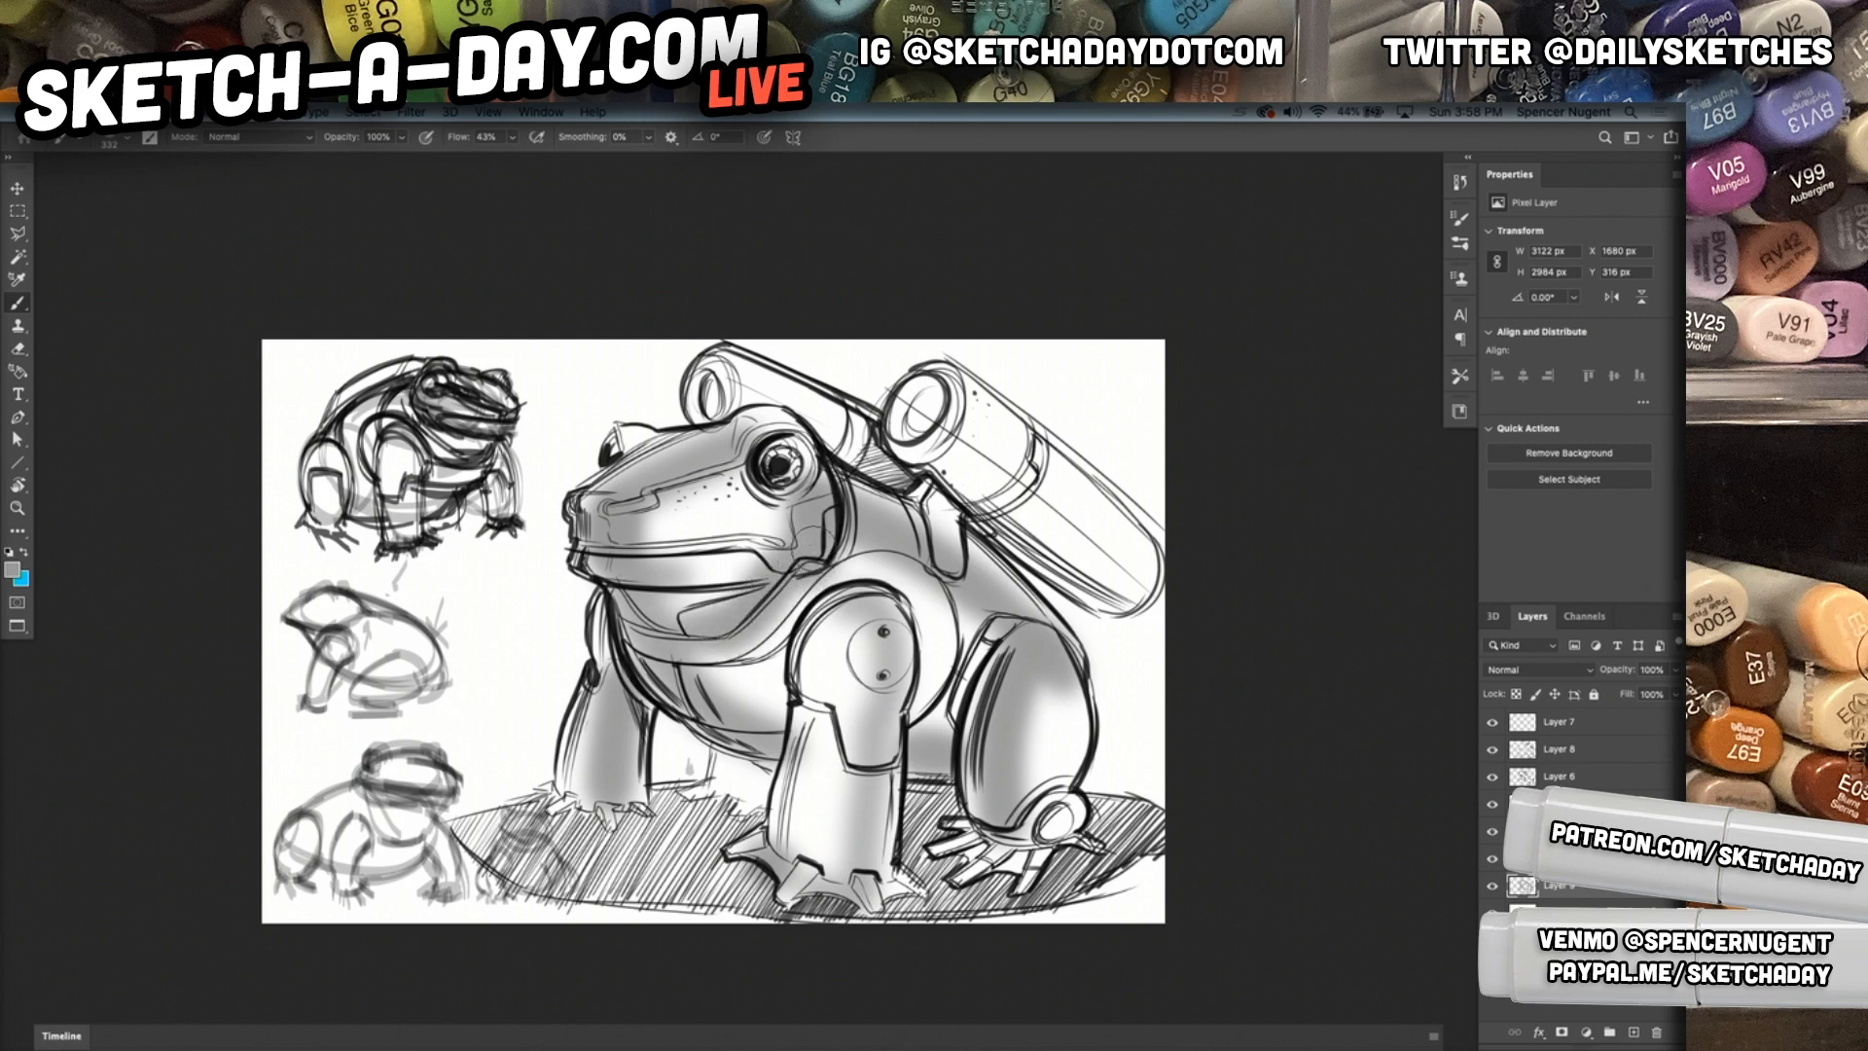
mouse_move(914, 412)
left_mouse_down()
mouse_move(1151, 596)
mouse_move(1022, 518)
mouse_move(1128, 589)
left_mouse_up()
mouse_move(718, 380)
left_mouse_down()
mouse_move(890, 462)
mouse_move(988, 478)
left_mouse_up()
Lower the grey shading layer's opacity to 60%.
key("v")
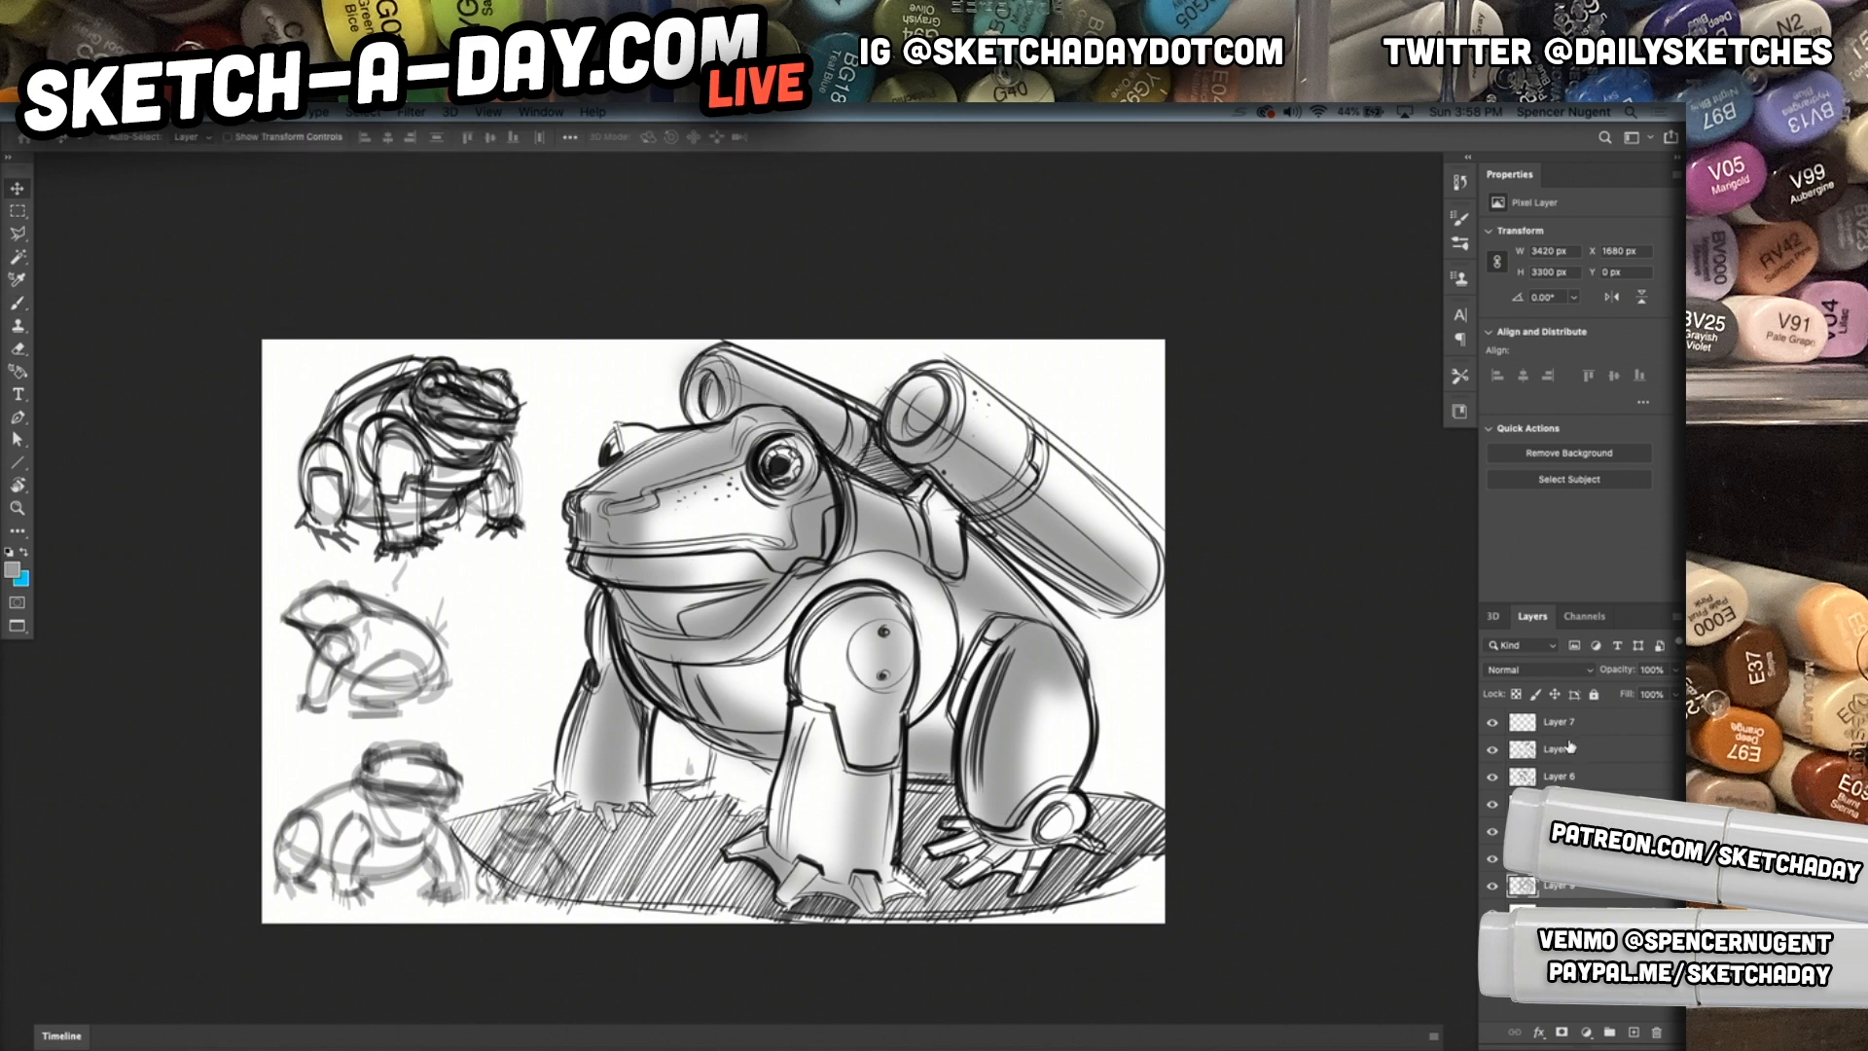
key("5")
key("6")
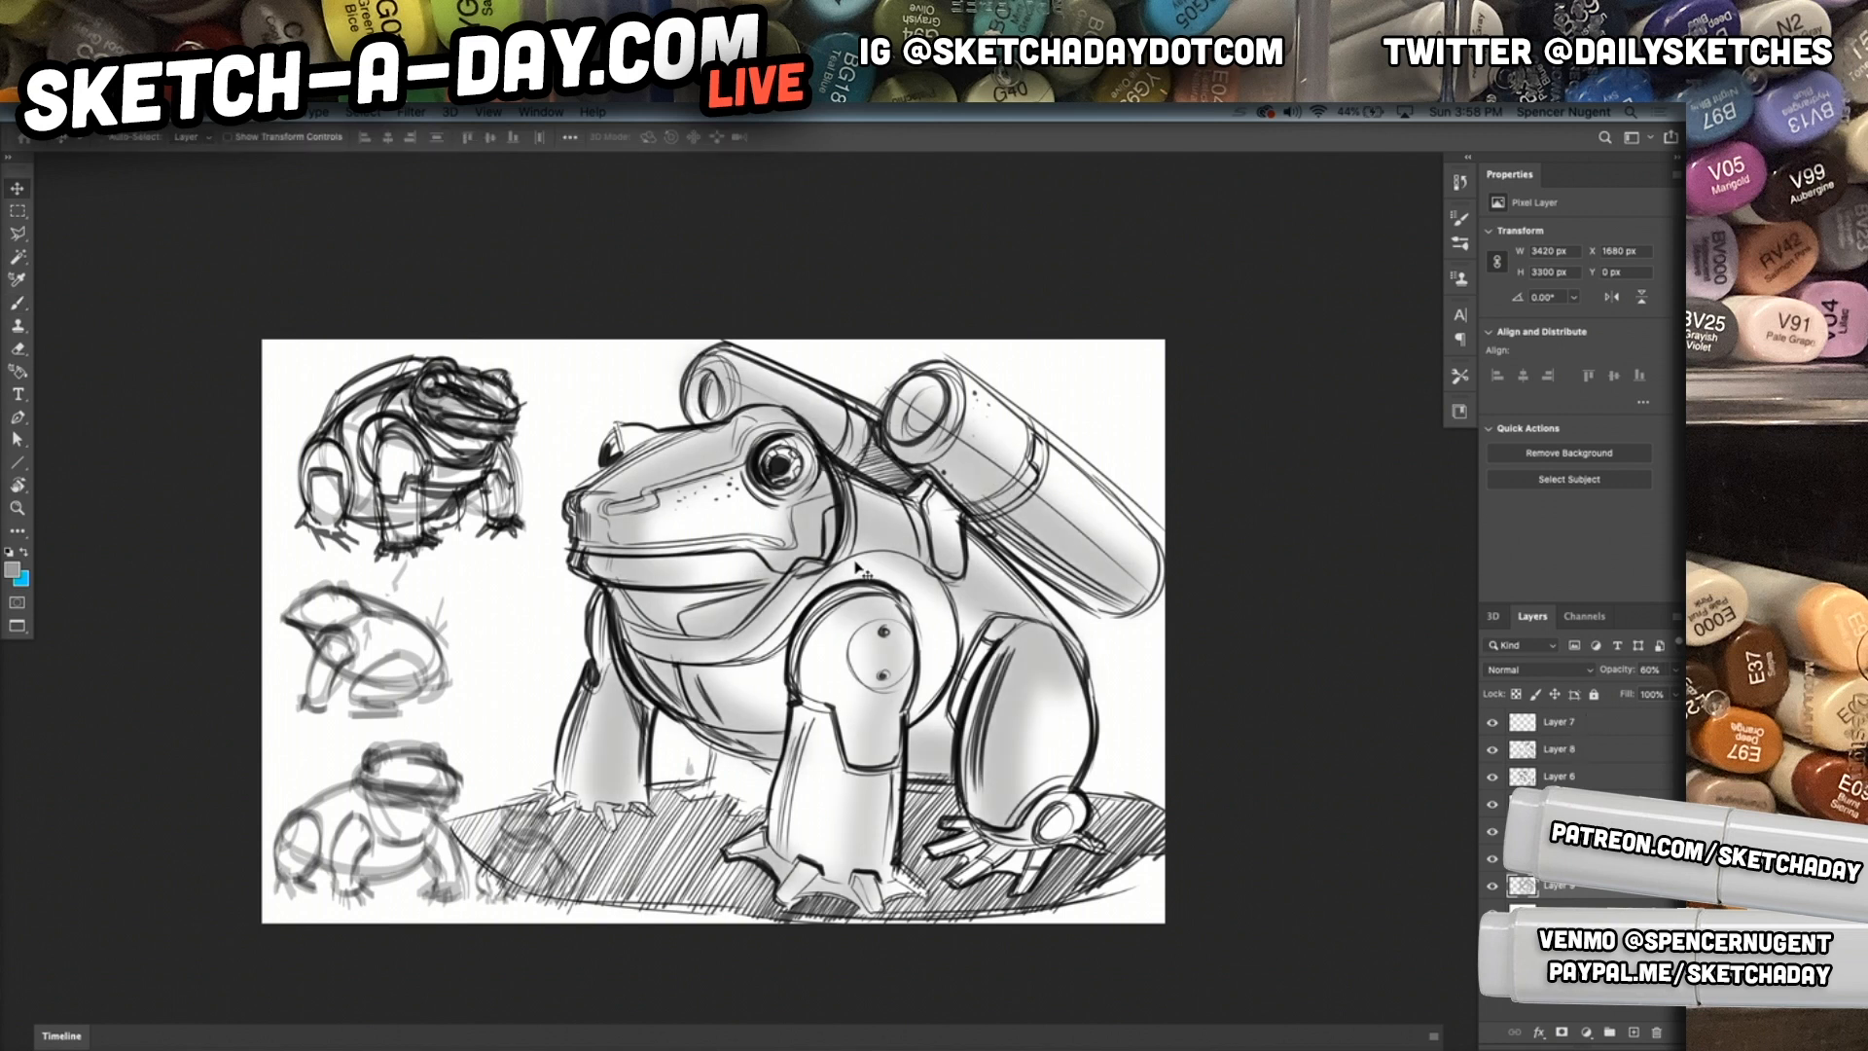
left_click_drag(1150, 579, 1159, 587)
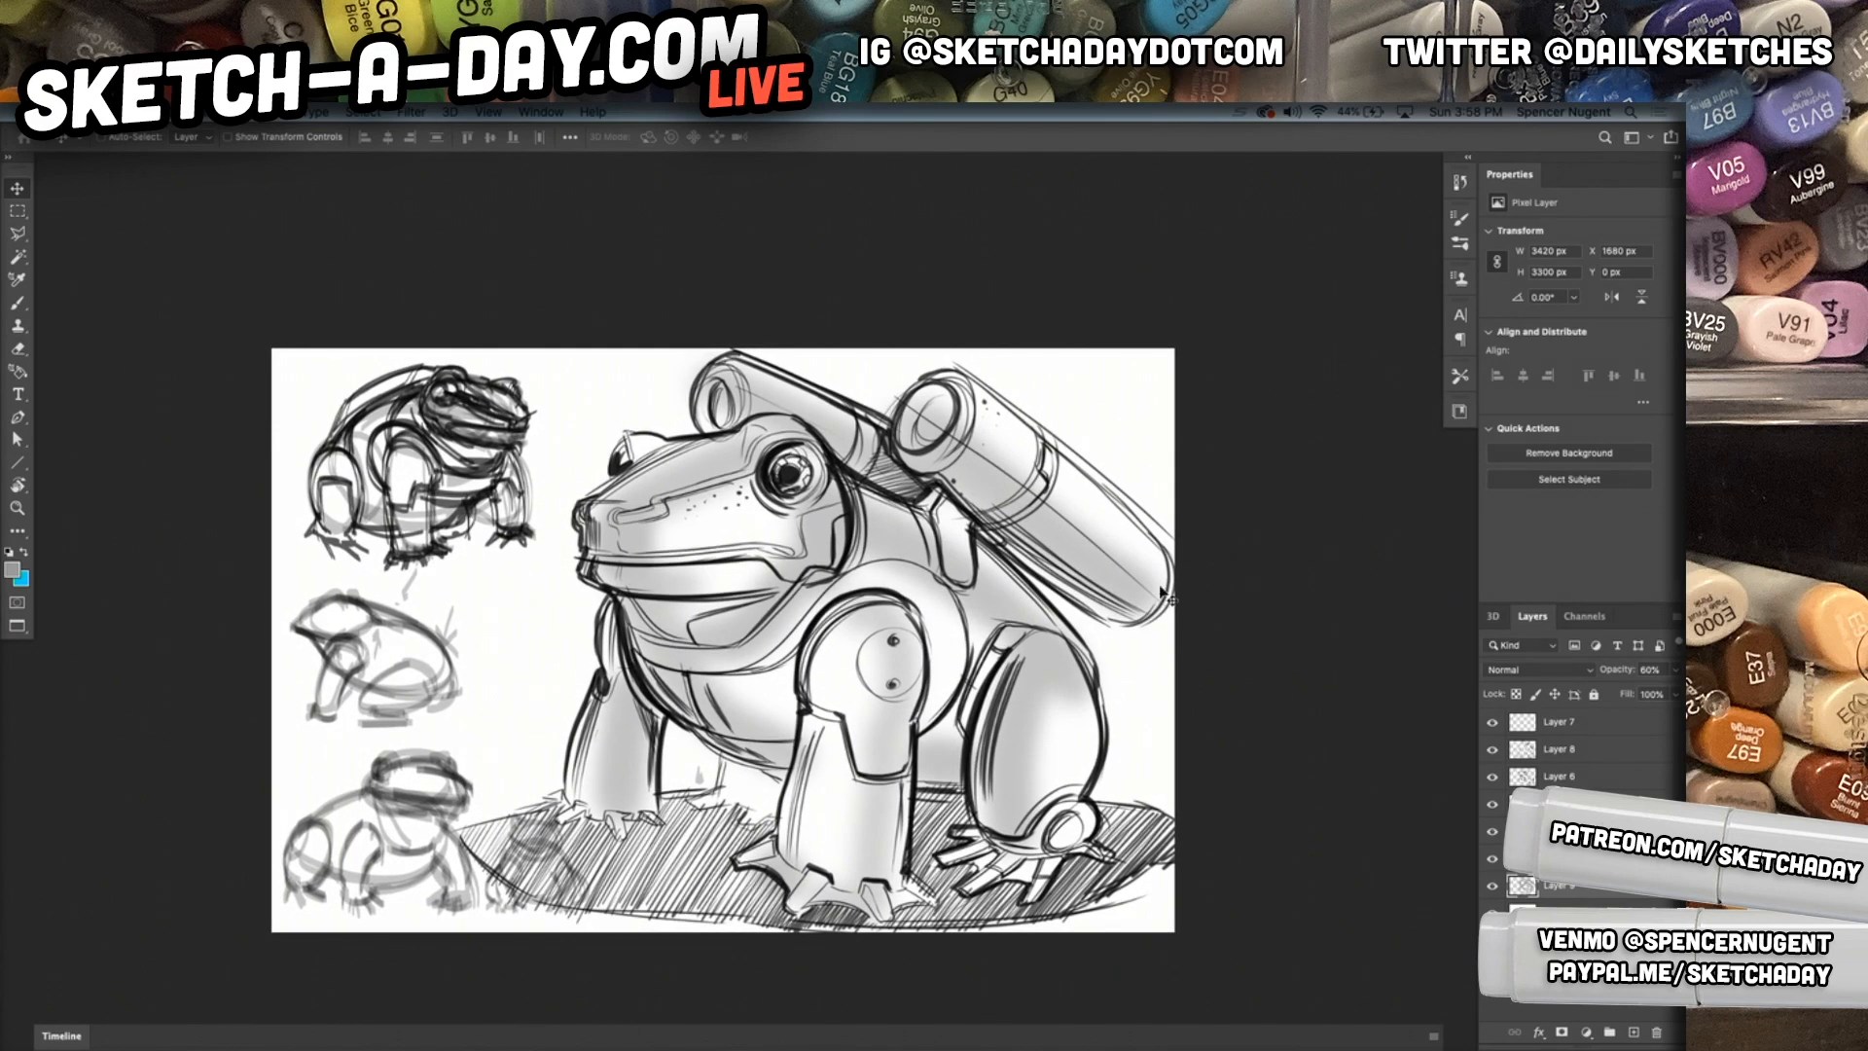
Add a new layer and switch to a flat marker-style brush.
key("ctrl+shift+n")
key("Return")
key("b")
right_click(941, 581)
double_click(1007, 734)
right_click(994, 652)
left_click(1097, 694)
Test grey marker strokes on the near front leg's shoulder, undoing the unwanted ones.
mouse_move(813, 718)
left_mouse_down()
mouse_move(825, 747)
mouse_move(858, 679)
left_mouse_up()
key("ctrl+z")
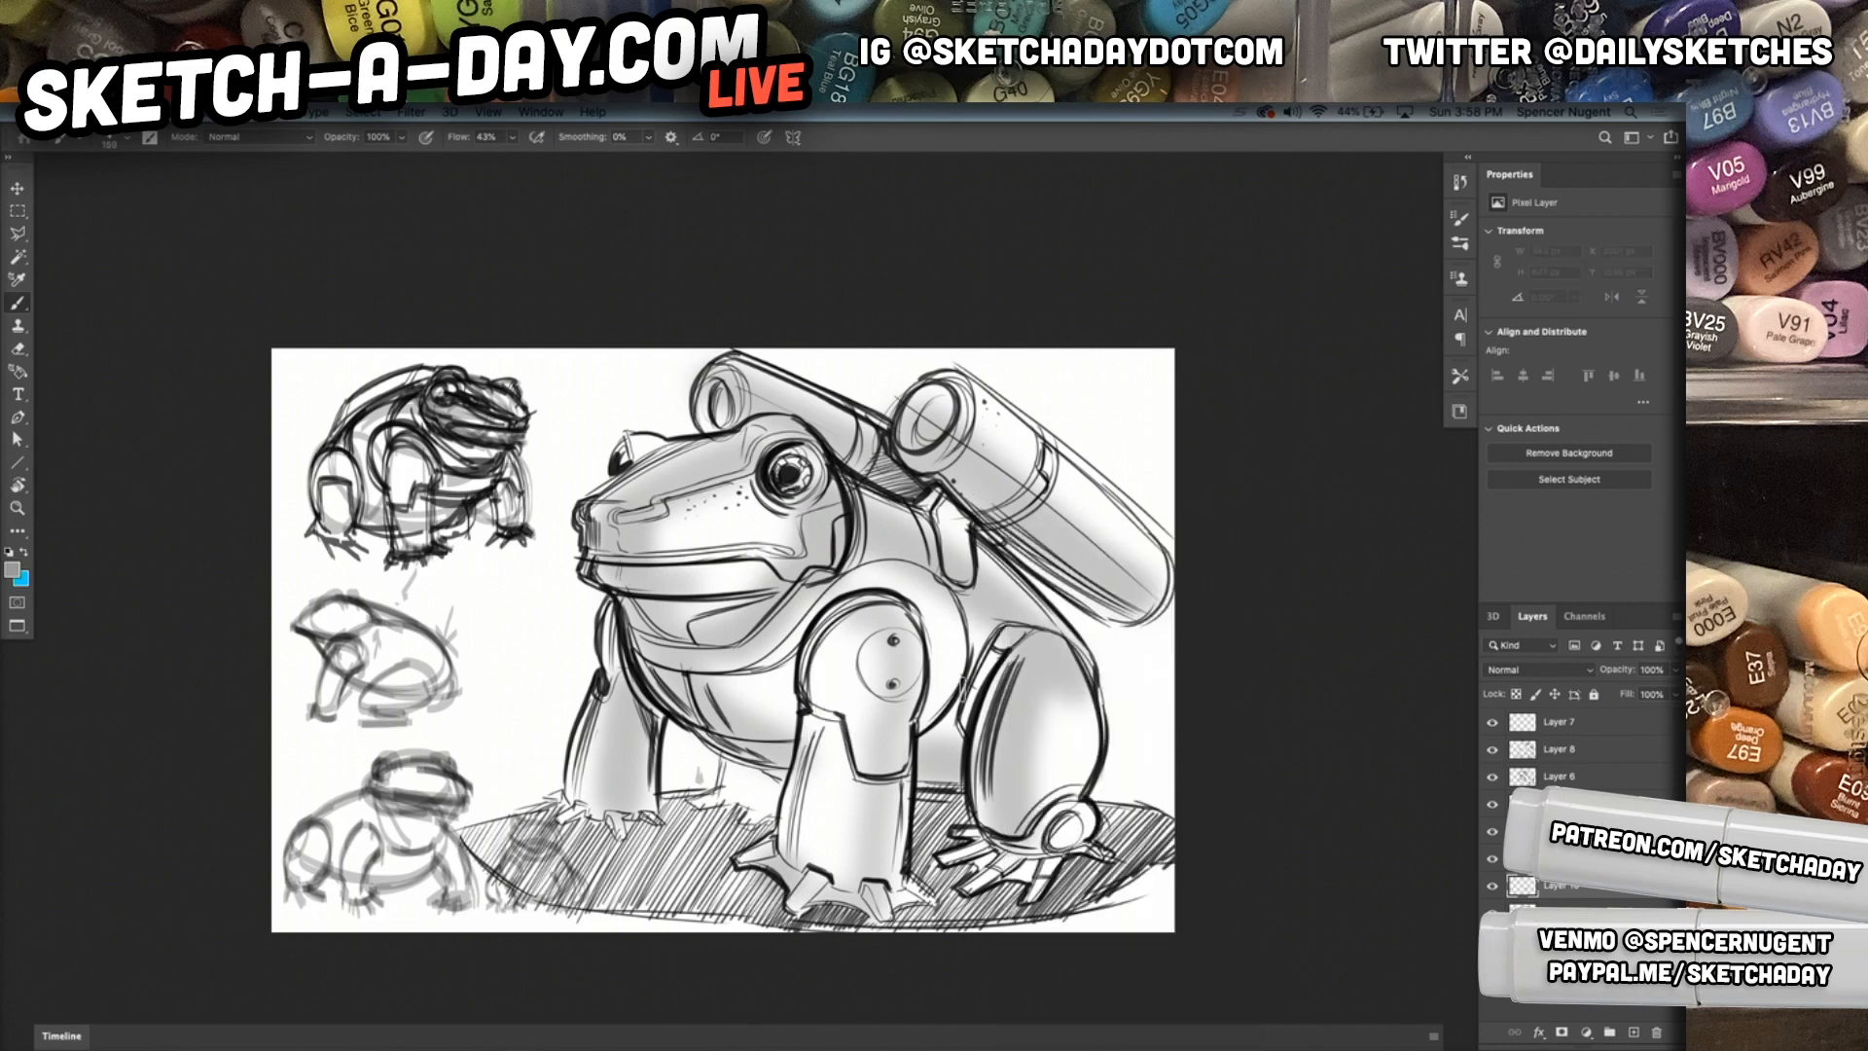
left_click_drag(908, 611, 921, 731)
left_click_drag(950, 623, 950, 732)
key("ctrl+z")
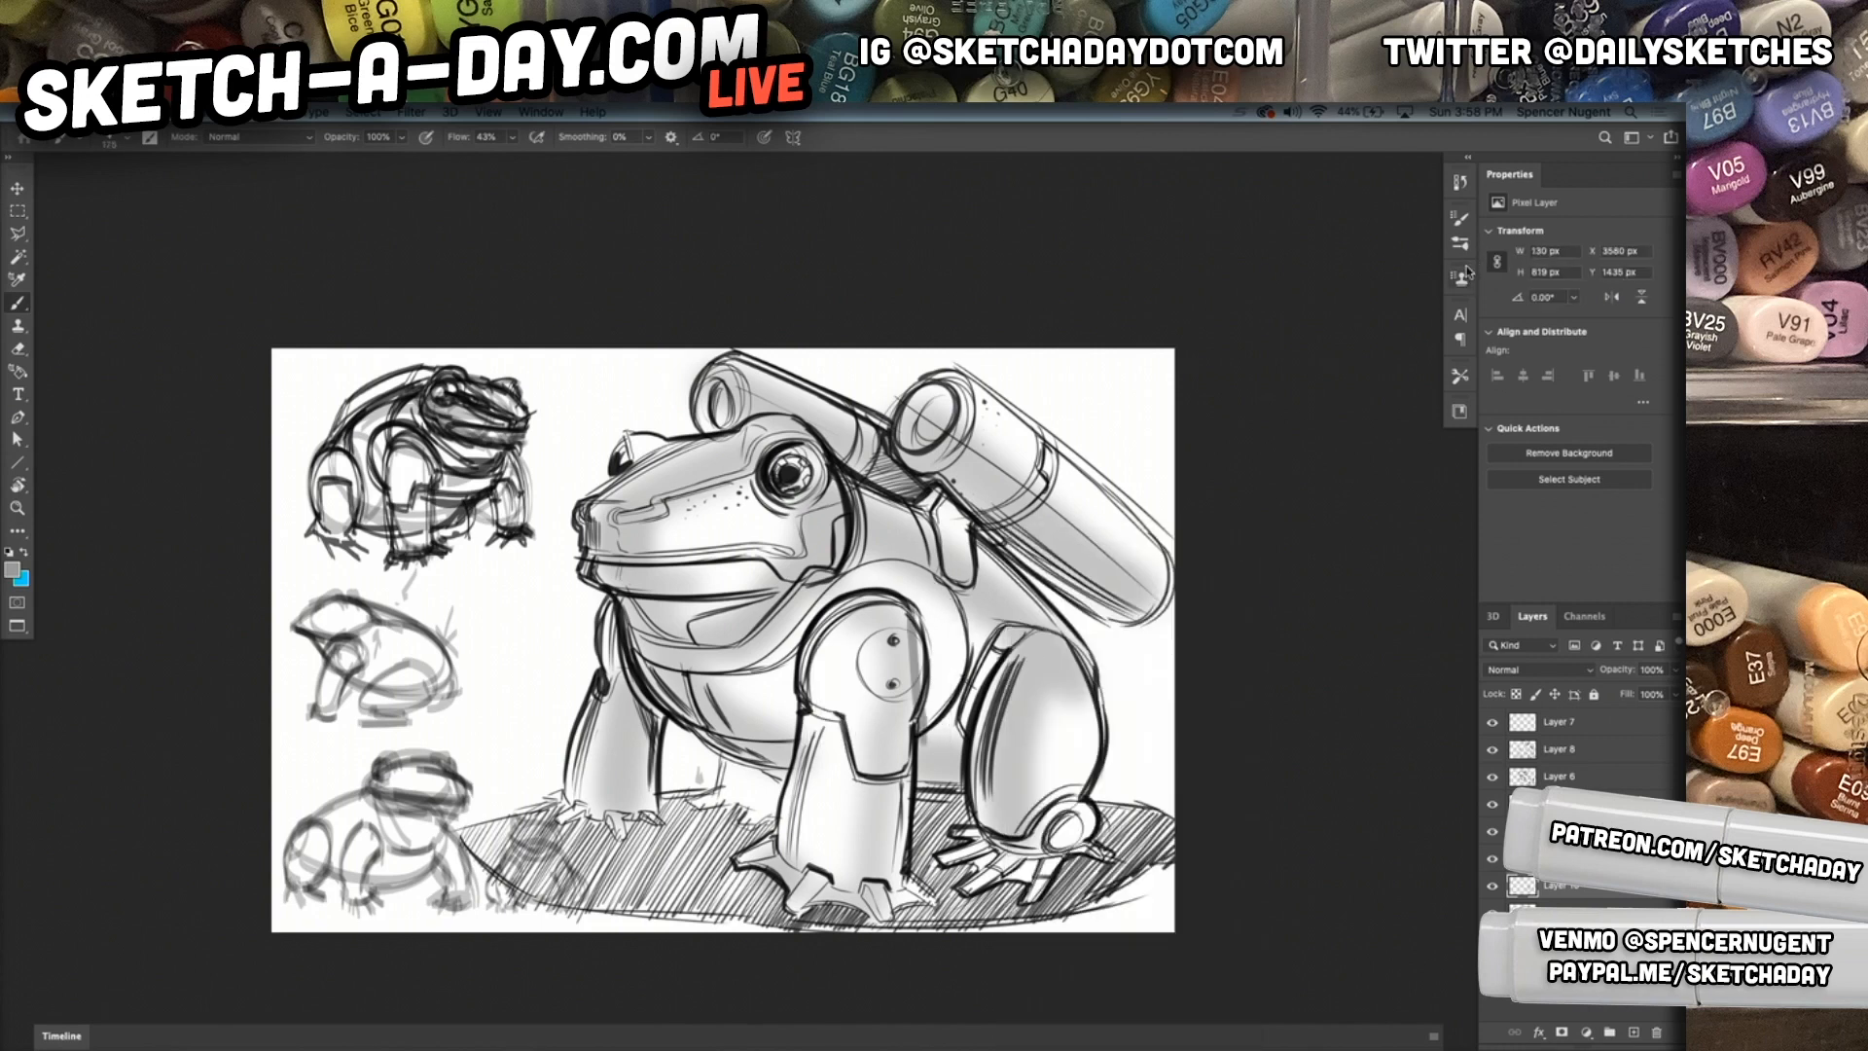
Enable Shape Dynamics and Brush Projection for the marker brush and set its angle control to Direction.
left_click(1461, 215)
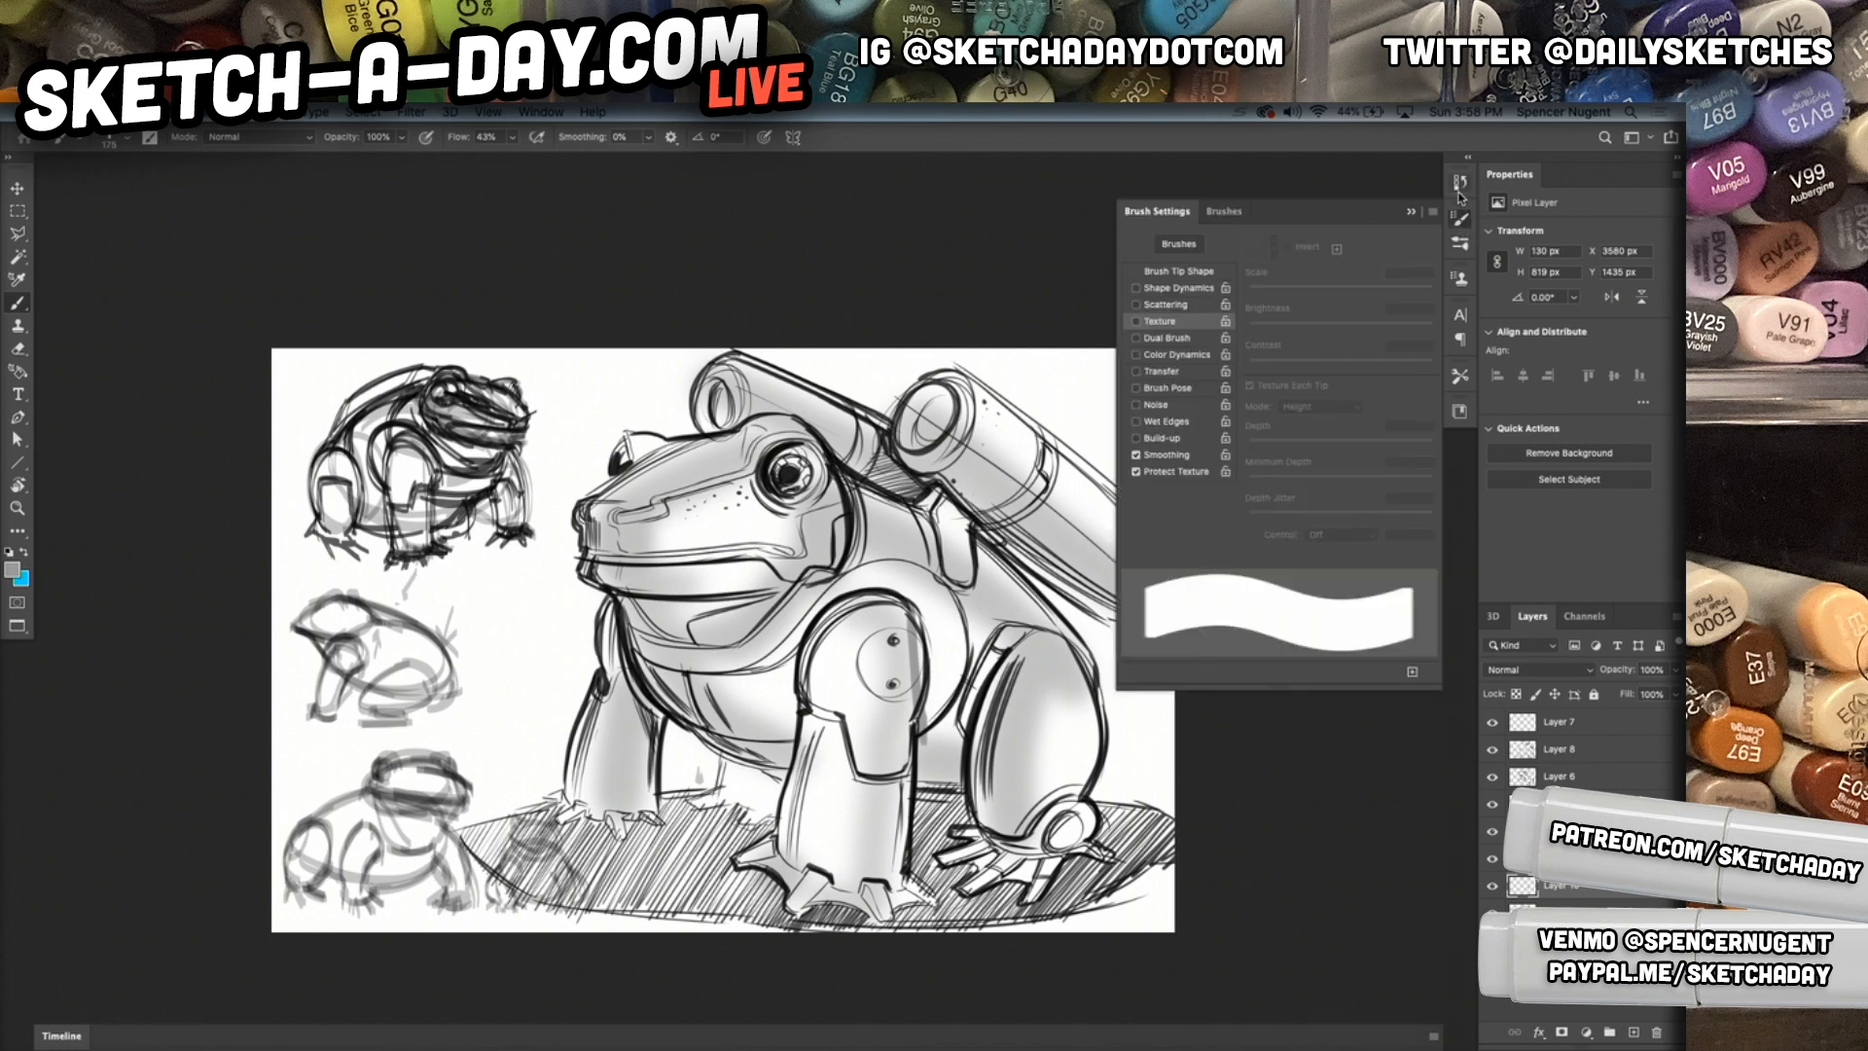
left_click(1218, 289)
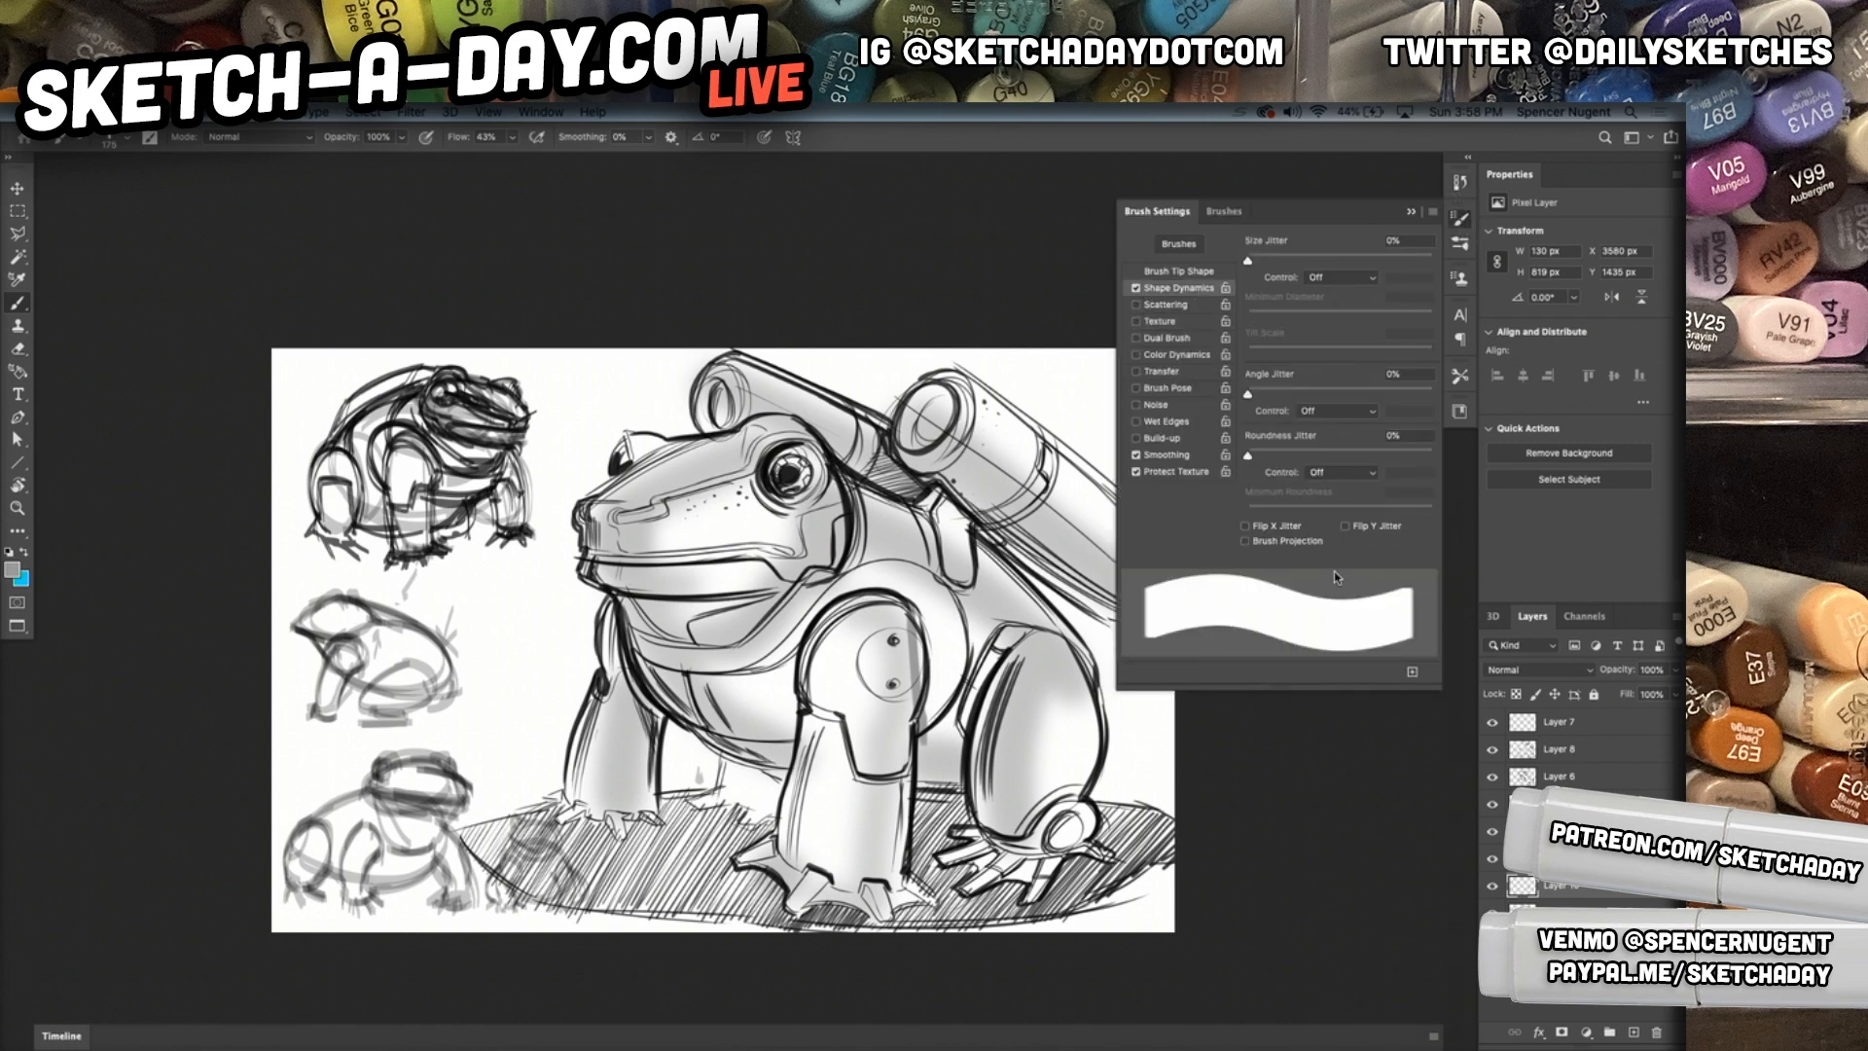
left_click(1246, 541)
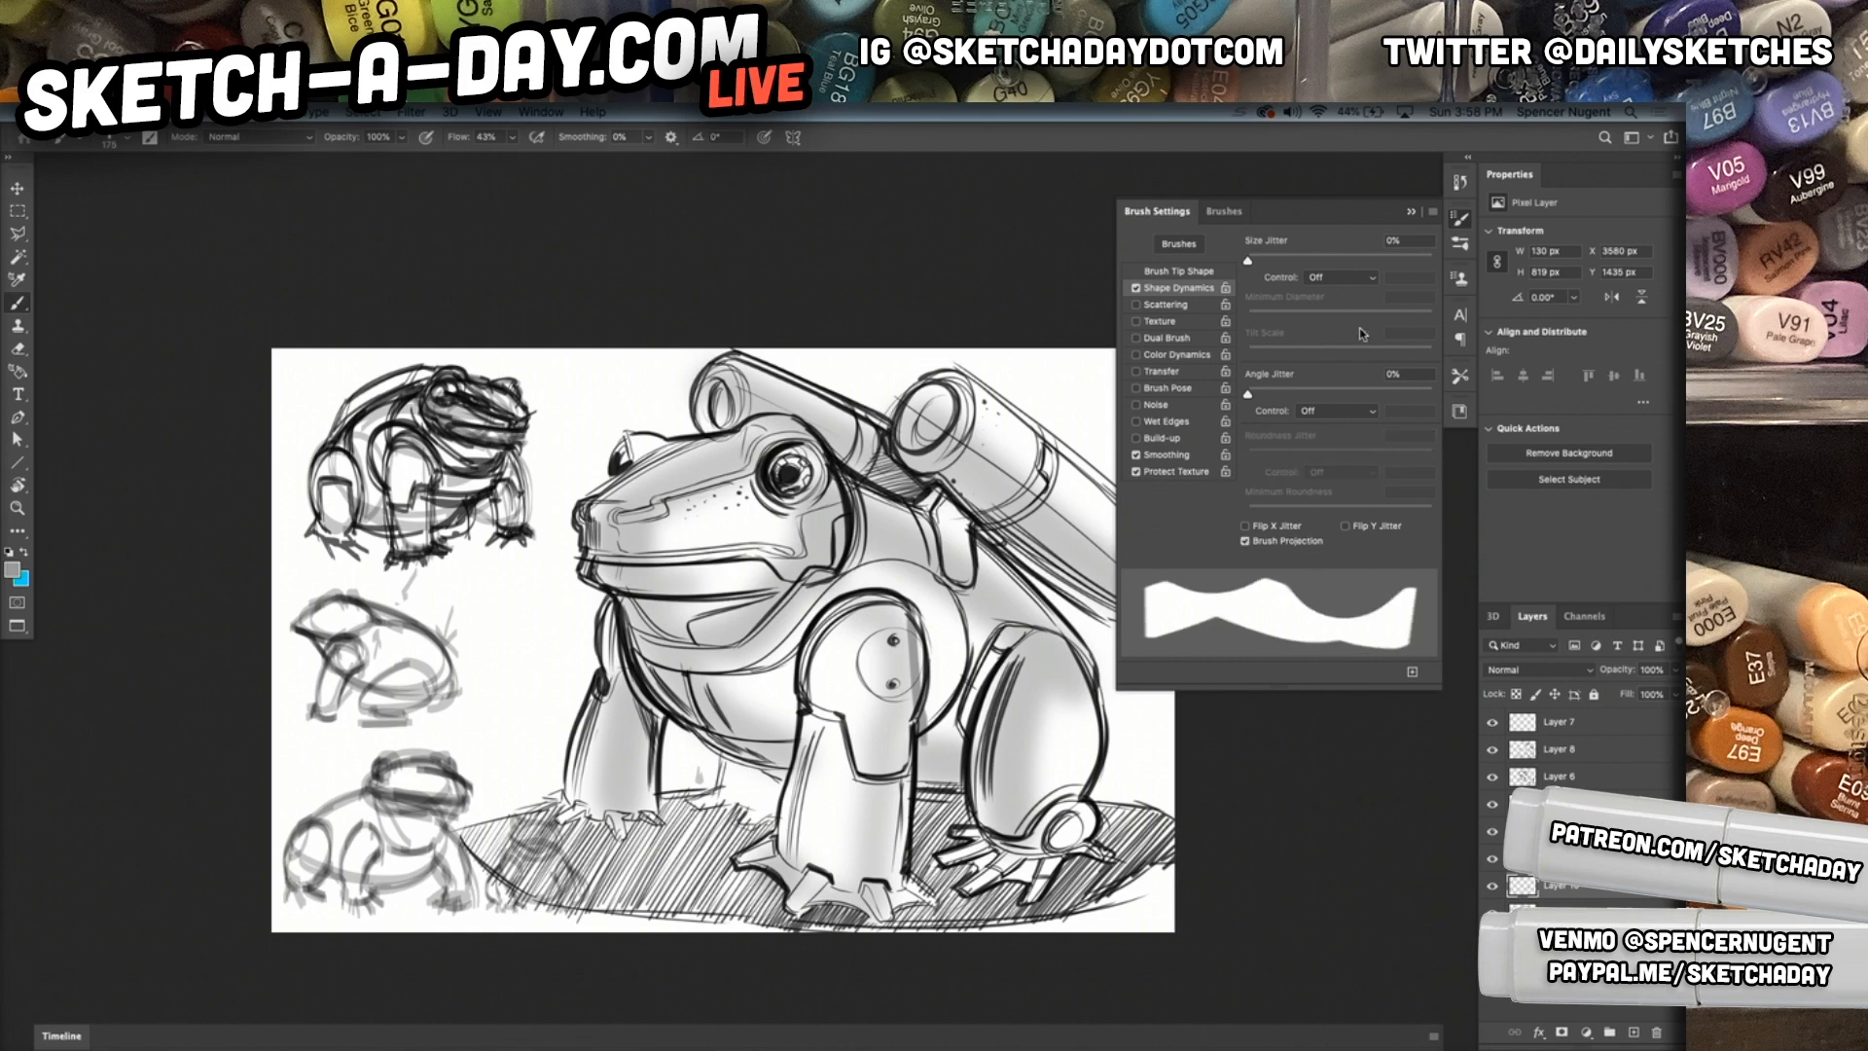
left_click(1338, 408)
left_click(1343, 507)
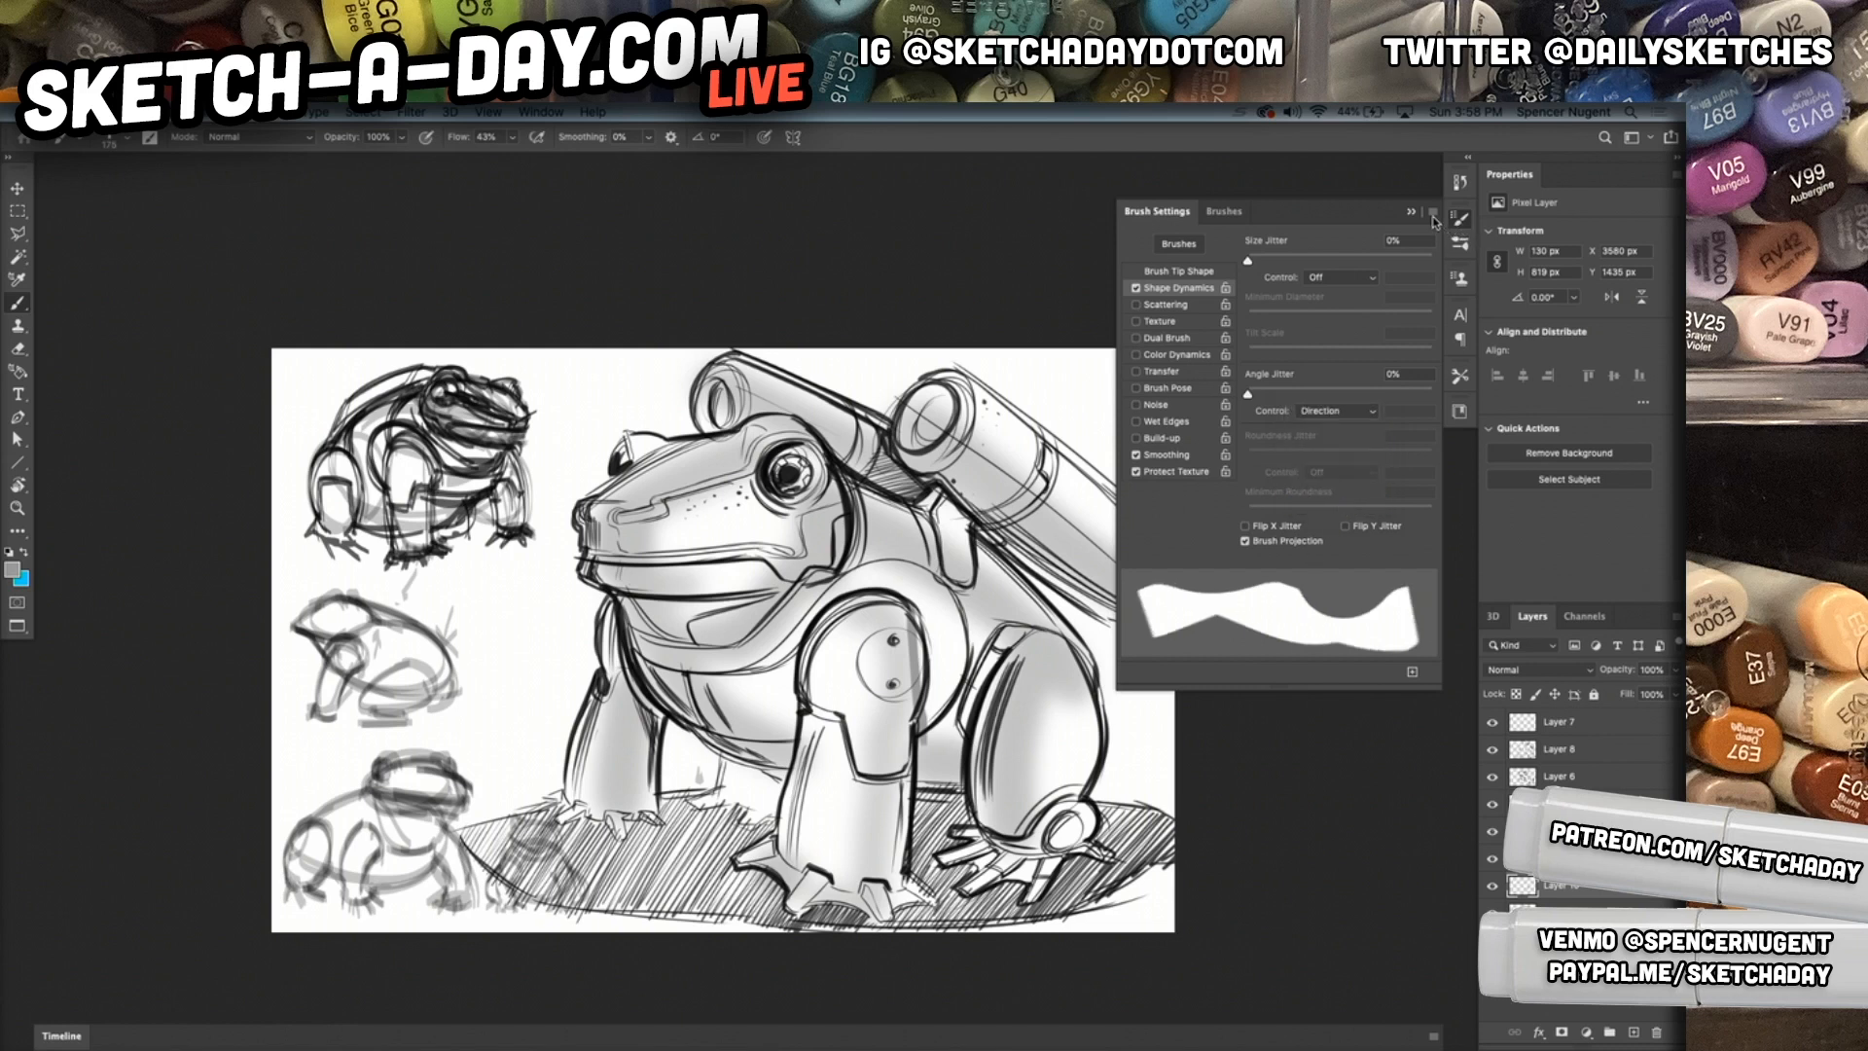
Save the adjusted brush as a new preset named Marker Test 1, including its tool settings.
left_click(1424, 213)
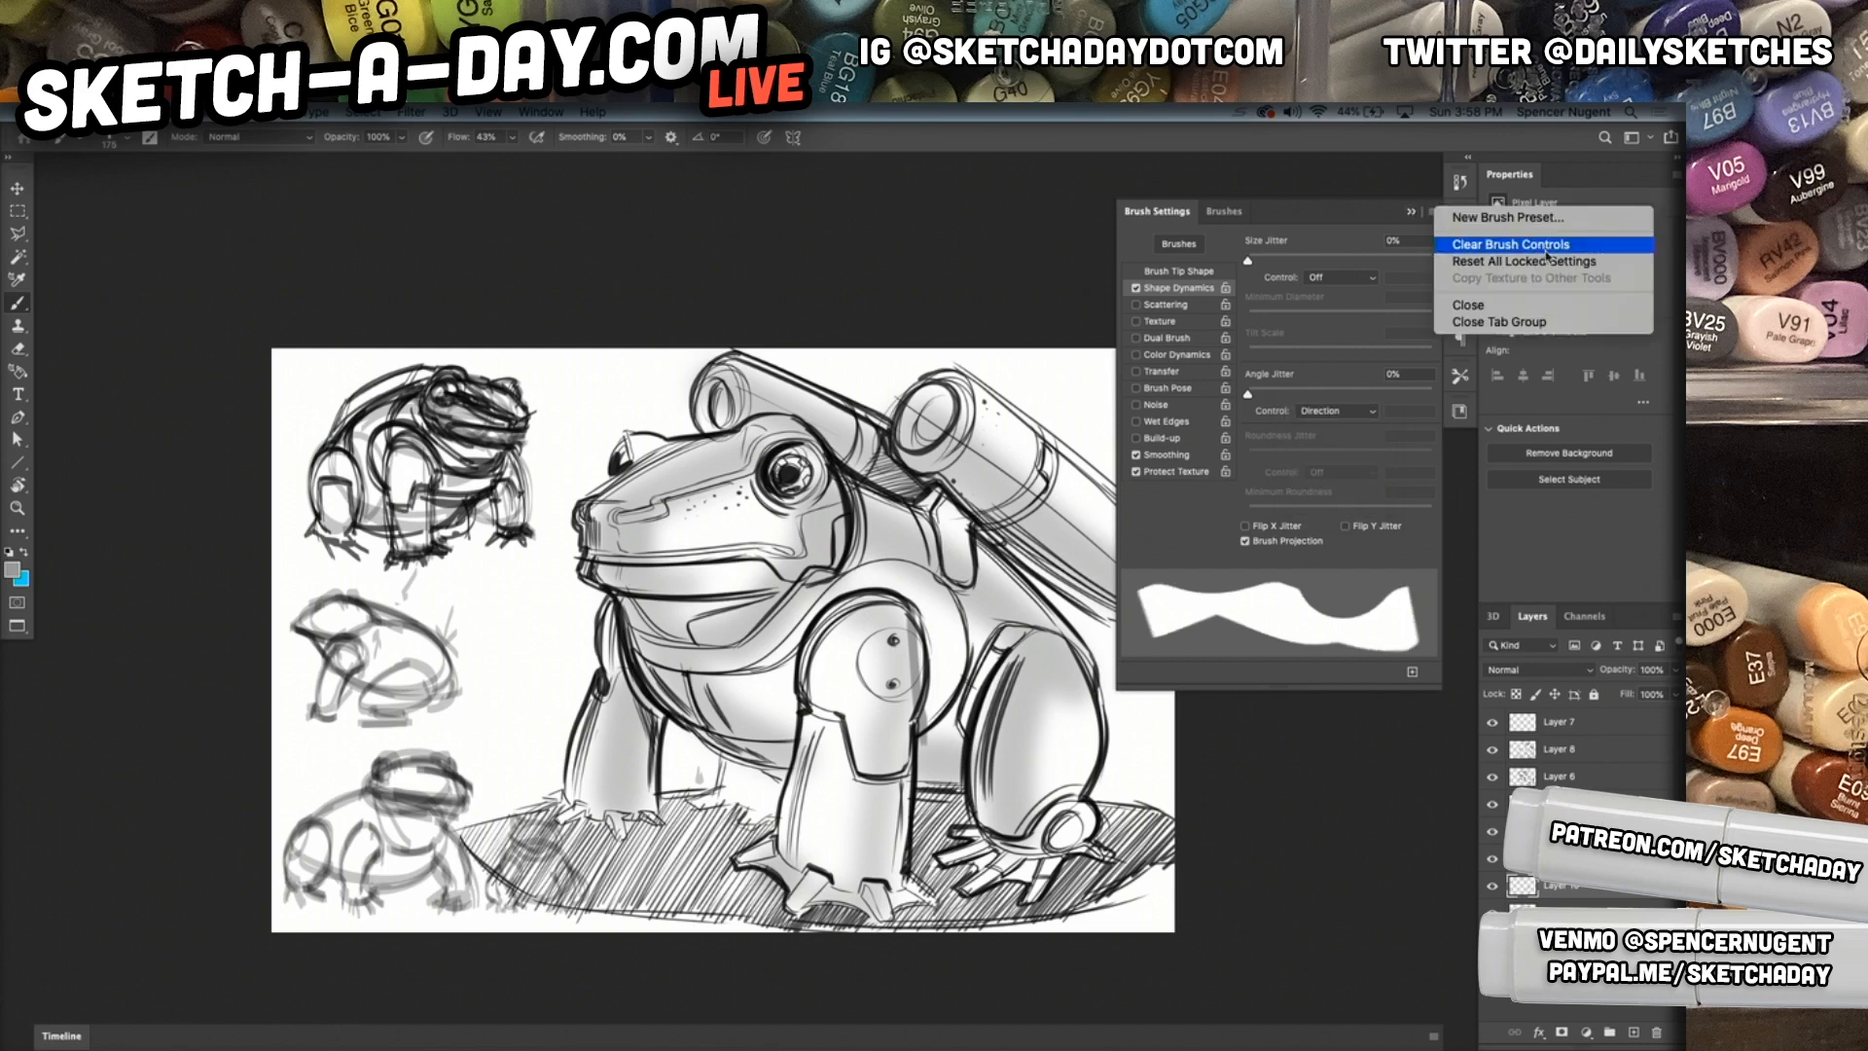
left_click(1537, 221)
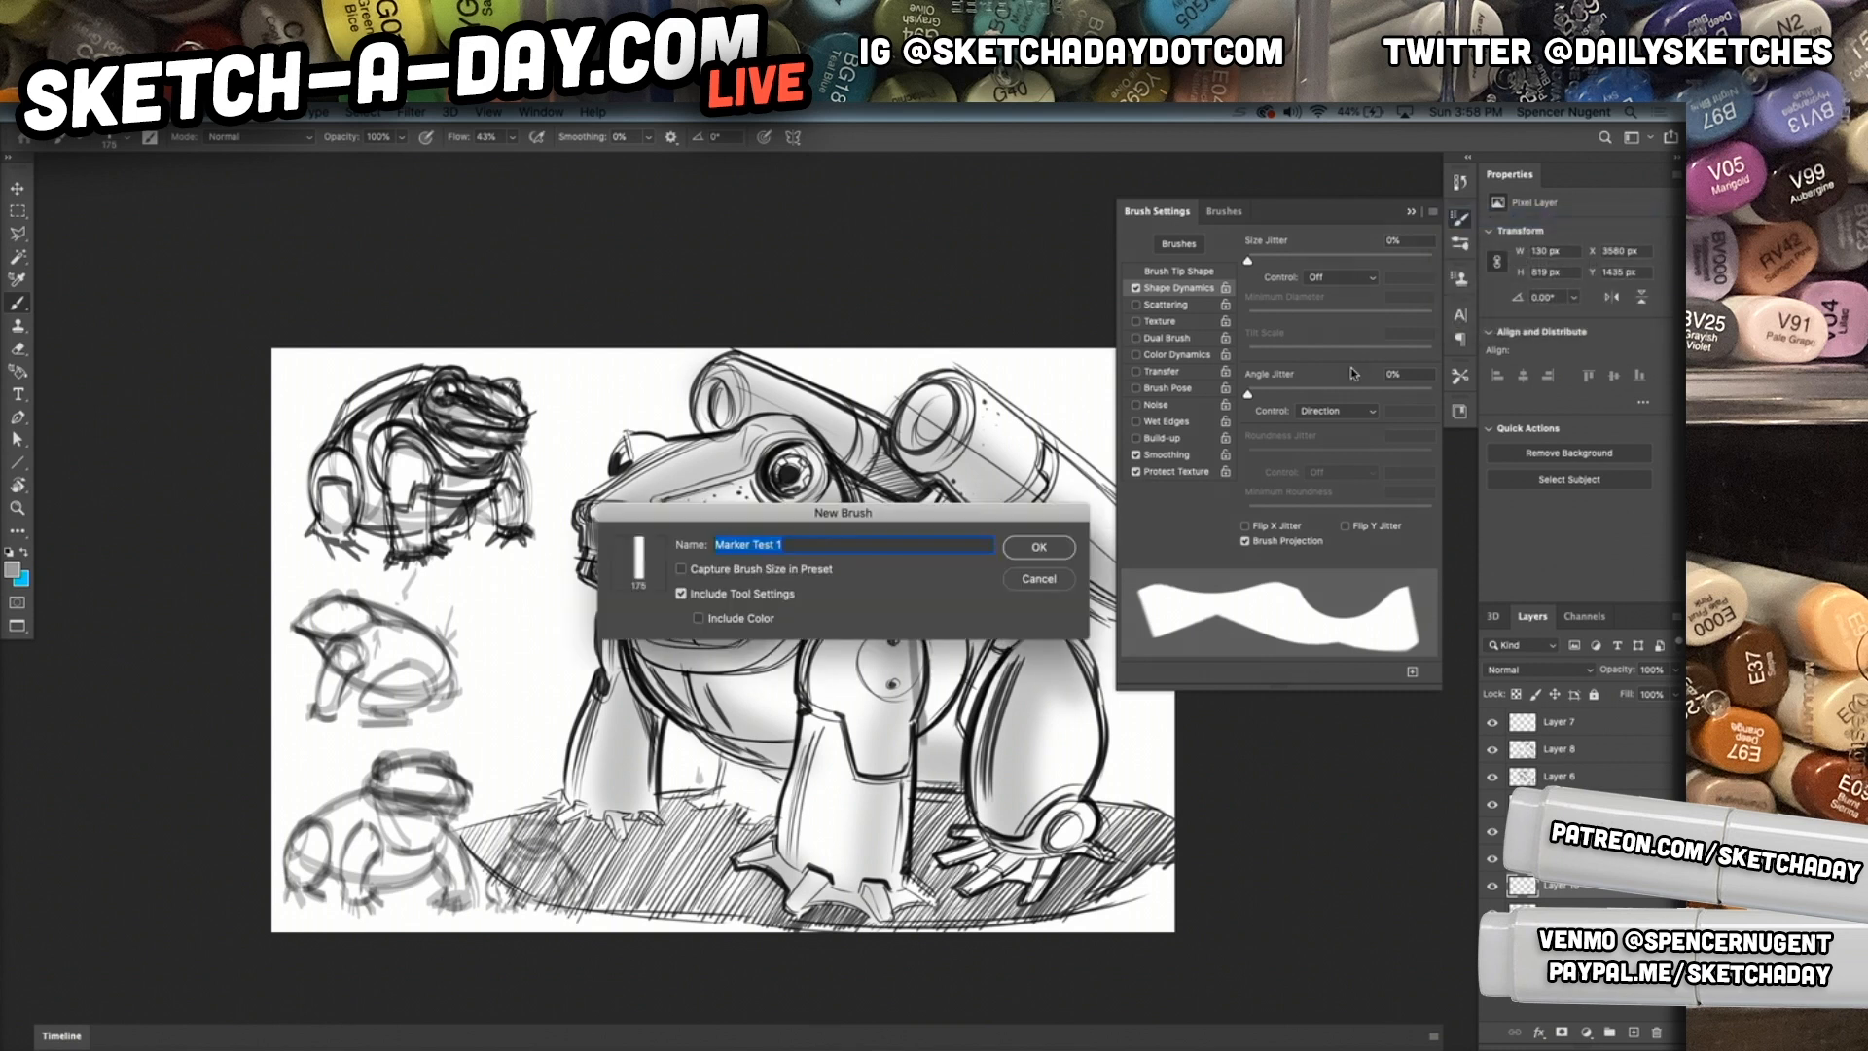
left_click(1030, 550)
Try the new marker brush on the near front leg and undo the strokes.
left_click_drag(847, 619, 905, 703)
key("super+z")
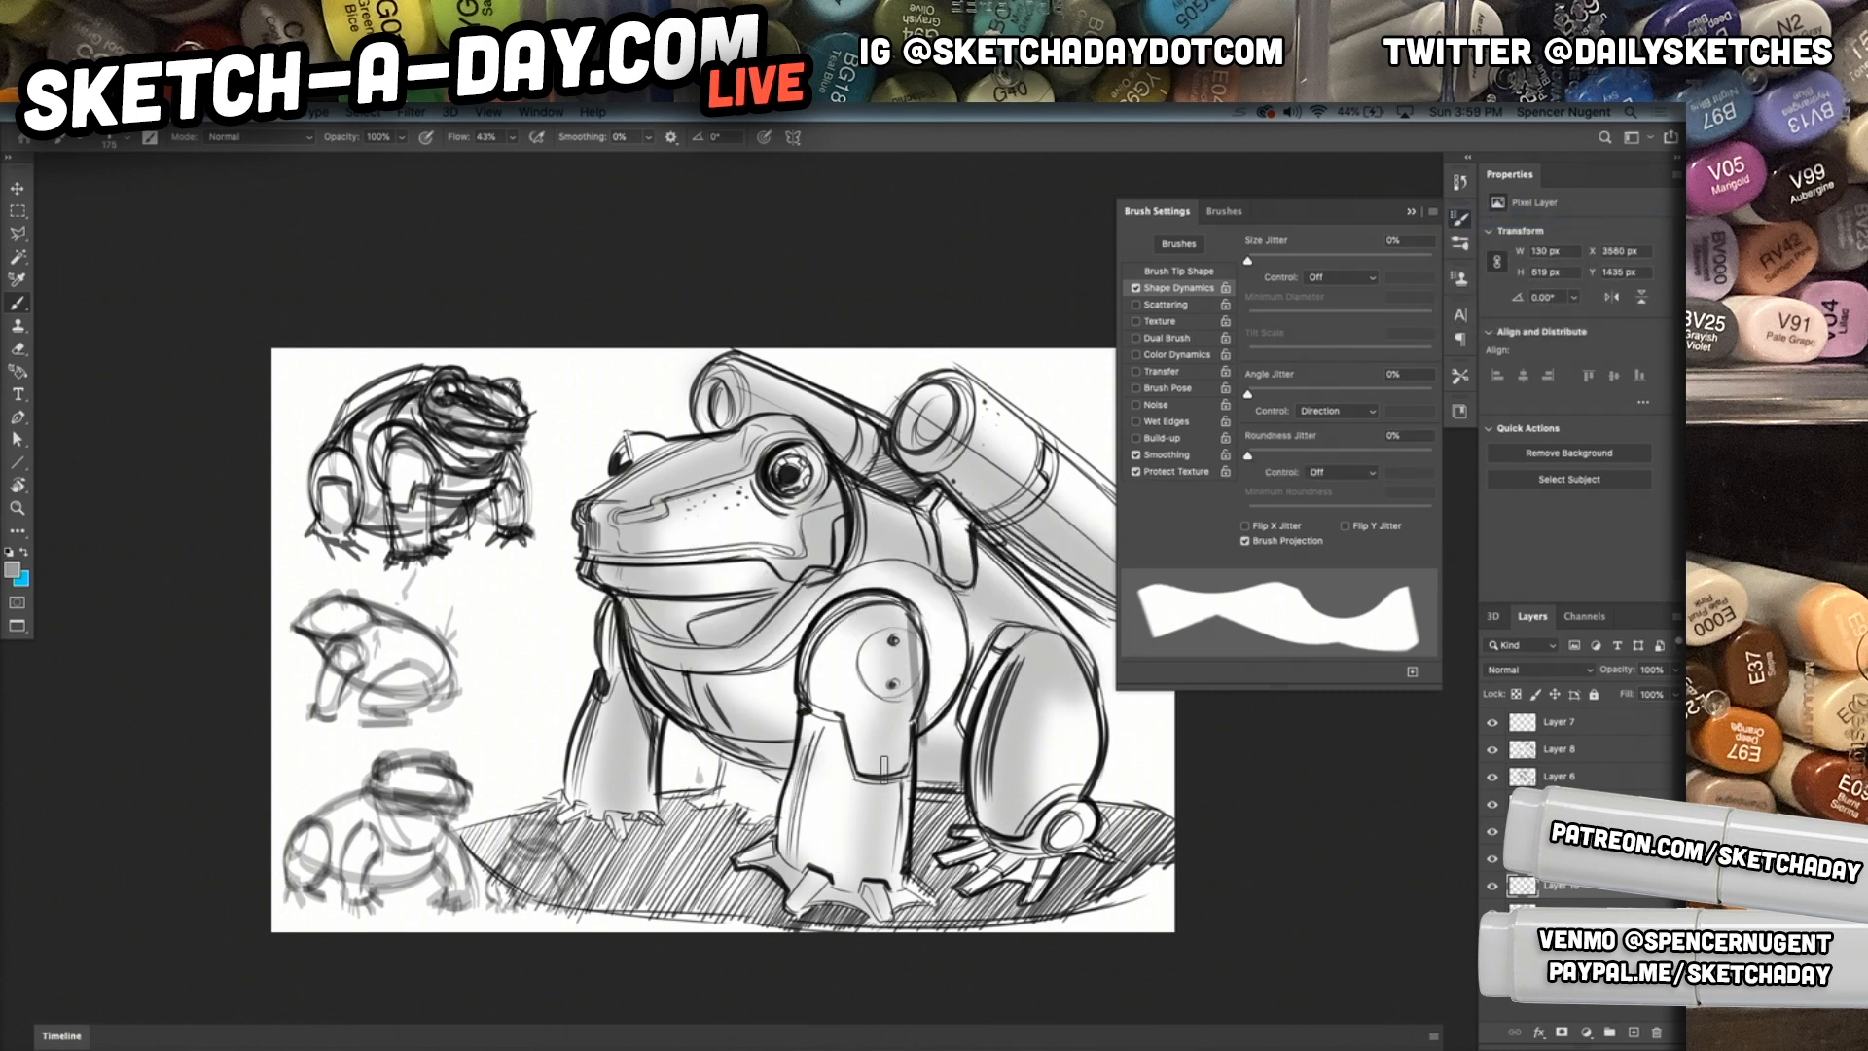
left_click_drag(829, 716, 801, 898)
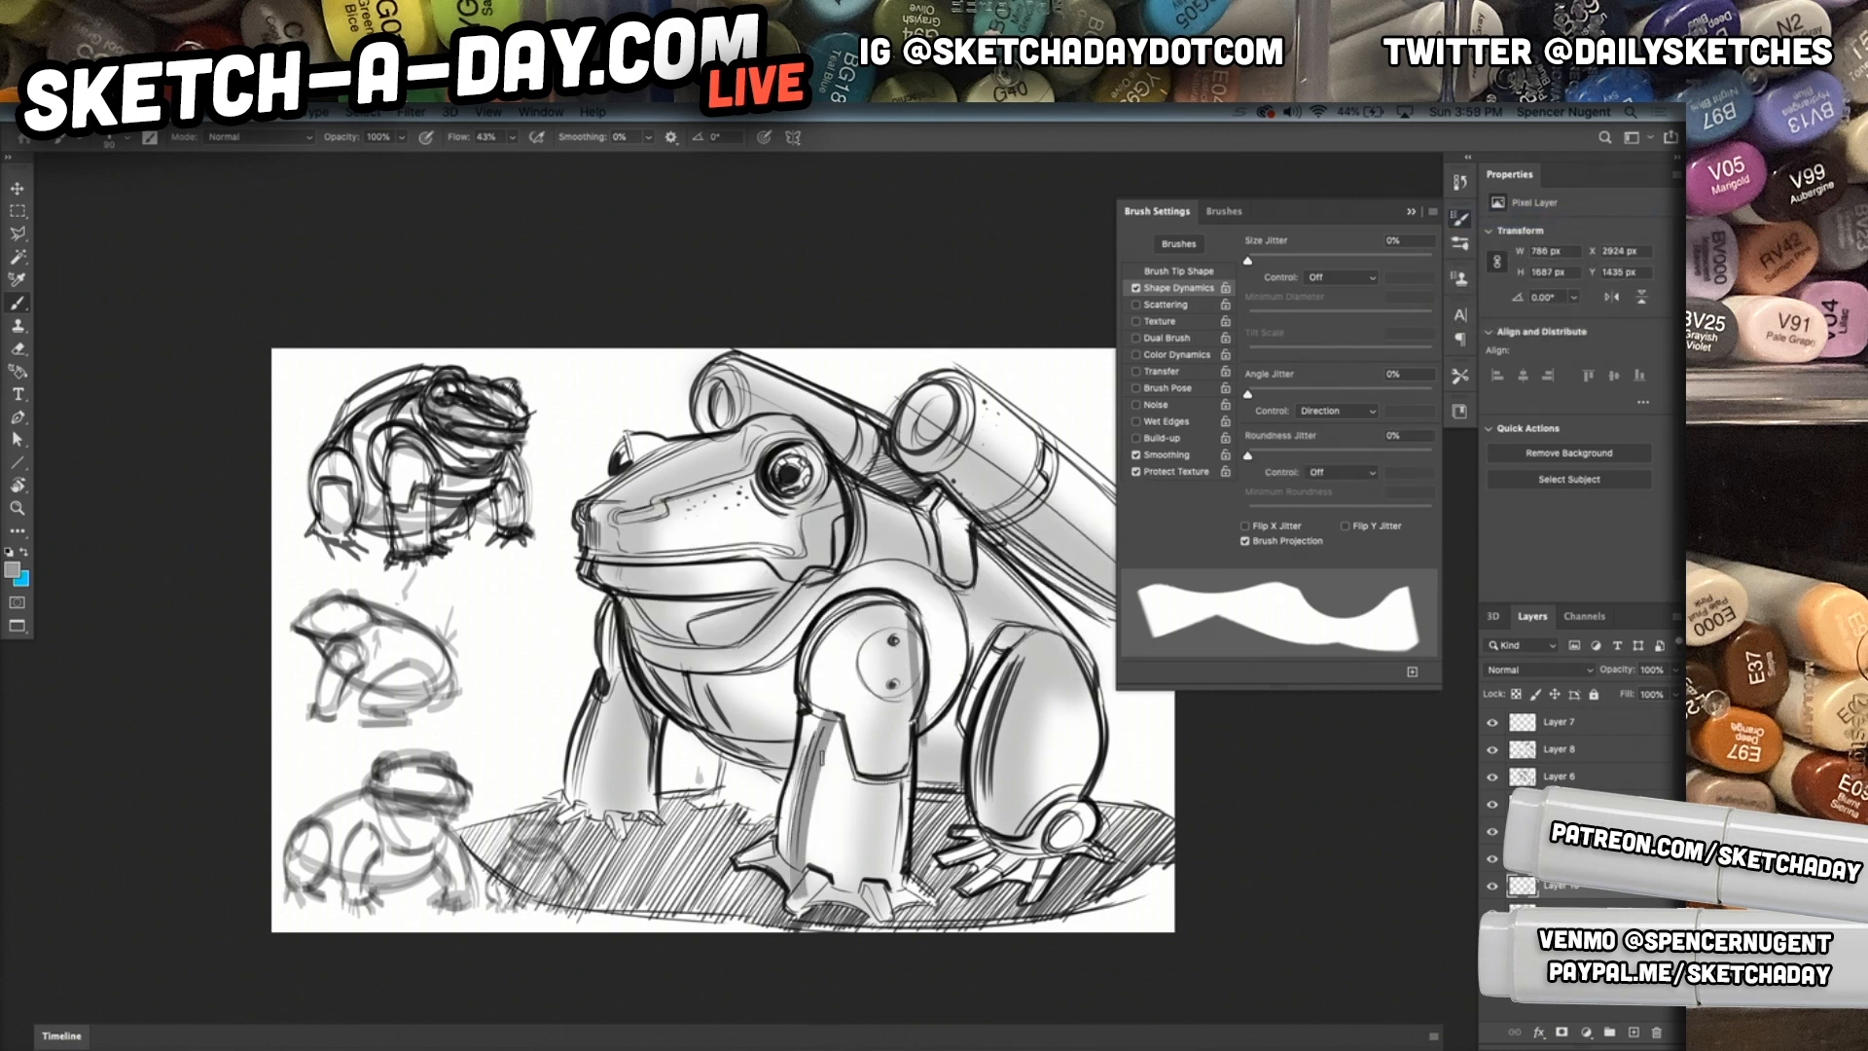
key("super+z")
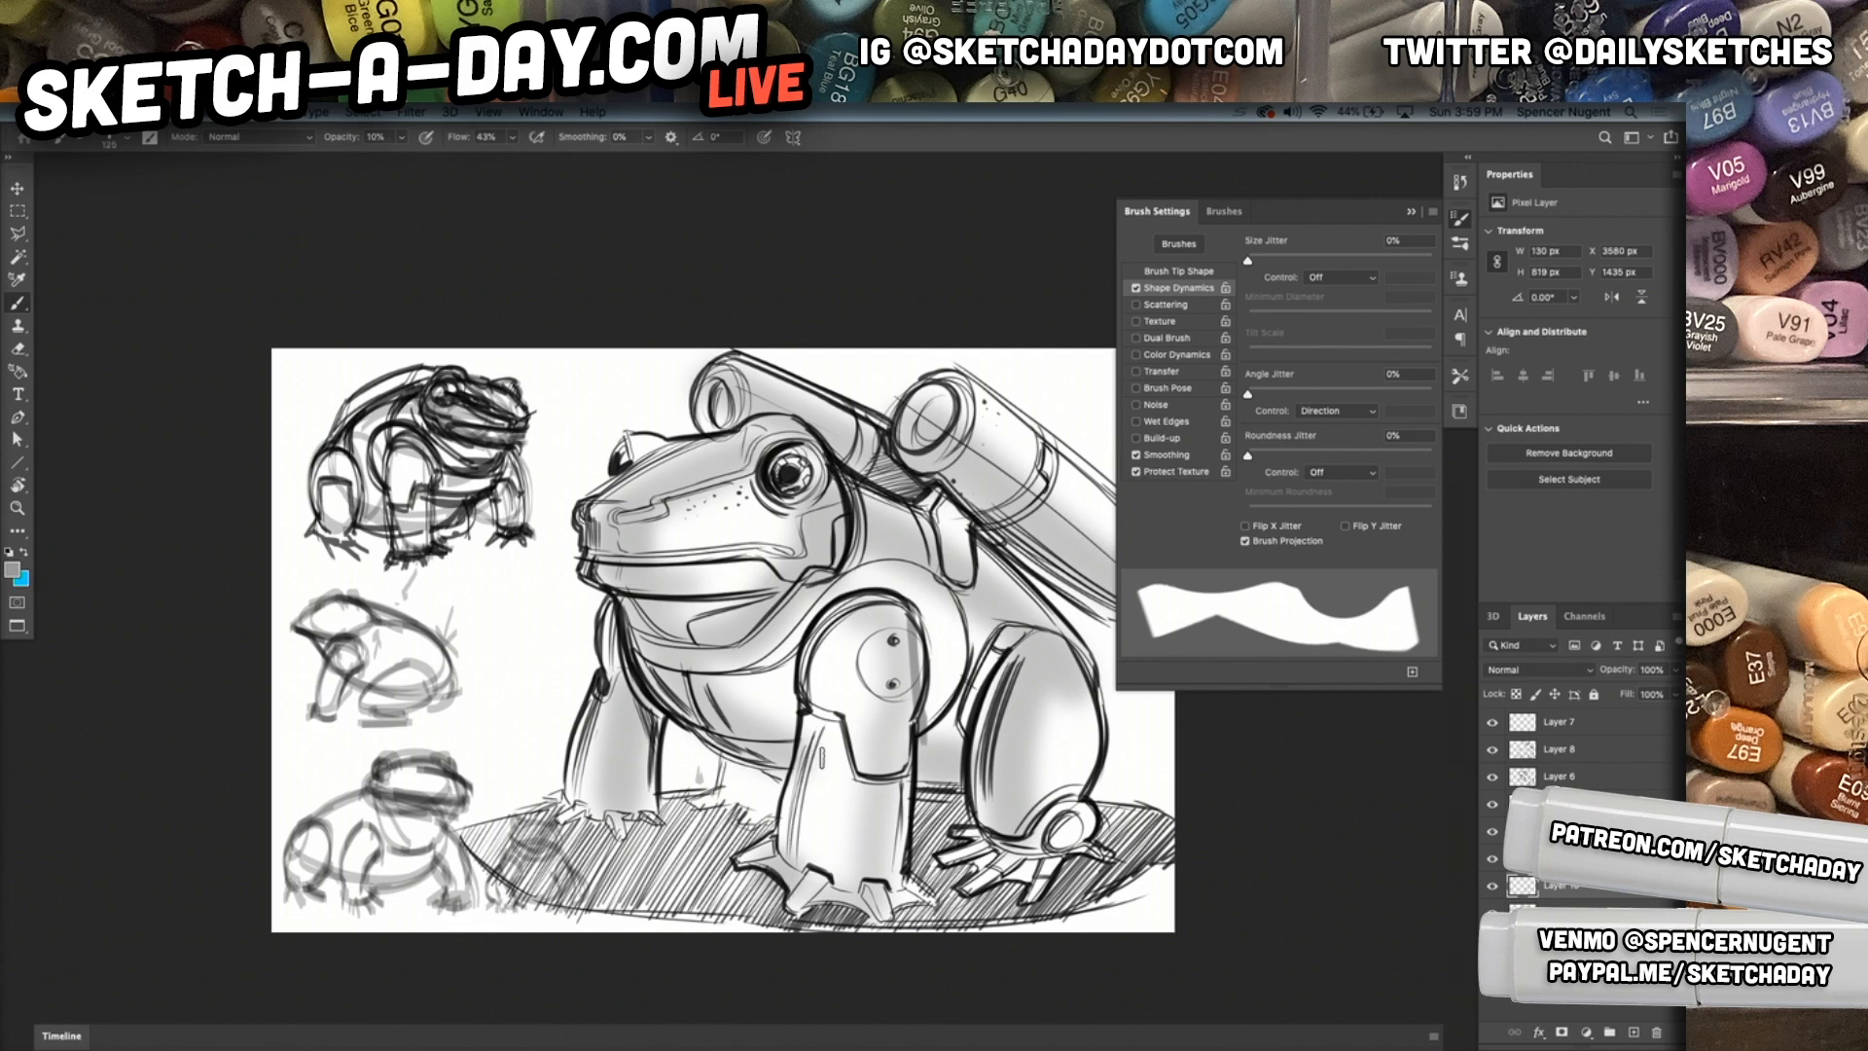
Layer light marker tone at 10% brush opacity on both front legs, the snout and the top of the head.
left_click_drag(825, 711, 816, 859)
left_click_drag(839, 633, 834, 717)
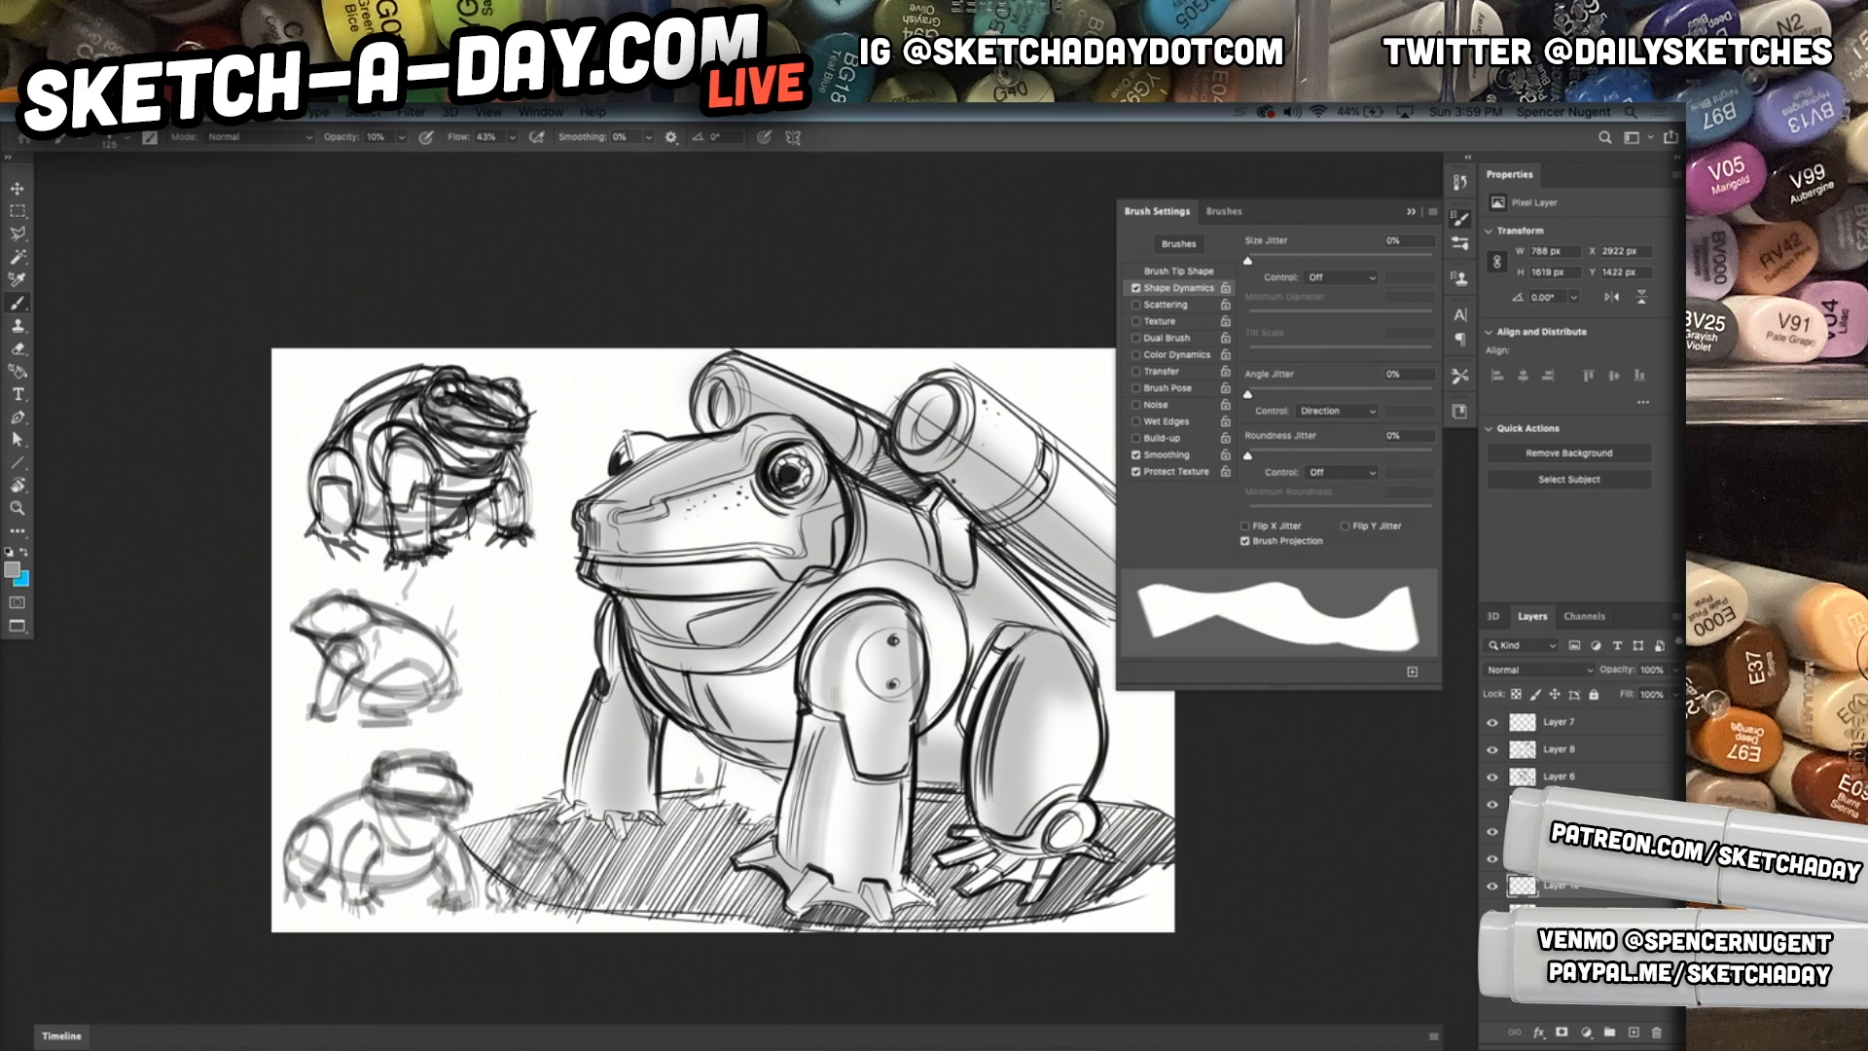
mouse_move(634, 721)
left_mouse_down()
mouse_move(620, 829)
mouse_move(611, 809)
left_mouse_up()
left_click_drag(644, 588, 639, 597)
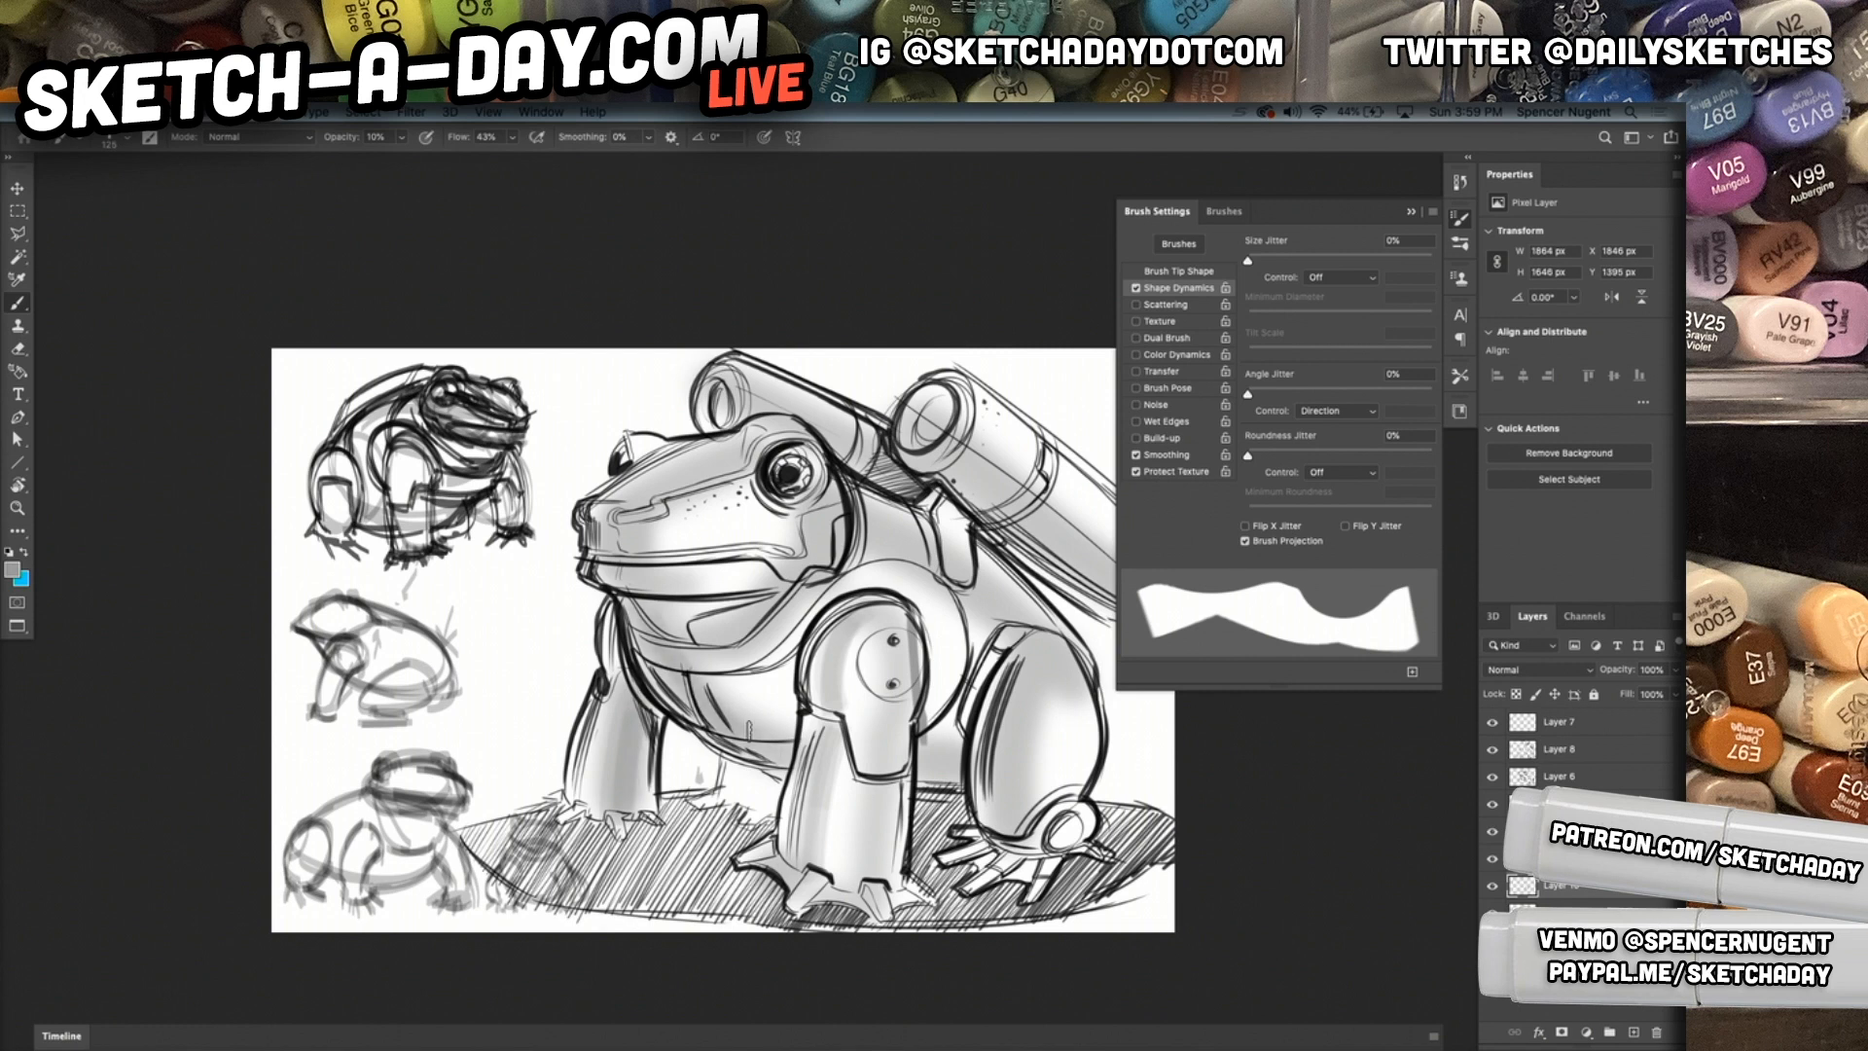
mouse_move(622, 504)
left_mouse_down()
mouse_move(626, 549)
mouse_move(661, 533)
left_mouse_up()
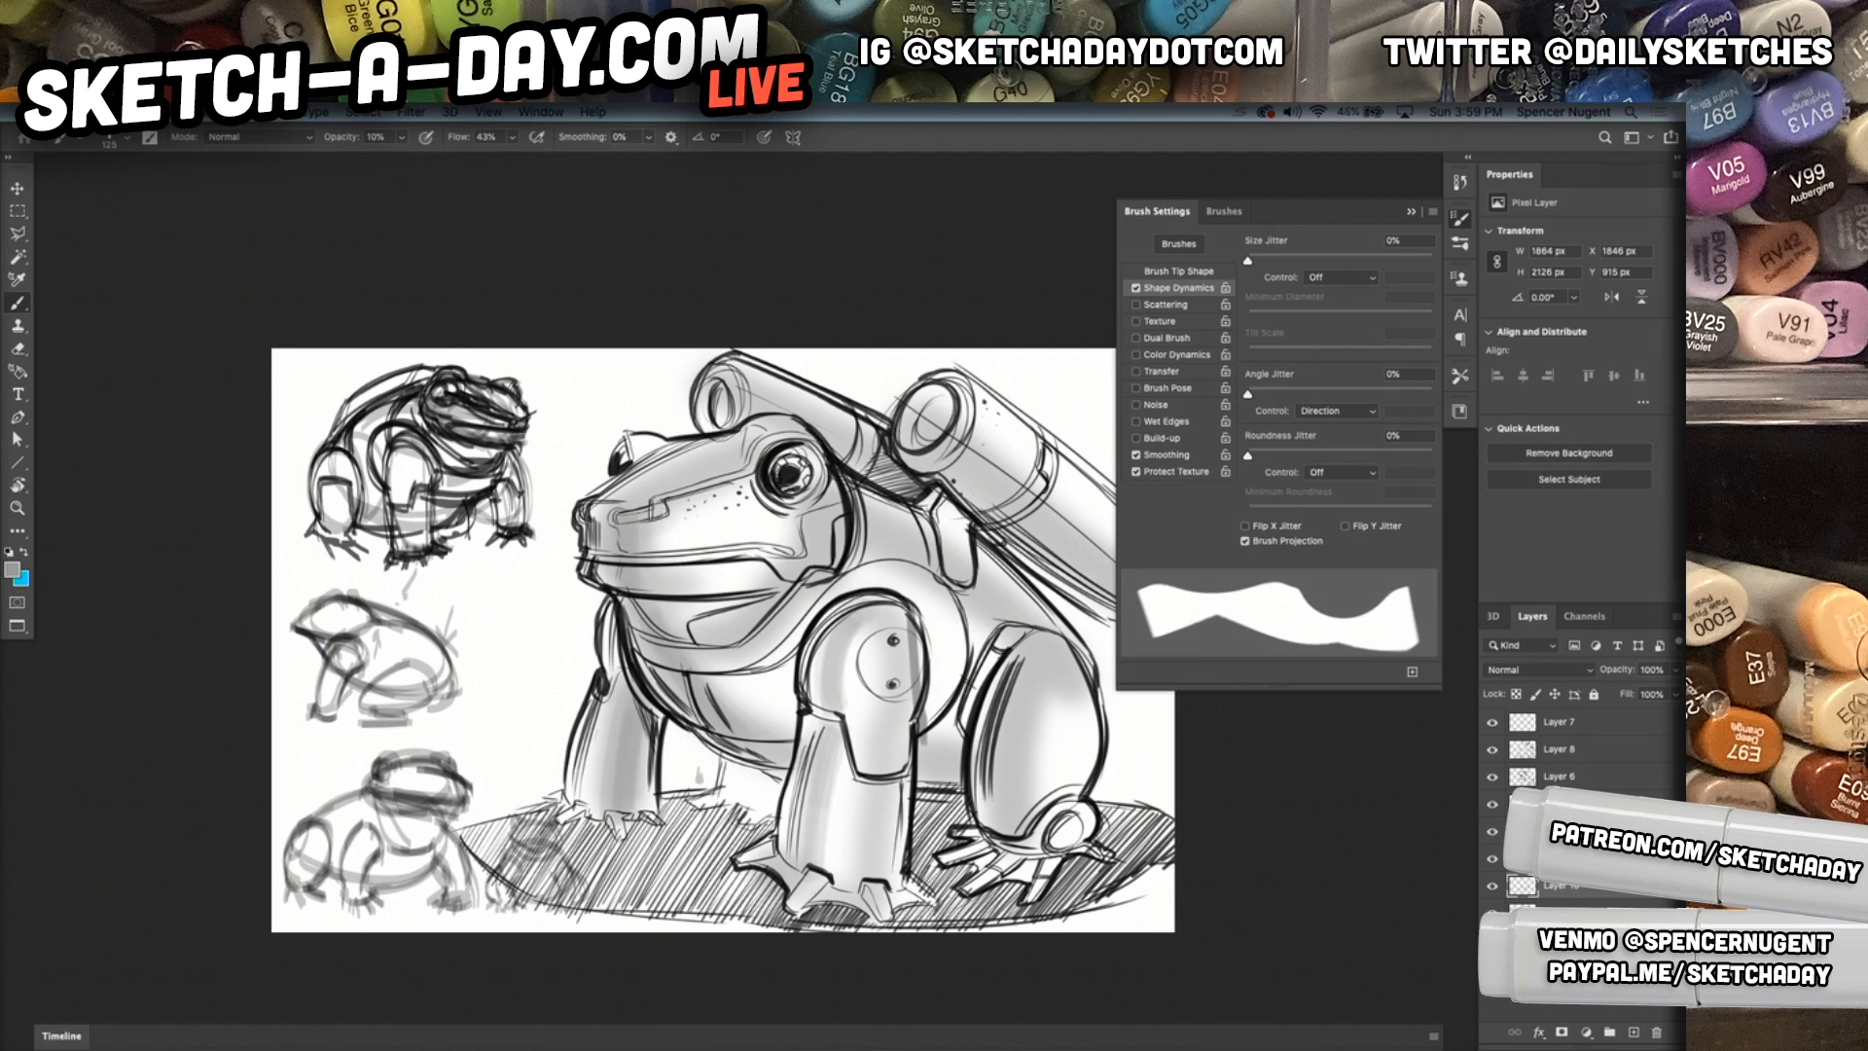
left_click_drag(738, 445, 746, 465)
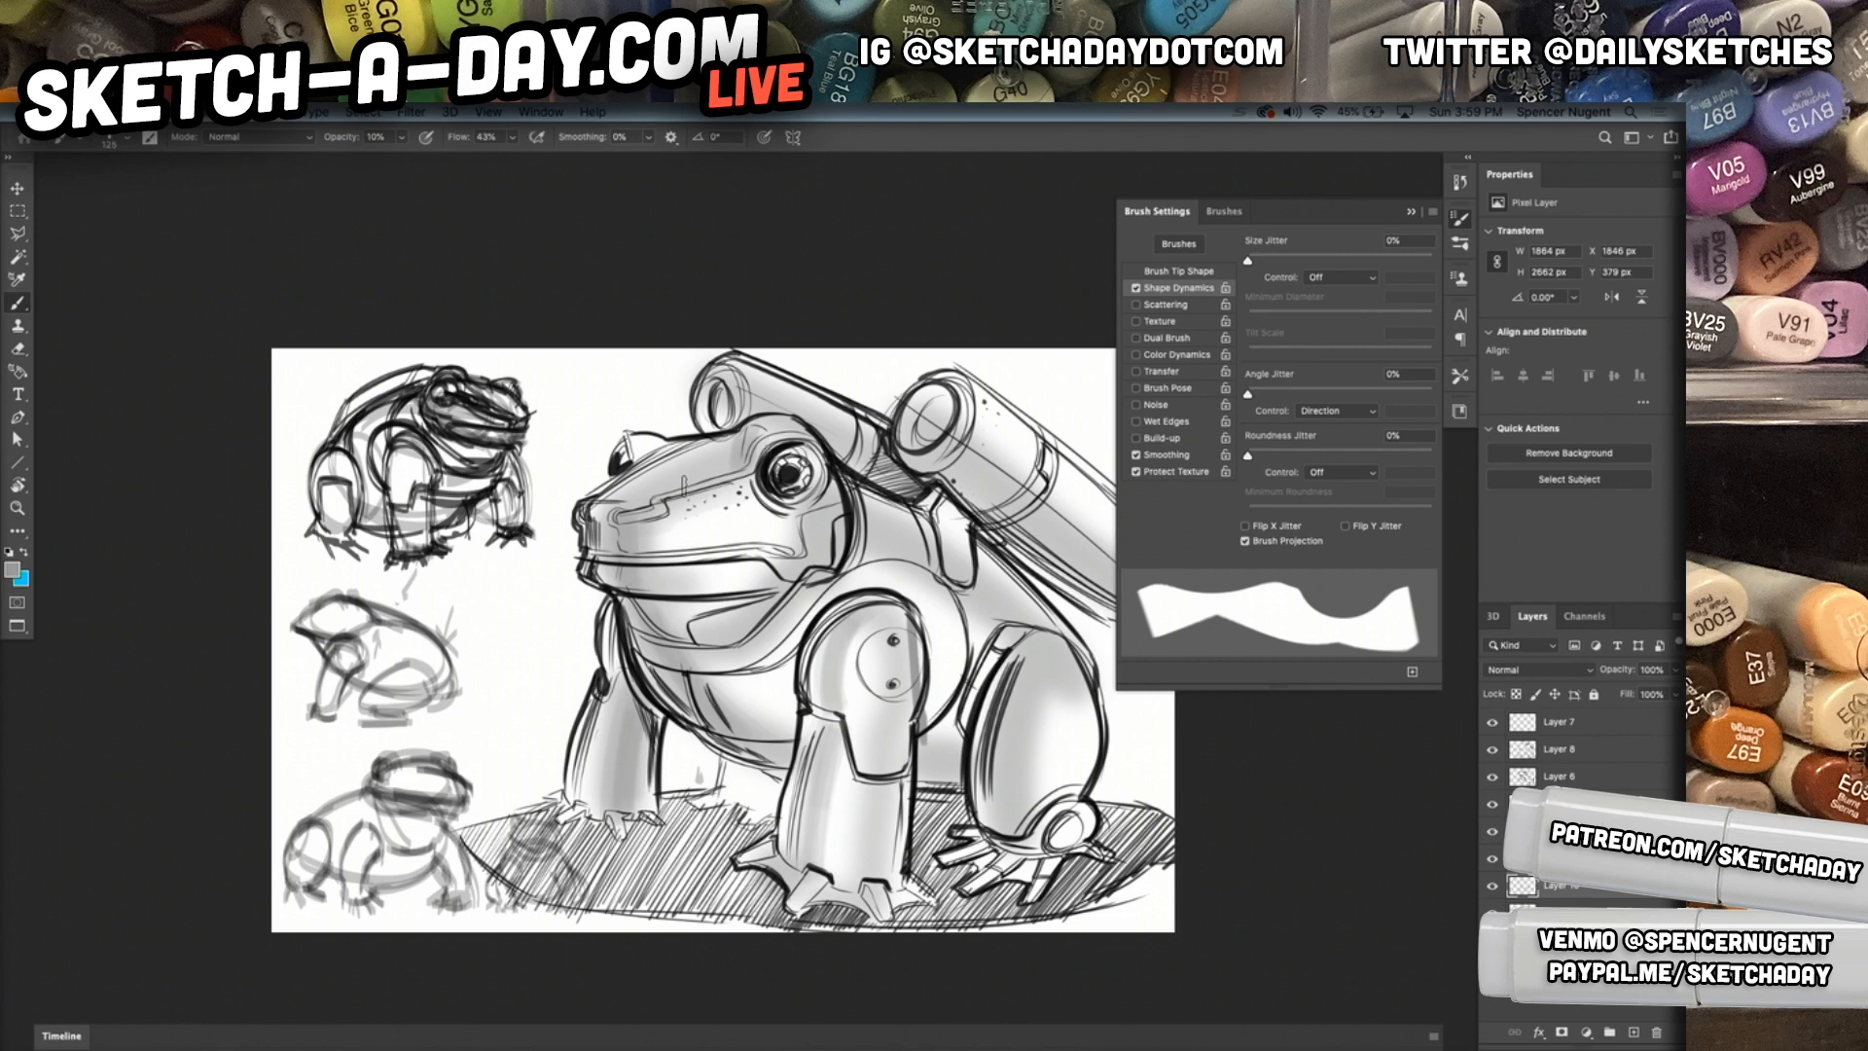
Choose a darker grey foreground colour and shade the snout and the top of the frog's head.
left_click(12, 569)
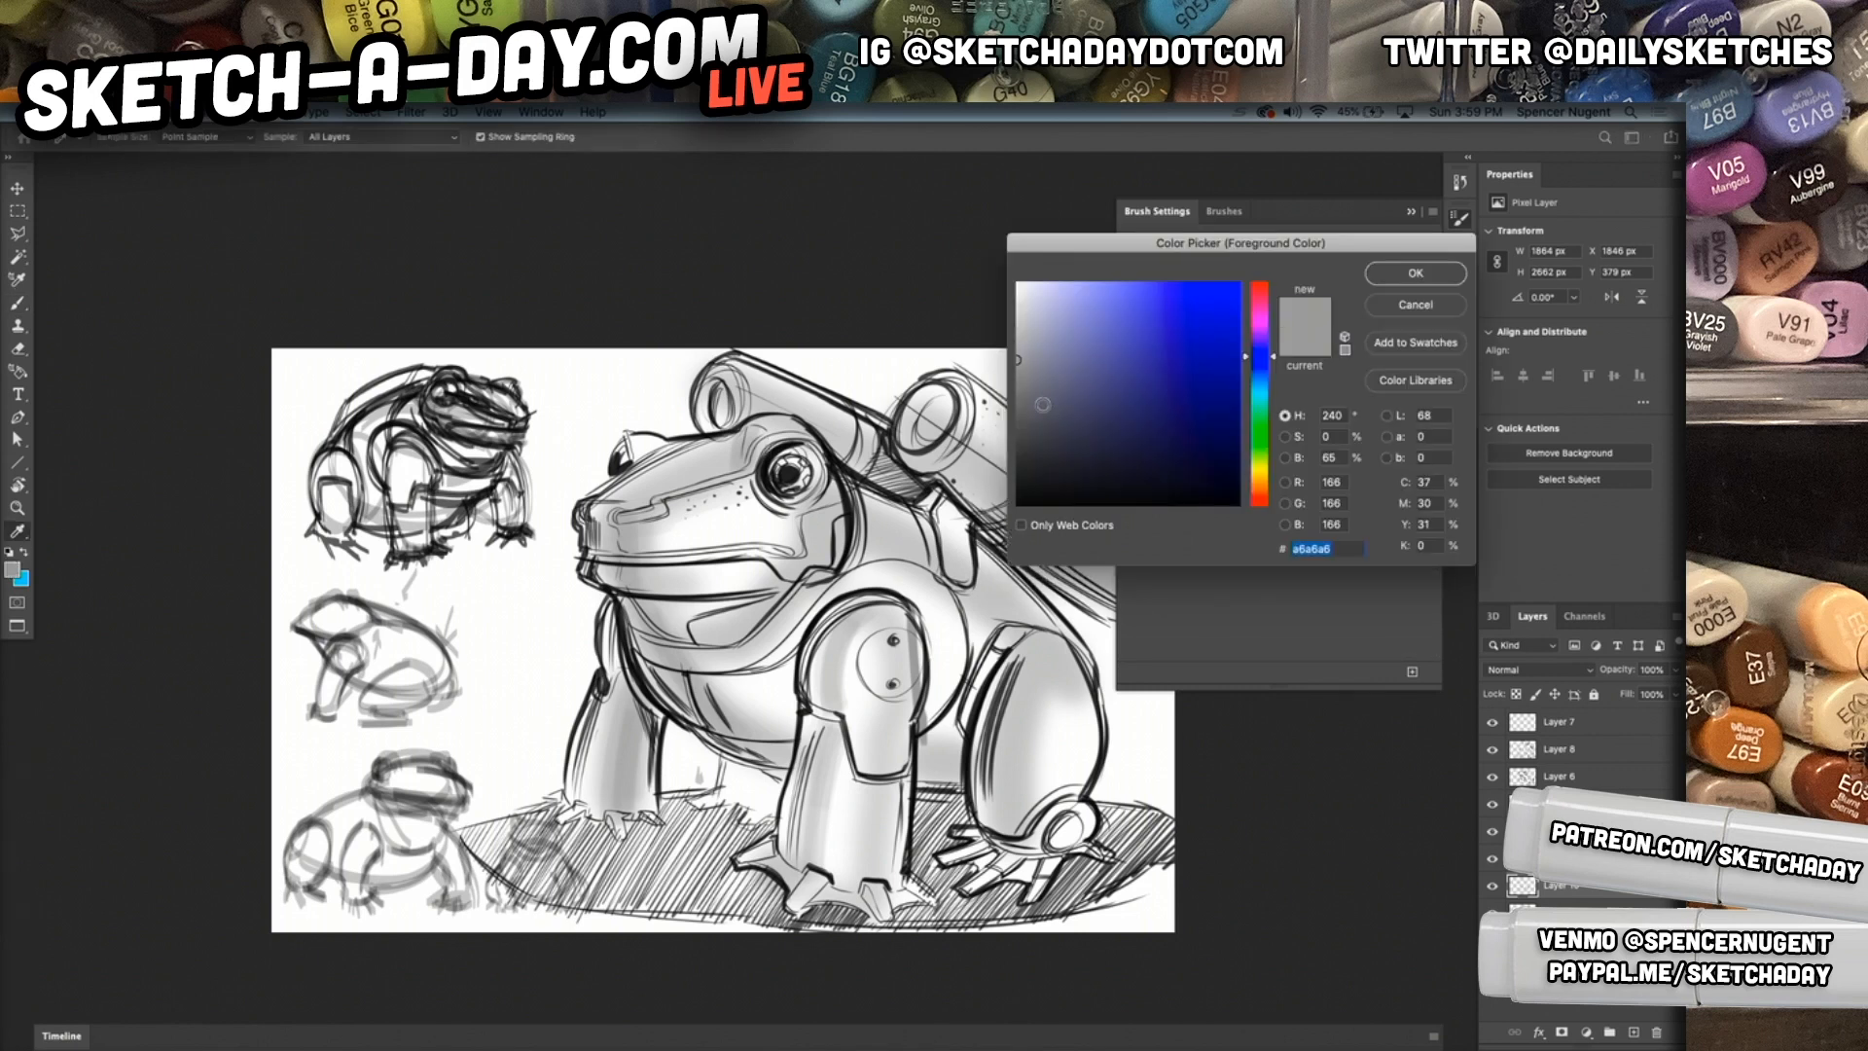
left_click(1019, 429)
left_click(1411, 274)
left_click_drag(624, 546, 632, 587)
mouse_move(627, 519)
left_mouse_down()
mouse_move(747, 479)
mouse_move(746, 437)
mouse_move(579, 509)
left_mouse_up()
left_click_drag(703, 443, 596, 507)
left_click_drag(715, 432, 623, 486)
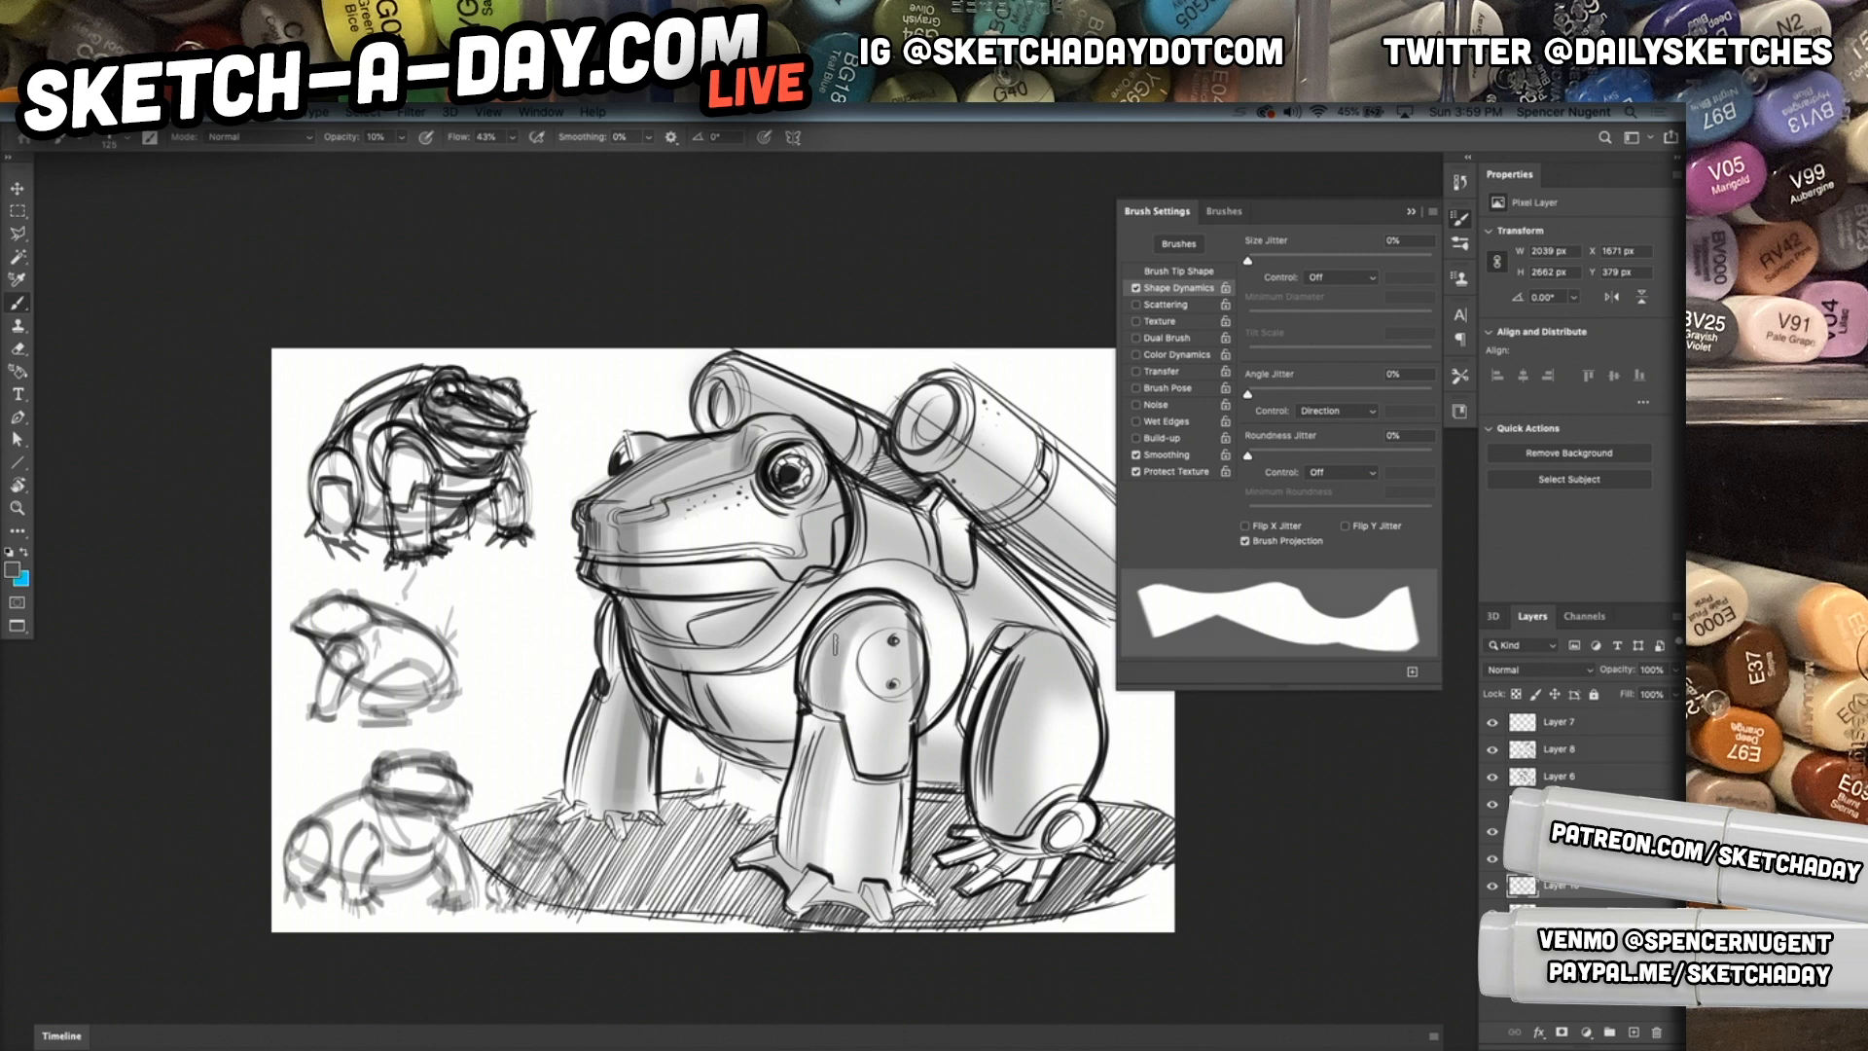
Shade the lower near front leg, the ring around its shoulder and the flank behind it.
left_click_drag(802, 864, 831, 868)
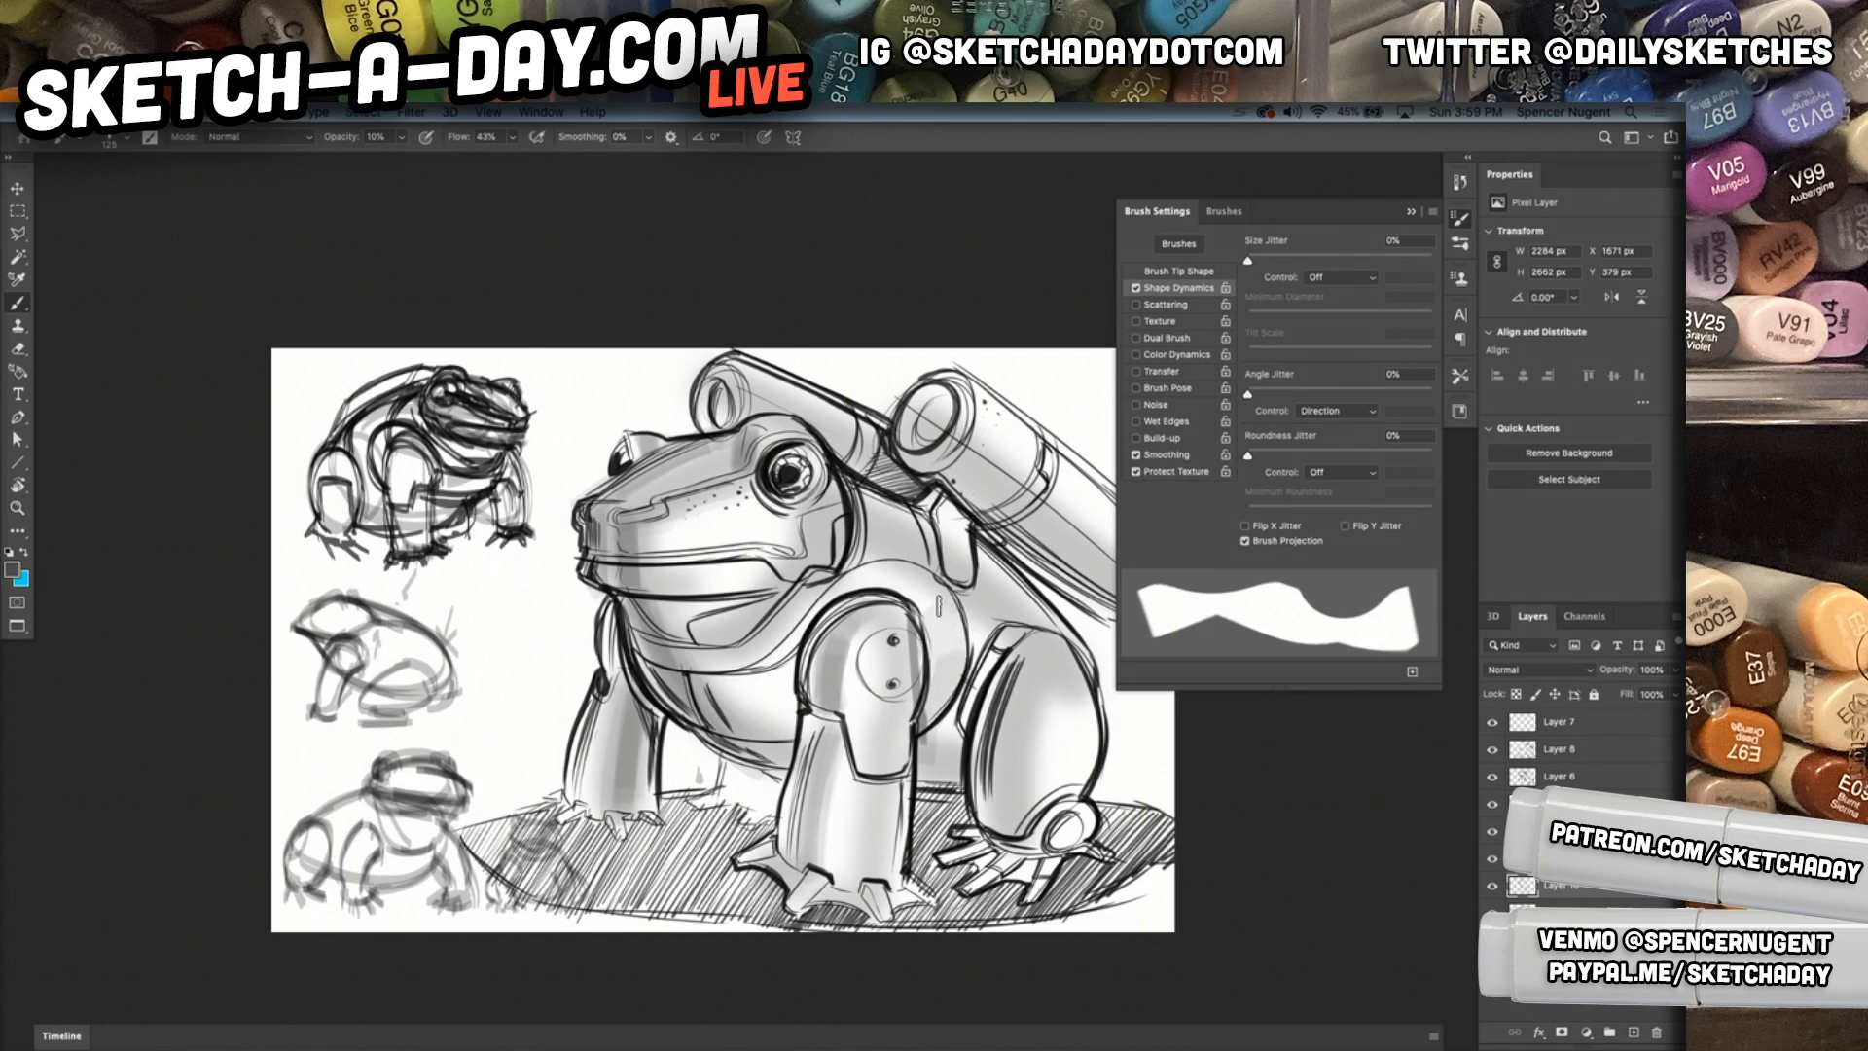
mouse_move(914, 587)
left_mouse_down()
mouse_move(876, 571)
mouse_move(803, 625)
left_mouse_up()
mouse_move(938, 687)
left_mouse_down()
mouse_move(943, 622)
mouse_move(934, 681)
mouse_move(952, 662)
mouse_move(941, 681)
mouse_move(949, 637)
mouse_move(929, 692)
mouse_move(939, 647)
left_mouse_up()
mouse_move(935, 761)
left_mouse_down()
mouse_move(949, 740)
mouse_move(931, 765)
left_mouse_up()
Deepen the tone on the belly and throat and inside the open ends of both cylinders.
mouse_move(751, 735)
left_mouse_down()
mouse_move(774, 746)
mouse_move(697, 679)
mouse_move(729, 701)
left_mouse_up()
mouse_move(767, 535)
left_mouse_down()
mouse_move(754, 646)
mouse_move(817, 578)
mouse_move(763, 647)
mouse_move(737, 634)
mouse_move(679, 660)
mouse_move(775, 629)
mouse_move(773, 657)
mouse_move(813, 649)
mouse_move(836, 612)
mouse_move(803, 646)
left_mouse_up()
mouse_move(903, 391)
left_mouse_down()
mouse_move(920, 428)
mouse_move(947, 400)
mouse_move(938, 433)
mouse_move(924, 409)
mouse_move(949, 389)
mouse_move(942, 433)
mouse_move(910, 382)
left_mouse_up()
mouse_move(728, 389)
left_mouse_down()
mouse_move(696, 428)
mouse_move(706, 377)
mouse_move(728, 418)
left_mouse_up()
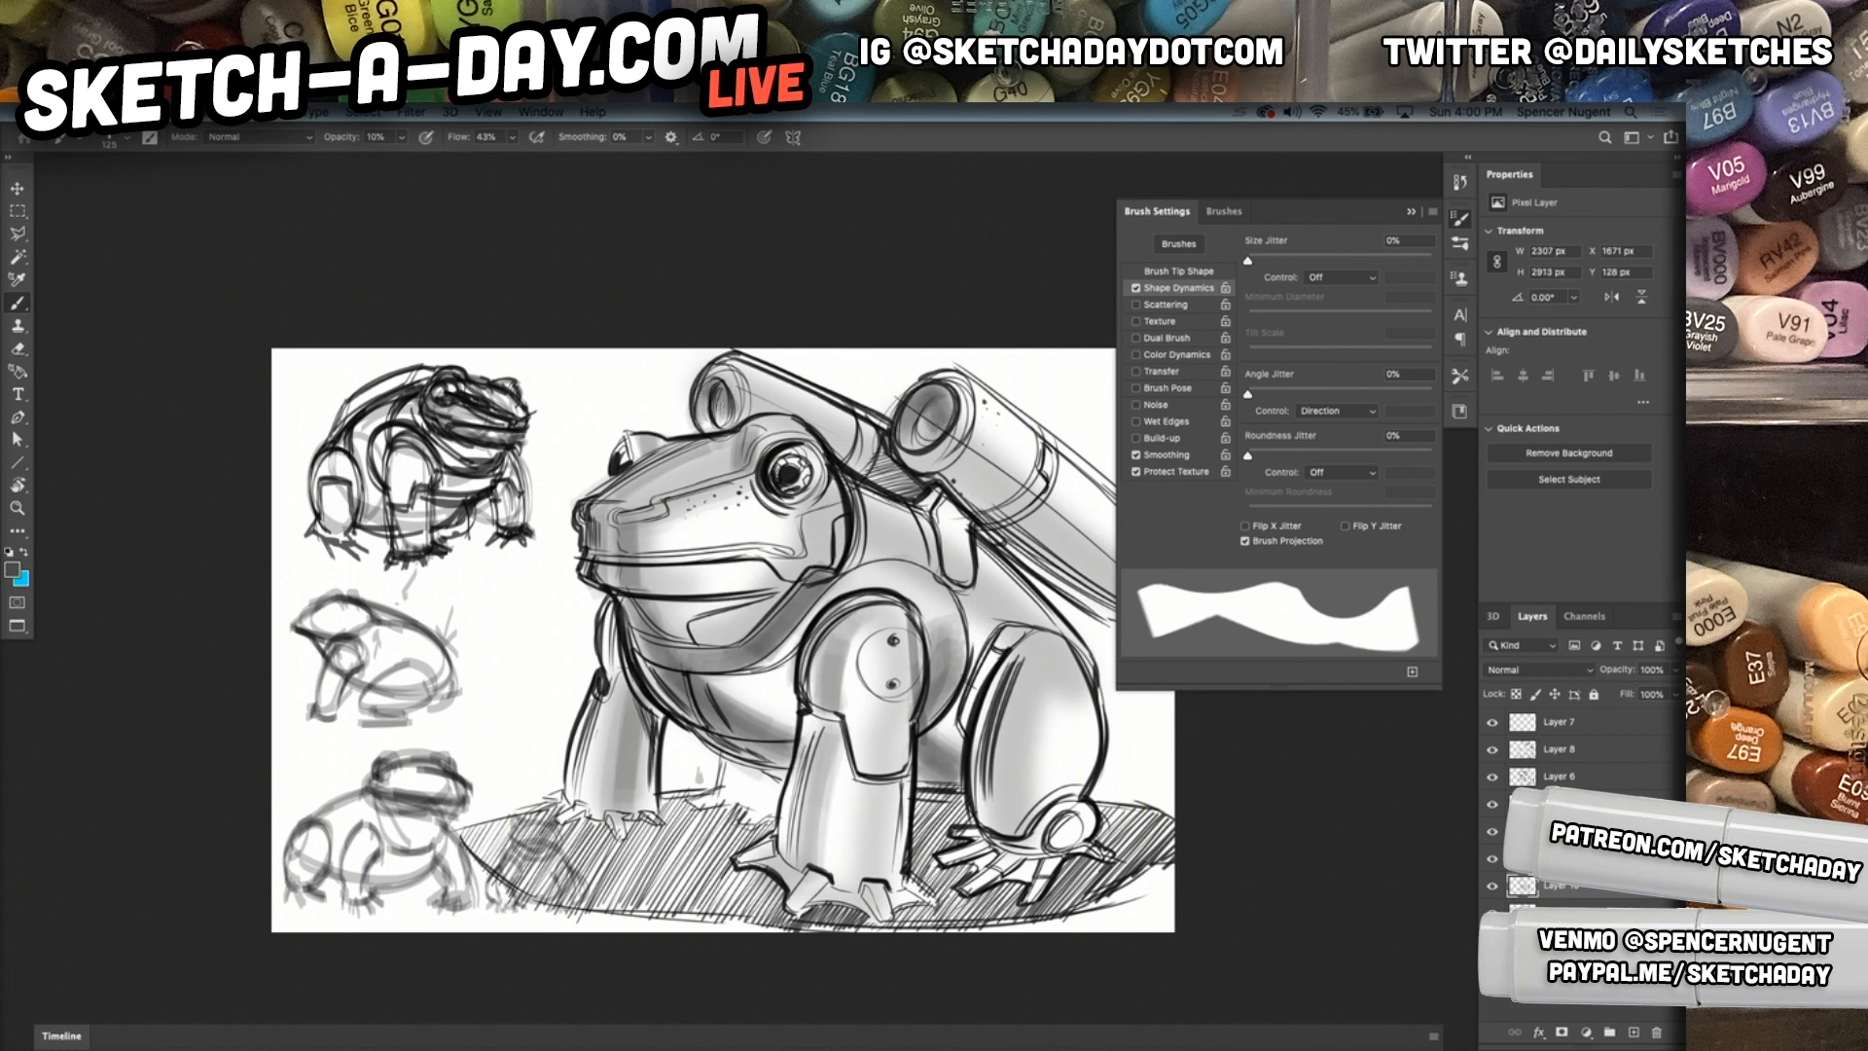
Shade the hind thigh's edges and the frog's back beneath the near cylinder.
mouse_move(1016, 734)
left_mouse_down()
mouse_move(994, 822)
mouse_move(1031, 676)
mouse_move(1007, 827)
left_mouse_up()
mouse_move(1034, 642)
left_mouse_down()
mouse_move(984, 813)
mouse_move(1036, 642)
mouse_move(1109, 807)
left_mouse_up()
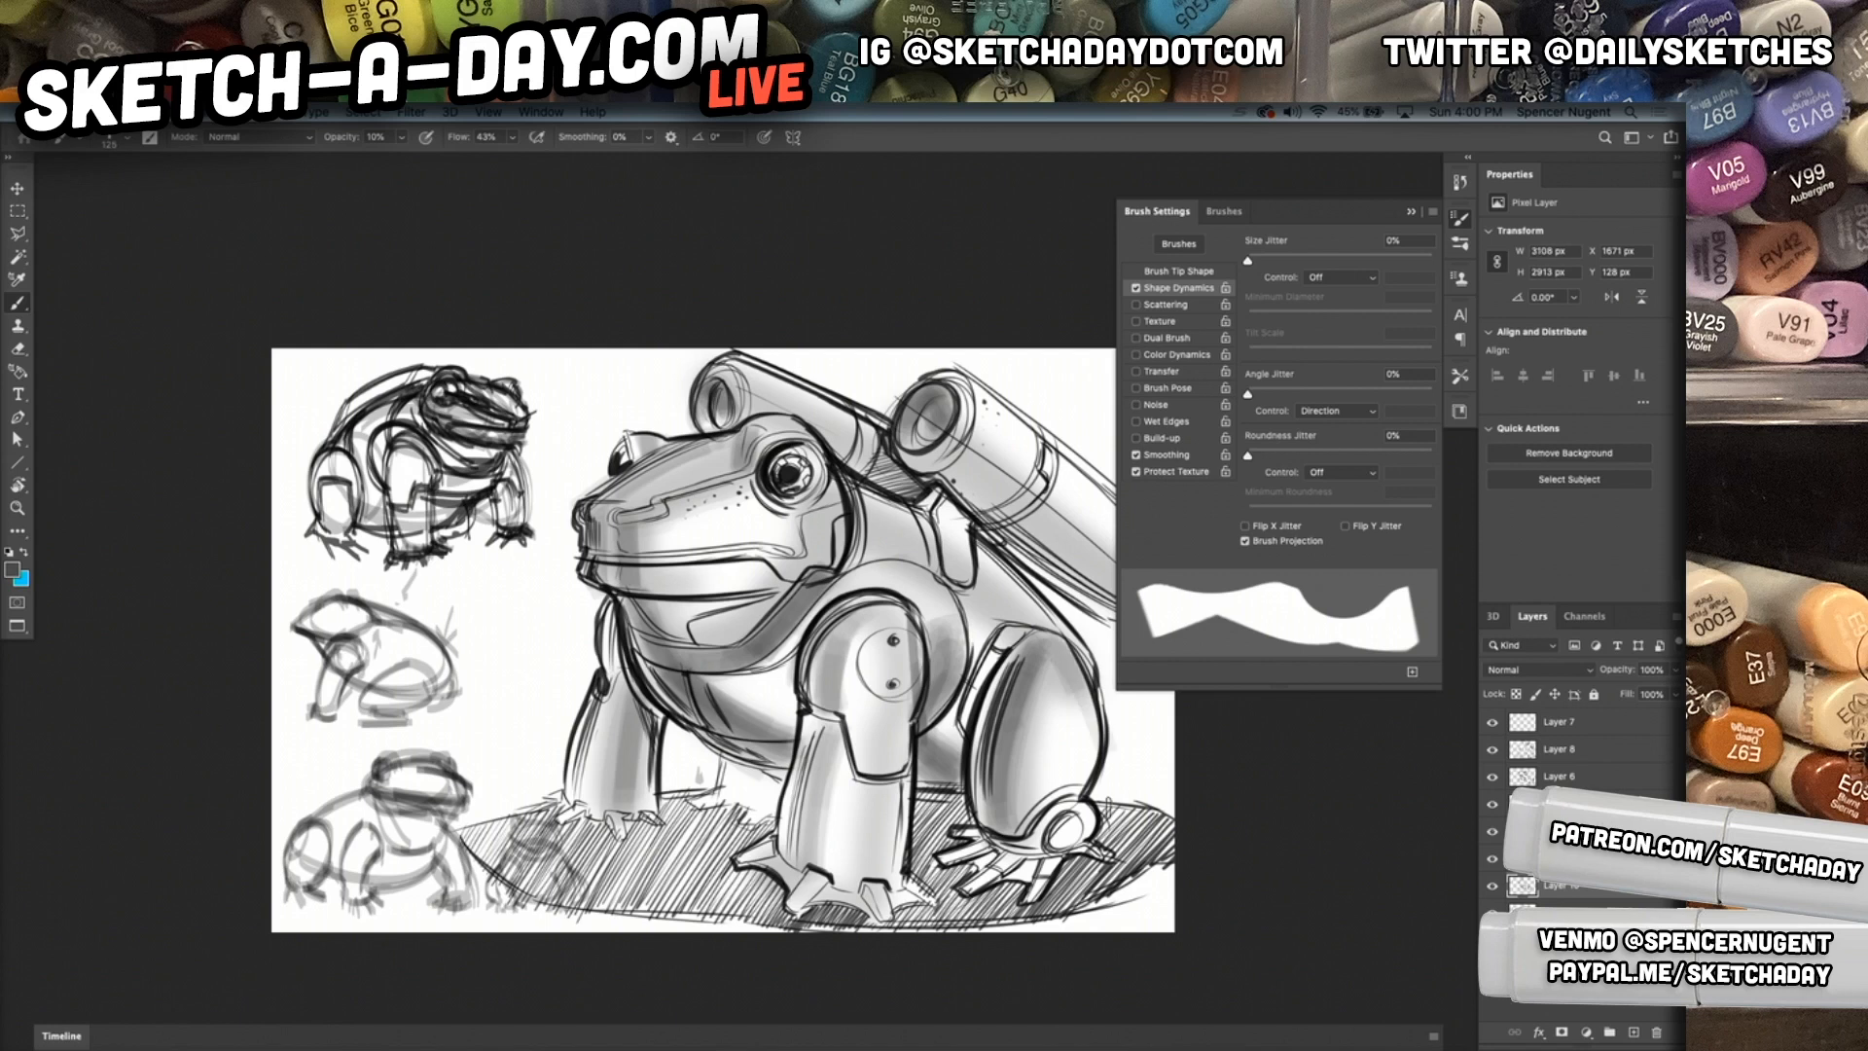
left_click_drag(895, 529, 998, 591)
mouse_move(998, 590)
left_mouse_down()
mouse_move(868, 517)
mouse_move(963, 572)
left_mouse_up()
mouse_move(880, 523)
left_mouse_down()
mouse_move(1043, 630)
mouse_move(872, 510)
mouse_move(929, 551)
mouse_move(922, 508)
mouse_move(965, 527)
left_mouse_up()
Build a dark lengthwise core shadow along the near cylinder with long marker strokes.
left_click_drag(1070, 554, 901, 506)
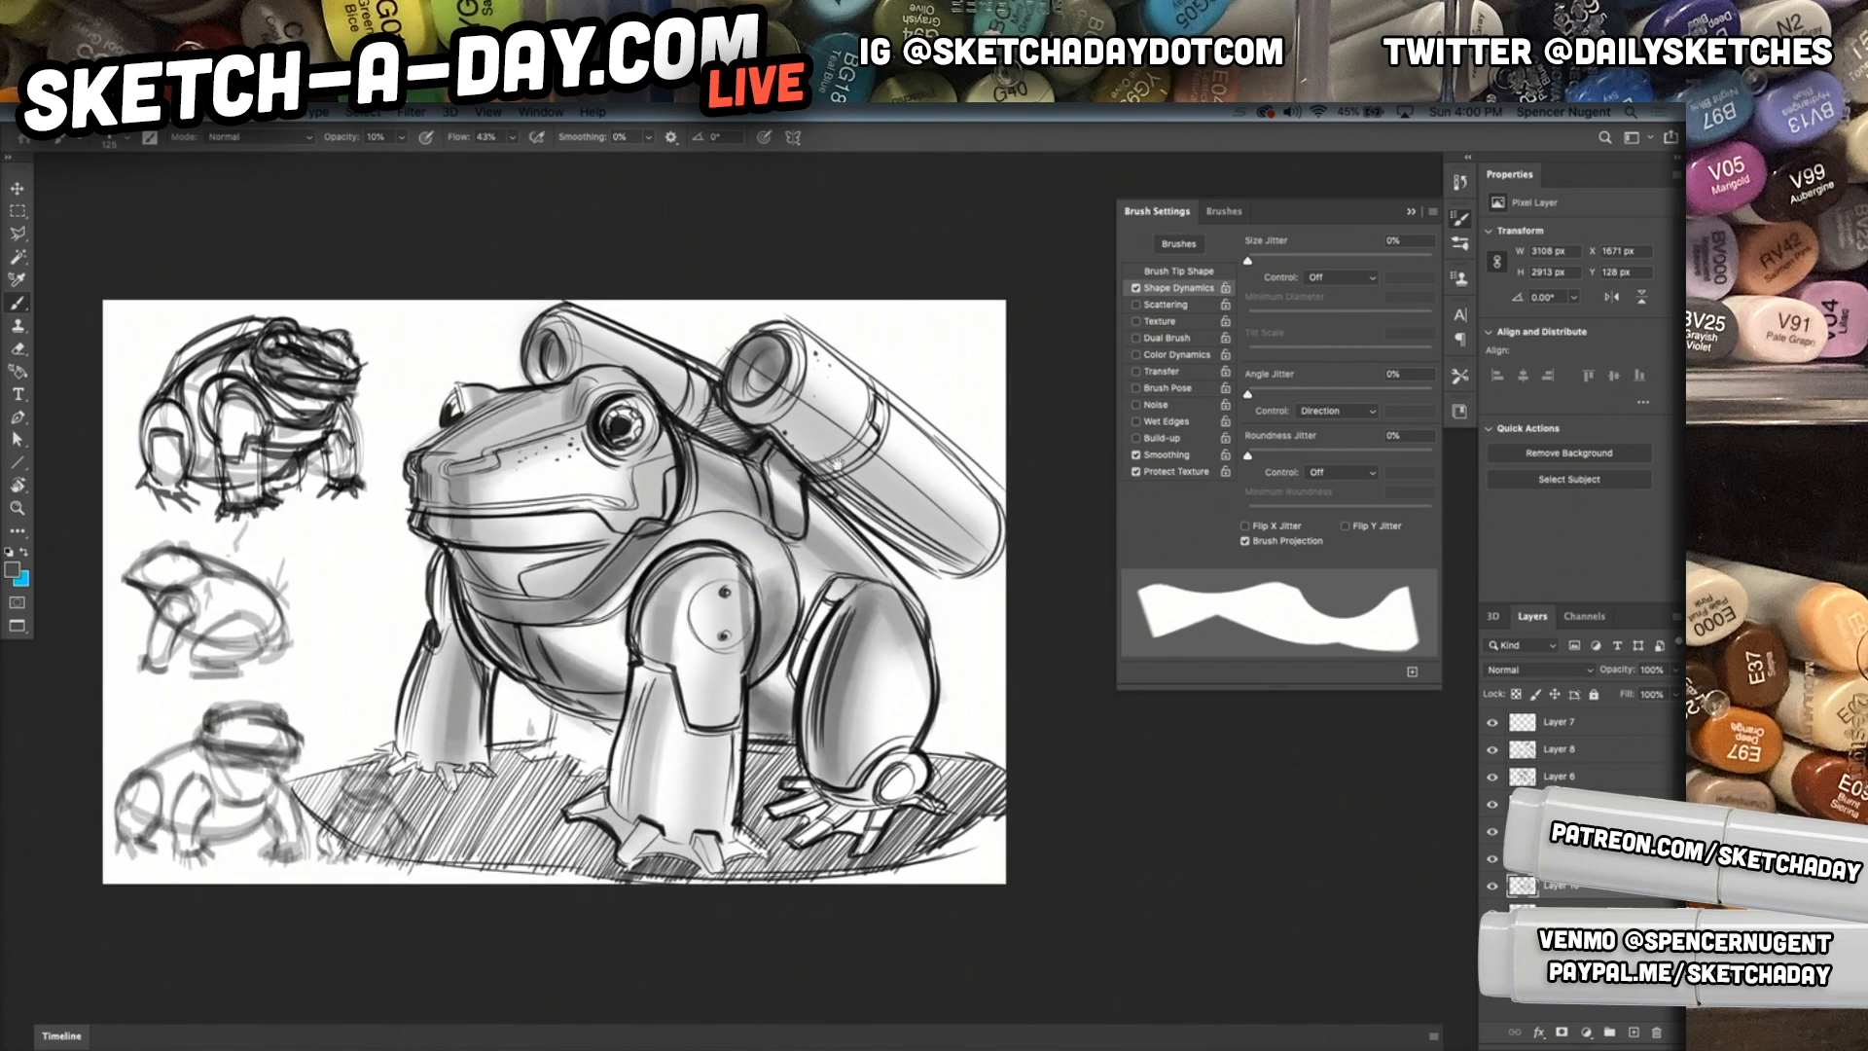
left_click_drag(779, 403, 926, 516)
left_click_drag(818, 432, 973, 554)
left_click_drag(805, 438, 961, 558)
left_click_drag(784, 394, 963, 545)
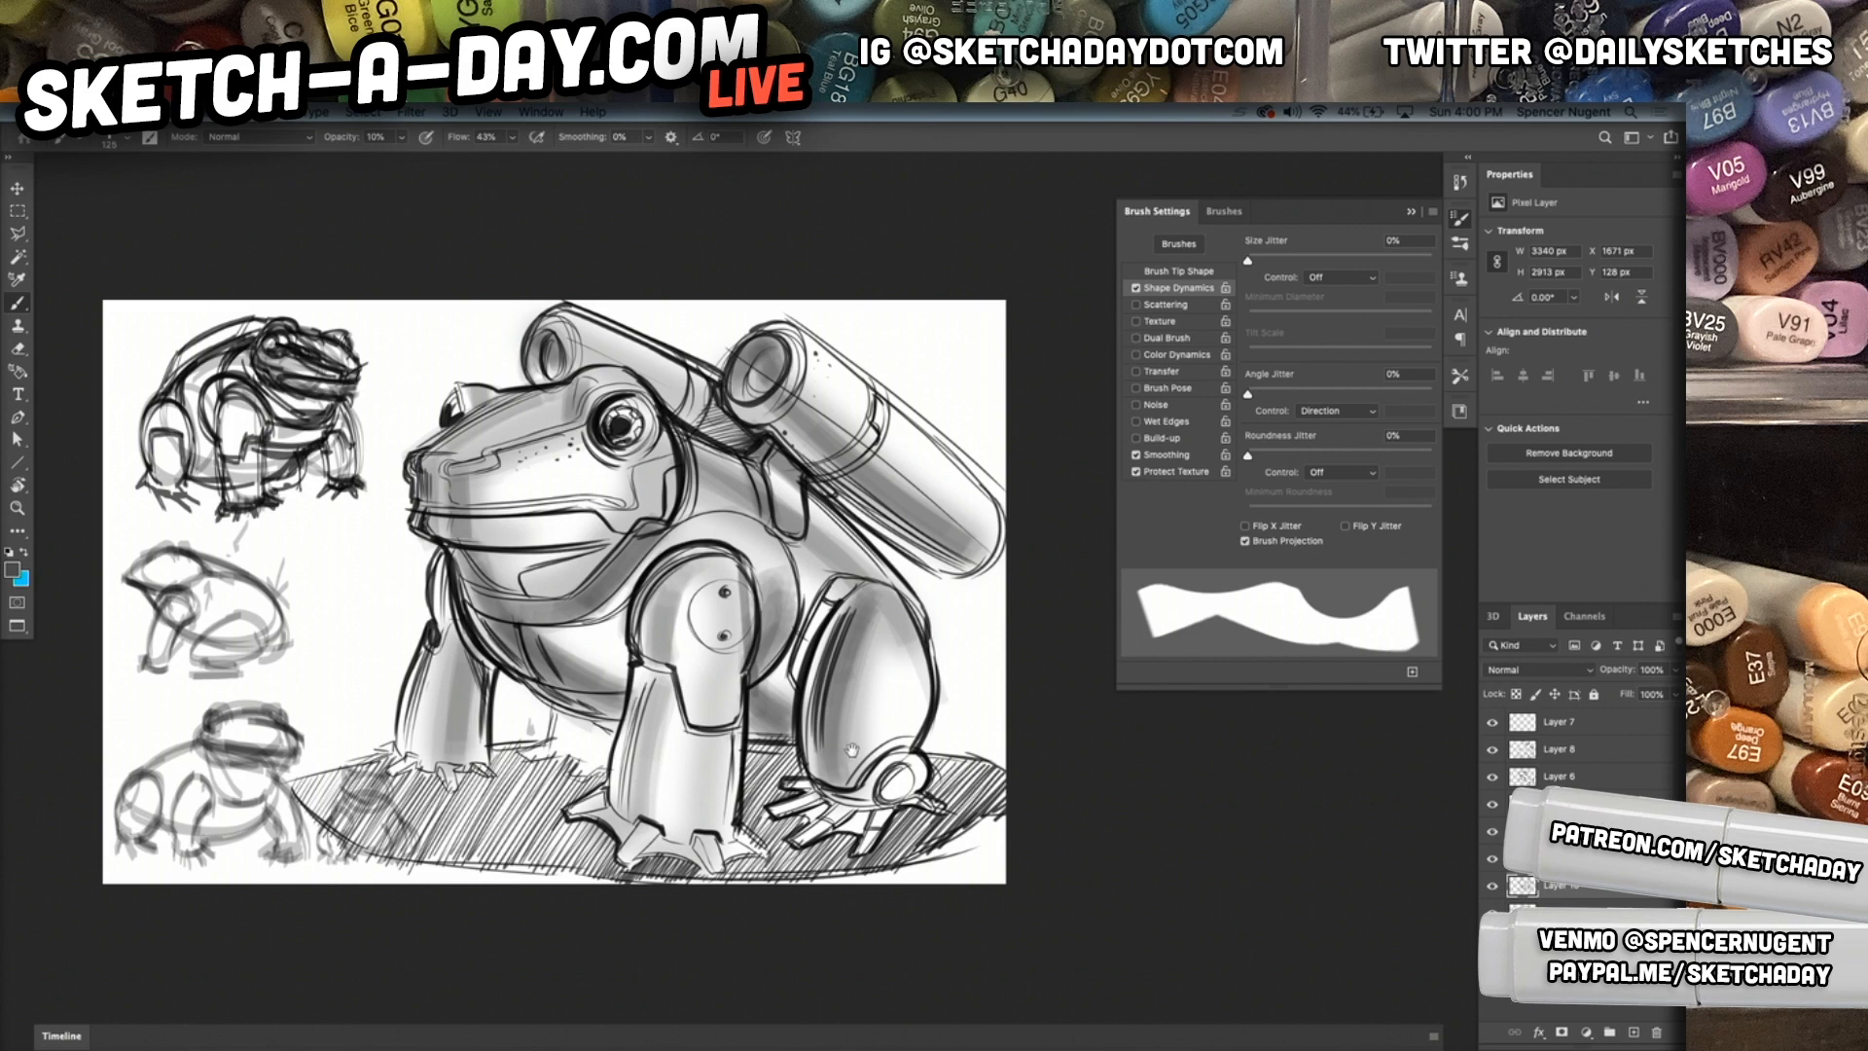
Fill a dark shadow beneath the belly between the front legs and deepen the shading on the chest.
scroll(852, 756, "down", 2)
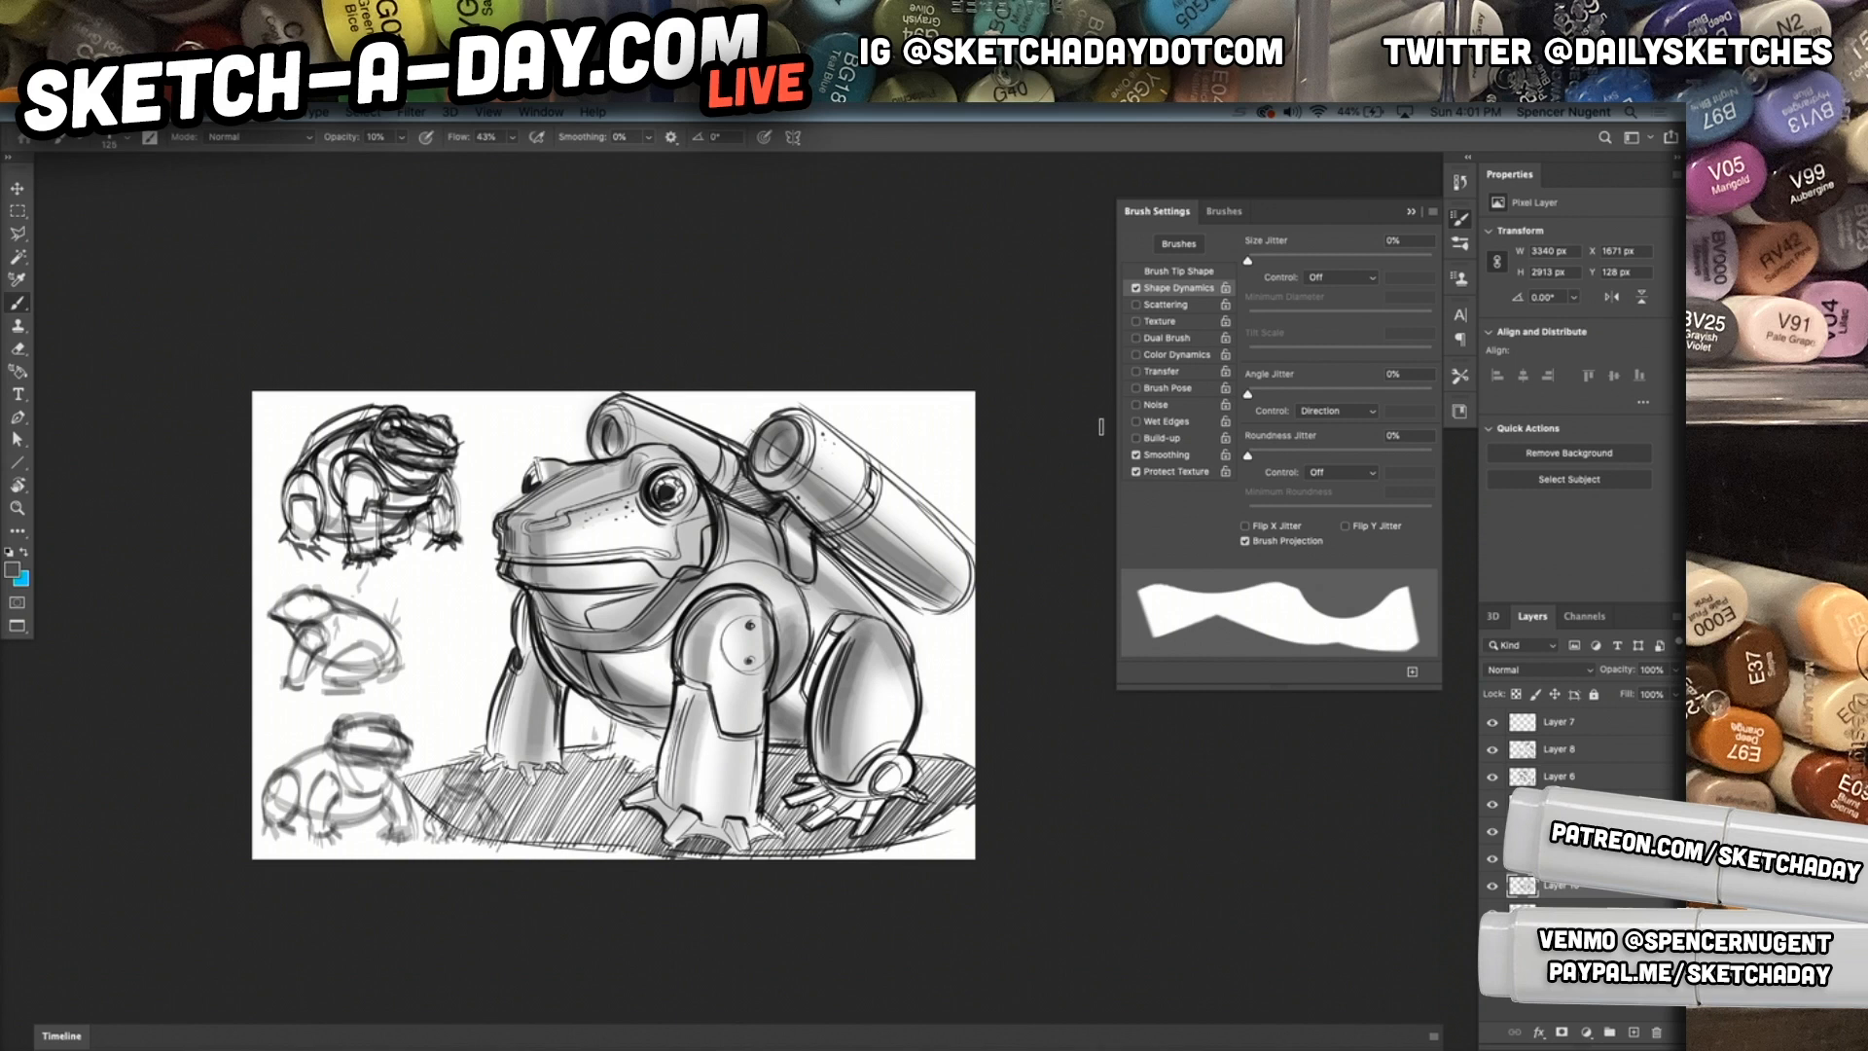
mouse_move(617, 730)
left_mouse_down()
mouse_move(613, 761)
mouse_move(662, 747)
left_mouse_up()
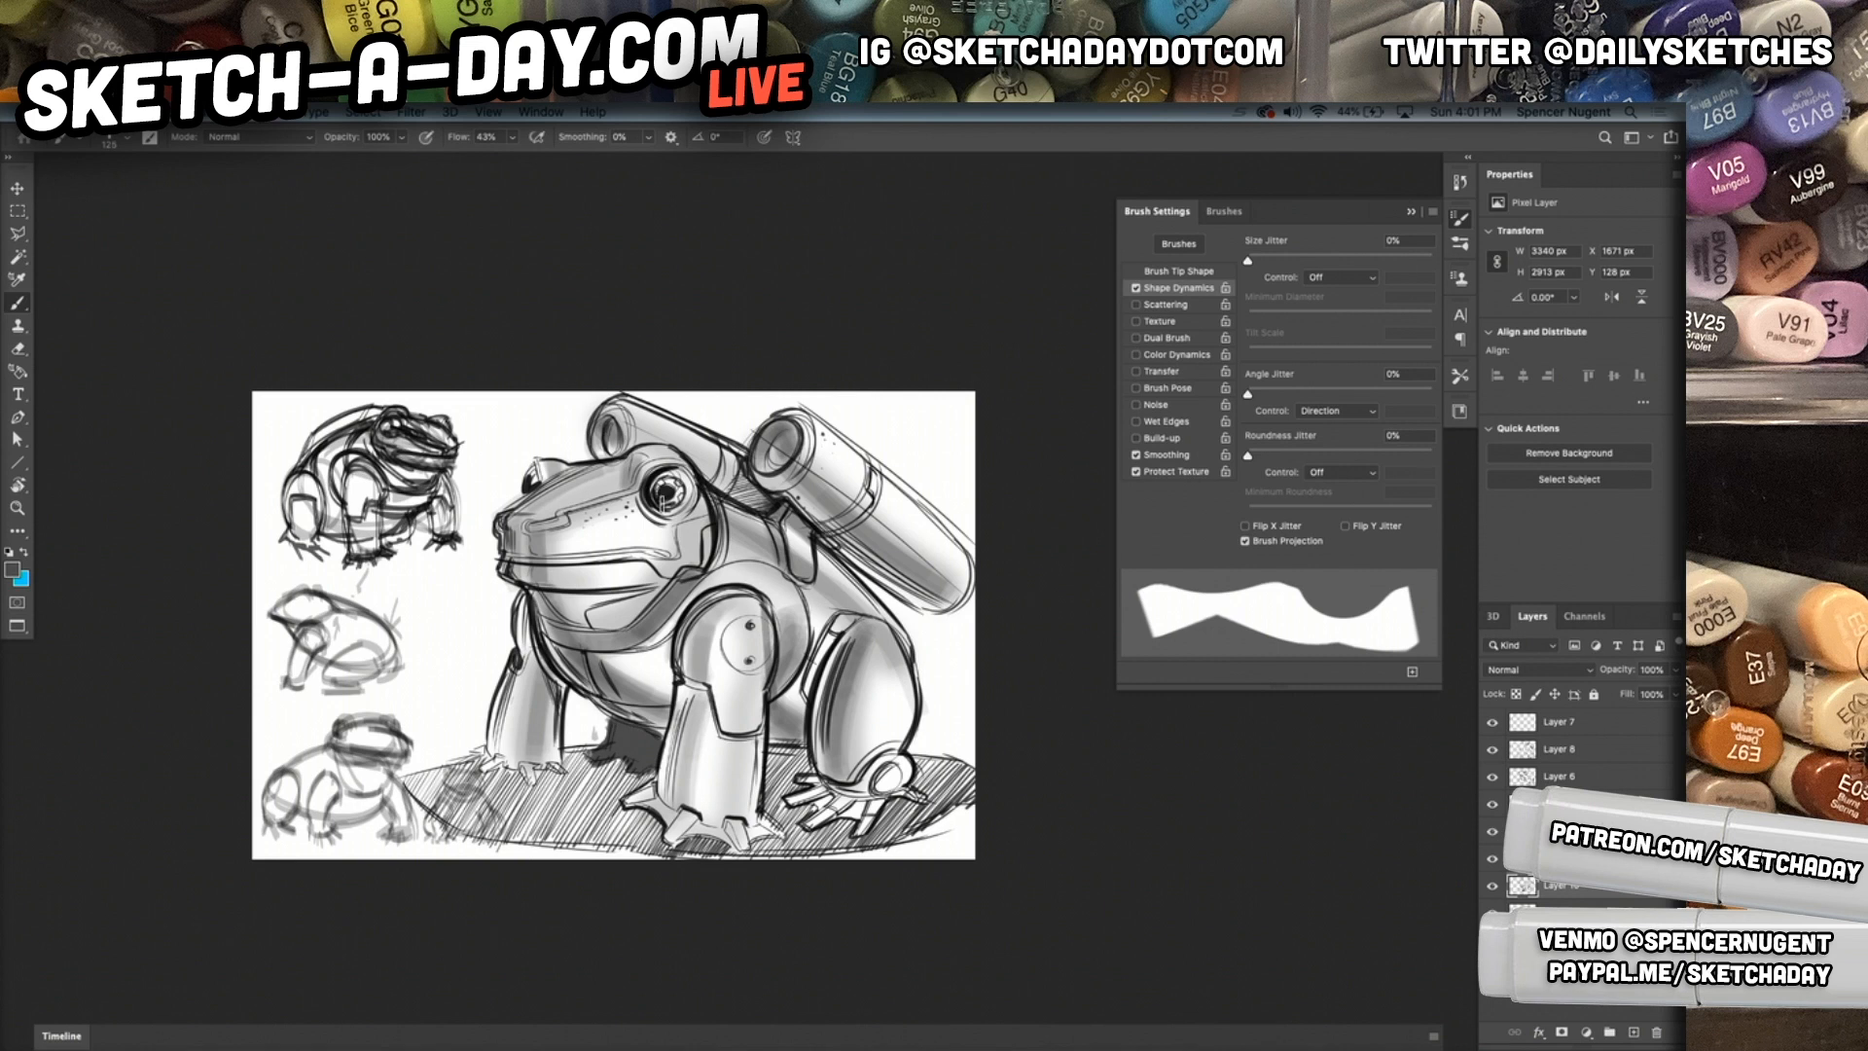
mouse_move(586, 673)
left_mouse_down()
mouse_move(669, 725)
mouse_move(692, 607)
mouse_move(730, 585)
left_mouse_up()
left_click_drag(672, 647, 717, 588)
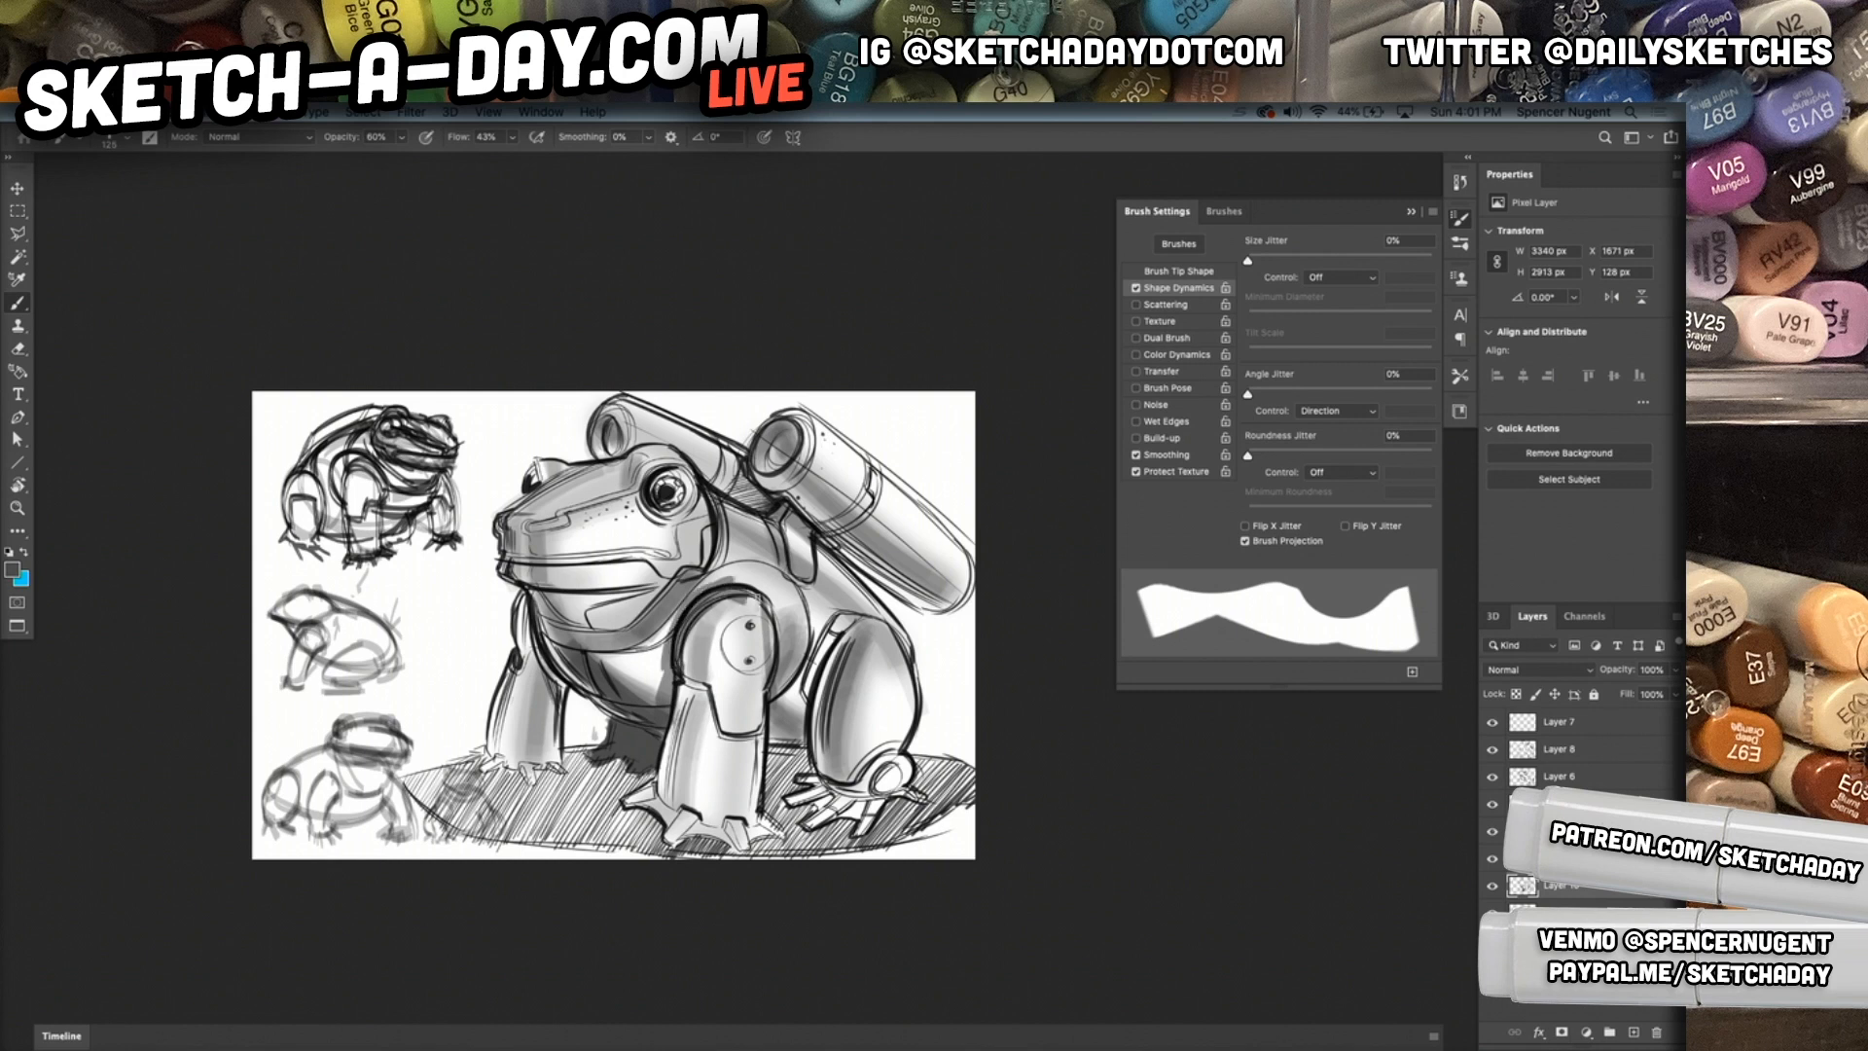
Darken the hind thigh and foot, and deepen the lengthwise tone along the near cylinder.
mouse_move(774, 696)
left_mouse_down()
mouse_move(775, 731)
mouse_move(811, 753)
mouse_move(837, 686)
mouse_move(831, 737)
left_mouse_up()
mouse_move(857, 644)
left_mouse_down()
mouse_move(834, 759)
mouse_move(868, 796)
mouse_move(798, 812)
mouse_move(861, 803)
mouse_move(856, 826)
mouse_move(885, 841)
mouse_move(881, 768)
mouse_move(915, 773)
left_mouse_up()
left_click_drag(810, 496, 928, 589)
left_click_drag(790, 466, 929, 589)
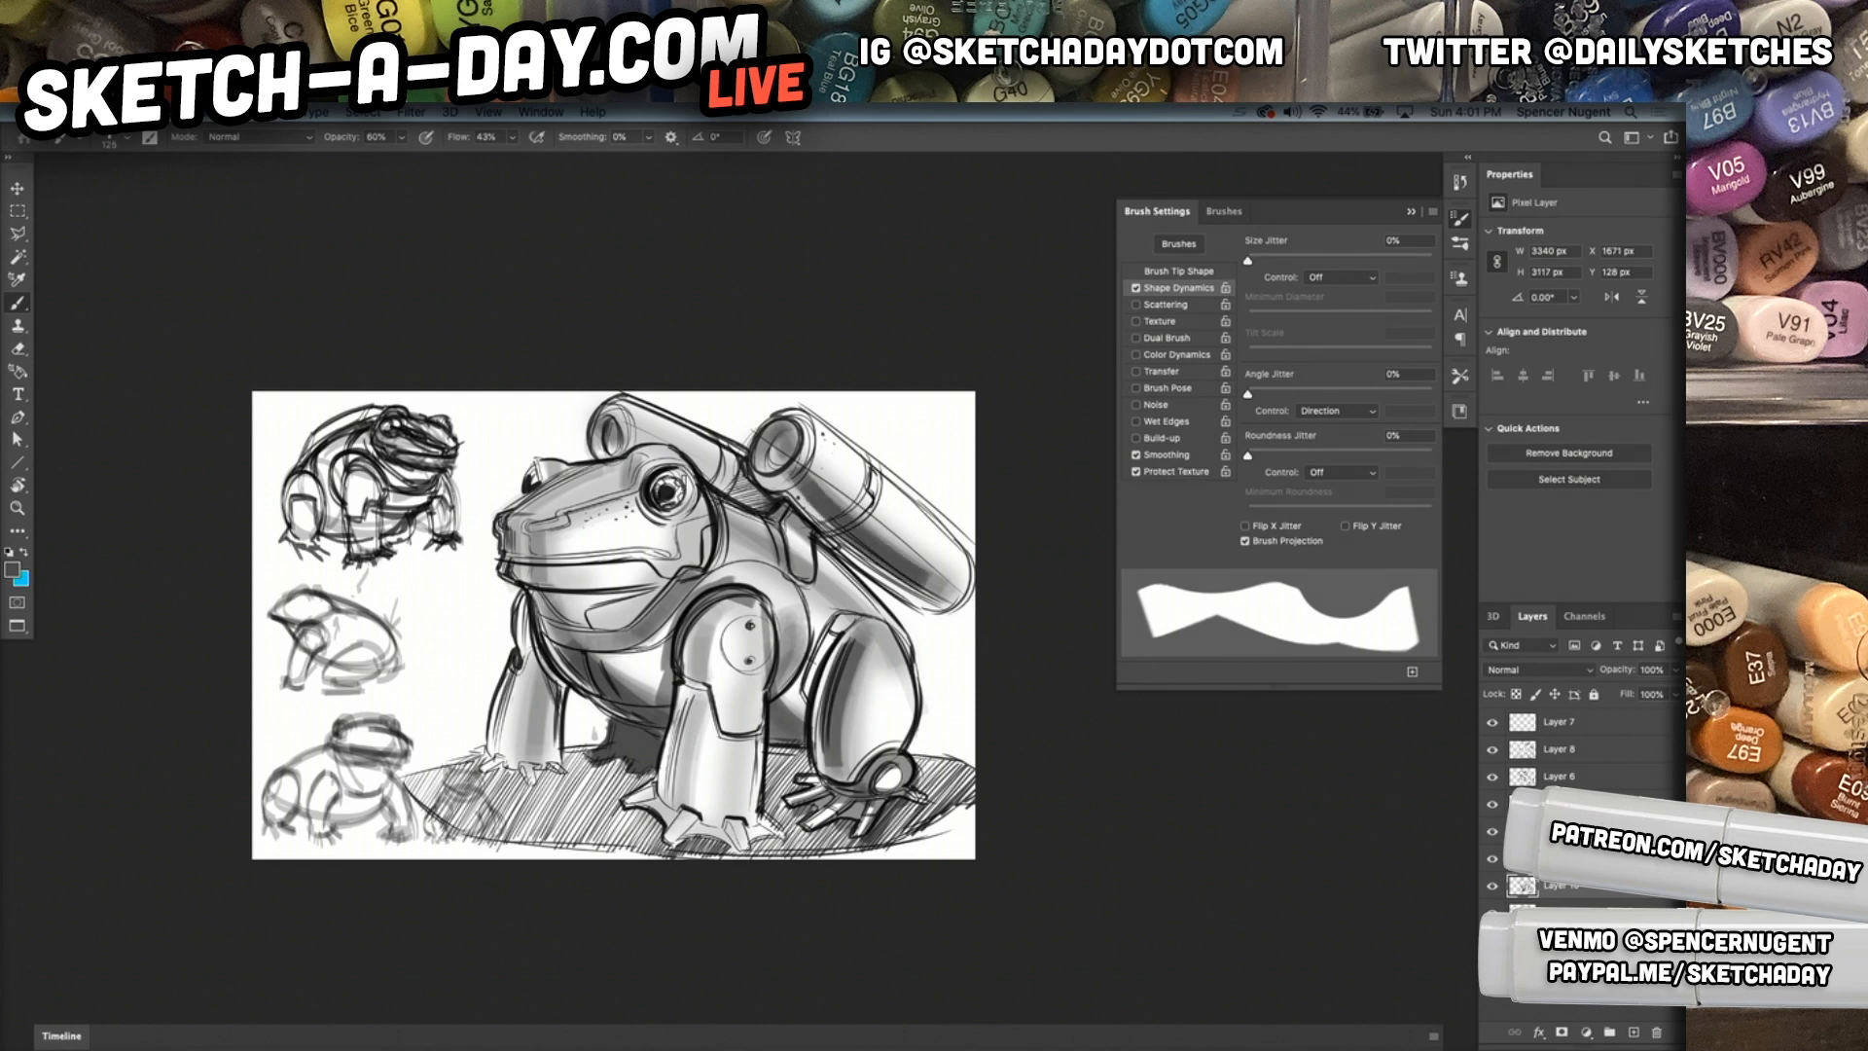
Shade the brow, snout and mouth band of the large frog's head with grey marker strokes.
mouse_move(605, 448)
left_mouse_down()
mouse_move(597, 424)
mouse_move(616, 419)
left_mouse_up()
mouse_move(698, 476)
left_mouse_down()
mouse_move(767, 515)
mouse_move(675, 444)
mouse_move(632, 464)
left_mouse_up()
left_click_drag(532, 527, 532, 578)
left_click_drag(586, 455, 605, 462)
key("super+z")
key("super+z")
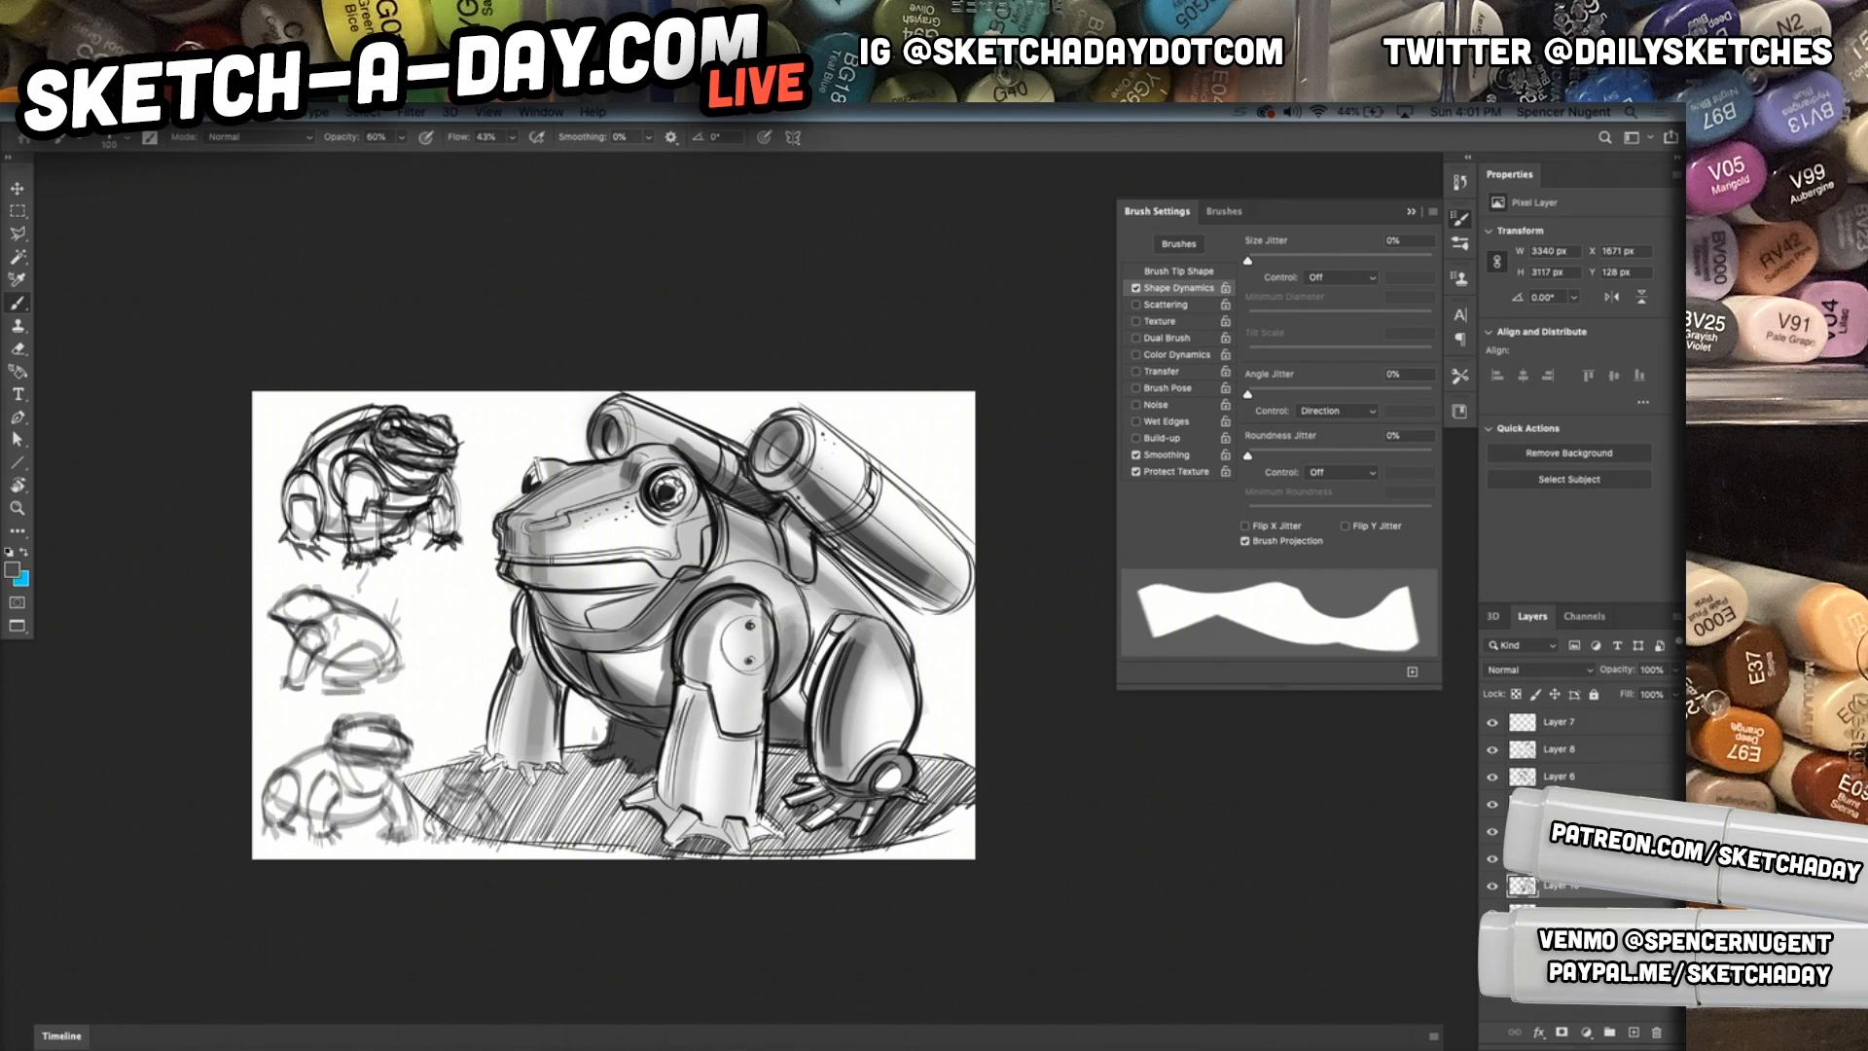
mouse_move(533, 534)
left_mouse_down()
mouse_move(535, 581)
mouse_move(509, 565)
mouse_move(679, 551)
mouse_move(710, 512)
mouse_move(642, 556)
mouse_move(545, 558)
left_mouse_up()
left_click_drag(609, 548, 656, 546)
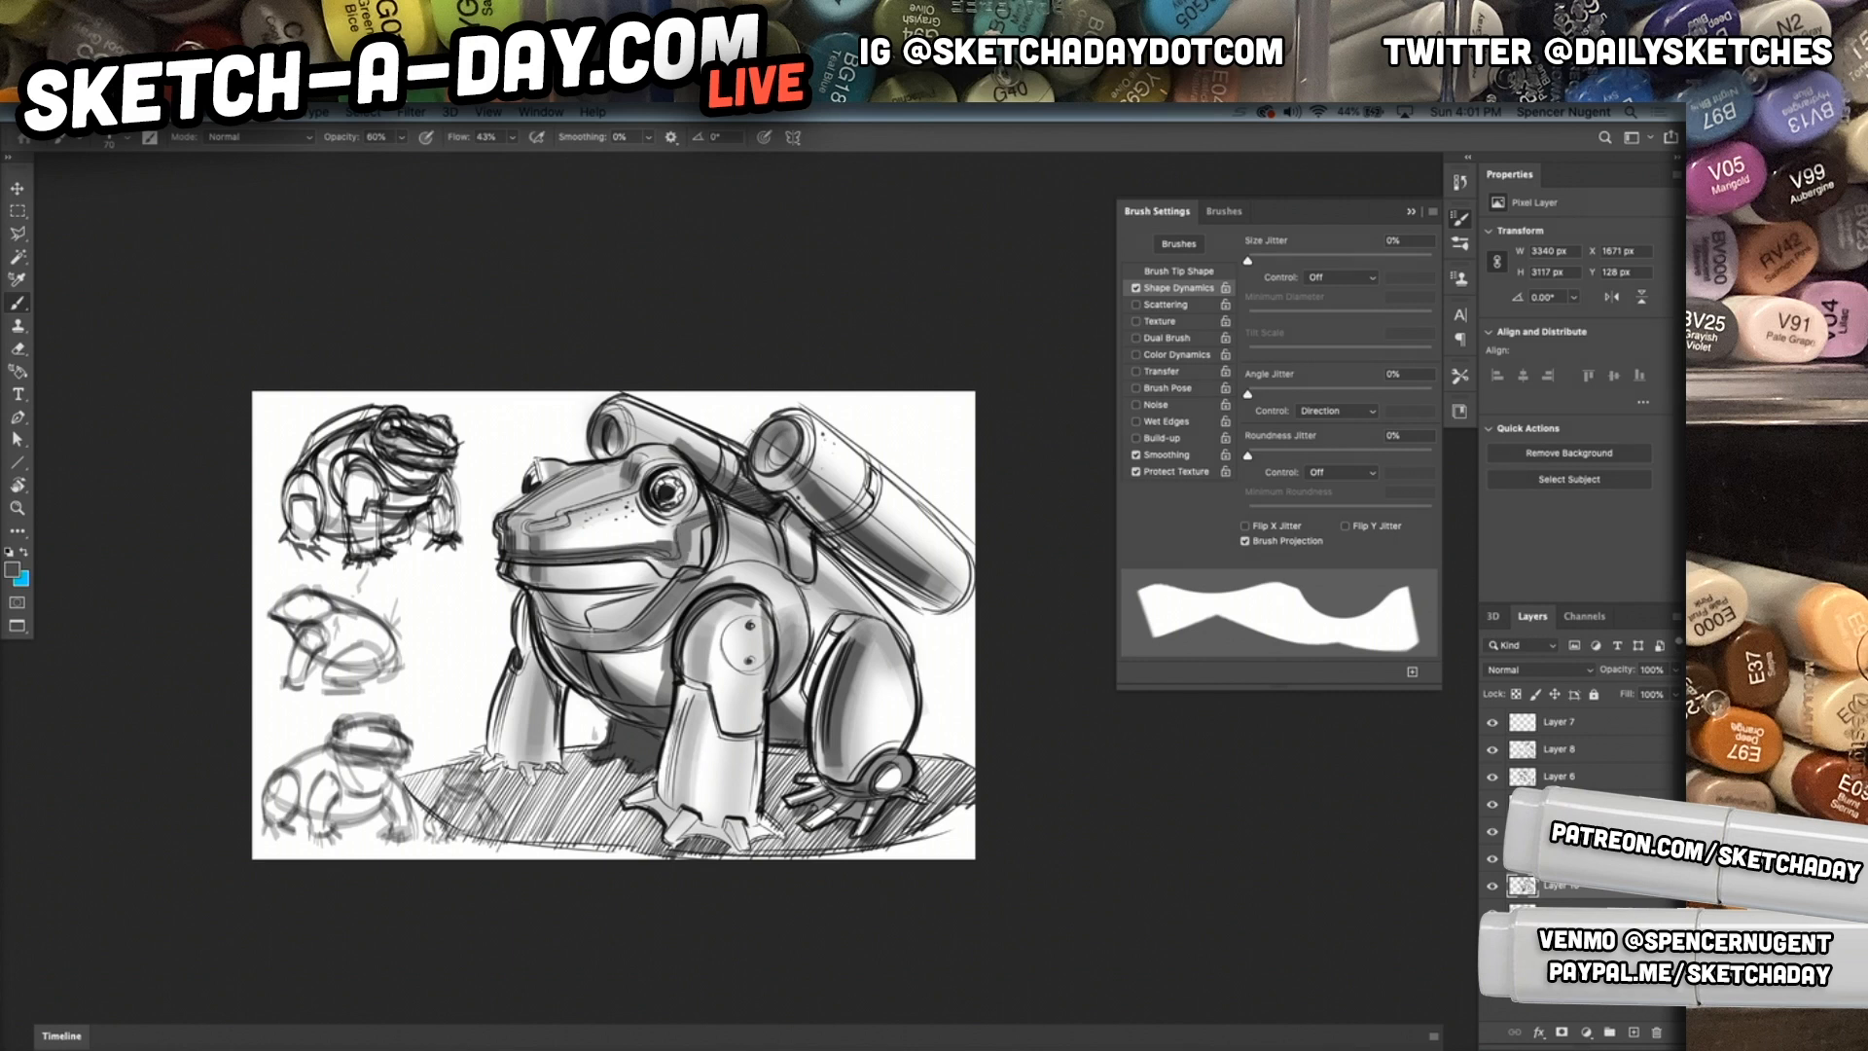
Add marker tone to the throat, the body around the shoulder and the upper hind thigh.
left_click_drag(554, 628, 601, 643)
mouse_move(541, 624)
left_mouse_down()
mouse_move(637, 639)
mouse_move(699, 564)
mouse_move(810, 617)
mouse_move(693, 592)
mouse_move(798, 687)
mouse_move(771, 705)
mouse_move(858, 615)
left_mouse_up()
mouse_move(805, 693)
left_mouse_down()
mouse_move(856, 614)
mouse_move(906, 644)
mouse_move(903, 627)
mouse_move(900, 652)
left_mouse_up()
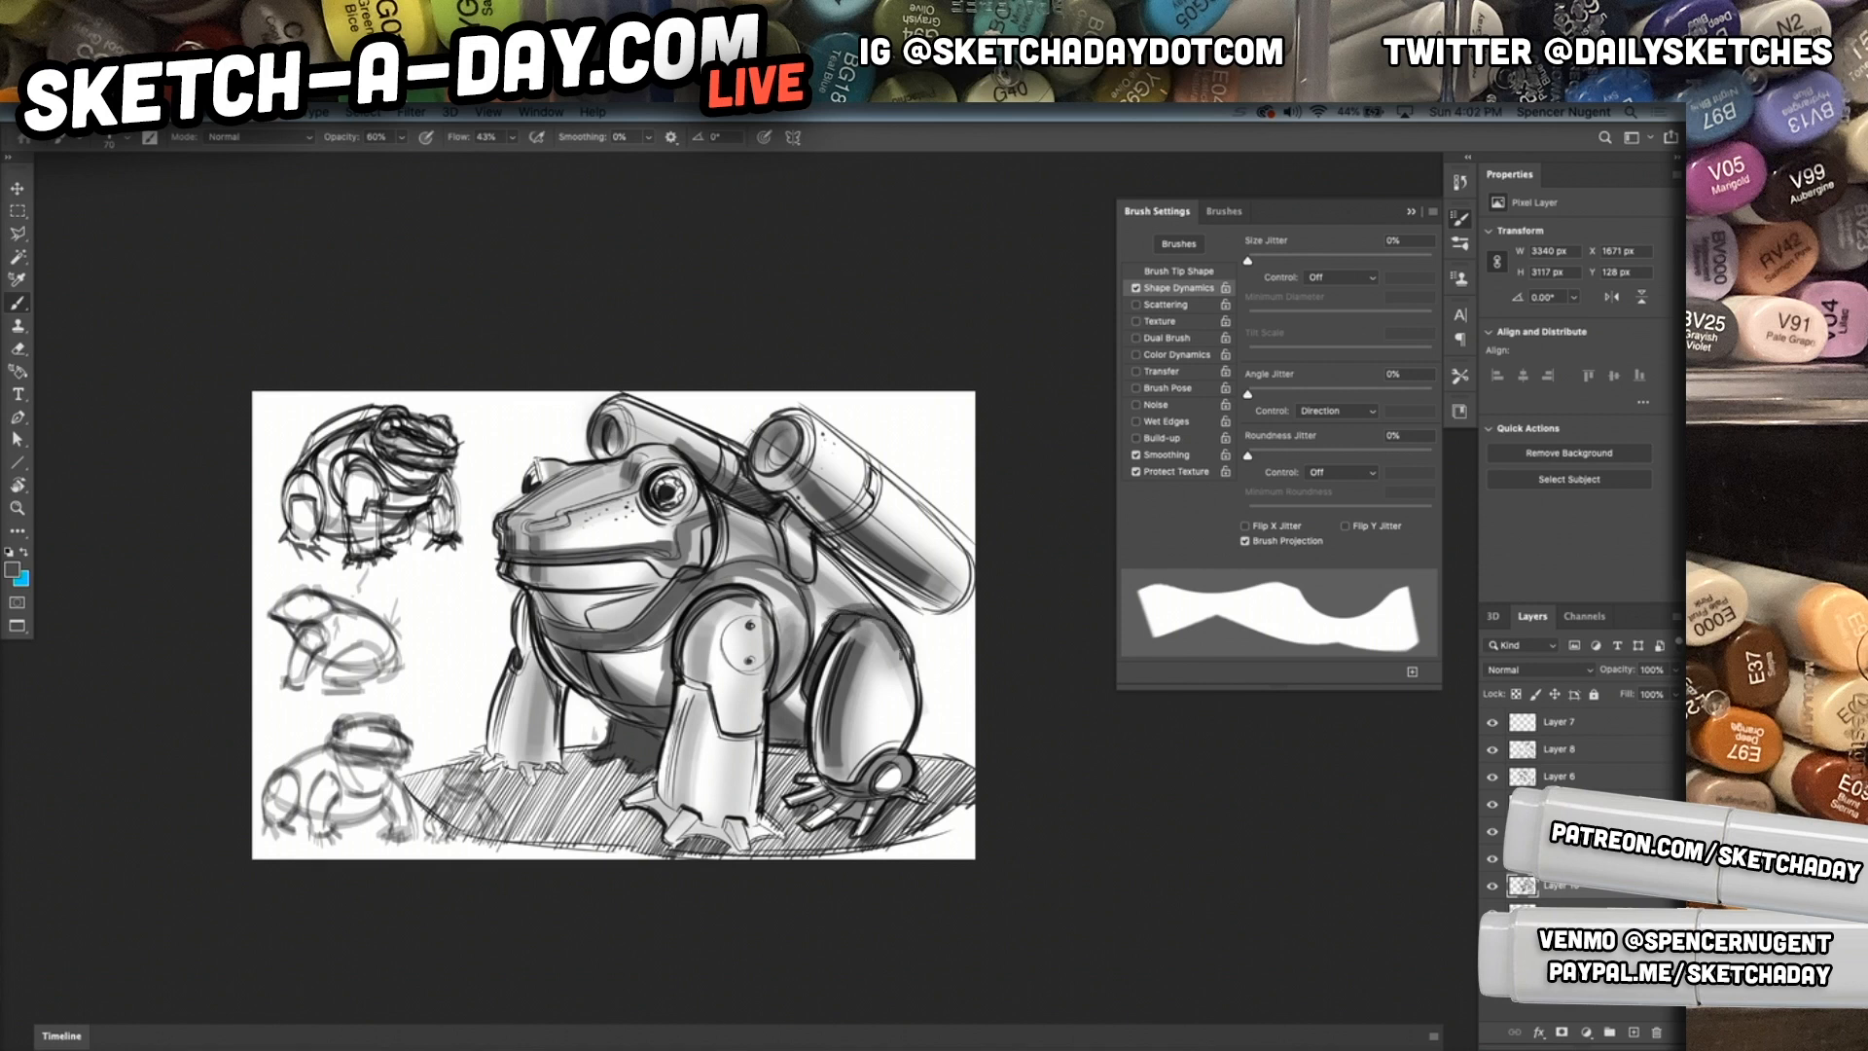
mouse_move(774, 474)
left_mouse_down()
mouse_move(787, 487)
mouse_move(761, 487)
left_mouse_up()
Shade the toes of both front feet and add lengthwise strokes down the near front leg.
left_click_drag(532, 767, 480, 763)
mouse_move(648, 804)
left_mouse_down()
mouse_move(721, 836)
mouse_move(669, 842)
mouse_move(732, 825)
mouse_move(730, 847)
left_mouse_up()
left_click_drag(722, 824, 742, 856)
left_click_drag(749, 822, 753, 836)
left_click_drag(683, 679, 705, 689)
left_click_drag(699, 636, 677, 806)
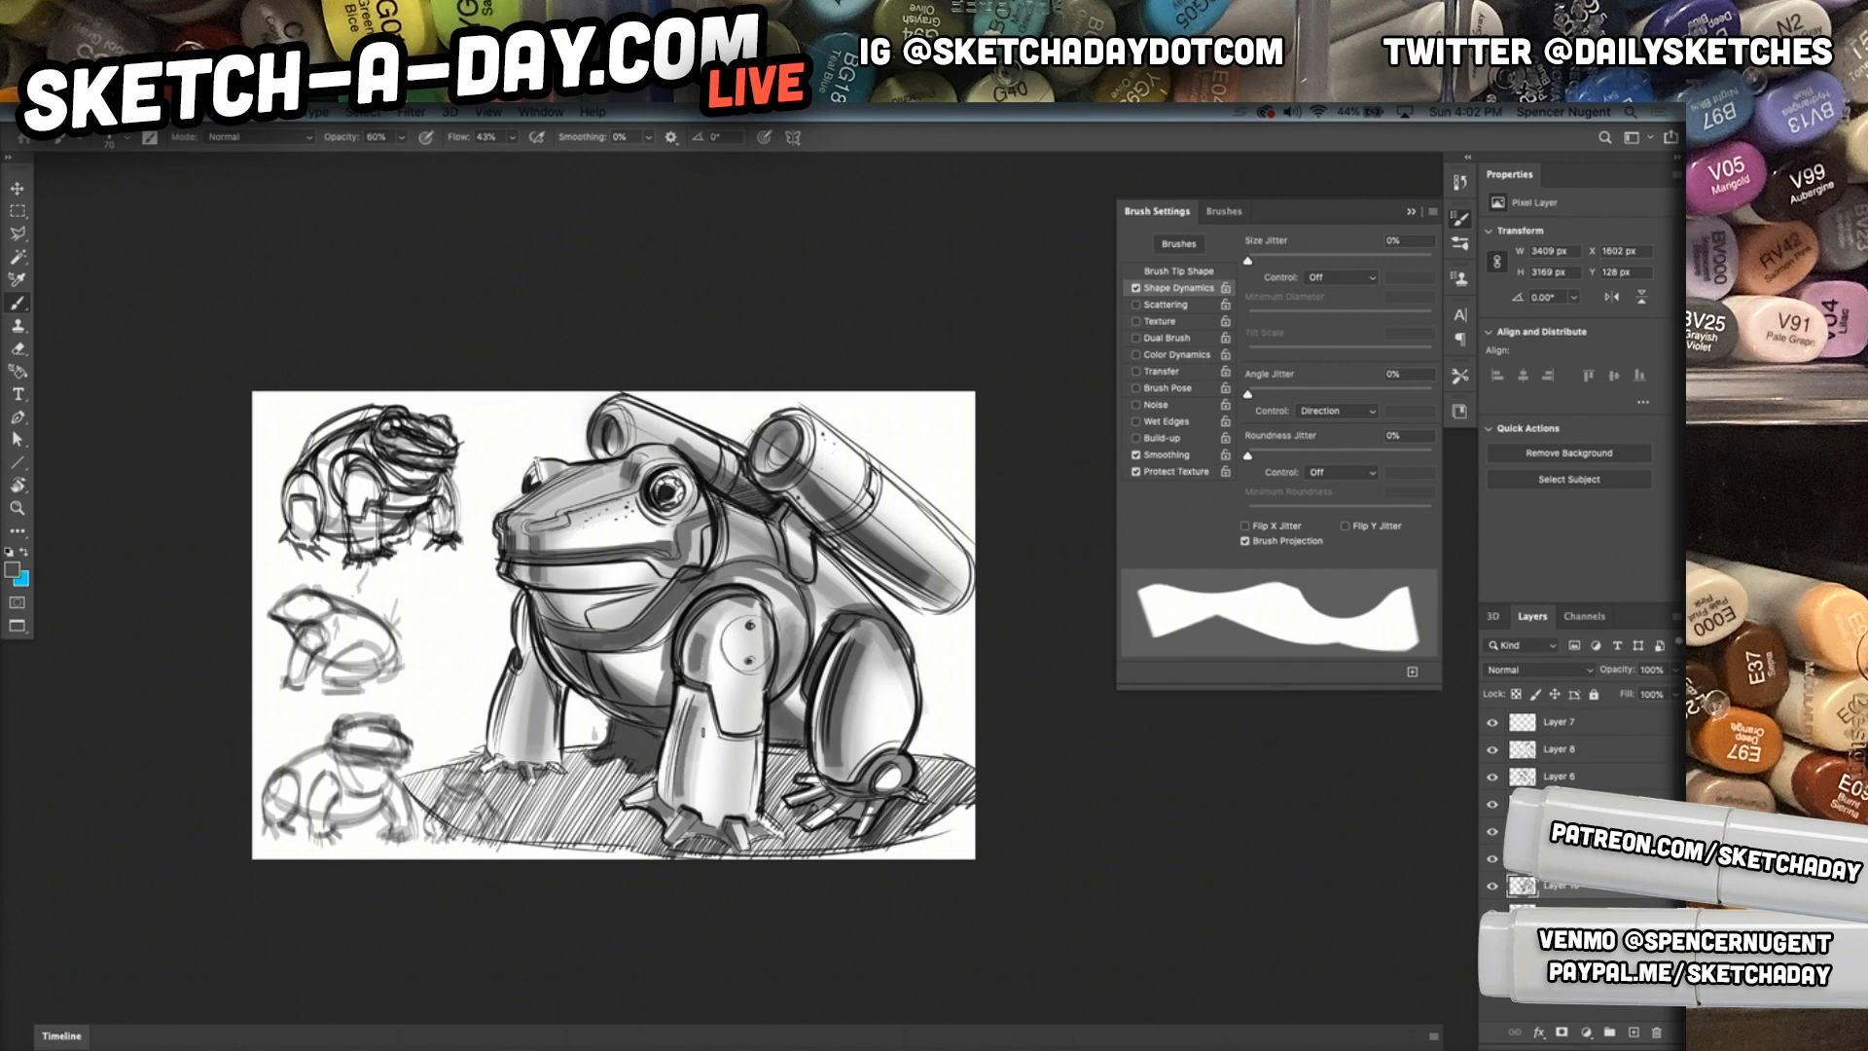
Undo the last leg strokes and lightly tint the round shoulder disc with the brush at 30% opacity.
key("super+z")
key("super+z")
mouse_move(756, 674)
left_mouse_down()
mouse_move(752, 788)
mouse_move(756, 613)
mouse_move(747, 673)
mouse_move(732, 670)
left_mouse_up()
mouse_move(890, 647)
left_mouse_down()
mouse_move(913, 698)
mouse_move(885, 643)
left_mouse_up()
key("super+z")
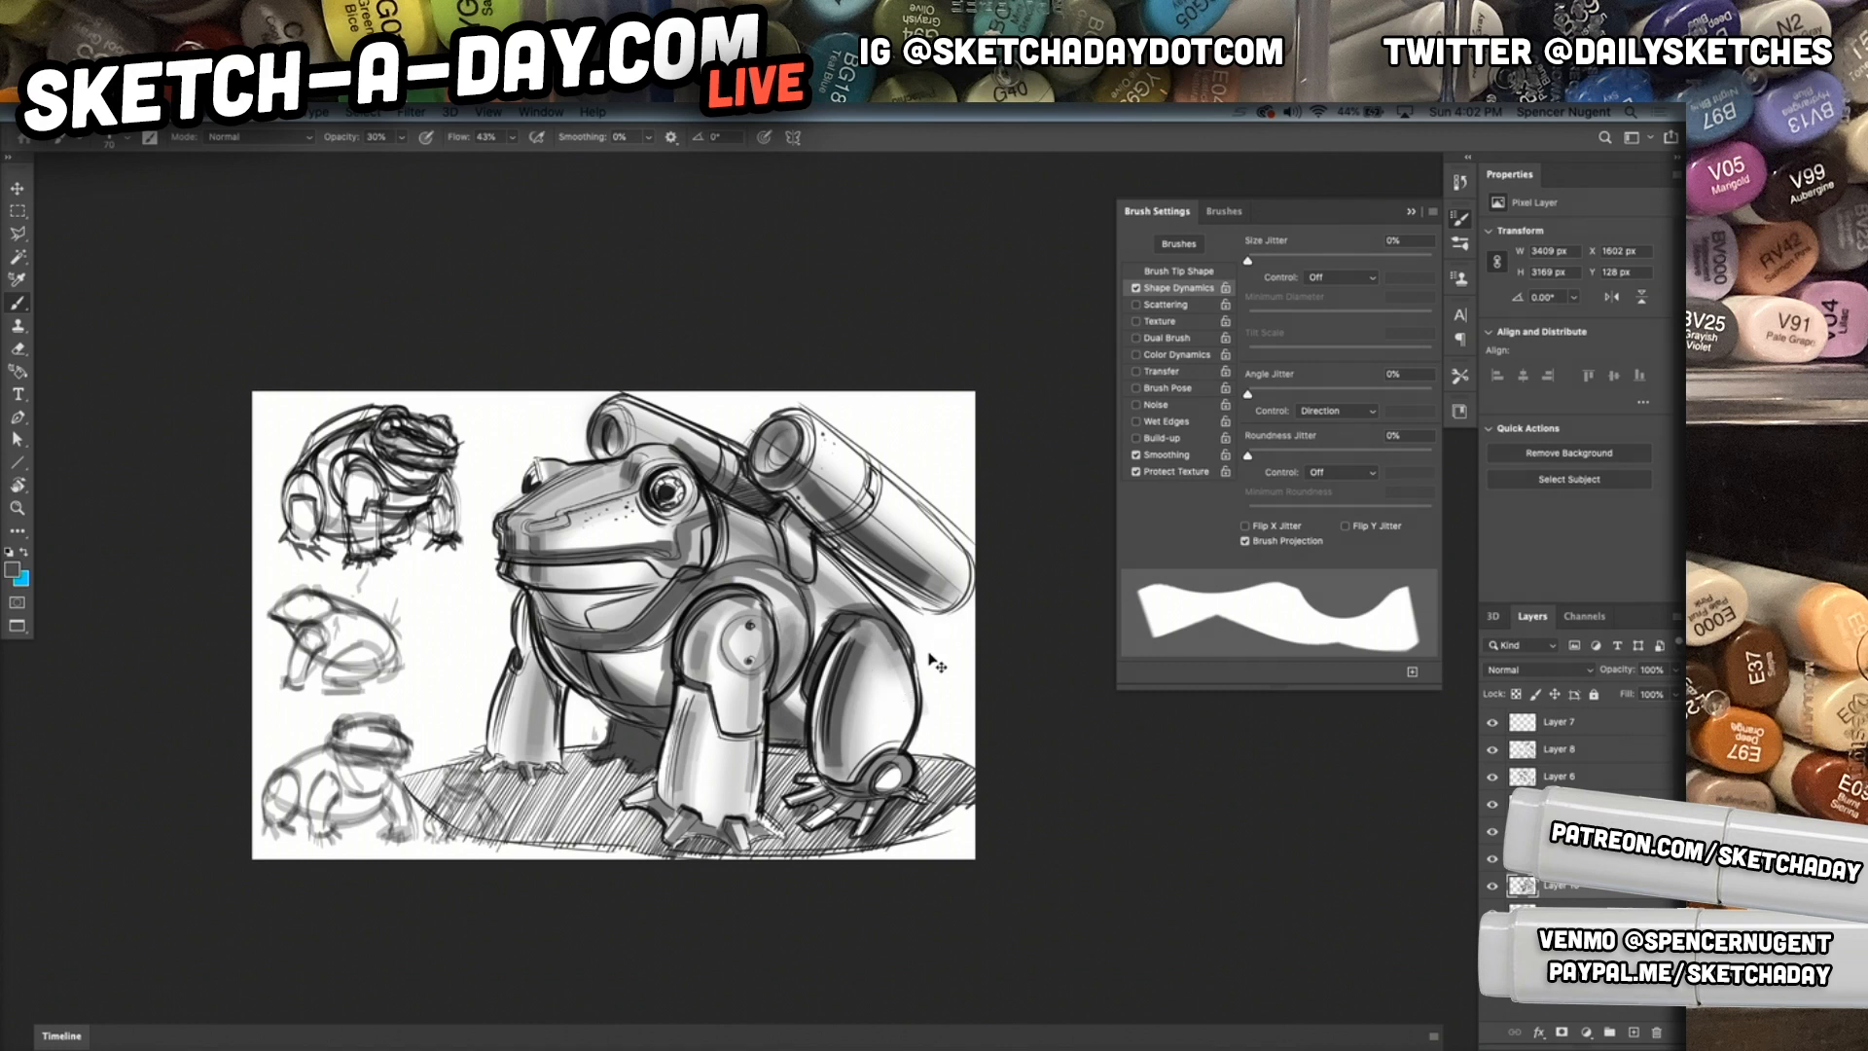
Layer light grey strokes over the far front leg from the shoulder down to the ankle.
mouse_move(920, 699)
left_mouse_down()
mouse_move(904, 707)
mouse_move(909, 693)
left_mouse_up()
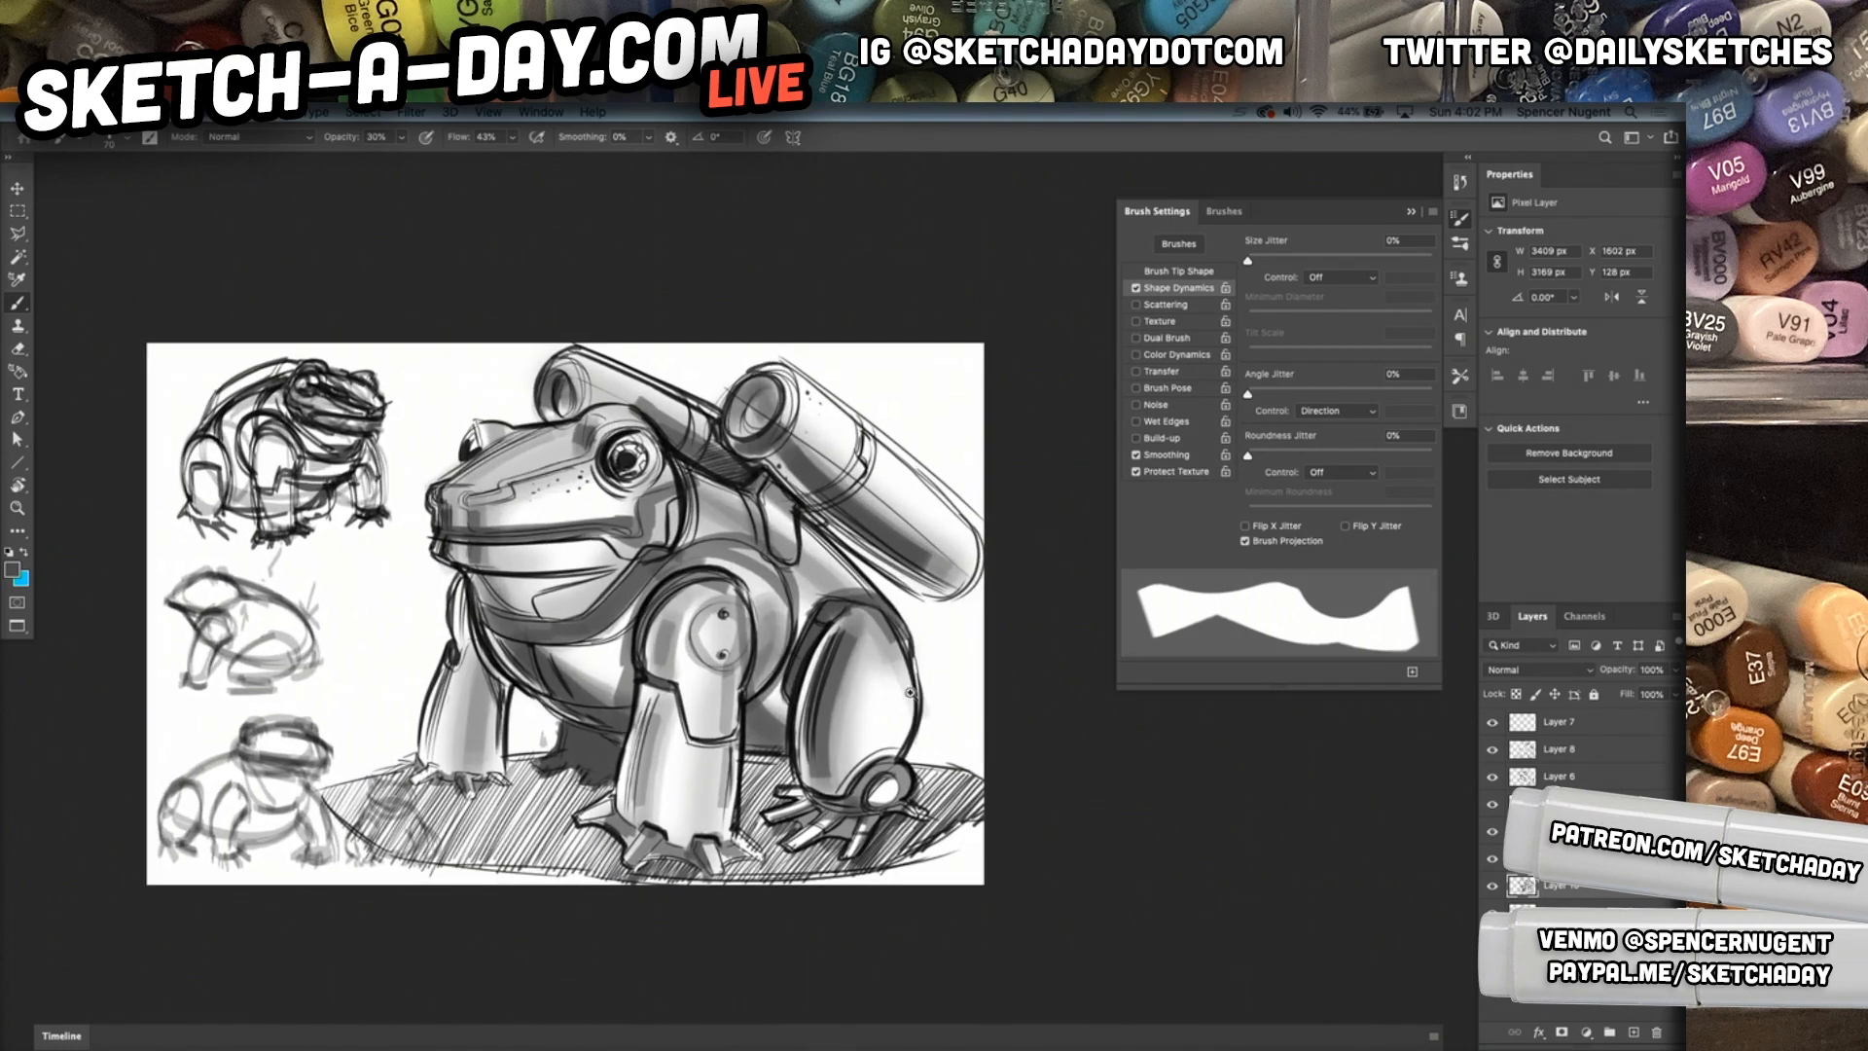
left_click_drag(448, 686, 434, 777)
left_click_drag(461, 580, 458, 639)
mouse_move(462, 583)
left_mouse_down()
mouse_move(457, 644)
mouse_move(507, 688)
left_mouse_up()
left_click_drag(459, 627, 497, 694)
left_click_drag(462, 658, 497, 706)
left_click_drag(457, 671, 501, 724)
mouse_move(455, 690)
left_mouse_down()
mouse_move(501, 754)
mouse_move(495, 731)
left_mouse_up()
left_click_drag(485, 731, 504, 779)
mouse_move(454, 646)
left_mouse_down()
mouse_move(496, 723)
mouse_move(495, 699)
left_mouse_up()
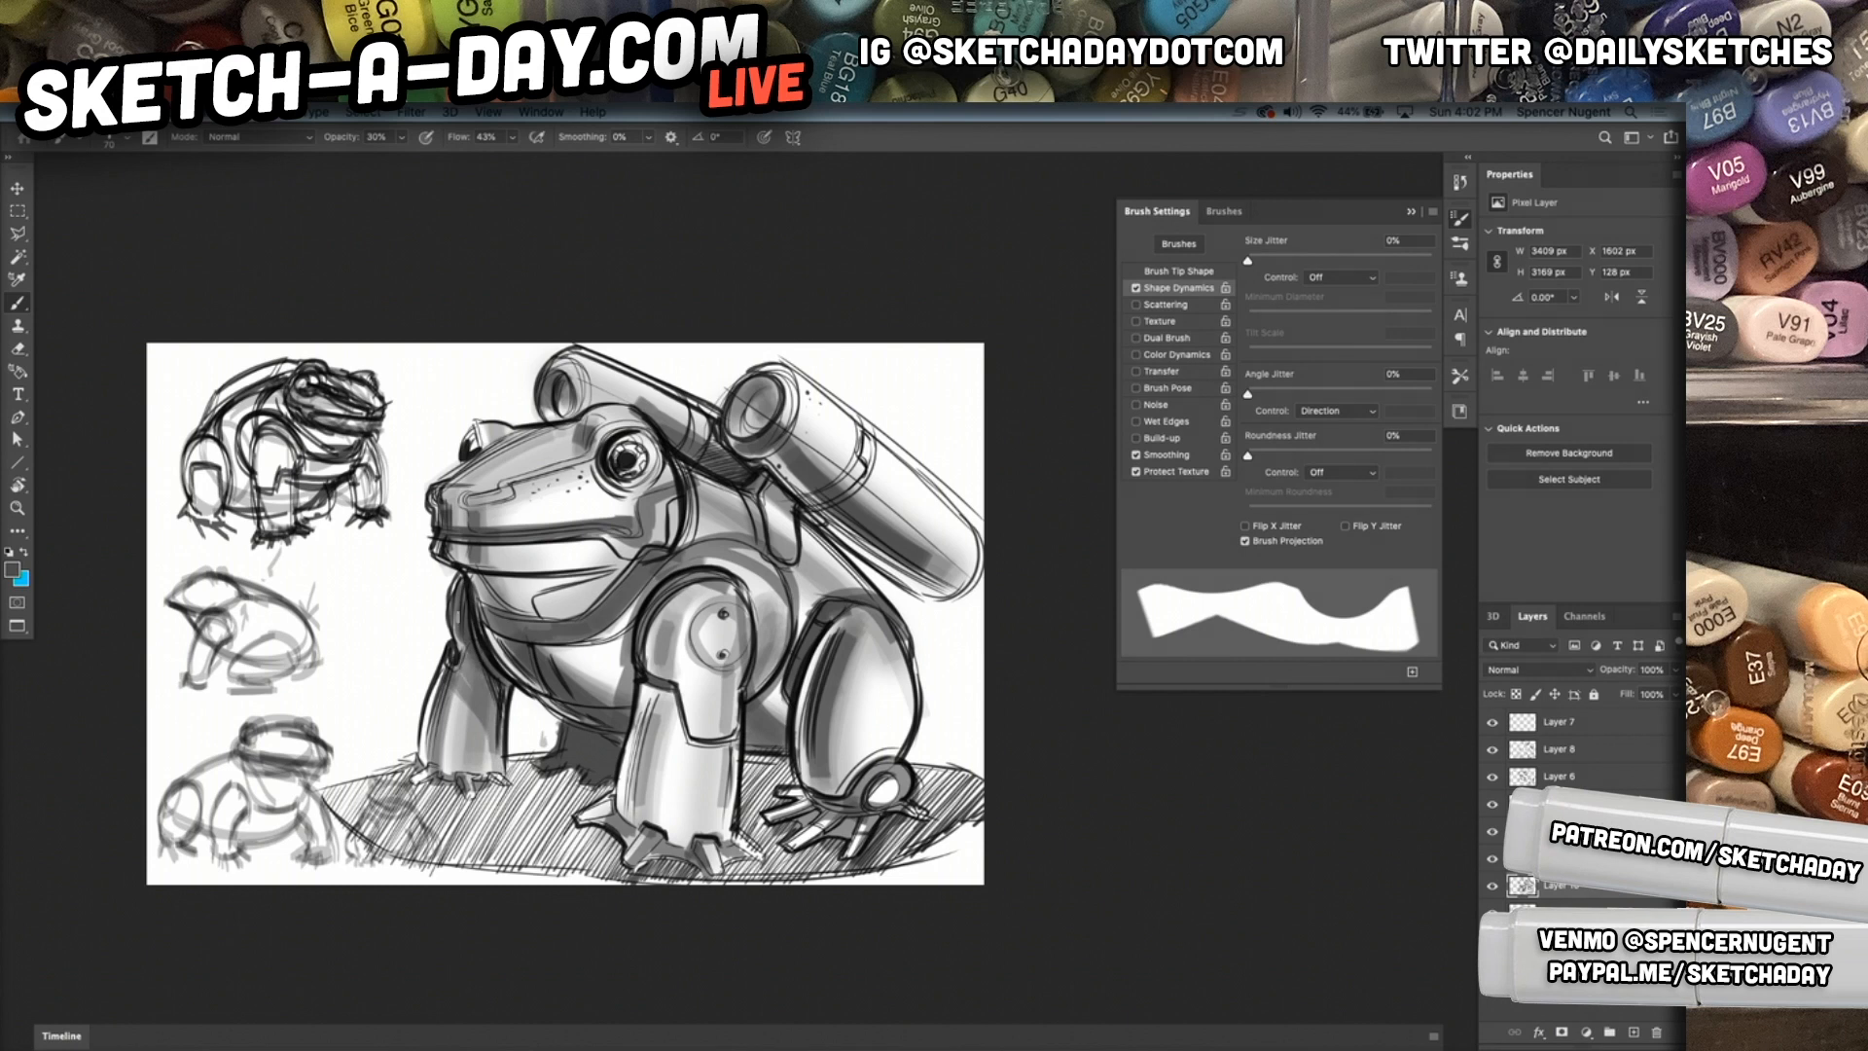
Add light grey tone to the jaw, the top of the snout and around both eyes.
mouse_move(459, 554)
left_mouse_down()
mouse_move(520, 591)
mouse_move(593, 569)
mouse_move(530, 605)
mouse_move(543, 619)
mouse_move(547, 595)
left_mouse_up()
mouse_move(465, 498)
left_mouse_down()
mouse_move(588, 457)
mouse_move(597, 435)
mouse_move(649, 434)
left_mouse_up()
mouse_move(596, 459)
left_mouse_down()
mouse_move(595, 479)
mouse_move(657, 430)
mouse_move(593, 480)
mouse_move(654, 473)
left_mouse_up()
left_click_drag(586, 420, 628, 494)
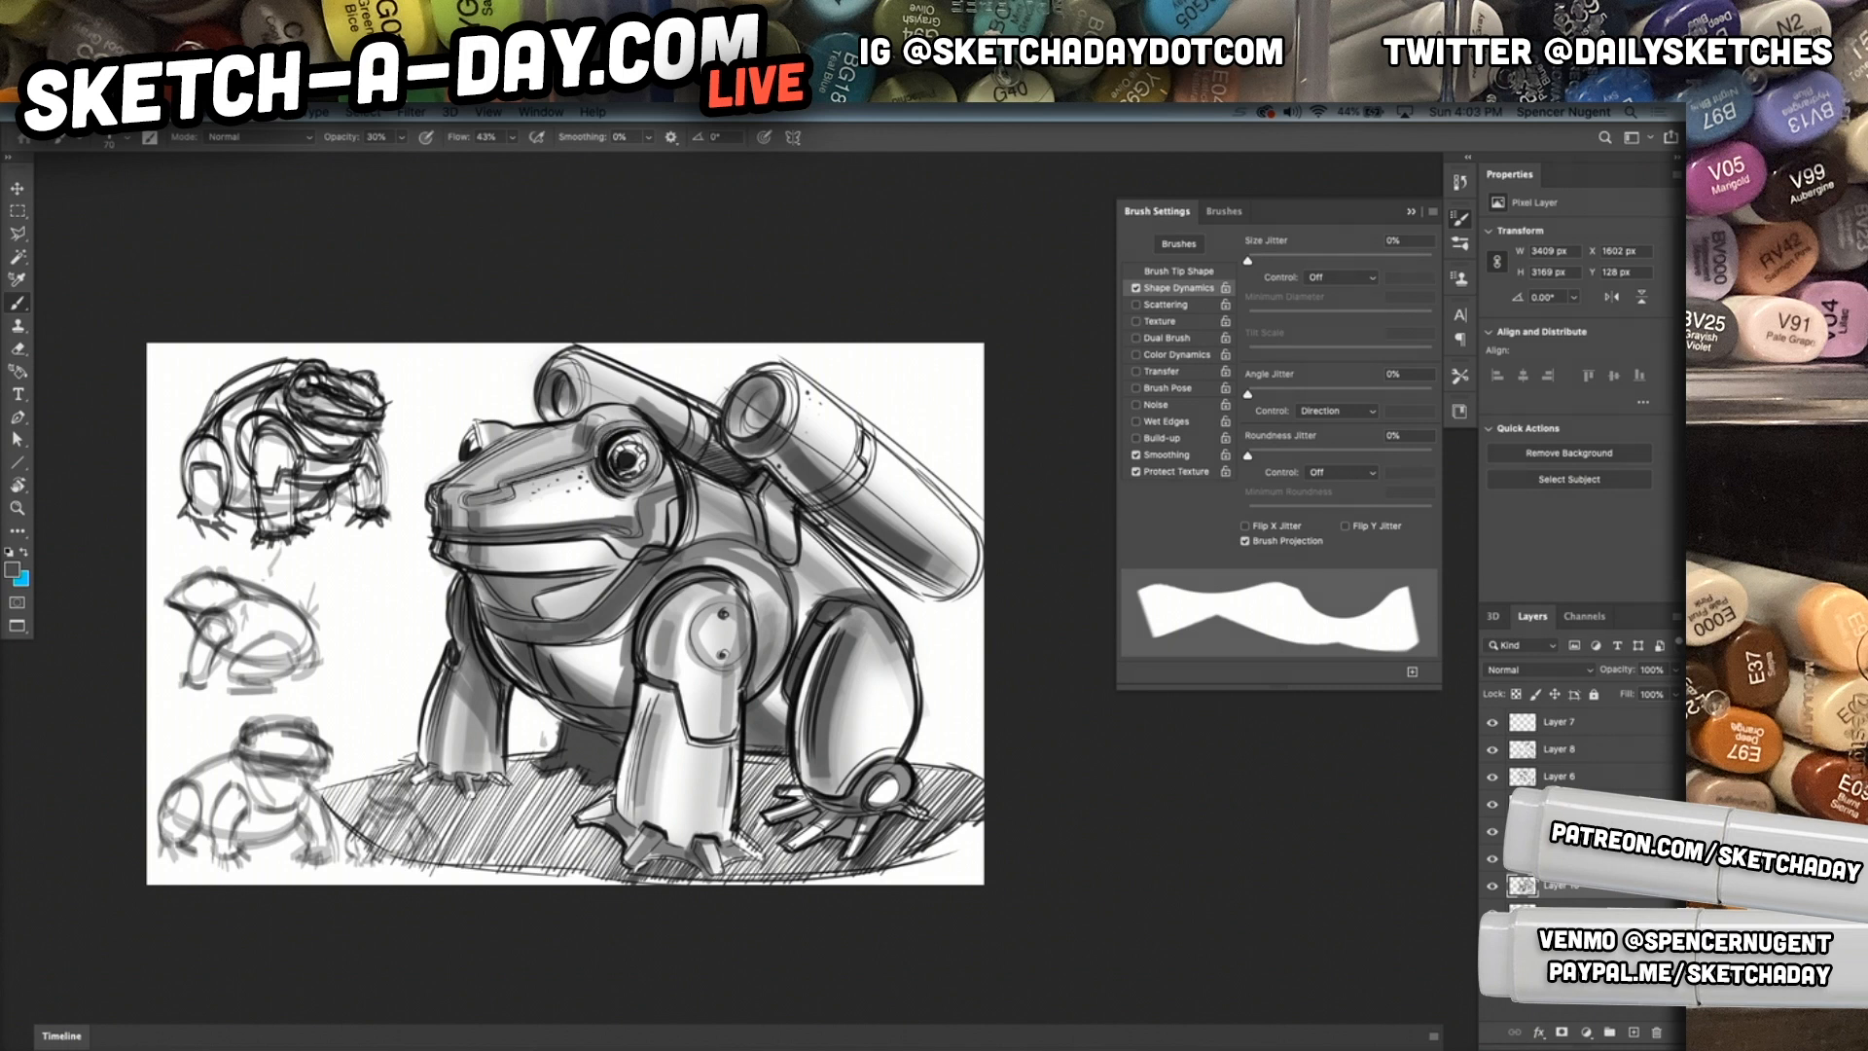
left_click_drag(470, 447, 483, 422)
Scatter small grey square marks in the white background above the head and beside both sides of the frog.
left_click(452, 398)
left_click(422, 390)
left_click(938, 660)
left_click(934, 709)
left_click(954, 695)
left_click(966, 684)
left_click(369, 718)
left_click(342, 747)
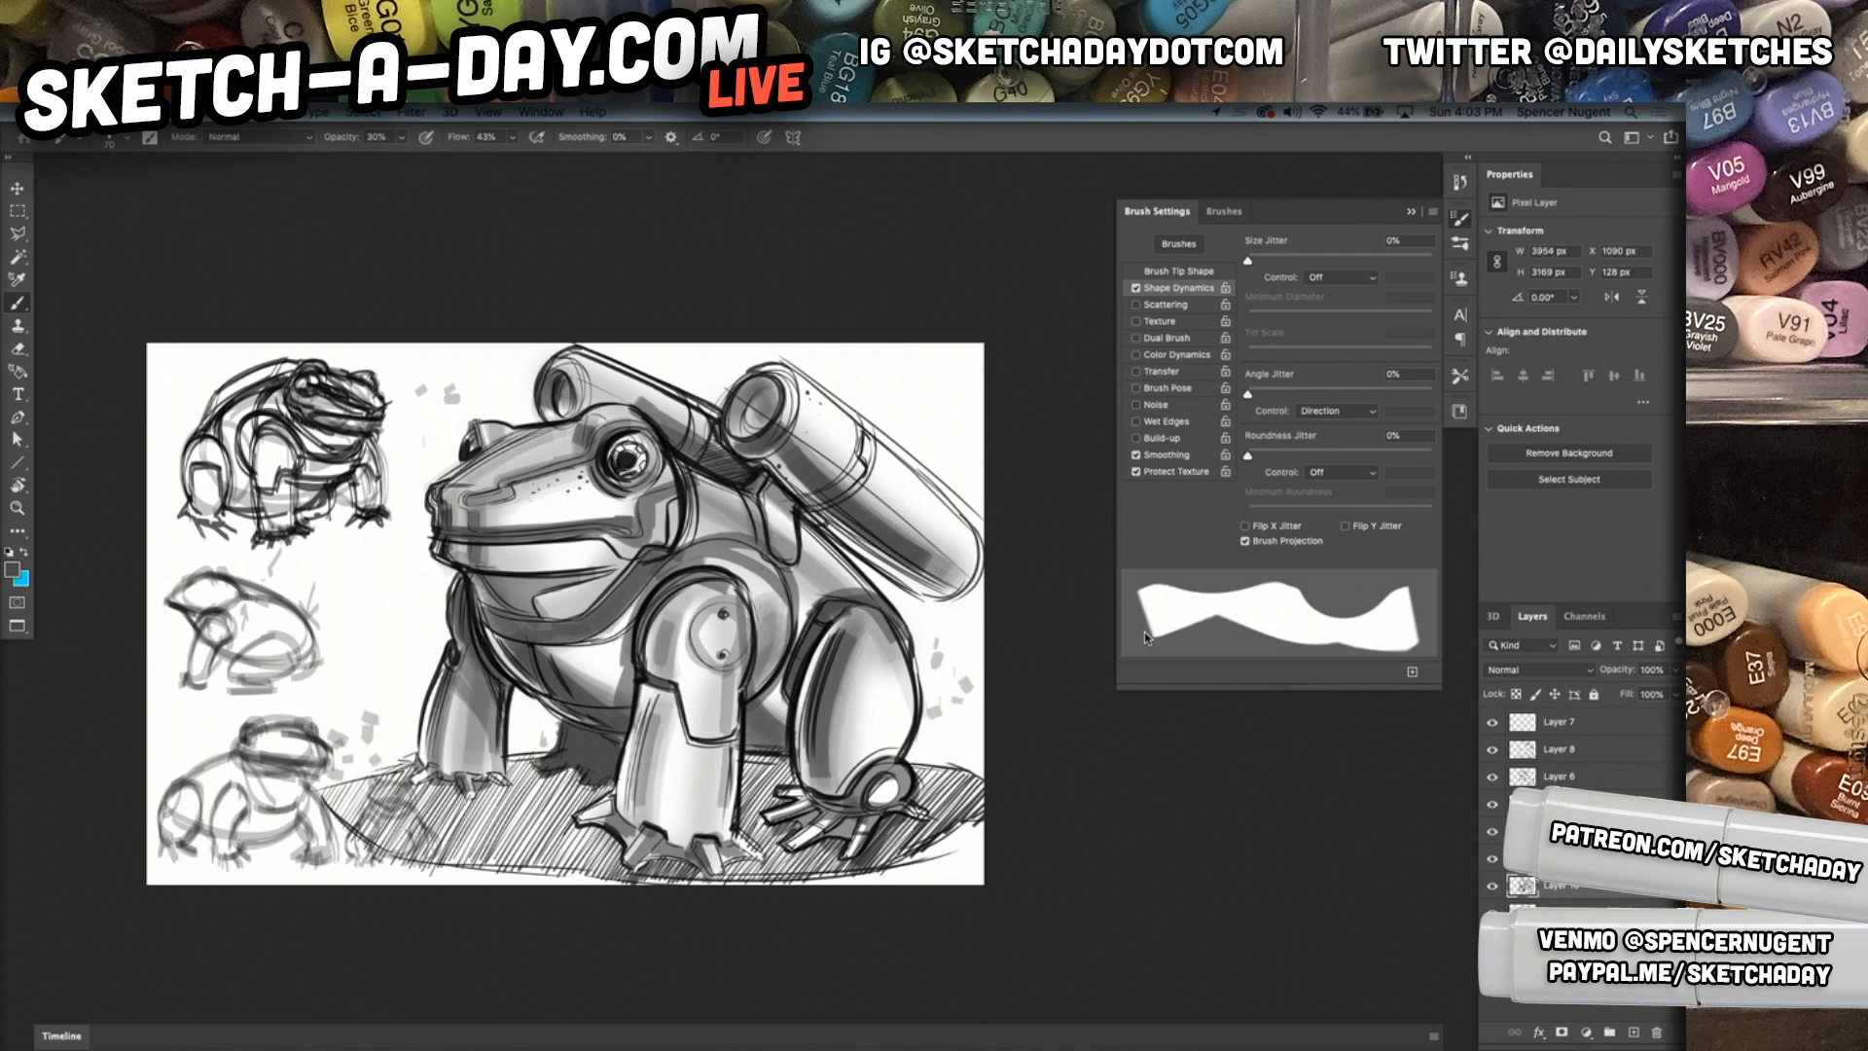
Layer grey strokes over the hatched ground shadow from between the front legs toward the thumbnail sketches.
left_click_drag(517, 764, 516, 856)
left_click_drag(523, 774, 526, 874)
left_click_drag(539, 772, 548, 884)
left_click_drag(562, 774, 569, 872)
mouse_move(588, 780)
left_mouse_down()
mouse_move(580, 856)
mouse_move(611, 878)
left_mouse_up()
mouse_move(511, 780)
left_mouse_down()
mouse_move(501, 876)
mouse_move(461, 872)
left_mouse_up()
left_click_drag(464, 782, 435, 873)
mouse_move(437, 776)
left_mouse_down()
mouse_move(420, 873)
mouse_move(400, 864)
left_mouse_up()
left_click_drag(406, 773, 371, 864)
mouse_move(379, 774)
left_mouse_down()
mouse_move(359, 843)
mouse_move(335, 817)
left_mouse_up()
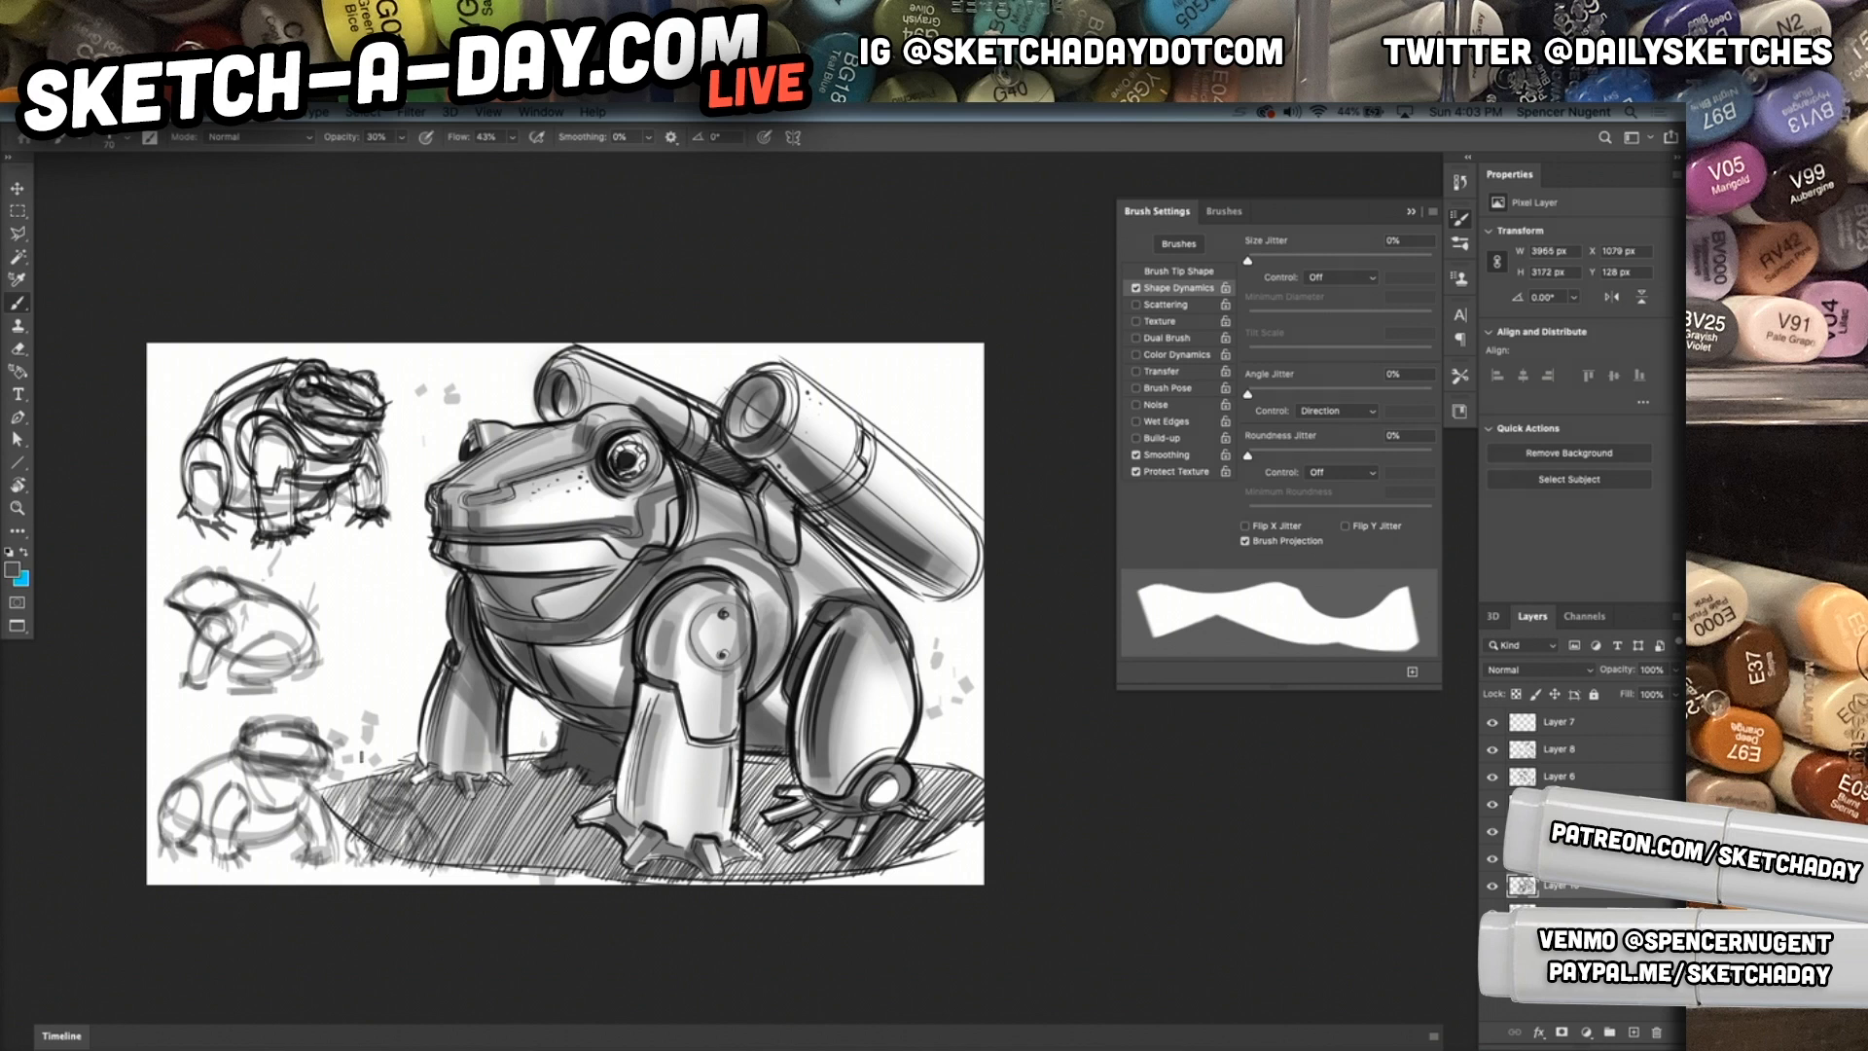
Extend the grey ground shadow around the near front foot and the hind foot to the ellipse's outer edge.
left_click_drag(739, 858, 724, 884)
left_click_drag(748, 759, 732, 844)
left_click_drag(753, 753, 744, 838)
left_click_drag(770, 756, 759, 817)
mouse_move(782, 782)
left_mouse_down()
mouse_move(774, 809)
mouse_move(777, 793)
left_mouse_up()
left_click_drag(789, 754, 764, 875)
left_click_drag(784, 836, 740, 886)
mouse_move(761, 856)
left_mouse_down()
mouse_move(730, 878)
mouse_move(824, 876)
left_mouse_up()
left_click_drag(908, 822, 893, 861)
mouse_move(940, 820)
left_mouse_down()
mouse_move(912, 850)
mouse_move(925, 830)
left_mouse_up()
left_click_drag(930, 781, 915, 792)
left_click_drag(940, 766, 935, 818)
mouse_move(955, 766)
left_mouse_down()
mouse_move(944, 818)
mouse_move(918, 812)
left_mouse_up()
mouse_move(939, 768)
left_mouse_down()
mouse_move(923, 793)
mouse_move(907, 784)
left_mouse_up()
left_click_drag(947, 751, 906, 770)
Add light tone along the near cylinder's underside, its mounting strap and the hind thigh.
left_click_drag(805, 499, 932, 594)
left_click_drag(817, 517, 939, 602)
left_click_drag(825, 524, 944, 602)
mouse_move(832, 522)
left_mouse_down()
mouse_move(962, 603)
mouse_move(829, 587)
left_mouse_up()
mouse_move(774, 530)
left_mouse_down()
mouse_move(790, 556)
mouse_move(755, 516)
left_mouse_up()
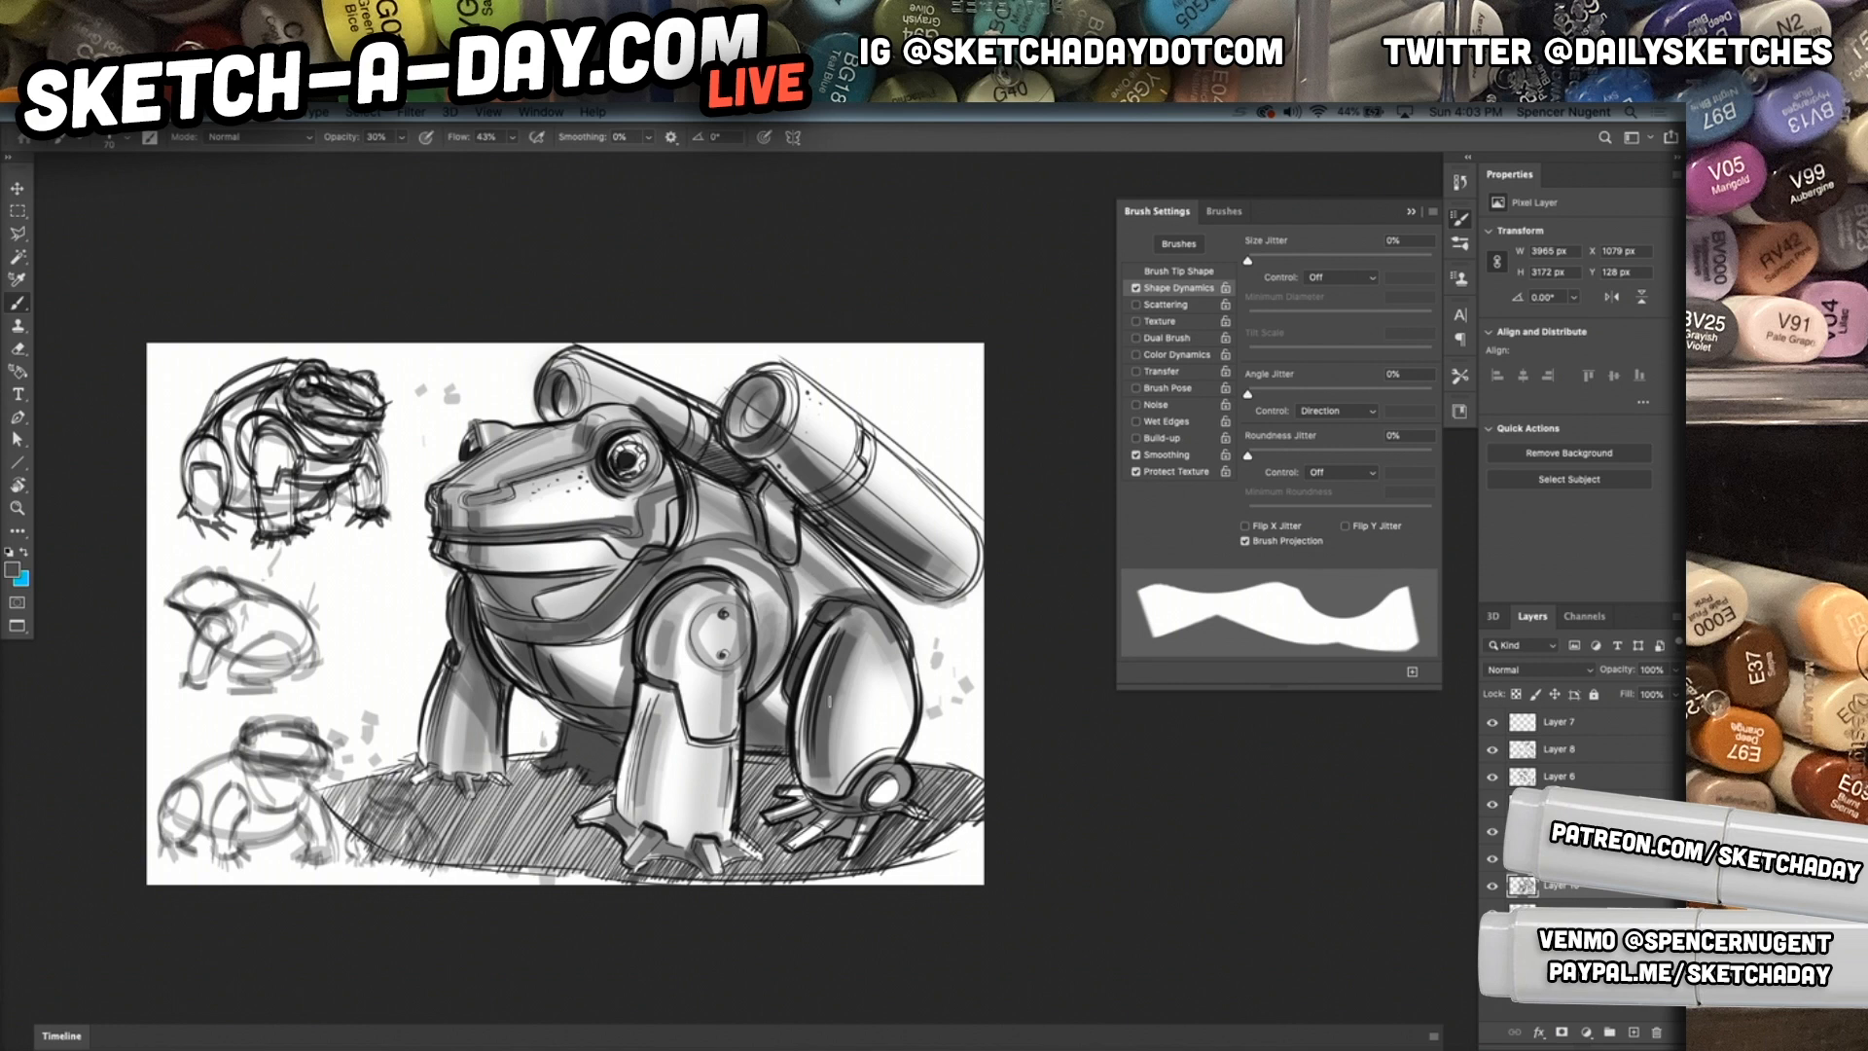
left_click_drag(834, 706, 829, 756)
Inspect the shaded frog up close and in full-screen view.
key("super+space")
mouse_move(923, 726)
left_mouse_down()
mouse_move(987, 708)
mouse_move(949, 711)
left_mouse_up()
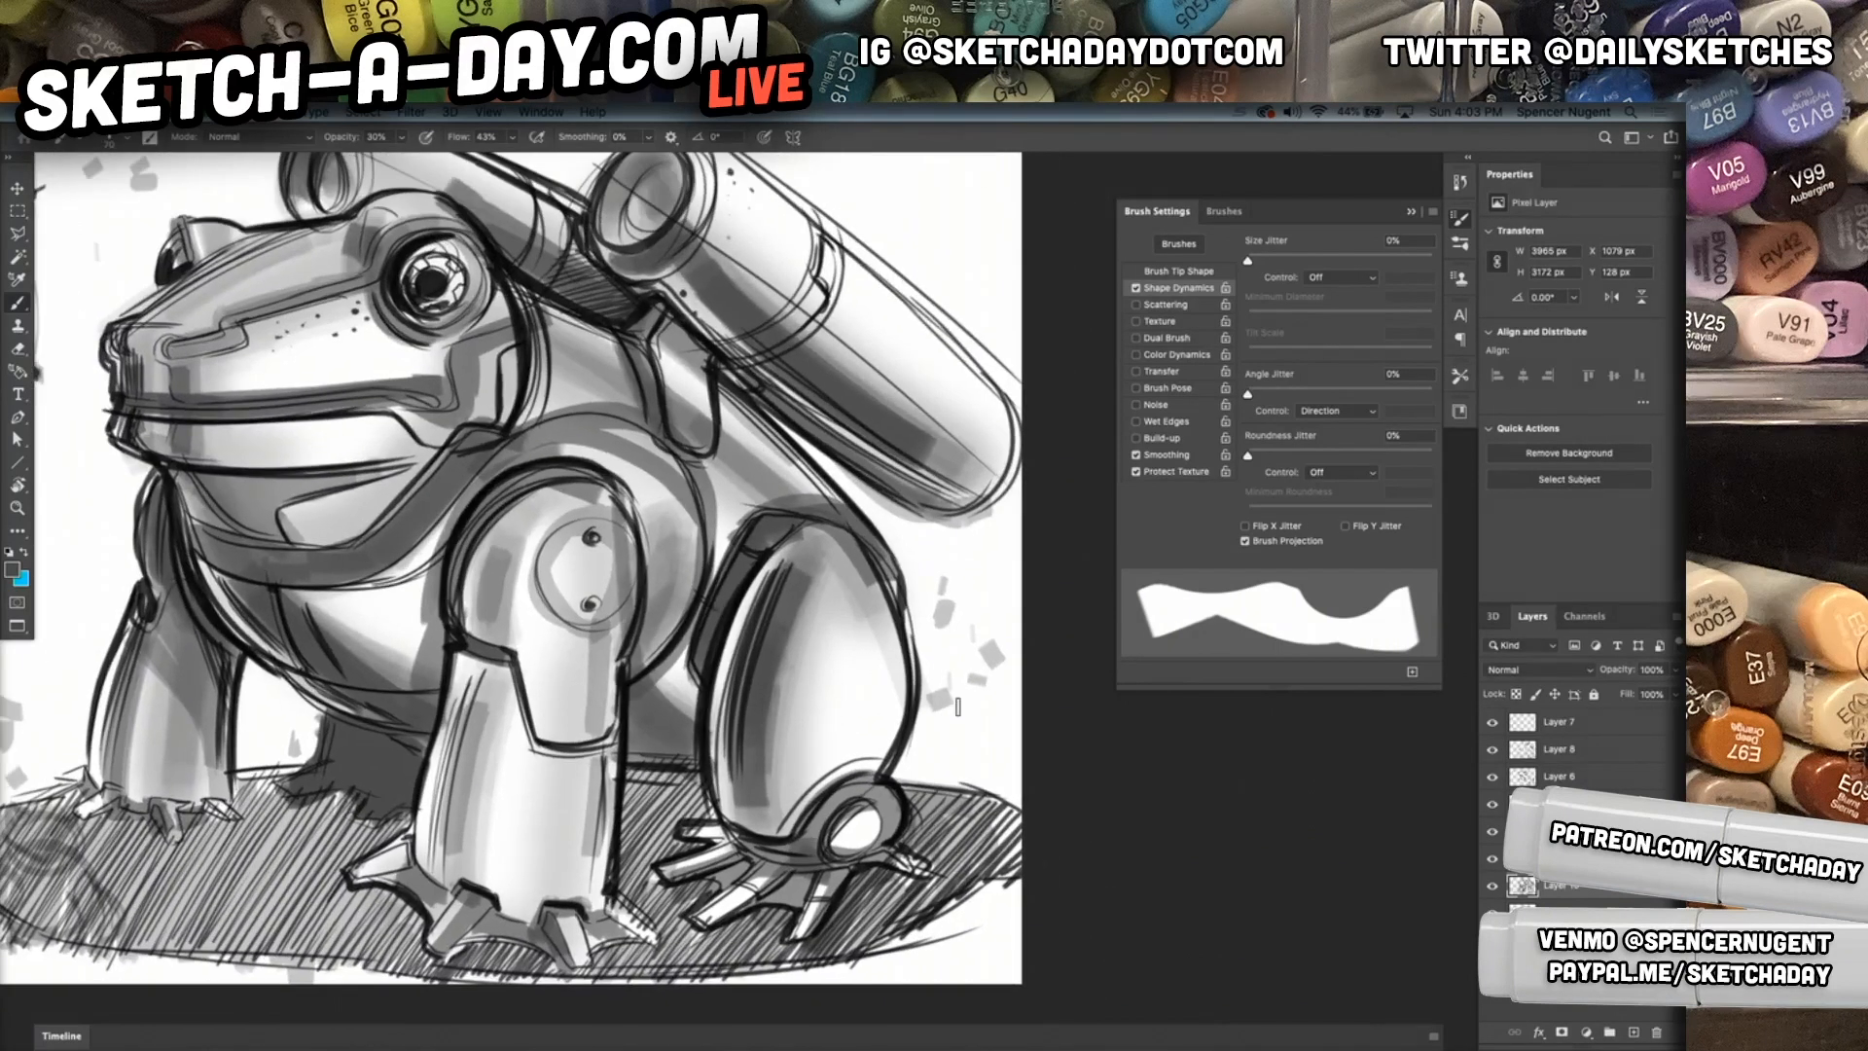
key("f")
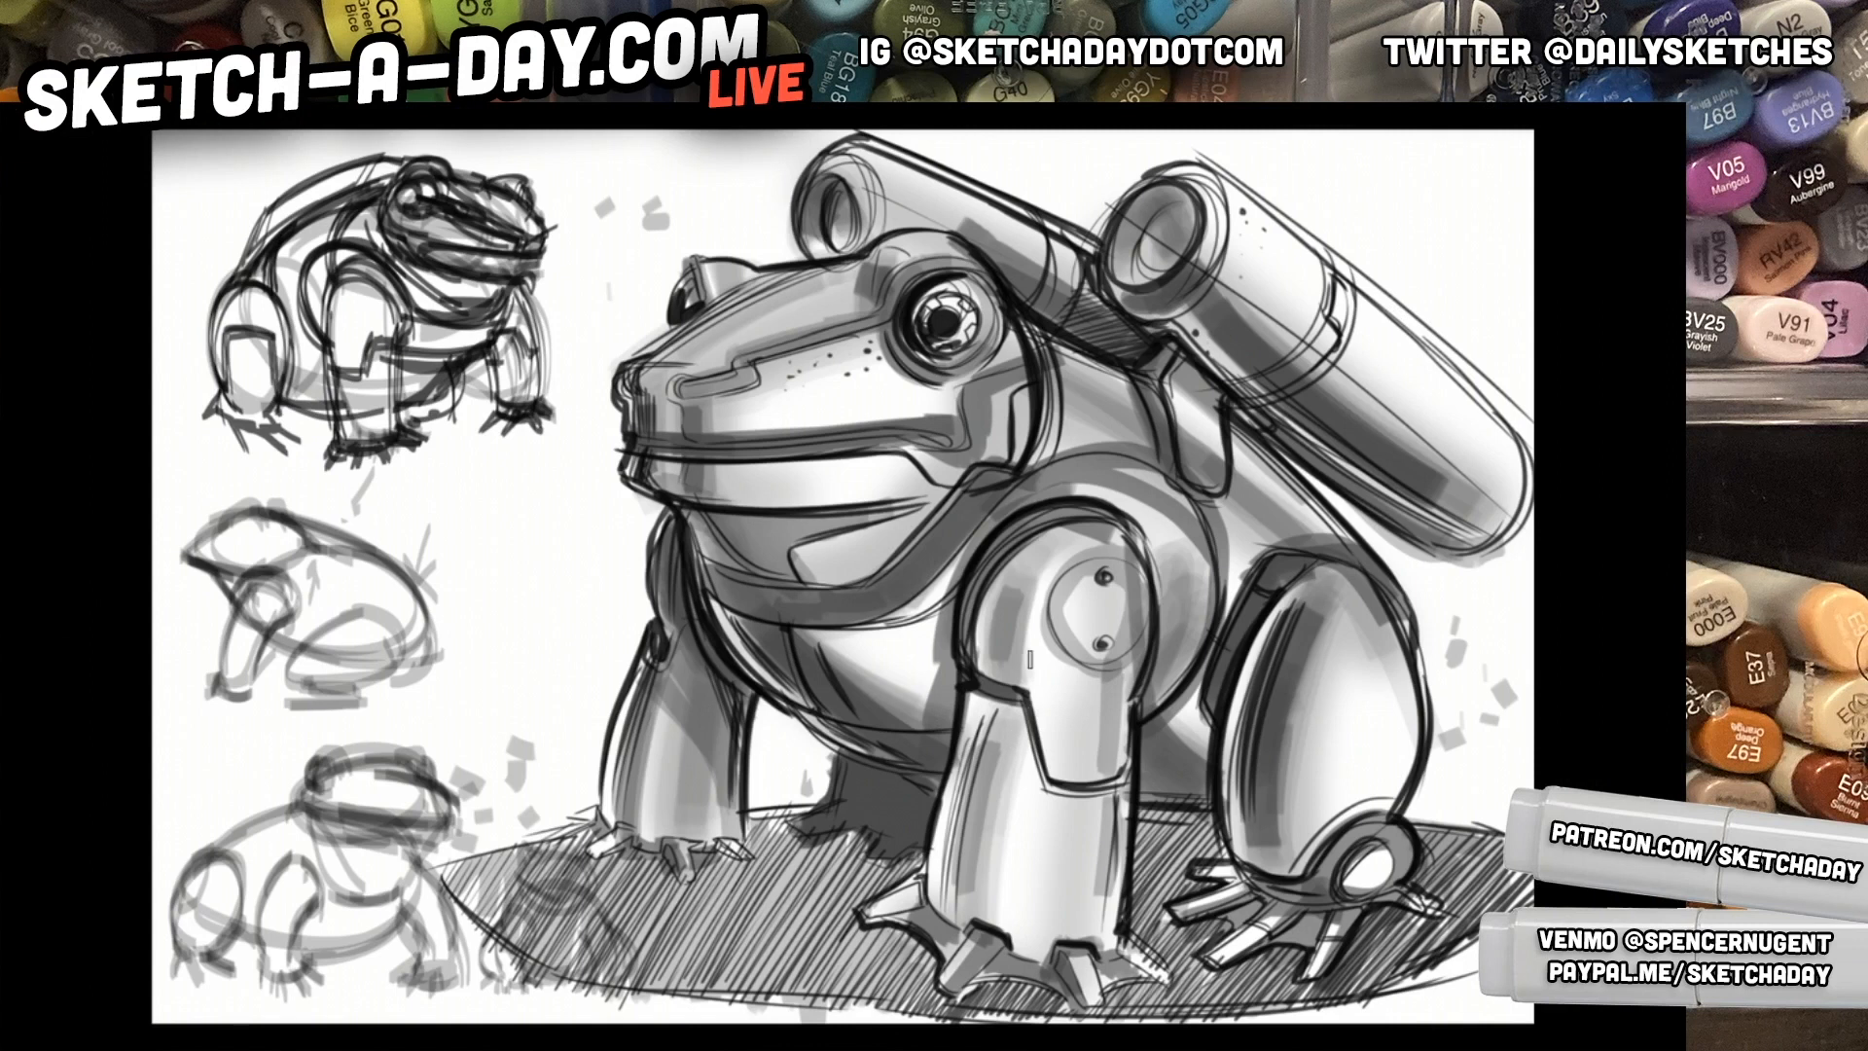